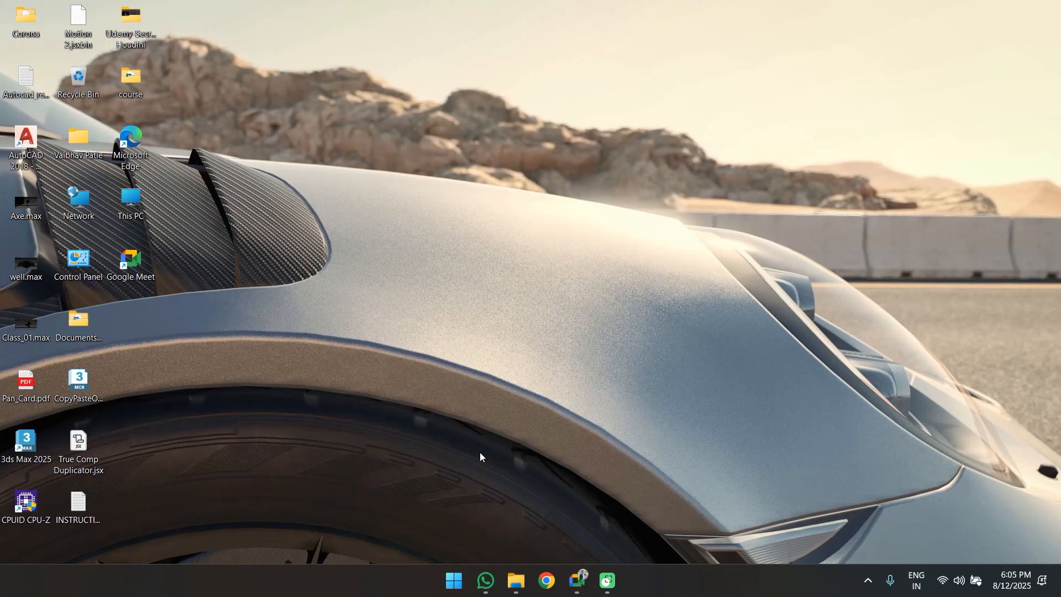
# Set the newly opened Chrome window aside and switch to the Google Meet presentation.
pyautogui.click(547, 580)
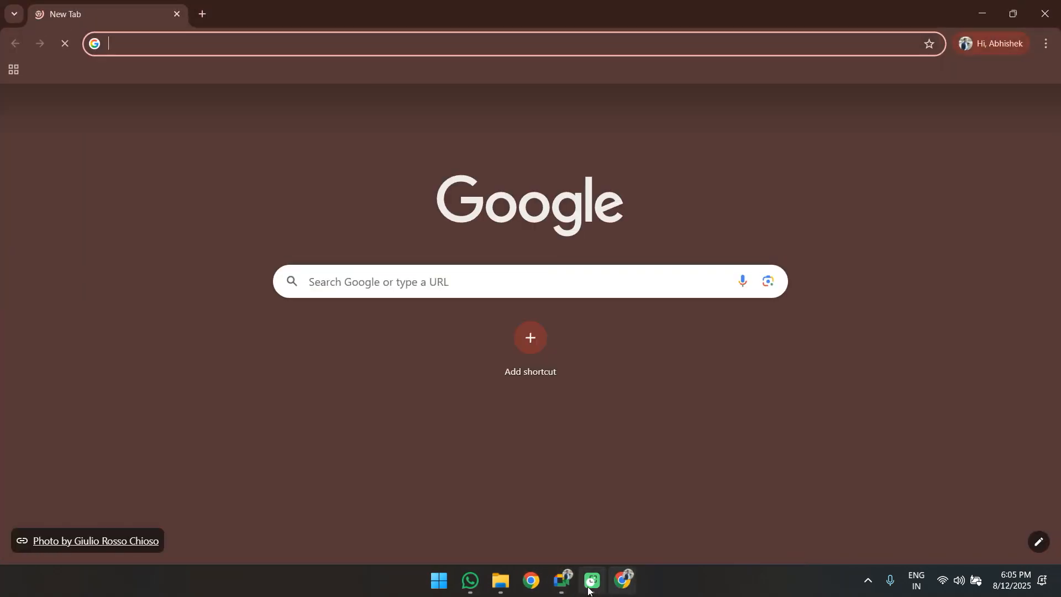
pyautogui.click(981, 13)
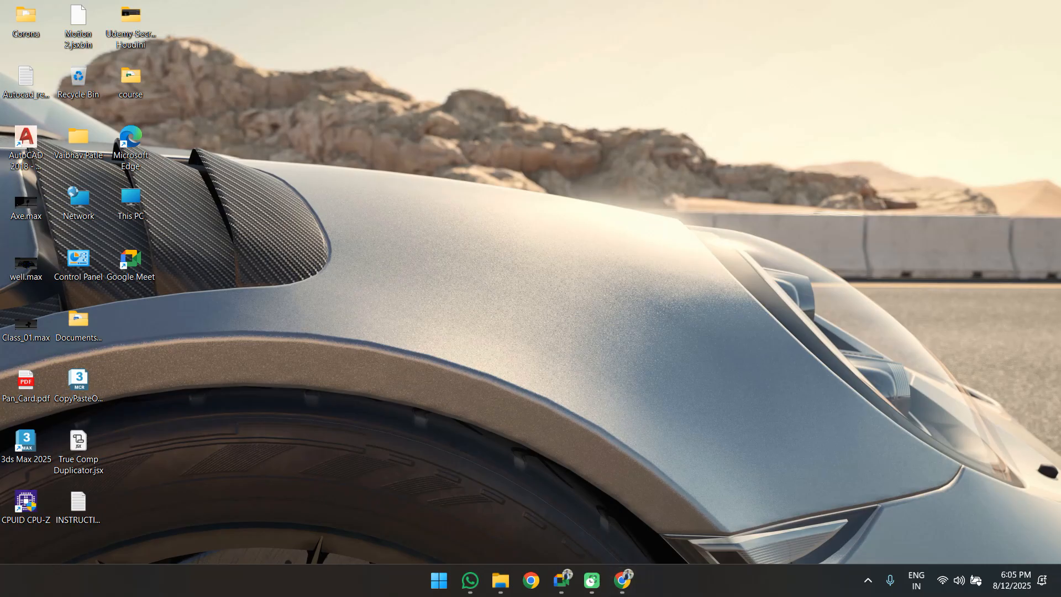
pyautogui.moveTo(566, 580)
pyautogui.click(545, 542)
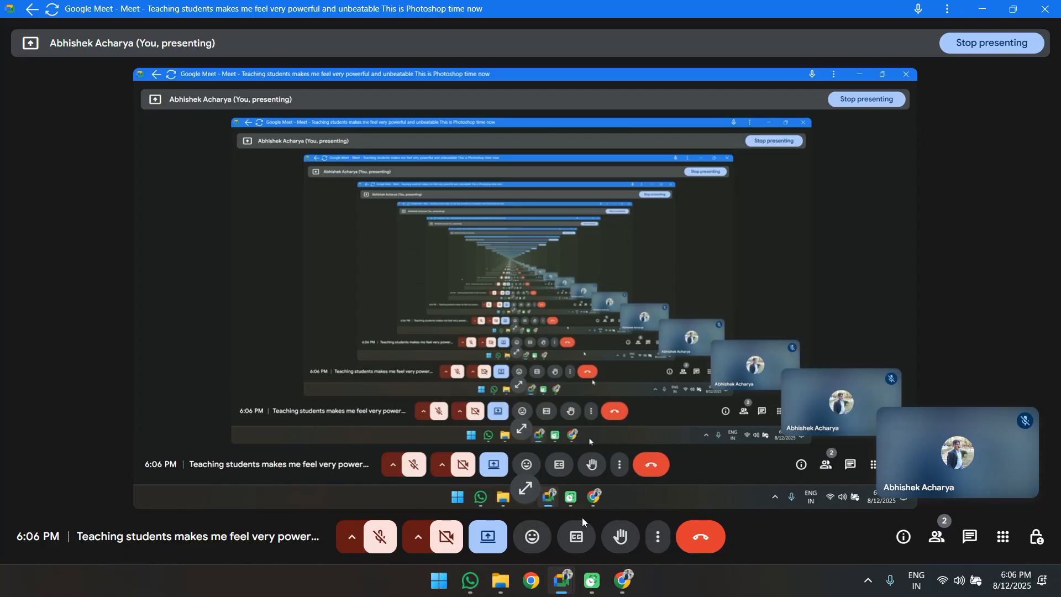
# Show the Screen Recorder window from its background icon.
pyautogui.click(878, 582)
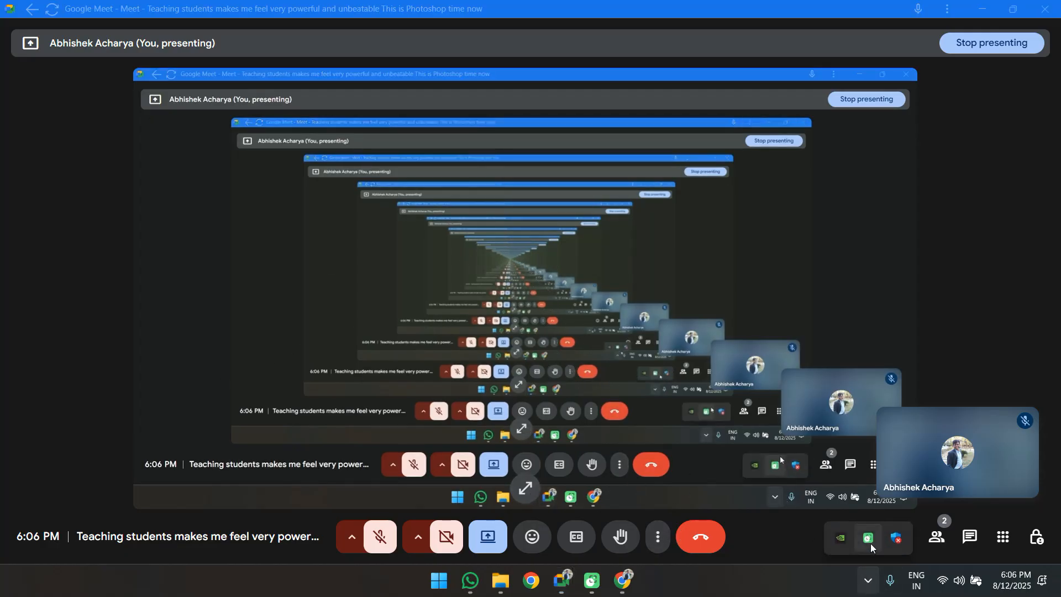
pyautogui.rightClick(872, 544)
pyautogui.click(751, 233)
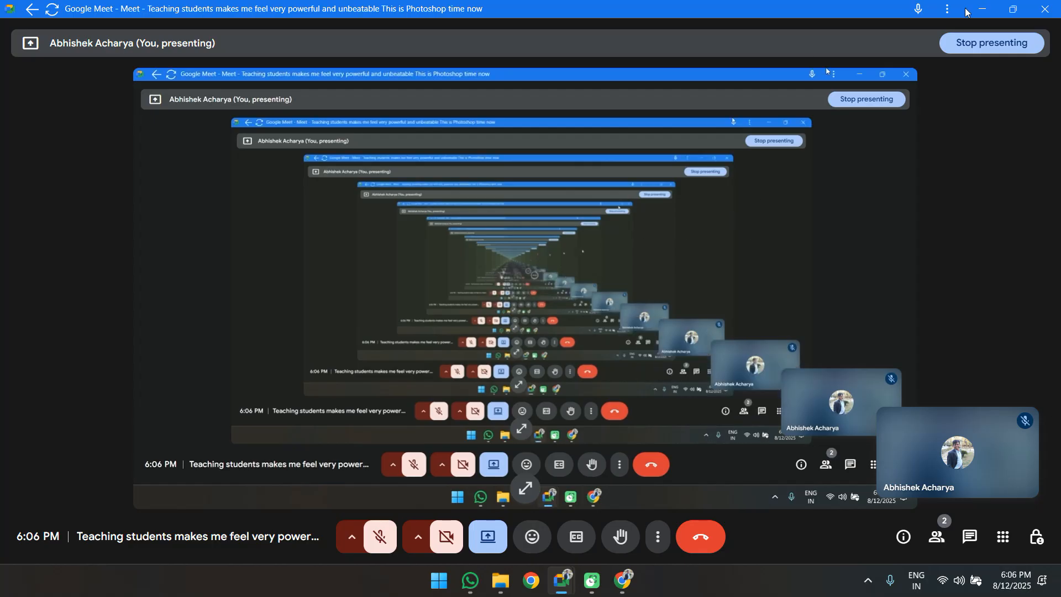
# Minimise all open windows to show the desktop.
pyautogui.press('super+d')
pyautogui.rightClick(589, 169)
pyautogui.click(636, 220)
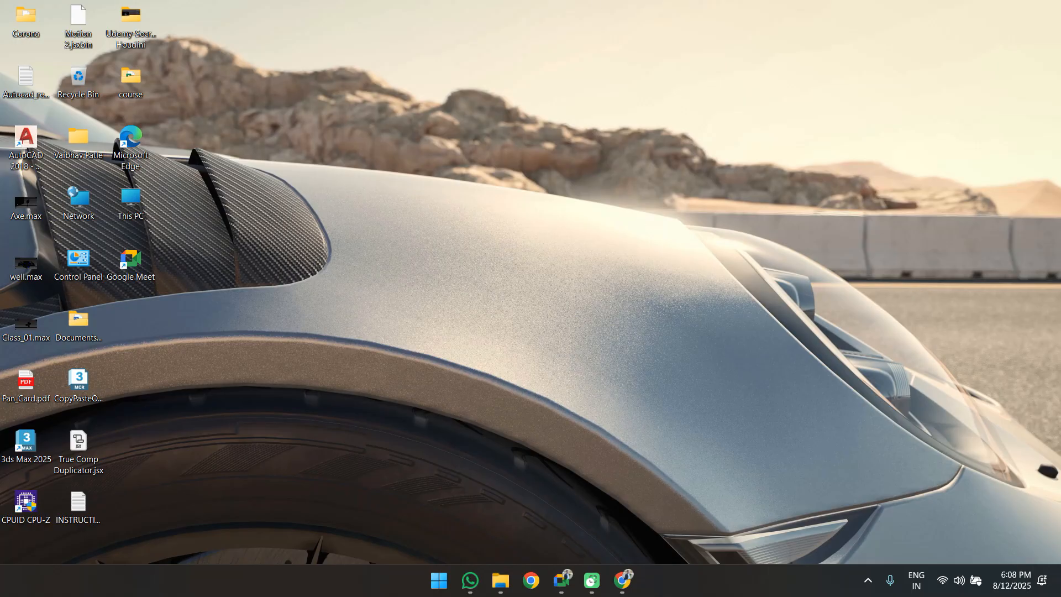
# Close the minimised Chrome window.
pyautogui.rightClick(622, 580)
pyautogui.click(622, 546)
pyautogui.rightClick(622, 580)
pyautogui.click(621, 541)
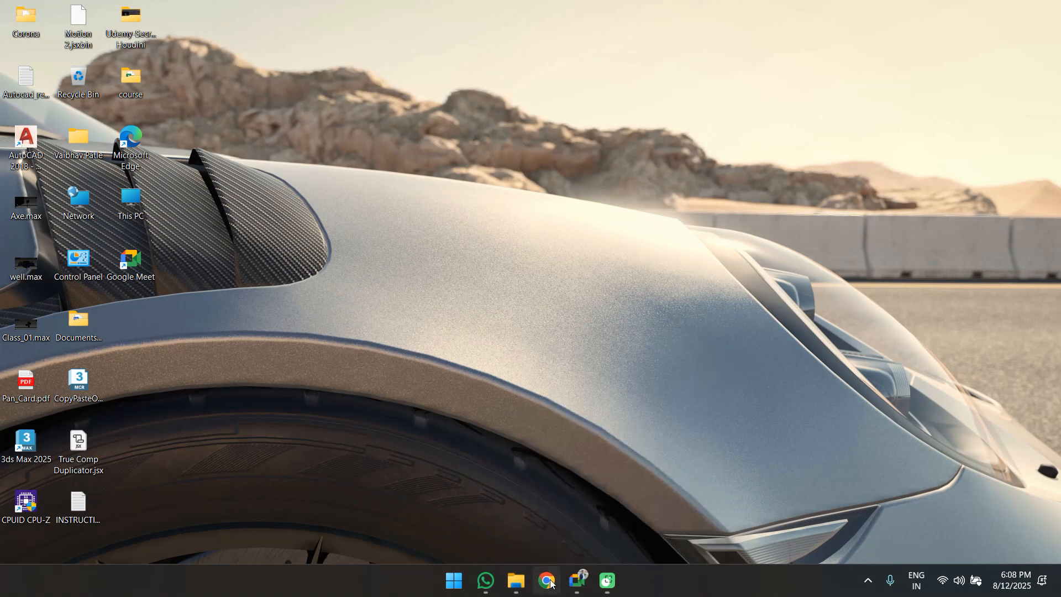
# Open Chrome, launch a window under the profile listed just before the frameboxxers.com one, and close the original profile's window.
pyautogui.click(551, 580)
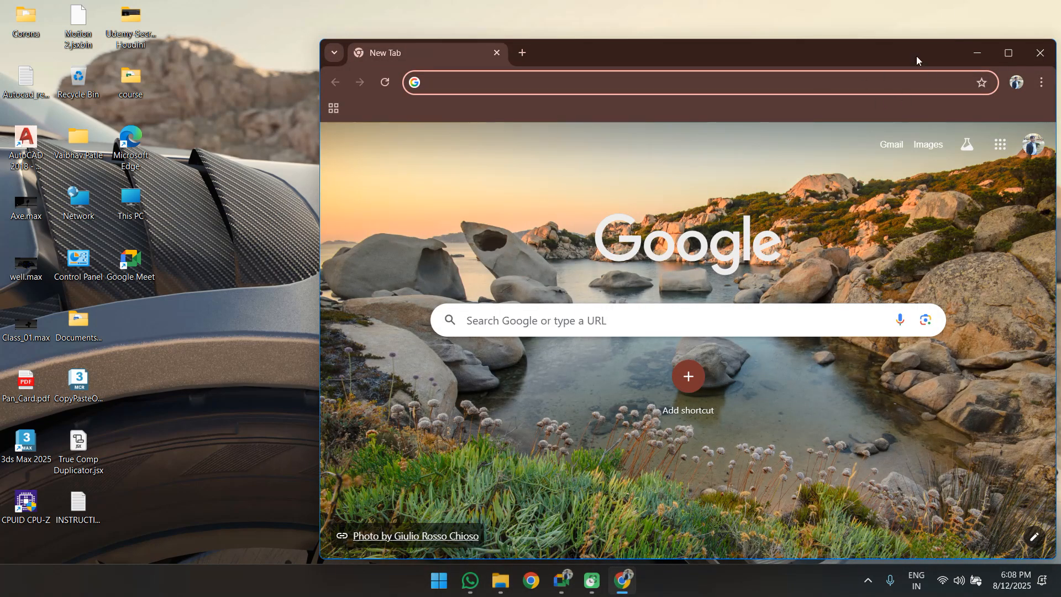
pyautogui.doubleClick(890, 48)
pyautogui.click(1020, 44)
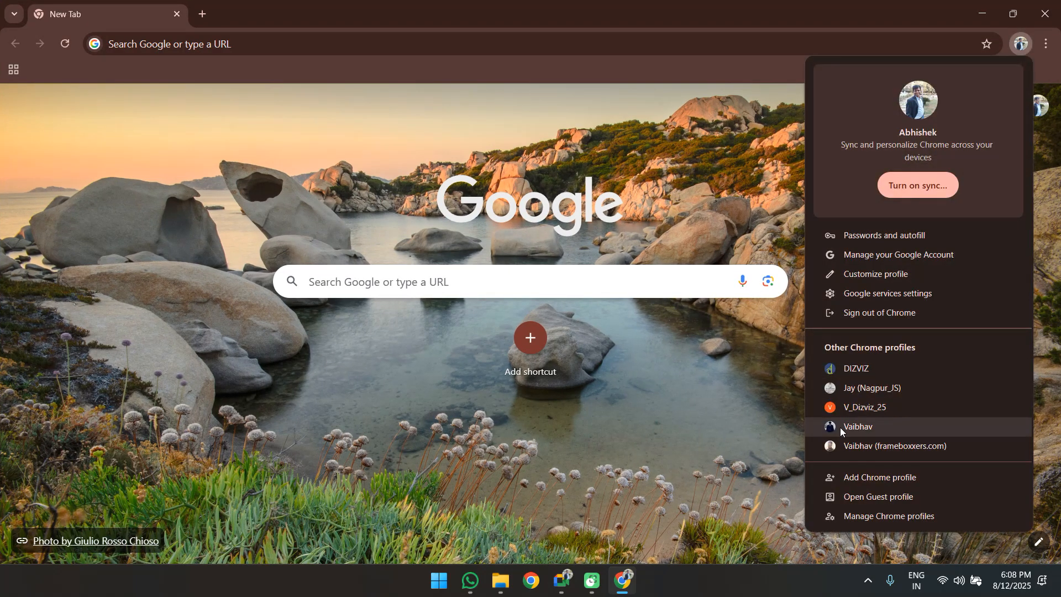
pyautogui.click(853, 426)
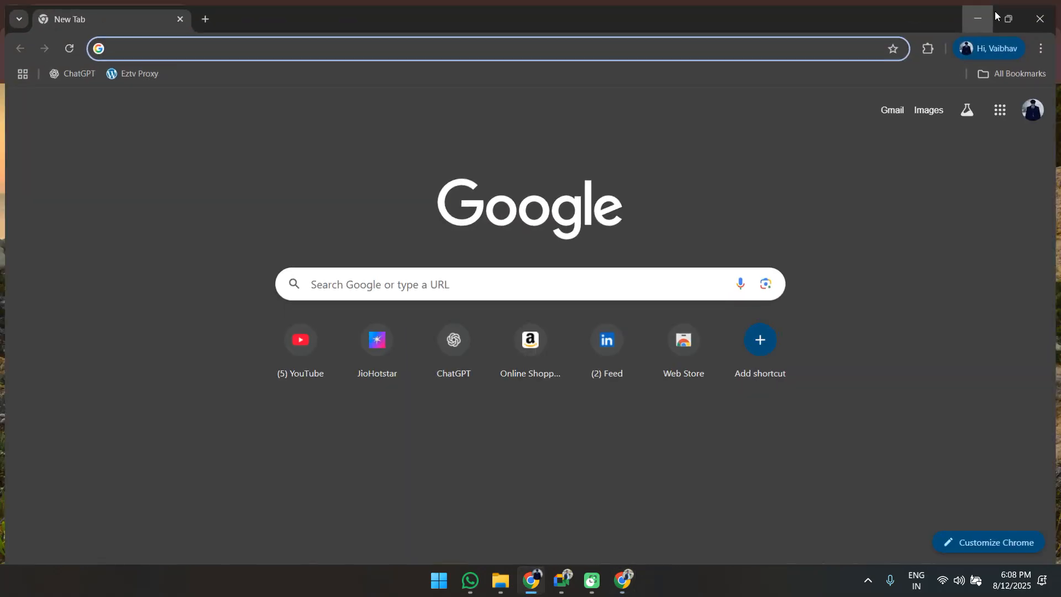
pyautogui.click(991, 11)
pyautogui.click(1045, 13)
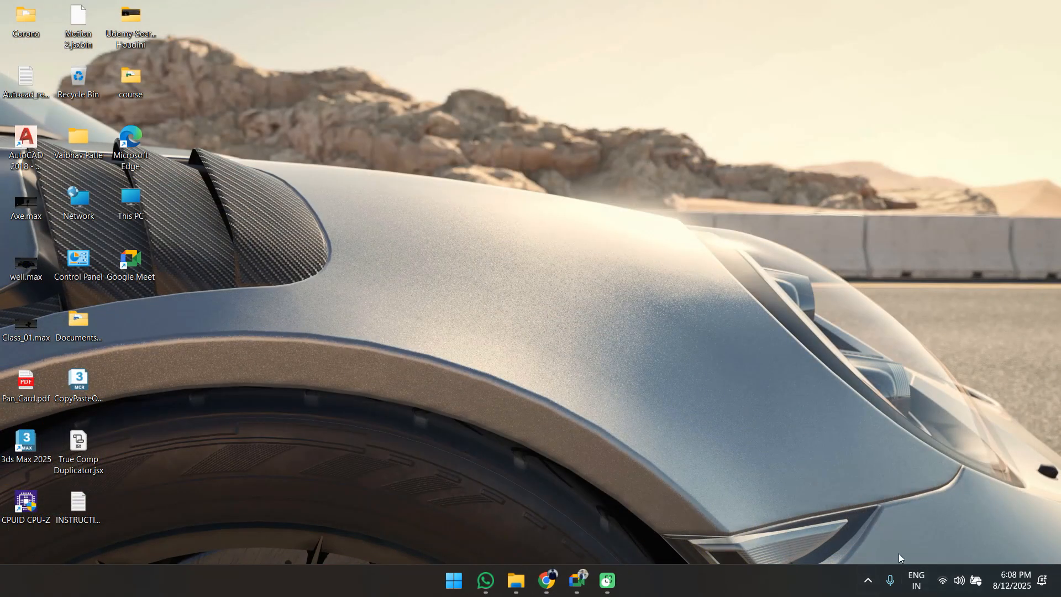
# Bring up the Screen Recorder window again from its background icon.
pyautogui.click(868, 580)
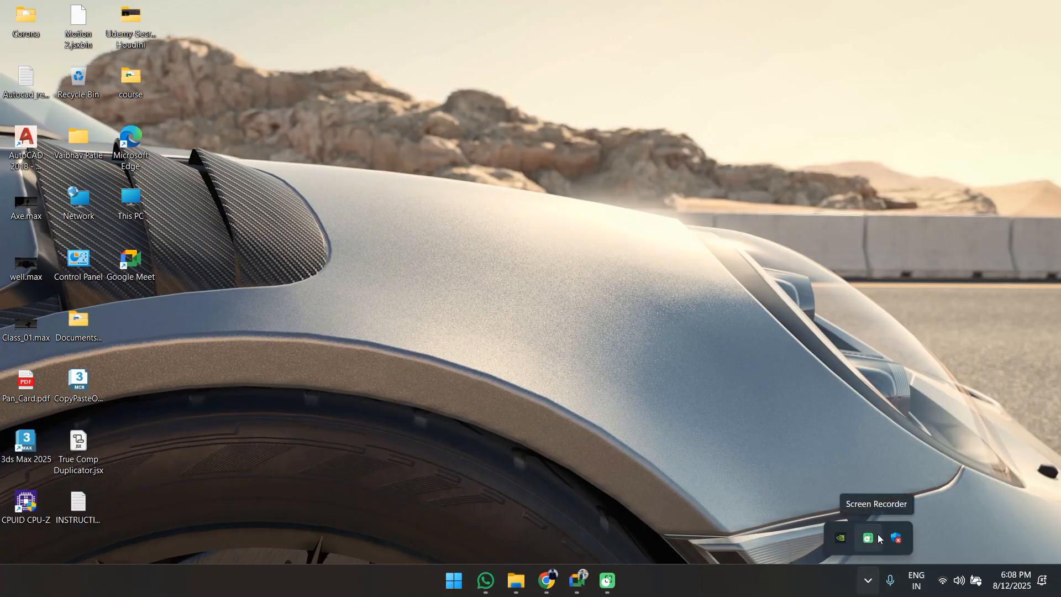
pyautogui.rightClick(868, 535)
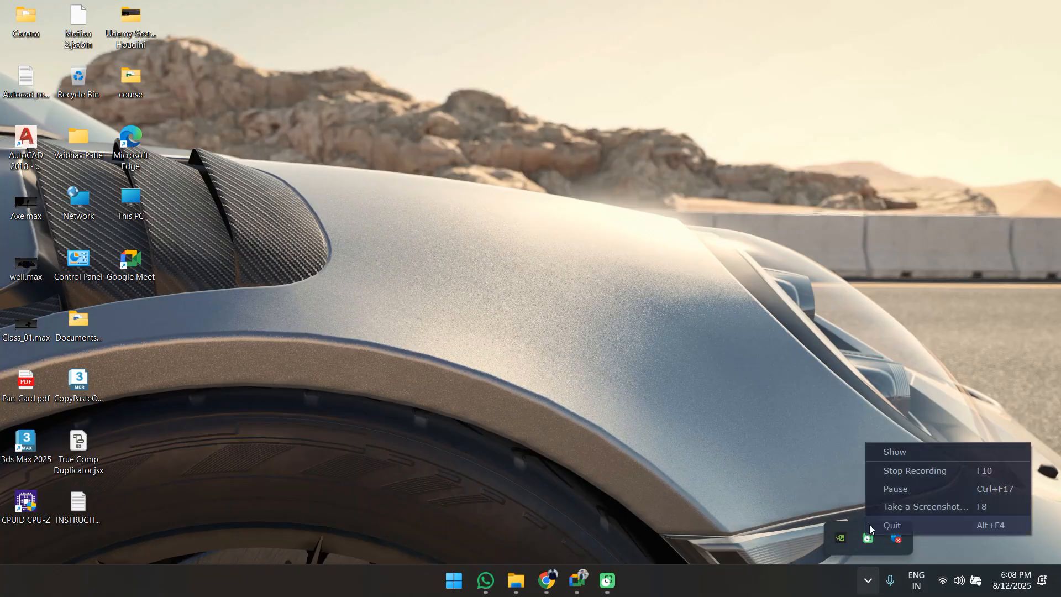
pyautogui.click(918, 451)
# Search Google for "marmoset toolbag" in Chrome.
pyautogui.moveTo(554, 584)
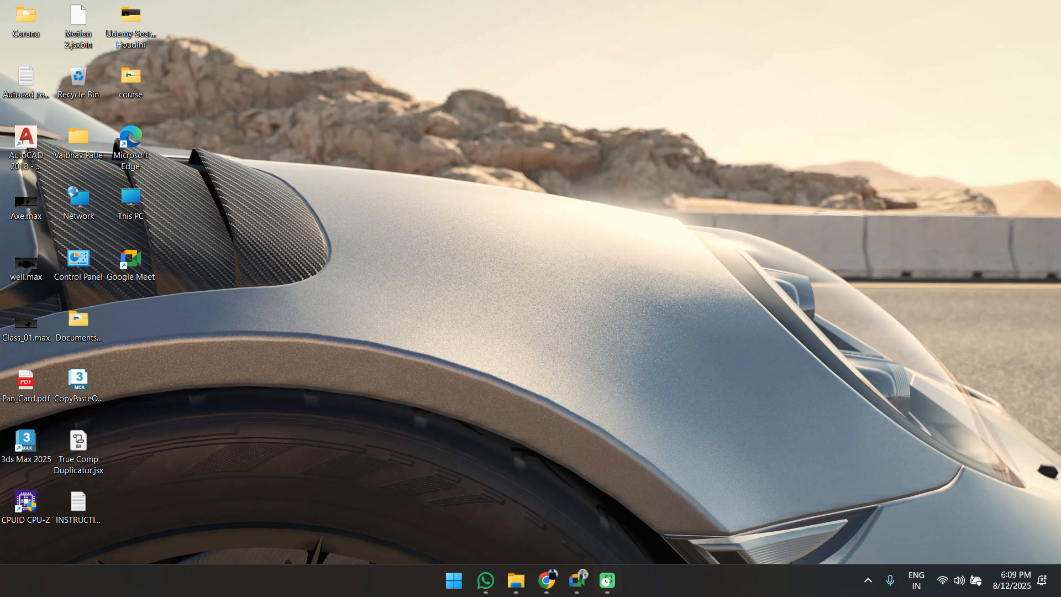
pyautogui.click(547, 580)
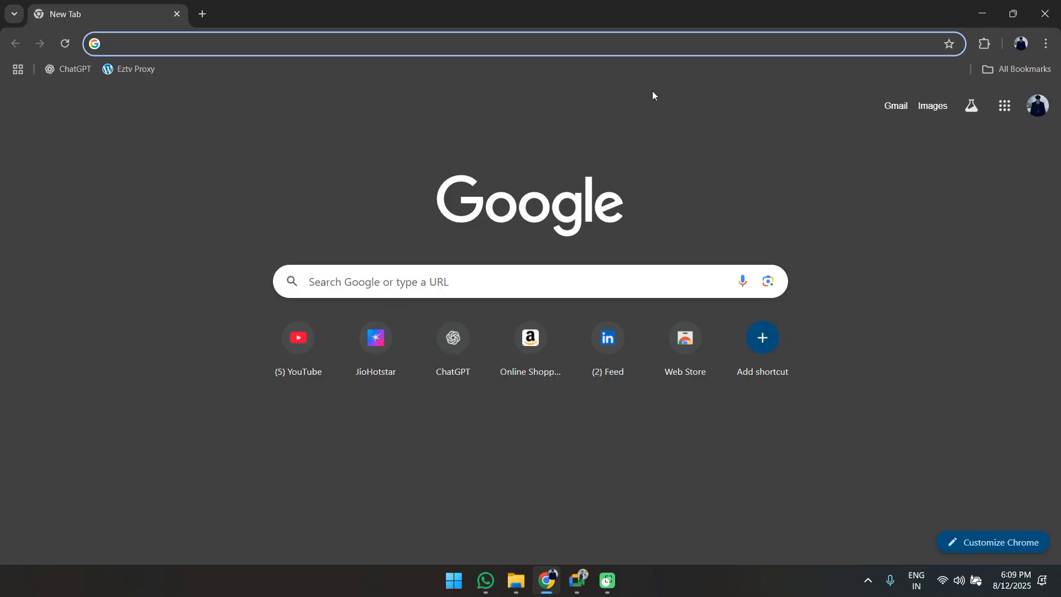
pyautogui.write('marlo')
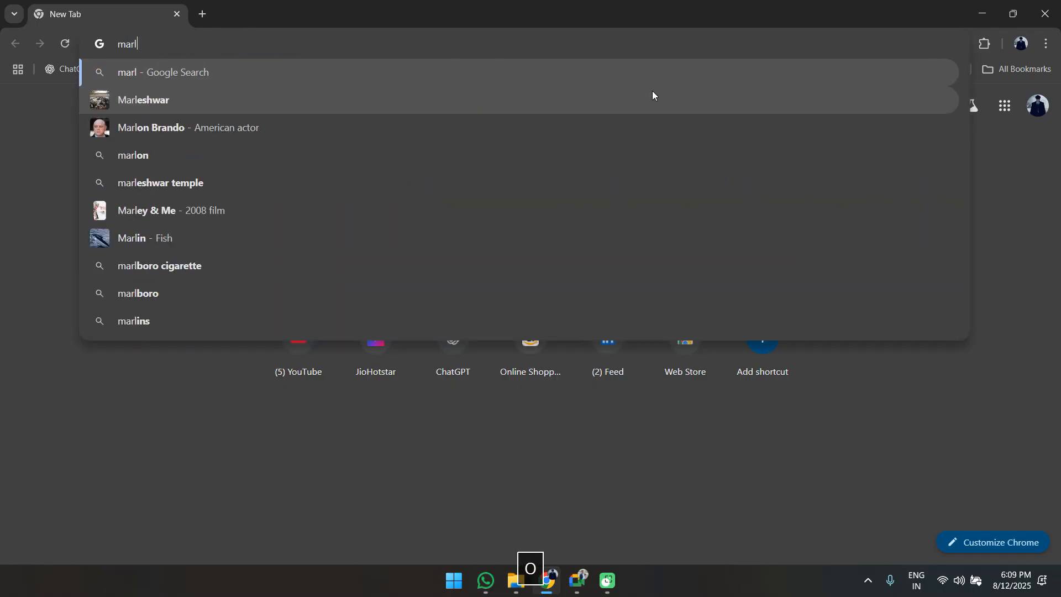
pyautogui.press('BackSpace')
pyautogui.press('BackSpace')
pyautogui.write('moset')
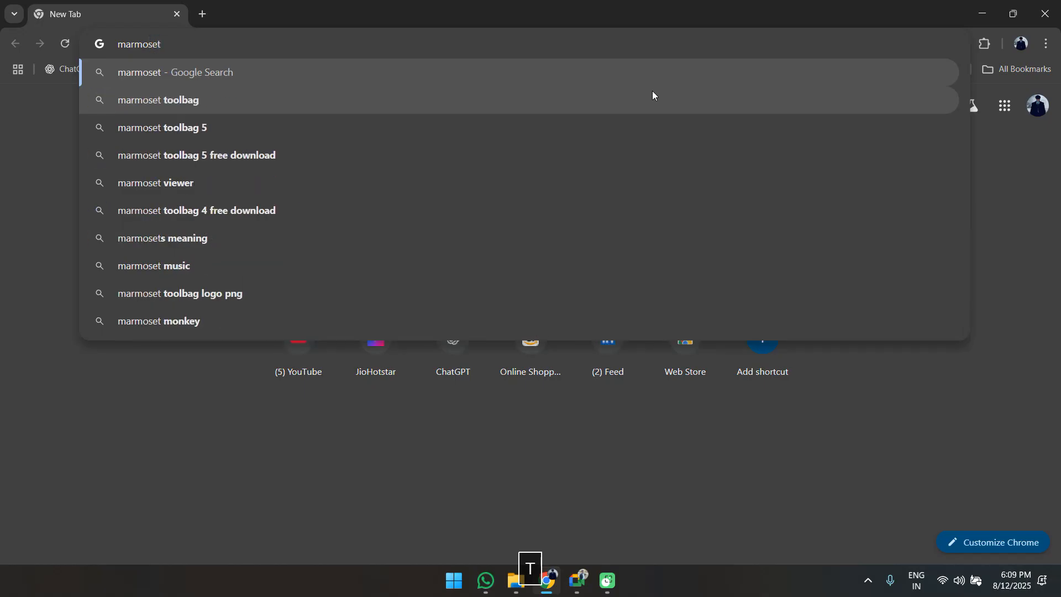
pyautogui.press('Down')
pyautogui.press('Return')
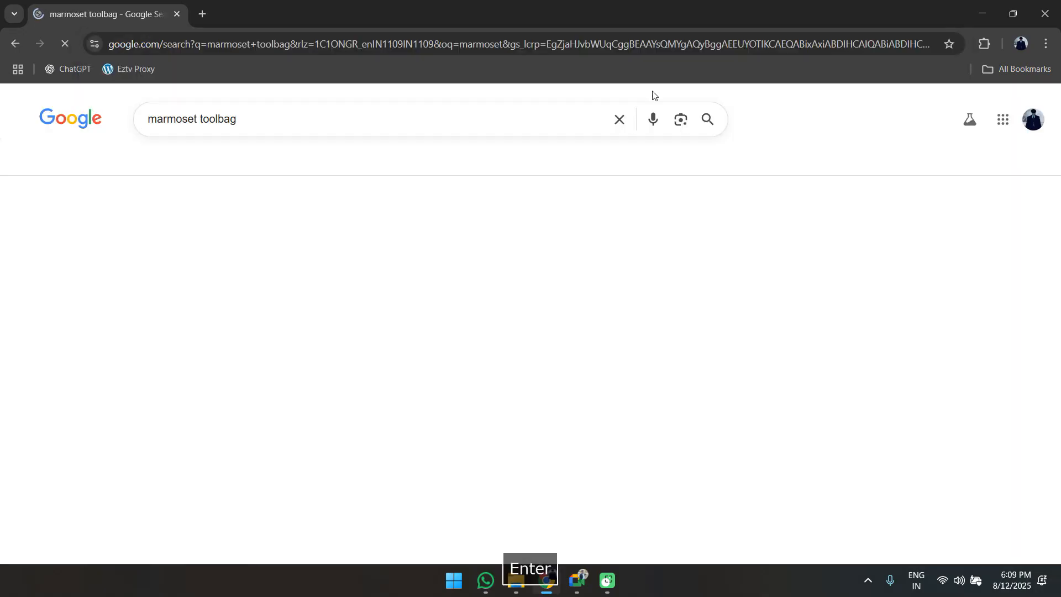
# Expand the related question "What is a marmoset toolbag?" in the search results and read its answer.
pyautogui.scroll(-2, 757, 318)
pyautogui.click(420, 336)
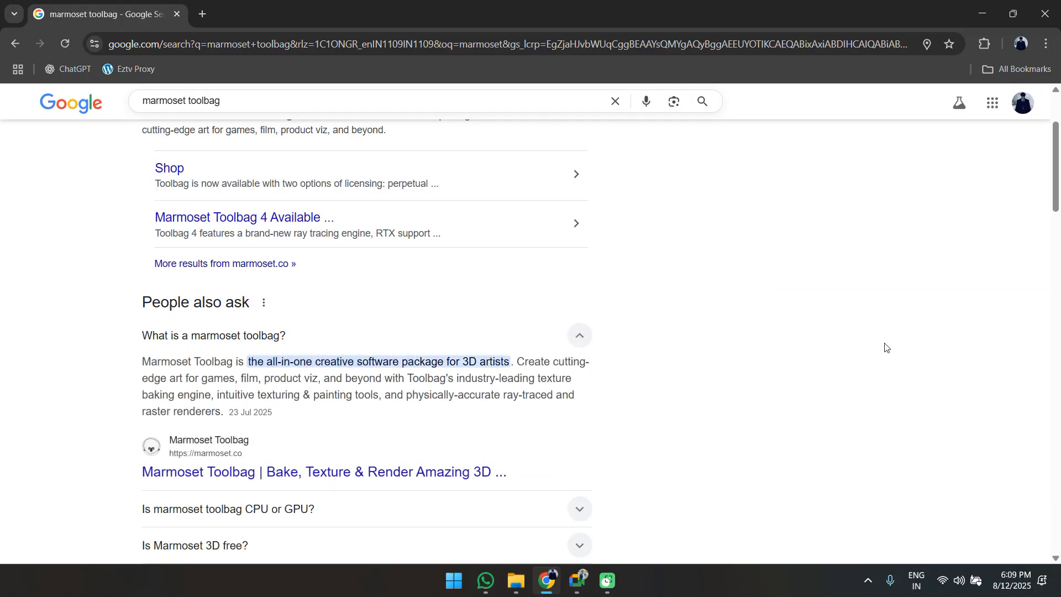
pyautogui.scroll(3, 801, 424)
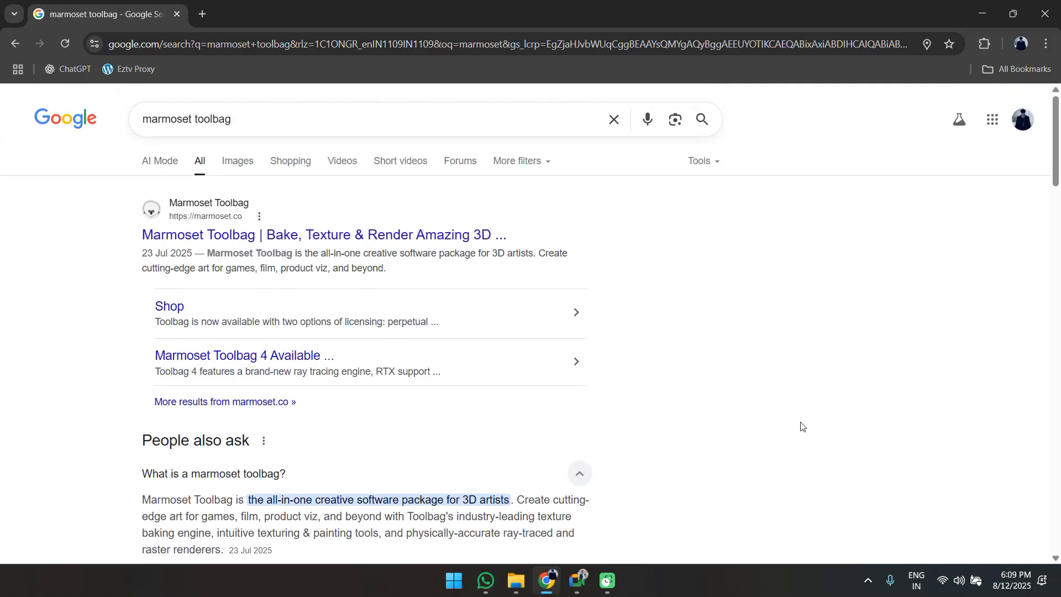
# Browse the image results for marmoset toolbag and preview the YouTube "Marmoset Toolbag 4 -- WOW! Substance Painter Has Competition" image.
pyautogui.click(242, 172)
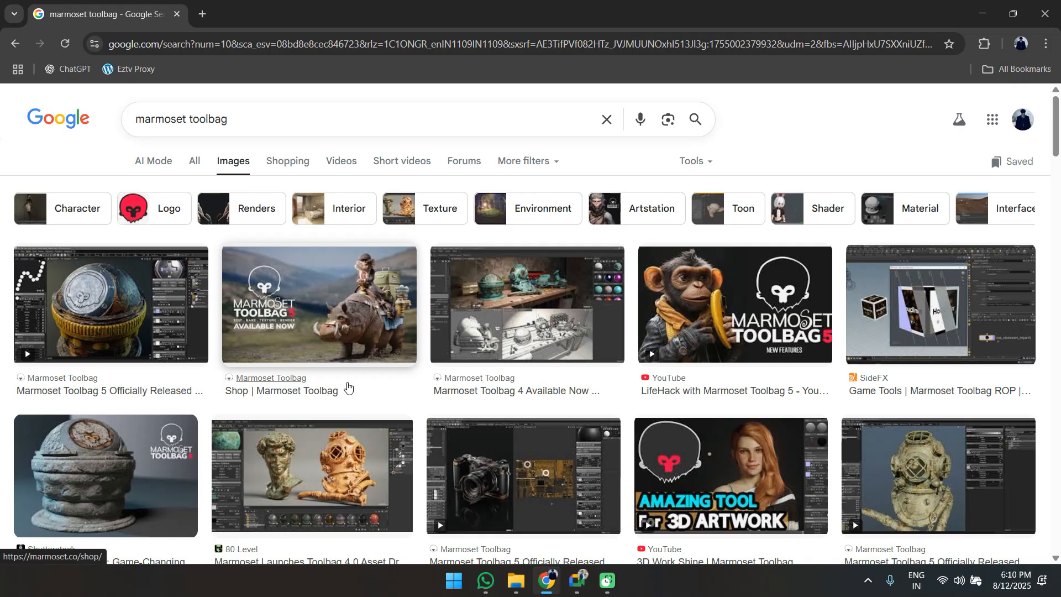
pyautogui.scroll(-3, 565, 377)
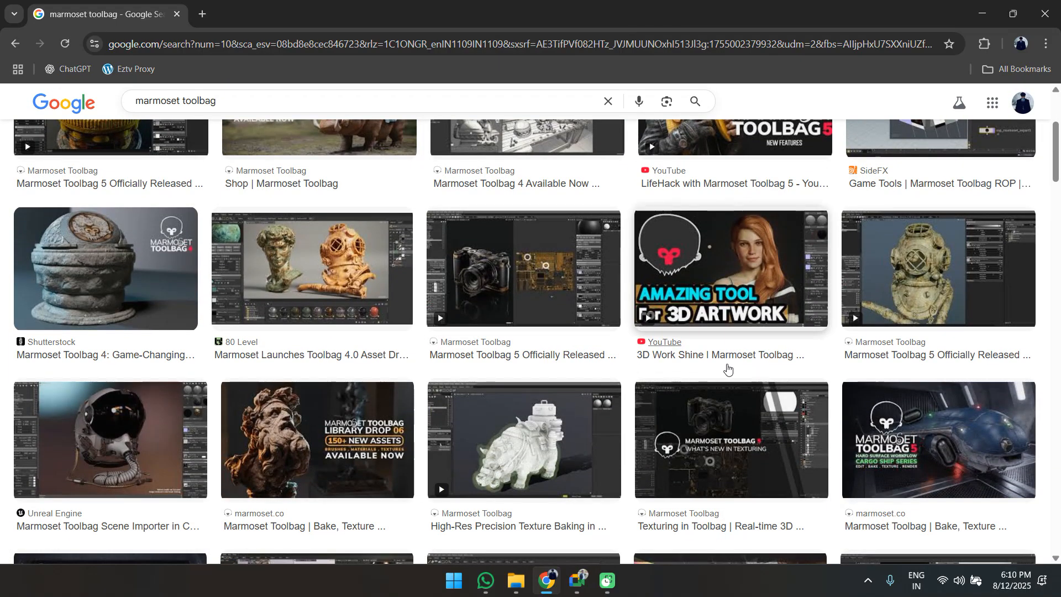
pyautogui.scroll(-3, 287, 320)
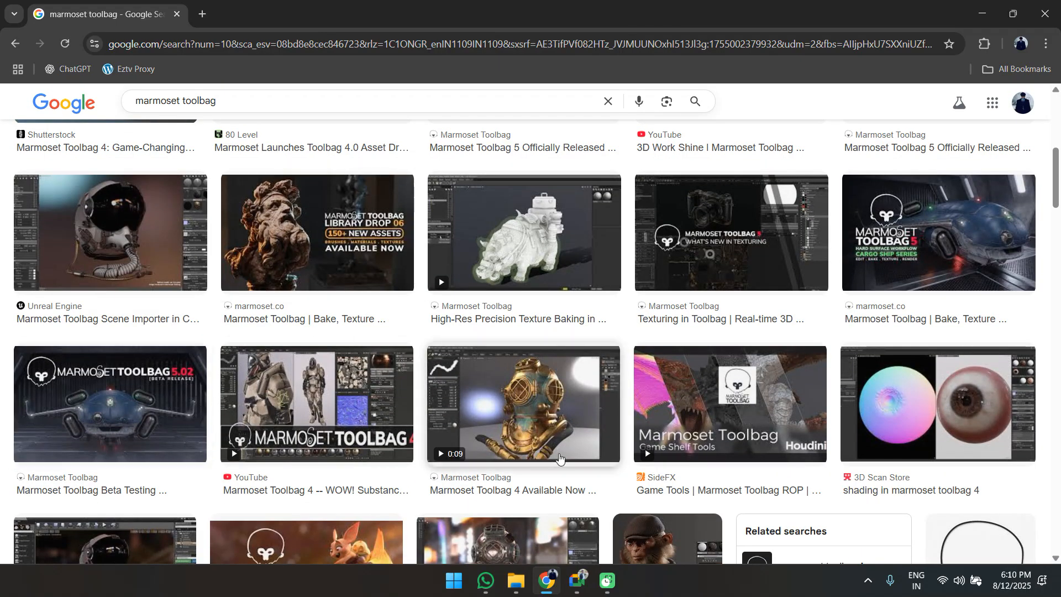
pyautogui.scroll(-1, 548, 448)
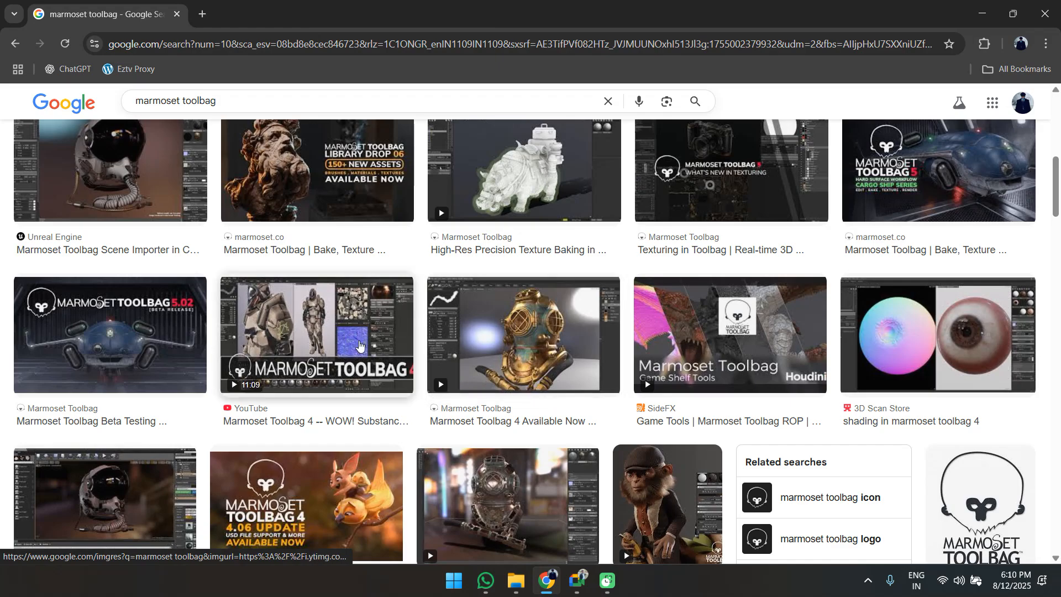
pyautogui.click(359, 346)
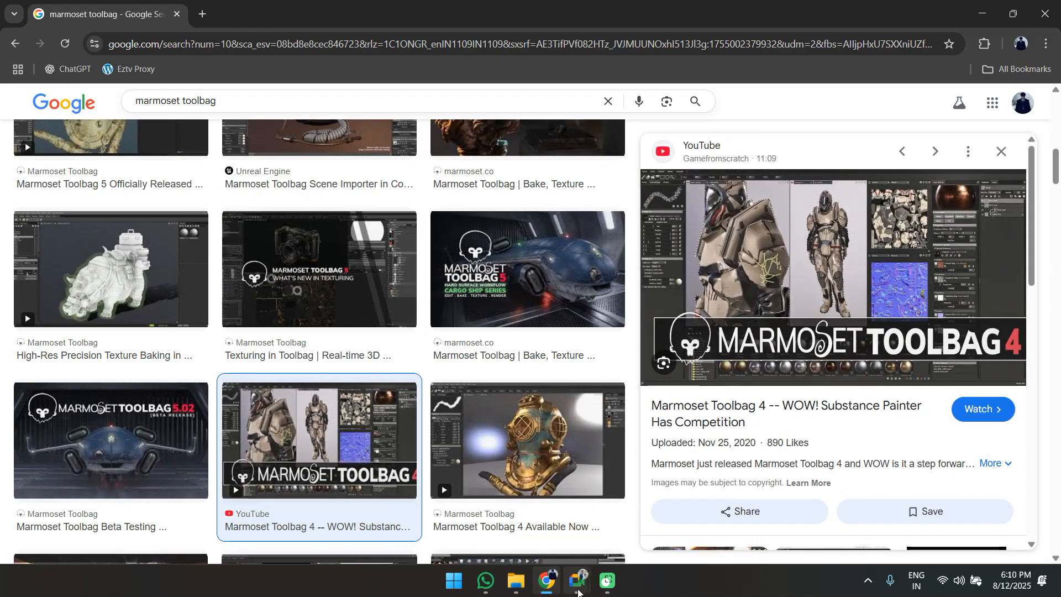
# Switch to Google Meet, admit the waiting participant, check the list of people in the call, and return to Chrome.
pyautogui.click(575, 582)
pyautogui.click(516, 529)
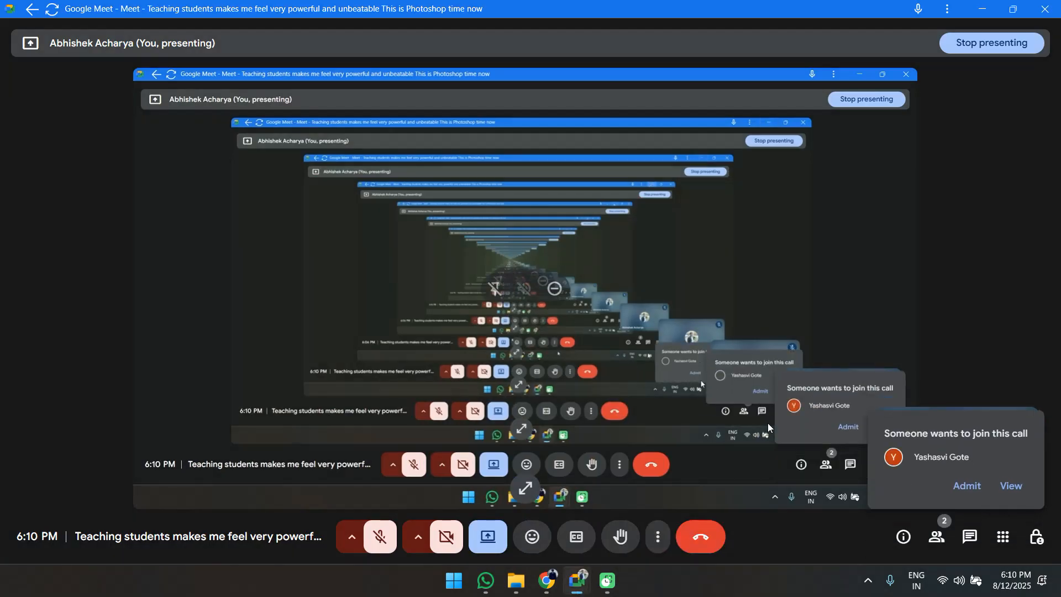
pyautogui.click(964, 483)
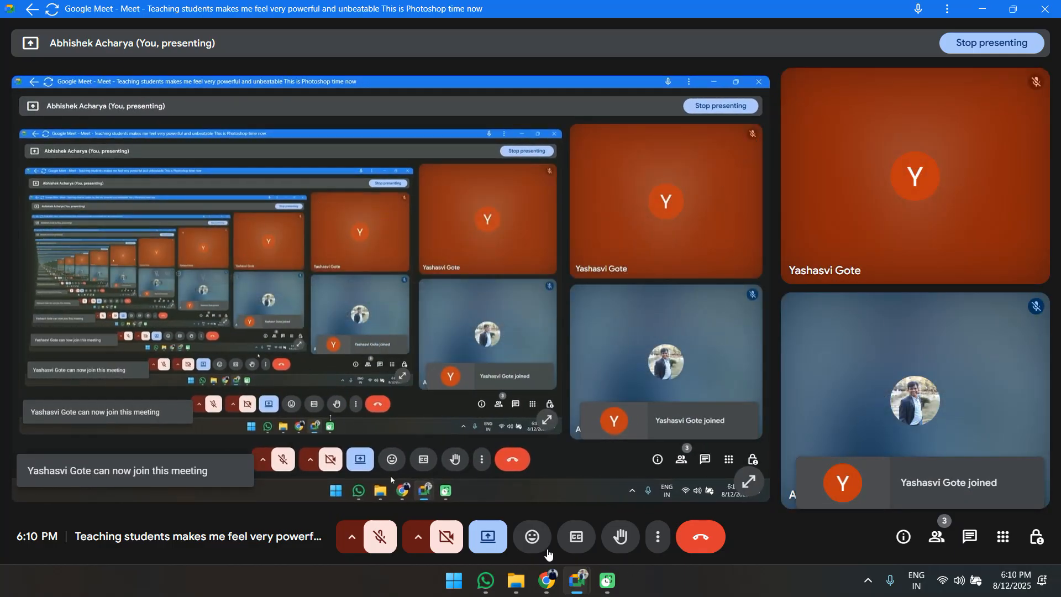
pyautogui.click(935, 536)
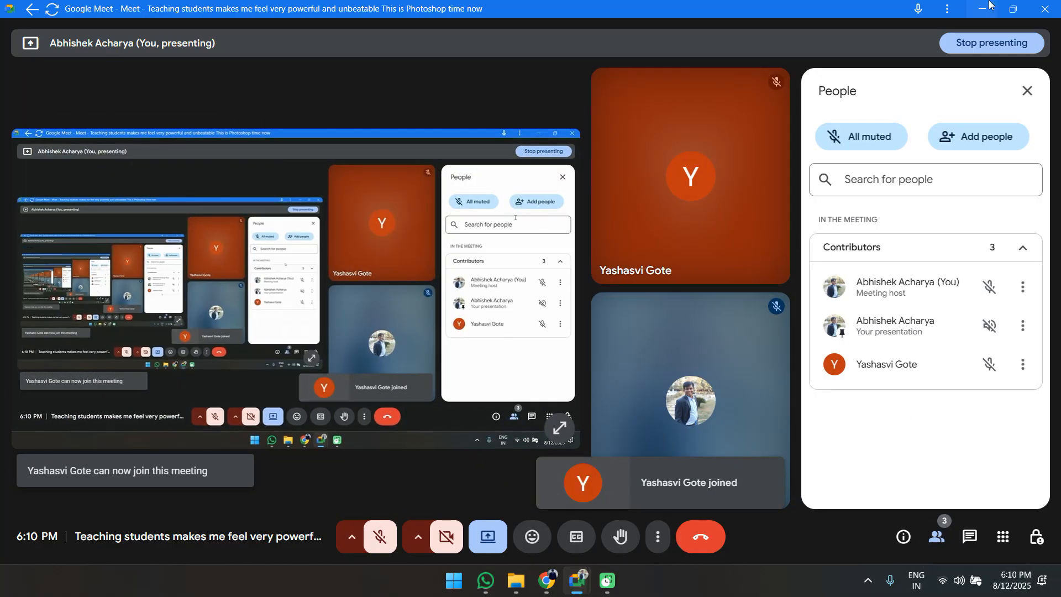
pyautogui.click(986, 9)
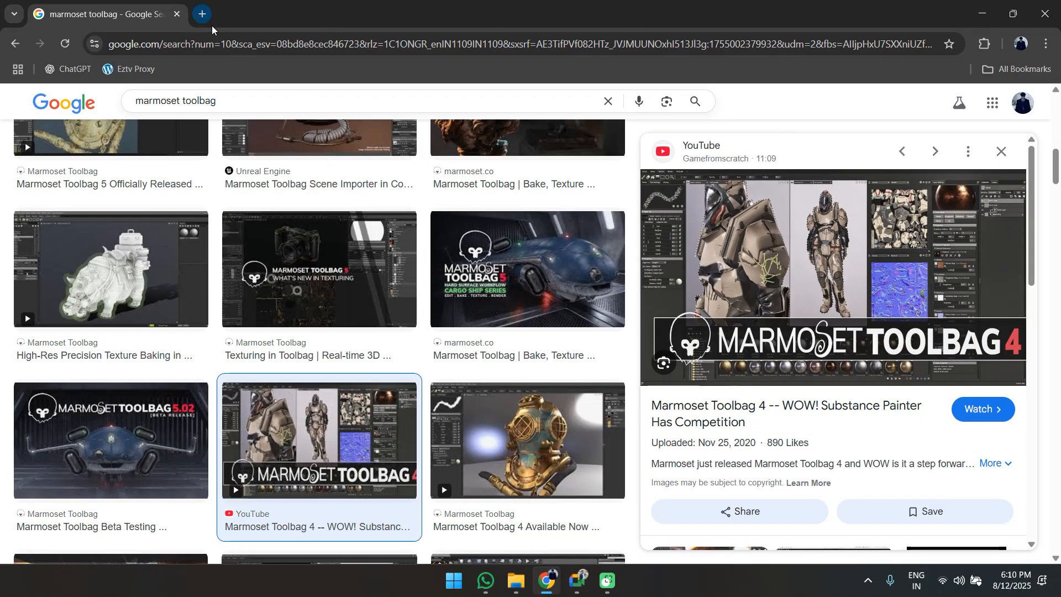
# Return to all web results and search for "when was marmoset toolbag launched", reading through the results.
pyautogui.scroll(12, 257, 152)
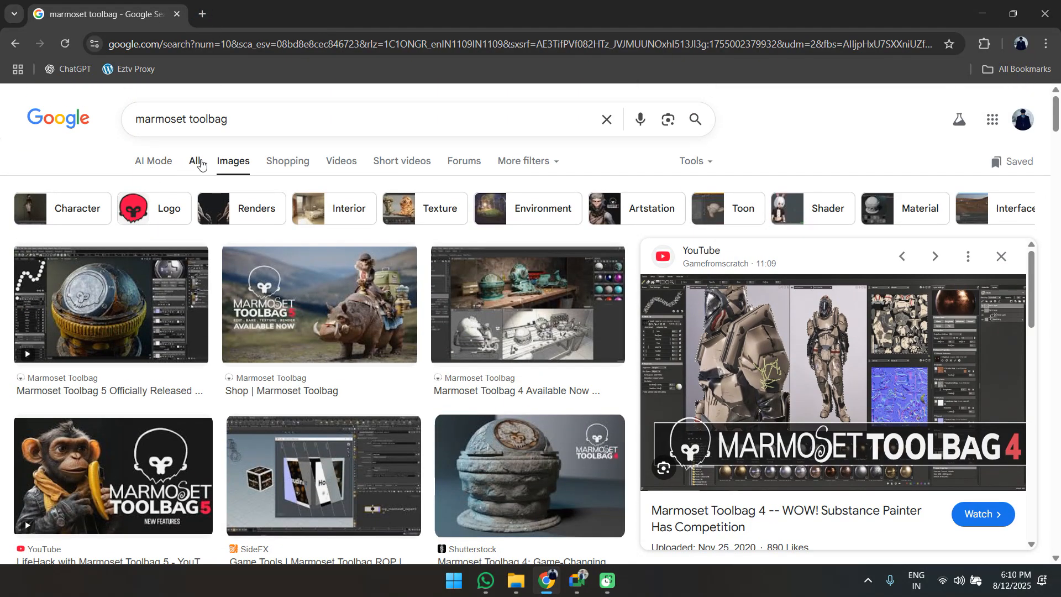
pyautogui.click(199, 164)
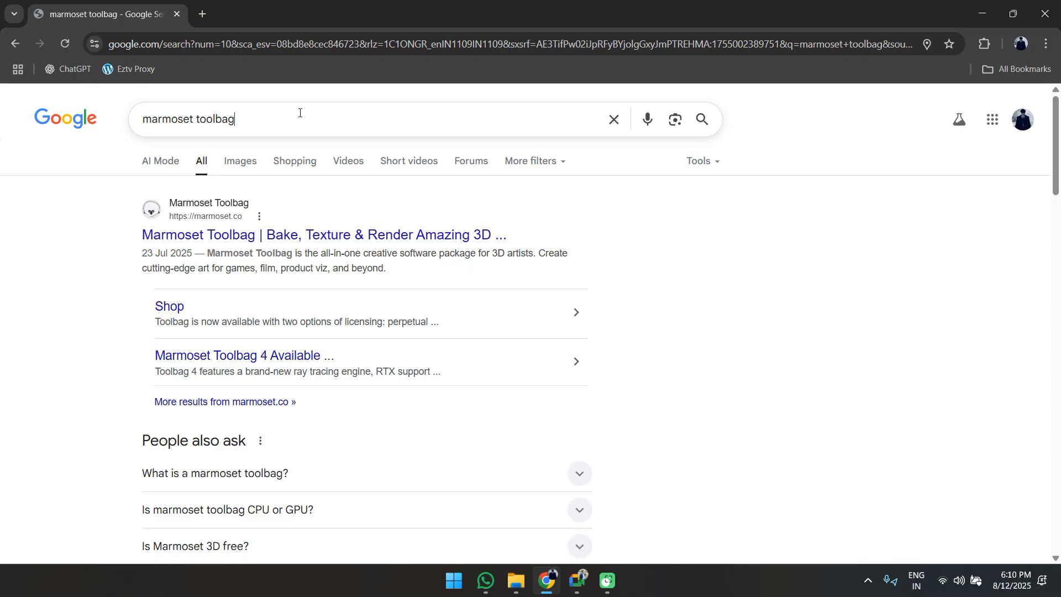
pyautogui.click(299, 113)
pyautogui.press('Home')
pyautogui.write('when was')
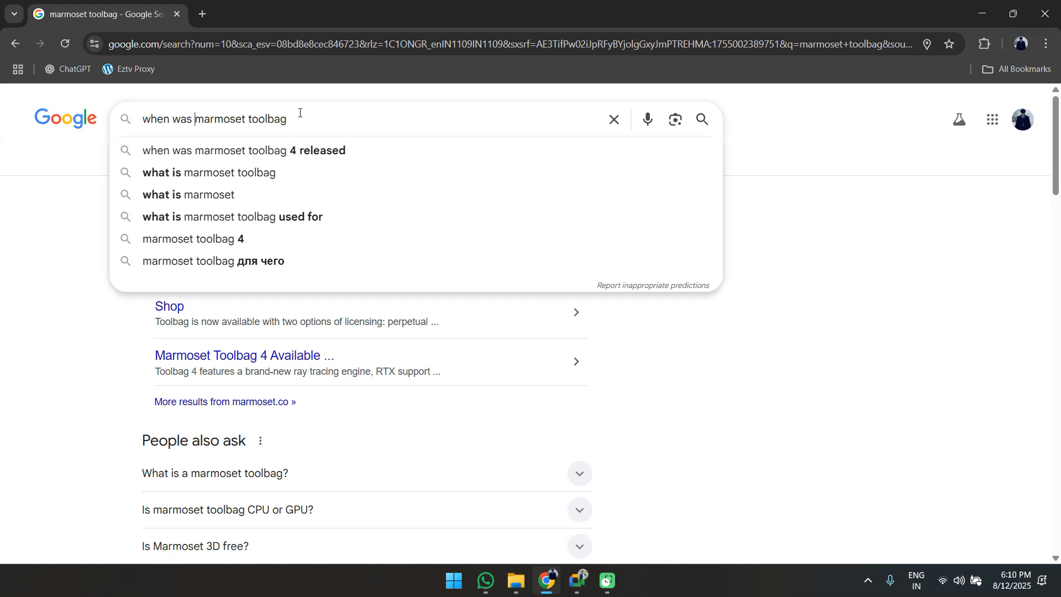
pyautogui.press('Right')
pyautogui.press('Right')
pyautogui.press('Right')
pyautogui.press('Right')
pyautogui.press('Right')
pyautogui.press('Right')
pyautogui.press('Right')
pyautogui.press('Right')
pyautogui.press('Right')
pyautogui.press('Right')
pyautogui.press('Right')
pyautogui.press('Right')
pyautogui.write('launched')
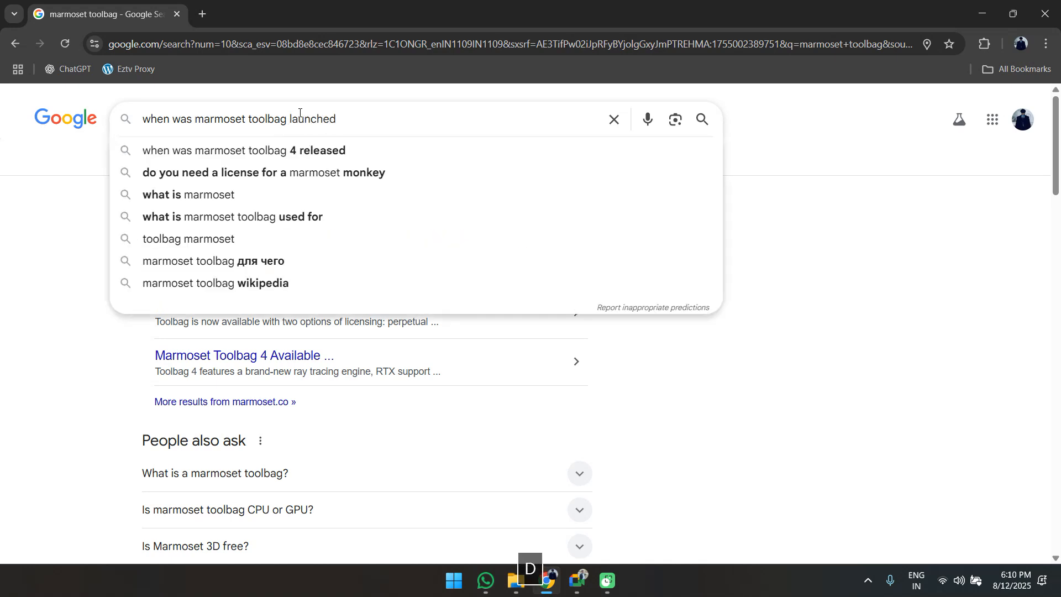
pyautogui.press('Return')
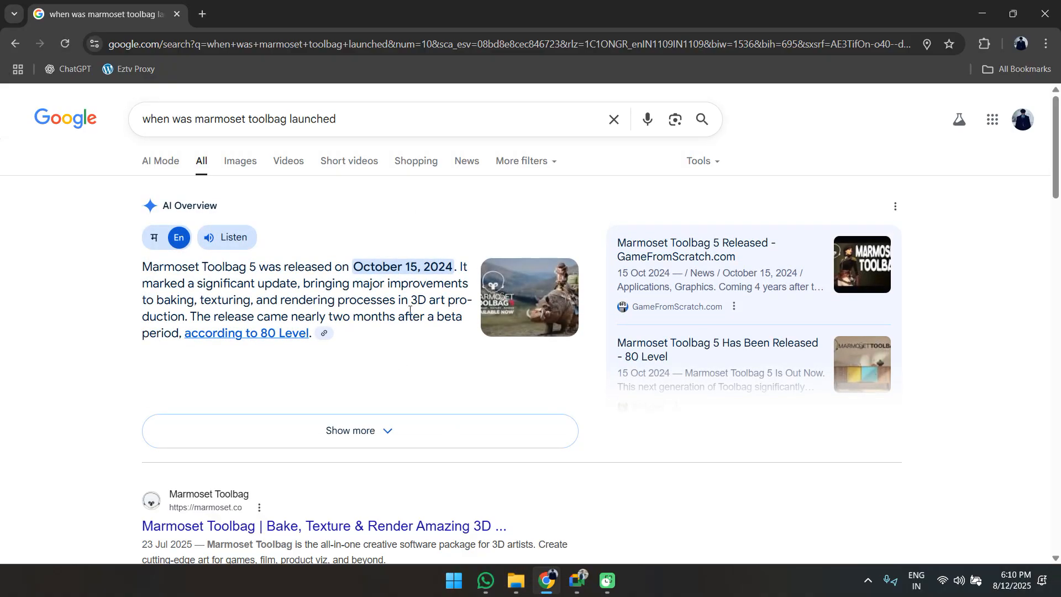
pyautogui.scroll(-4, 636, 417)
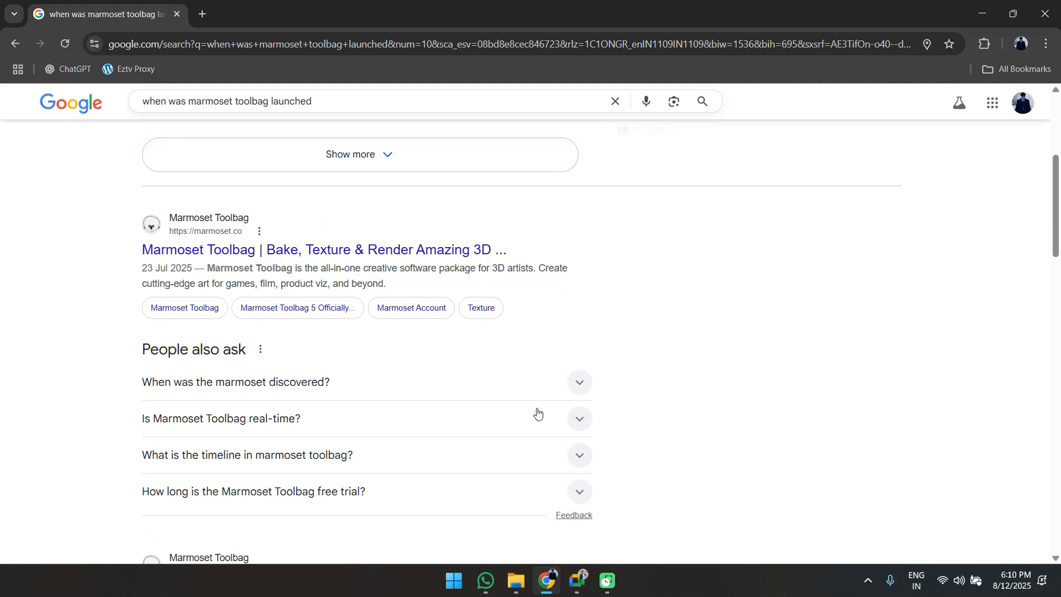
# Read the answer to the related question "When was the marmoset discovered?", collapse it and look through the remaining search results.
pyautogui.click(381, 382)
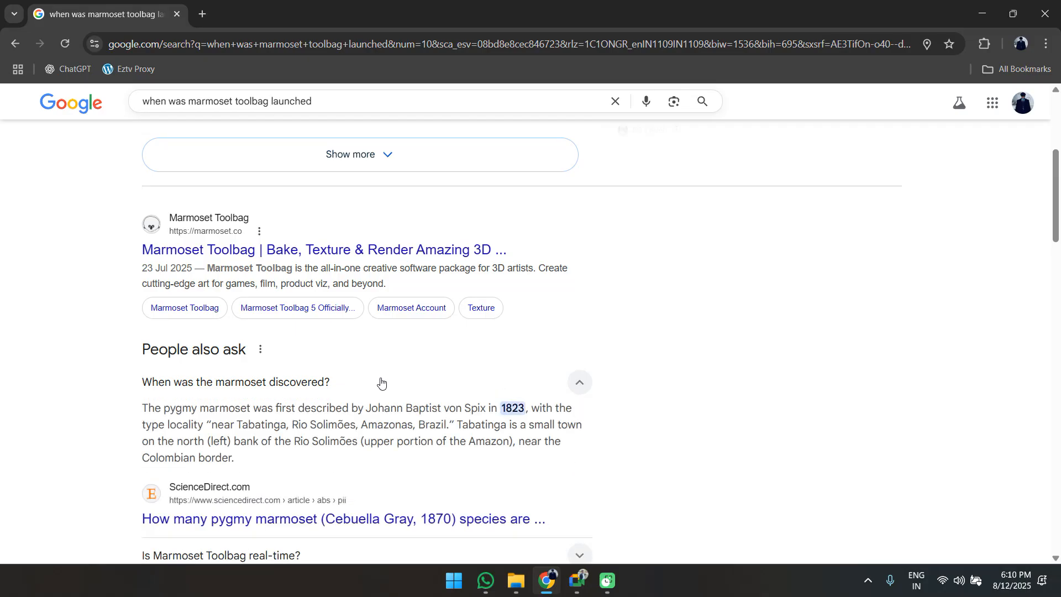
pyautogui.click(380, 382)
pyautogui.scroll(-2, 685, 409)
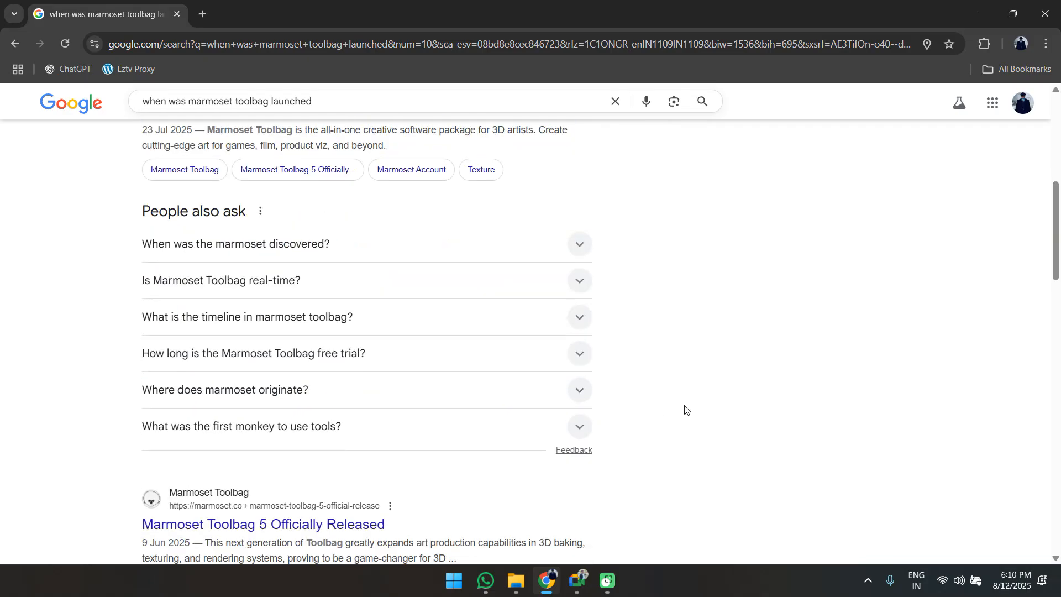
pyautogui.scroll(-3, 686, 414)
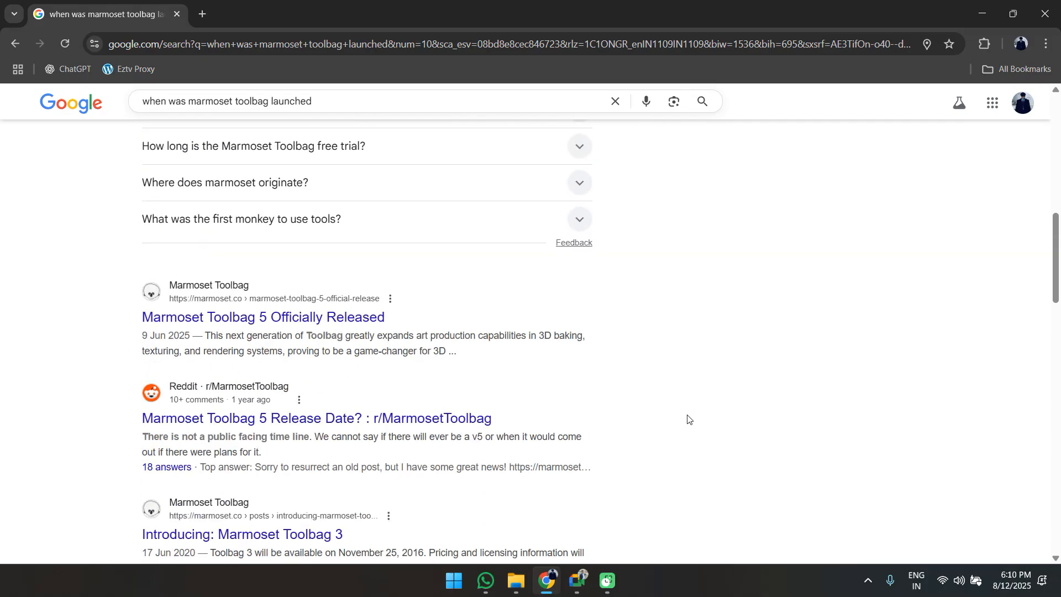
pyautogui.scroll(-3, 691, 429)
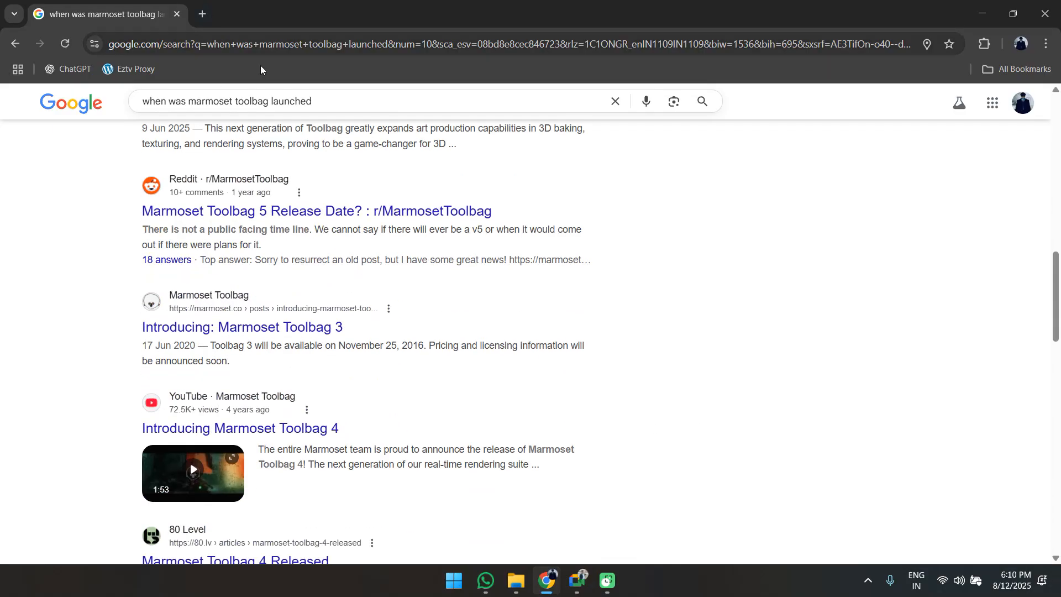
# Refine the search to "when was marmoset 1 toolbag launched" and expand the full AI Overview answer.
pyautogui.click(231, 99)
pyautogui.write('1')
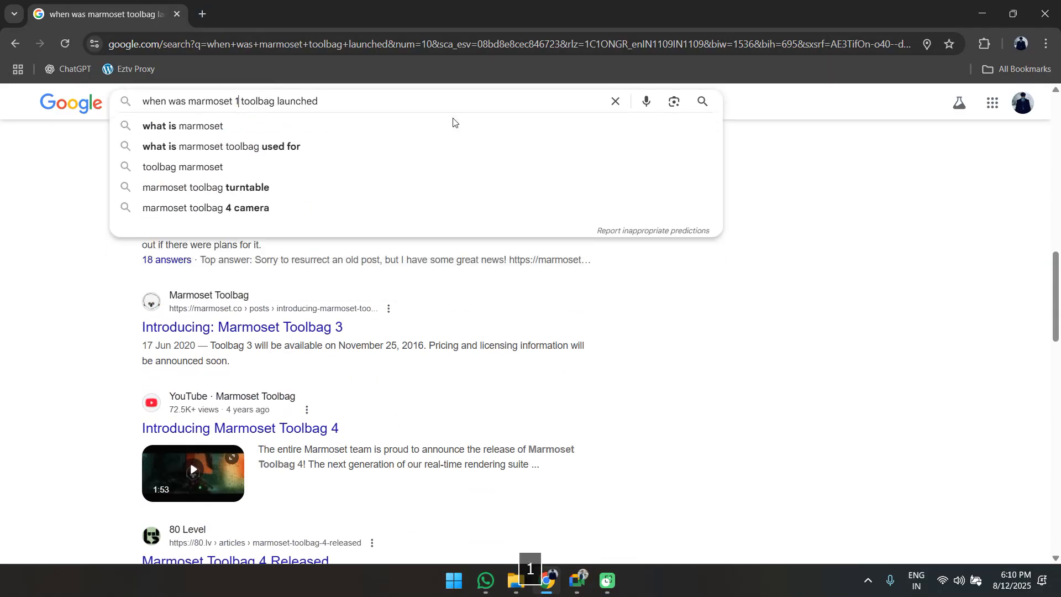
pyautogui.press('Return')
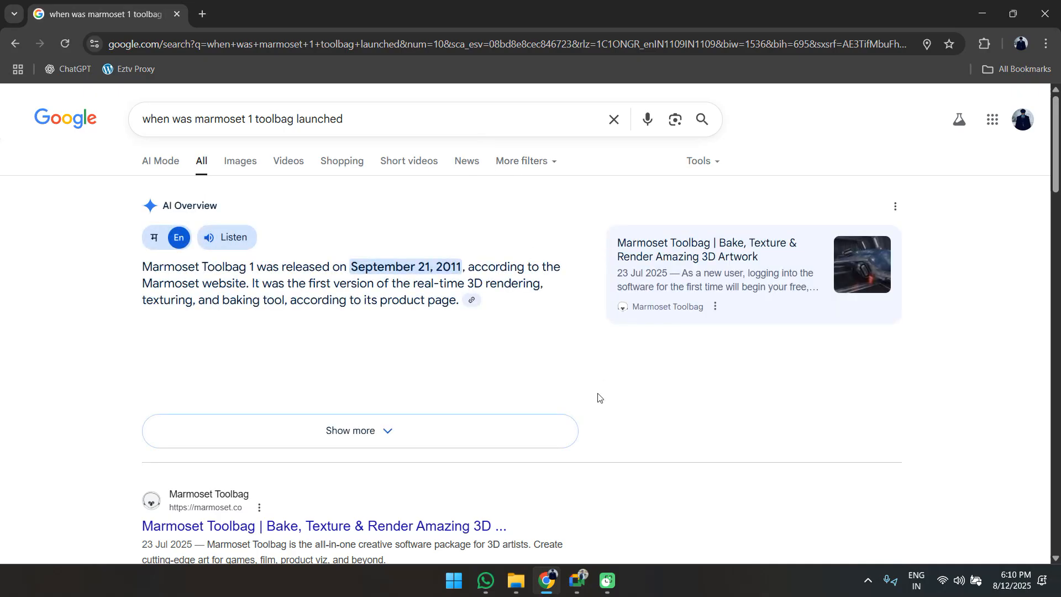
pyautogui.click(457, 441)
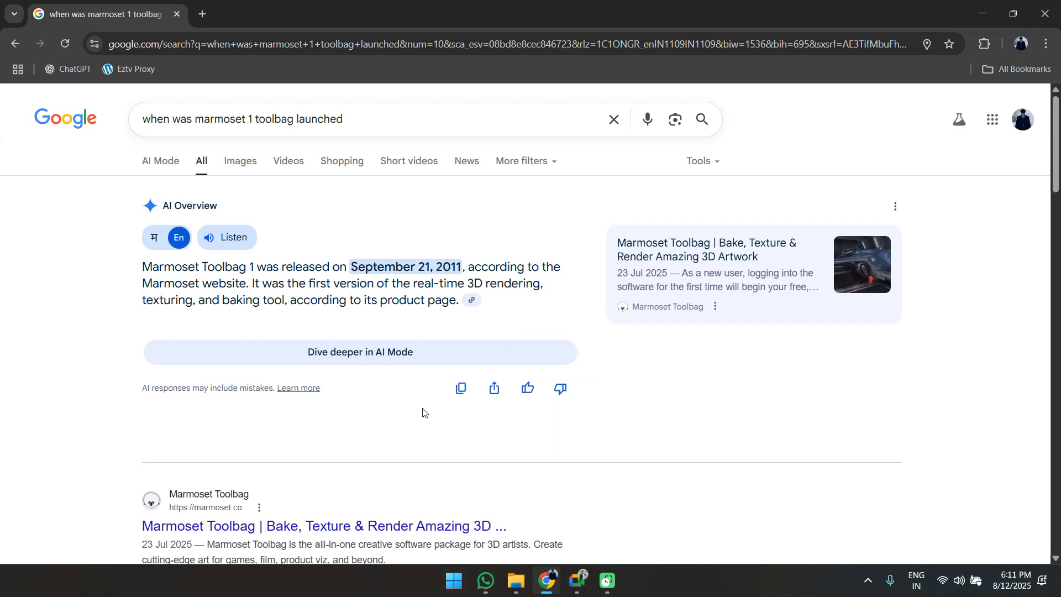
# Open the launch date question in AI Mode, return to the regular results and look through the listings.
pyautogui.click(428, 349)
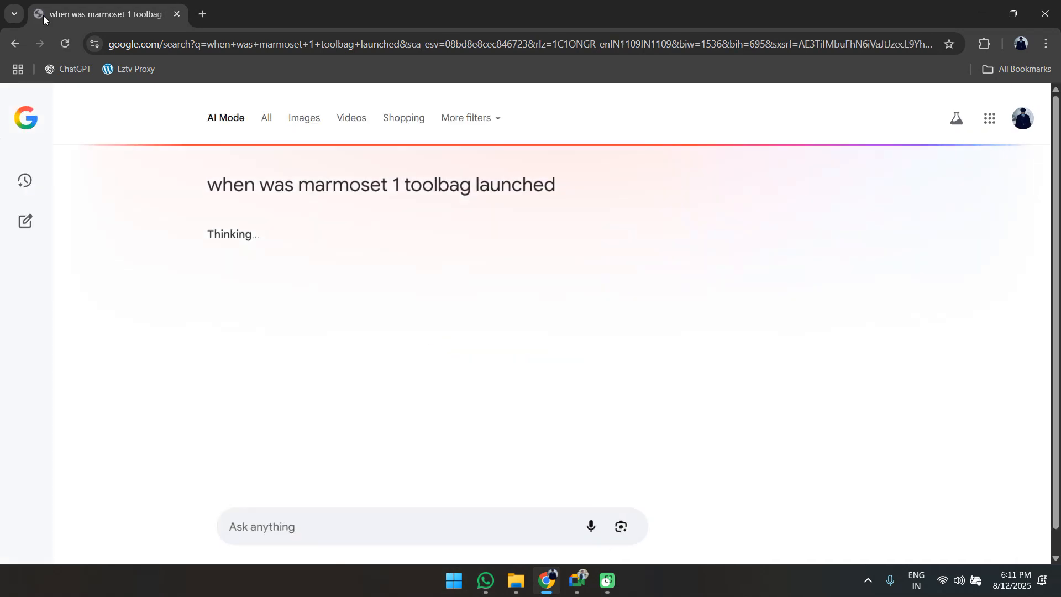
pyautogui.click(15, 43)
pyautogui.scroll(-5, 831, 411)
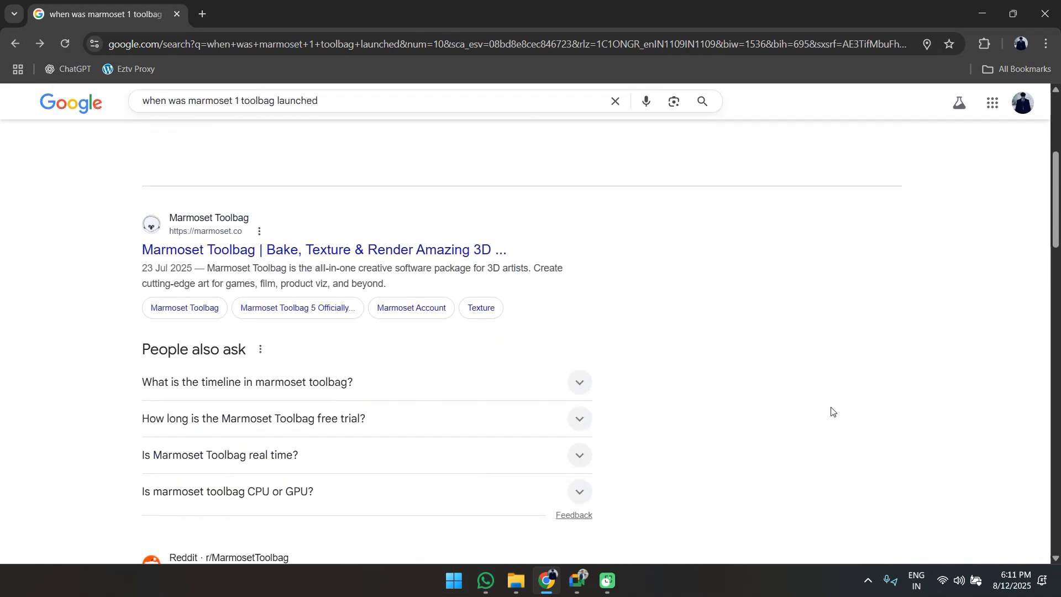
pyautogui.scroll(-7, 823, 415)
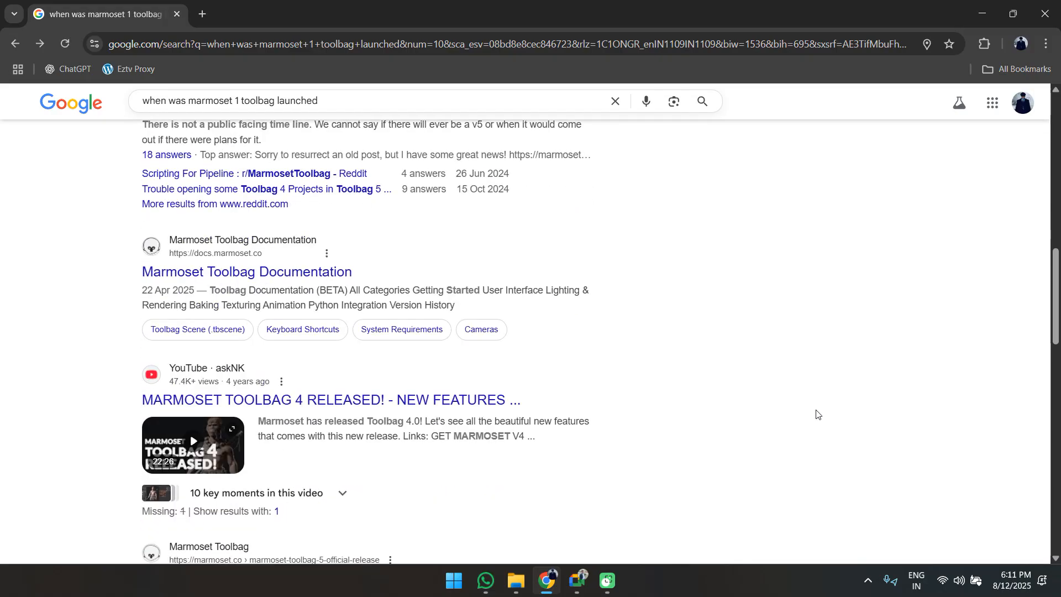
pyautogui.scroll(5, 806, 425)
pyautogui.scroll(5, 561, 348)
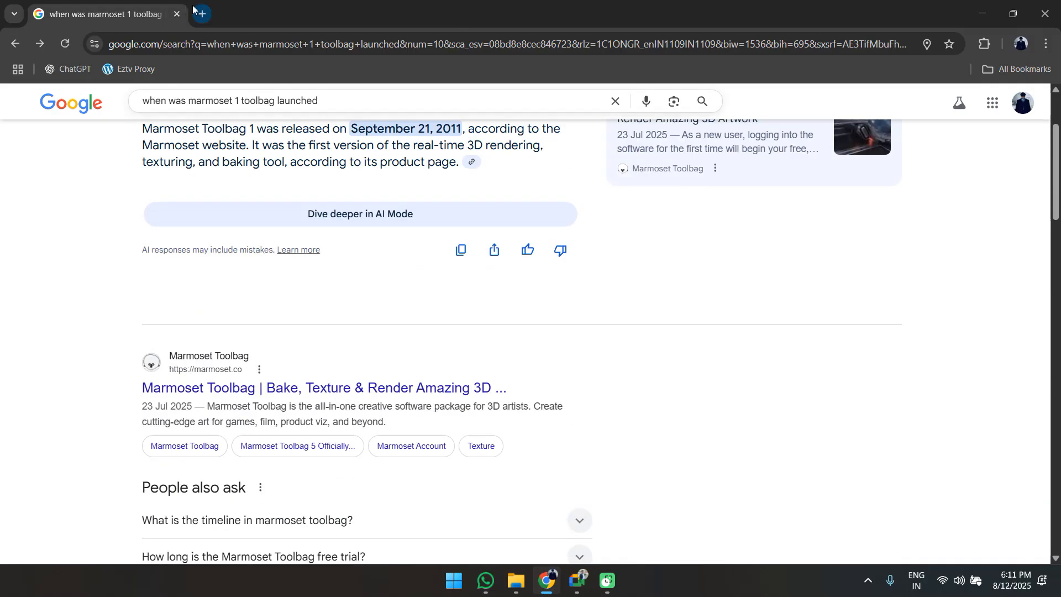
# Replace the Marmoset results tab with a new tab and search Google for "human model sheet".
pyautogui.click(202, 14)
pyautogui.click(129, 13)
pyautogui.write('ora')
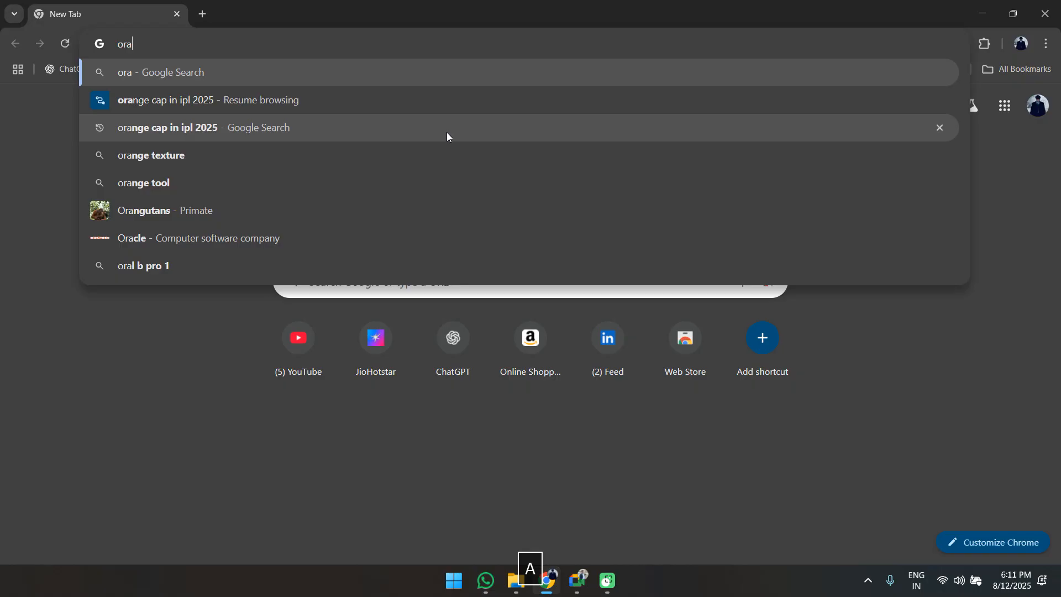
pyautogui.press('BackSpace')
pyautogui.press('BackSpace')
pyautogui.press('BackSpace')
pyautogui.write('human')
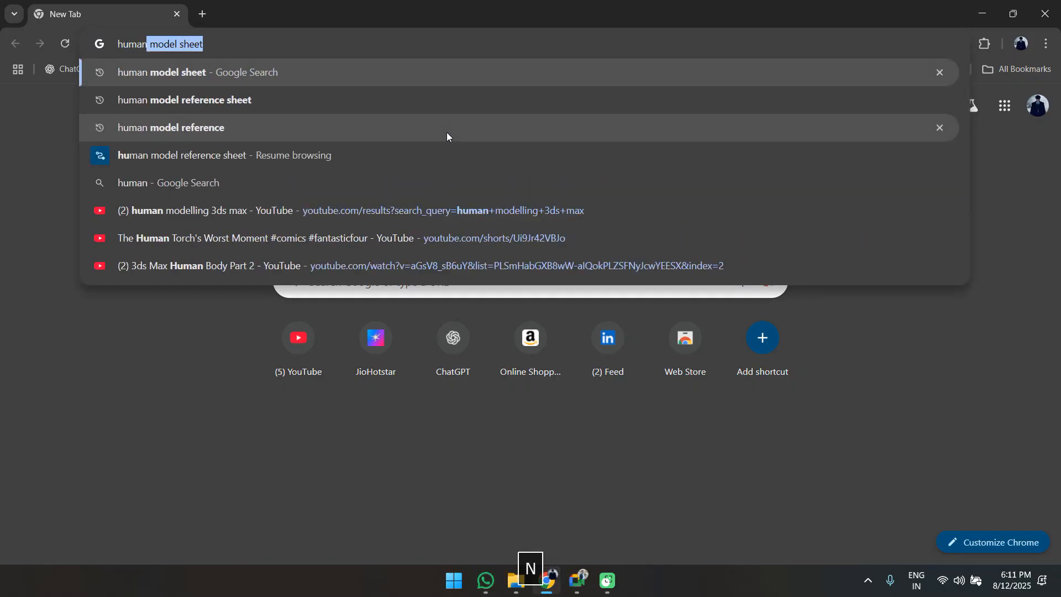
pyautogui.press('Return')
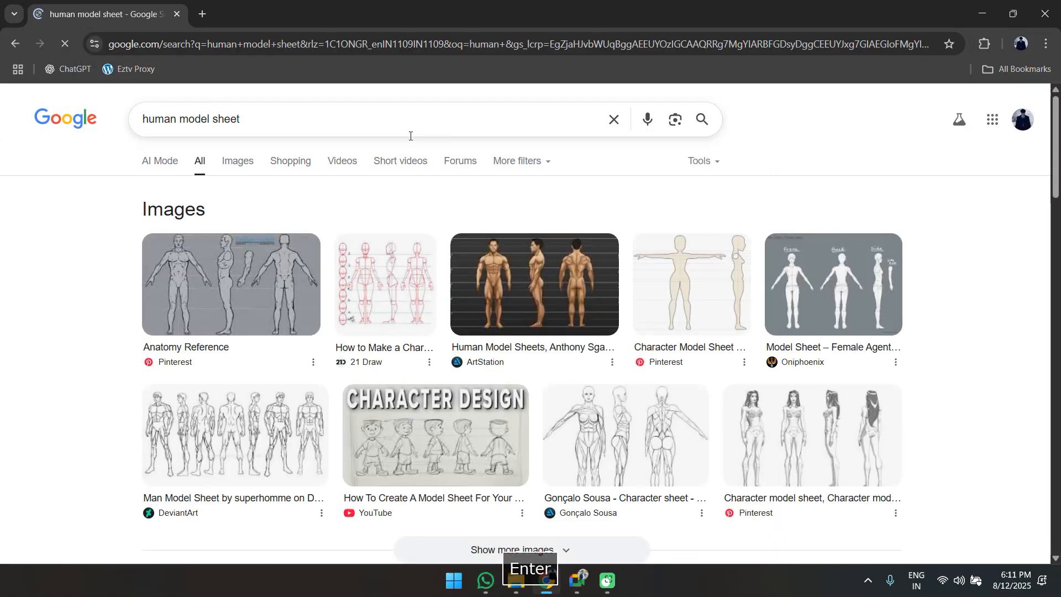
# Change the search to the suggested "human model reference sheet" image search.
pyautogui.click(342, 125)
pyautogui.write('==')
pyautogui.press('BackSpace')
pyautogui.press('BackSpace')
pyautogui.press('BackSpace')
pyautogui.press('BackSpace')
pyautogui.press('BackSpace')
pyautogui.press('BackSpace')
pyautogui.press('BackSpace')
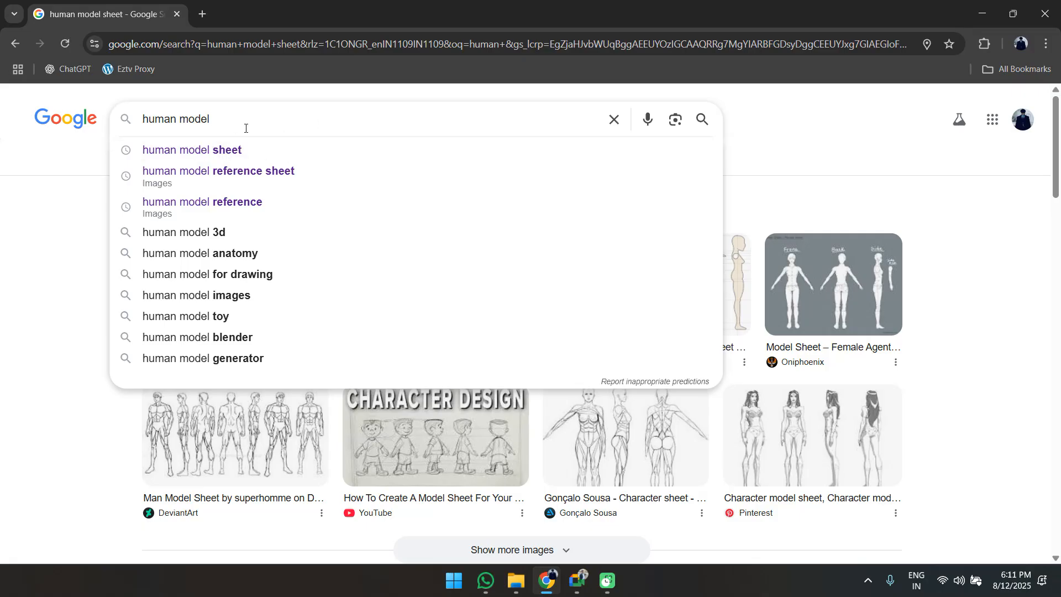
pyautogui.click(245, 173)
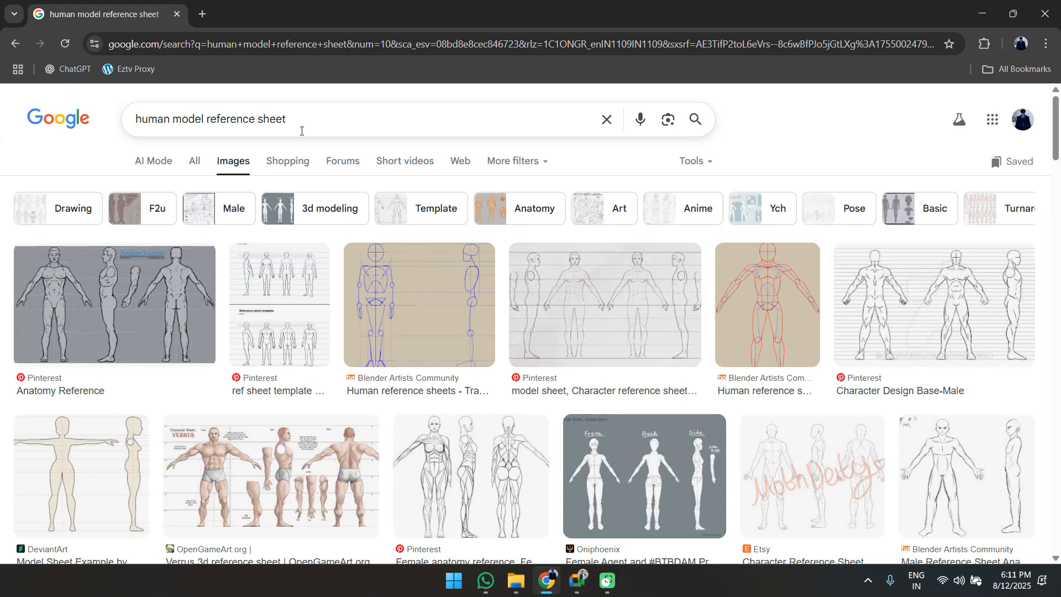
# Change the image search to "3d human model".
pyautogui.doubleClick(215, 116)
pyautogui.moveTo(215, 116); pyautogui.dragTo(389, 118)
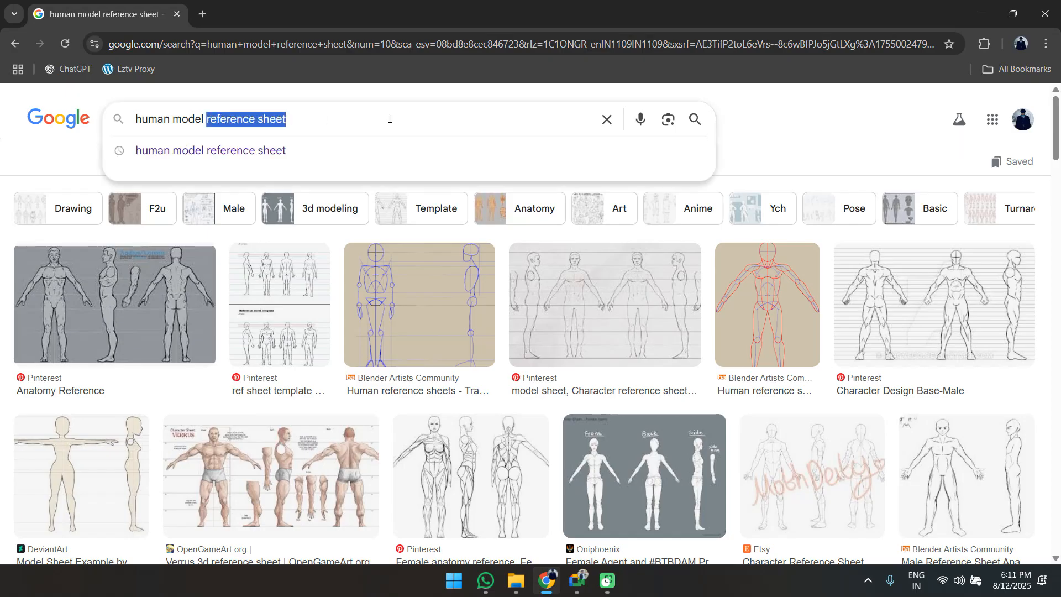
pyautogui.press('BackSpace')
pyautogui.press('Home')
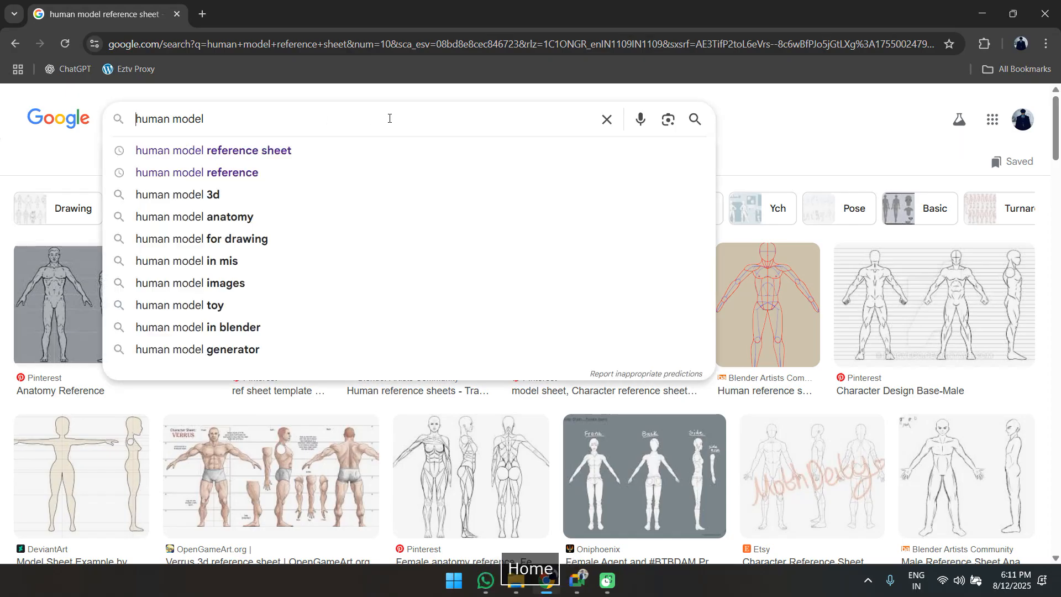
pyautogui.write('3d')
pyautogui.press('Return')
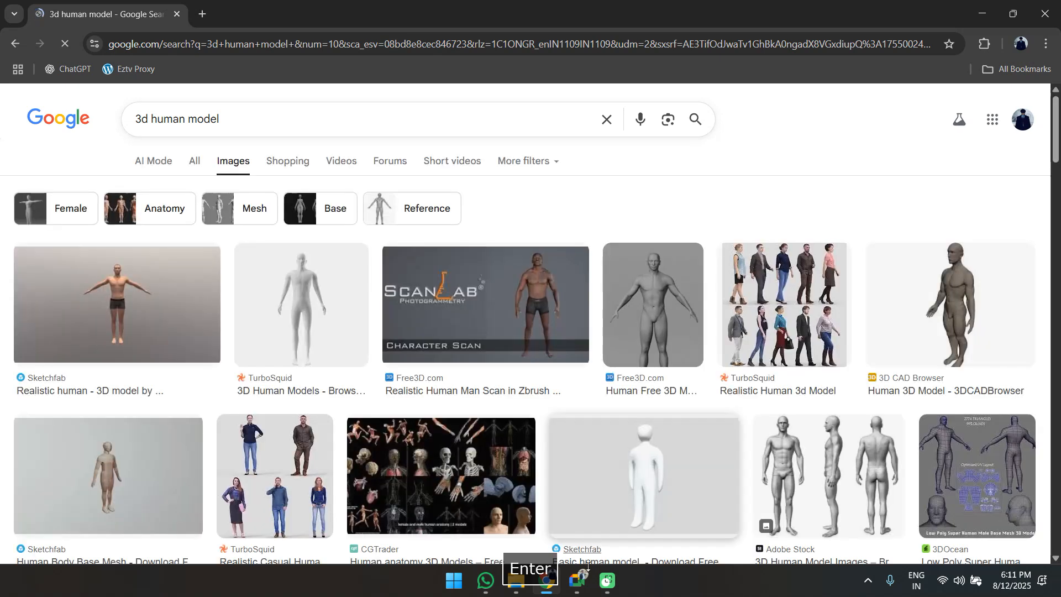
# Switch to the Google Meet call, unmute the microphone and minimize the call window to return to Chrome.
pyautogui.moveTo(566, 576)
pyautogui.click(547, 538)
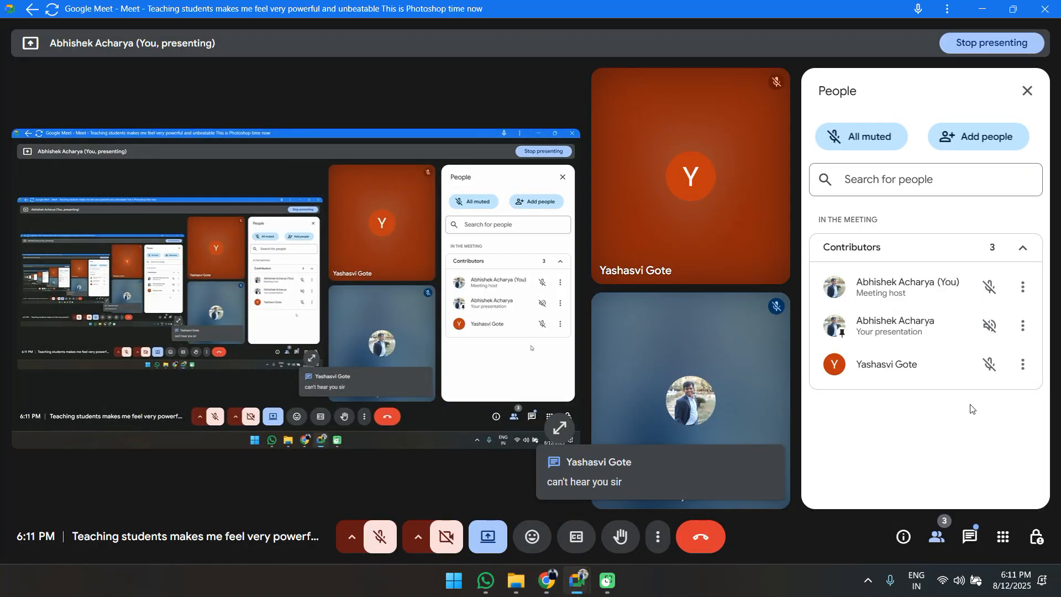
pyautogui.hotkey('ctrl', 'd')
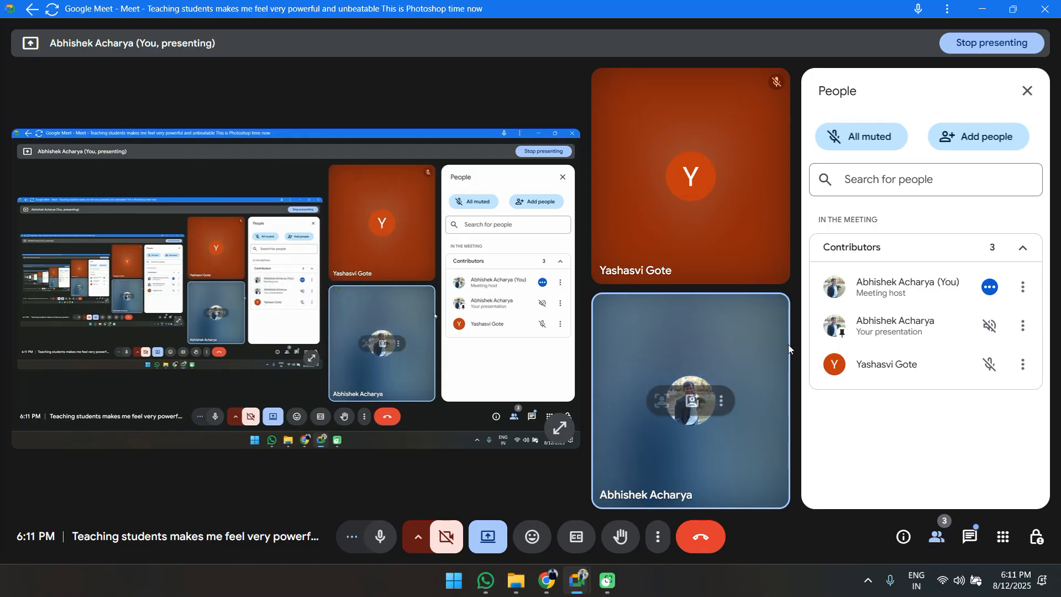
pyautogui.click(982, 8)
pyautogui.click(868, 580)
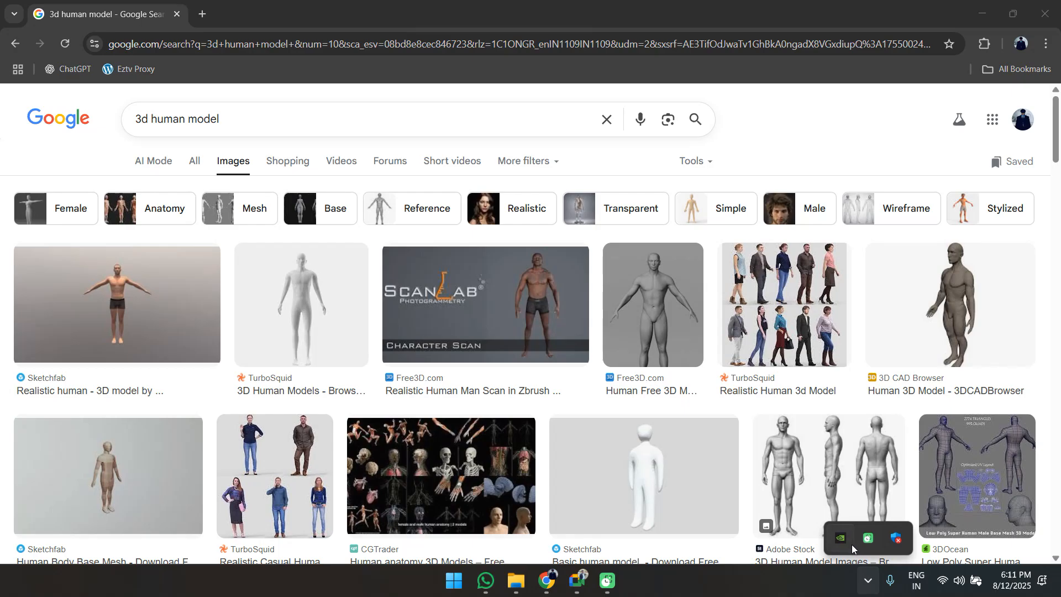
pyautogui.rightClick(863, 546)
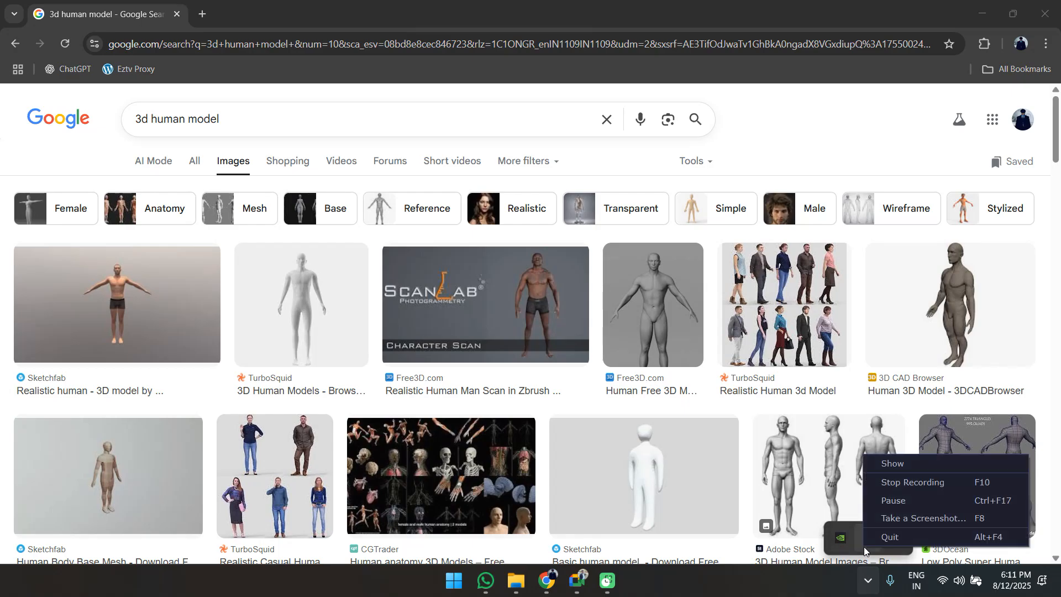
pyautogui.click(453, 2)
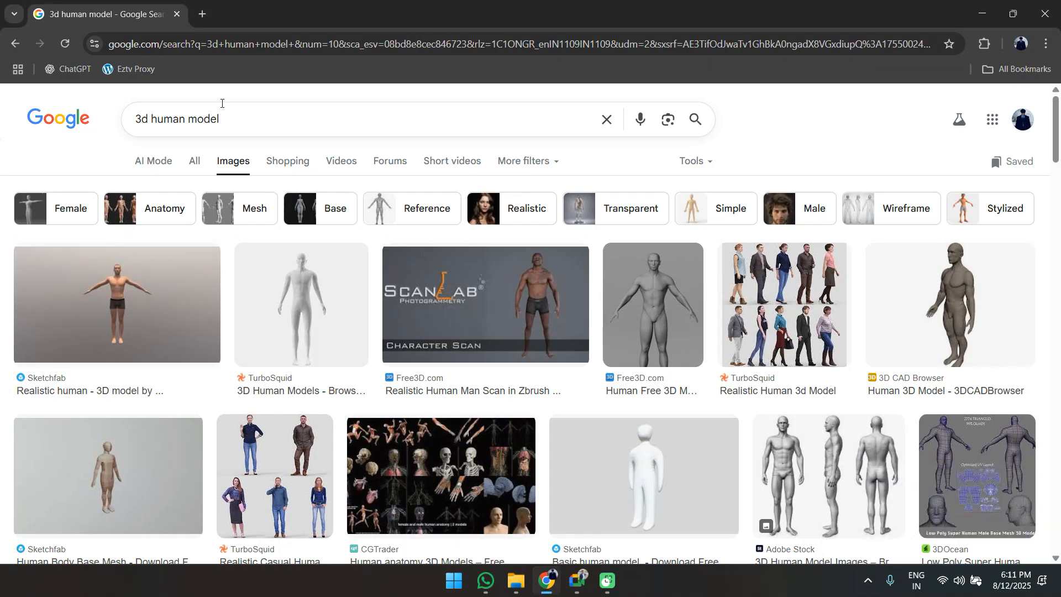
# Extend the image search to "3d human model topology".
pyautogui.click(241, 121)
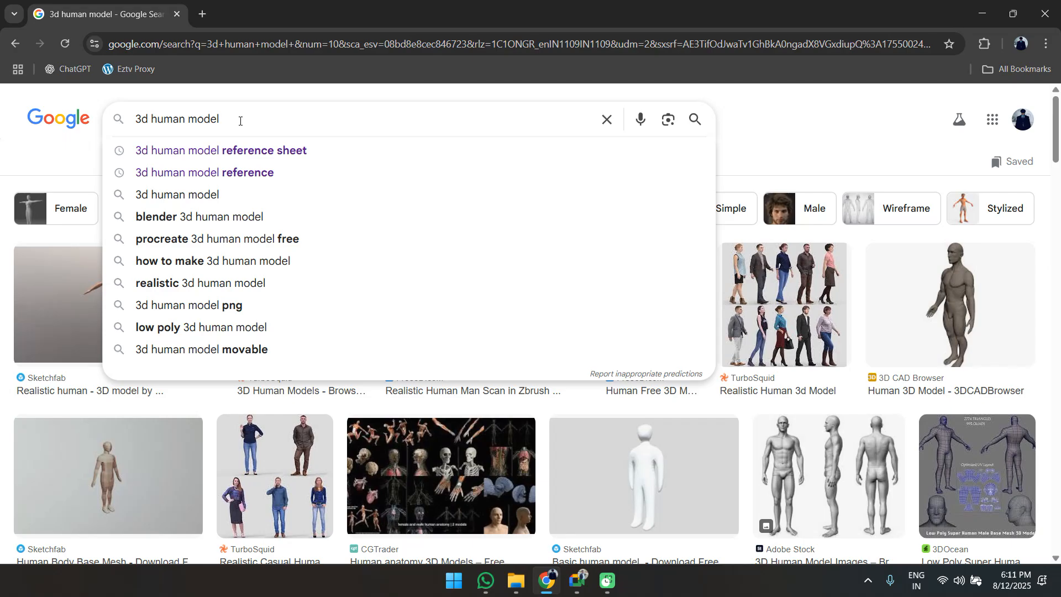
pyautogui.write('topology')
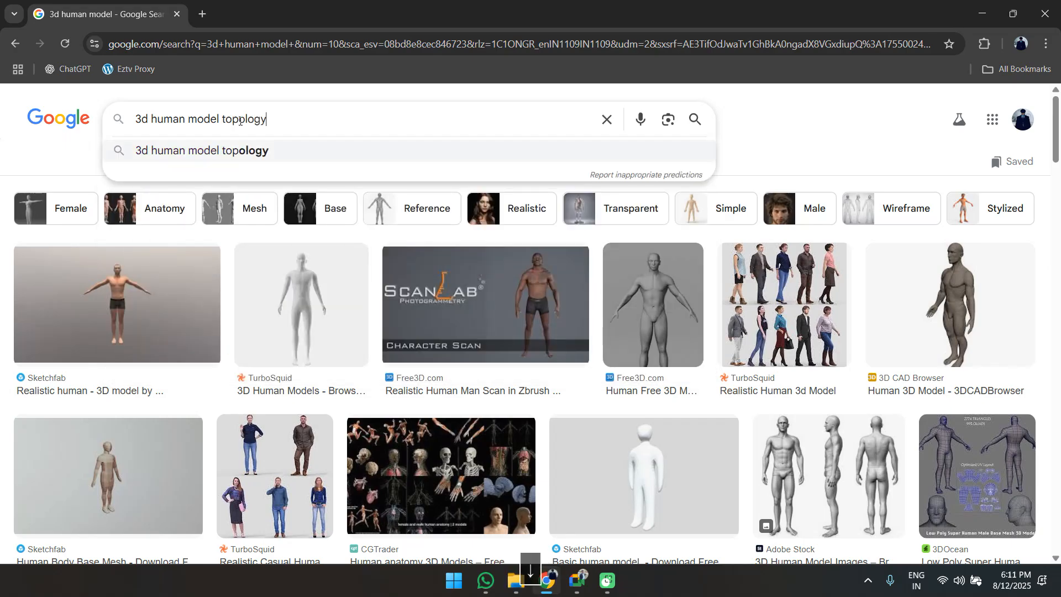
pyautogui.press('Return')
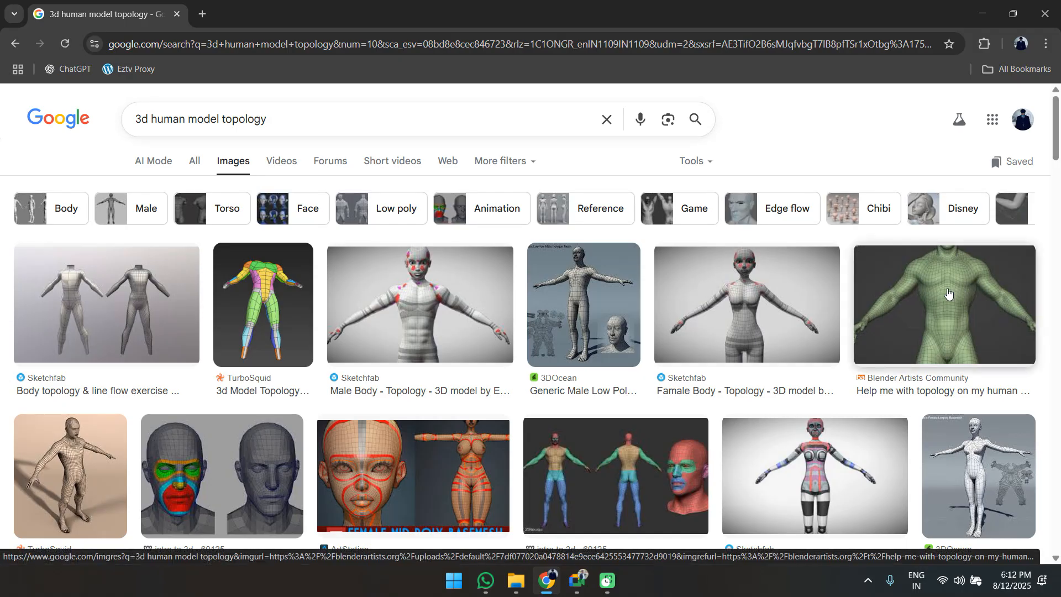
# Preview the TurboSquid topology man image, then open the related Pinterest "3D topology" image in a new tab and view it.
pyautogui.click(261, 301)
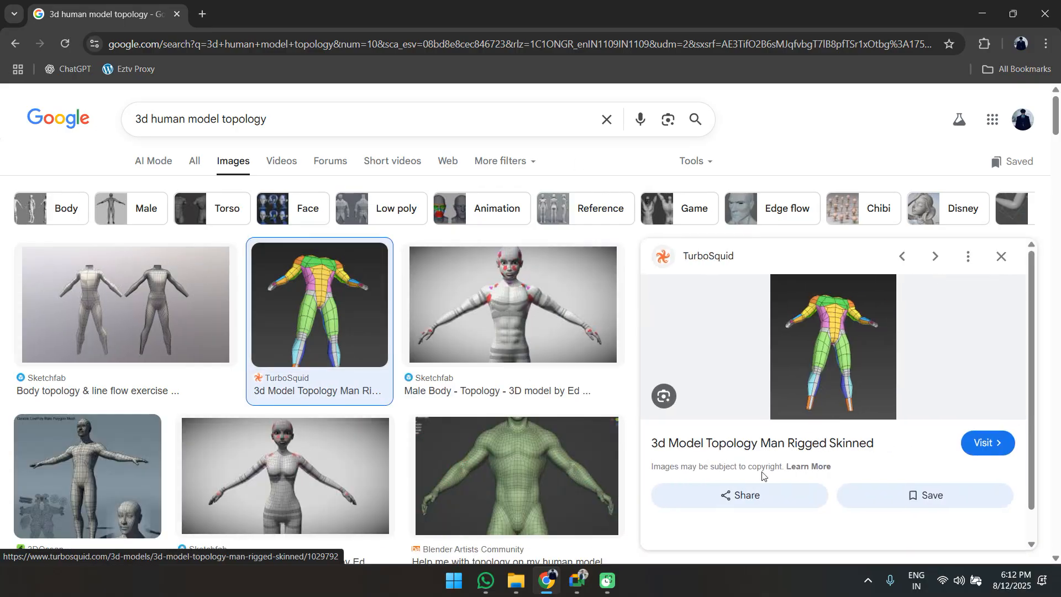
pyautogui.scroll(-3, 734, 364)
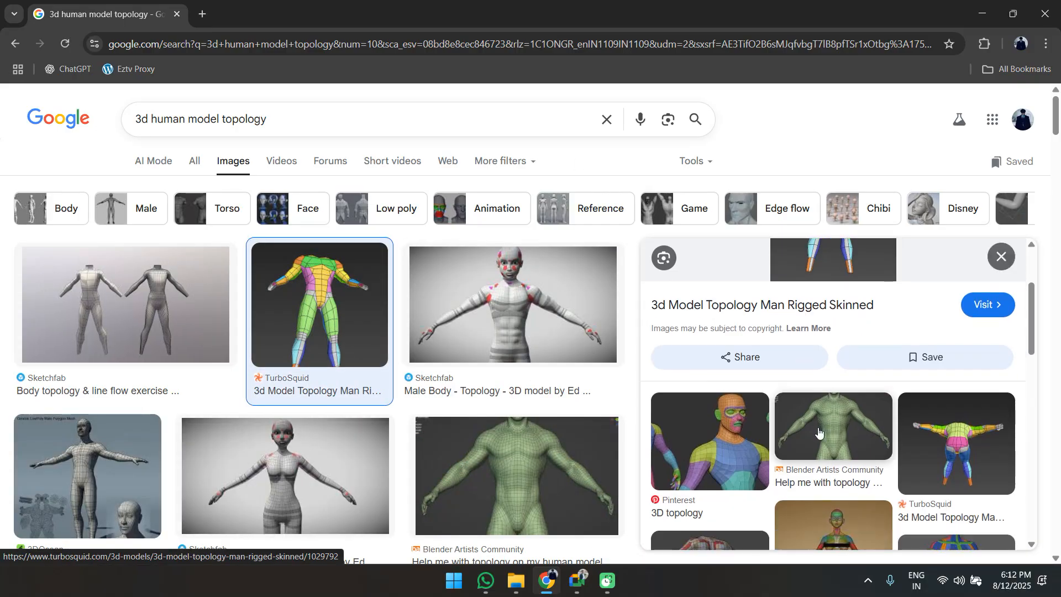
pyautogui.click(738, 439)
pyautogui.rightClick(794, 367)
pyautogui.click(873, 236)
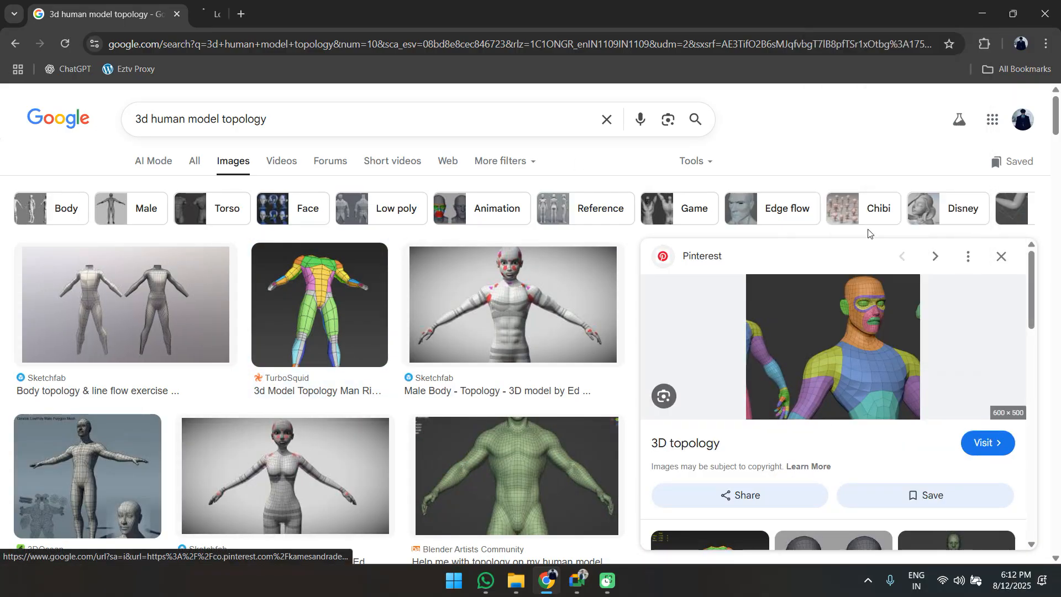
pyautogui.click(291, 3)
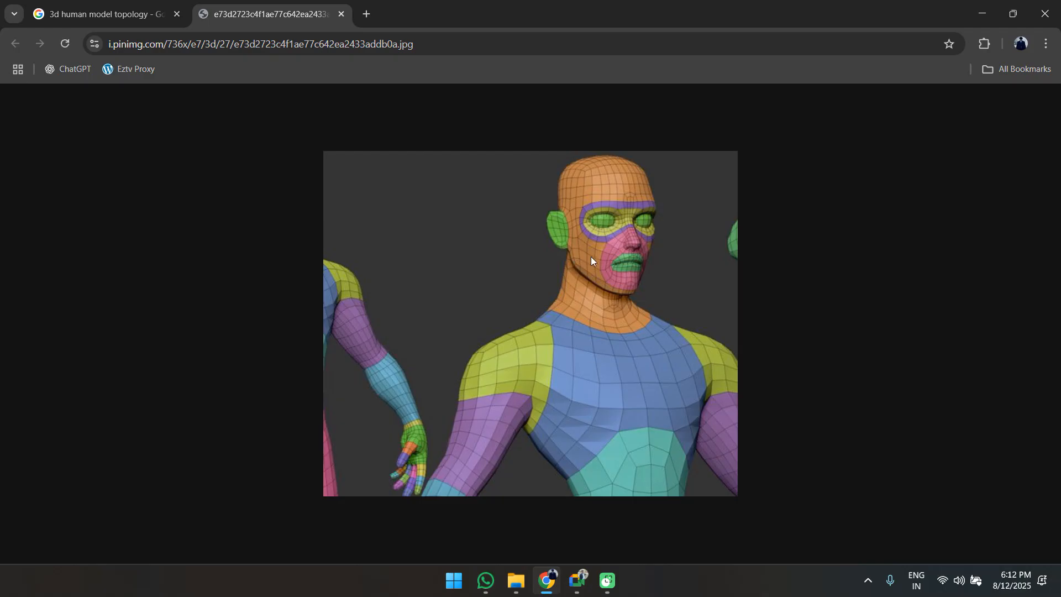
# Return to the image results and open the related Pinterest "3D - topology" head image in a new tab to view it.
pyautogui.hotkey('ctrl', 'shift', 'Tab')
pyautogui.scroll(-4, 436, 313)
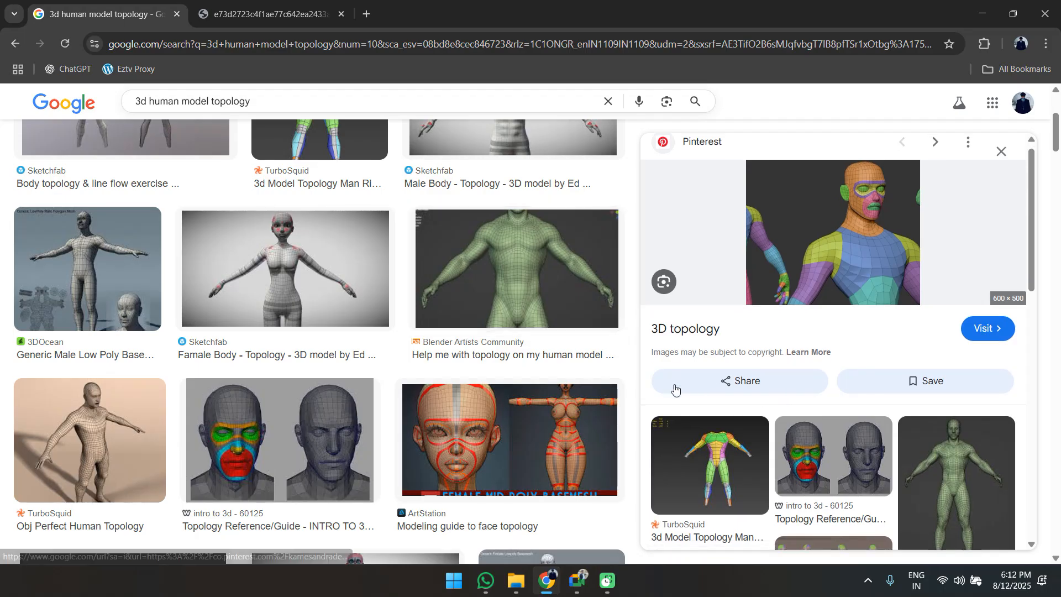
pyautogui.scroll(-3, 674, 390)
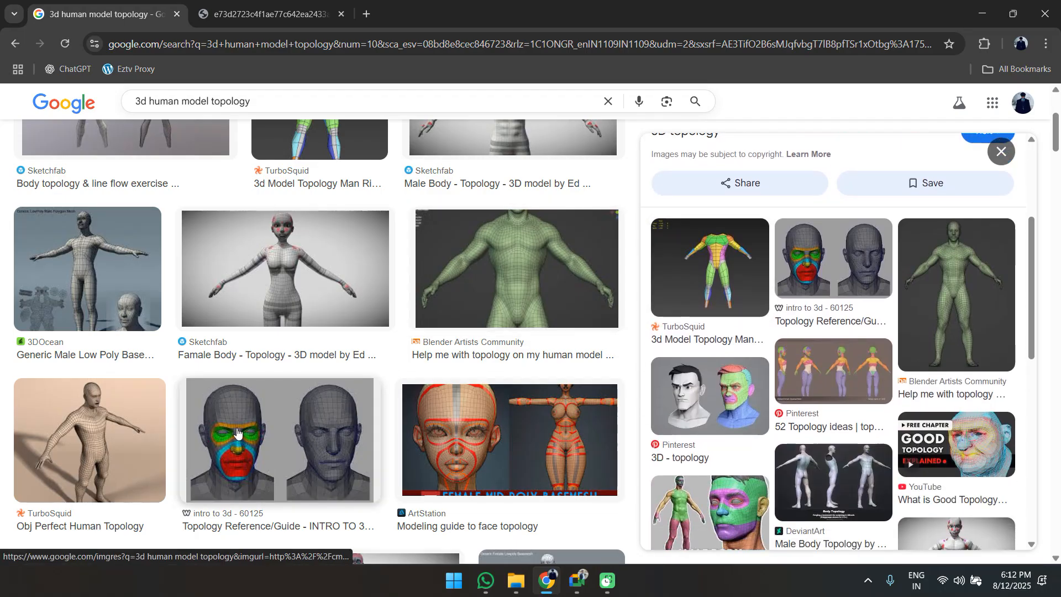
pyautogui.click(721, 399)
pyautogui.rightClick(894, 305)
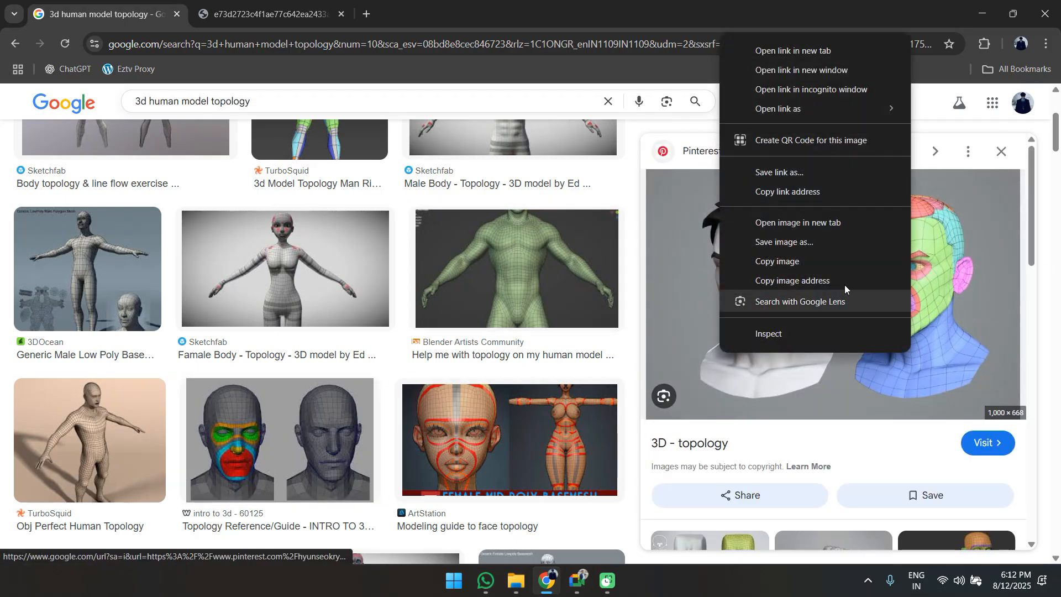
pyautogui.click(795, 223)
pyautogui.hotkey('ctrl', 'shift', 'Tab')
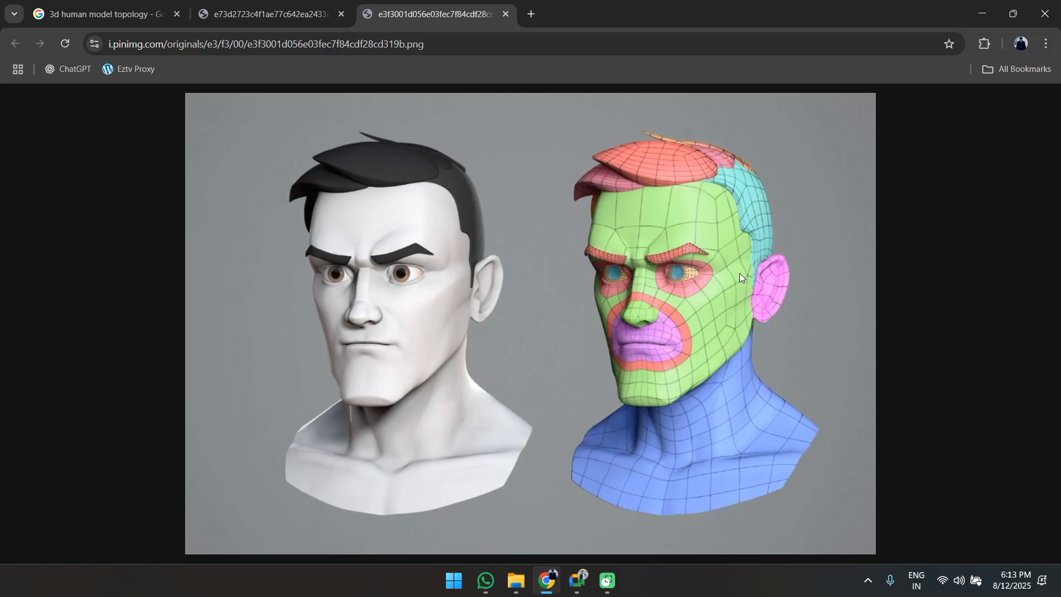
# Return to the image results, preview the Free3D "Male Base Mesh 3D Model" image and save it as kcleyasy.jpg.
pyautogui.click(266, 14)
pyautogui.click(77, 8)
pyautogui.scroll(-6, 883, 287)
pyautogui.press('Escape')
pyautogui.scroll(-3, 543, 489)
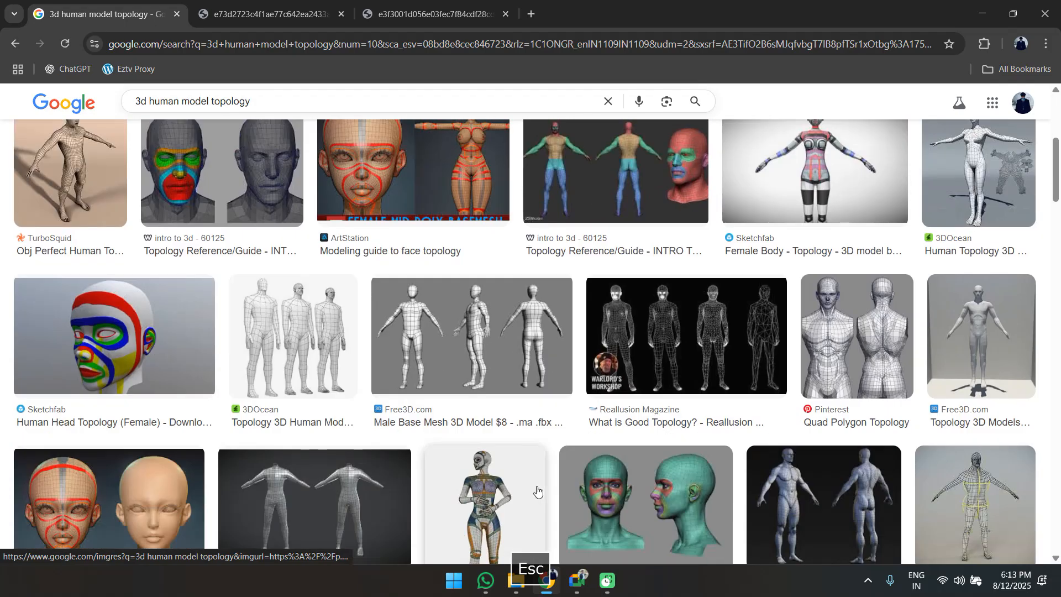
pyautogui.click(484, 345)
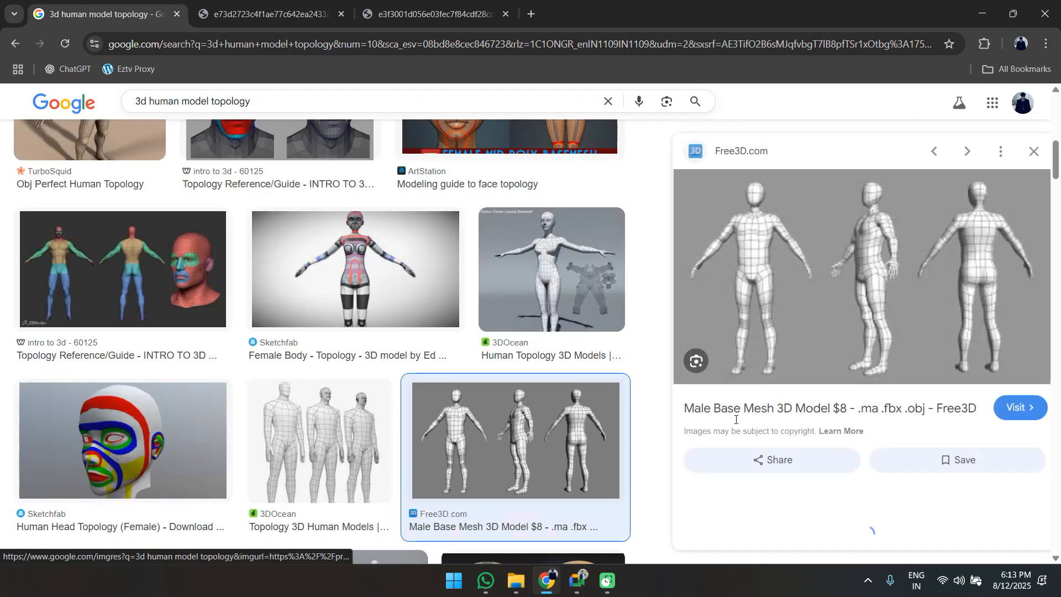
pyautogui.press('Escape')
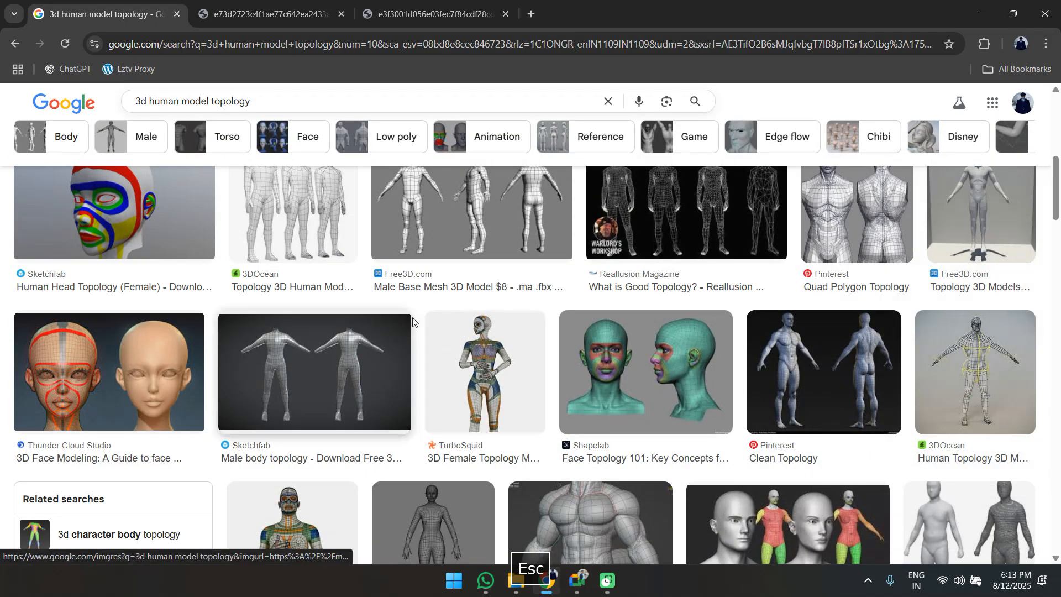
pyautogui.click(417, 224)
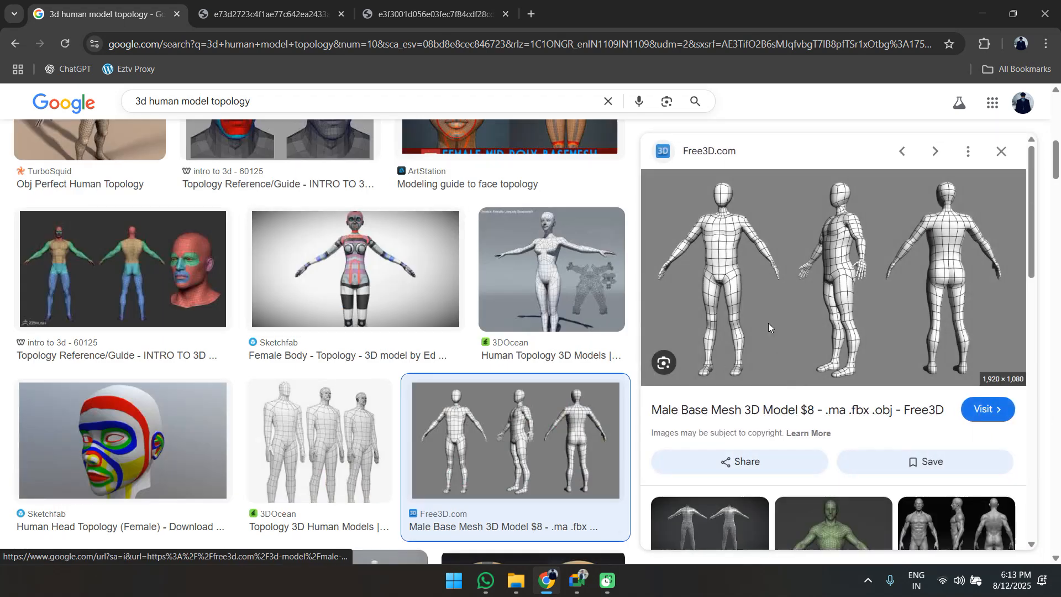
pyautogui.rightClick(766, 331)
pyautogui.click(812, 213)
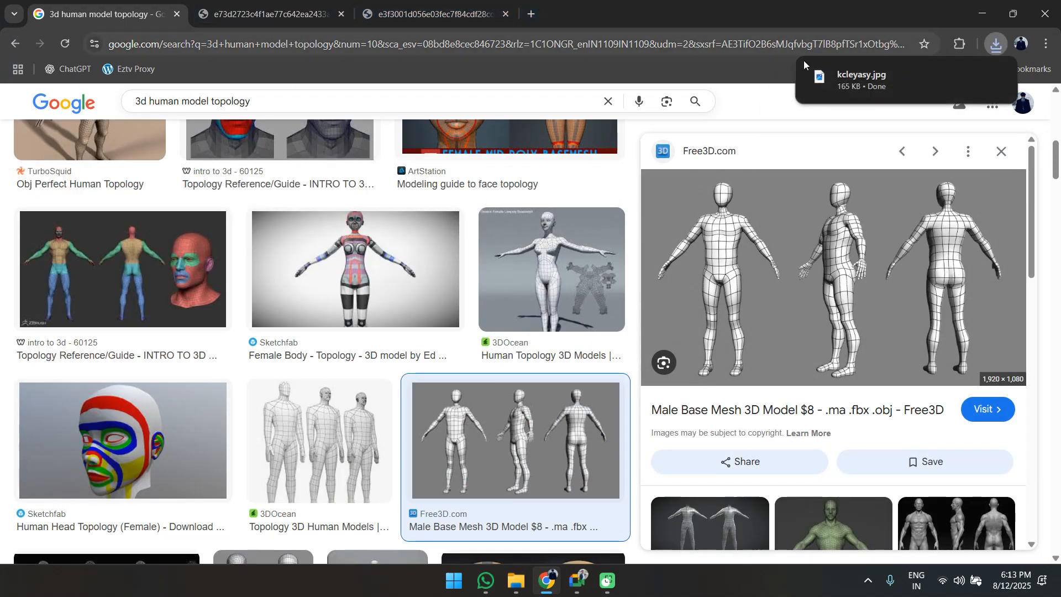
# Open the downloaded kcleyasy.jpg in a maximized viewer, examine the mesh up close and close the viewer.
pyautogui.click(894, 80)
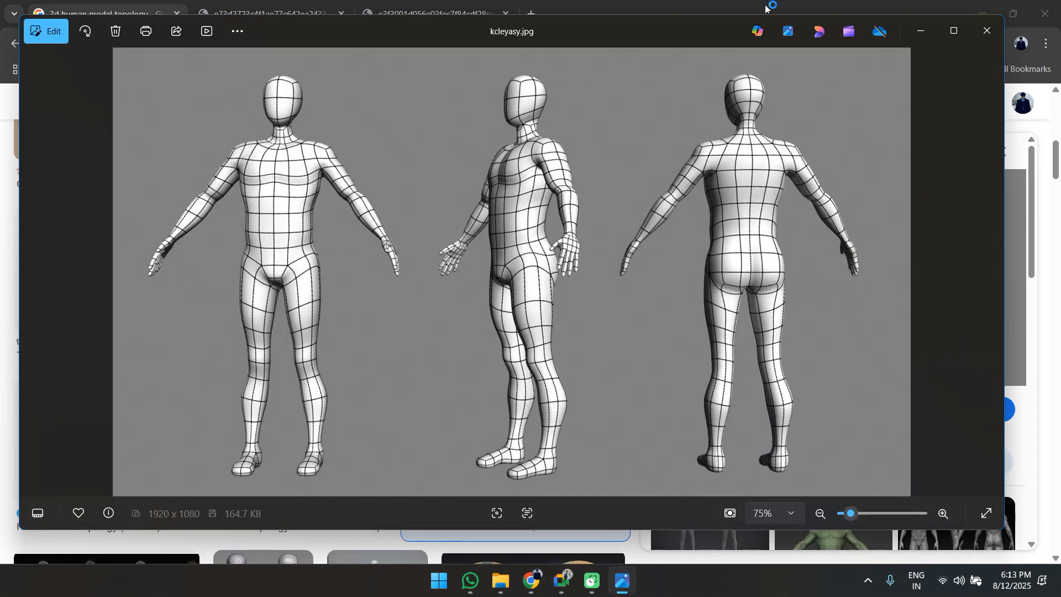
pyautogui.doubleClick(692, 31)
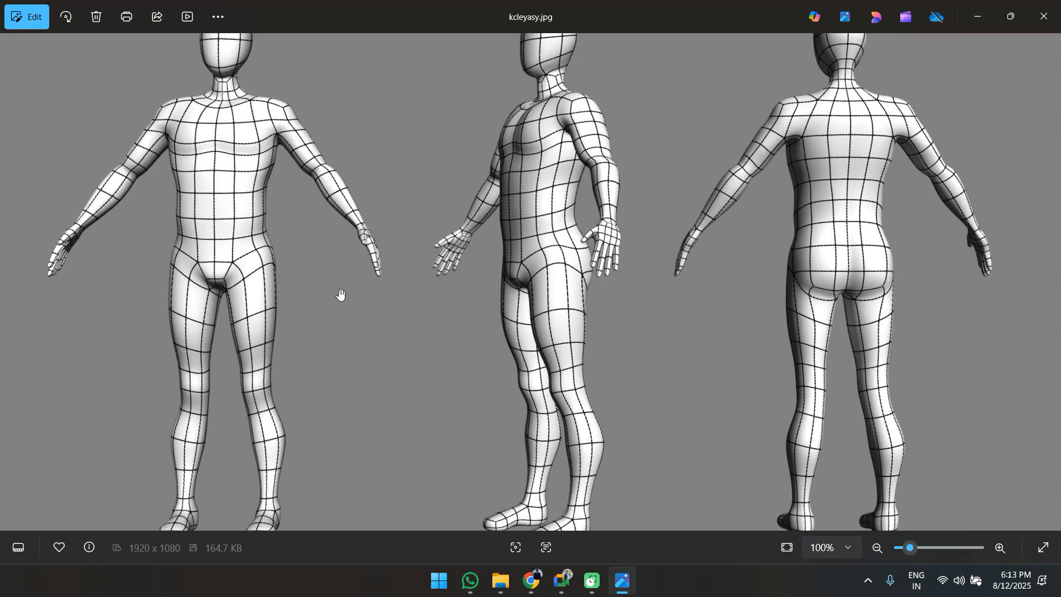
pyautogui.scroll(2, 353, 304)
pyautogui.doubleClick(304, 273)
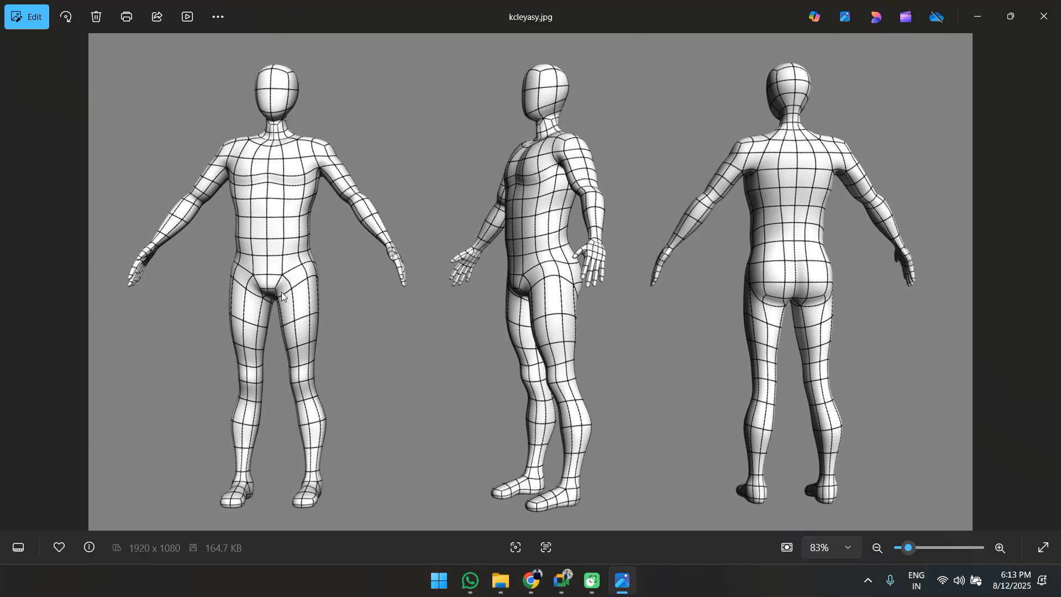
pyautogui.press('Escape')
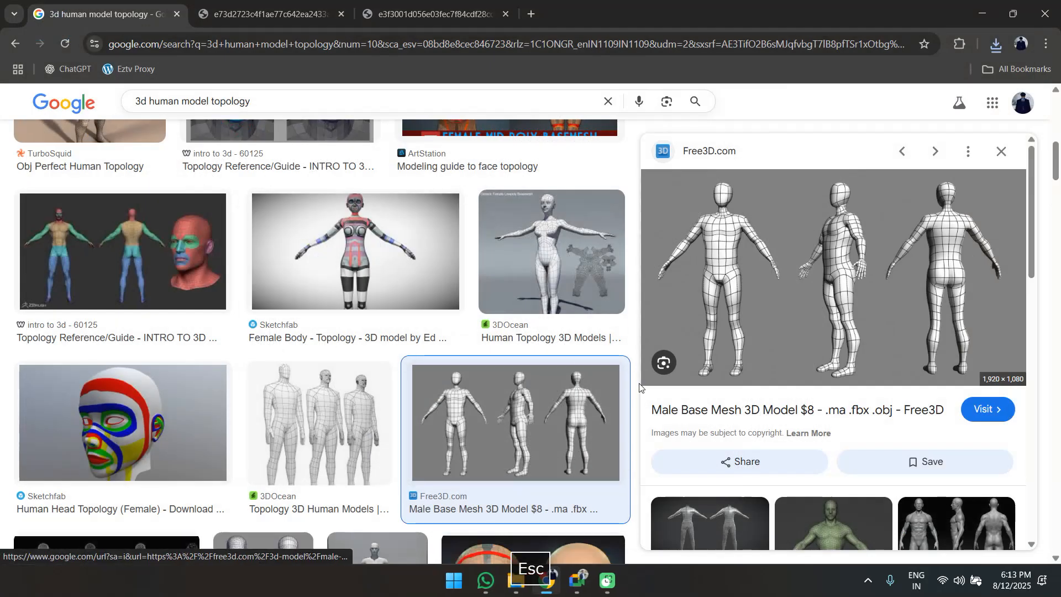
# Preview the related TurboSquid "male body 3d model" image and open it in a new tab to view it.
pyautogui.scroll(-3, 639, 386)
pyautogui.scroll(-5, 829, 359)
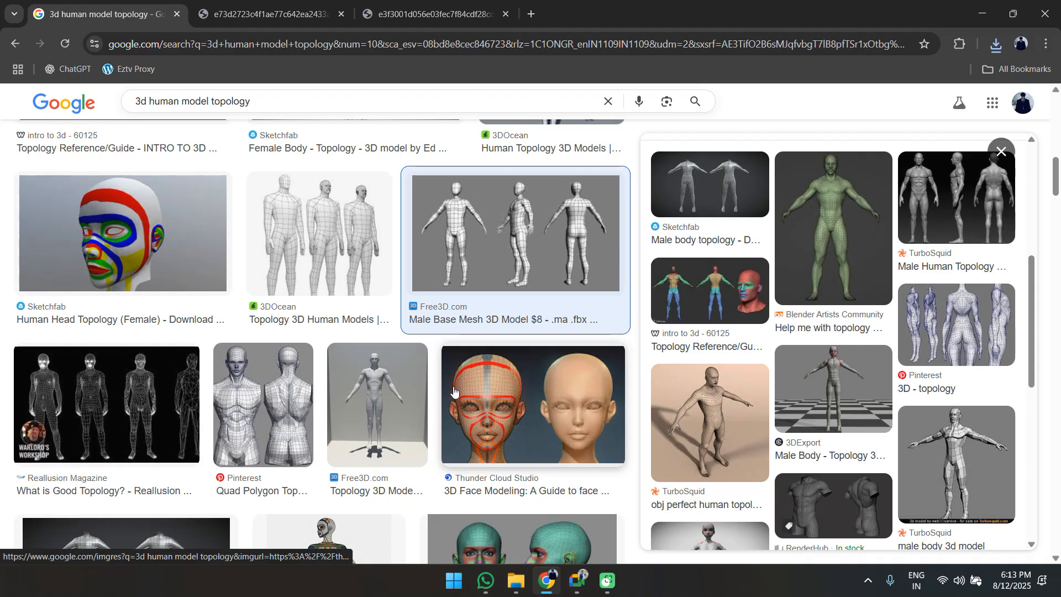
pyautogui.scroll(-1, 364, 410)
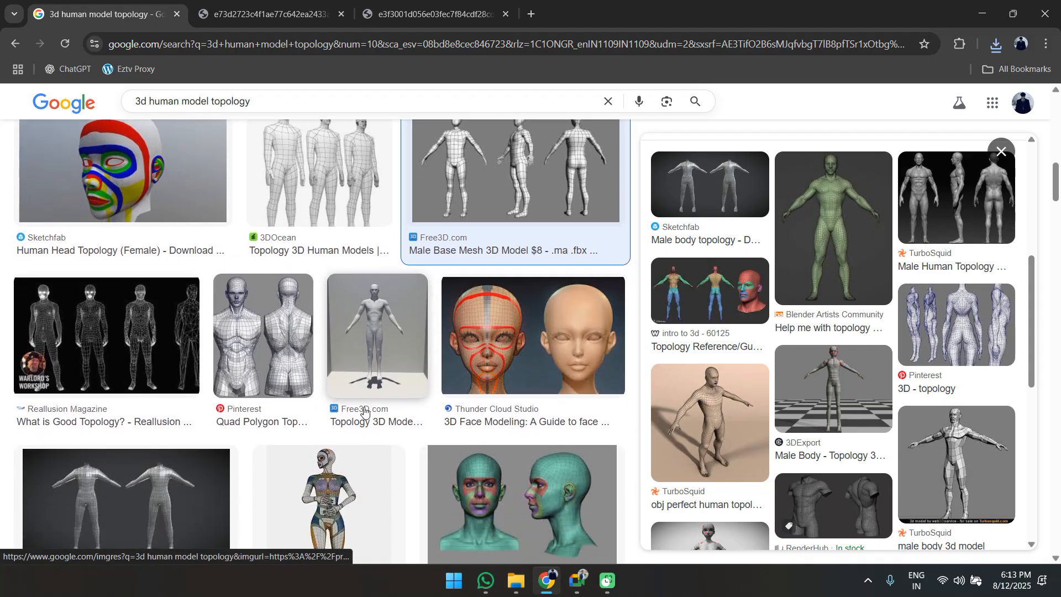
pyautogui.scroll(-1, 364, 410)
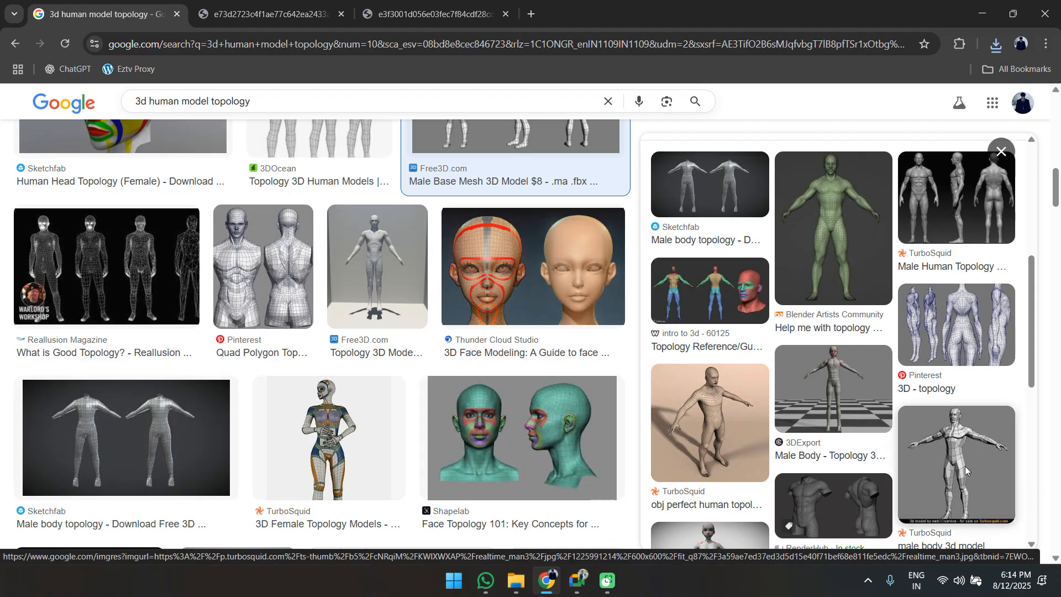
pyautogui.click(968, 474)
pyautogui.rightClick(874, 287)
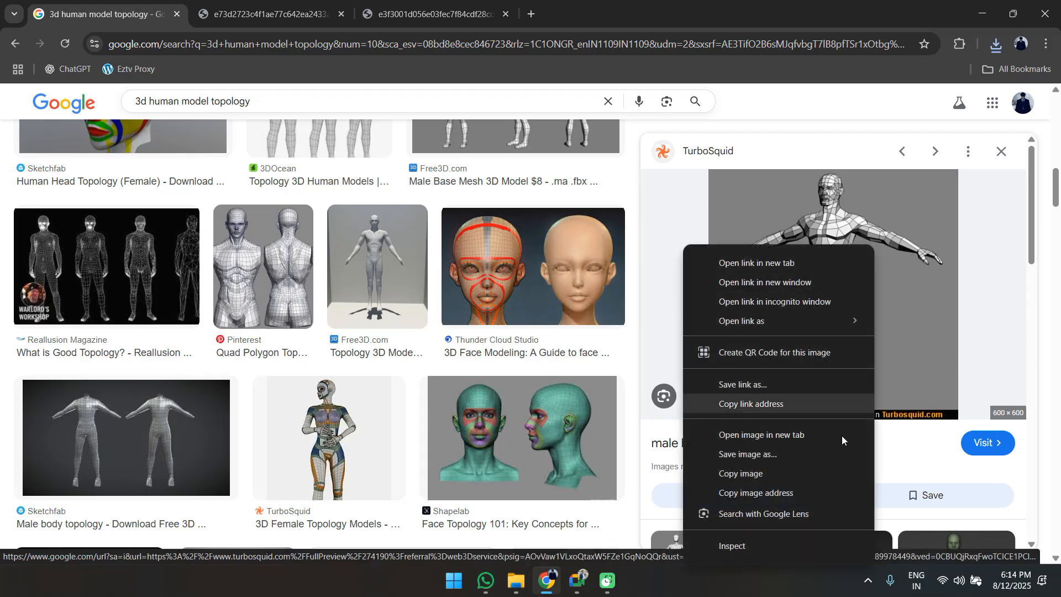
pyautogui.click(794, 432)
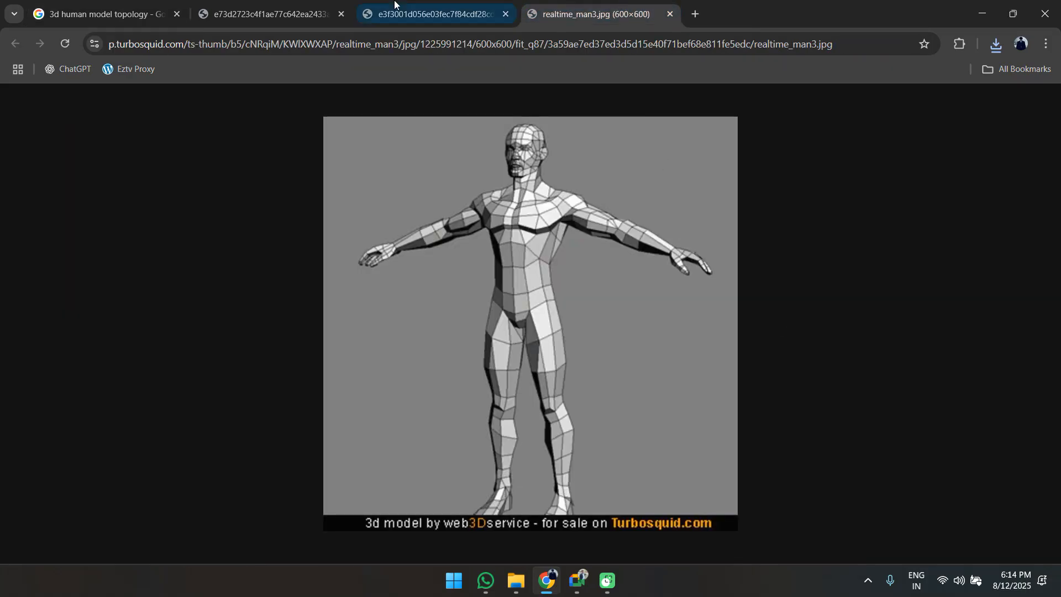
# Return to the image results and extend the search to "3d human model topology basic".
pyautogui.click(99, 14)
pyautogui.scroll(5, 315, 150)
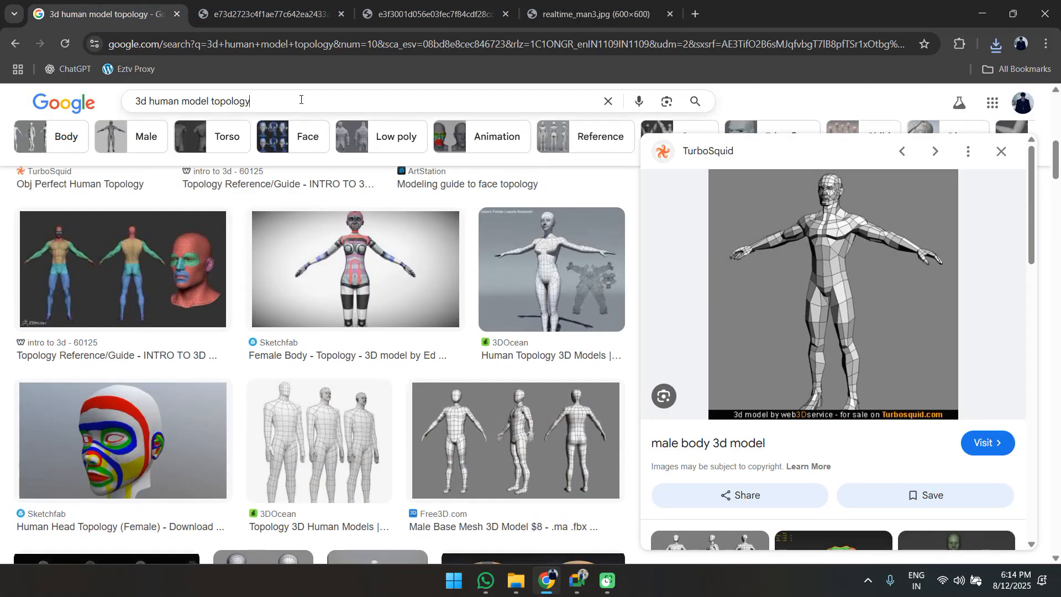
pyautogui.click(301, 99)
pyautogui.write('basic')
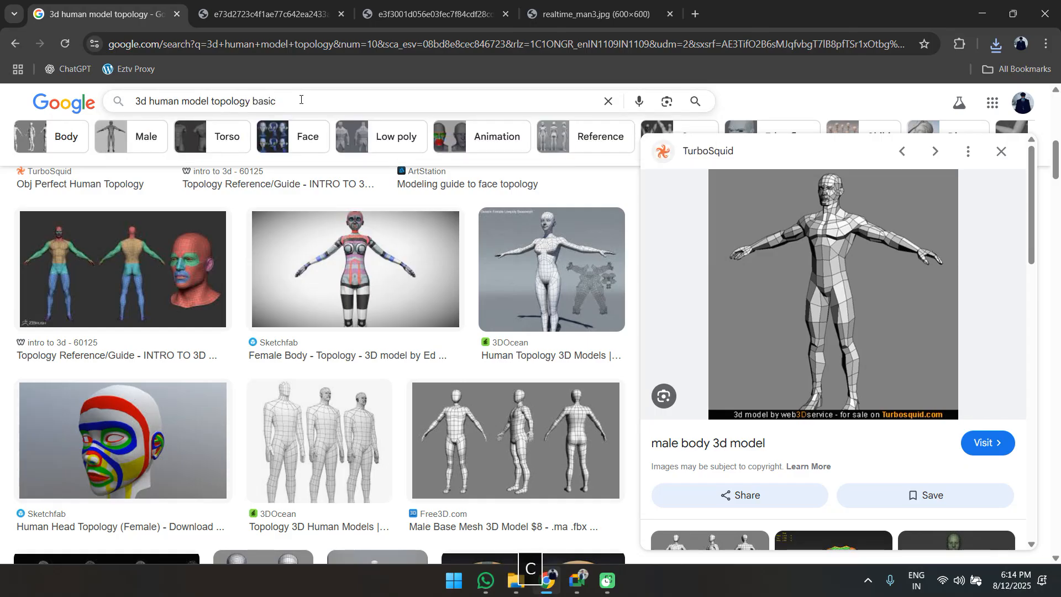
pyautogui.press('Return')
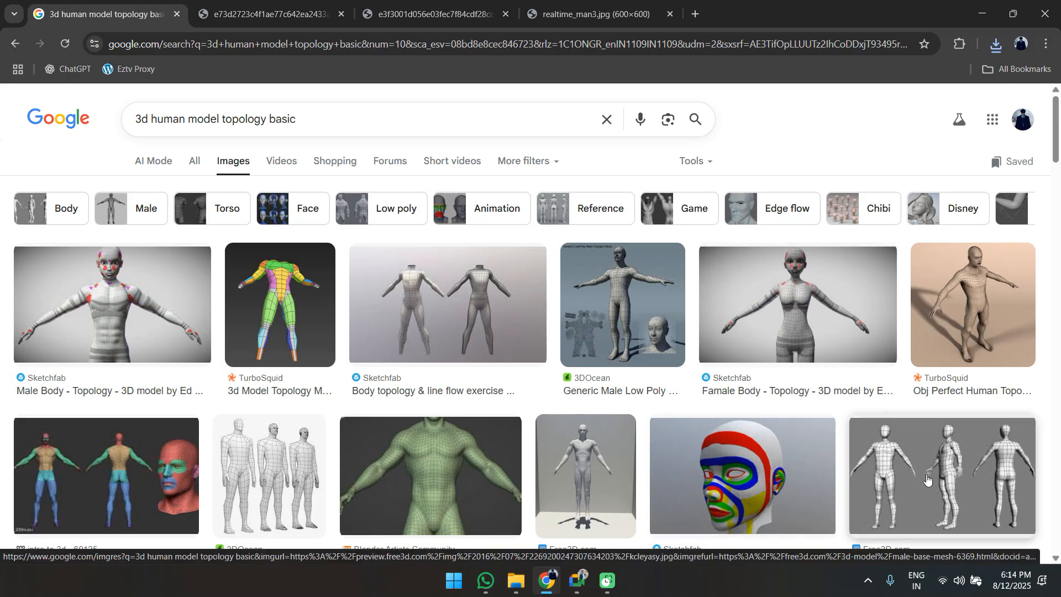
# Preview the 3DOcean "Human Topology 3D Body Part Models" image from further down the results.
pyautogui.scroll(-1, 830, 307)
pyautogui.scroll(-7, 829, 307)
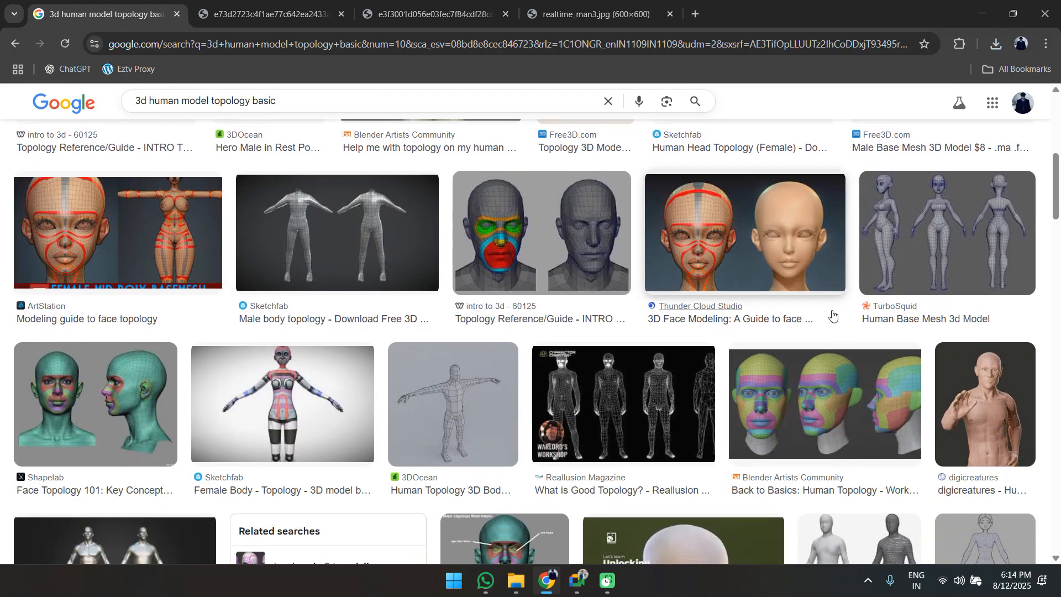
pyautogui.click(471, 433)
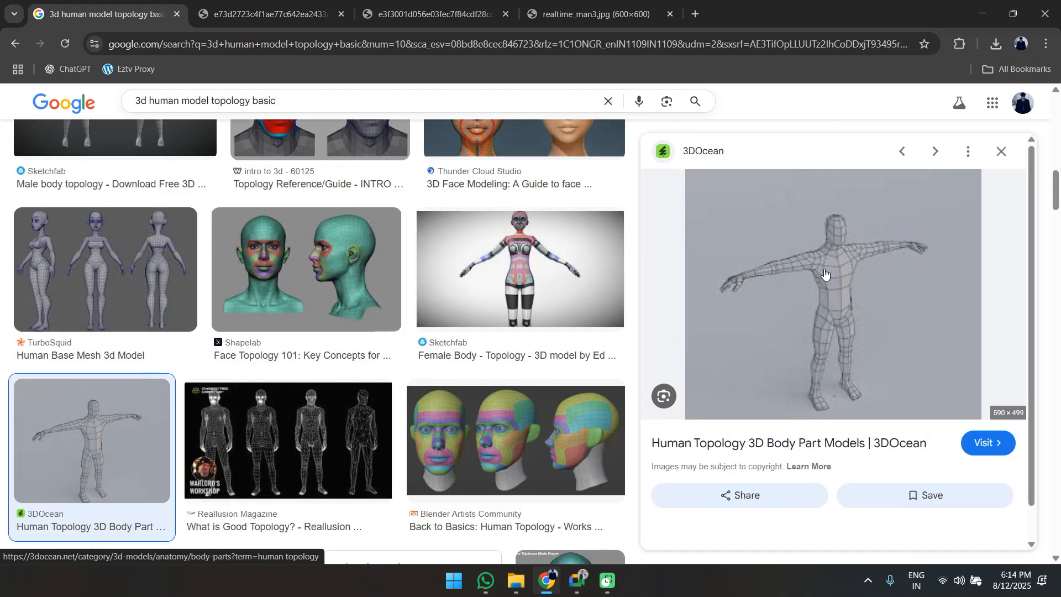
pyautogui.rightClick(865, 332)
pyautogui.click(930, 200)
pyautogui.click(740, 14)
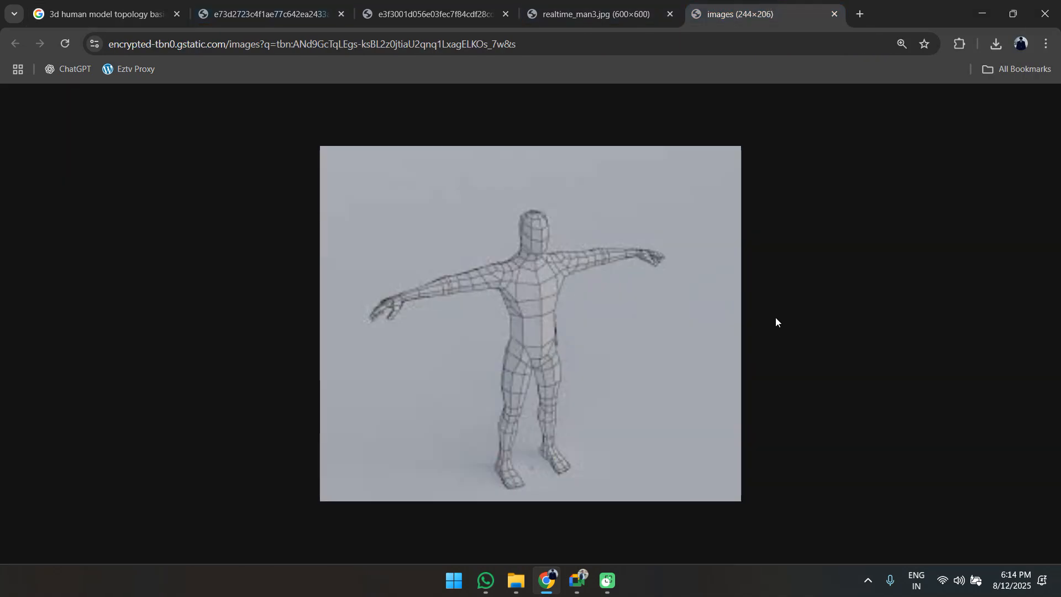
pyautogui.middleClick(705, 5)
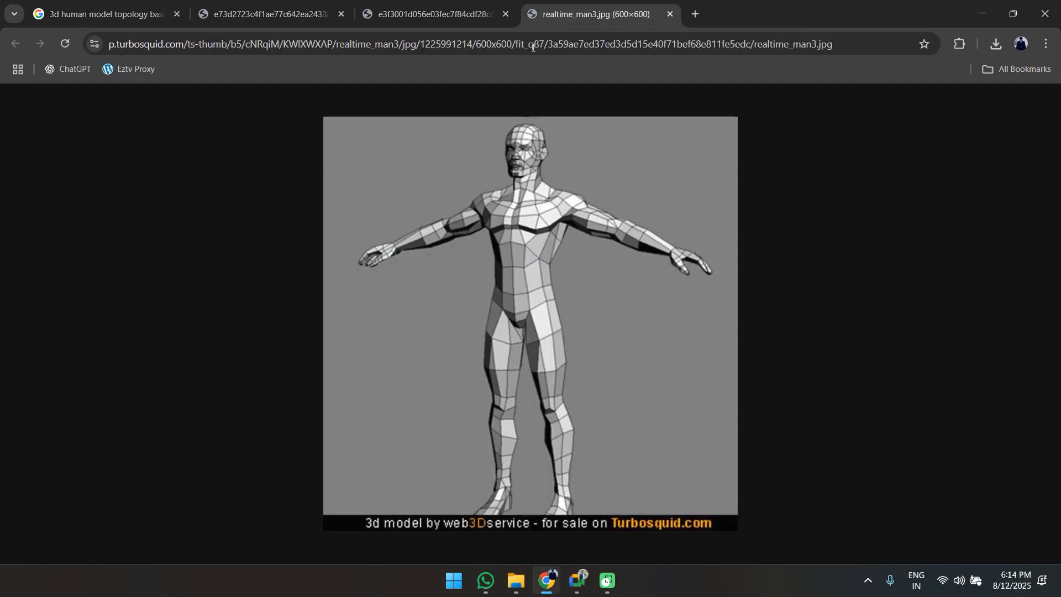
# Return to the results, open the full-size 3DOcean human topology image in a new tab and enlarge it.
pyautogui.click(237, 5)
pyautogui.click(100, 14)
pyautogui.rightClick(847, 336)
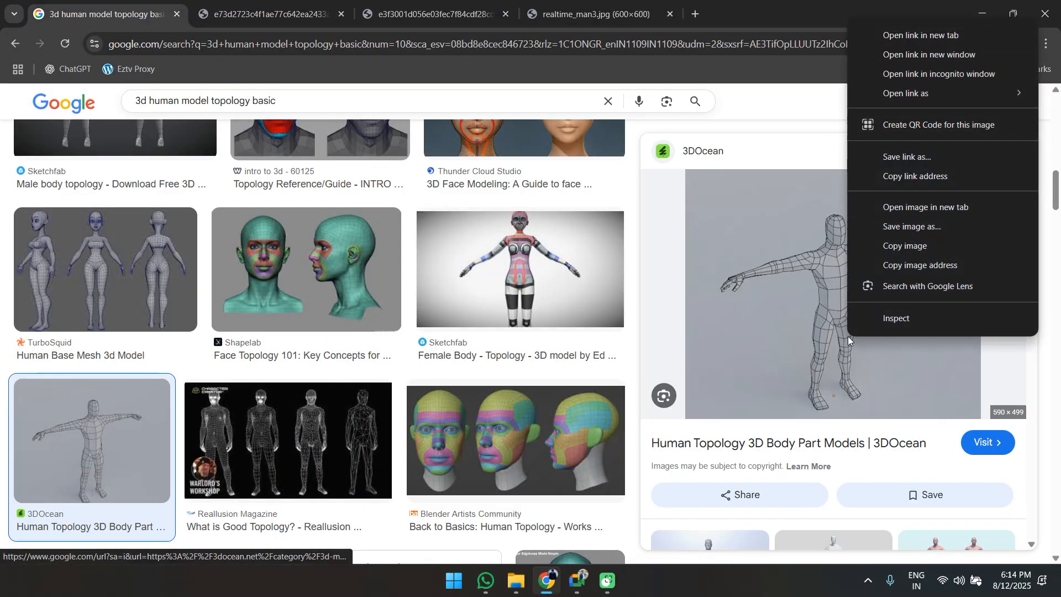
pyautogui.click(906, 207)
pyautogui.click(756, 14)
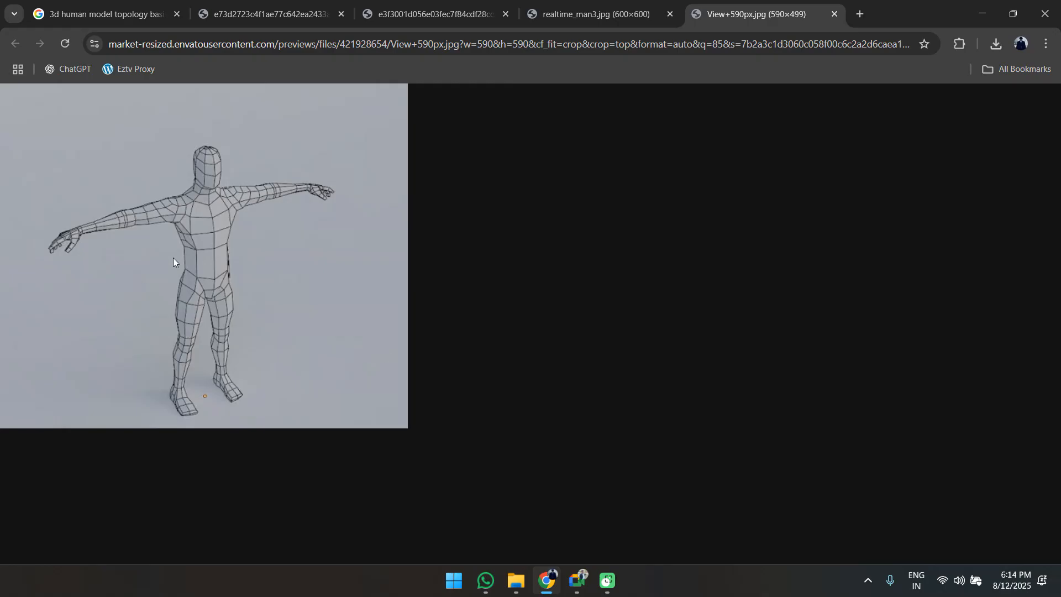
pyautogui.keyDown('ctrl'); pyautogui.scroll(2, 240, 366); pyautogui.keyUp('ctrl')
pyautogui.keyDown('ctrl'); pyautogui.scroll(-1, 240, 368); pyautogui.keyUp('ctrl')
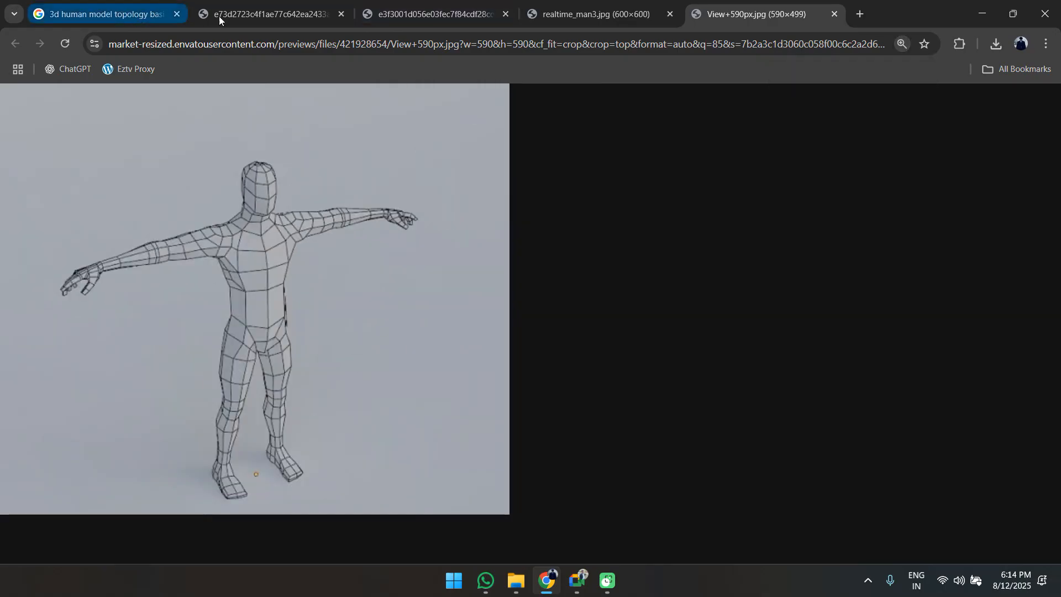
# Return to the results, close the image preview and search images for "car 3d model topology".
pyautogui.click(183, 3)
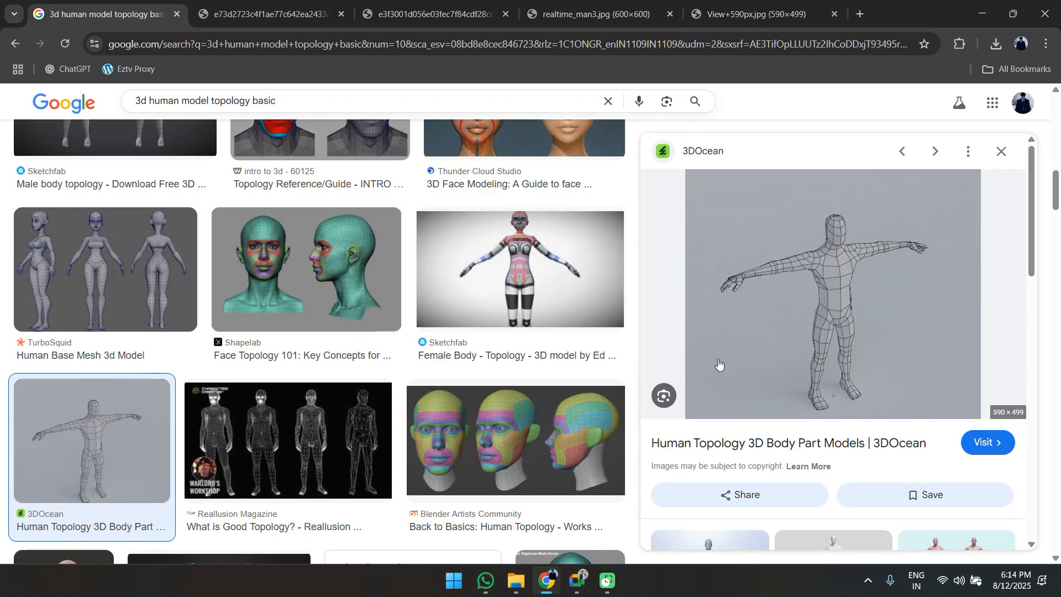
pyautogui.press('Escape')
pyautogui.scroll(-6, 654, 335)
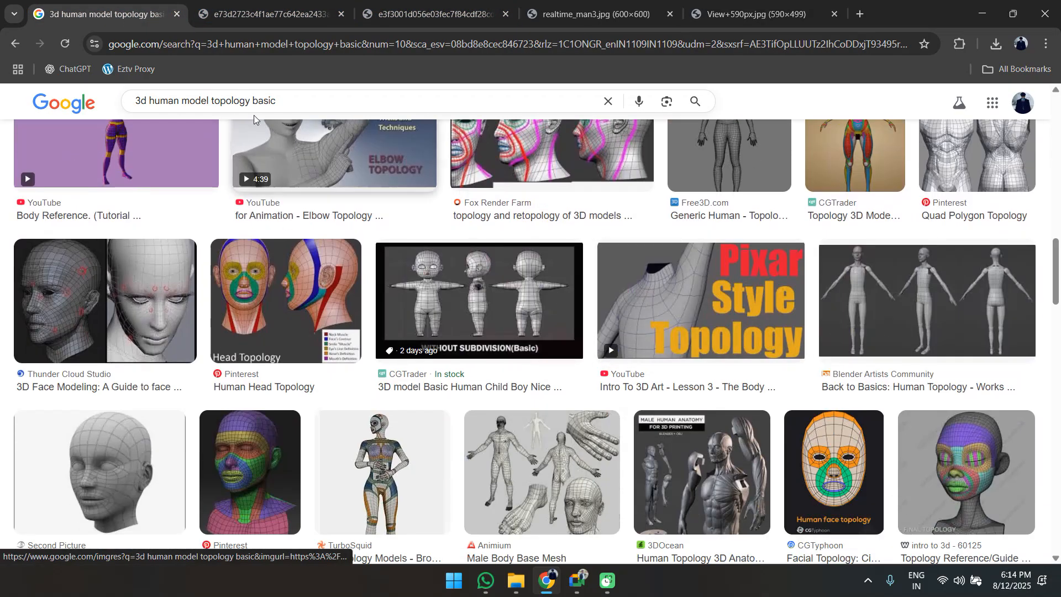
pyautogui.click(289, 101)
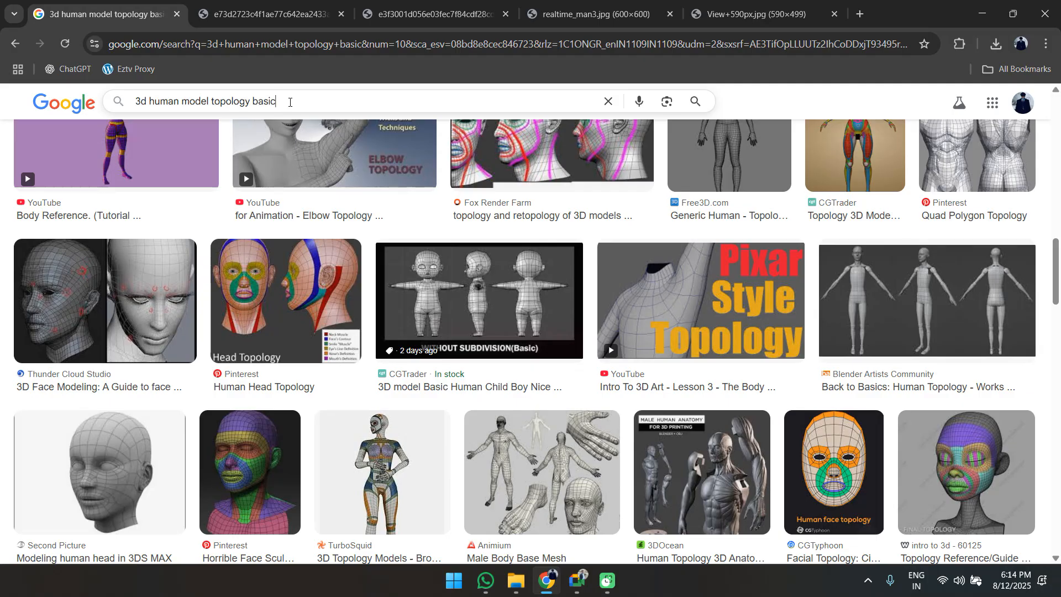
pyautogui.hotkey('ctrl', 'a')
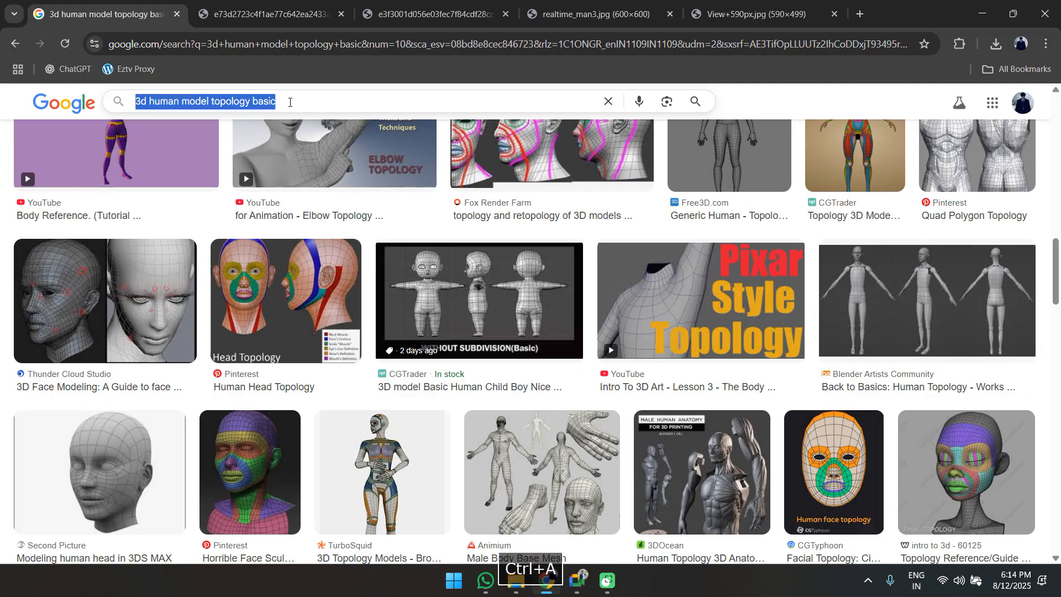
pyautogui.write('car 3d model t')
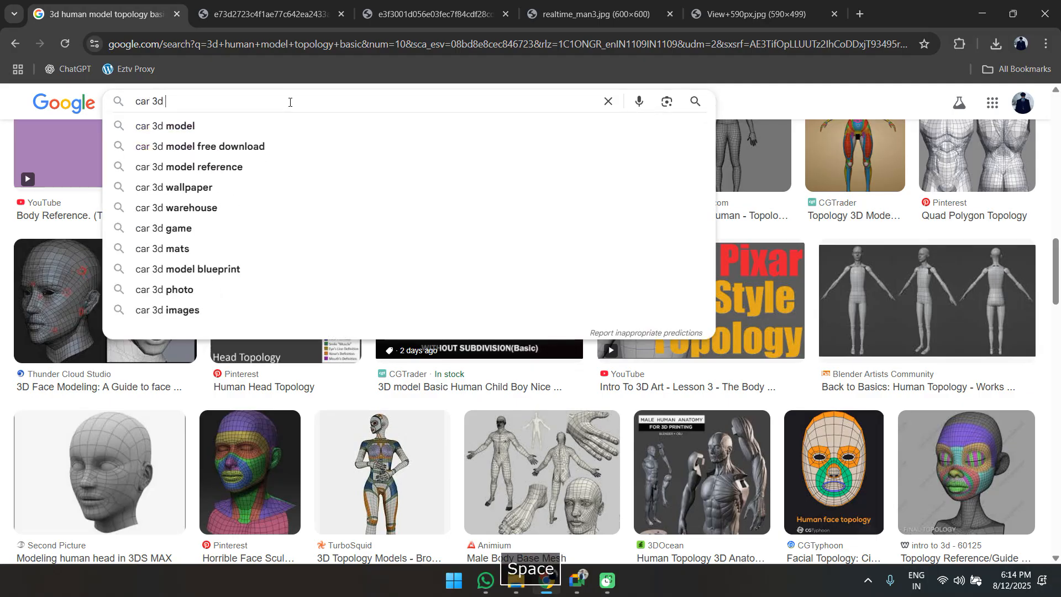
pyautogui.write('op')
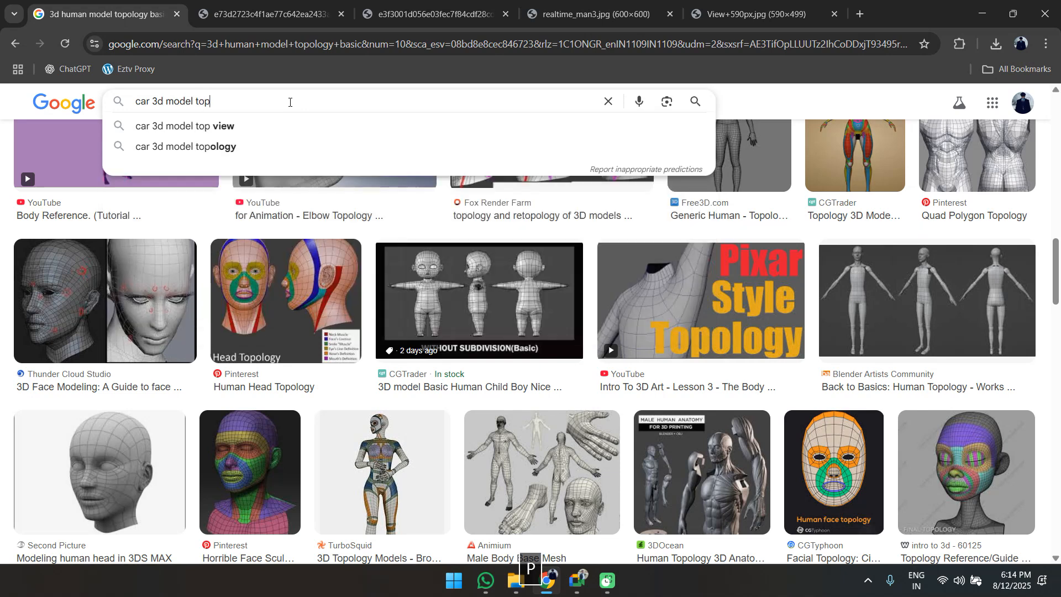
pyautogui.write('ology')
pyautogui.press('Return')
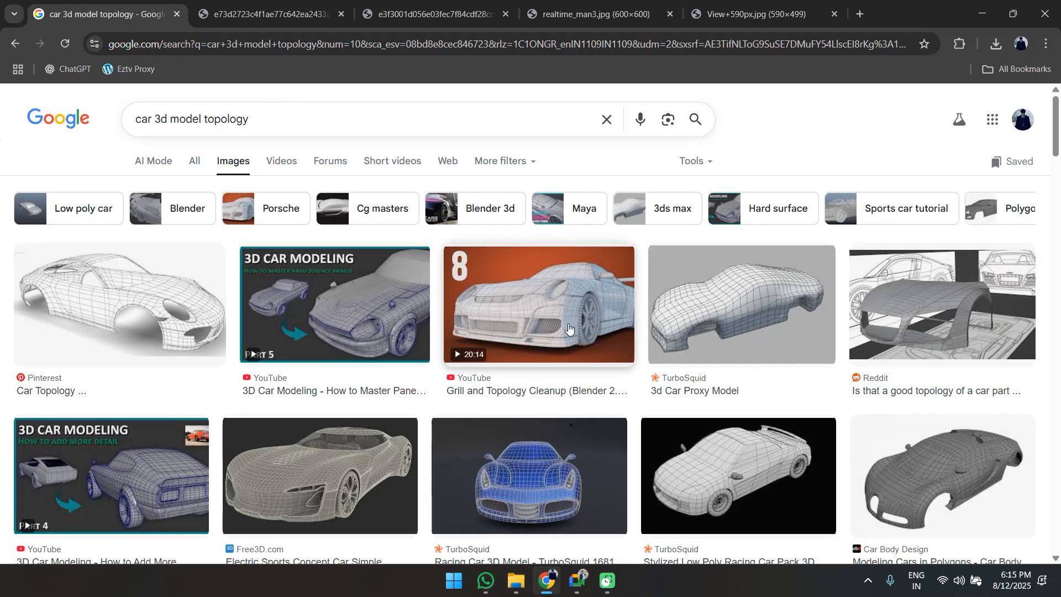
# Preview the Reddit "Is that a good topology of a car part?" image and open it in a new tab to view it.
pyautogui.click(924, 327)
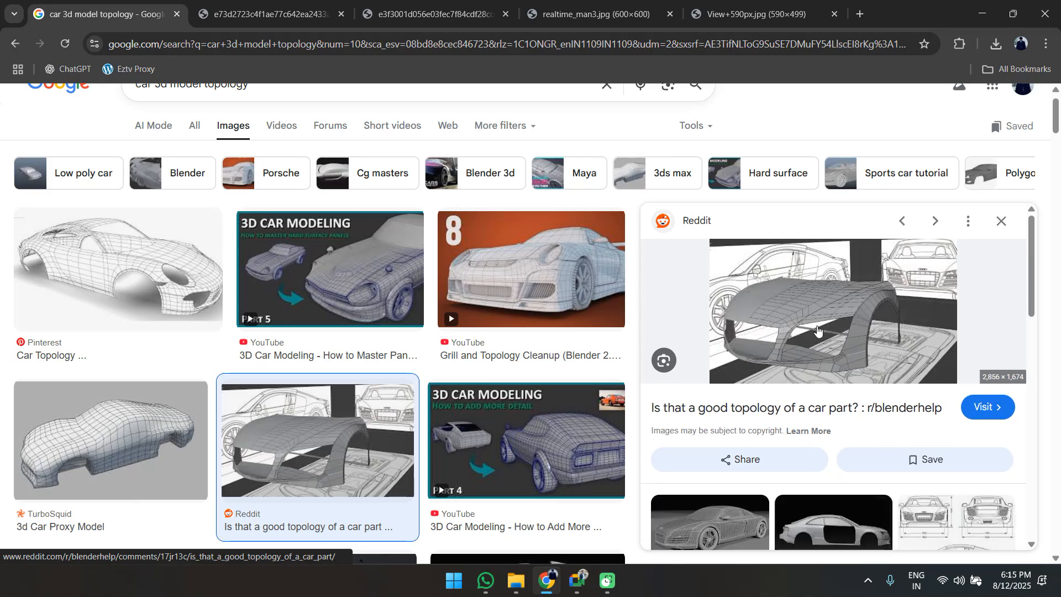
pyautogui.rightClick(799, 326)
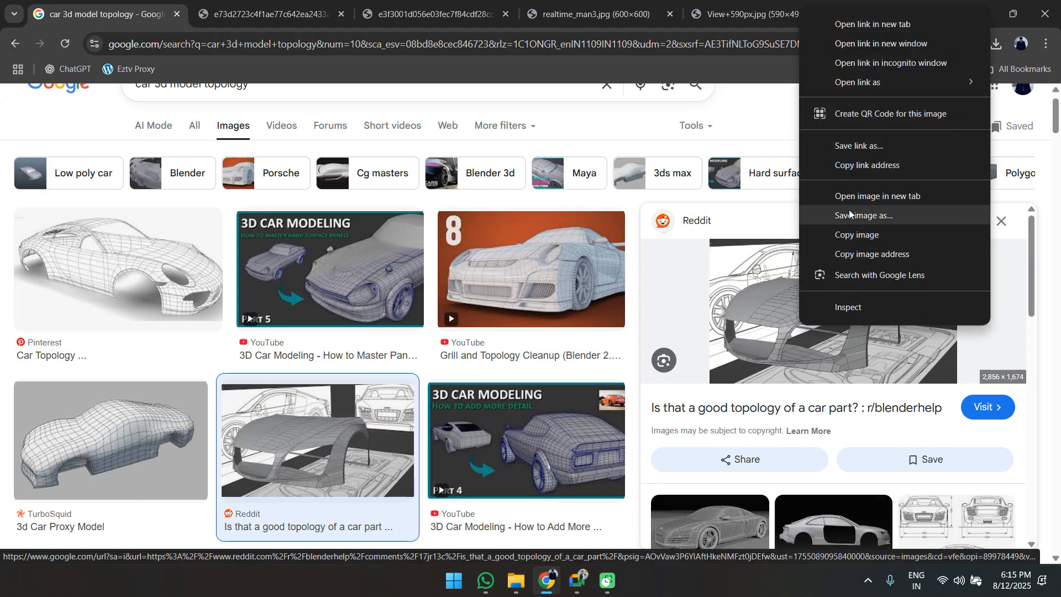
pyautogui.click(867, 196)
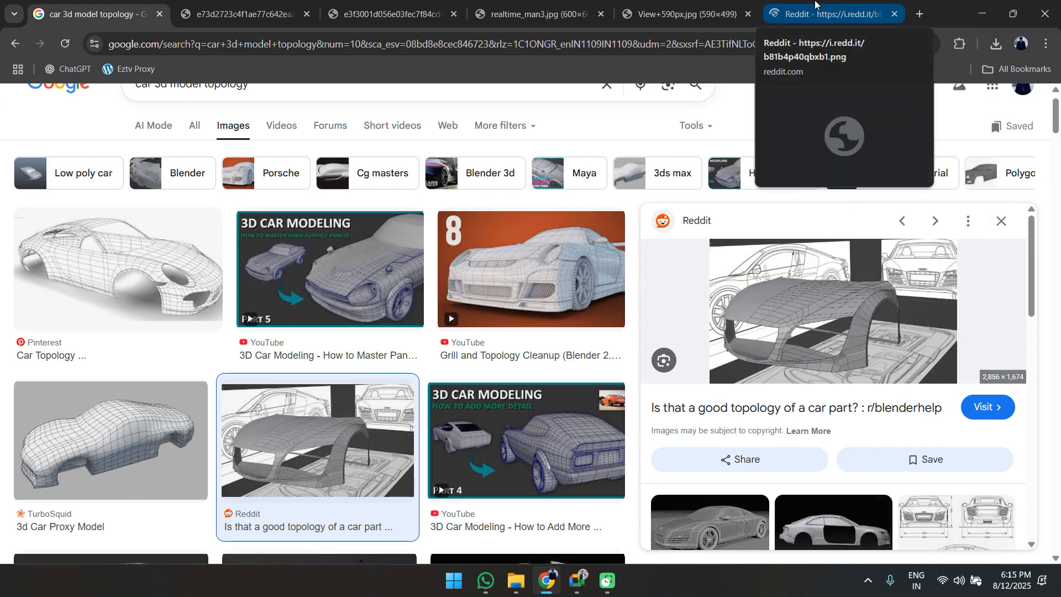
pyautogui.click(814, 4)
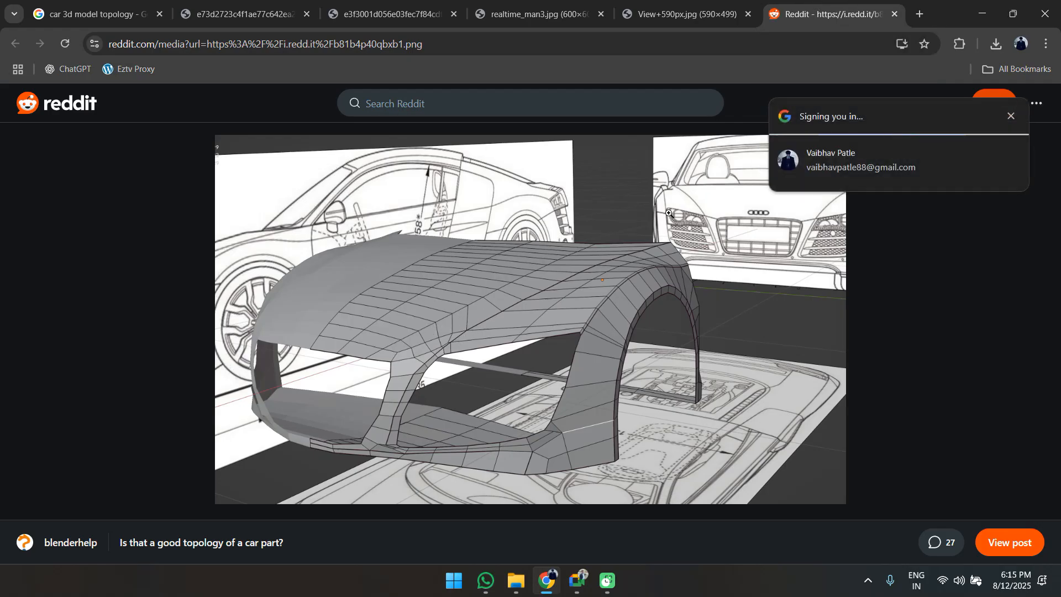
# Close the Reddit car part image and all other open reference image tabs, keeping only the car topology search results.
pyautogui.click(693, 301)
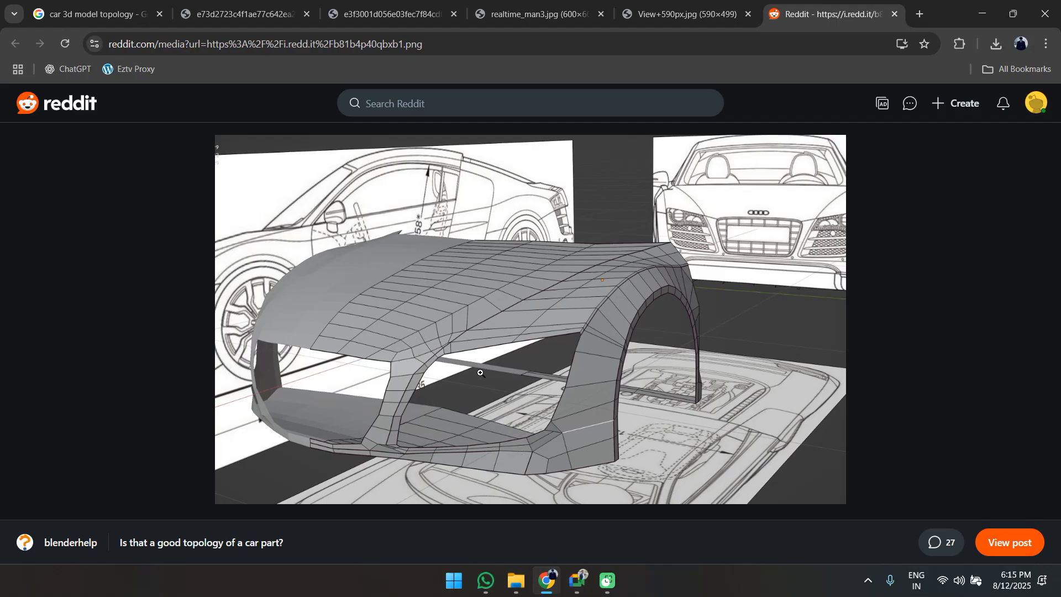
pyautogui.middleClick(814, 3)
pyautogui.middleClick(802, 2)
pyautogui.middleClick(642, 2)
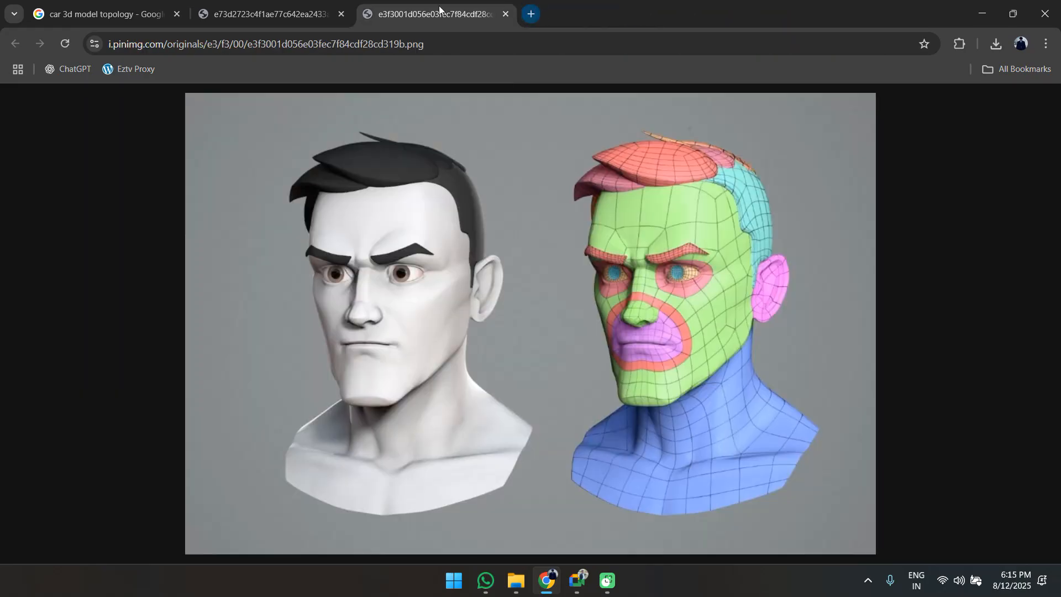
pyautogui.middleClick(419, 2)
pyautogui.middleClick(320, 2)
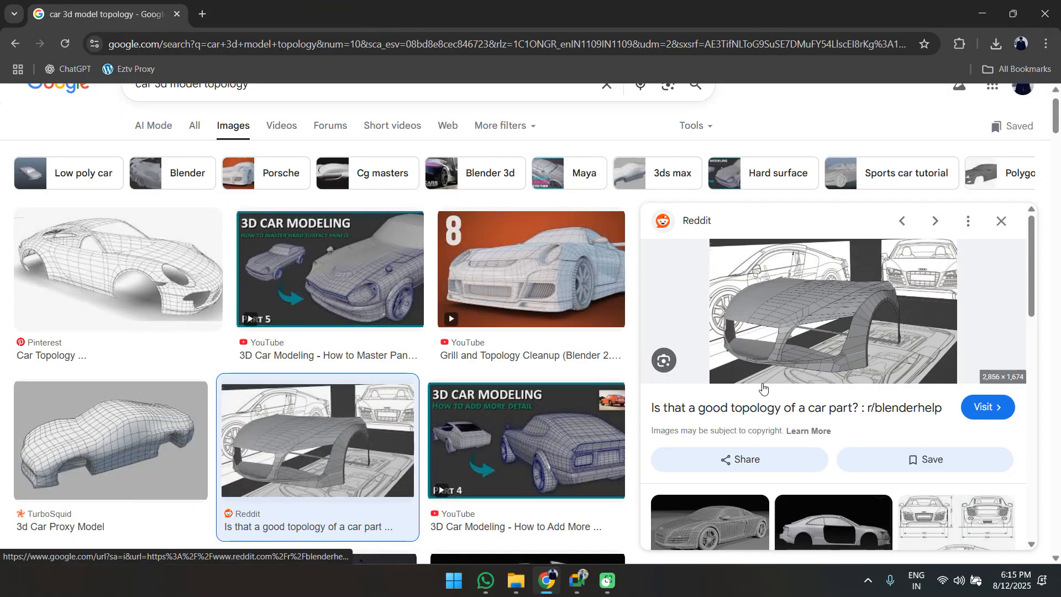
# Preview the Instagram "Audi A6 Avant, work in progress" image from the related images and open it in a new tab.
pyautogui.scroll(-5, 762, 386)
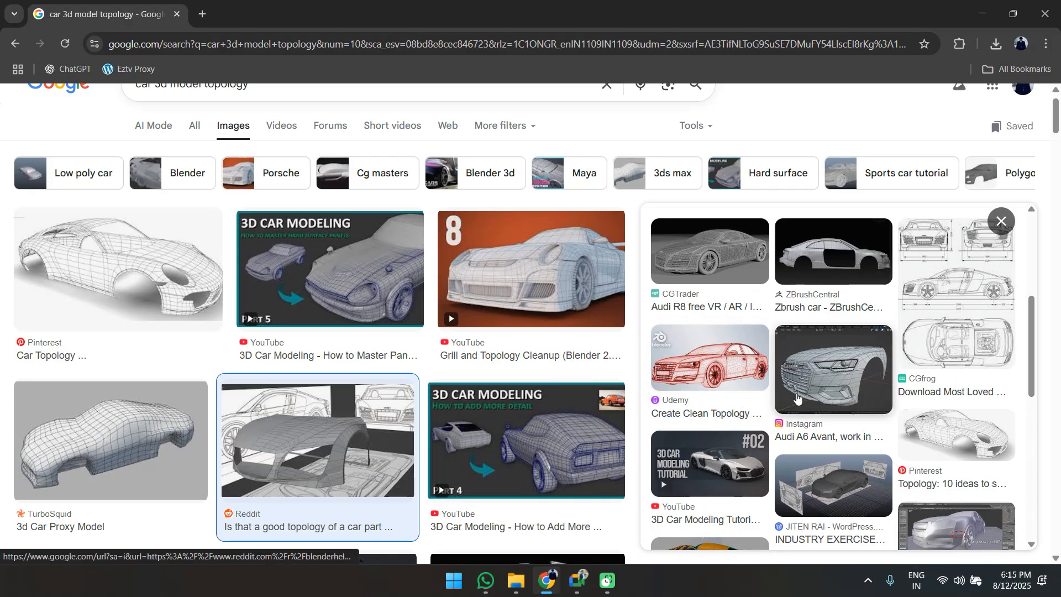
pyautogui.click(827, 377)
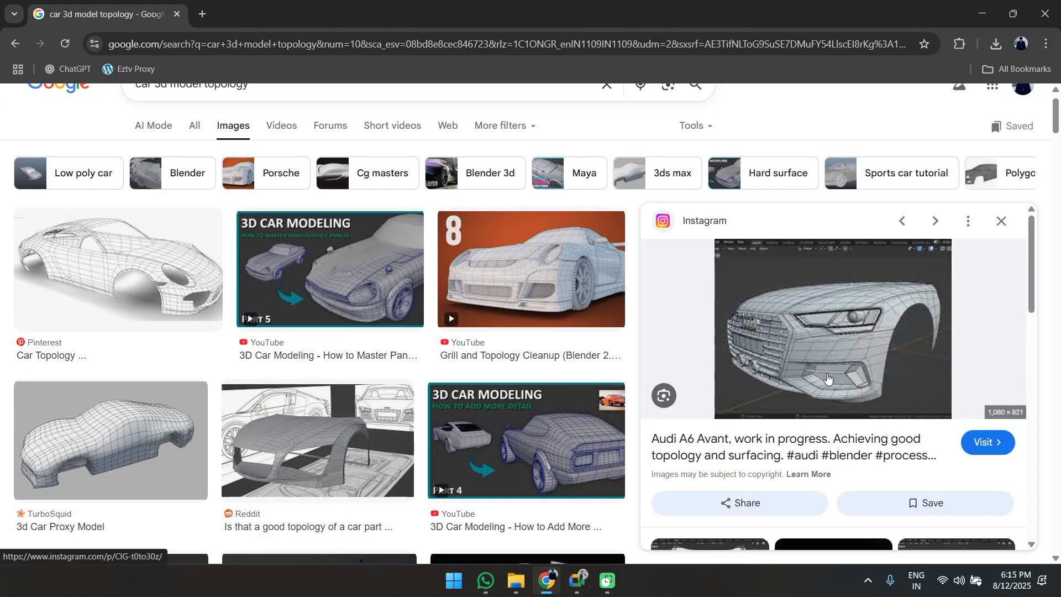
pyautogui.rightClick(827, 377)
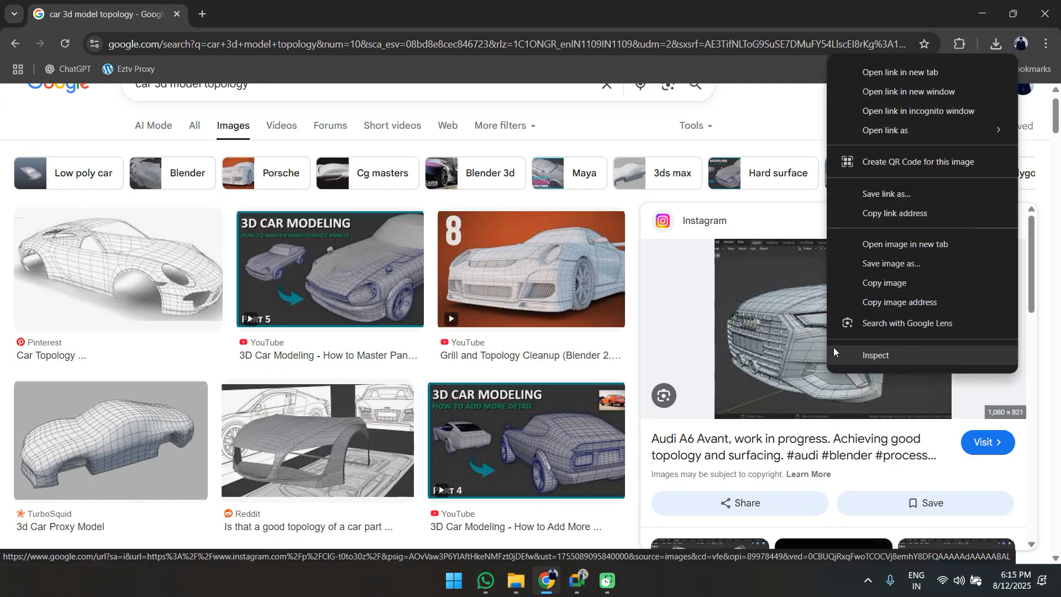
pyautogui.click(882, 243)
pyautogui.hotkey('ctrl', 'Tab')
pyautogui.hotkey('ctrl', 'shift', 'Tab')
pyautogui.click(896, 449)
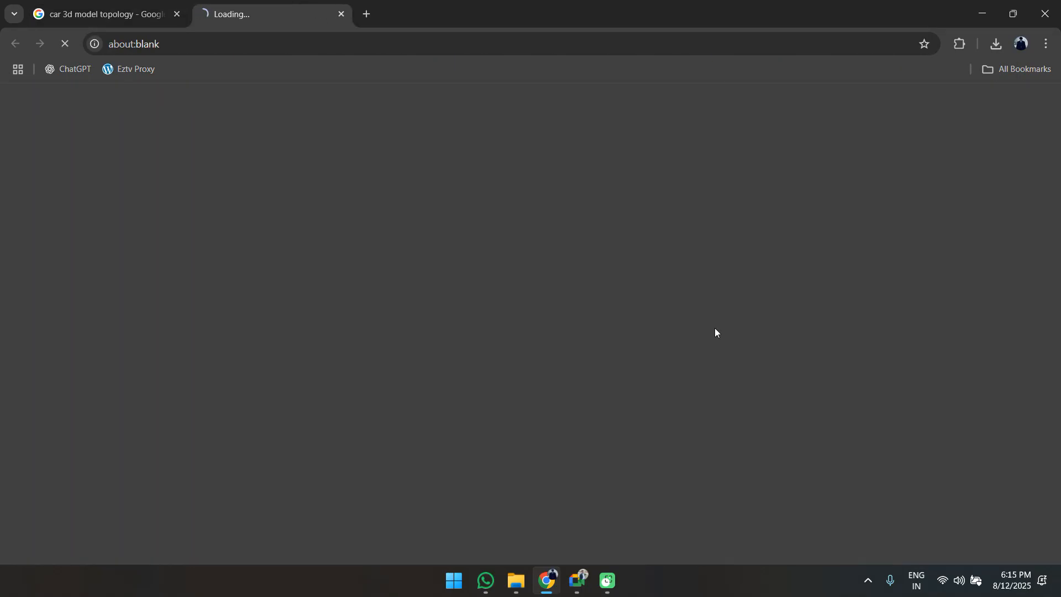
# Return to the results, preview the TurboSquid "Stylized Low Poly Racing Car Pack" image and view it full-size in a new tab.
pyautogui.click(75, 14)
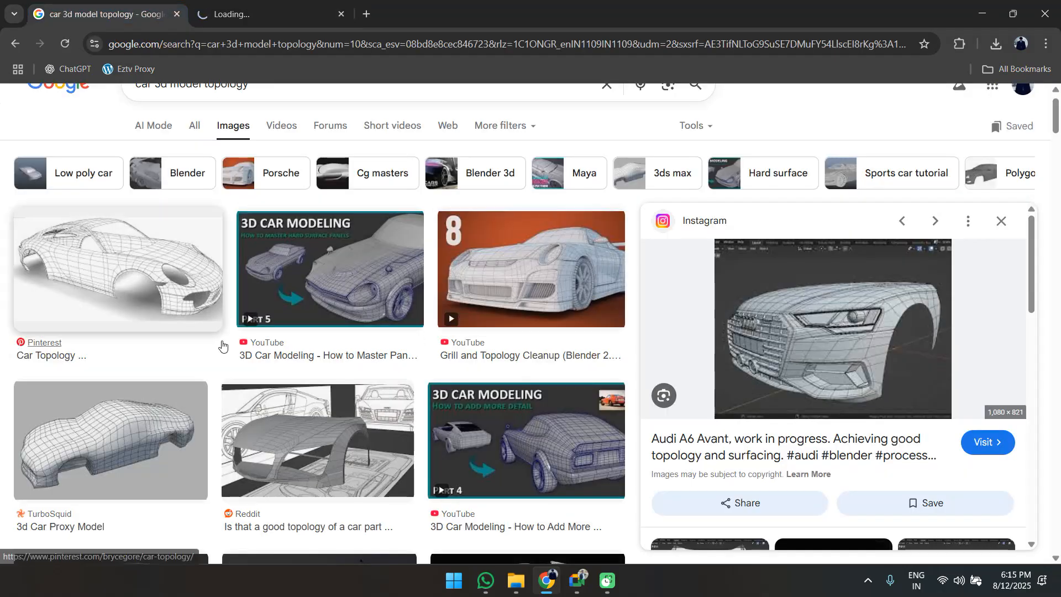
pyautogui.scroll(-3, 544, 431)
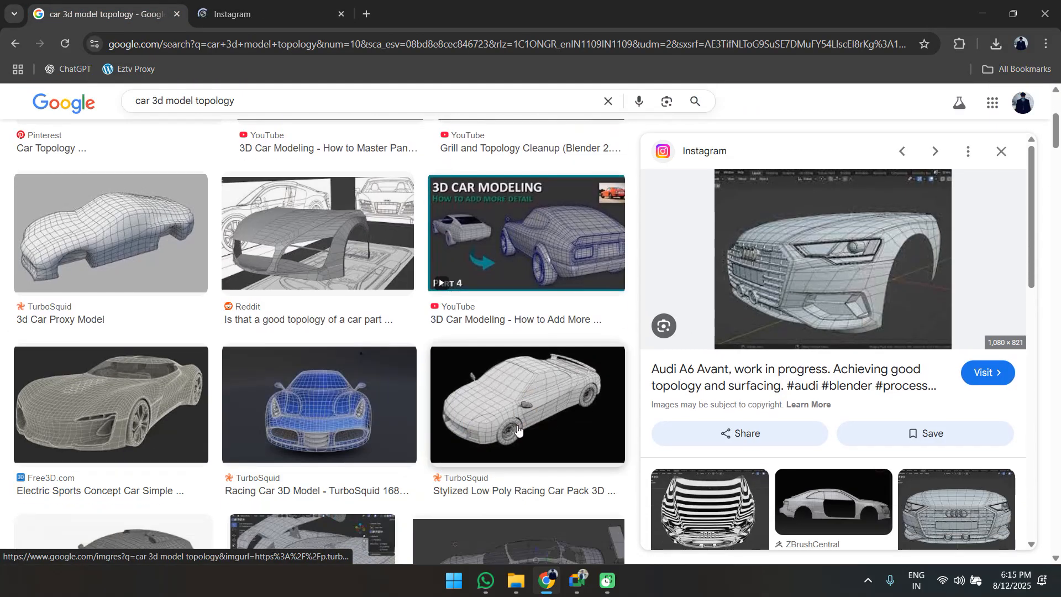
pyautogui.click(541, 430)
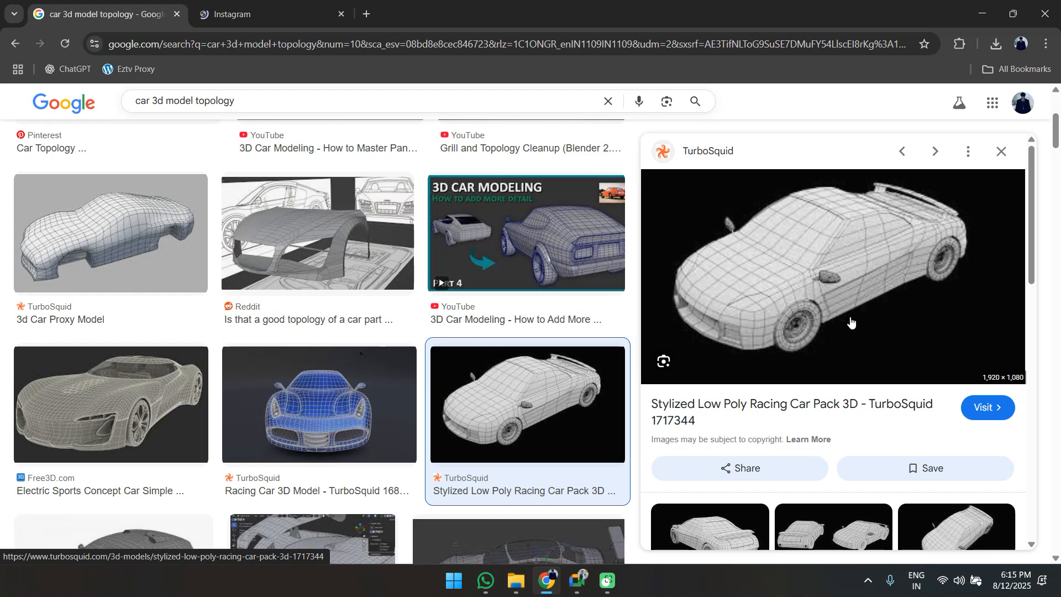
pyautogui.rightClick(841, 301)
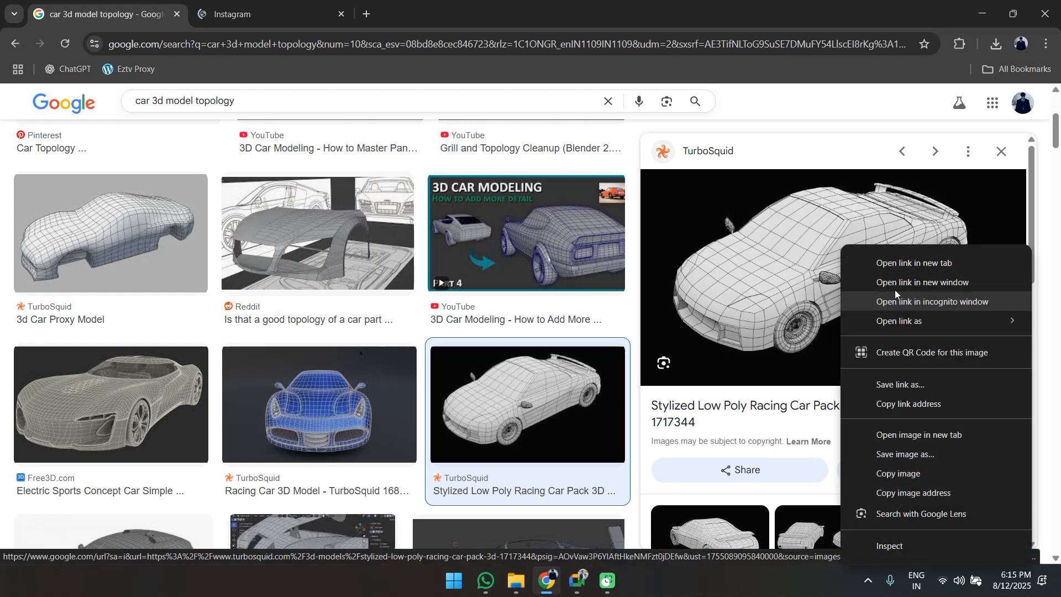
pyautogui.click(919, 434)
pyautogui.click(430, 14)
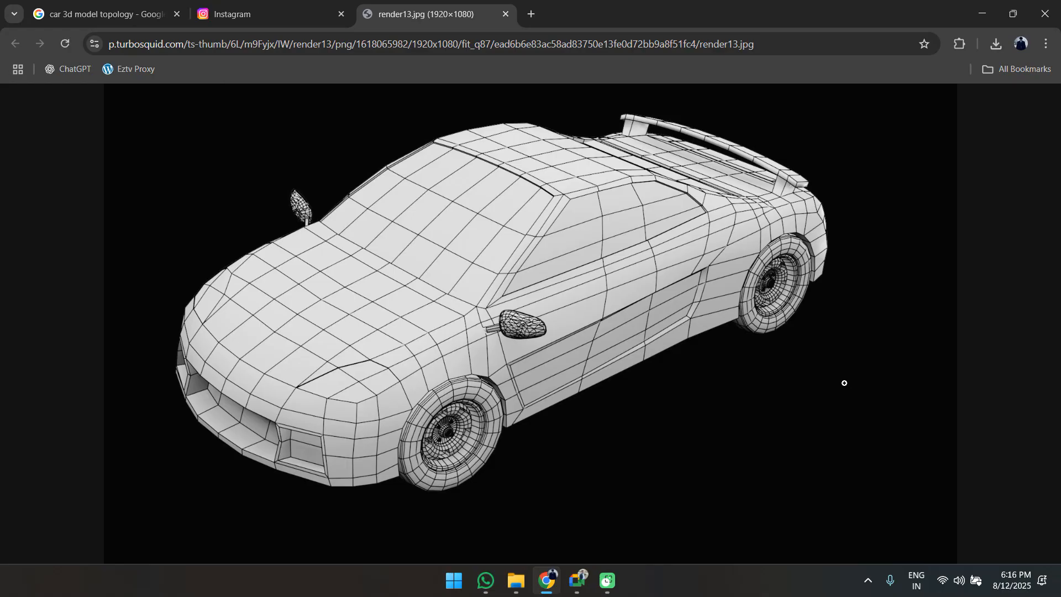
# Close the racing car image, dismiss Instagram's sign-up prompt and browse the Audi A6 Avant post through to its last picture.
pyautogui.click(505, 14)
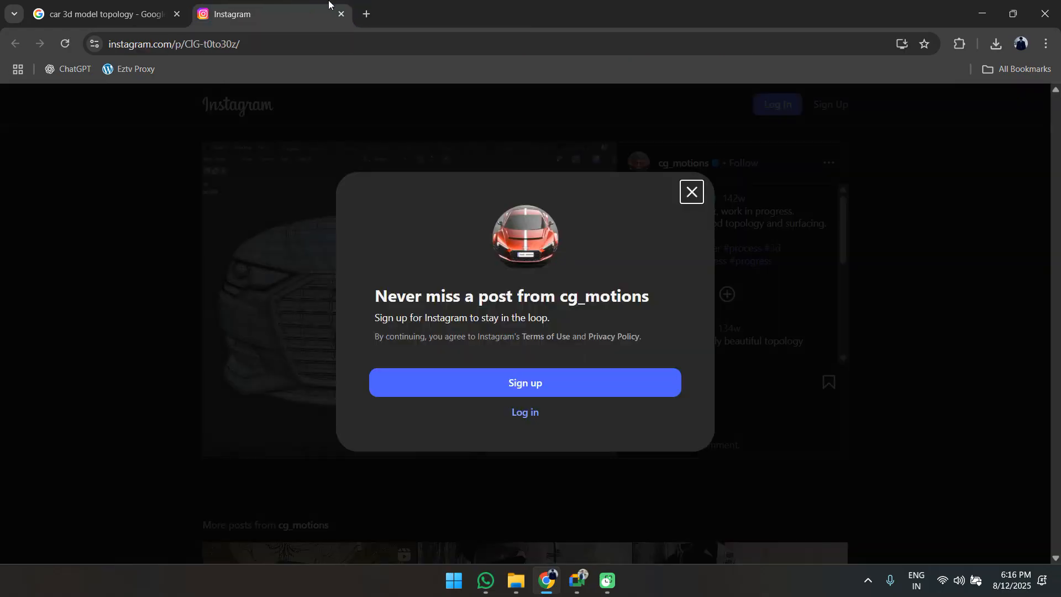
pyautogui.click(691, 192)
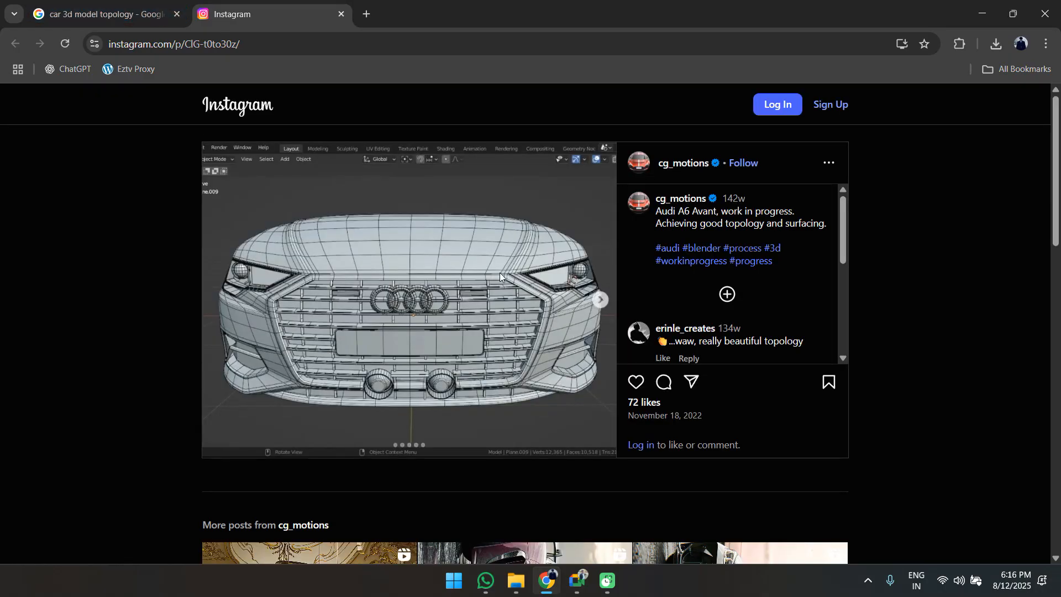
pyautogui.click(600, 300)
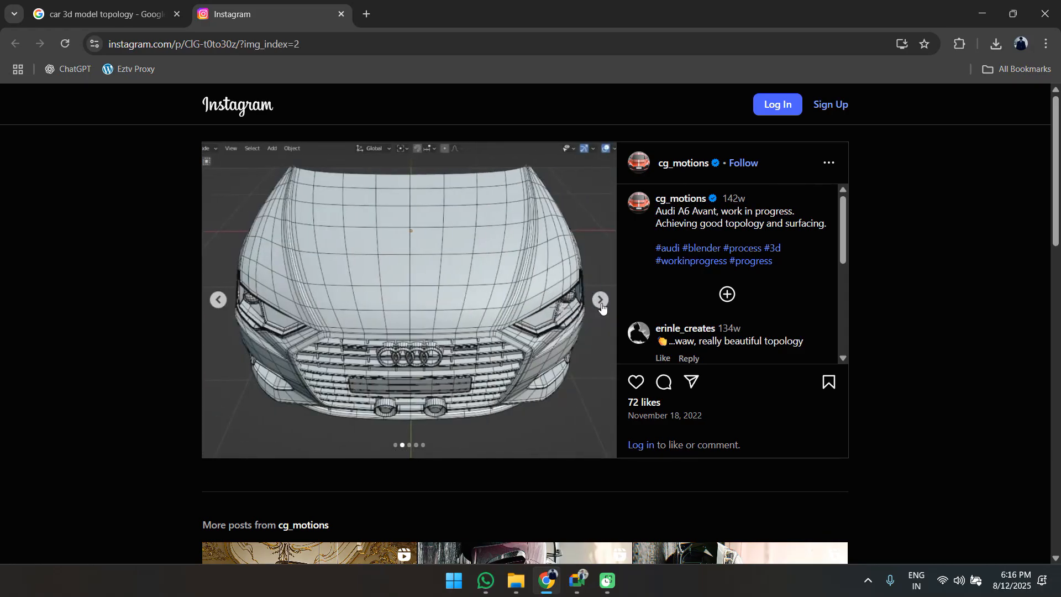
pyautogui.click(602, 306)
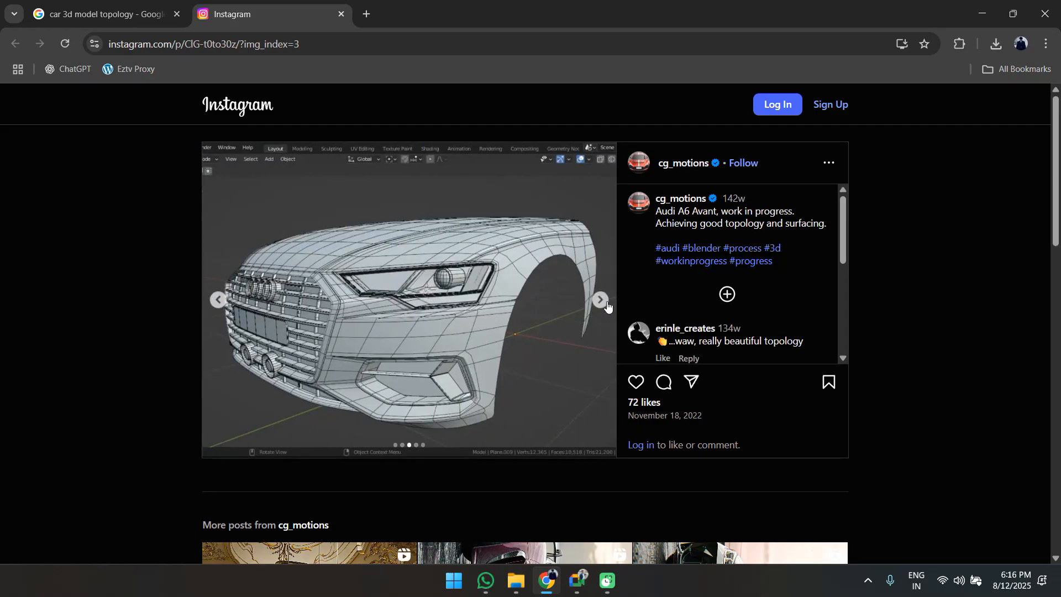
pyautogui.click(602, 302)
pyautogui.click(601, 301)
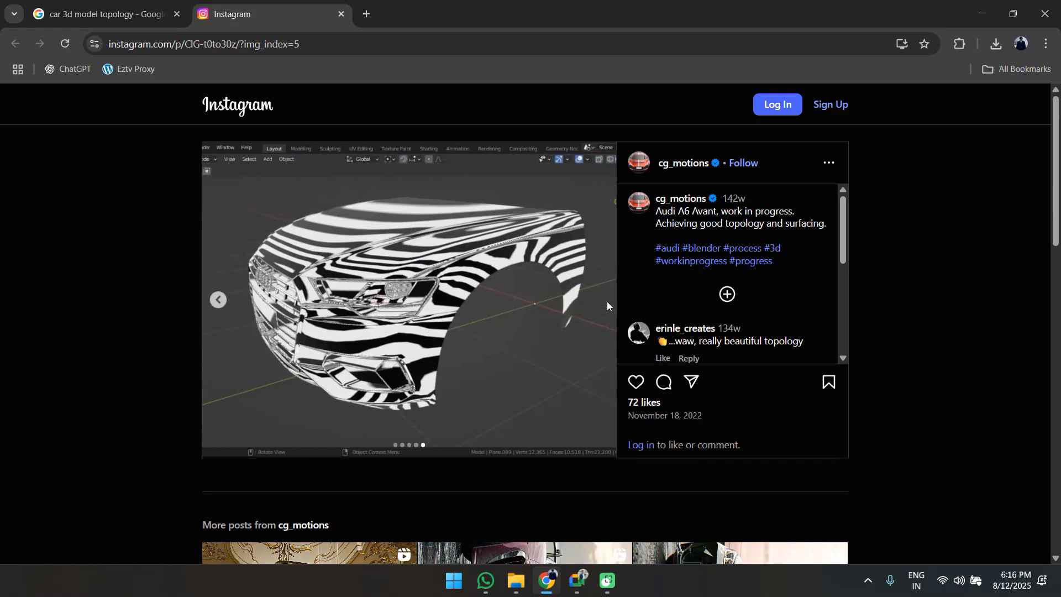
# Close the Instagram post and the image preview, and open Car Body Design's "Modeling Cars in Polygons" image in a new tab to view it.
pyautogui.middleClick(230, 3)
pyautogui.scroll(-3, 904, 429)
pyautogui.scroll(-3, 704, 442)
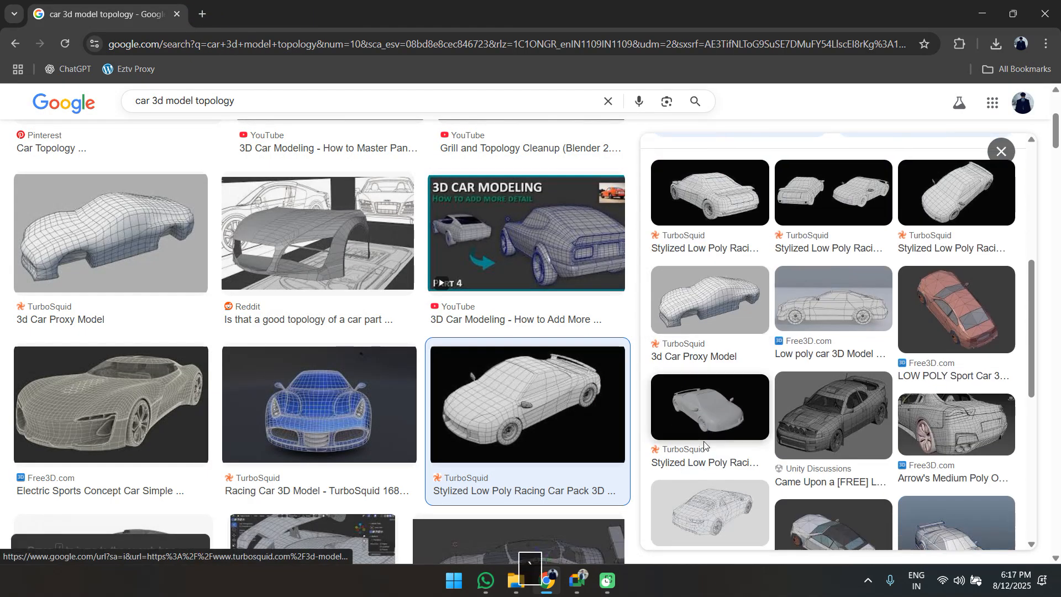
pyautogui.click(1001, 151)
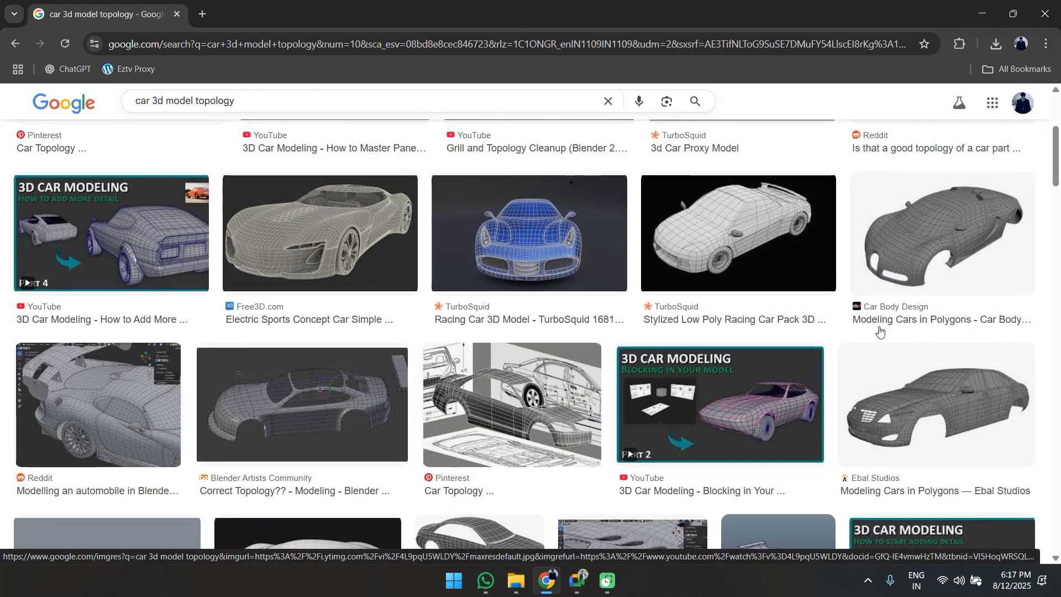
pyautogui.click(939, 238)
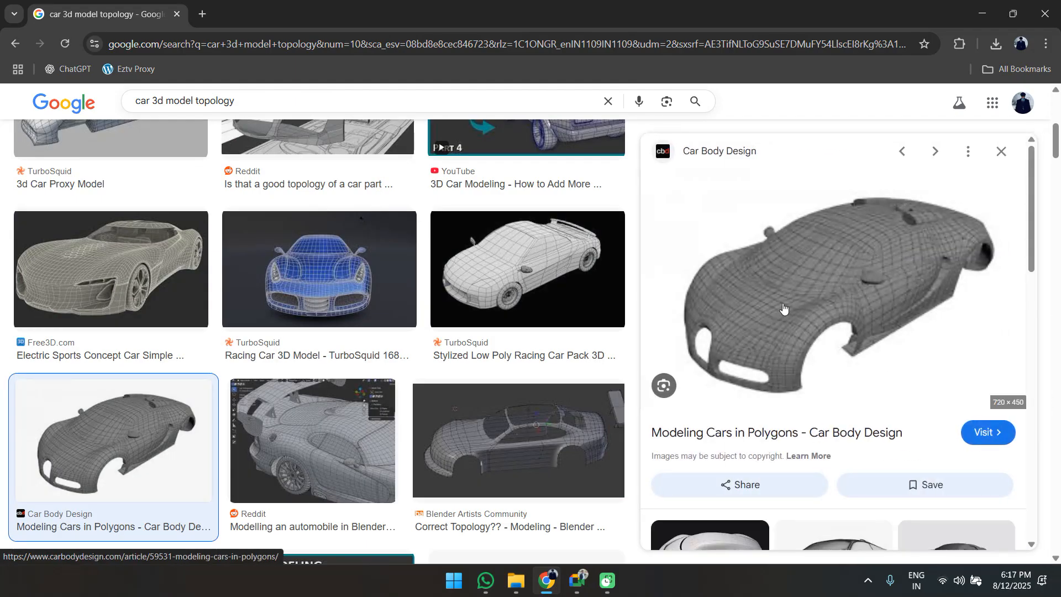
pyautogui.rightClick(777, 374)
pyautogui.click(833, 243)
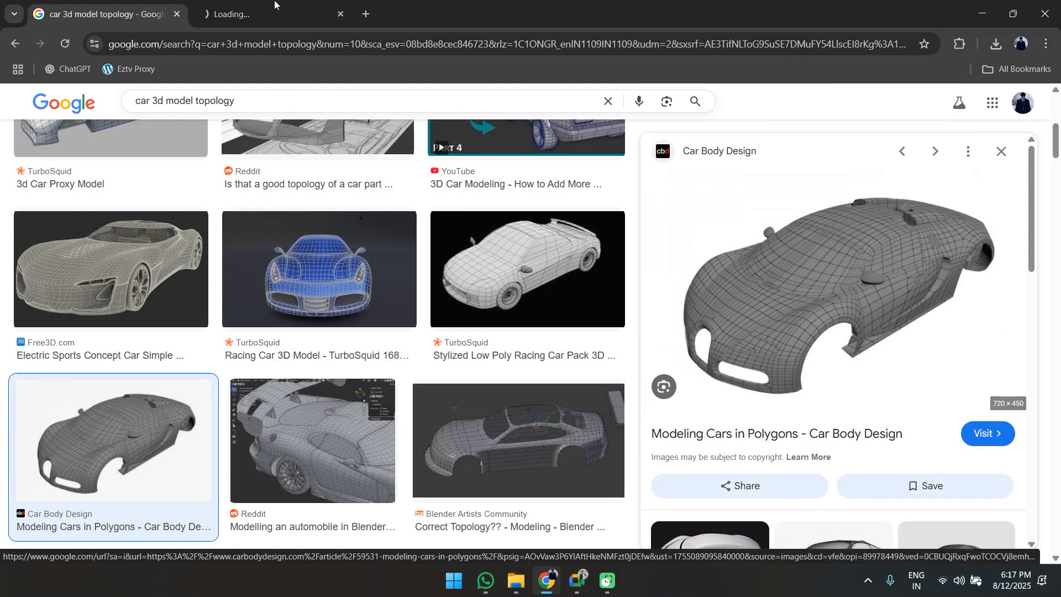
pyautogui.click(268, 3)
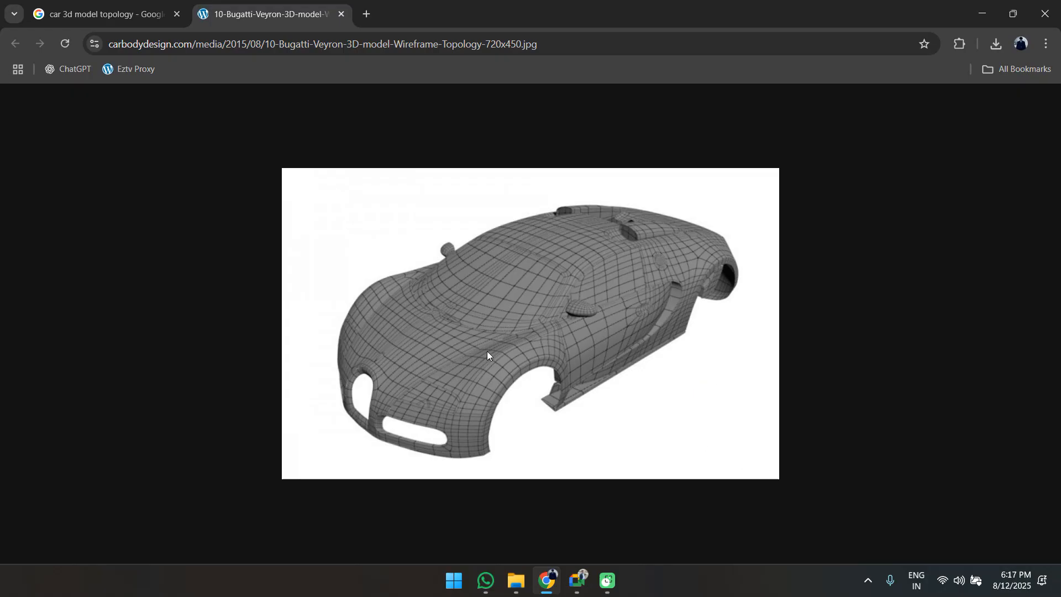
# Close the Bugatti Veyron image tab, switch to File Explorer and open e50df601b227e6ad9878ef667bc8ca90.jpg from the Human_ref folder.
pyautogui.click(341, 14)
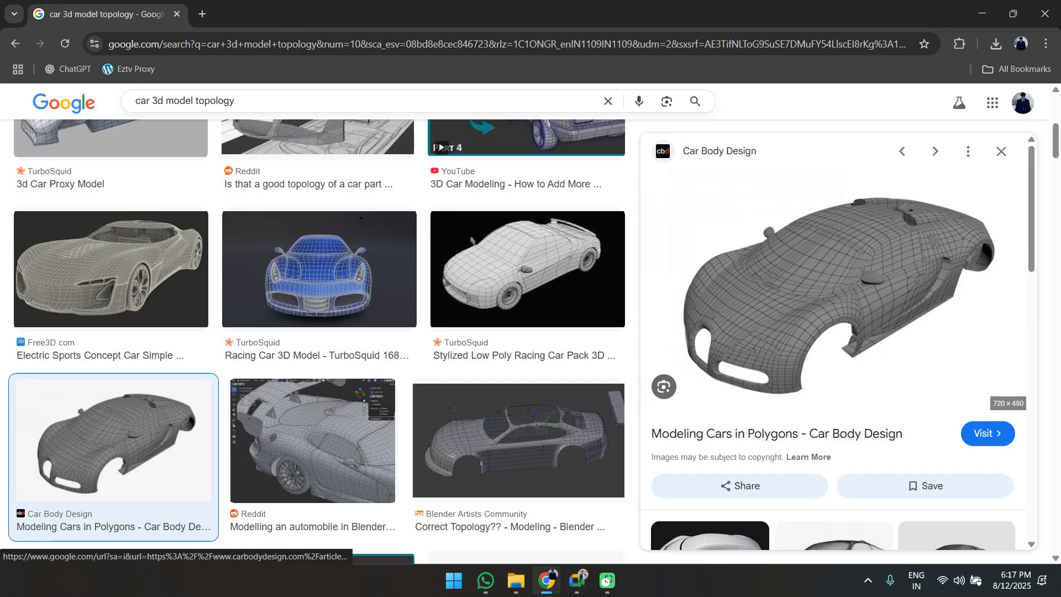
pyautogui.click(514, 593)
pyautogui.click(226, 148)
pyautogui.doubleClick(227, 148)
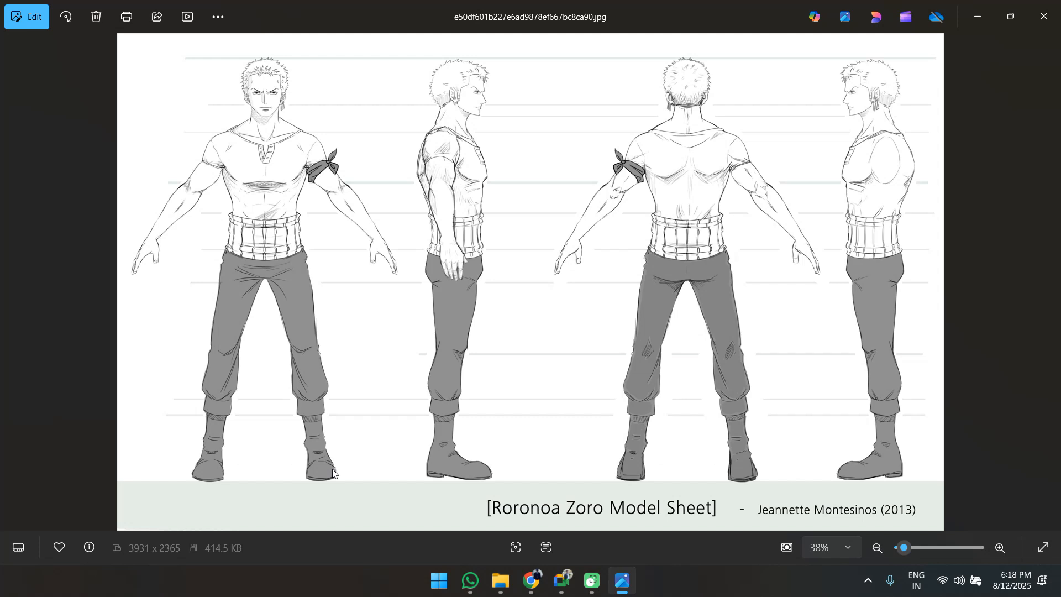
# Launch Adobe Photoshop and 3ds Max 2025.
pyautogui.click(440, 580)
pyautogui.write('p')
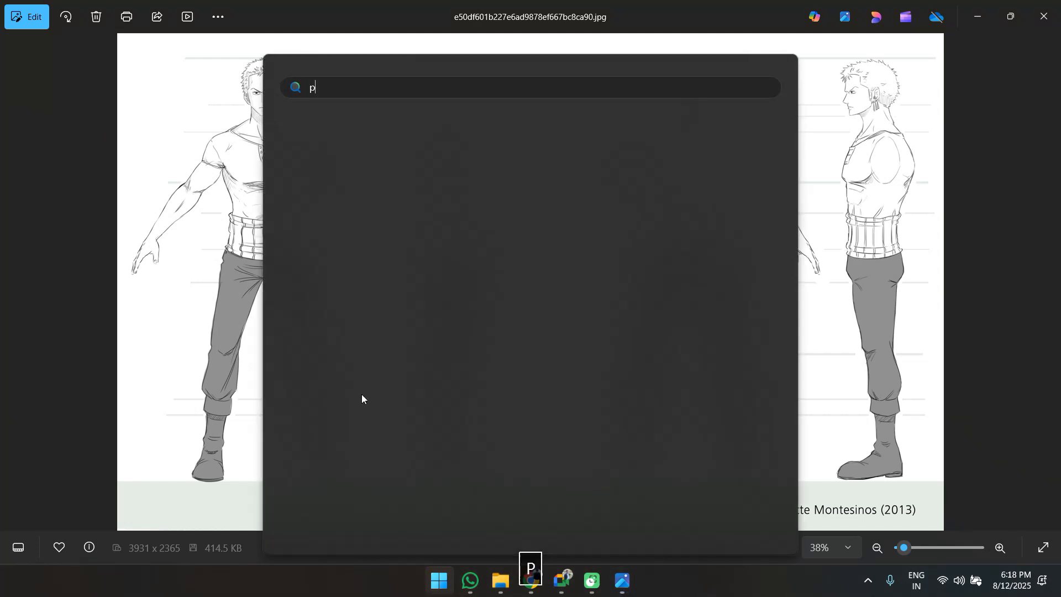
pyautogui.write('h')
pyautogui.press('Return')
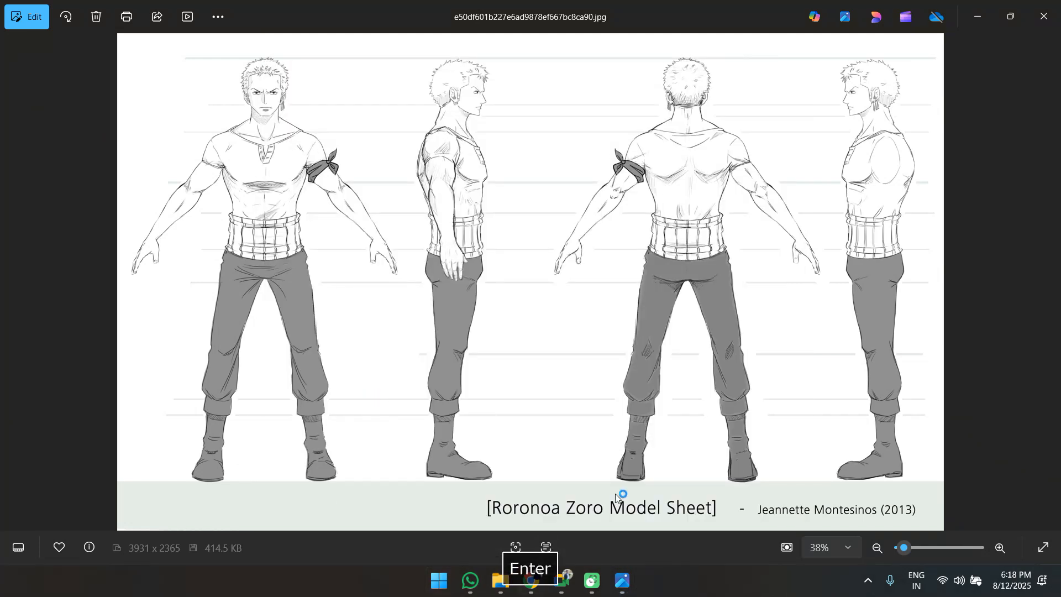
pyautogui.press('super')
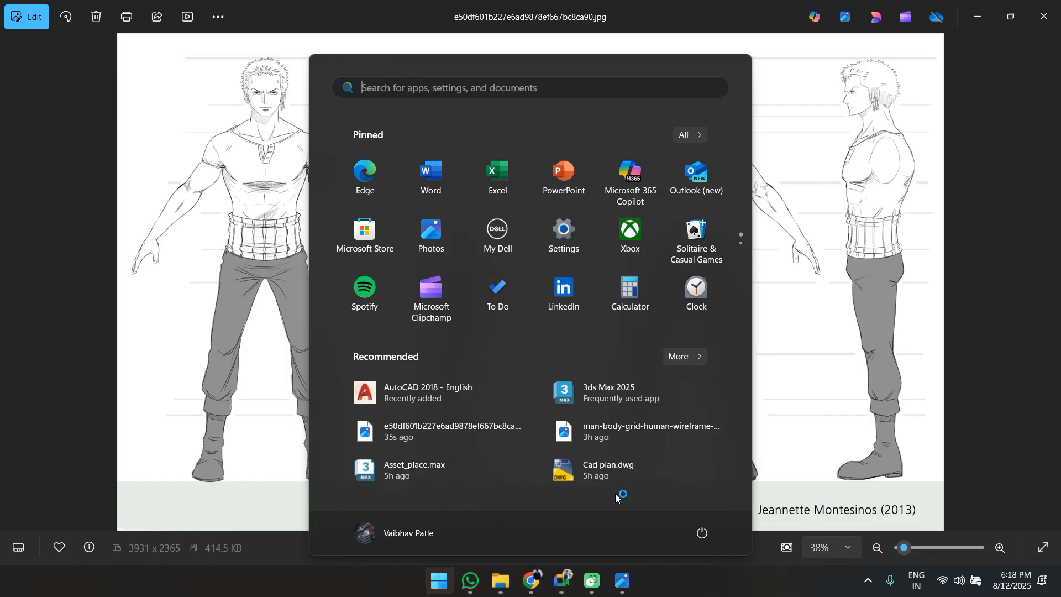
pyautogui.click(610, 393)
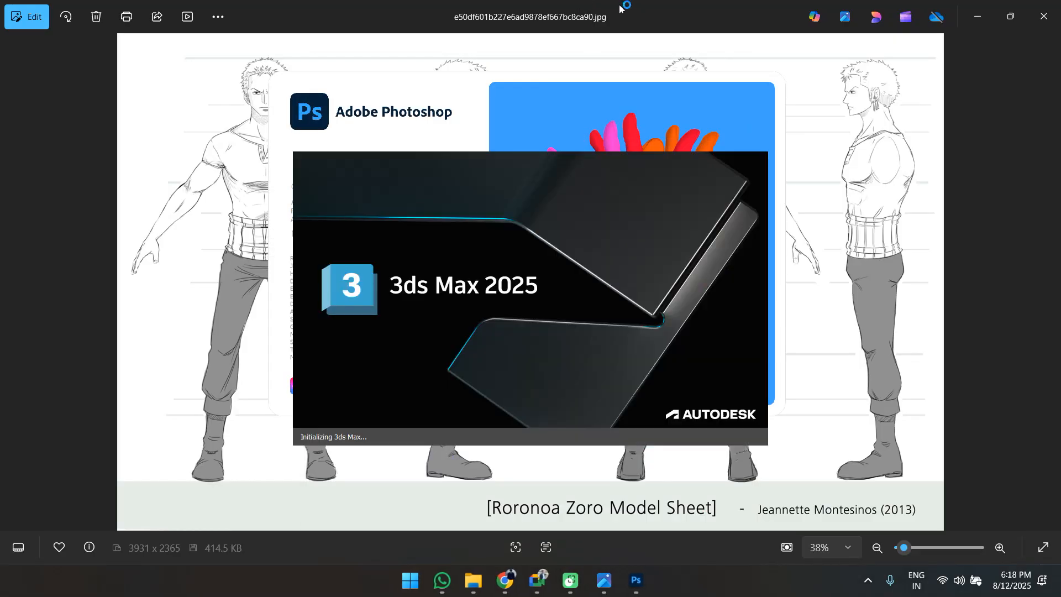
pyautogui.click(619, 8)
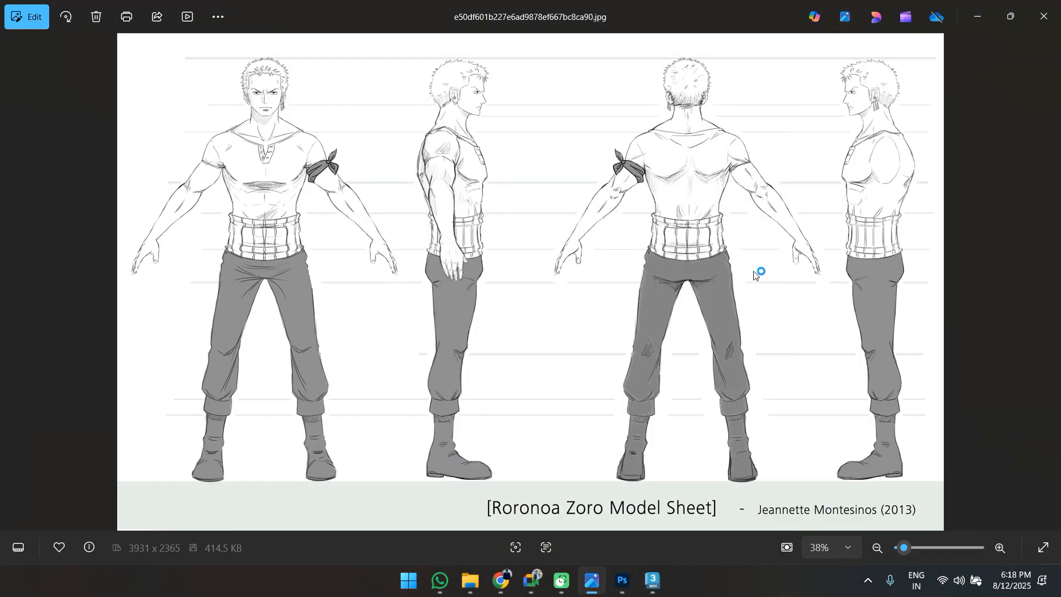
# Minimize the photo viewer and open the Roronoa Zoro model sheet, e50df601b227e6ad9878ef667bc8ca90.jpg, from the Human_ref folder in Photoshop.
pyautogui.click(977, 15)
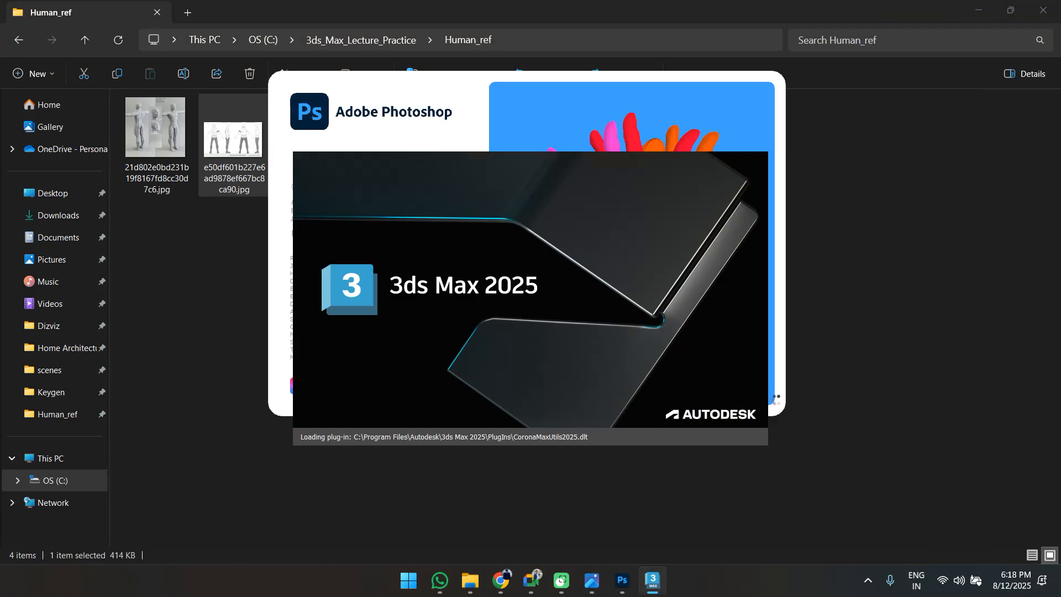
pyautogui.click(820, 360)
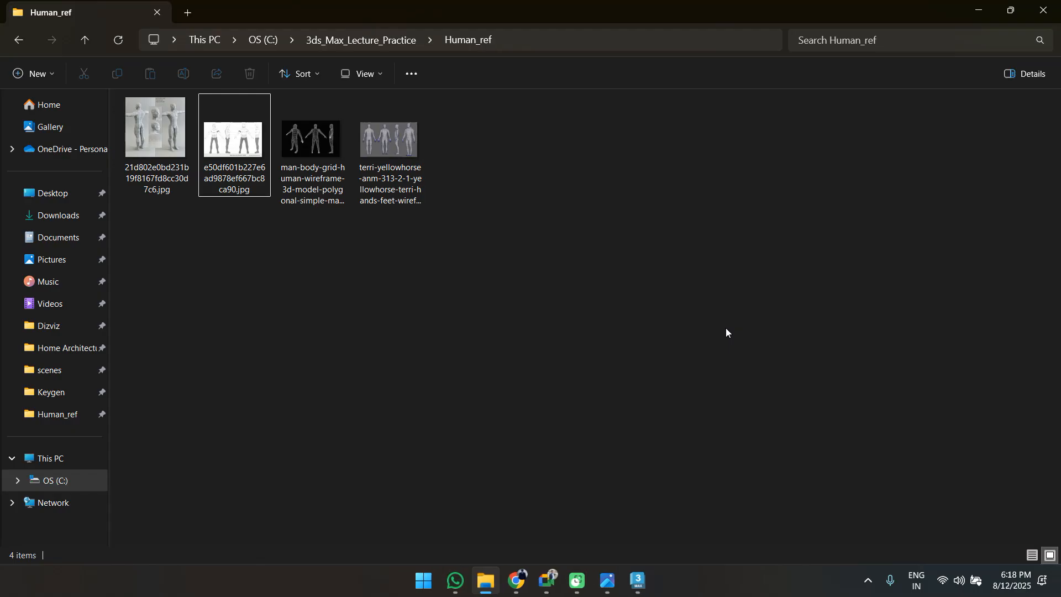
pyautogui.moveTo(662, 592)
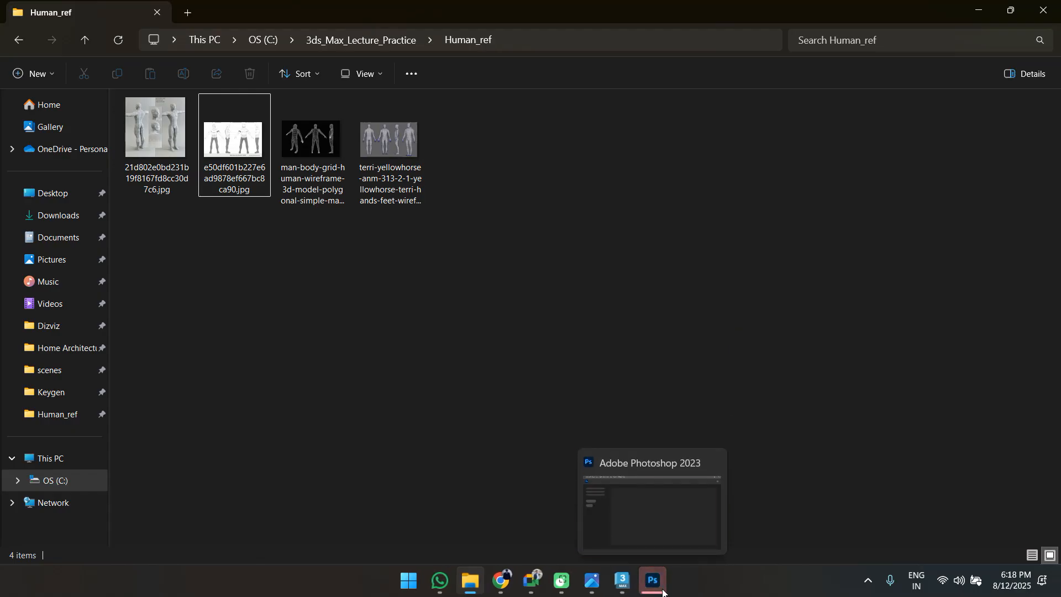
pyautogui.click(661, 590)
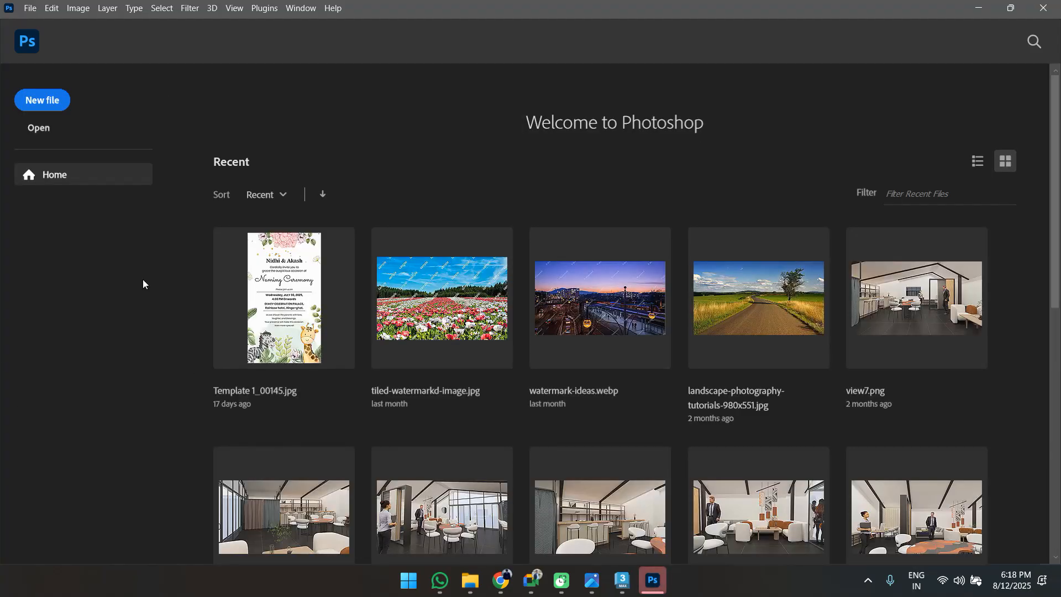
pyautogui.click(469, 580)
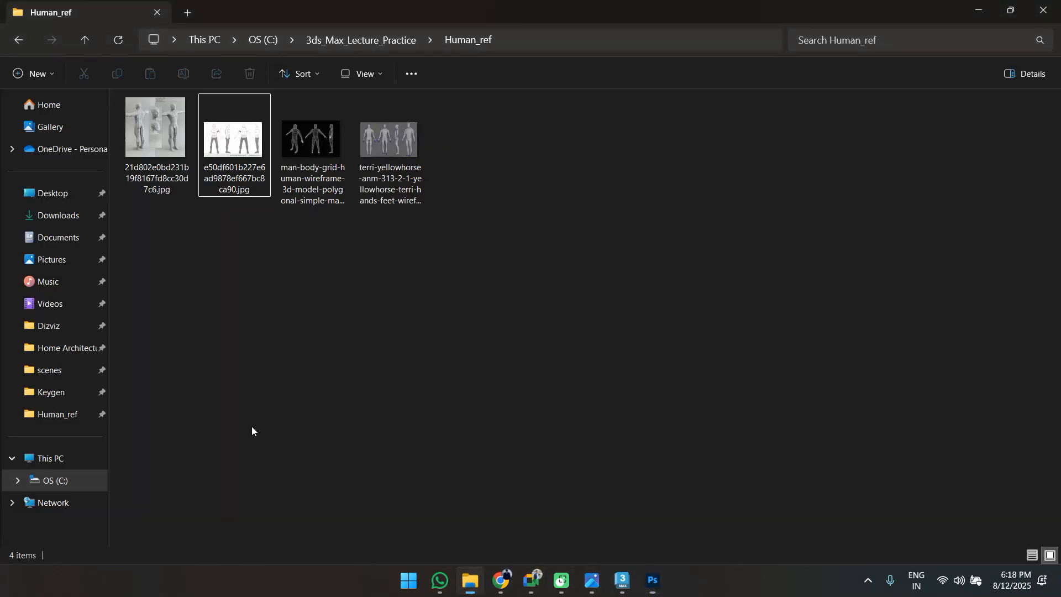
pyautogui.moveTo(242, 151); pyautogui.dragTo(486, 102)
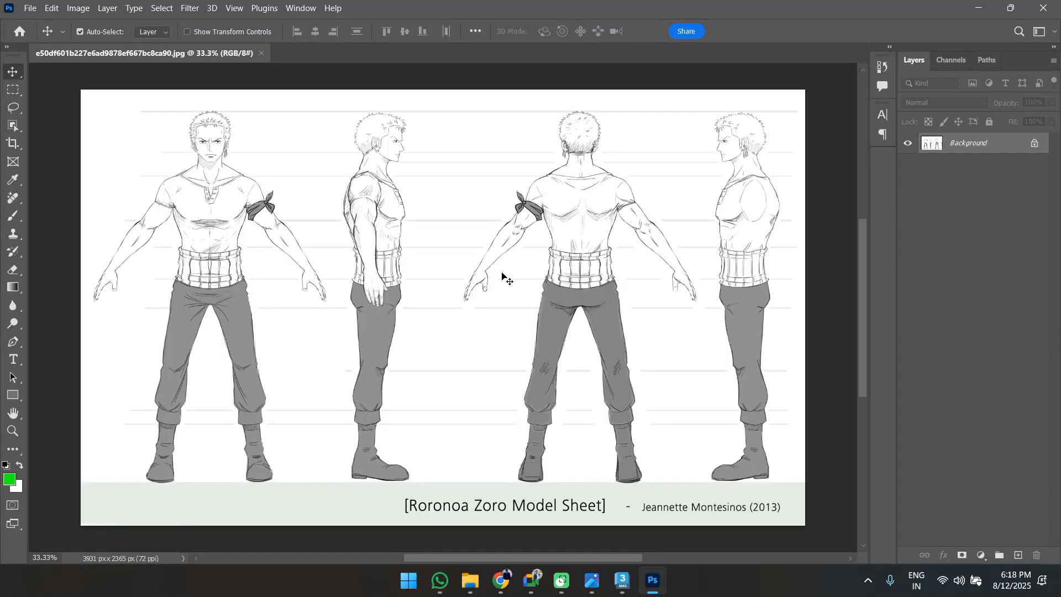
# Show the rulers and place a horizontal guide along the top of the heads on the model sheet.
pyautogui.hotkey('ctrl', 'r')
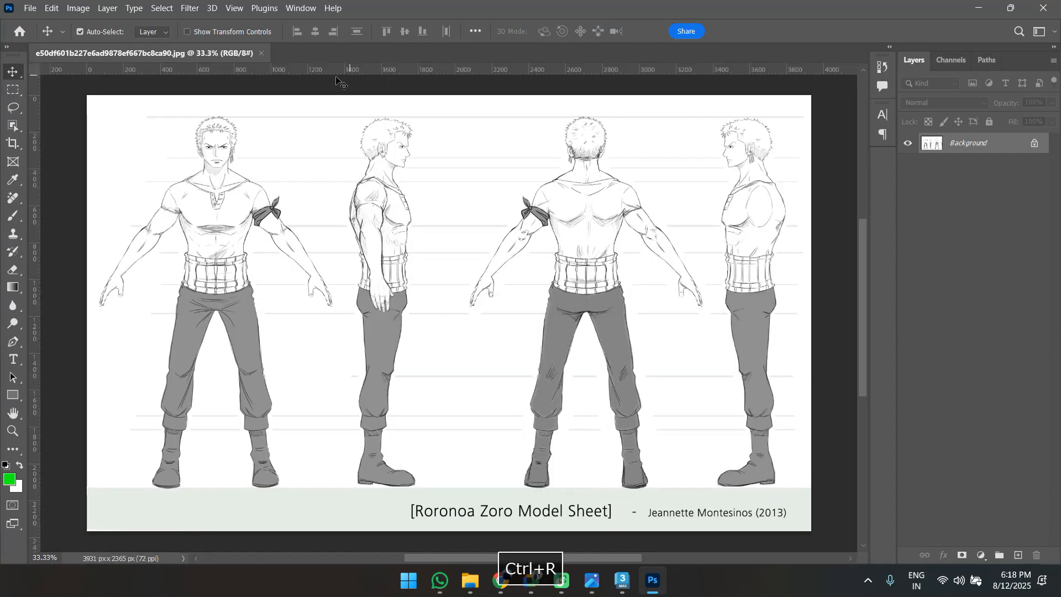
pyautogui.moveTo(247, 68); pyautogui.dragTo(232, 118)
pyautogui.keyDown('alt'); pyautogui.scroll(8, 217, 118); pyautogui.keyUp('alt')
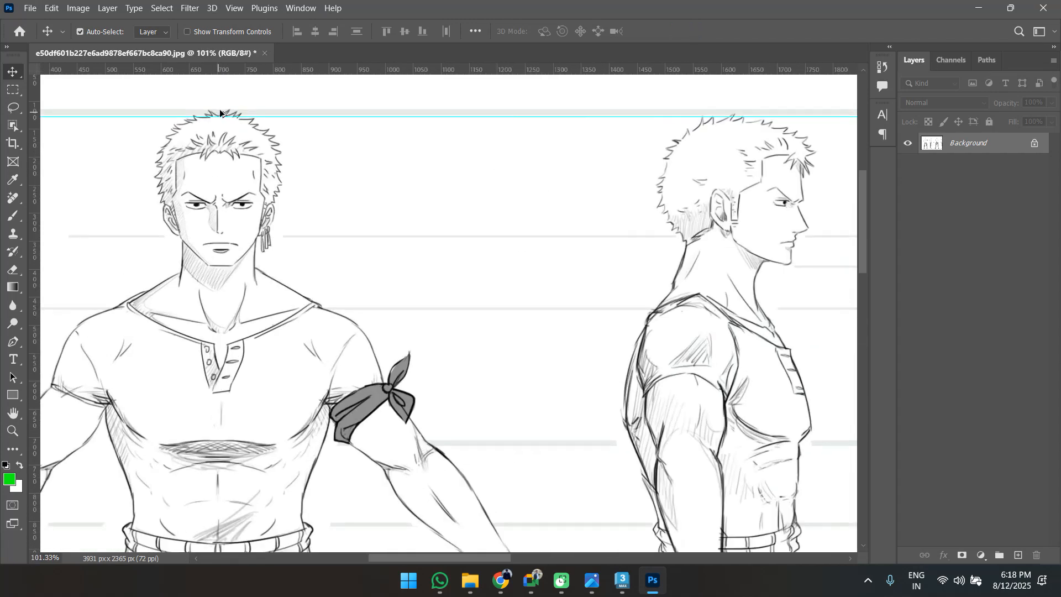
pyautogui.moveTo(291, 118); pyautogui.dragTo(291, 105)
pyautogui.keyDown('alt'); pyautogui.scroll(-4, 346, 220); pyautogui.keyUp('alt')
pyautogui.keyDown('alt'); pyautogui.scroll(-6, 347, 219); pyautogui.keyUp('alt')
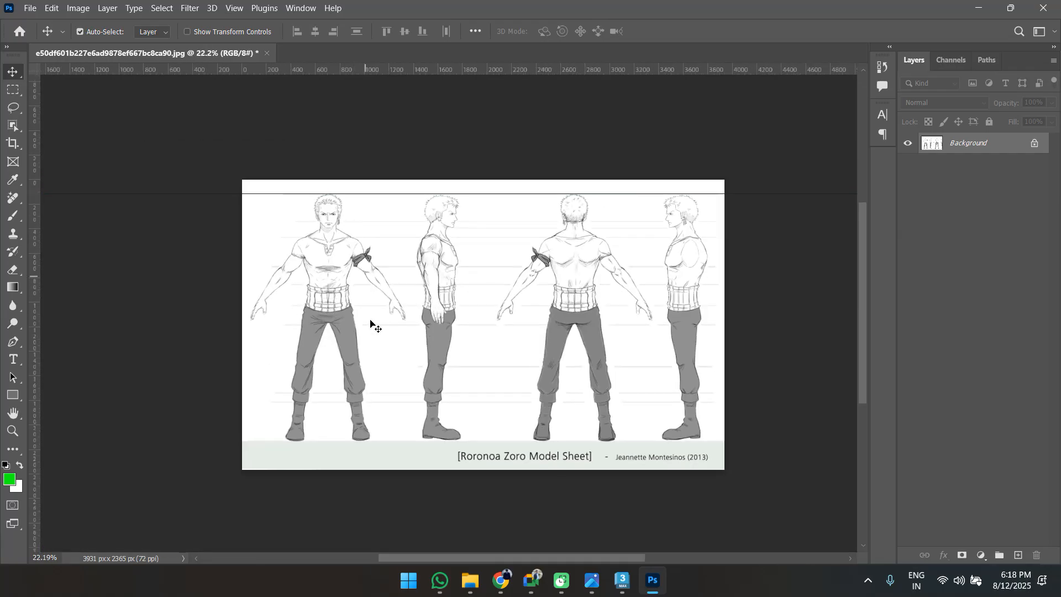
# Place a second horizontal guide along the soles of the figures' boots, at the upper edge of the caption band.
pyautogui.keyDown('space'); pyautogui.moveTo(335, 394); pyautogui.dragTo(331, 331); pyautogui.keyUp('space')
pyautogui.moveTo(346, 71); pyautogui.dragTo(325, 377)
pyautogui.keyDown('alt'); pyautogui.scroll(5, 317, 373); pyautogui.keyUp('alt')
pyautogui.keyDown('alt'); pyautogui.scroll(3, 318, 378); pyautogui.keyUp('alt')
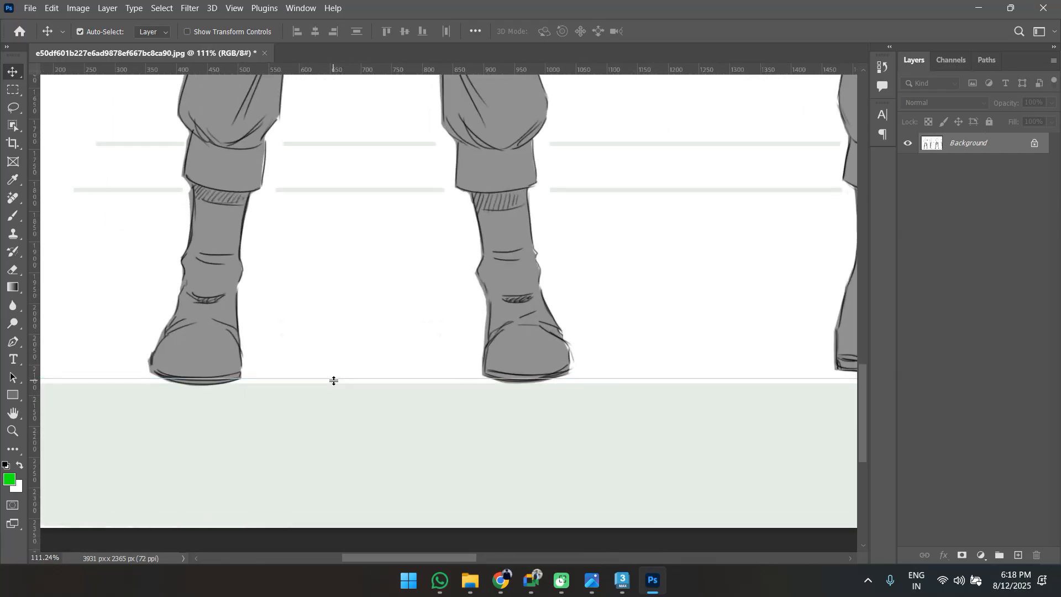
pyautogui.moveTo(334, 384); pyautogui.dragTo(333, 387)
pyautogui.keyDown('alt'); pyautogui.scroll(-8, 358, 308); pyautogui.keyUp('alt')
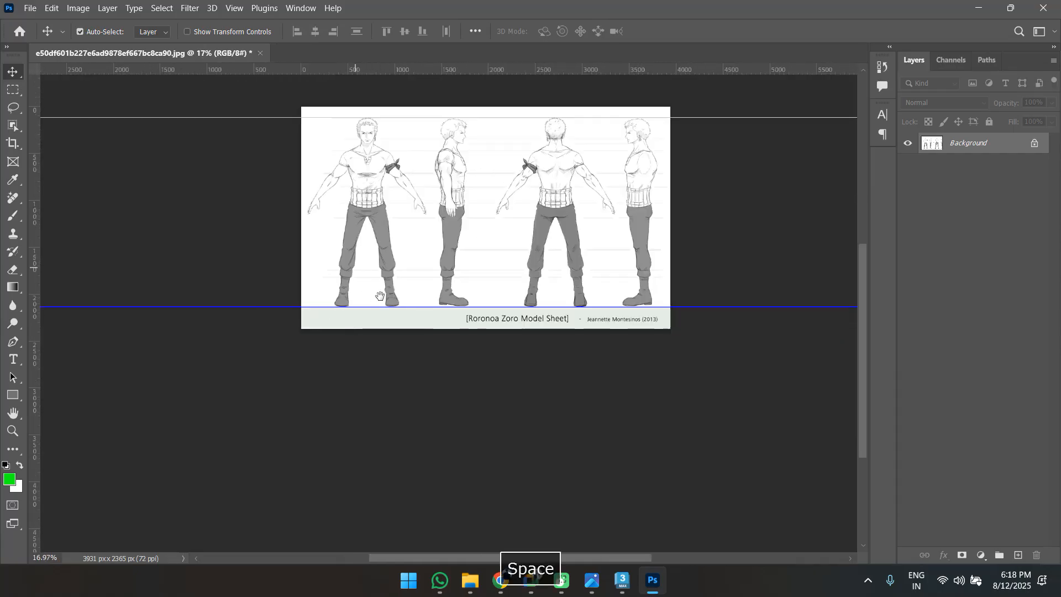
# Crop the model sheet to the front-view figure only, about 1391 px wide at full height.
pyautogui.moveTo(357, 274); pyautogui.dragTo(426, 327)
pyautogui.keyDown('alt'); pyautogui.scroll(3, 425, 328); pyautogui.keyUp('alt')
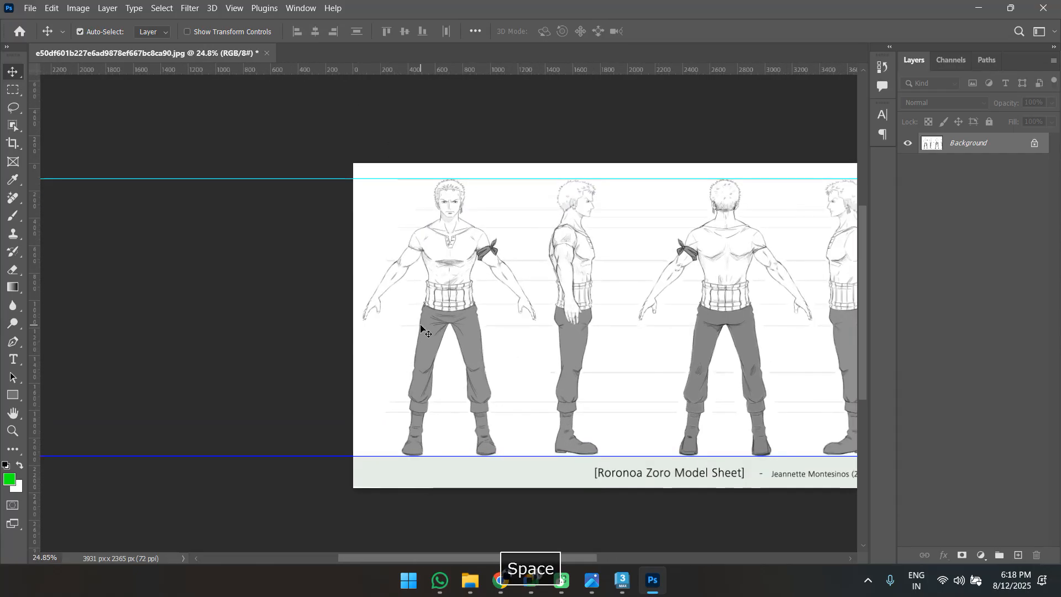
pyautogui.moveTo(495, 311); pyautogui.dragTo(475, 306)
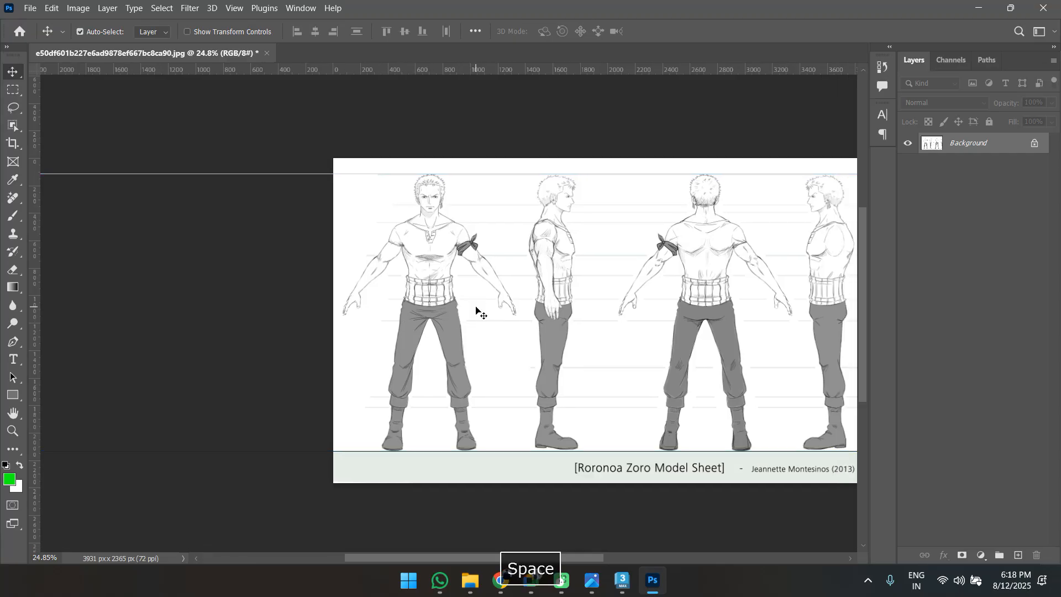
pyautogui.press('c')
pyautogui.keyDown('alt'); pyautogui.scroll(-2, 475, 307); pyautogui.keyUp('alt')
pyautogui.moveTo(803, 315); pyautogui.dragTo(660, 312)
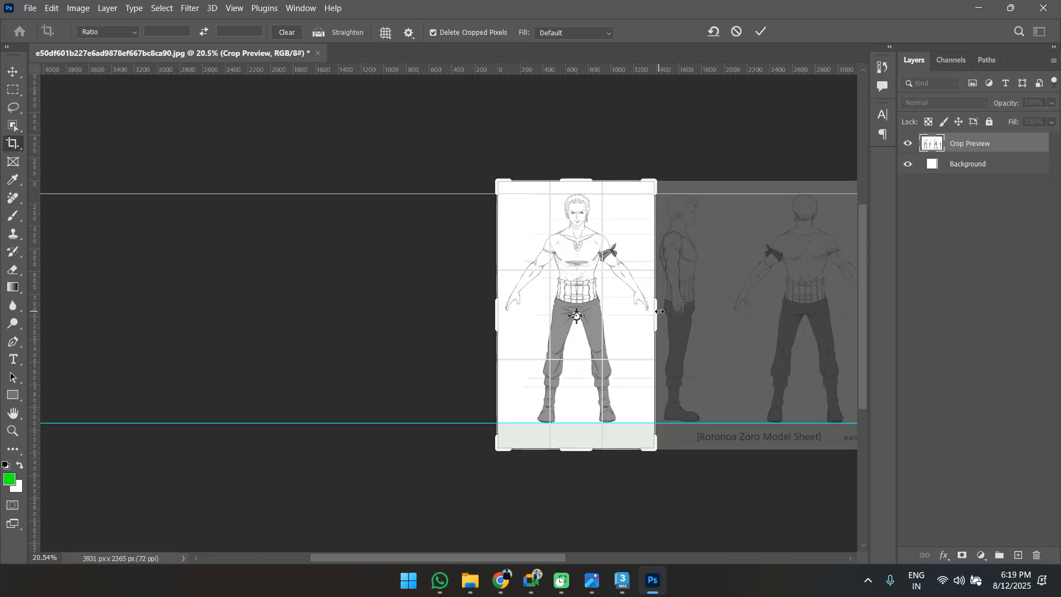
pyautogui.press('Return')
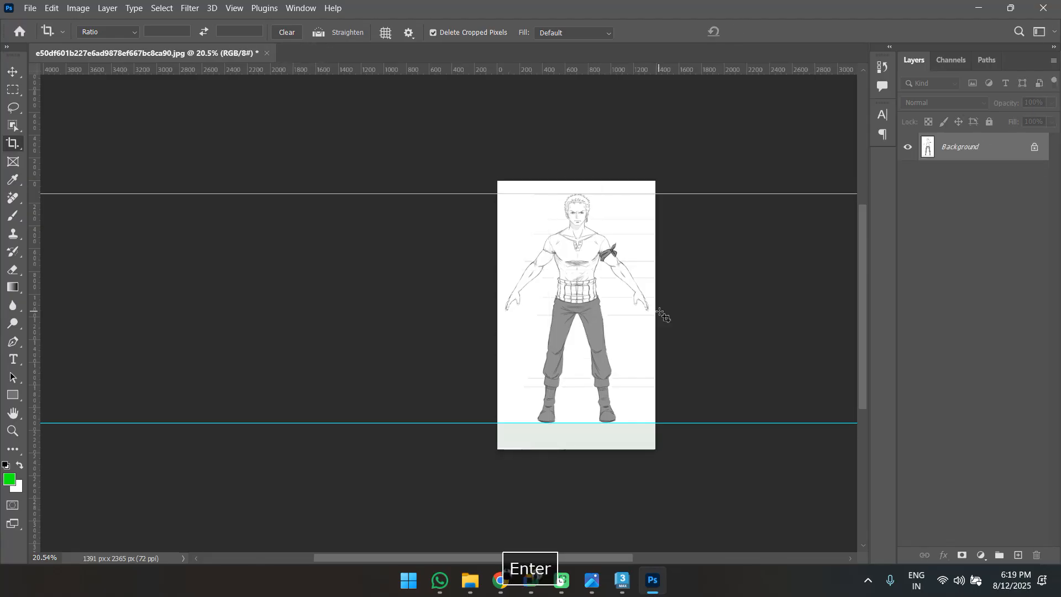
pyautogui.press('v')
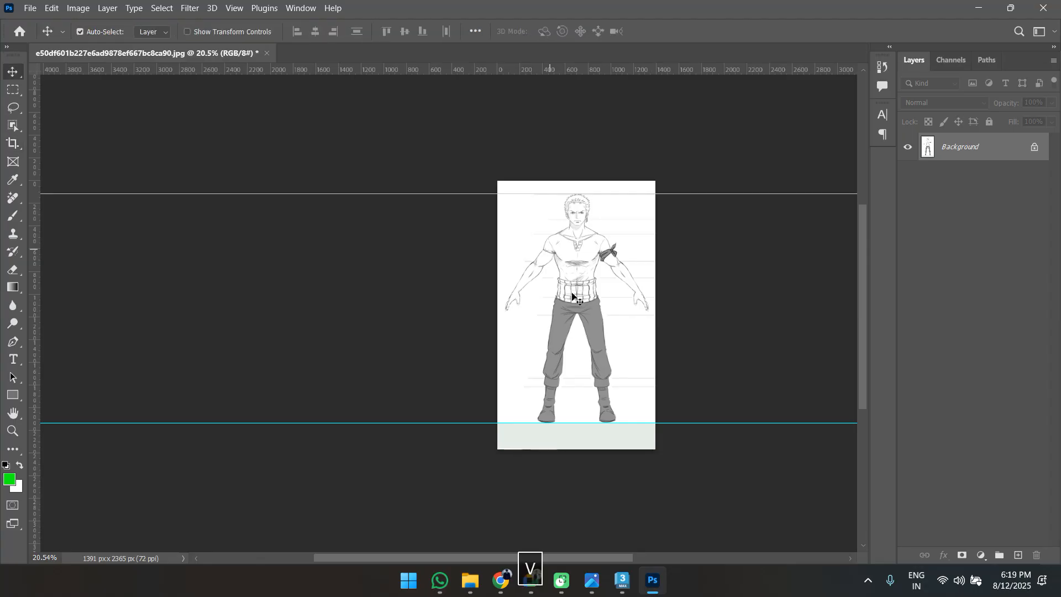
# Start saving the image under a new name and create a Human_ref folder in C:\Dizviz_Classes\Files as its destination.
pyautogui.keyDown('alt'); pyautogui.scroll(1, 604, 313); pyautogui.keyUp('alt')
pyautogui.press('space')
pyautogui.moveTo(575, 308); pyautogui.dragTo(494, 305)
pyautogui.click(33, 7)
pyautogui.click(76, 170)
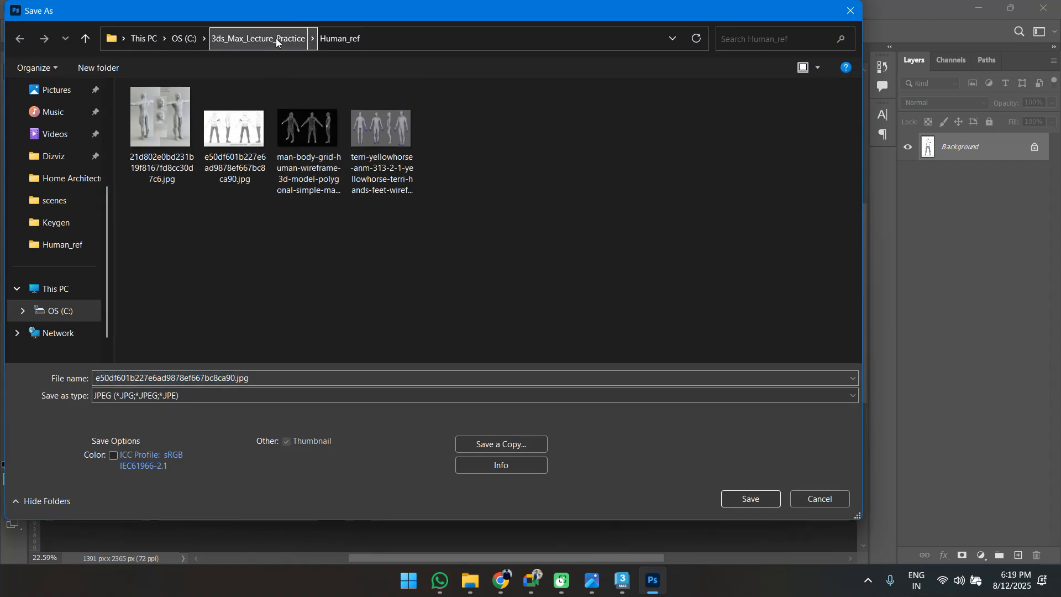
pyautogui.click(276, 38)
pyautogui.click(193, 39)
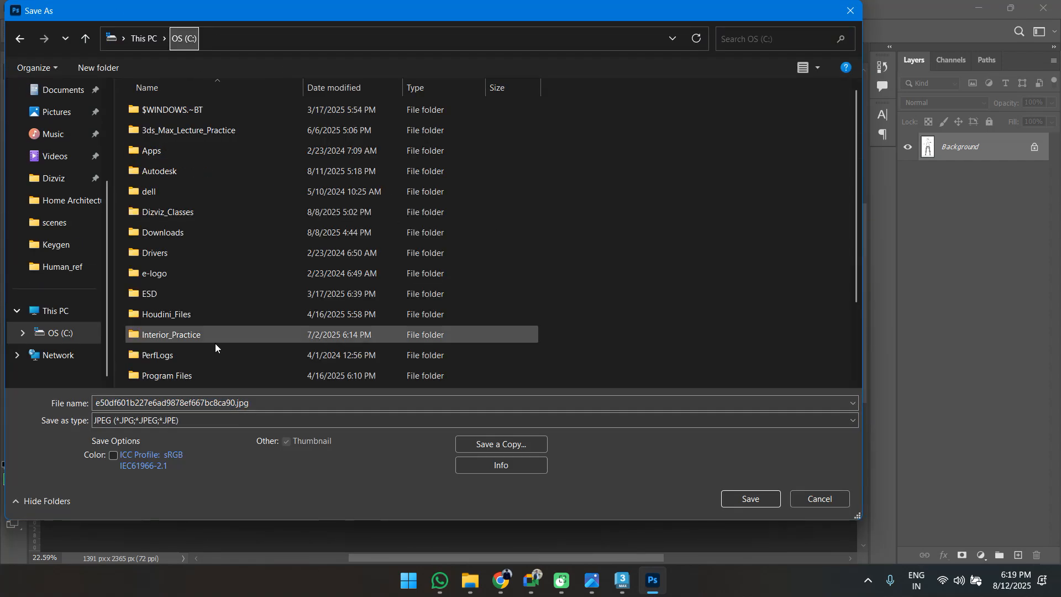
pyautogui.doubleClick(191, 208)
pyautogui.doubleClick(194, 127)
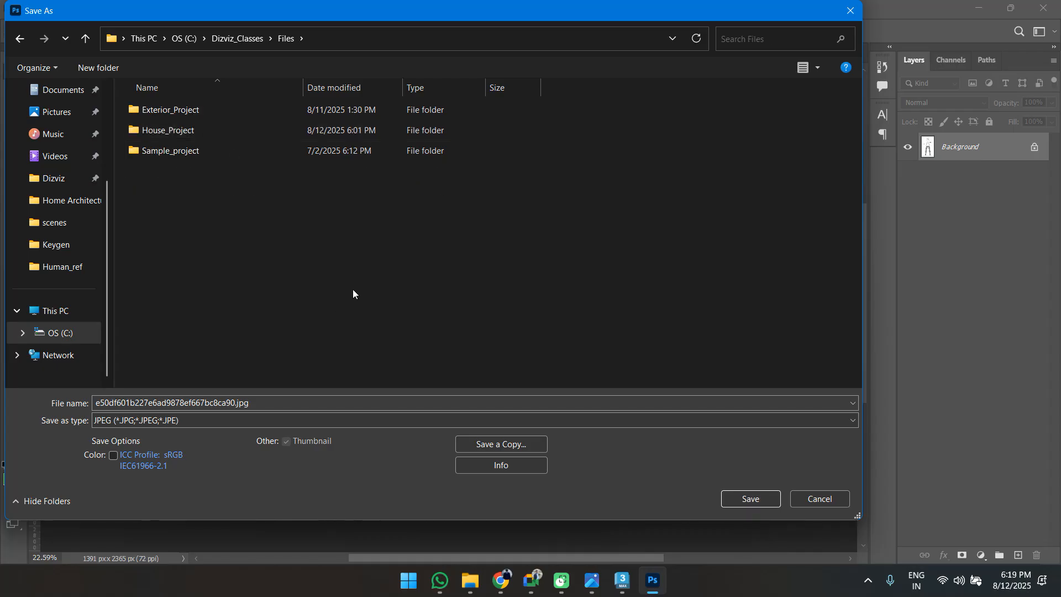
pyautogui.hotkey('ctrl', 'shift', 'n')
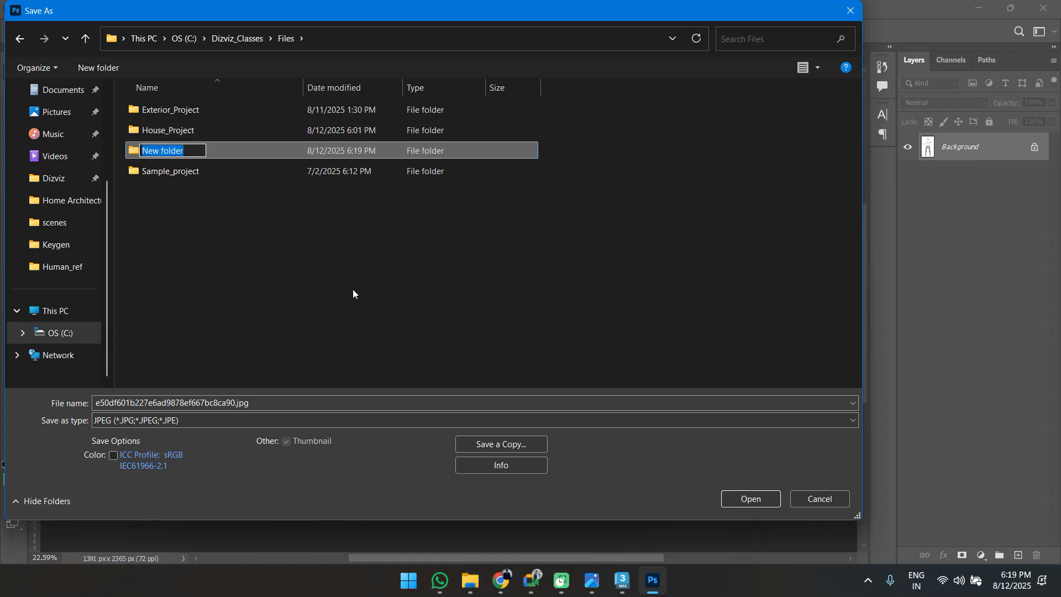
pyautogui.write('Human_ref')
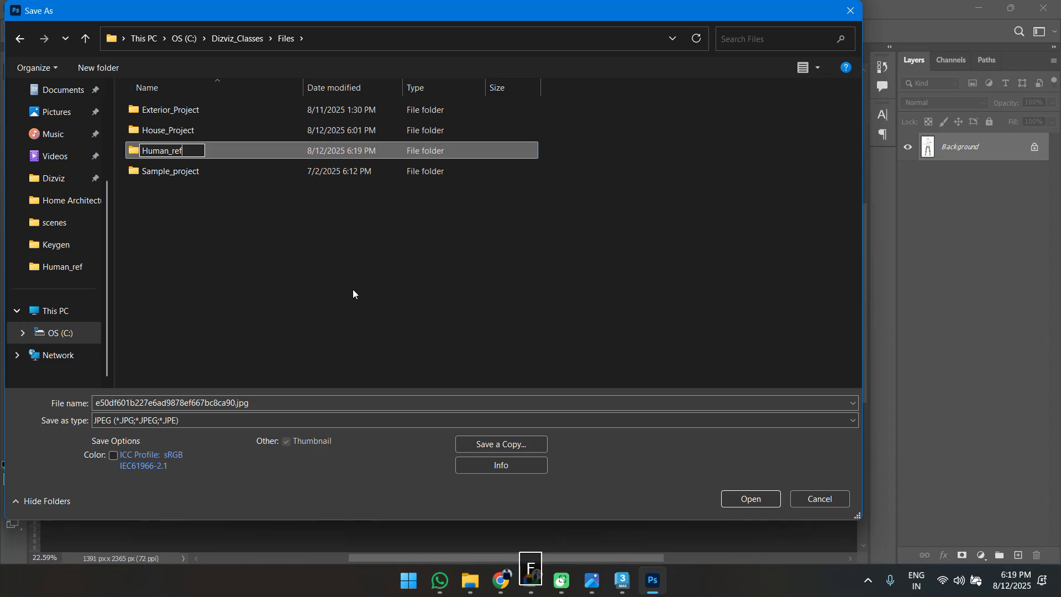
pyautogui.press('Return')
pyautogui.press('Return')
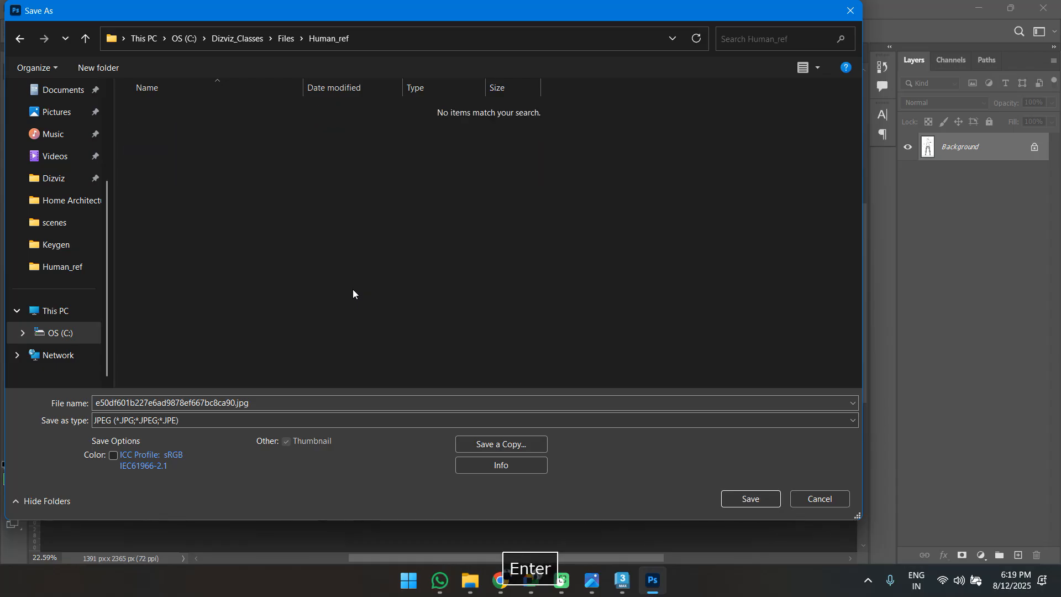
# Save the cropped image as the JPEG Front_View with quality 12.
pyautogui.click(257, 401)
pyautogui.write('Fron')
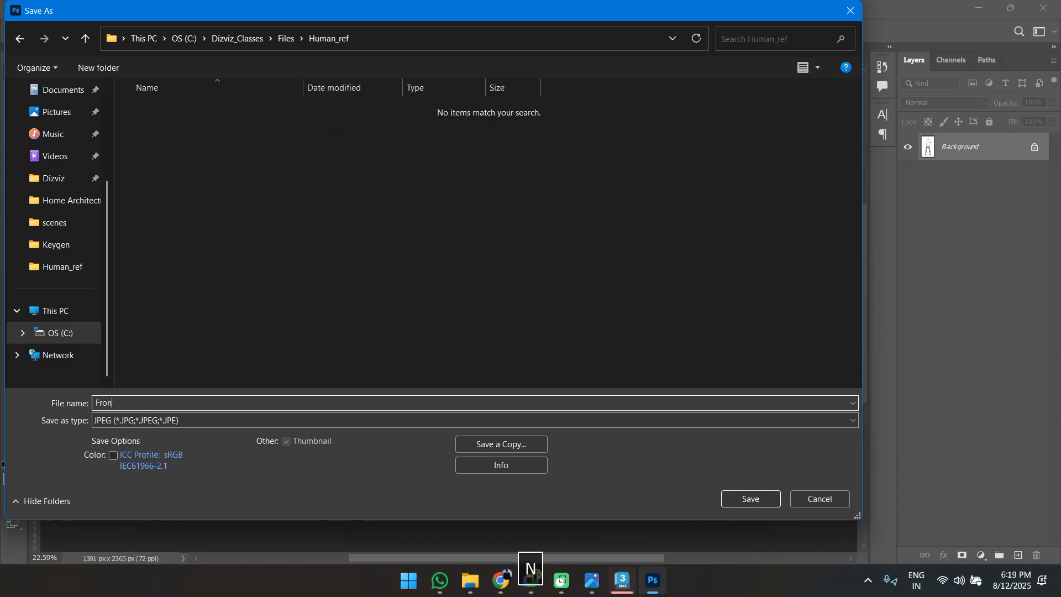
pyautogui.write('t_View')
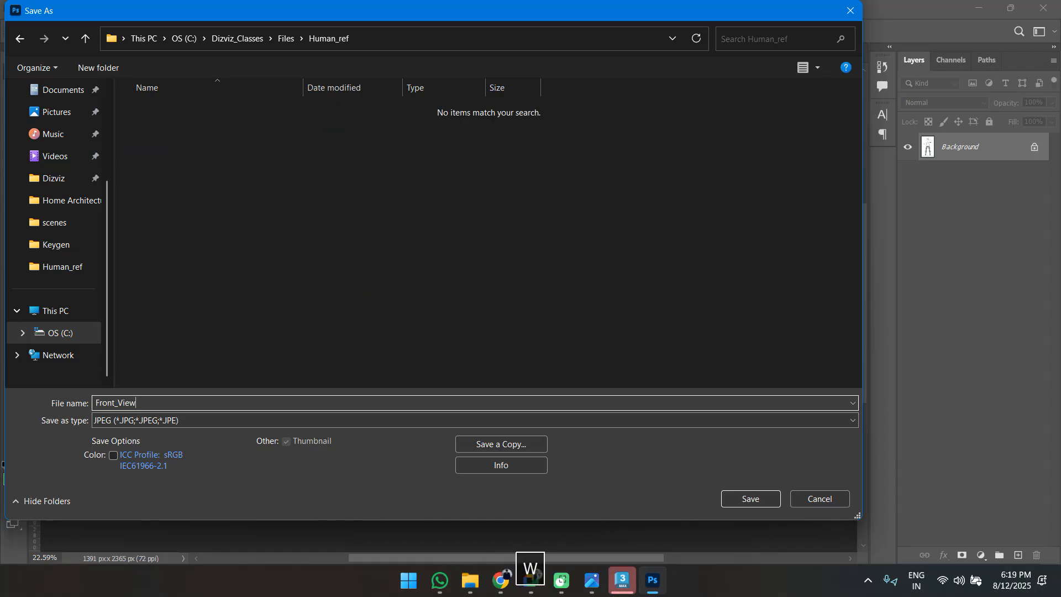
pyautogui.click(760, 497)
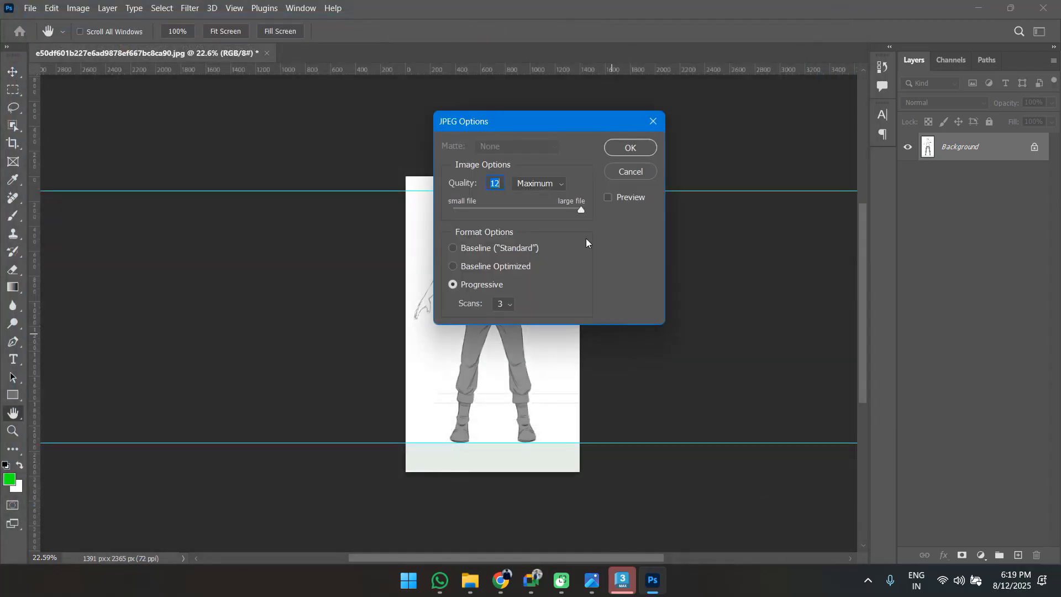
pyautogui.click(631, 147)
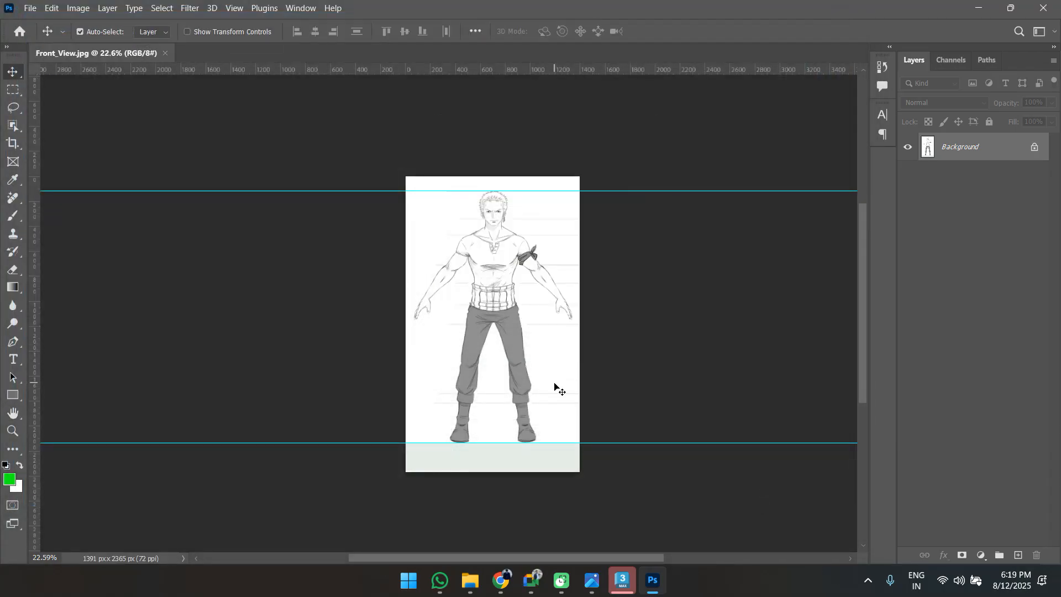
# Undo the front-view crop, then exit Photoshop from the Adobe terms prompt, saving the changes to Front_View.jpg.
pyautogui.hotkey('ctrl', 'z')
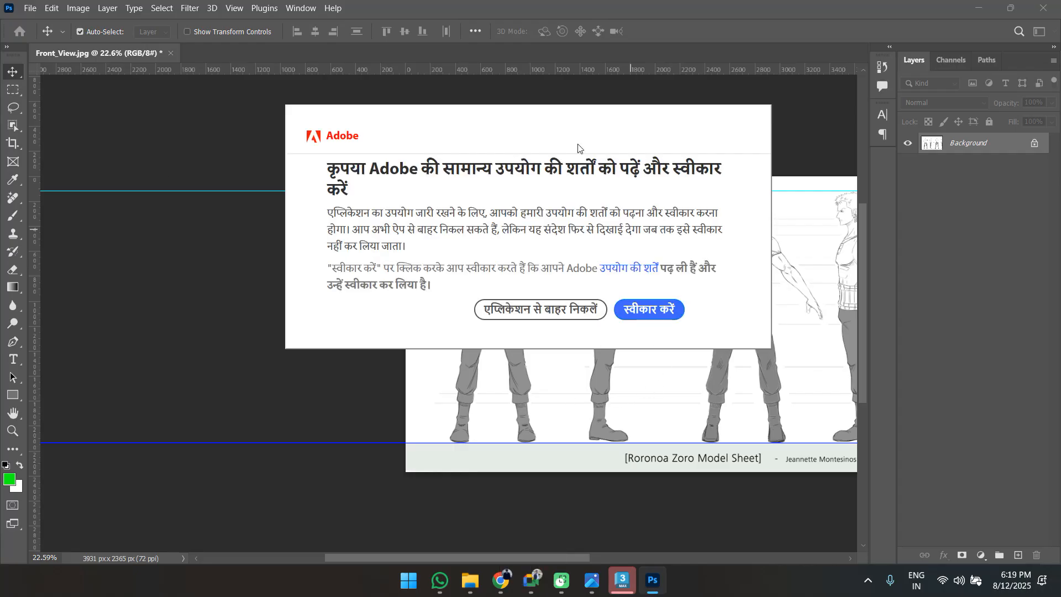
pyautogui.click(559, 316)
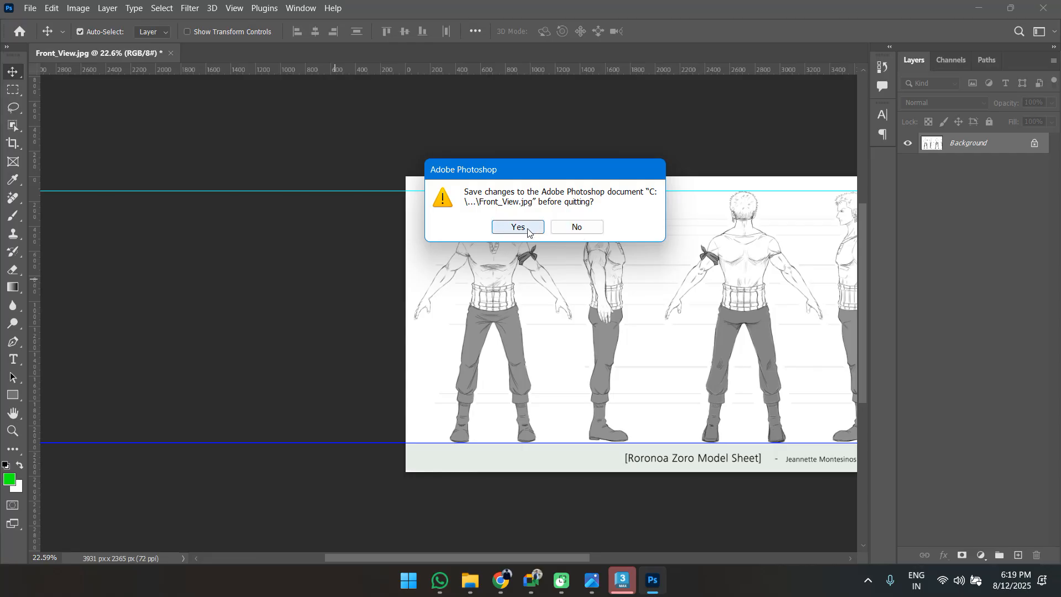
pyautogui.click(535, 229)
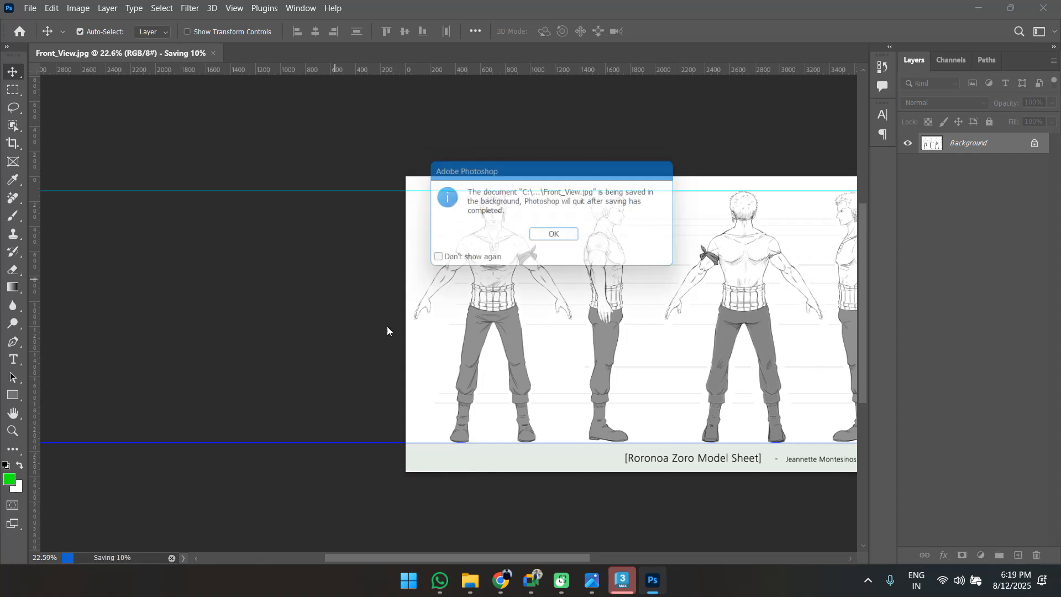
pyautogui.click(557, 238)
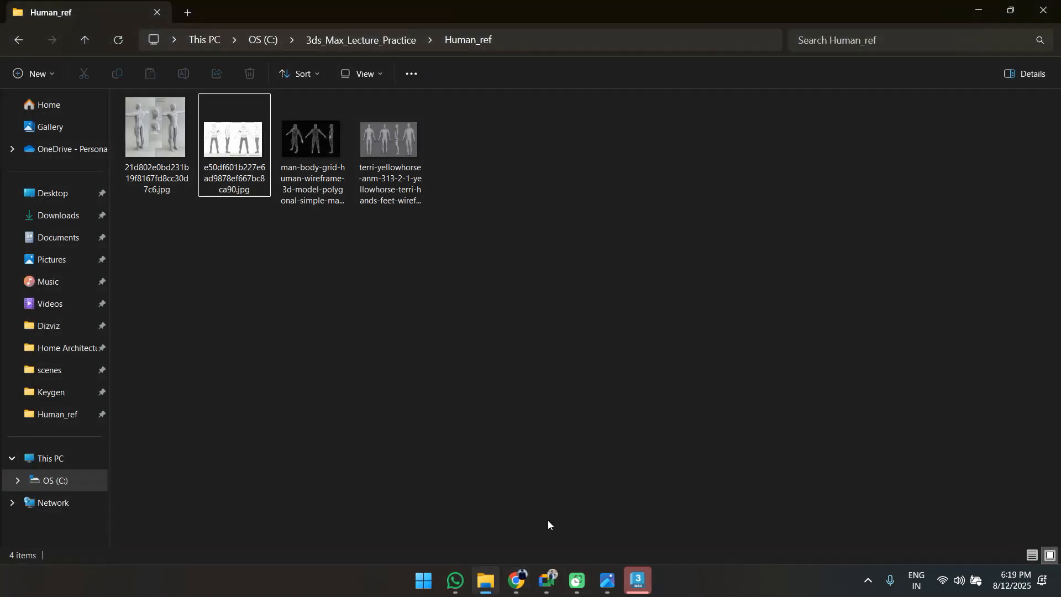
# Relaunch Photoshop and open the recent file Front_View.jpg.
pyautogui.press('super')
pyautogui.write('pho')
pyautogui.press('Return')
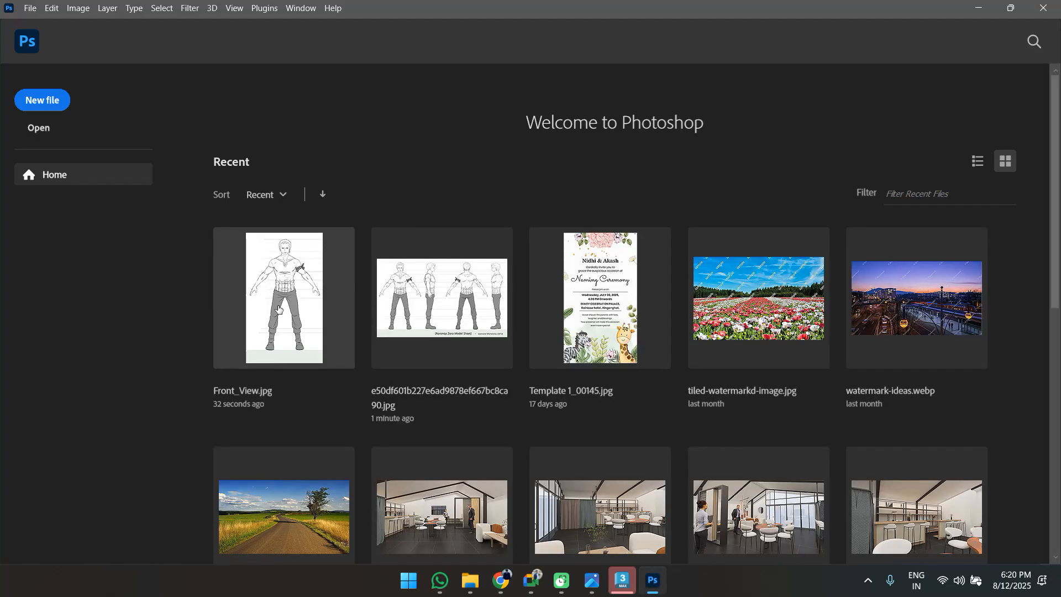
pyautogui.click(279, 309)
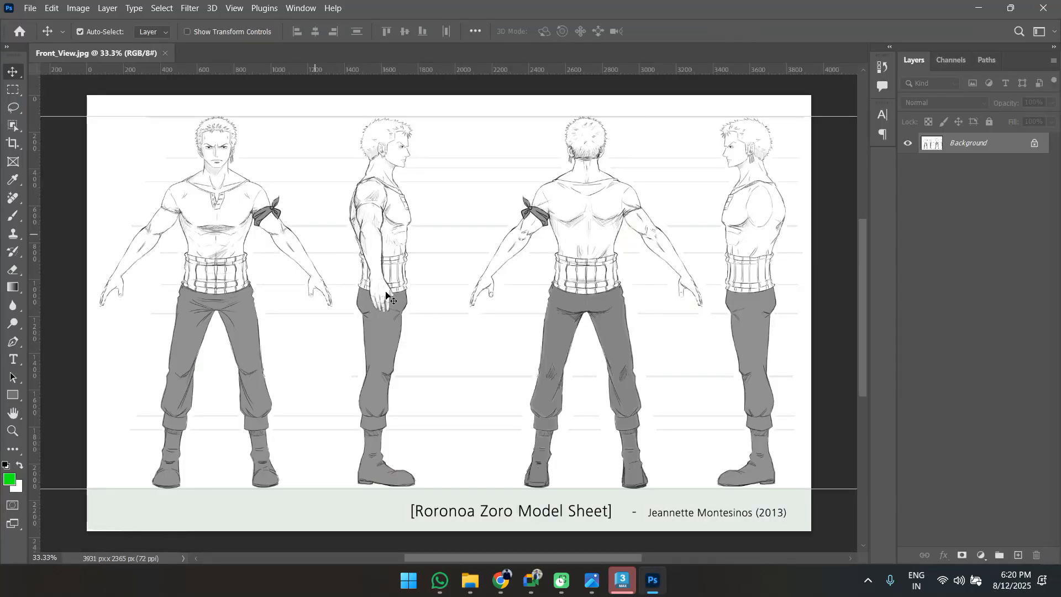
# Crop the model sheet to the side-view figure beside the front view, about 657 px wide at full height.
pyautogui.press('c')
pyautogui.moveTo(86, 320); pyautogui.dragTo(208, 327)
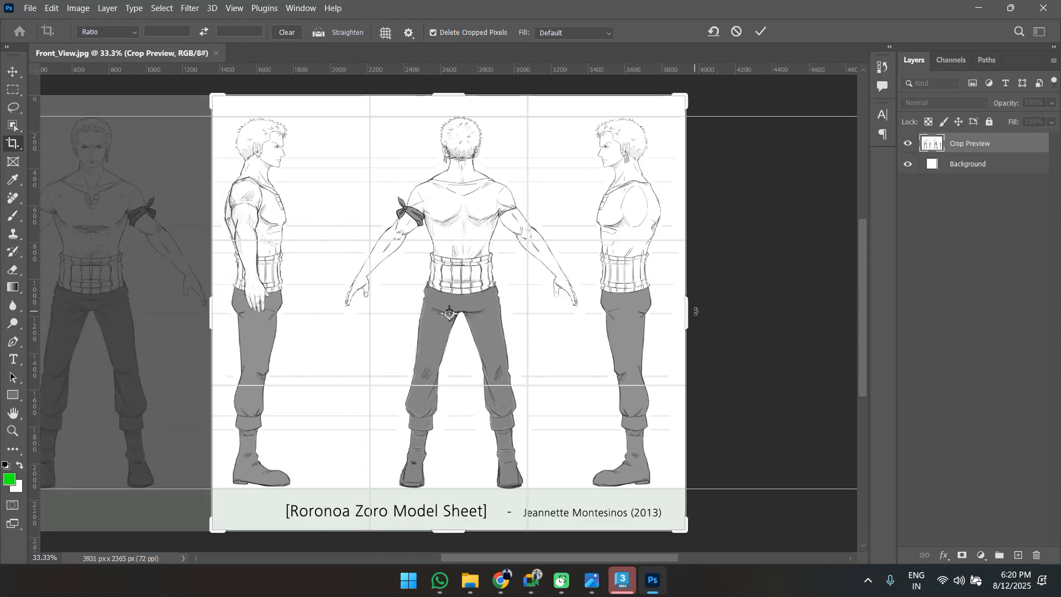
pyautogui.moveTo(690, 313); pyautogui.dragTo(512, 333)
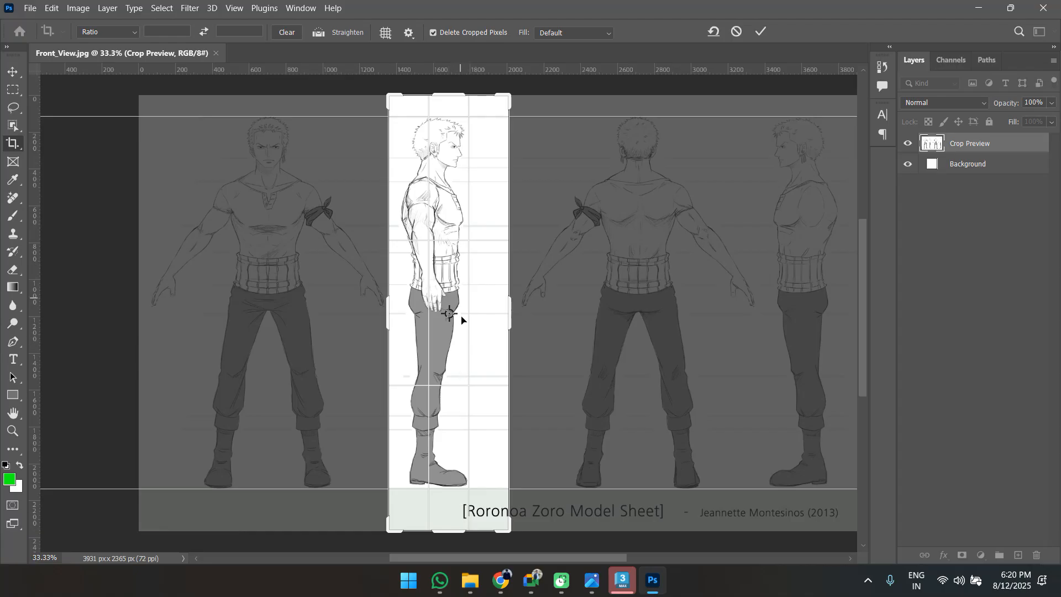
pyautogui.press('Return')
# Save the side-view crop as Left_View.jpg in the Human_ref folder, accepting the JPEG options.
pyautogui.hotkey('ctrl', 'shift', 's')
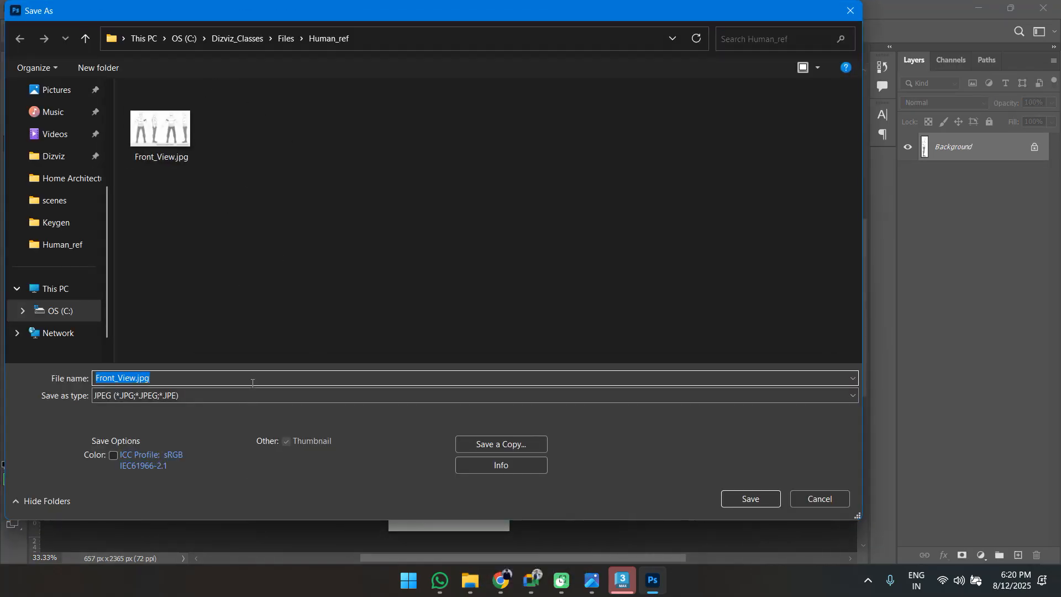
pyautogui.click(114, 378)
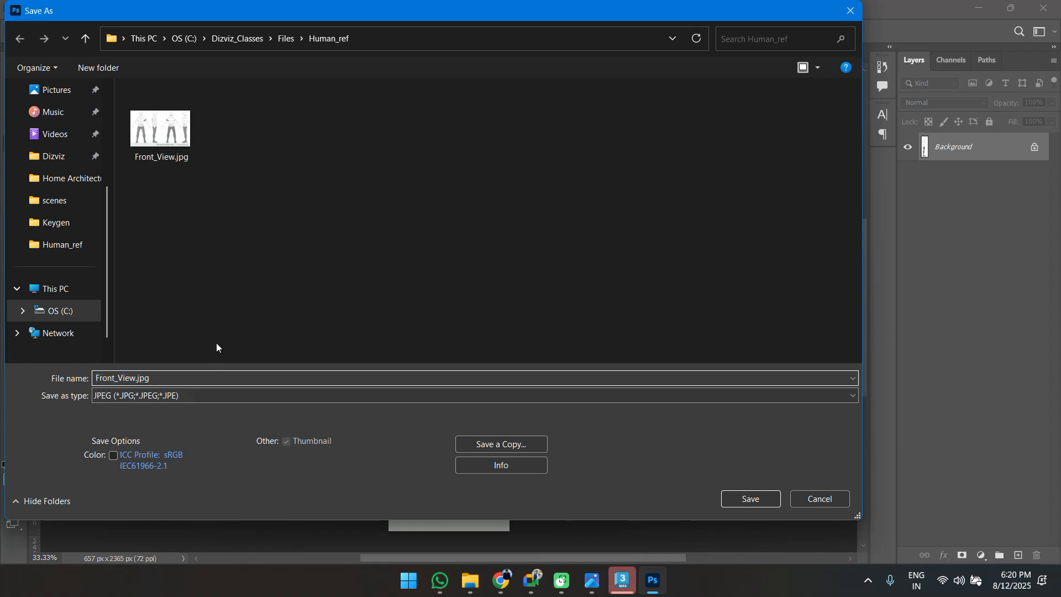
pyautogui.hotkey('shift', 'Left')
pyautogui.hotkey('shift', 'Left')
pyautogui.hotkey('shift', 'Left')
pyautogui.hotkey('shift', 'Left')
pyautogui.hotkey('shift', 'Left')
pyautogui.write('Left')
pyautogui.click(748, 496)
pyautogui.click(630, 148)
# Close the Left_View.jpg document and quit Photoshop.
pyautogui.press('c')
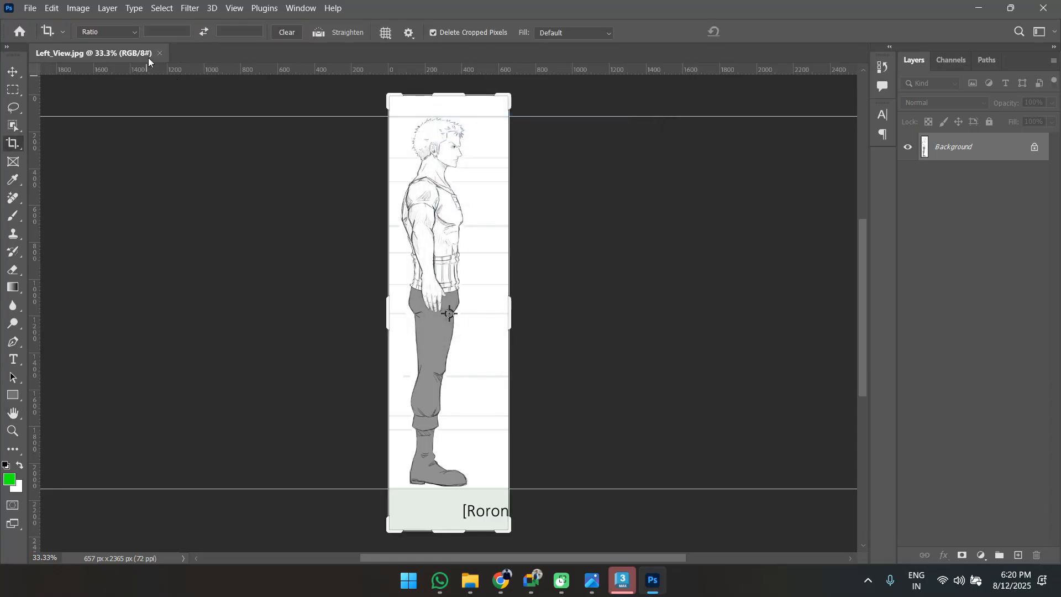
pyautogui.click(160, 53)
pyautogui.click(1048, 5)
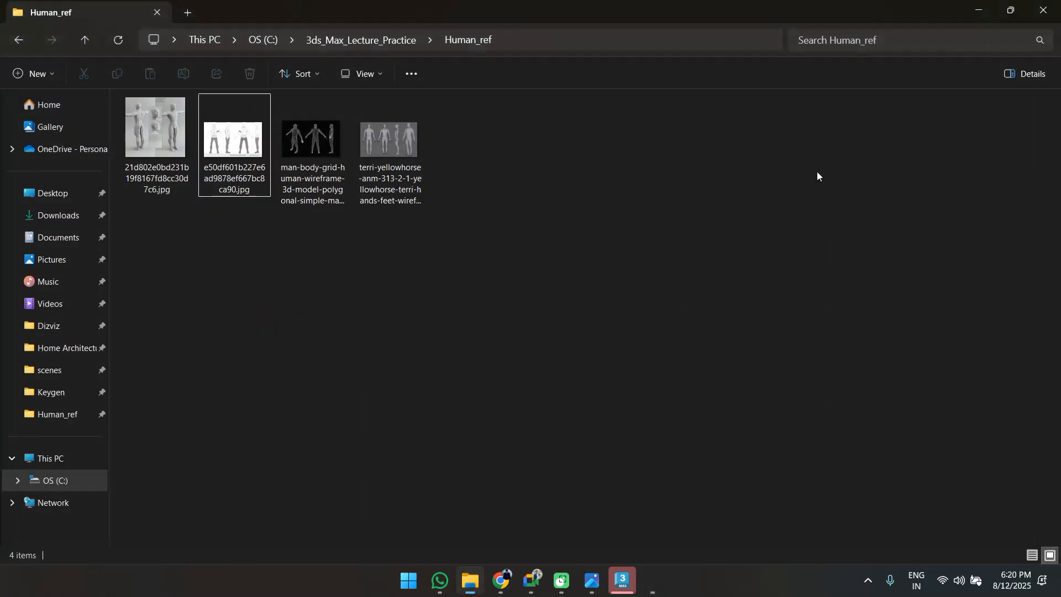
# Open the Dizviz_Classes folder on drive C in File Explorer, and switch to 3ds Max 2025.
pyautogui.click(261, 40)
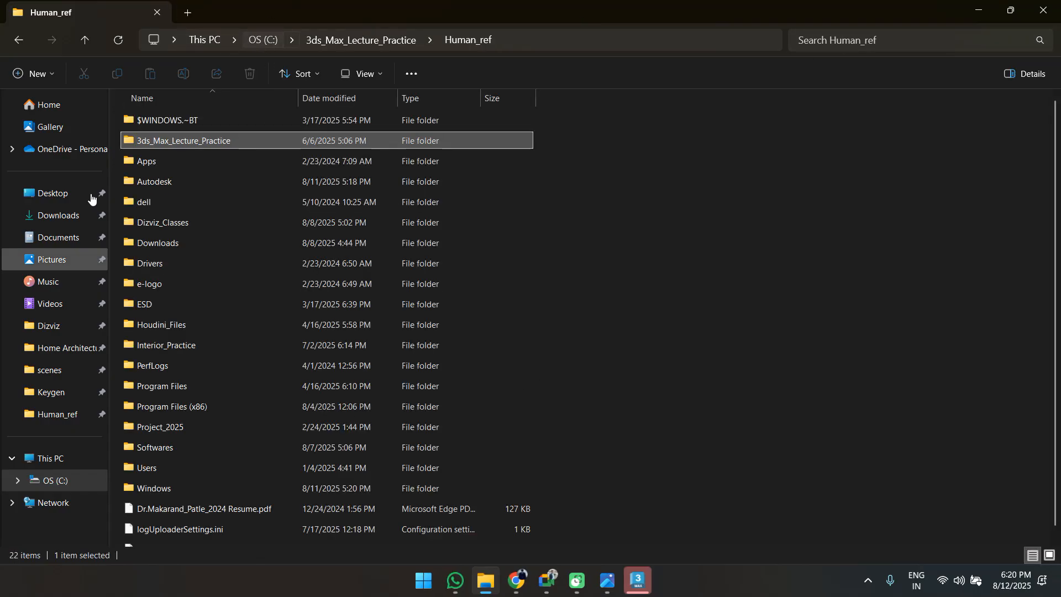
pyautogui.doubleClick(196, 223)
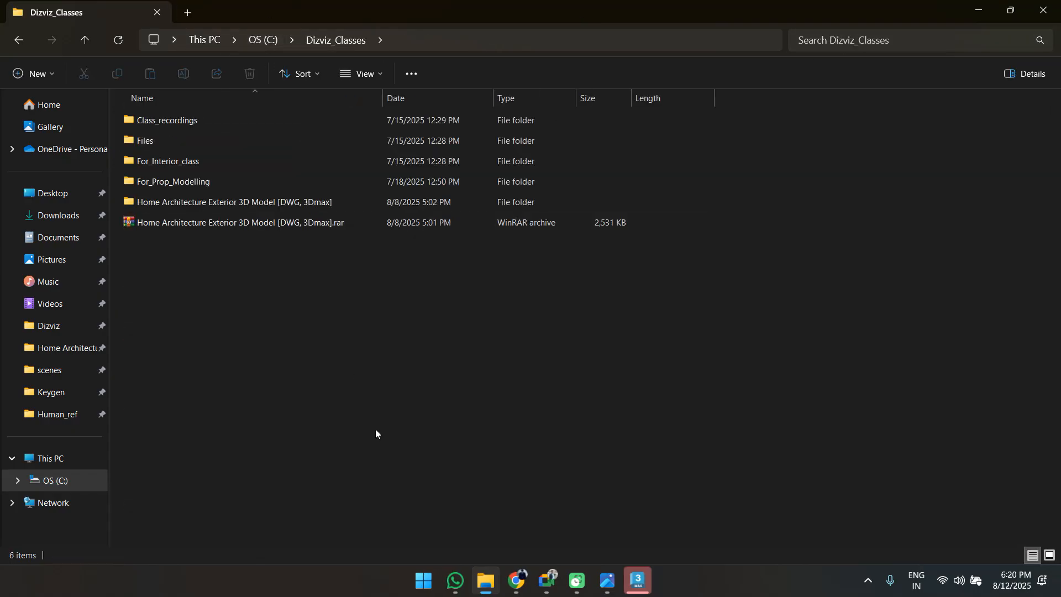
pyautogui.click(646, 589)
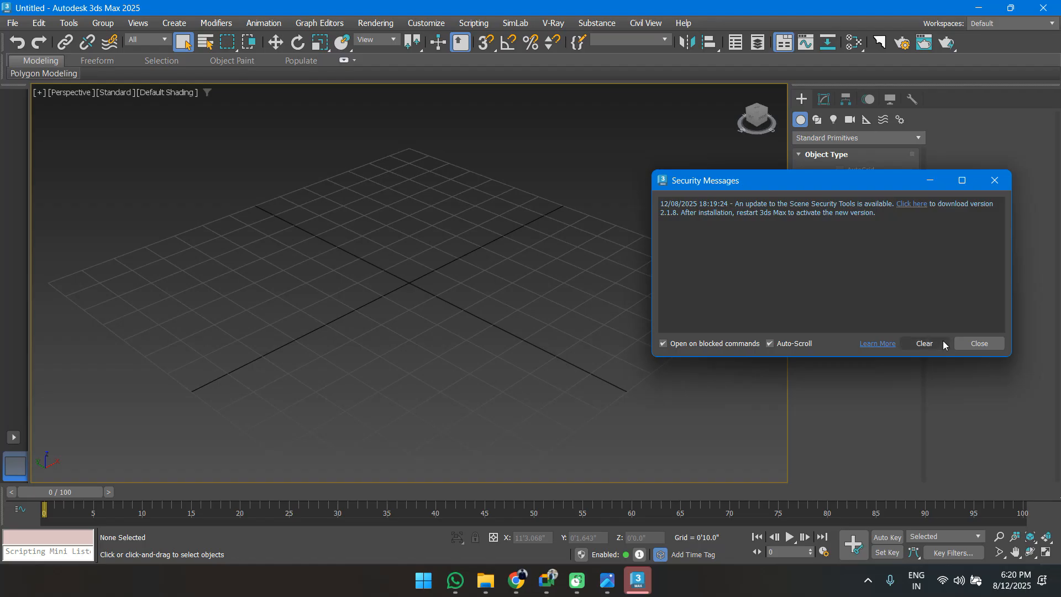
# Dismiss the security messages and create a default project in a new Organic_Modelling folder inside C:\Dizviz_Classes\Files.
pyautogui.click(967, 341)
pyautogui.click(13, 22)
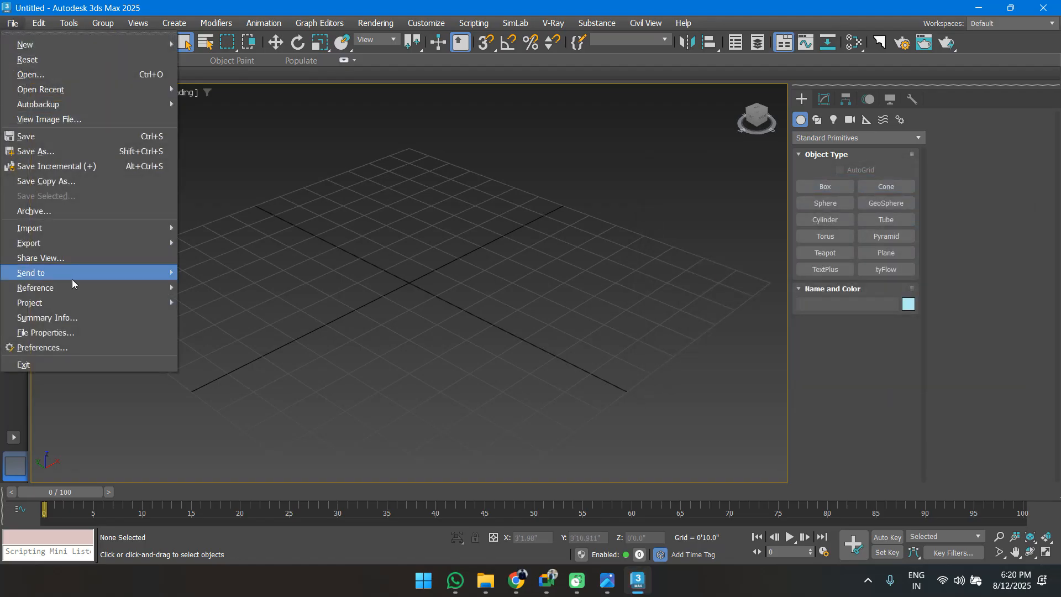
pyautogui.moveTo(71, 303)
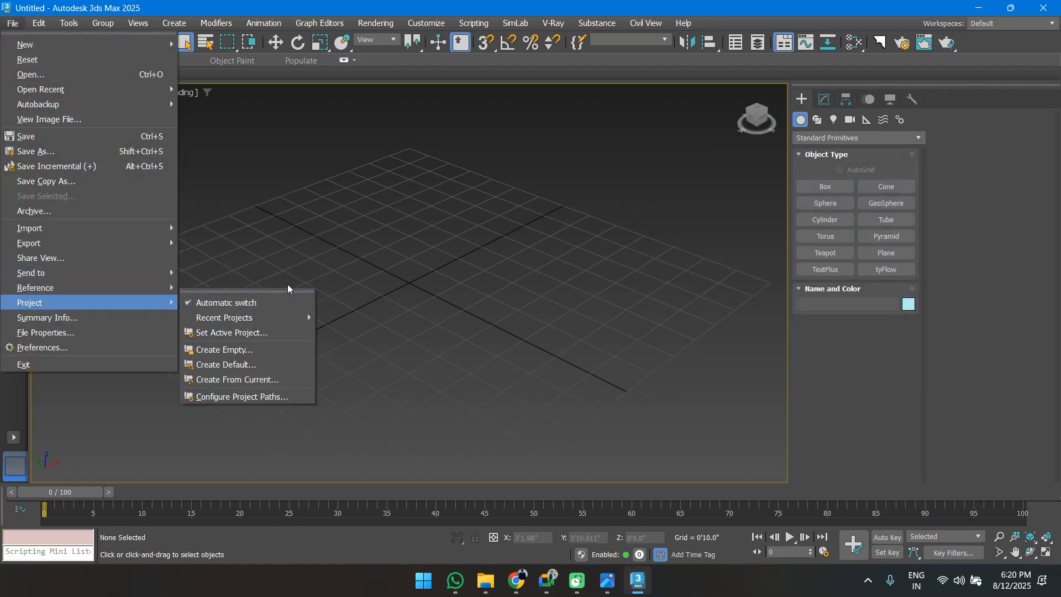
pyautogui.click(253, 369)
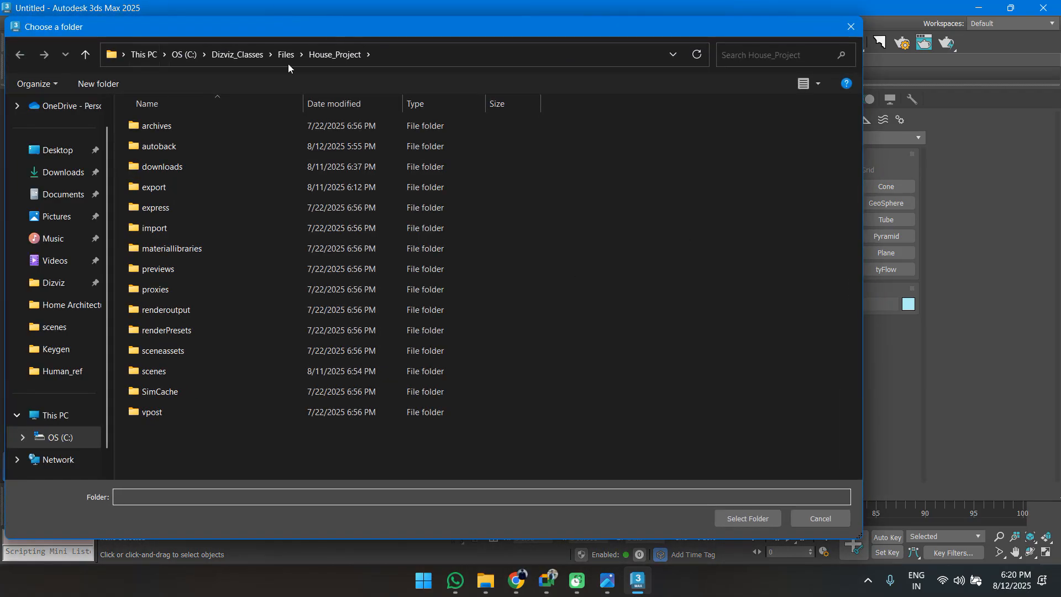
pyautogui.click(285, 55)
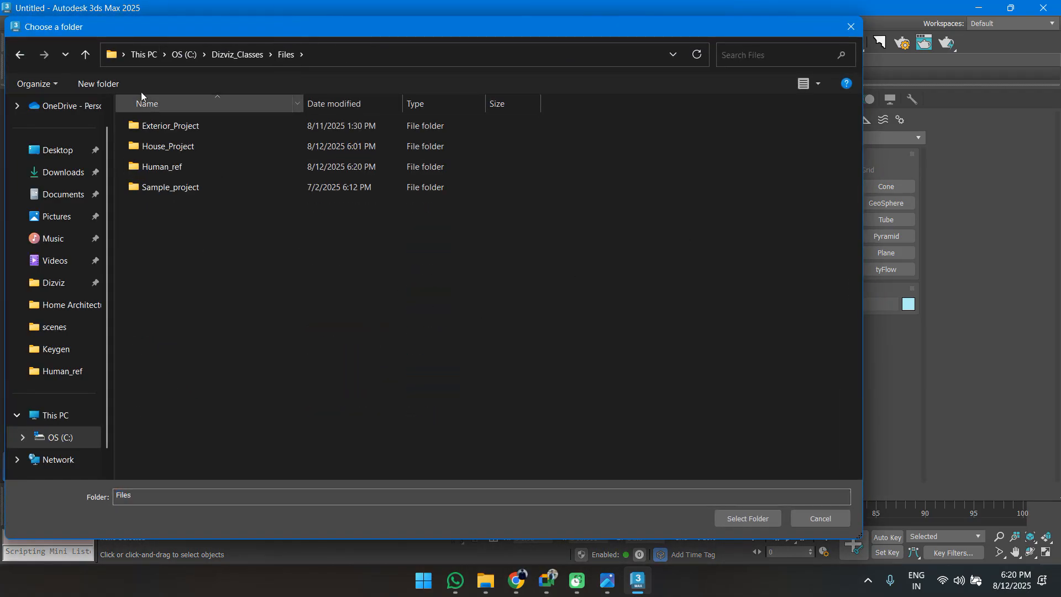
pyautogui.write('O')
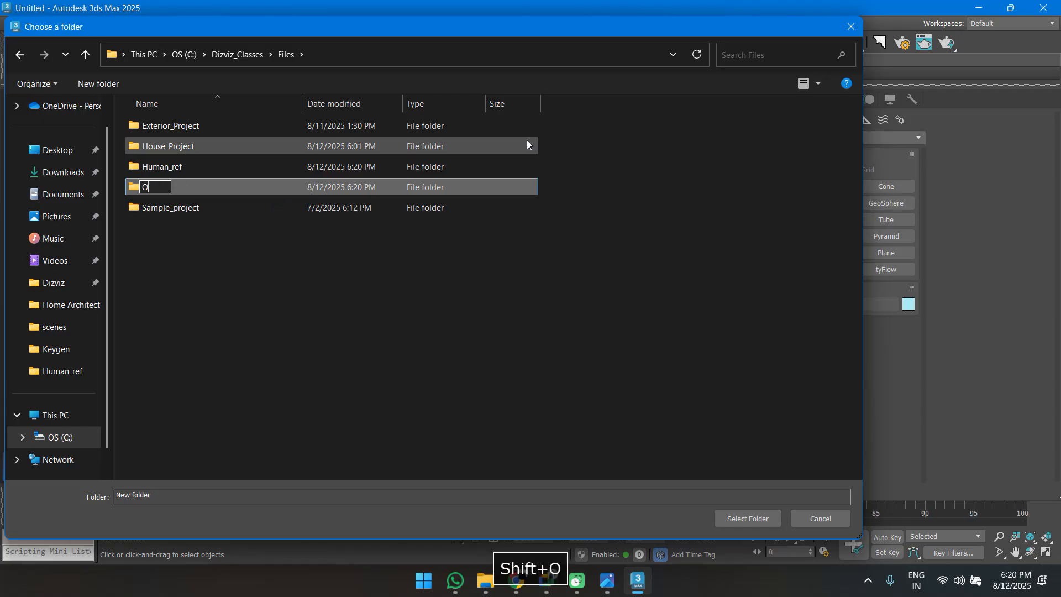
pyautogui.write('rganic_')
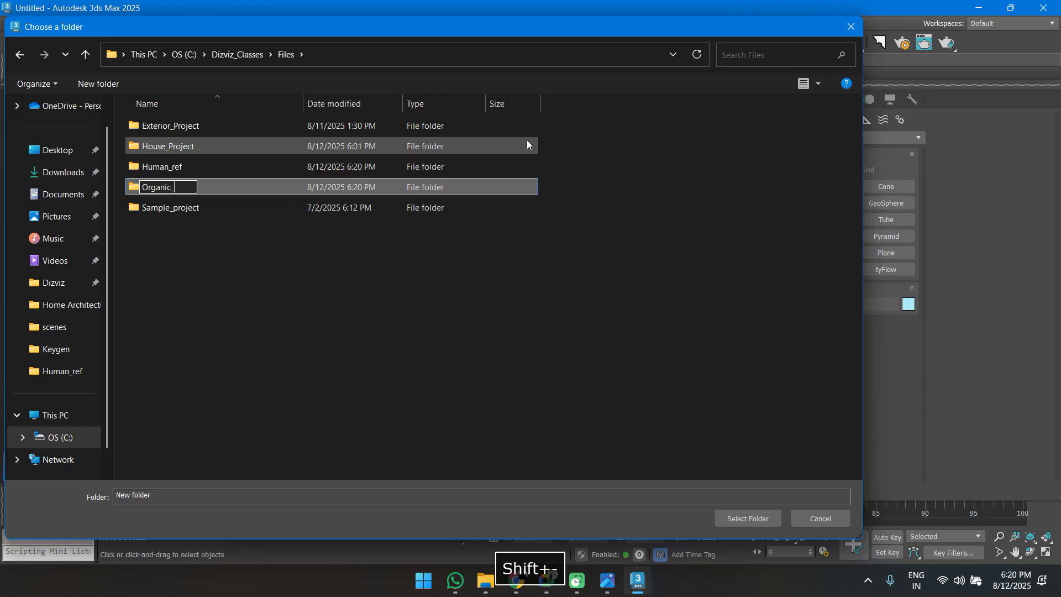
pyautogui.write('Modelling')
pyautogui.press('Return')
pyautogui.press('Return')
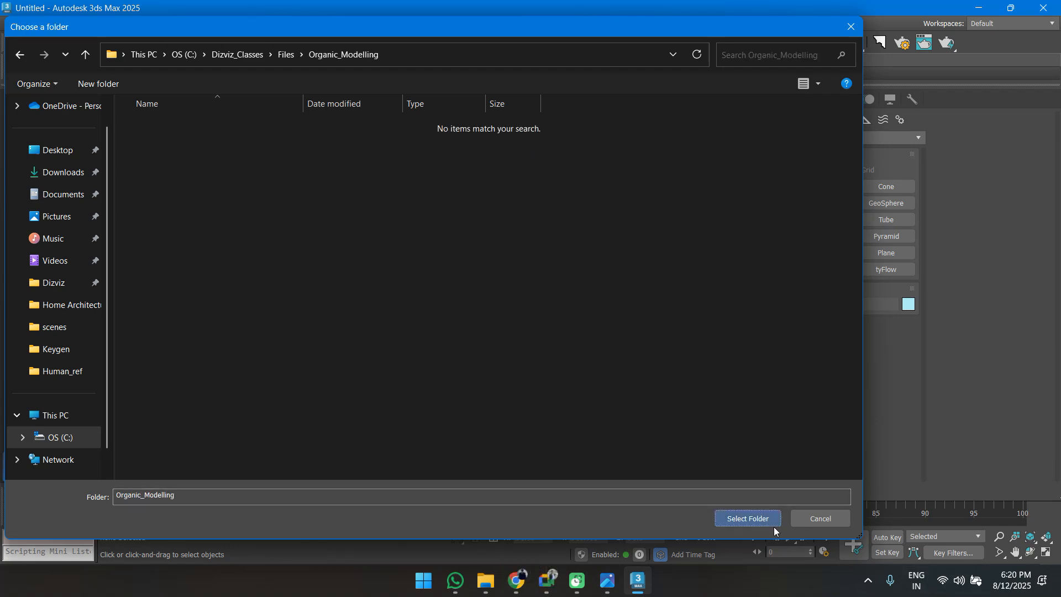
pyautogui.click(768, 519)
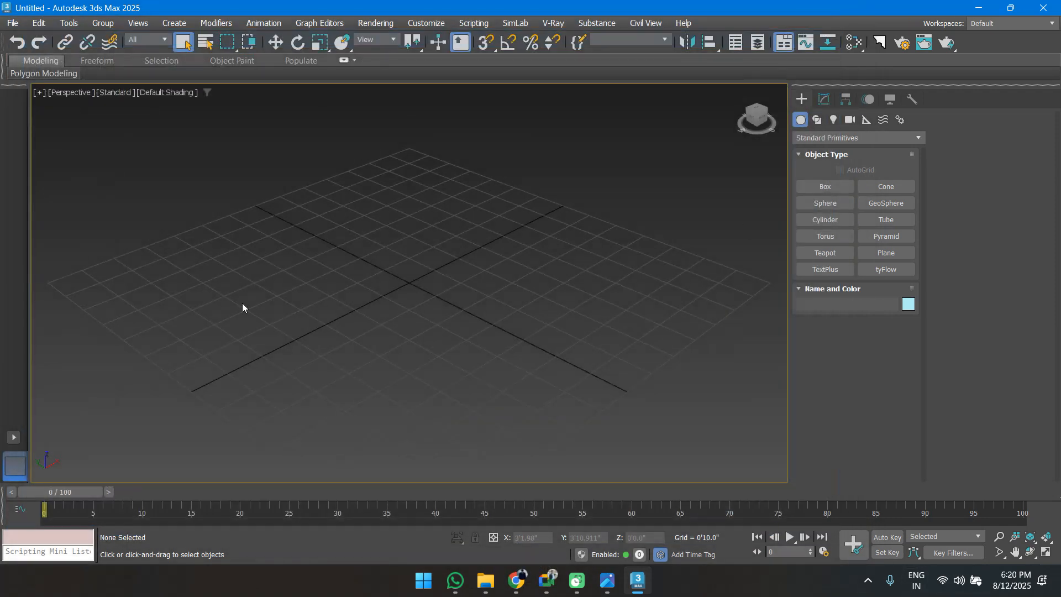
# In File Explorer, go to the Human_ref folder inside Files and check the Front_View.jpg image, closing the viewer again.
pyautogui.click(485, 580)
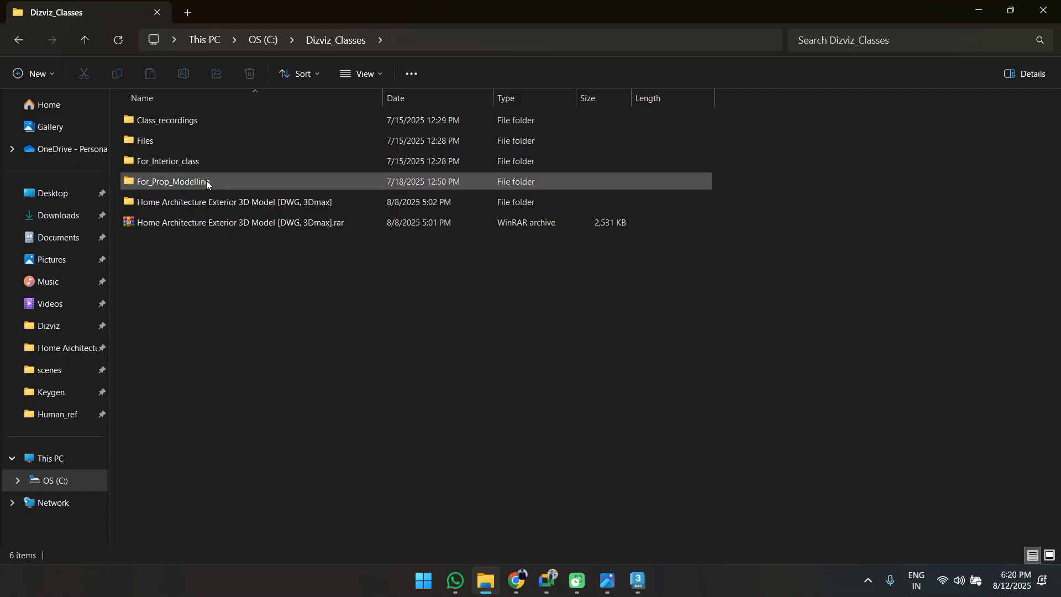
pyautogui.doubleClick(181, 139)
pyautogui.click(152, 167)
pyautogui.doubleClick(152, 166)
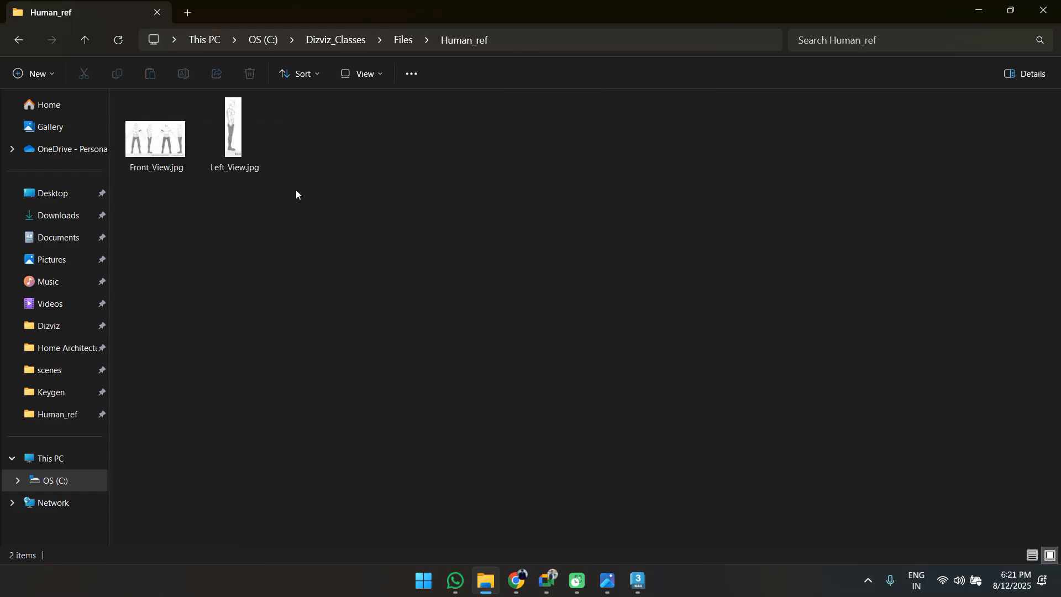
pyautogui.click(177, 145)
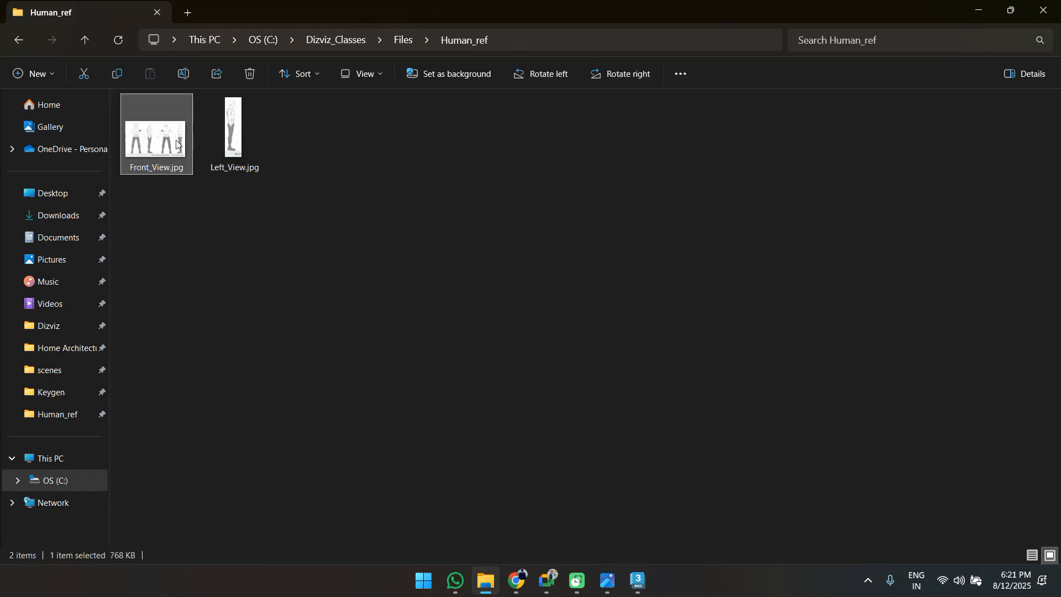
pyautogui.doubleClick(176, 144)
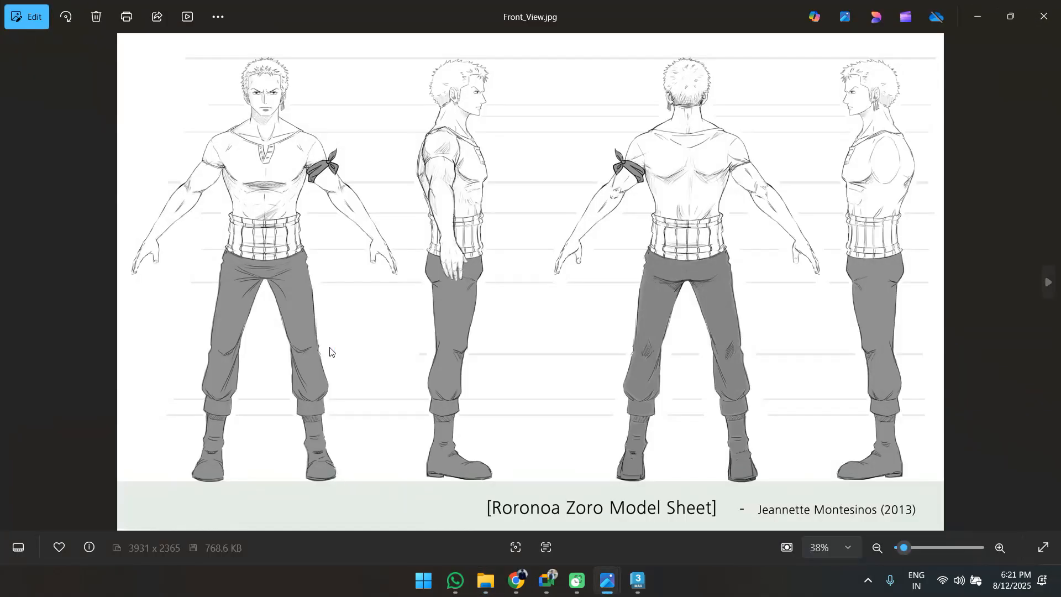
pyautogui.click(1043, 16)
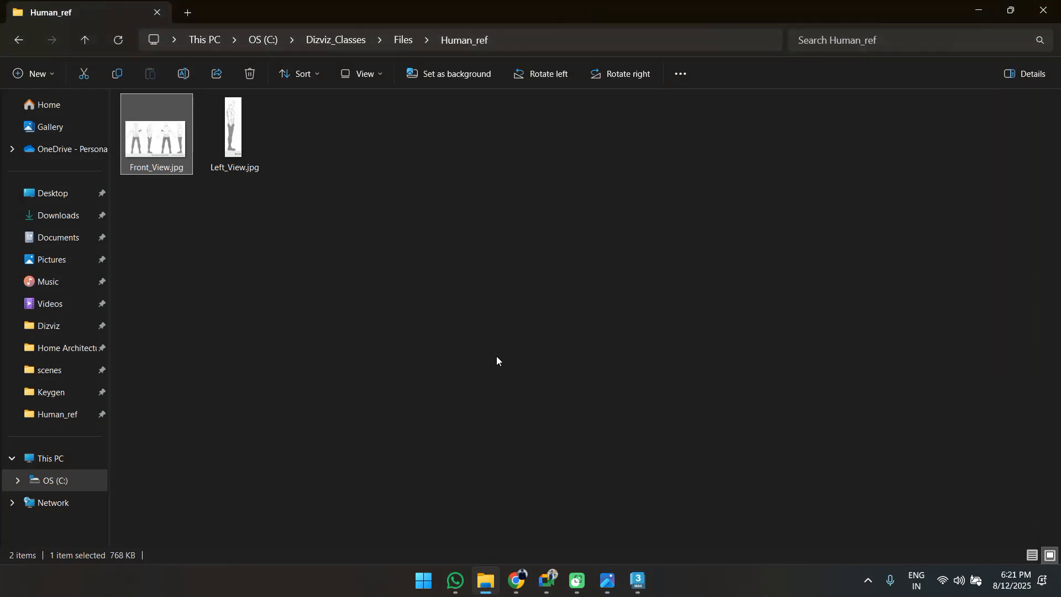
# Launch Photoshop 2023 and open the recent file Front_View.jpg.
pyautogui.click(187, 125)
pyautogui.moveTo(186, 140); pyautogui.dragTo(314, 279)
pyautogui.press('super')
pyautogui.write('phop')
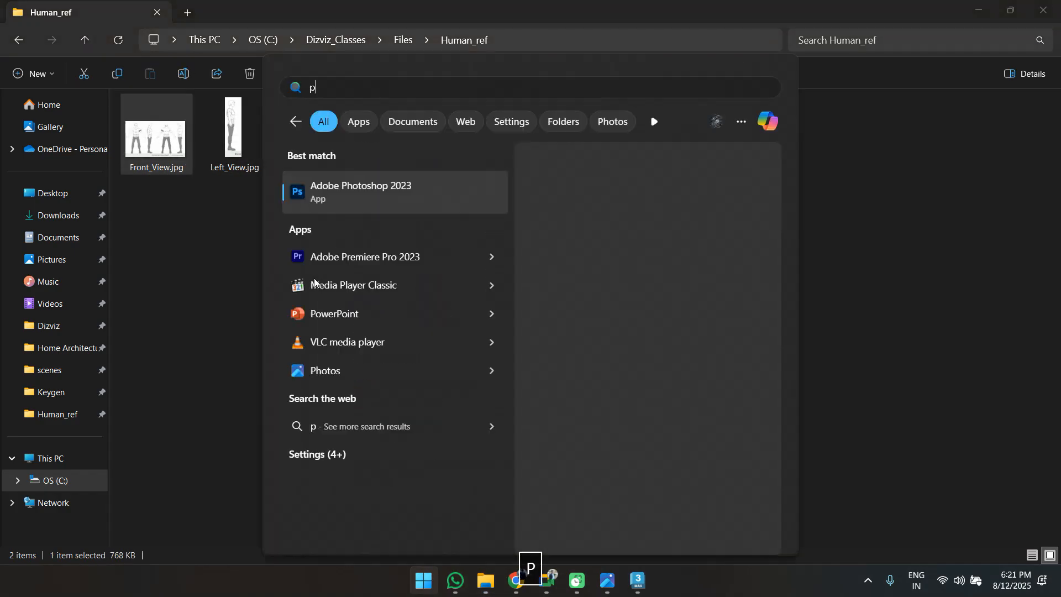
pyautogui.press('BackSpace')
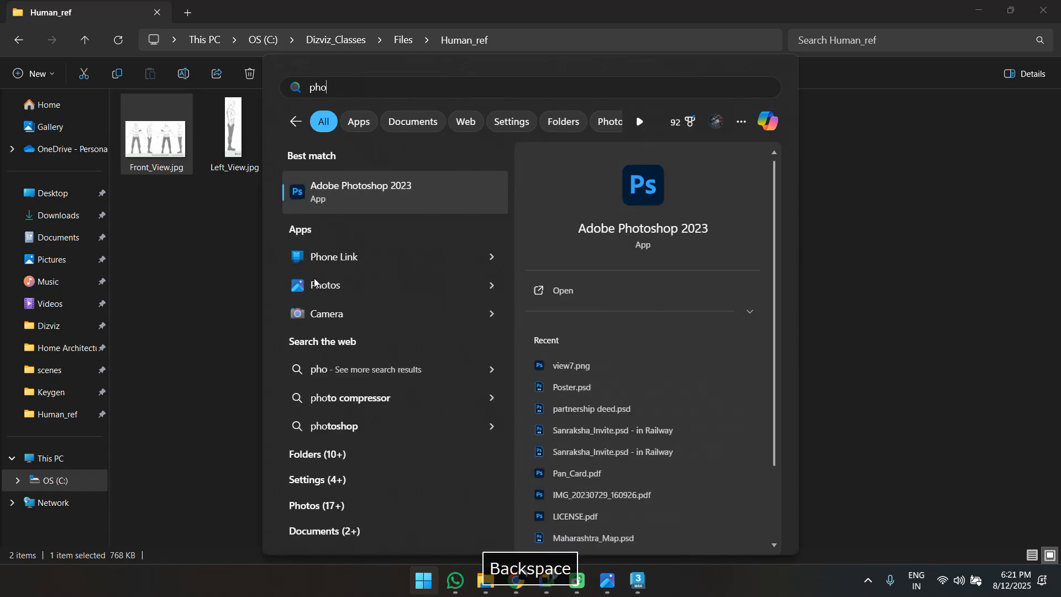
pyautogui.press('Return')
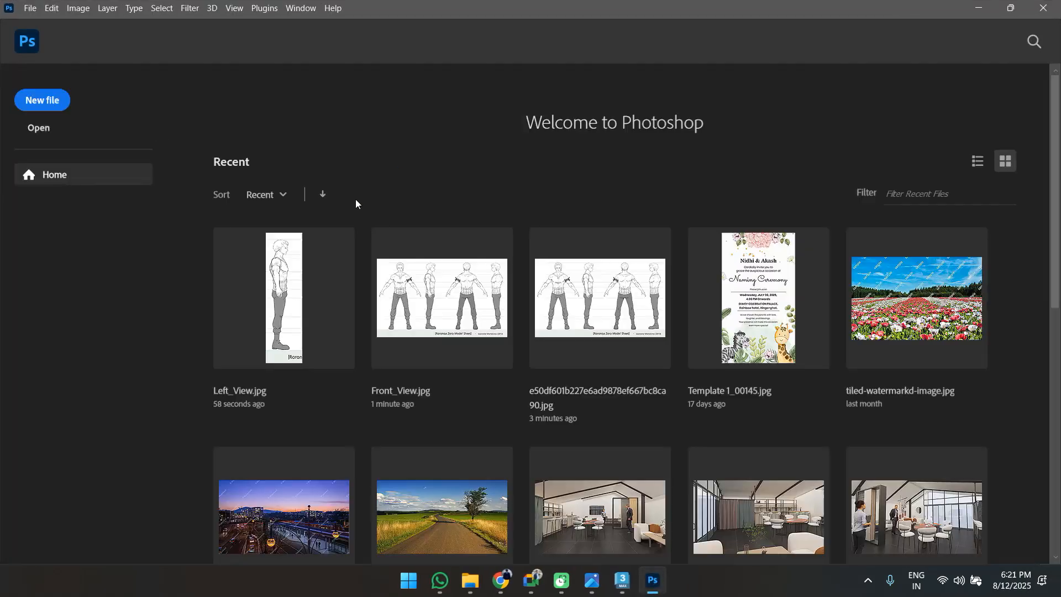
pyautogui.click(374, 305)
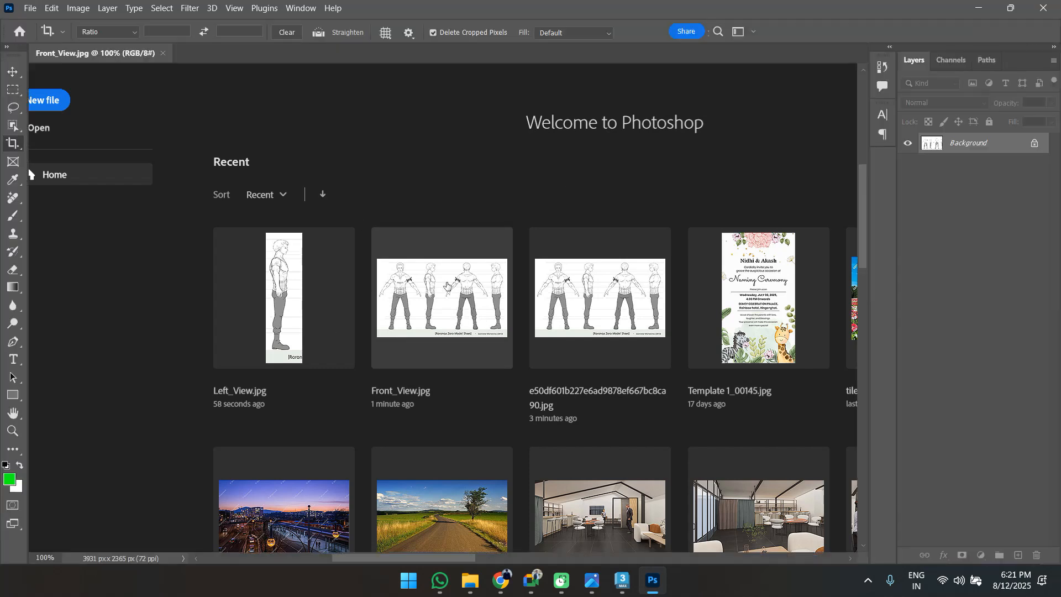
pyautogui.click(813, 312)
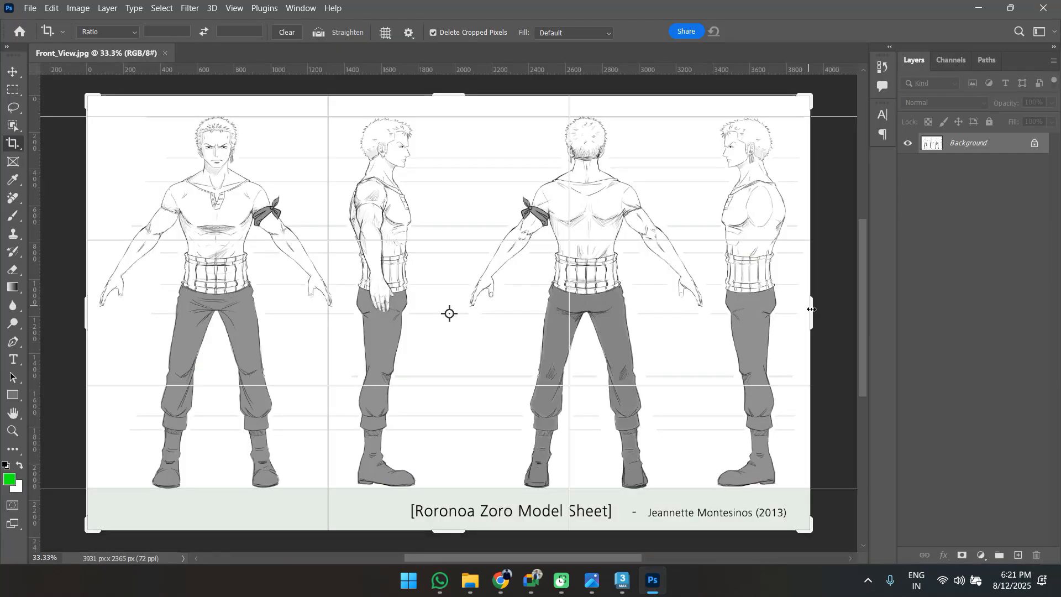
# Crop the model sheet to the front-facing figure only, about 1400 px wide at the full 2365 px height.
pyautogui.moveTo(810, 312); pyautogui.dragTo(580, 310)
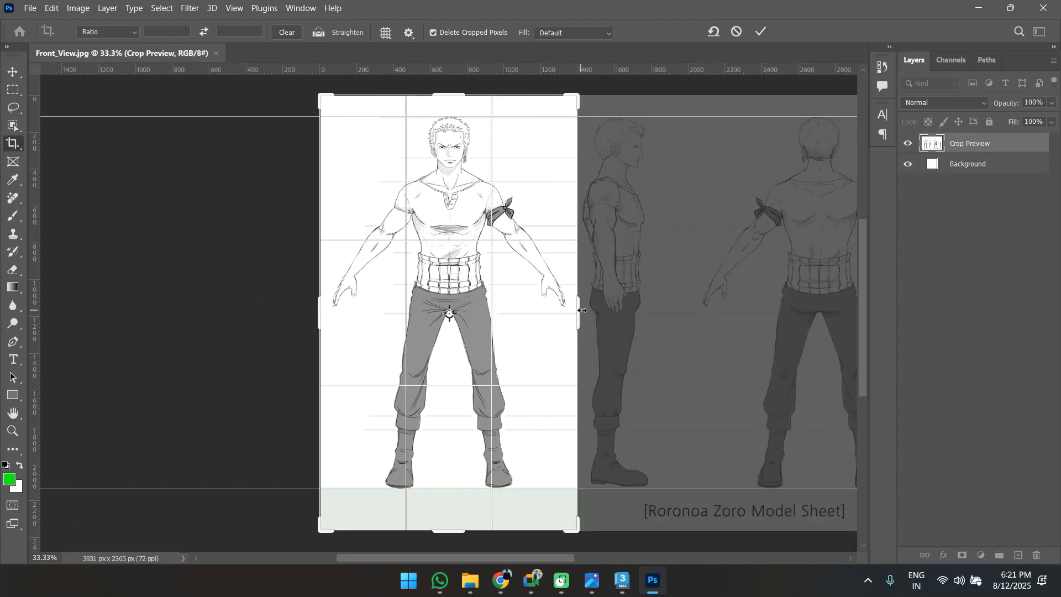
pyautogui.press('Return')
pyautogui.press('v')
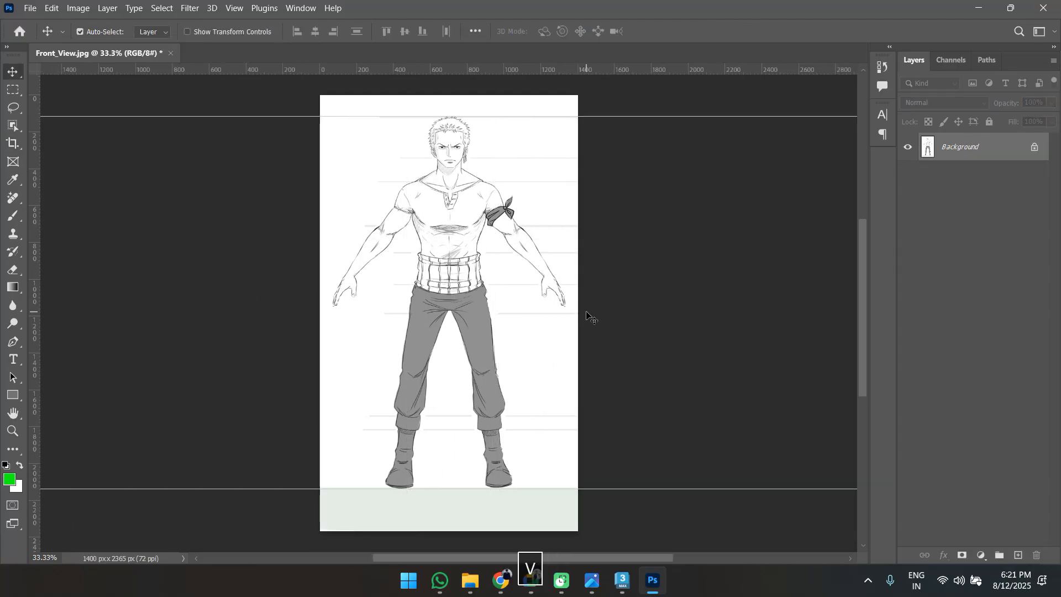
# Save the crop over Front_View.jpg in the Human_ref folder, accepting JPEG quality 12 and the Progressive format.
pyautogui.hotkey('ctrl', 'shift', 's')
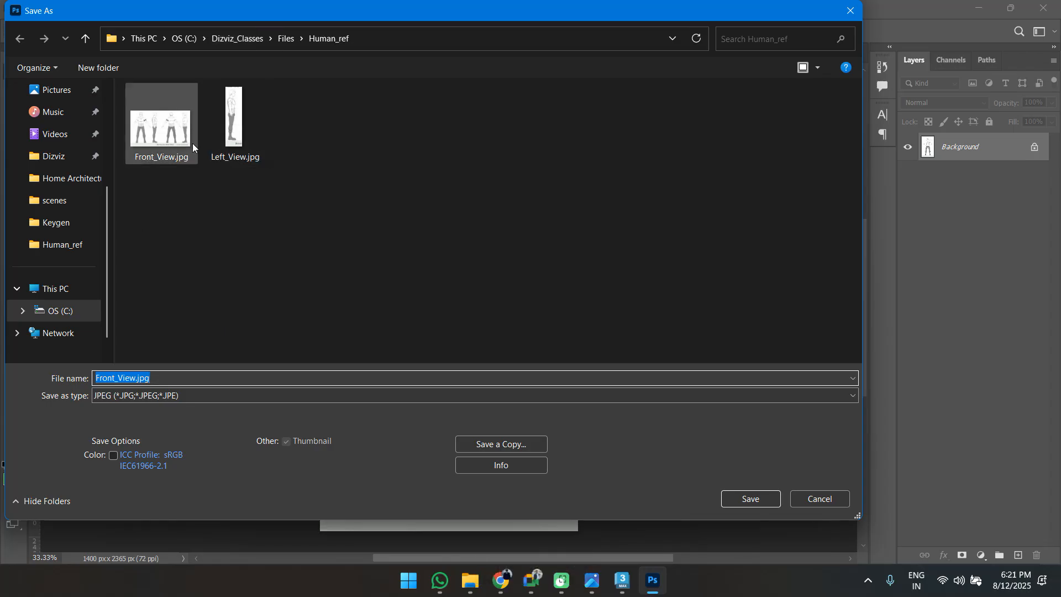
pyautogui.click(175, 147)
pyautogui.click(767, 494)
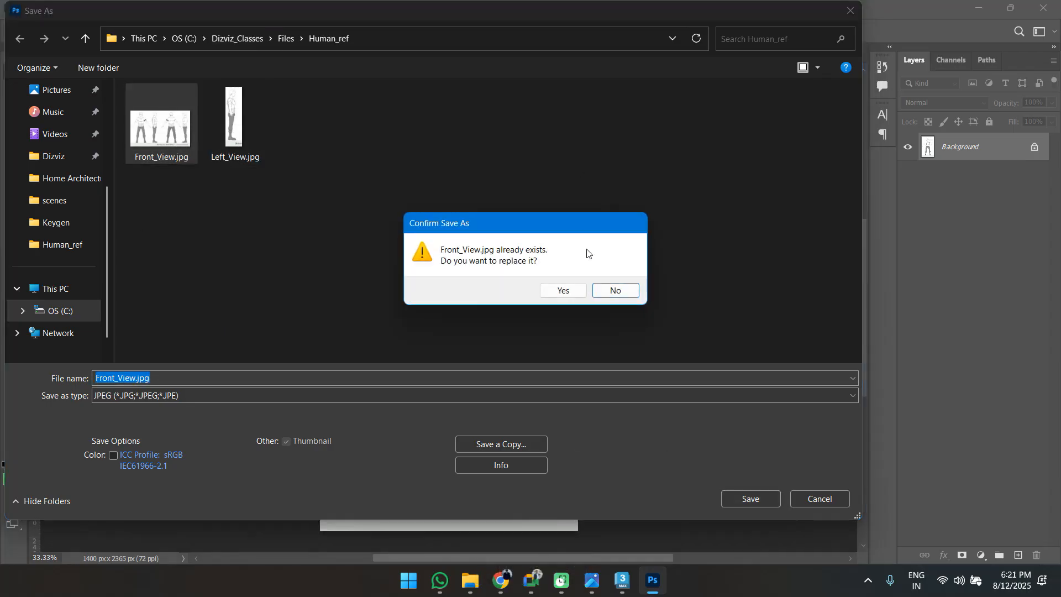
pyautogui.click(561, 289)
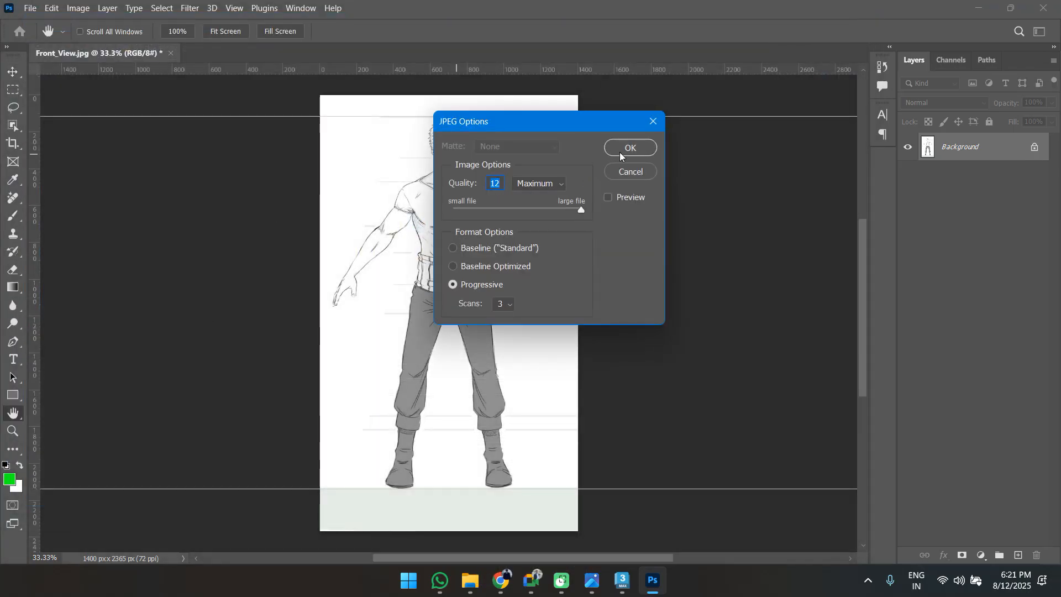
pyautogui.click(628, 148)
# Copy Left_View.jpg and Front_View.jpg from Human_ref into the downloads folder of the Organic_Modelling project.
pyautogui.click(470, 580)
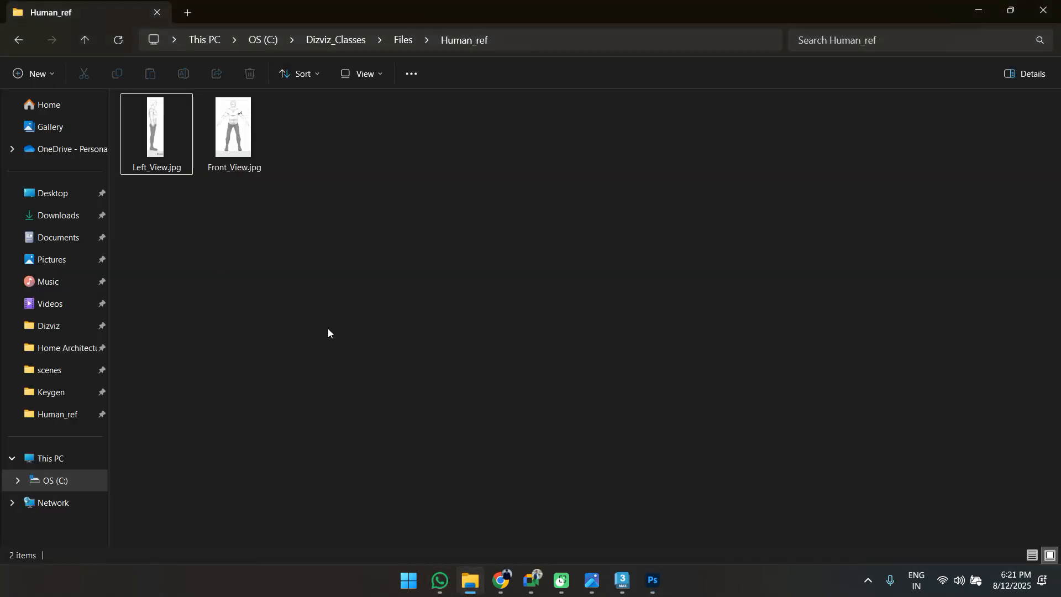
pyautogui.moveTo(299, 254); pyautogui.dragTo(207, 170)
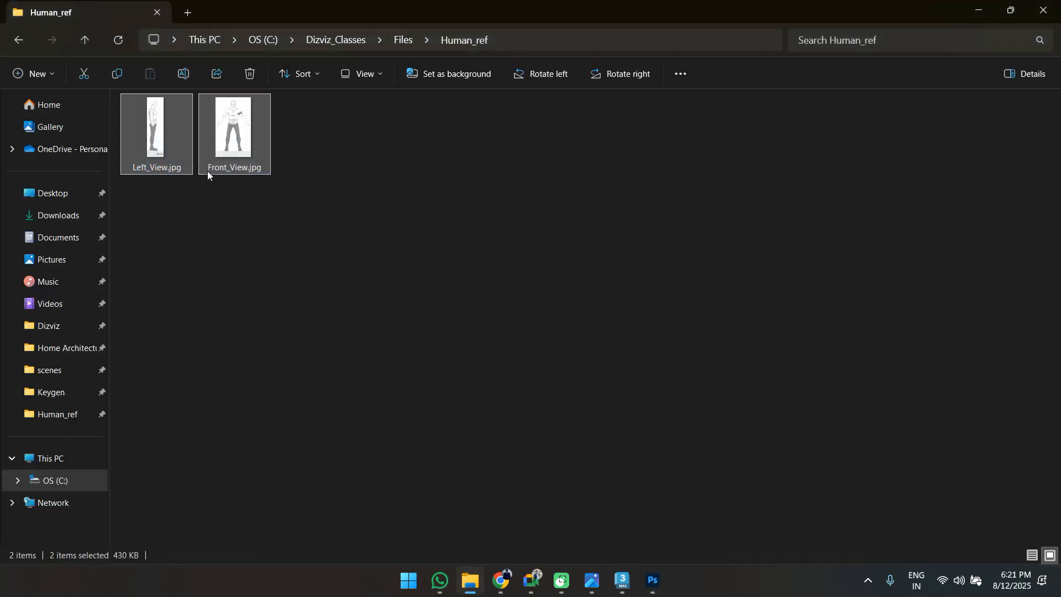
pyautogui.hotkey('ctrl', 'c')
pyautogui.click(404, 40)
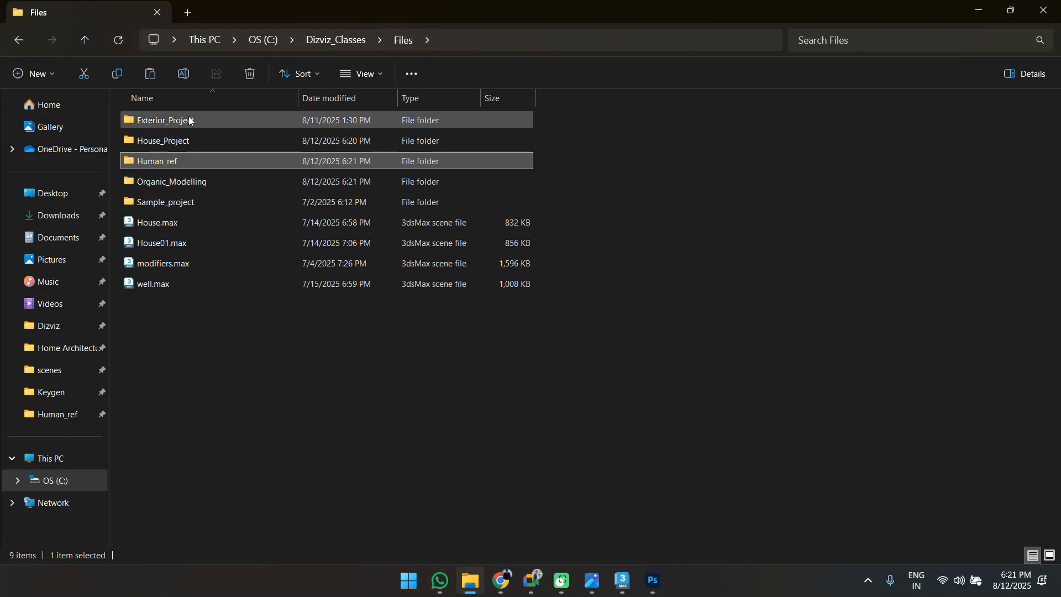
pyautogui.doubleClick(183, 181)
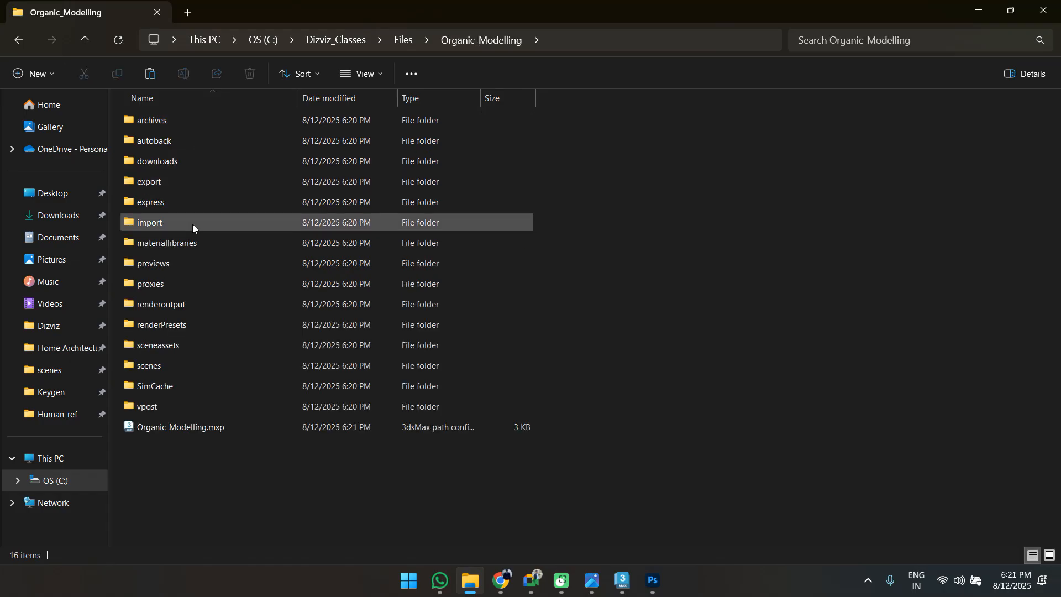
pyautogui.doubleClick(198, 164)
pyautogui.hotkey('ctrl', 'v')
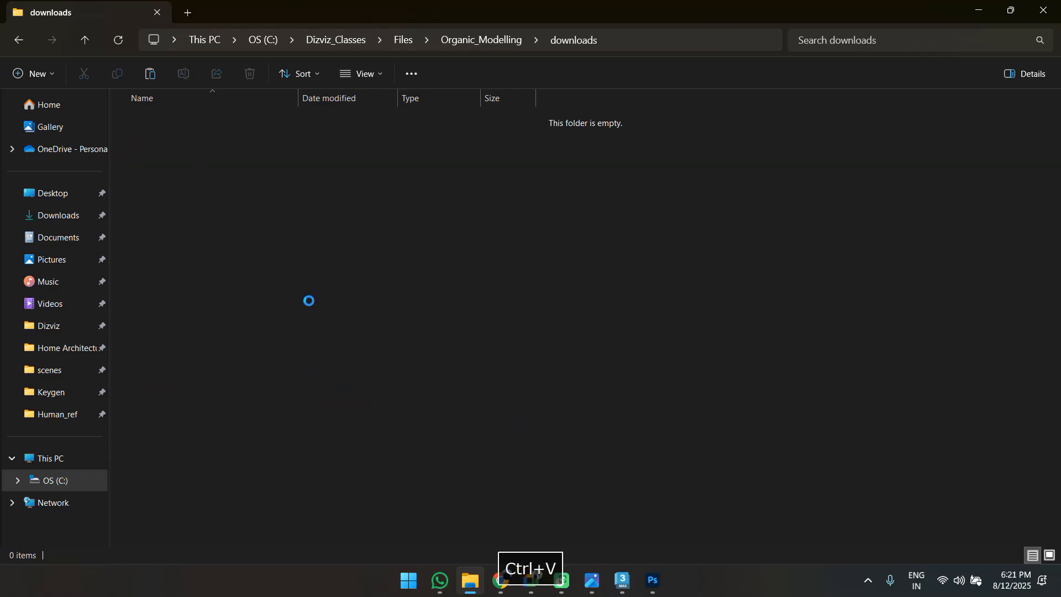
pyautogui.click(348, 301)
# Copy the path of the Organic_Modelling downloads folder and switch to 3ds Max.
pyautogui.hotkey('alt', 'd')
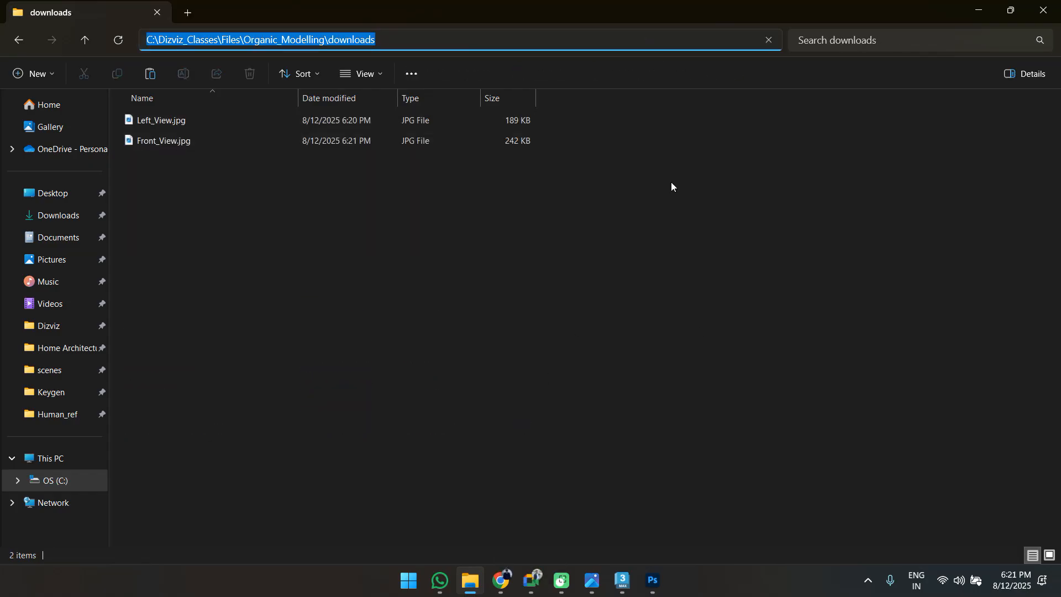
pyautogui.hotkey('ctrl', 'c')
pyautogui.click(622, 581)
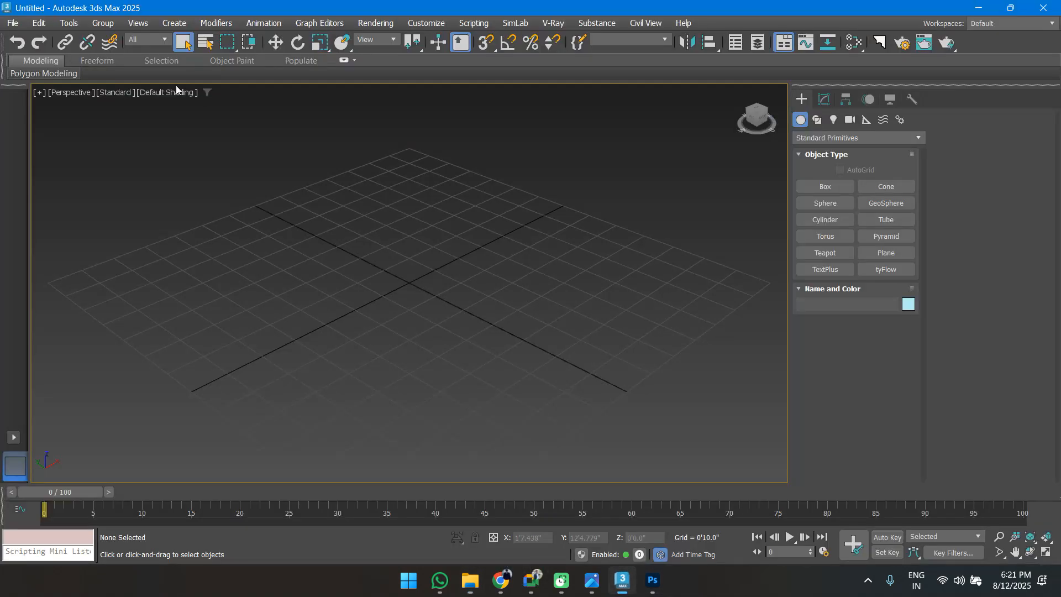
# Create an upright rectangular Plane in the Front view around the grid origin, and return to the Perspective view.
pyautogui.keyDown('alt'); pyautogui.moveTo(381, 301); pyautogui.dragTo(375, 339, button='middle'); pyautogui.keyUp('alt')
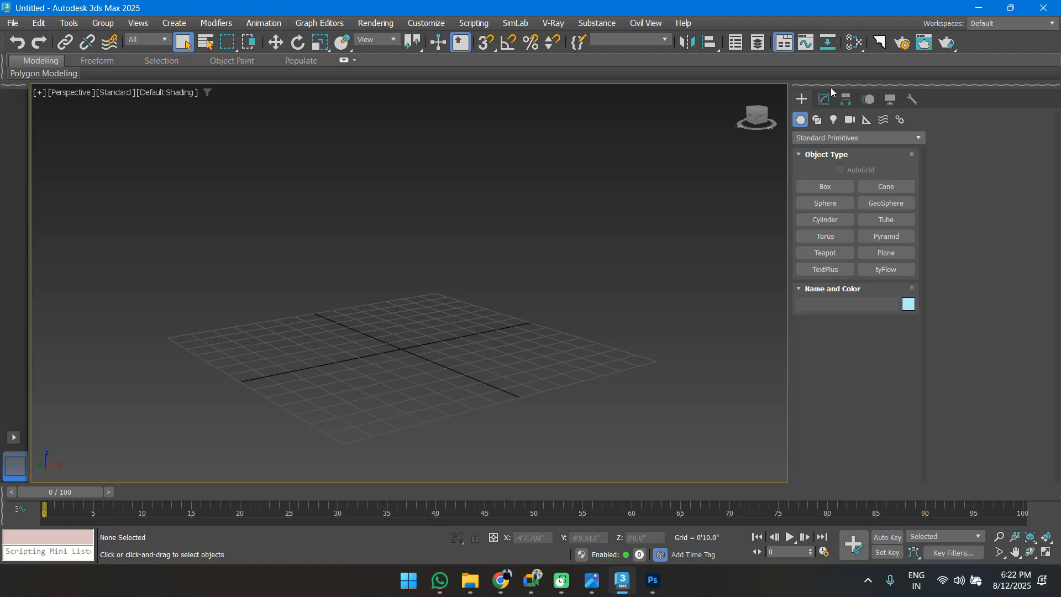
pyautogui.click(883, 253)
pyautogui.keyDown('alt'); pyautogui.moveTo(591, 301); pyautogui.dragTo(558, 299, button='middle'); pyautogui.keyUp('alt')
pyautogui.press('f')
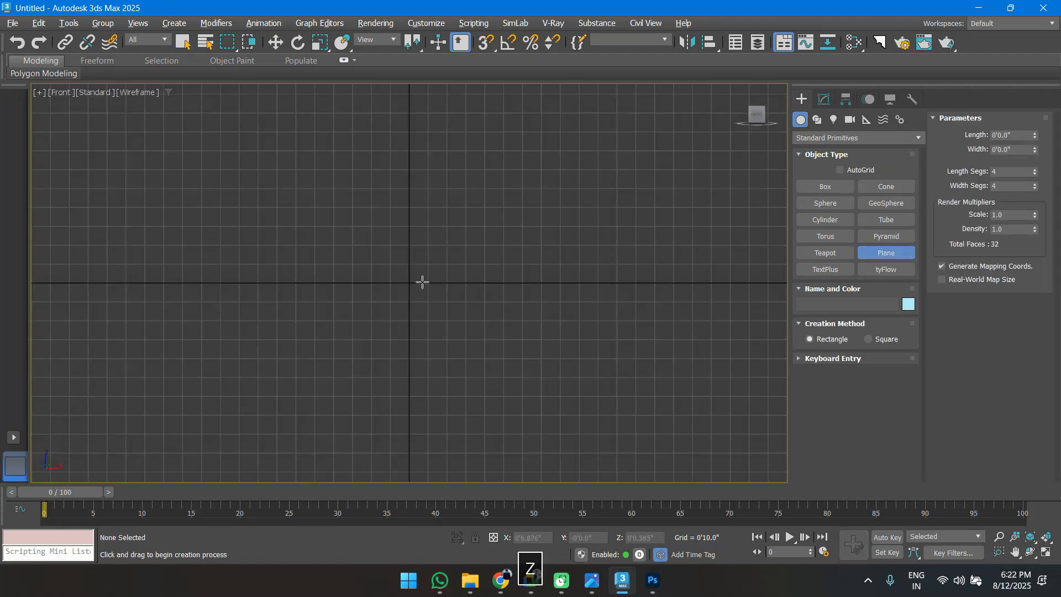
pyautogui.moveTo(339, 119); pyautogui.dragTo(490, 347)
pyautogui.press('p')
pyautogui.scroll(-4, 461, 336)
pyautogui.keyDown('alt'); pyautogui.moveTo(462, 336); pyautogui.dragTo(482, 354, button='middle'); pyautogui.keyUp('alt')
# Switch to Google Meet, admit the waiting participant to the class, and return to 3ds Max.
pyautogui.click(533, 581)
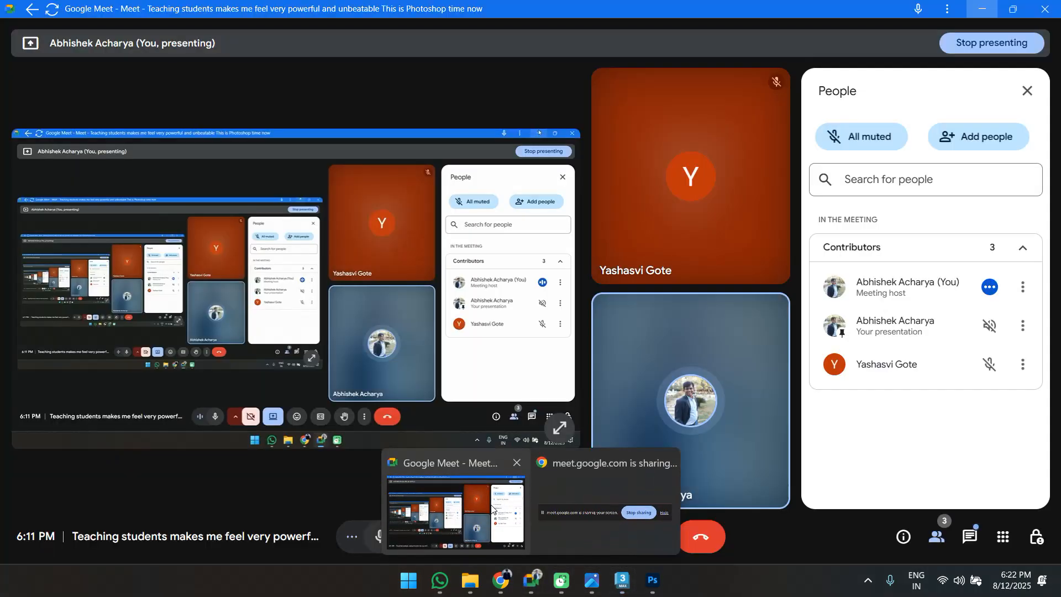
pyautogui.click(968, 326)
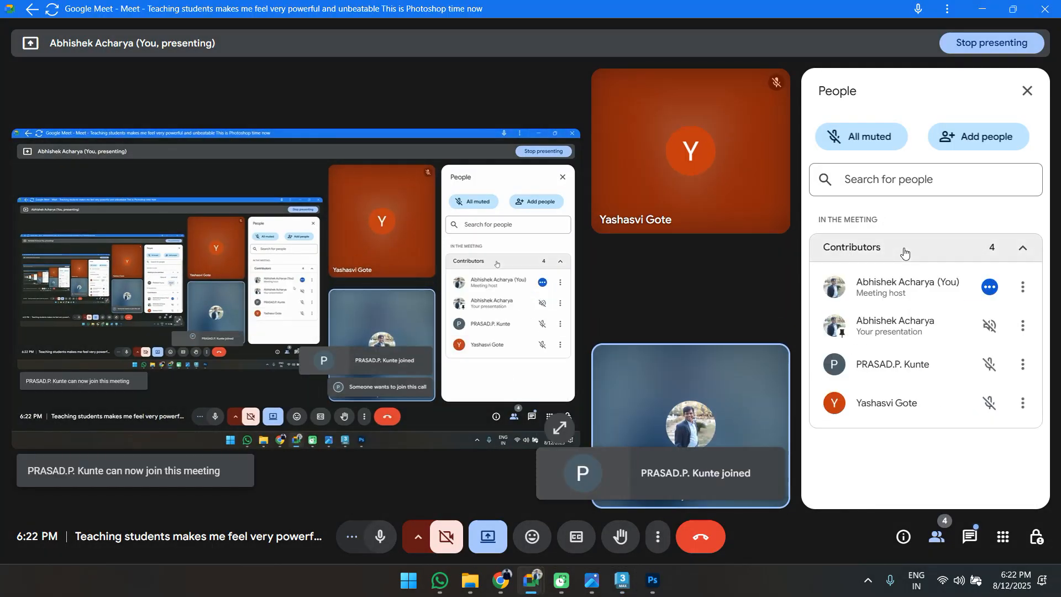
pyautogui.click(984, 9)
# Show edged faces in the Perspective view and reduce the plane's length and width segments to 1 each.
pyautogui.scroll(-2, 409, 325)
pyautogui.keyDown('alt'); pyautogui.moveTo(409, 324); pyautogui.dragTo(442, 312, button='middle'); pyautogui.keyUp('alt')
pyautogui.scroll(2, 443, 313)
pyautogui.scroll(4, 400, 319)
pyautogui.press('w')
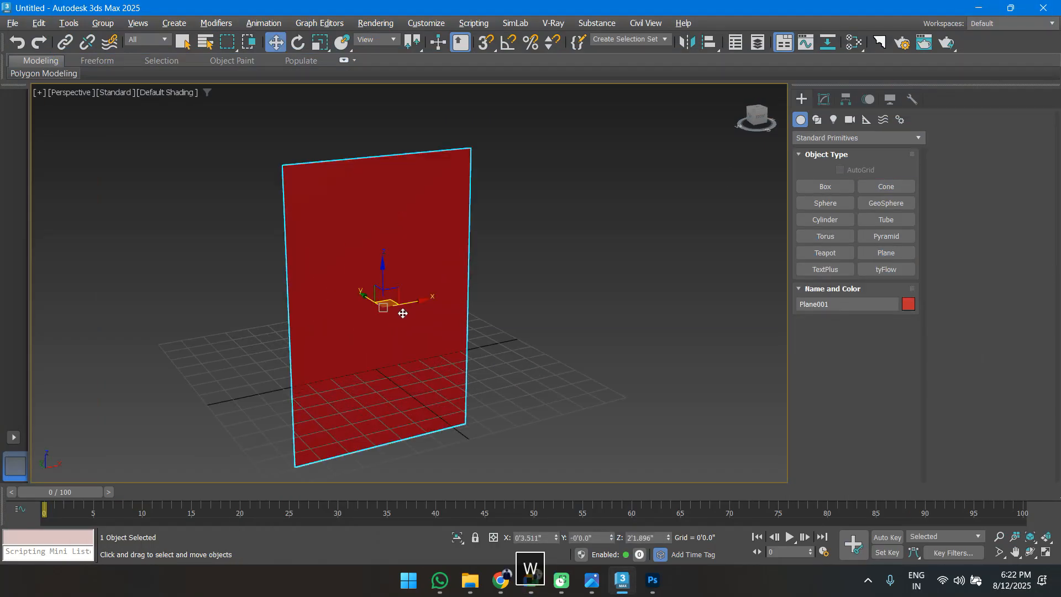
pyautogui.press('F4')
pyautogui.click(824, 99)
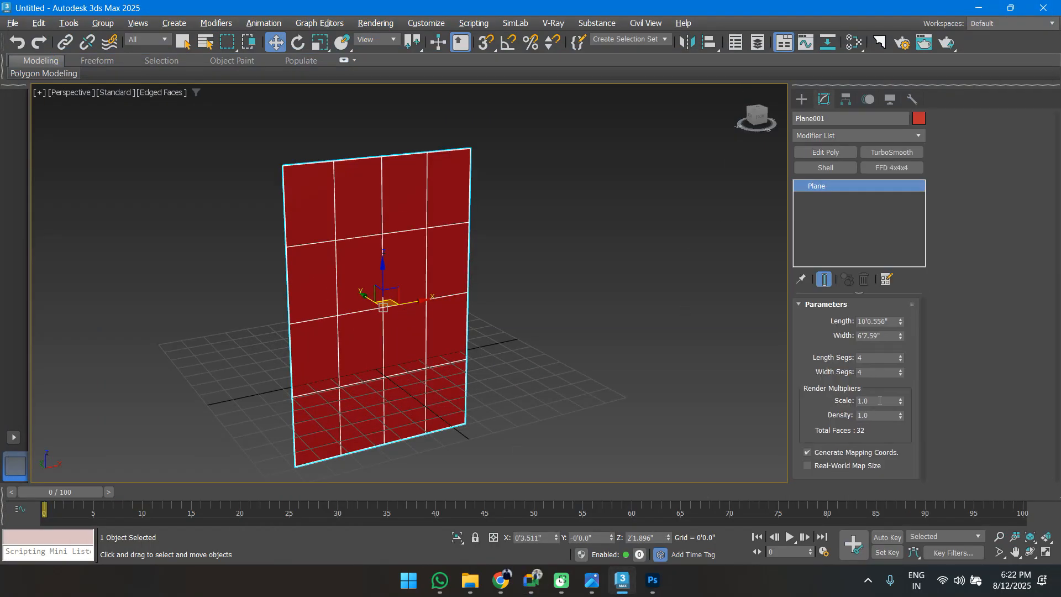
pyautogui.moveTo(898, 361); pyautogui.dragTo(911, 393)
pyautogui.rightClick(901, 373)
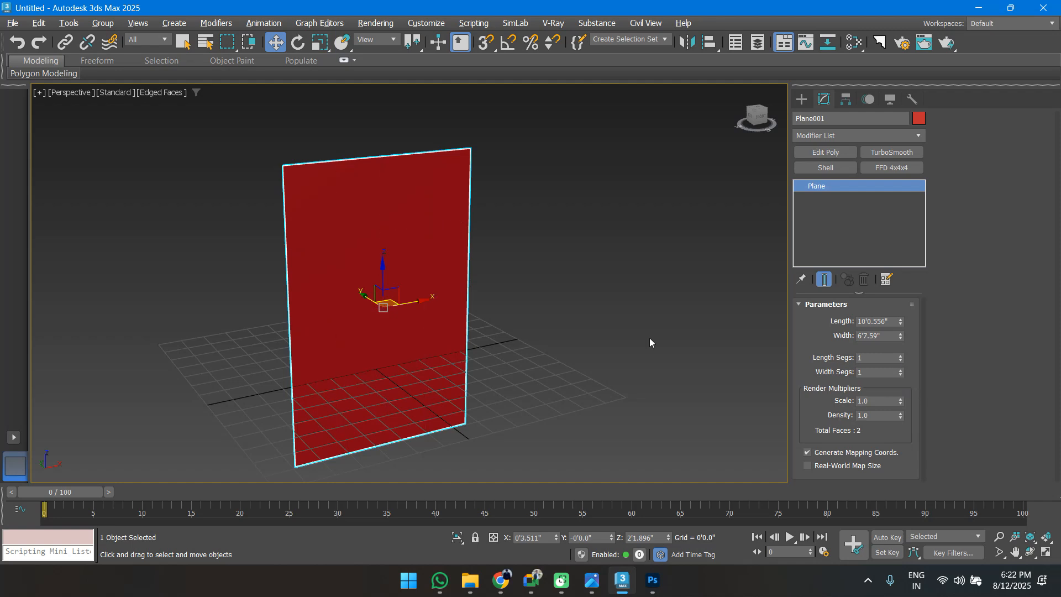
# Check the pixel dimensions of Front_View.jpg in its file properties in File Explorer, and return to 3ds Max.
pyautogui.click(469, 580)
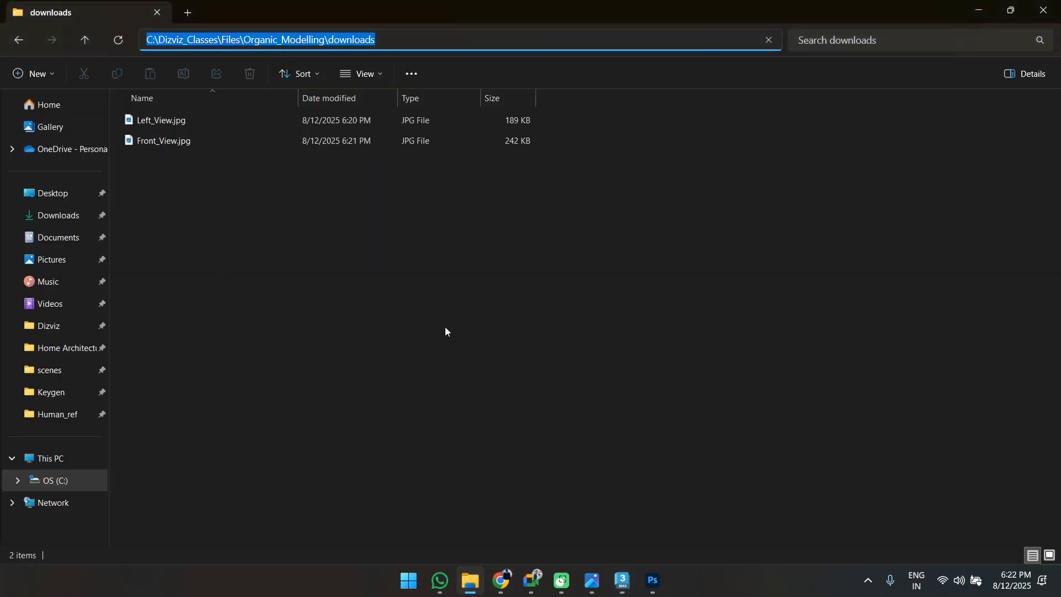
pyautogui.click(166, 141)
pyautogui.hotkey('alt', 'Return')
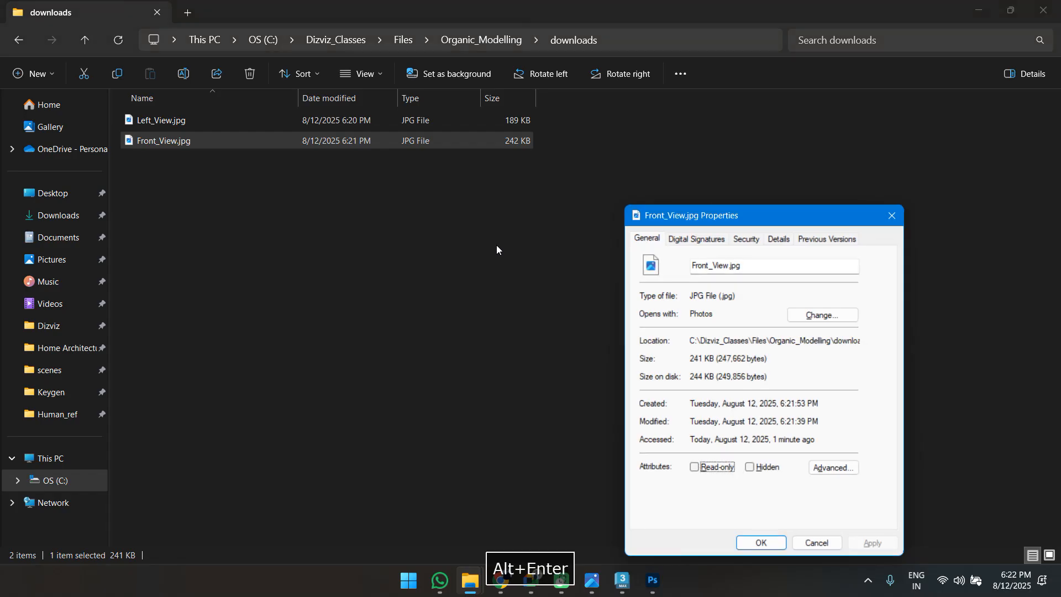
pyautogui.click(777, 241)
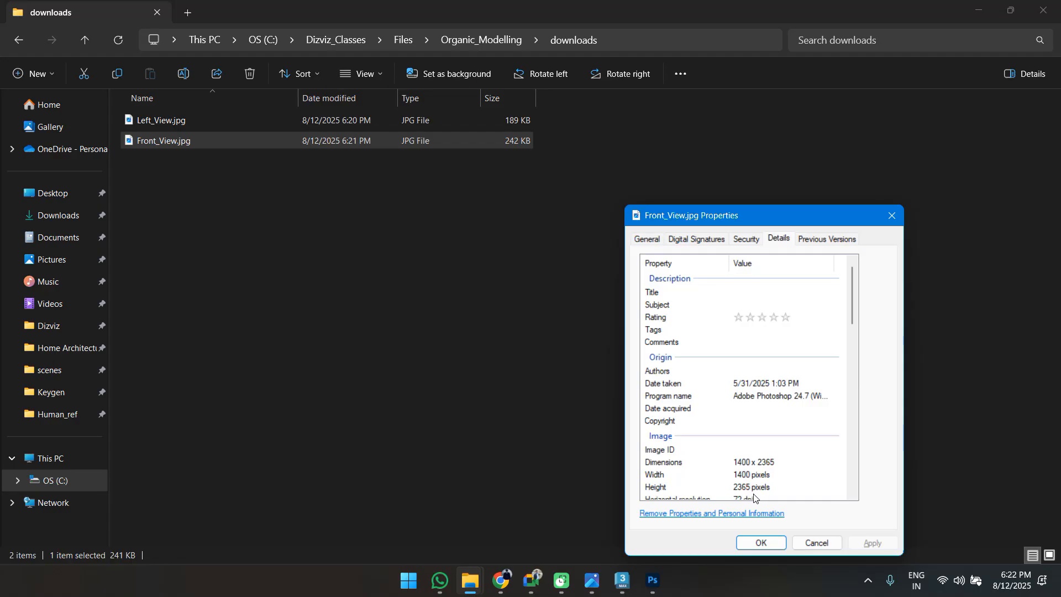
pyautogui.moveTo(627, 590)
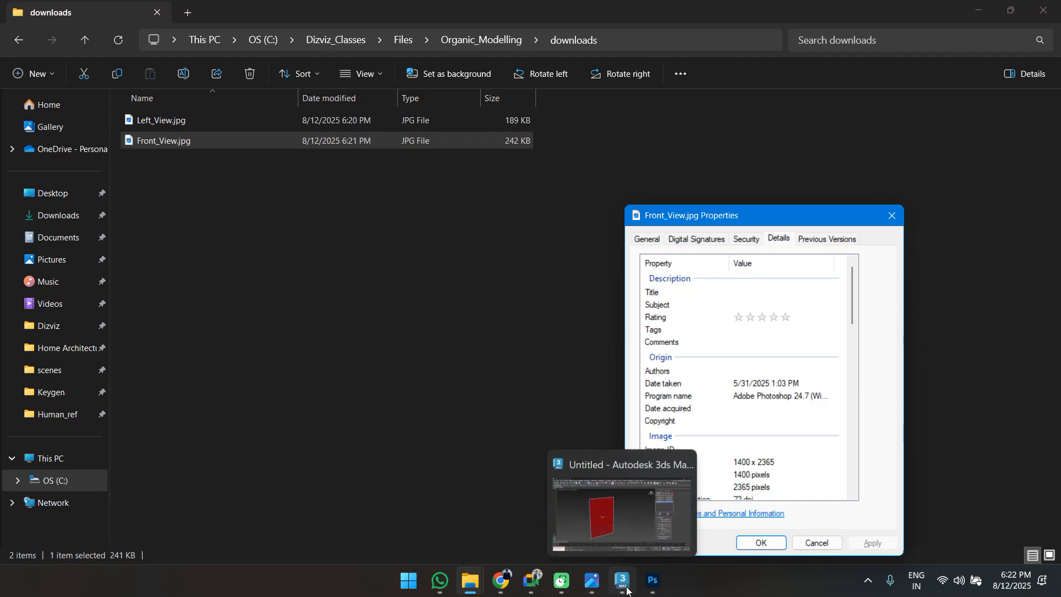
pyautogui.moveTo(741, 214); pyautogui.dragTo(608, 140)
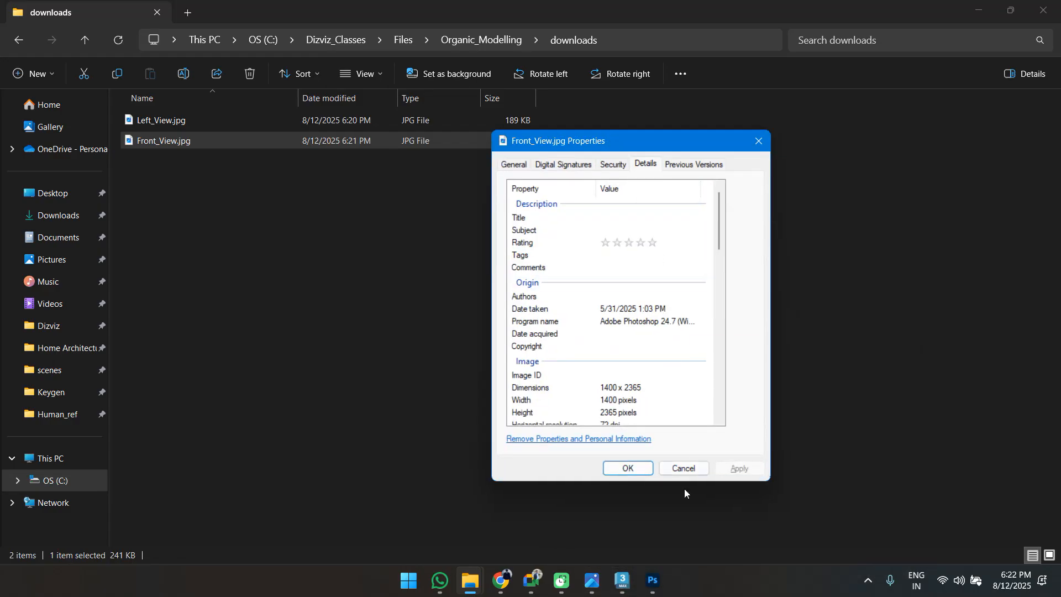
pyautogui.moveTo(633, 589)
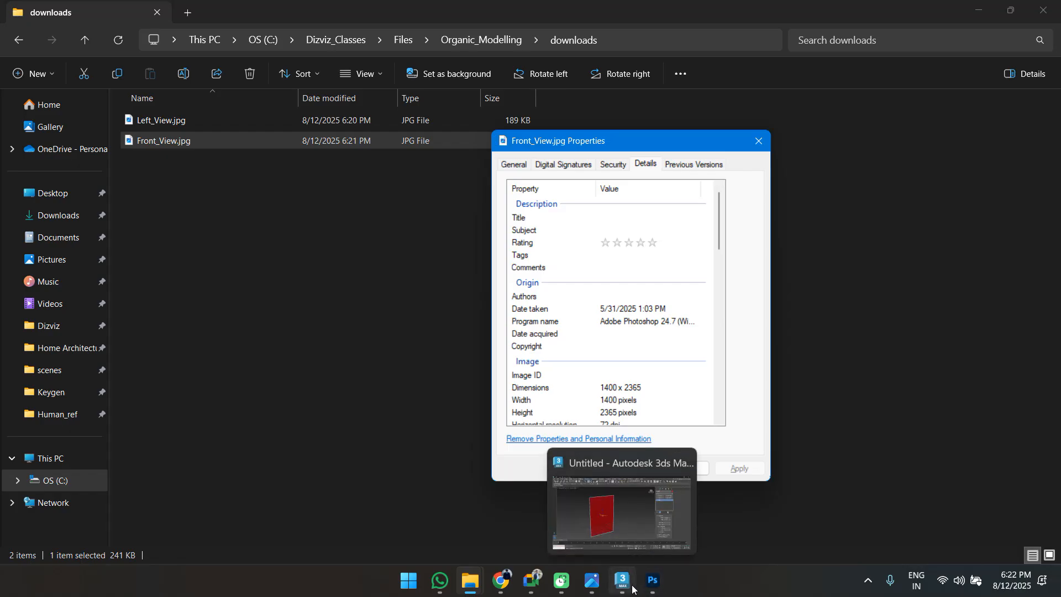
pyautogui.click(618, 509)
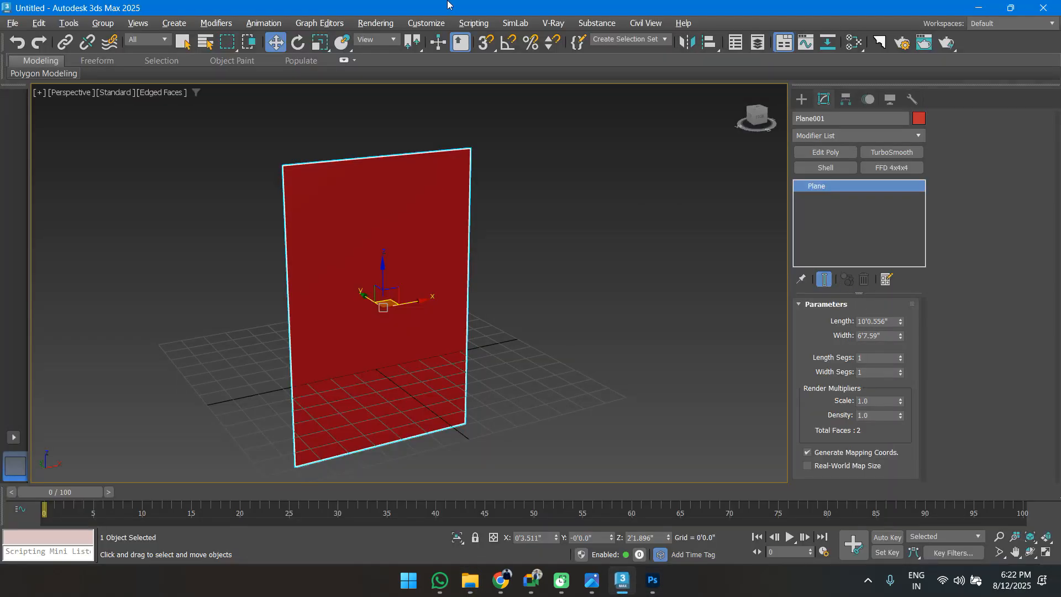
# Switch the scene's display unit scale to Generic Units.
pyautogui.click(429, 24)
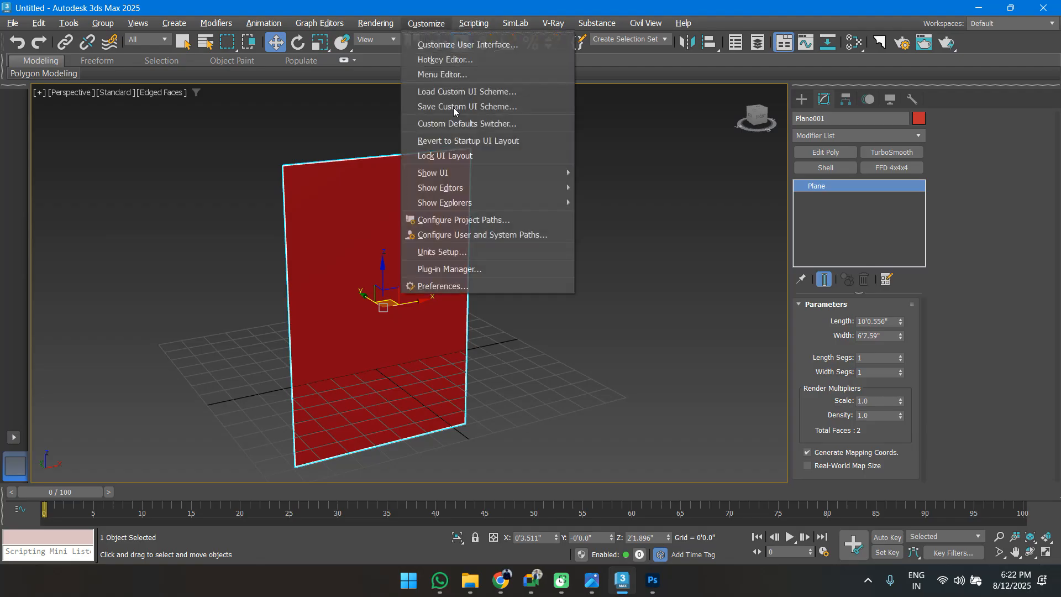
pyautogui.click(447, 252)
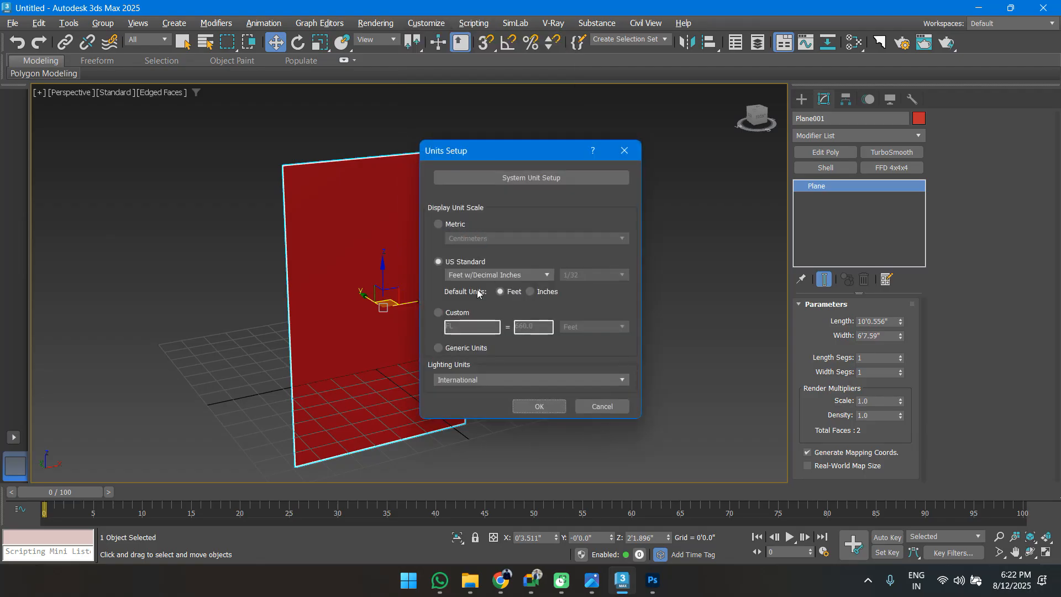
pyautogui.click(469, 348)
pyautogui.press('Return')
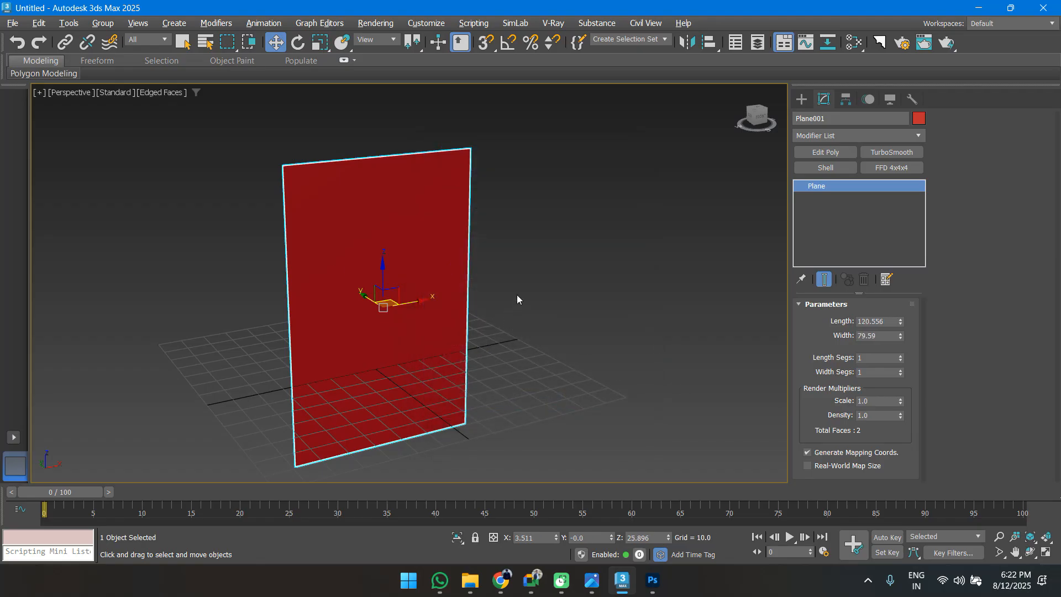
# Set the plane's width to 1400 and its length to 2365, matching the pixel dimensions of Front_View.jpg.
pyautogui.doubleClick(875, 335)
pyautogui.write('1400')
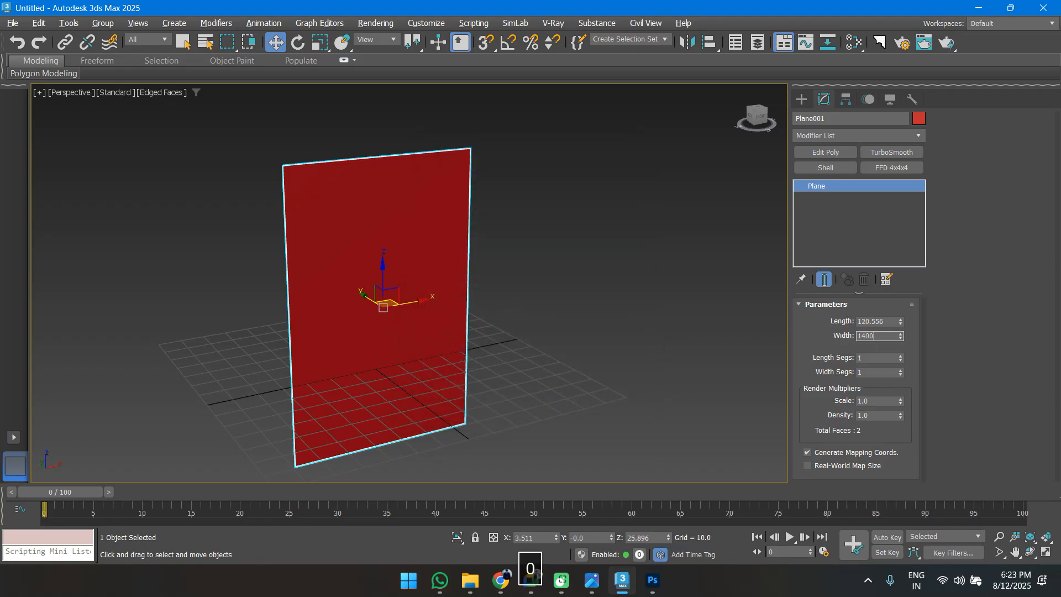
pyautogui.press('Return')
pyautogui.scroll(-6, 525, 272)
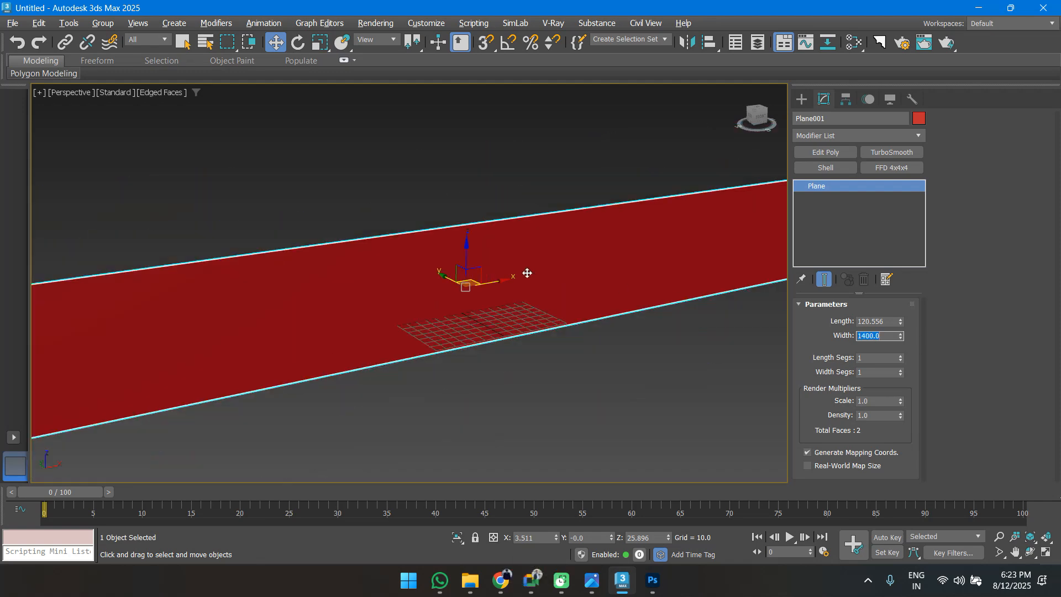
pyautogui.hotkey('alt', 'Tab')
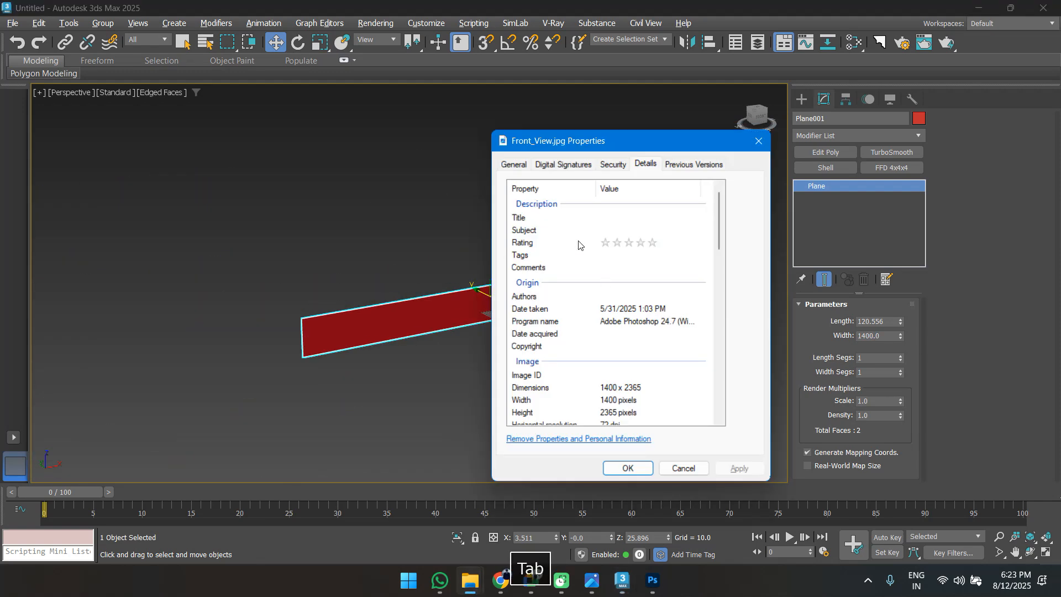
pyautogui.hotkey('alt', 'Tab')
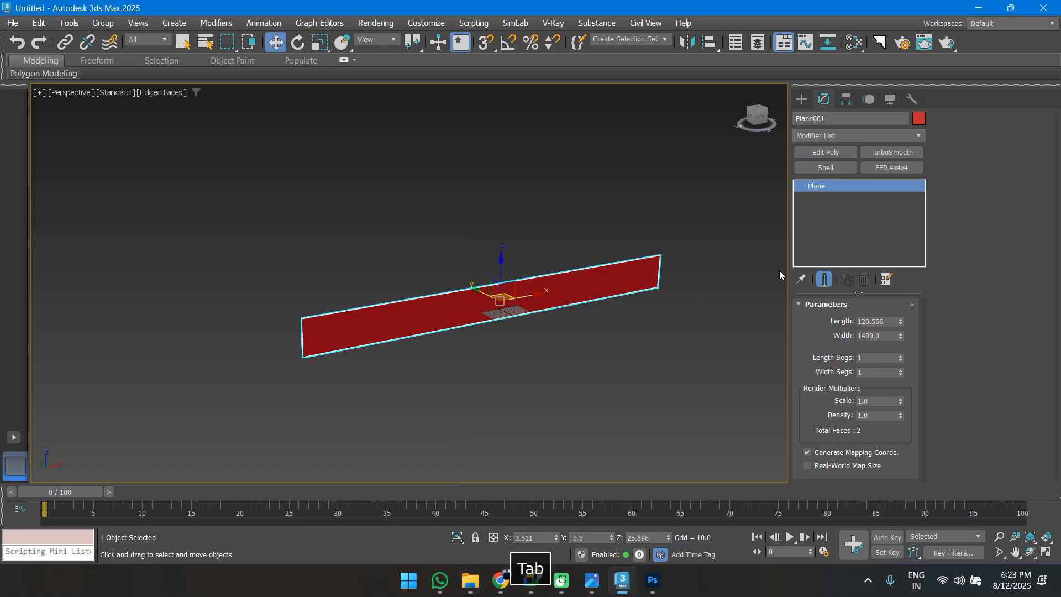
pyautogui.doubleClick(882, 320)
pyautogui.write('2365')
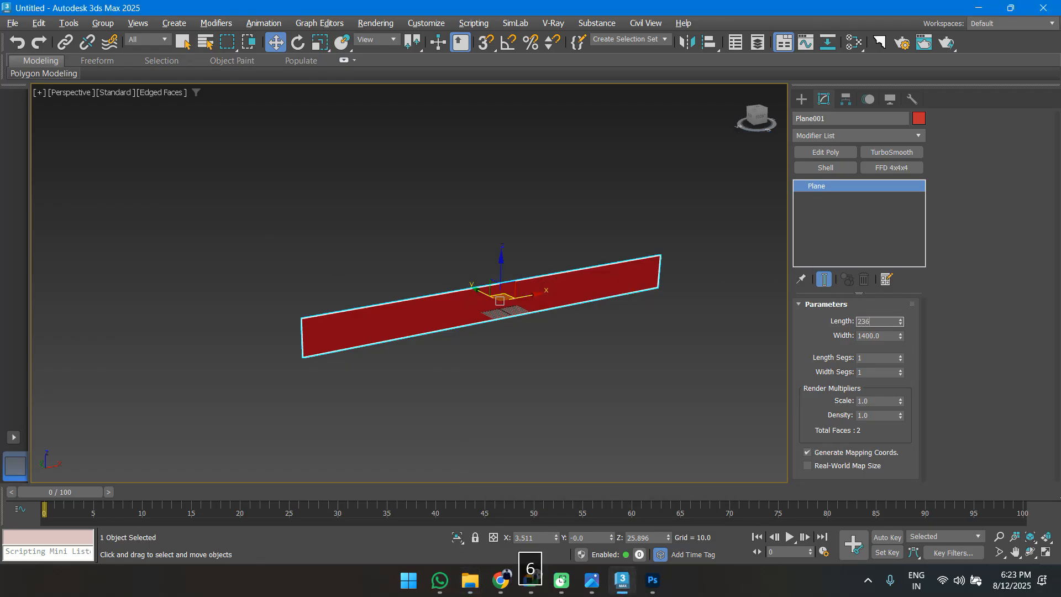
pyautogui.press('Return')
pyautogui.scroll(-5, 754, 310)
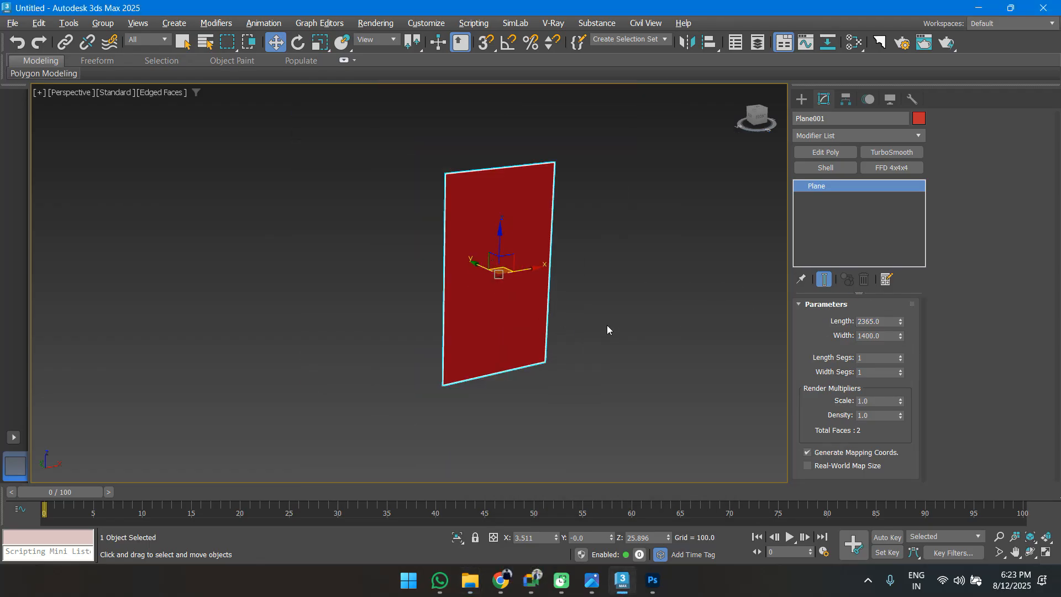
pyautogui.scroll(5, 607, 324)
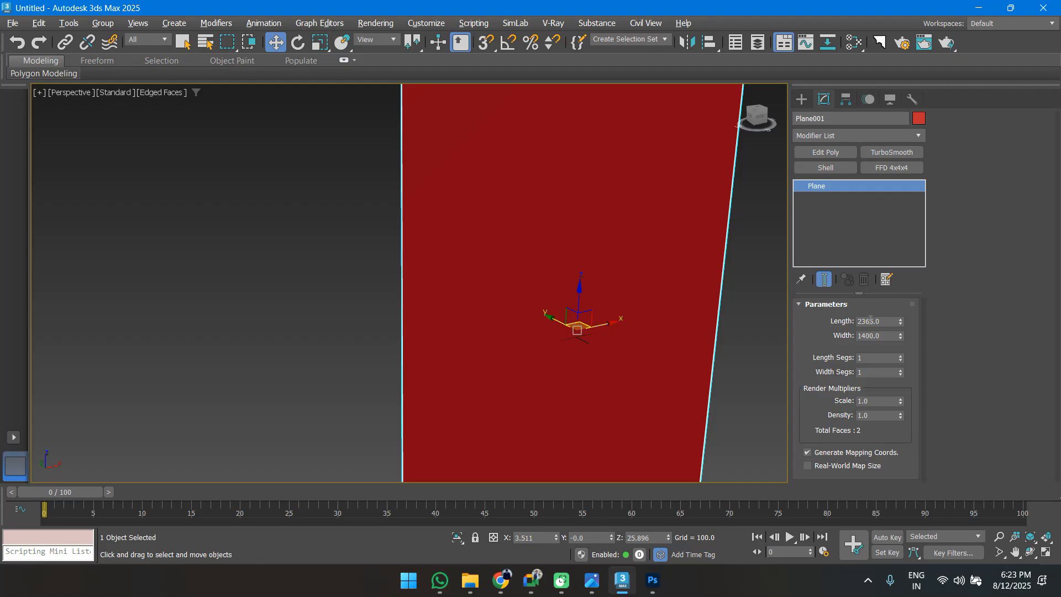
# Set the plane's length to 23.65 and its width to 14.0, keeping the image's proportions.
pyautogui.click(890, 320)
pyautogui.press('BackSpace')
pyautogui.press('BackSpace')
pyautogui.press('Left')
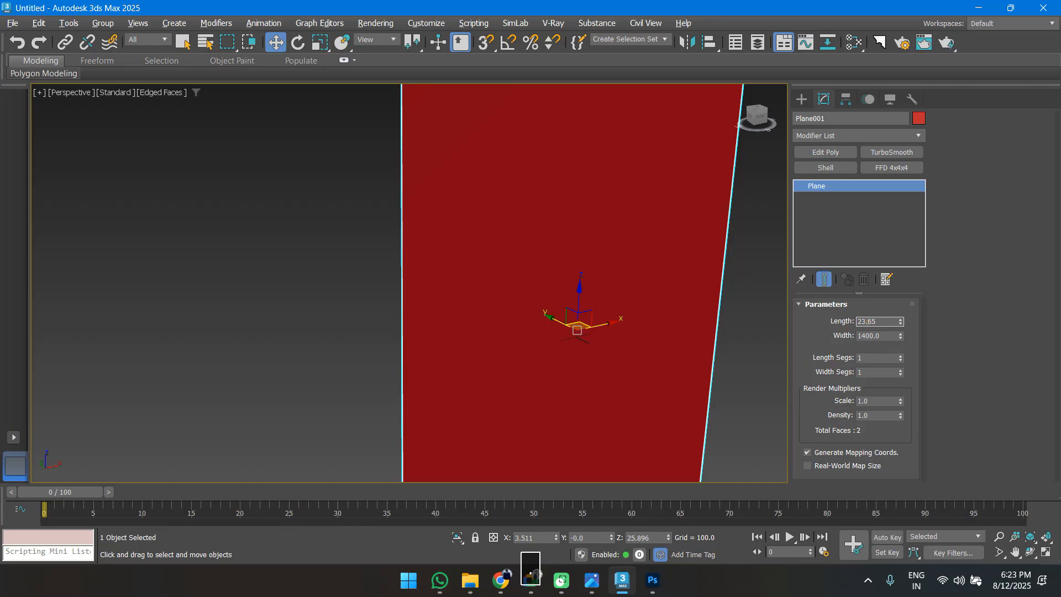
pyautogui.press('Tab')
pyautogui.press('Right')
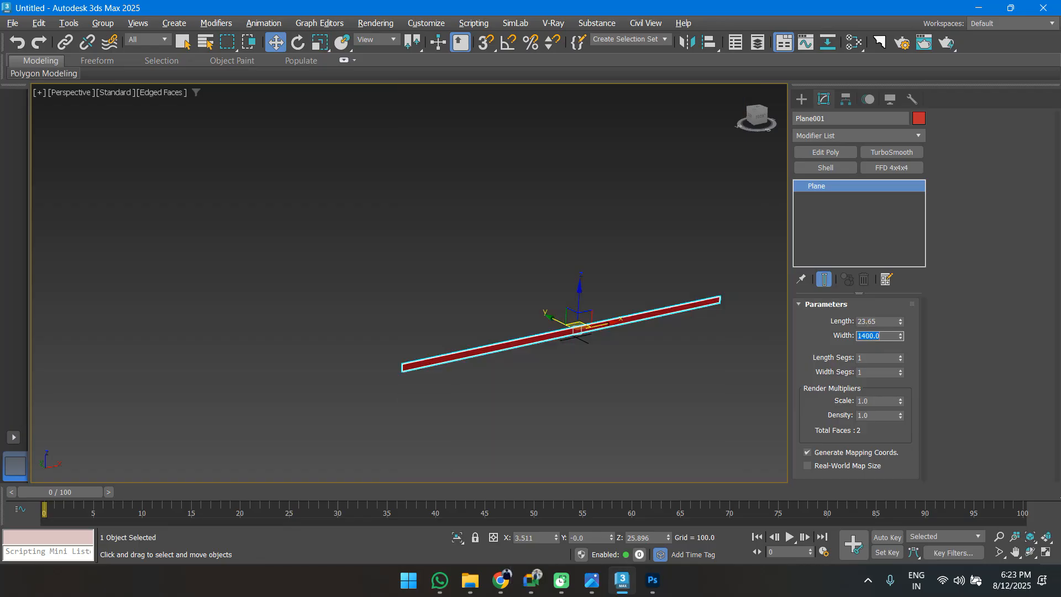
pyautogui.press('BackSpace')
pyautogui.press('BackSpace')
pyautogui.press('Left')
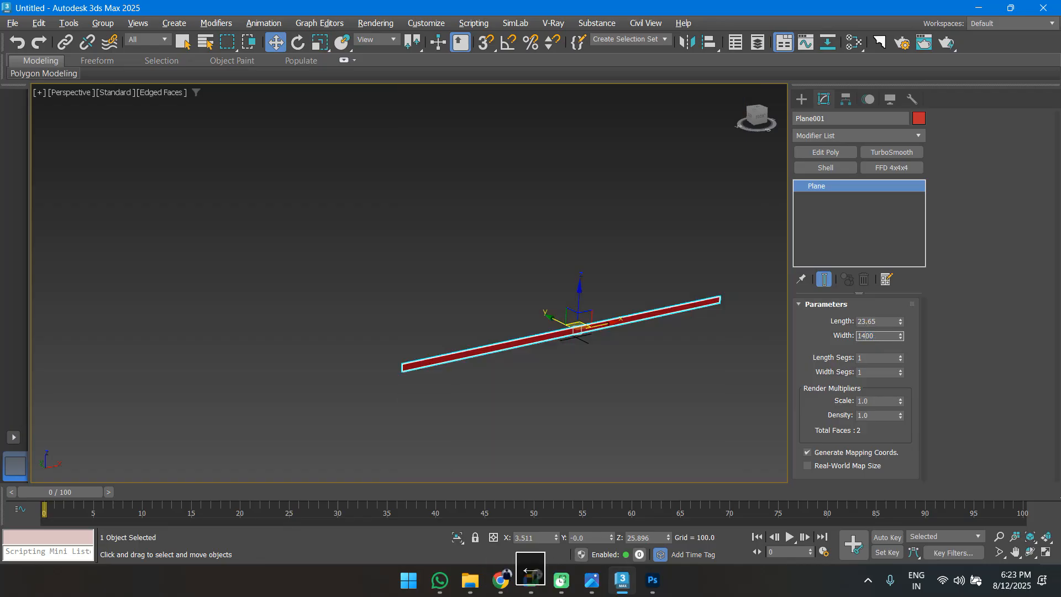
pyautogui.write('.')
pyautogui.press('Return')
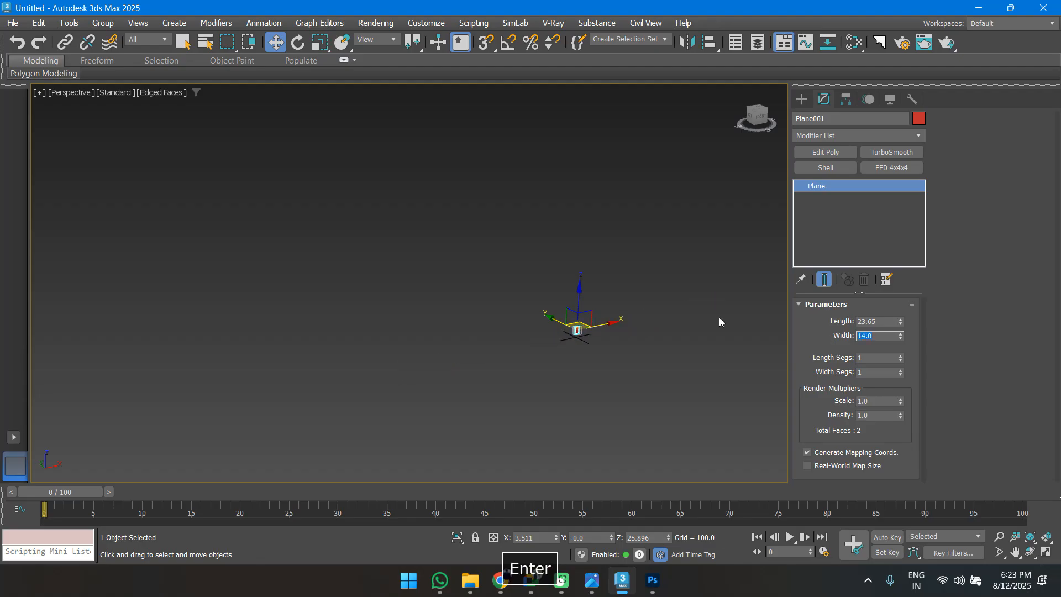
pyautogui.scroll(4, 581, 336)
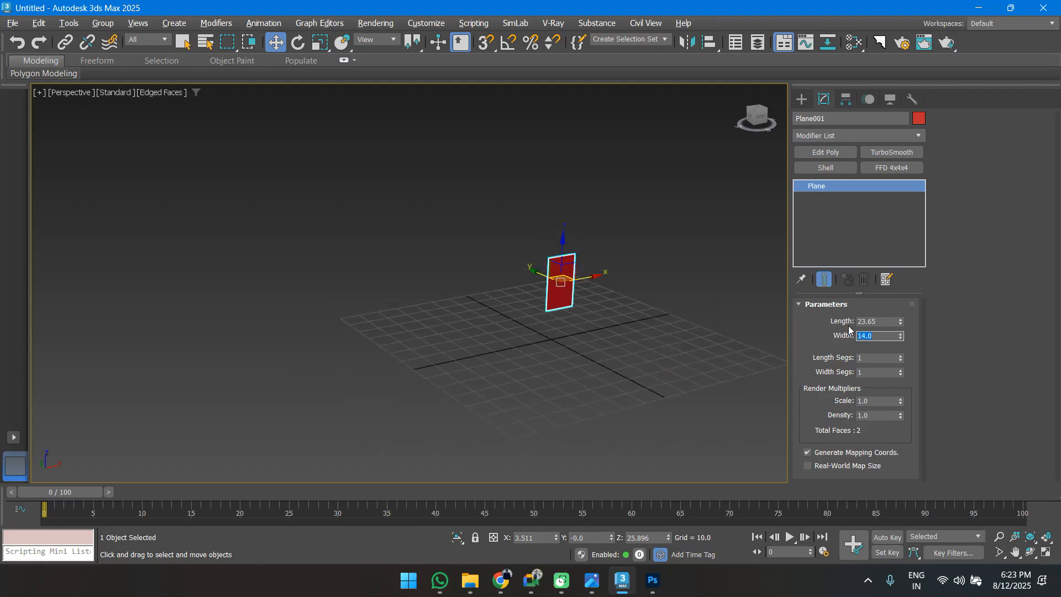
# Scale the plane up uniformly to several times its size.
pyautogui.press('r')
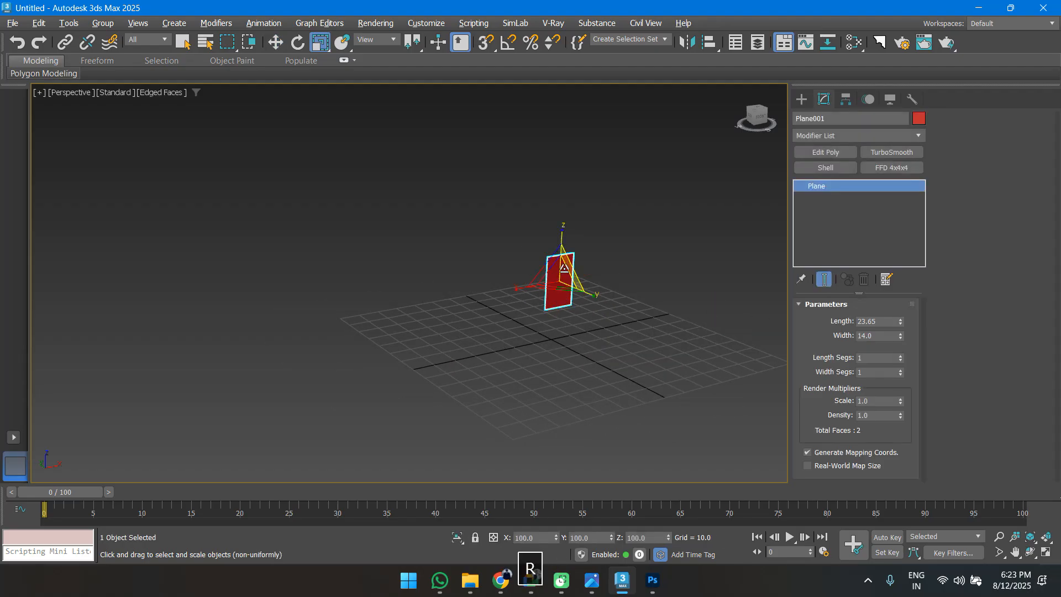
pyautogui.hotkey('ctrl', 'z')
pyautogui.moveTo(563, 269); pyautogui.dragTo(608, 109)
pyautogui.press('w')
# Center the plane on the world origin by setting its X, Y and Z position to 0.0.
pyautogui.keyDown('alt'); pyautogui.moveTo(609, 293); pyautogui.dragTo(571, 298, button='middle'); pyautogui.keyUp('alt')
pyautogui.moveTo(585, 278); pyautogui.dragTo(577, 279)
pyautogui.rightClick(669, 538)
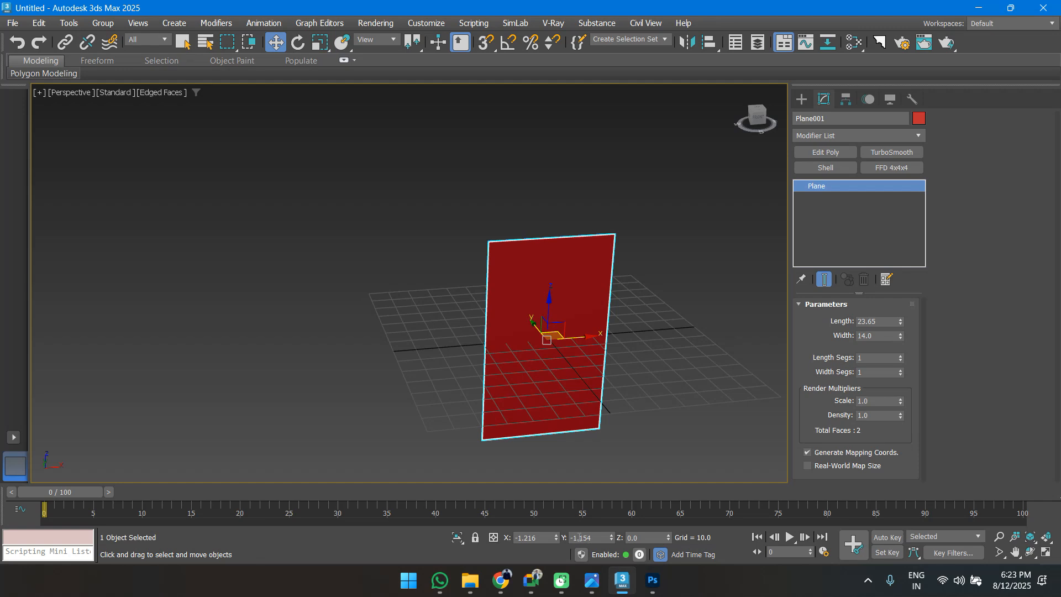
pyautogui.rightClick(556, 539)
pyautogui.rightClick(611, 538)
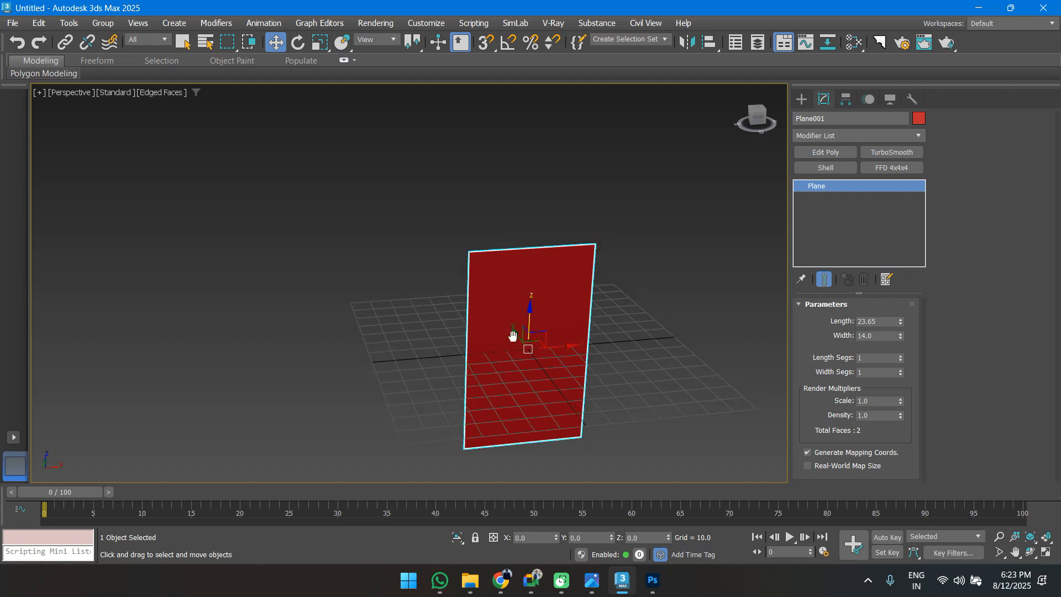
# Raise the plane in the Front view to a height of about 47.3 so its lower edge rests on the ground line.
pyautogui.press('f')
pyautogui.scroll(6, 457, 372)
pyautogui.moveTo(432, 412); pyautogui.dragTo(449, 335, button='middle')
pyautogui.moveTo(440, 298); pyautogui.dragTo(454, 44)
pyautogui.scroll(-3, 571, 263)
pyautogui.moveTo(569, 270); pyautogui.dragTo(552, 366, button='middle')
pyautogui.scroll(-2, 448, 427)
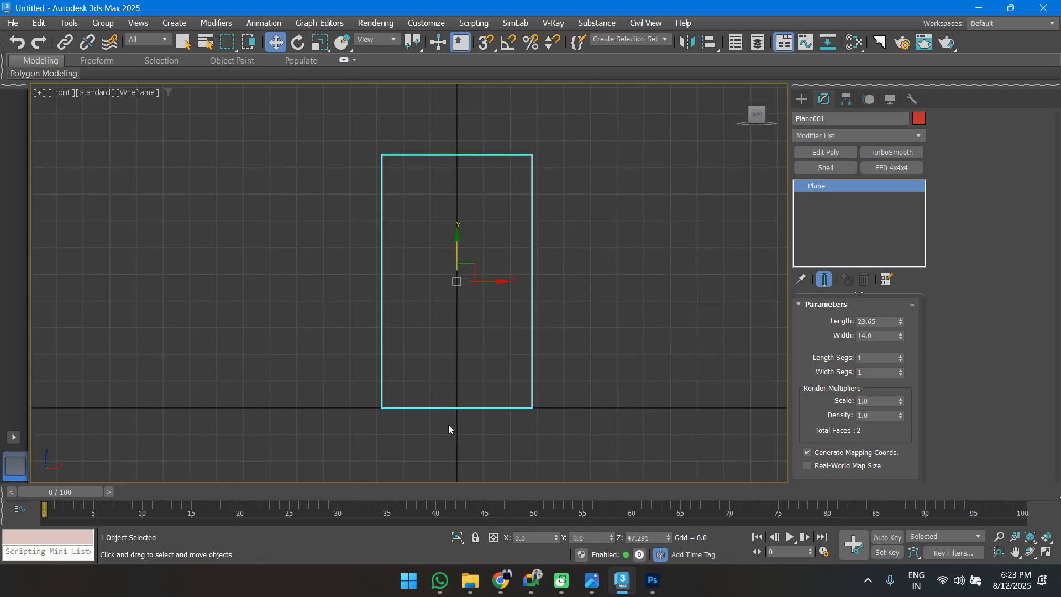
# Return to the Perspective view and move the plane back along Y to about 80.3, behind the grid.
pyautogui.press('p')
pyautogui.scroll(-1, 453, 365)
pyautogui.scroll(4, 462, 393)
pyautogui.scroll(2, 527, 408)
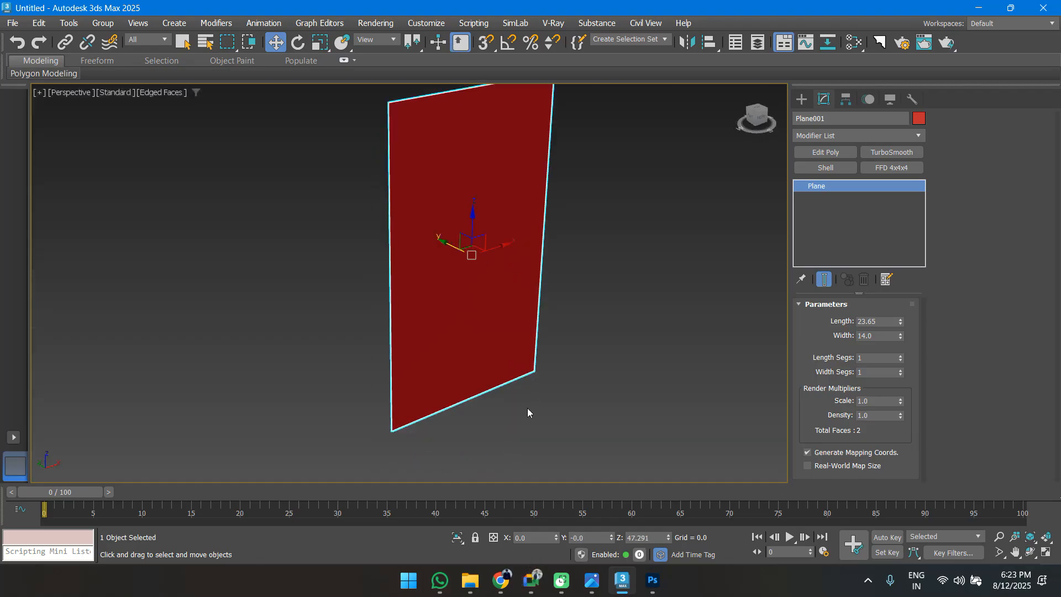
pyautogui.scroll(-6, 526, 406)
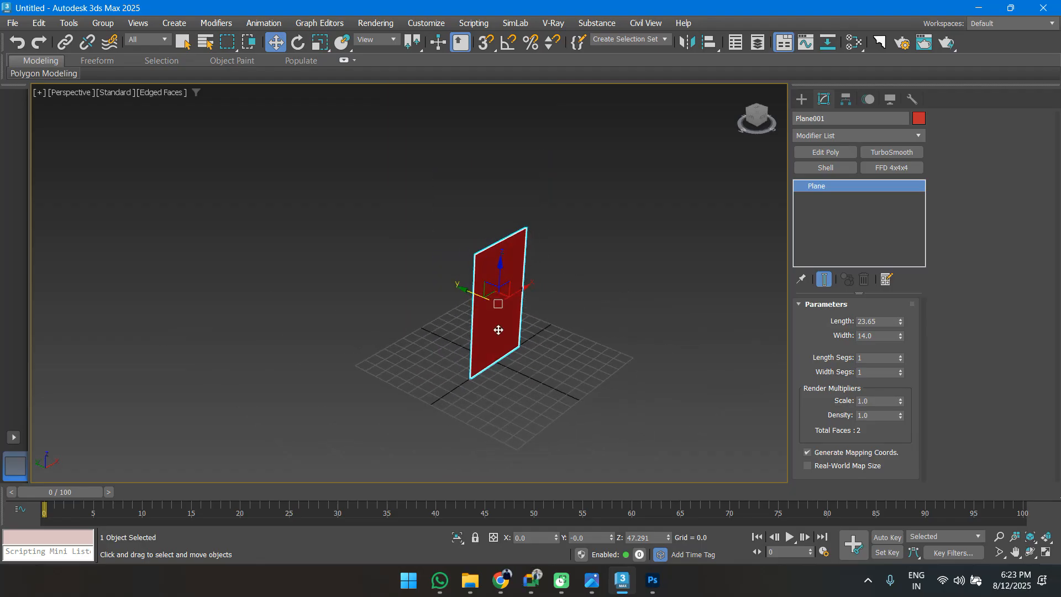
pyautogui.moveTo(458, 288); pyautogui.dragTo(429, 267)
pyautogui.keyDown('alt'); pyautogui.moveTo(429, 268); pyautogui.dragTo(443, 334, button='middle'); pyautogui.keyUp('alt')
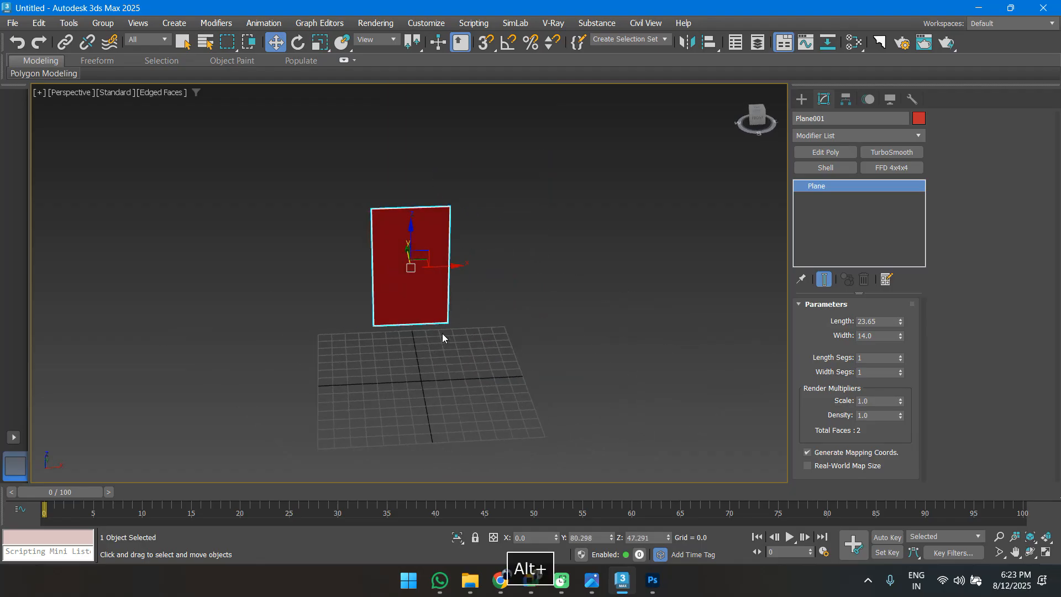
# Open the Slate Material Editor and add a Physical Material node to View1.
pyautogui.press('m')
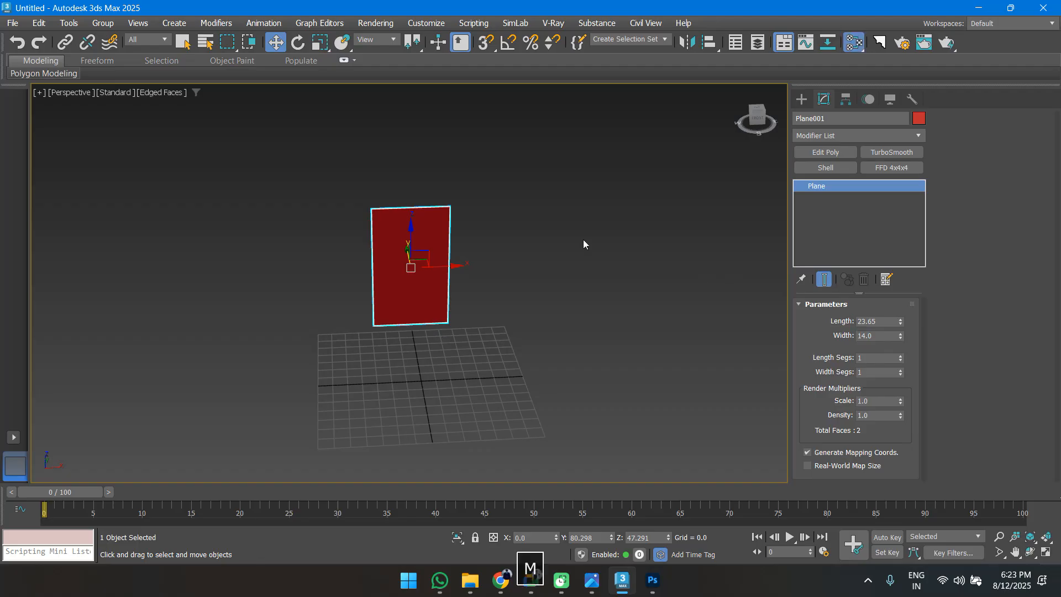
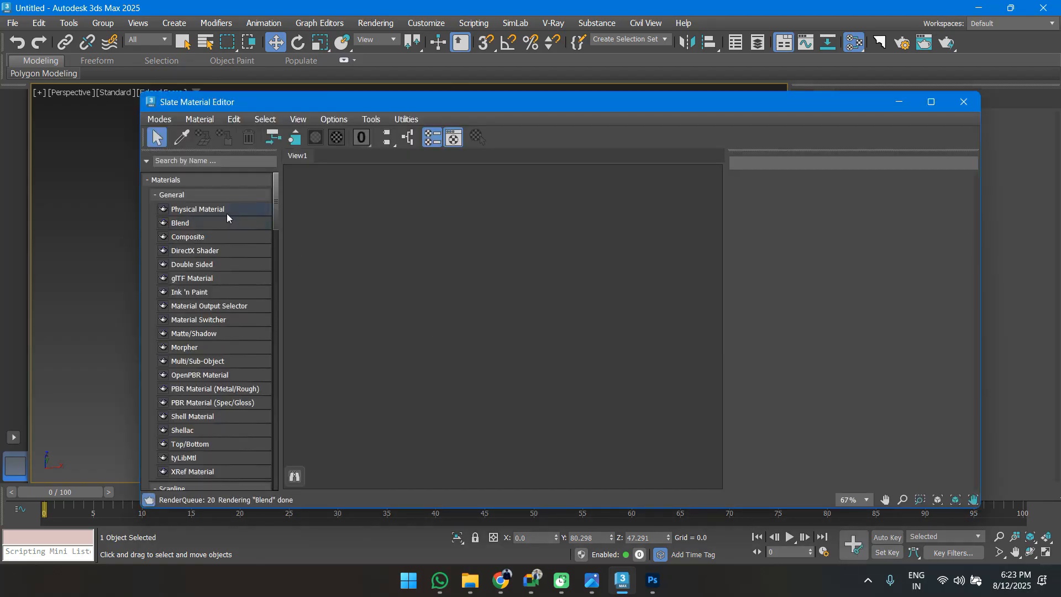
pyautogui.moveTo(284, 224); pyautogui.dragTo(529, 217)
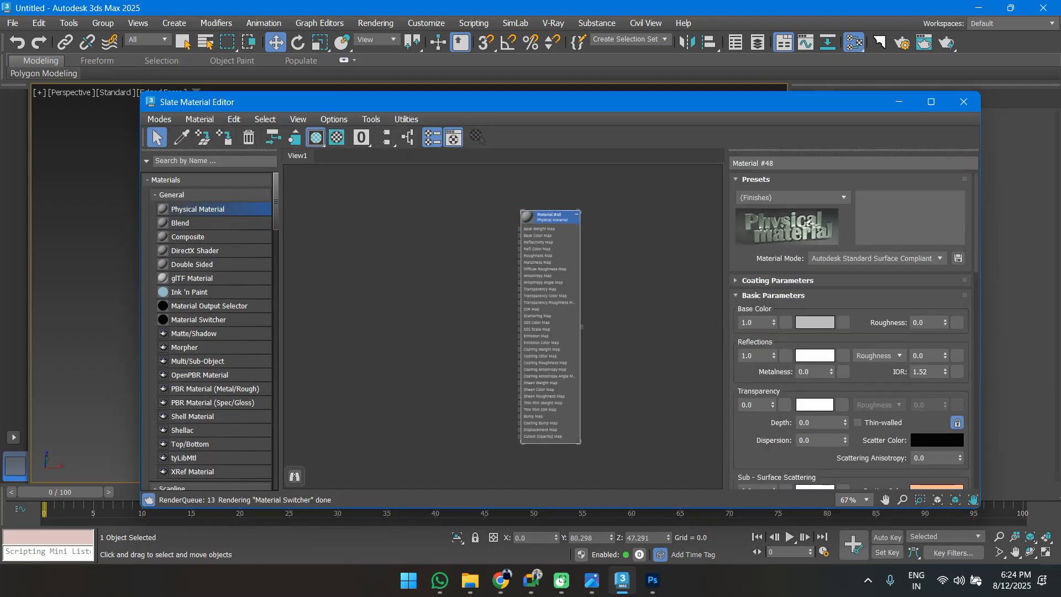
# Bring Front_View.jpg from File Explorer into the material graph as a bitmap and connect it to the Physical Material's Base Color Map.
pyautogui.moveTo(466, 585)
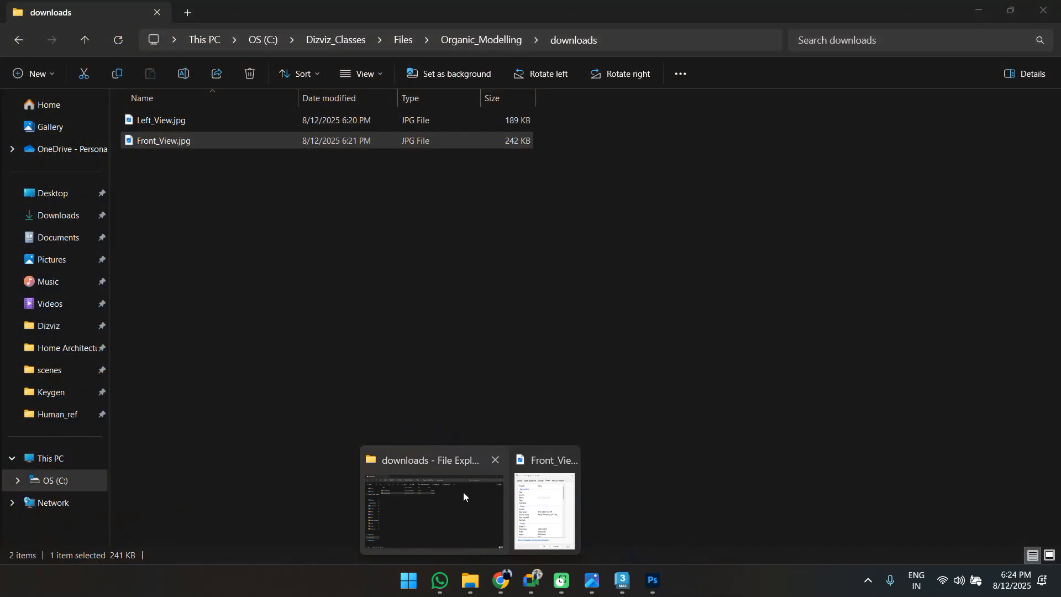
pyautogui.click(463, 491)
pyautogui.moveTo(164, 144); pyautogui.dragTo(507, 207)
pyautogui.scroll(5, 367, 291)
pyautogui.scroll(4, 547, 209)
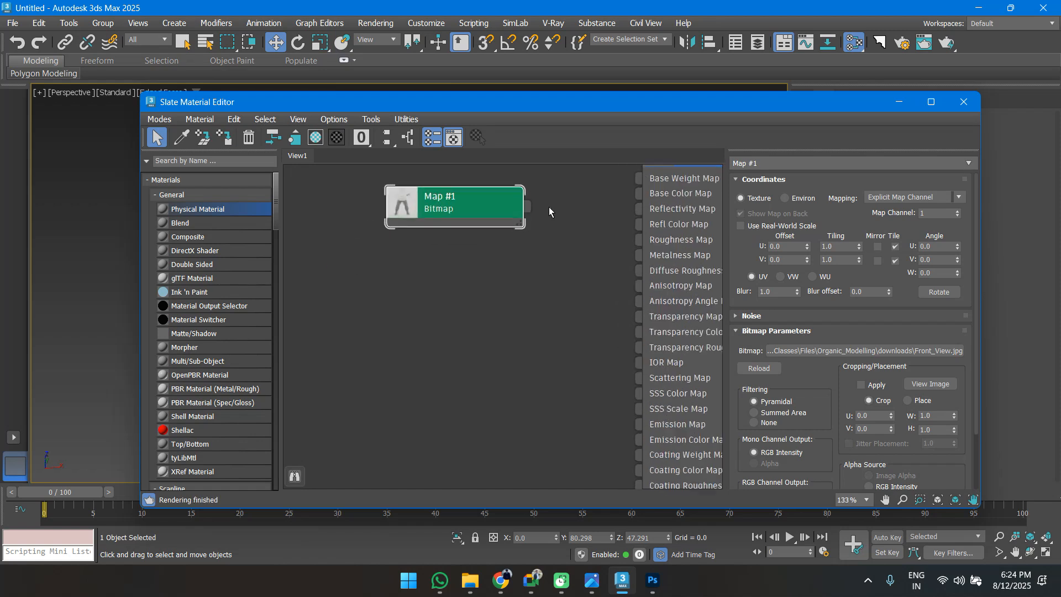
pyautogui.moveTo(548, 209); pyautogui.dragTo(461, 284, button='middle')
pyautogui.moveTo(450, 281); pyautogui.dragTo(585, 270)
pyautogui.moveTo(624, 221); pyautogui.dragTo(588, 221)
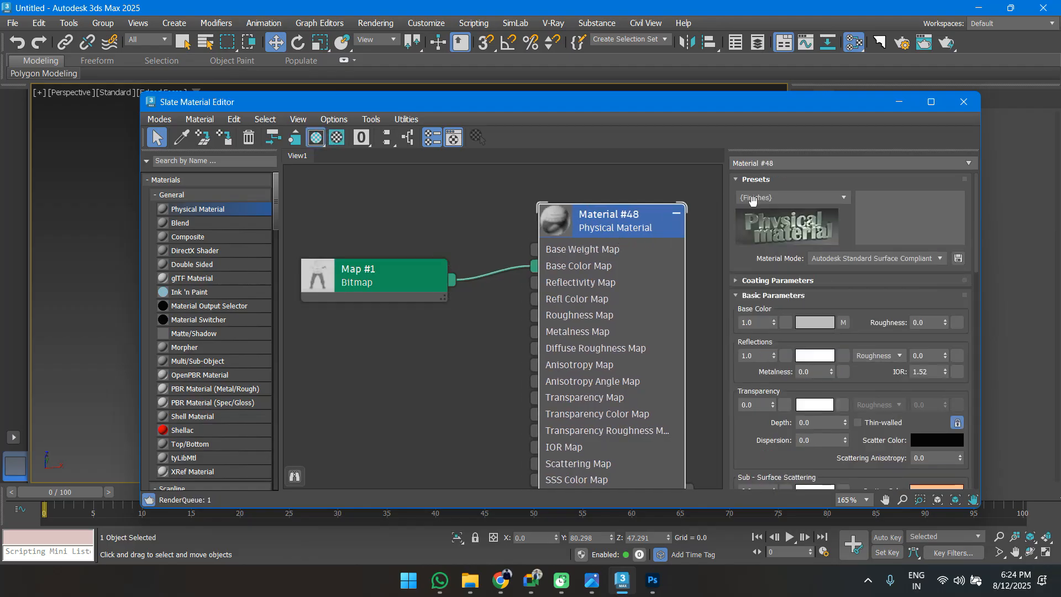
# Rename the Physical Material as Front_View.
pyautogui.write('F')
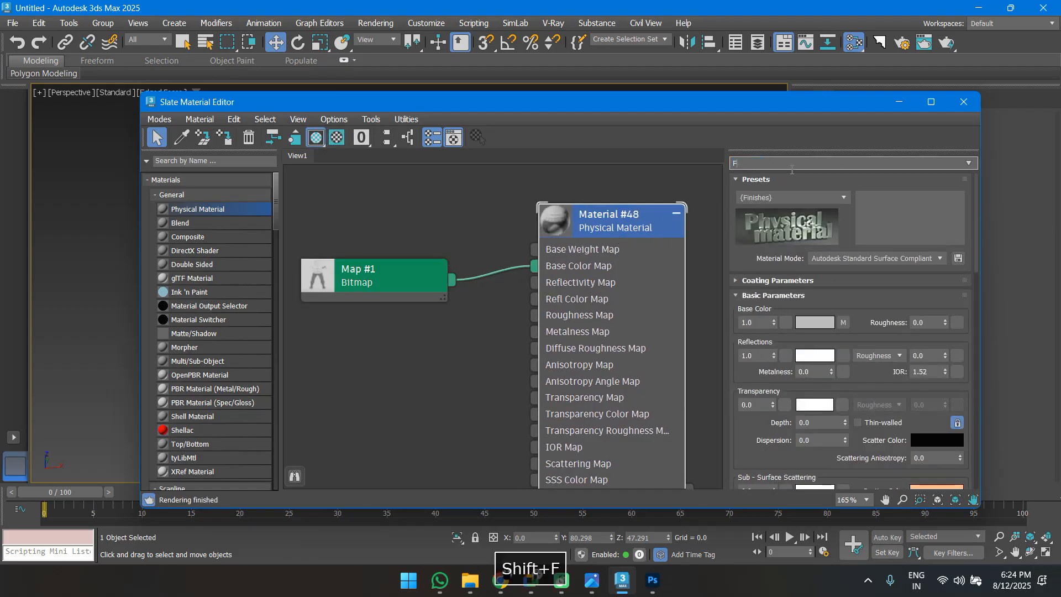
pyautogui.write('ront_Voiee')
pyautogui.press('BackSpace')
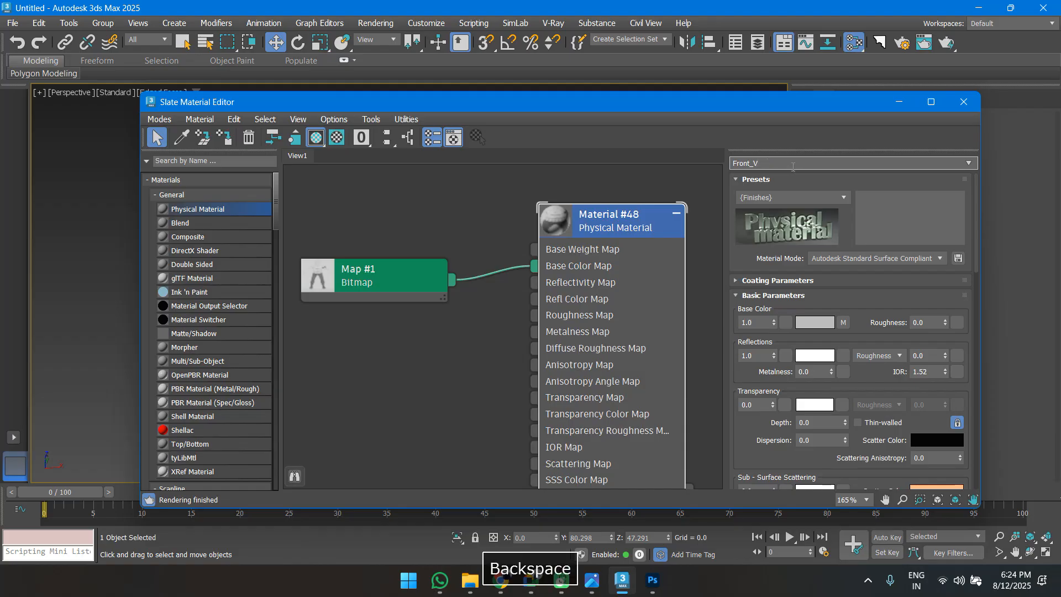
pyautogui.write('iew')
pyautogui.press('Return')
# Assign the Front_View material to the selected plane and close the material editor.
pyautogui.moveTo(559, 135); pyautogui.dragTo(514, 335)
pyautogui.rightClick(552, 417)
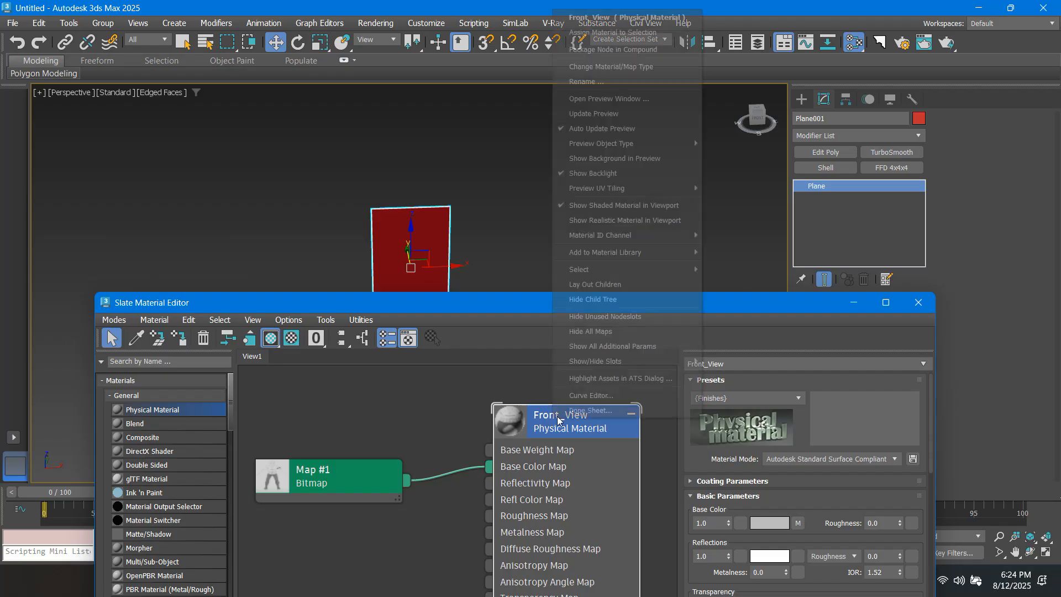
pyautogui.click(603, 32)
pyautogui.click(918, 302)
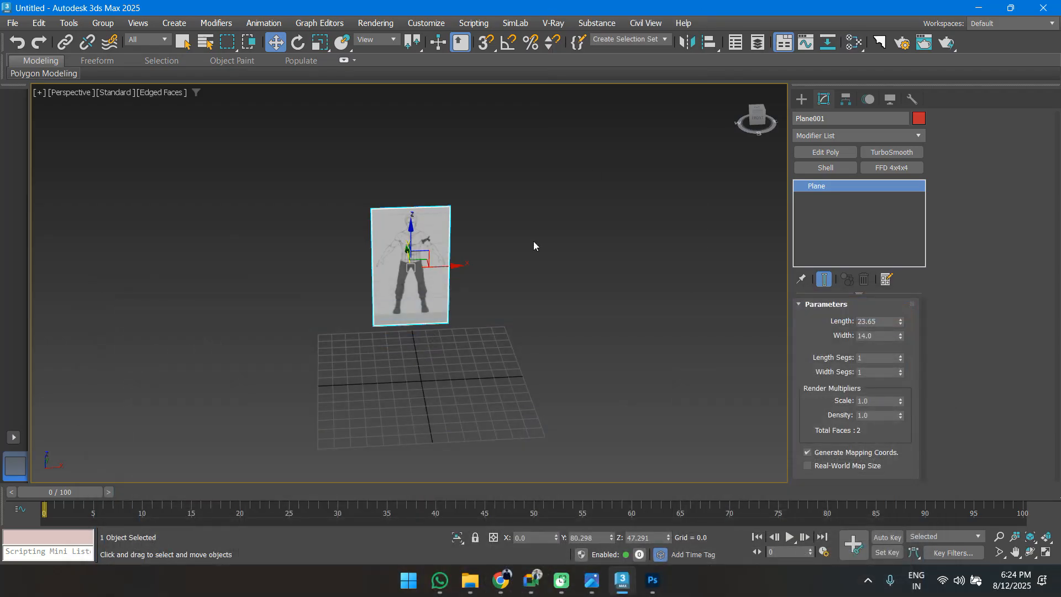
# Set the Blur of the Front_View material's base color bitmap to 0.01 and close the material editor.
pyautogui.scroll(10, 532, 243)
pyautogui.scroll(-12, 435, 245)
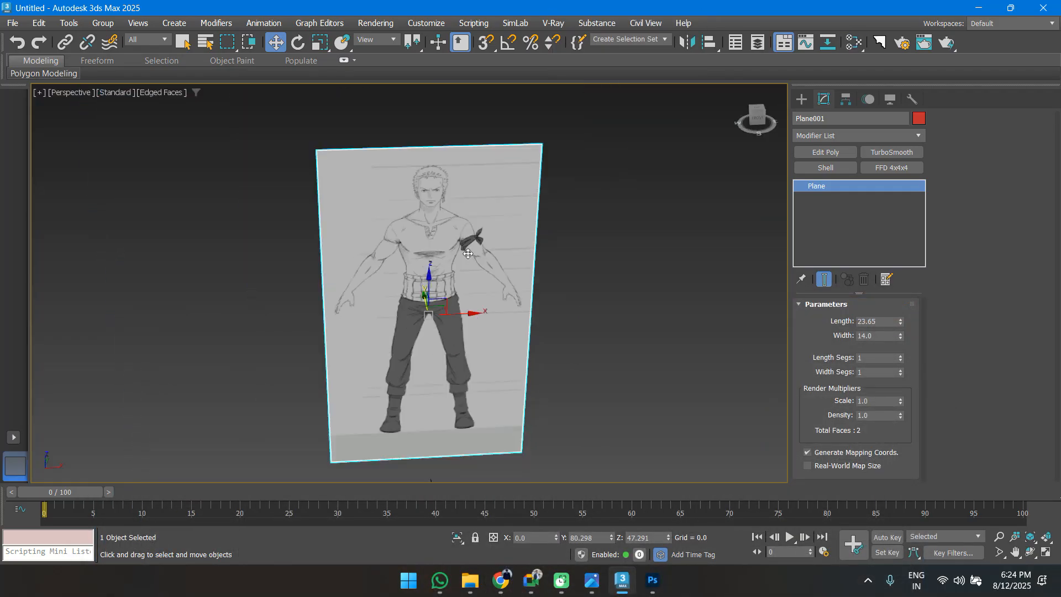
pyautogui.keyDown('alt'); pyautogui.moveTo(450, 255); pyautogui.dragTo(464, 241, button='middle'); pyautogui.keyUp('alt')
pyautogui.scroll(7, 464, 242)
pyautogui.moveTo(398, 292); pyautogui.dragTo(436, 287, button='middle')
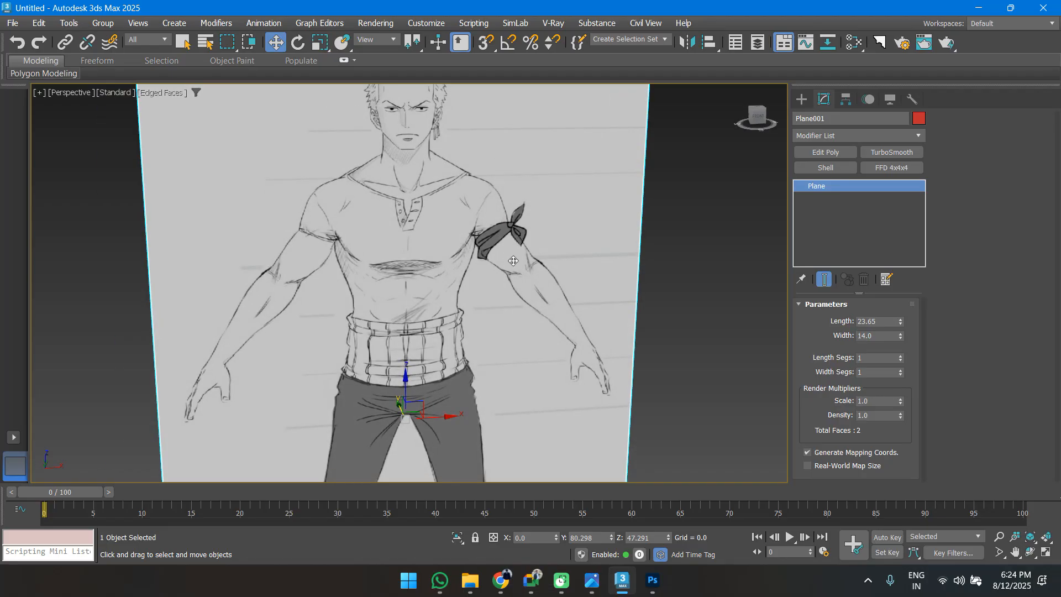
pyautogui.press('m')
pyautogui.moveTo(481, 301); pyautogui.dragTo(536, 101)
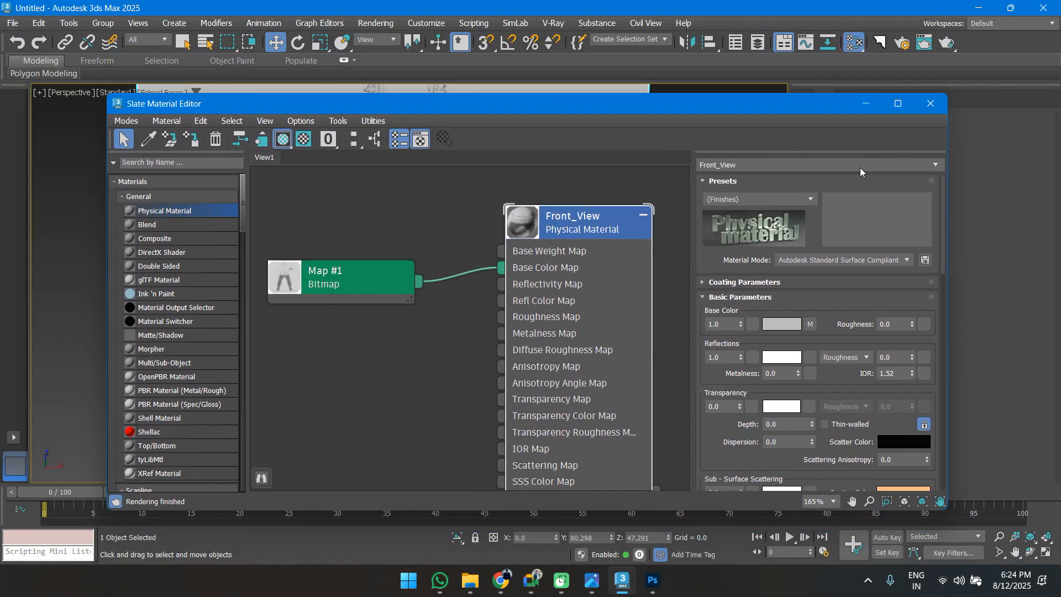
pyautogui.click(897, 104)
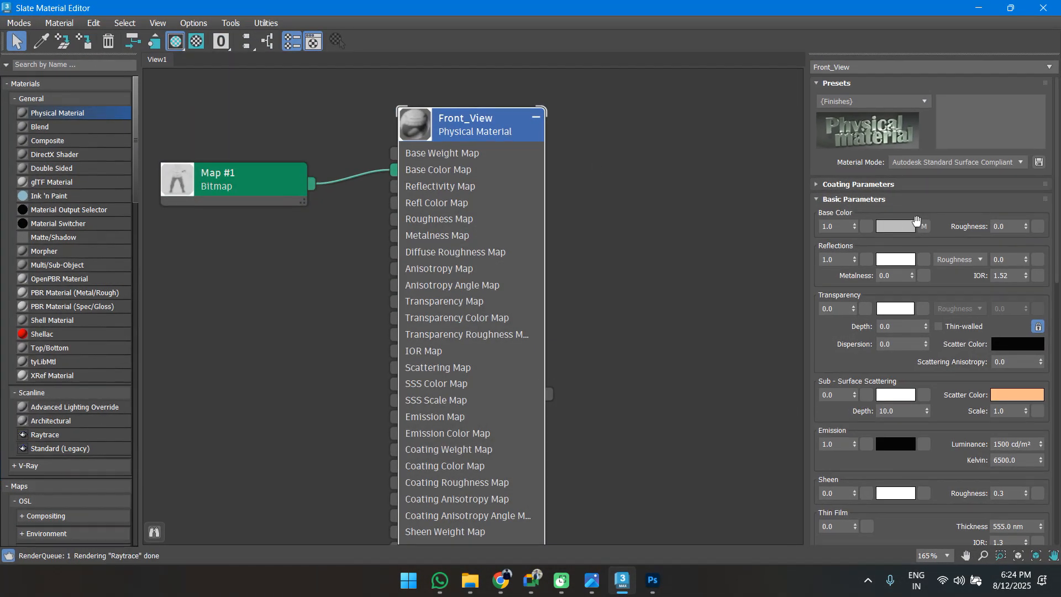
pyautogui.click(926, 227)
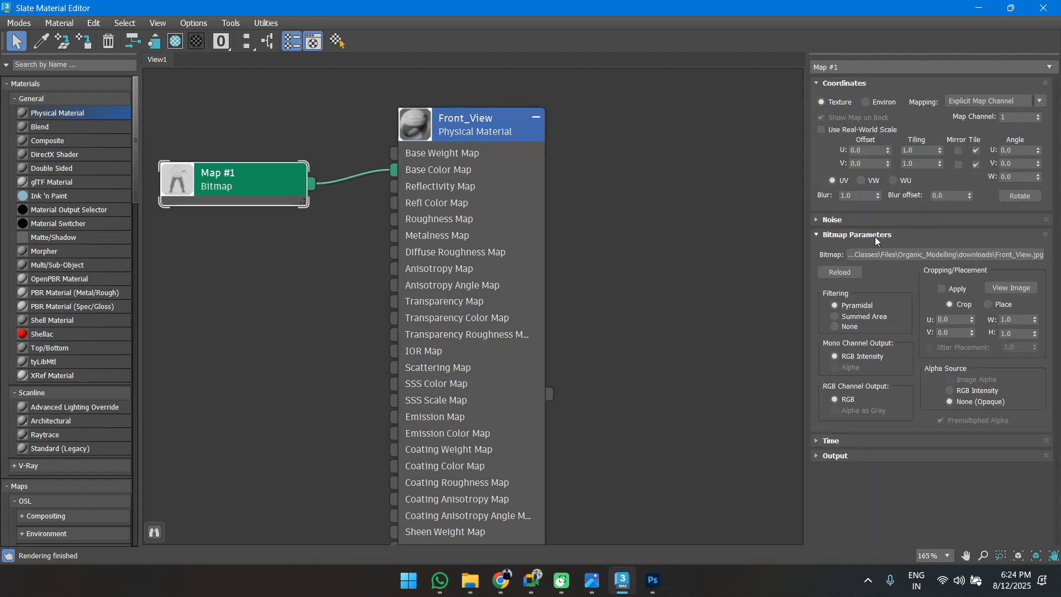
pyautogui.rightClick(878, 197)
pyautogui.click(1046, 10)
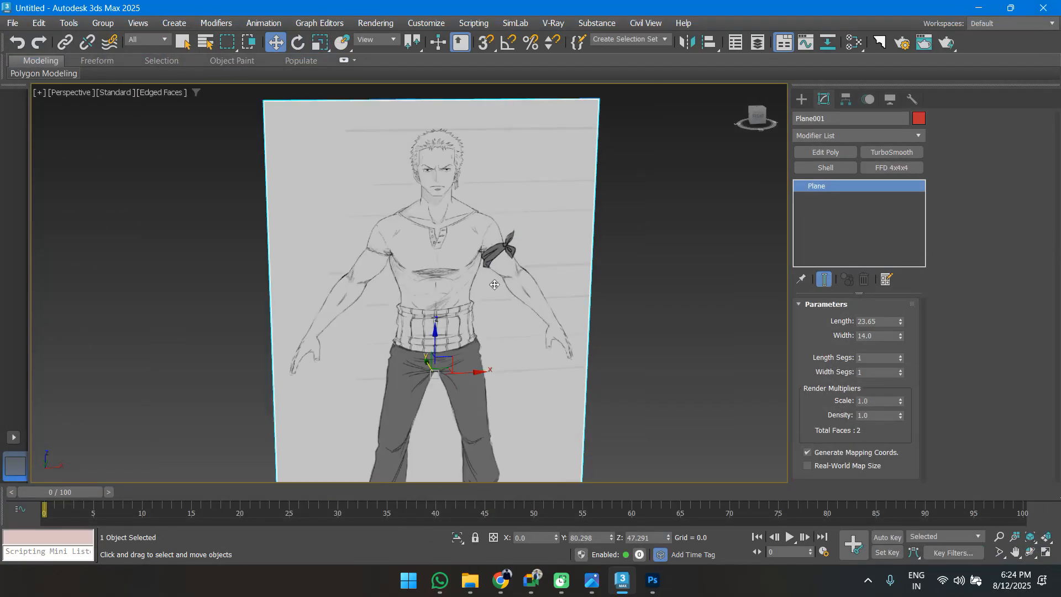
# Open the viewport configuration's display performance settings.
pyautogui.click(41, 93)
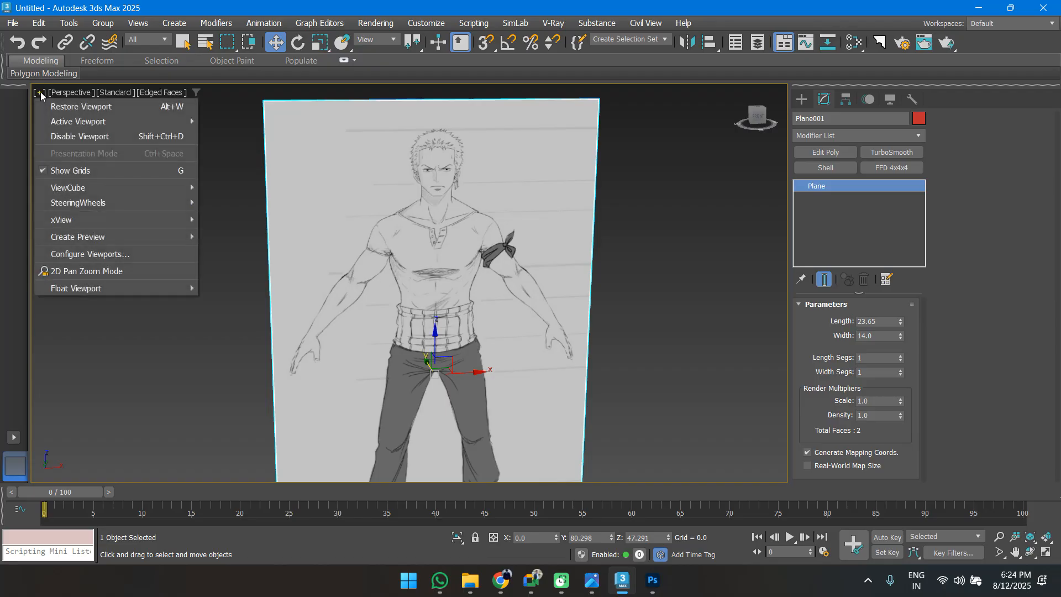
pyautogui.click(98, 255)
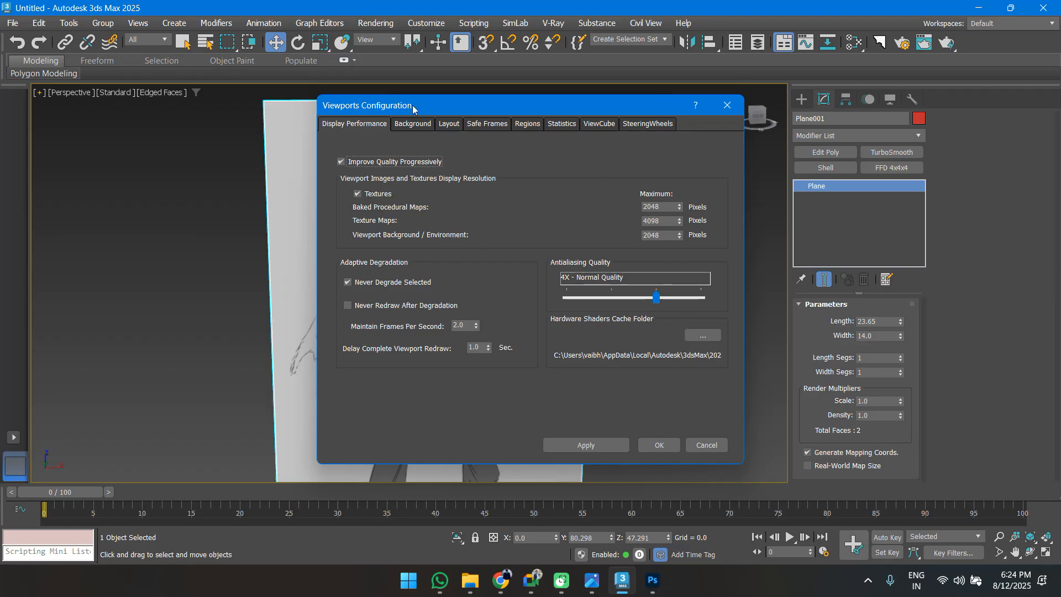
pyautogui.moveTo(400, 105); pyautogui.dragTo(515, 118)
# Set the viewport's maximum texture map resolution to 1000 pixels and apply it.
pyautogui.doubleClick(782, 233)
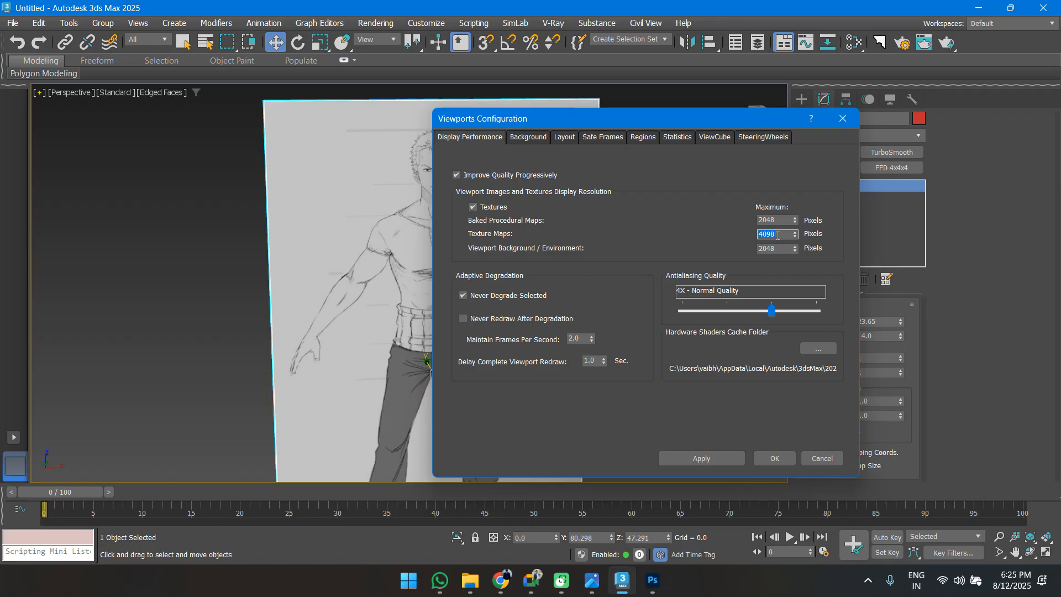
pyautogui.write('1000')
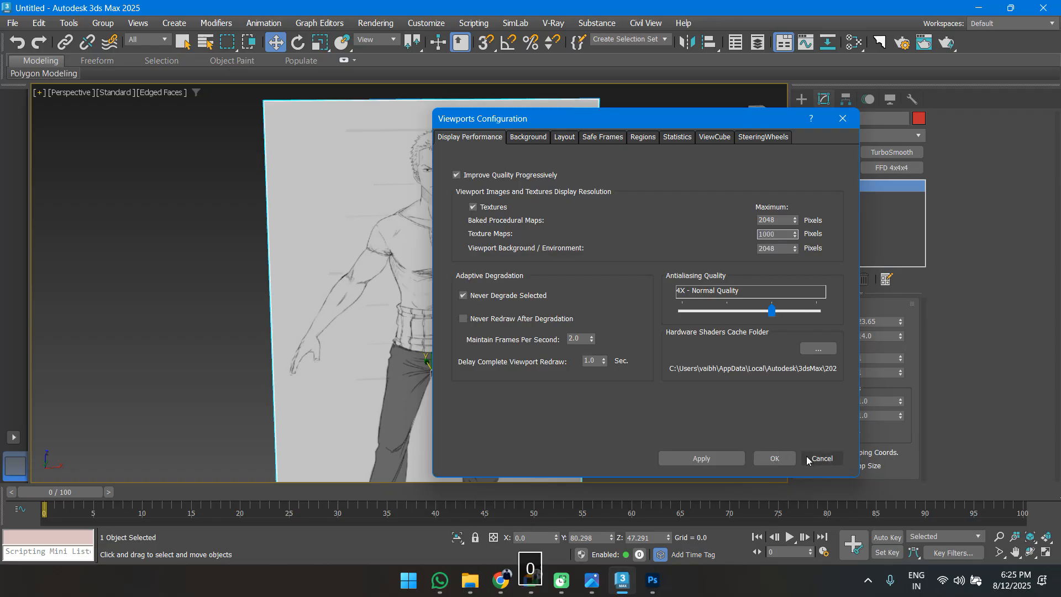
pyautogui.click(723, 458)
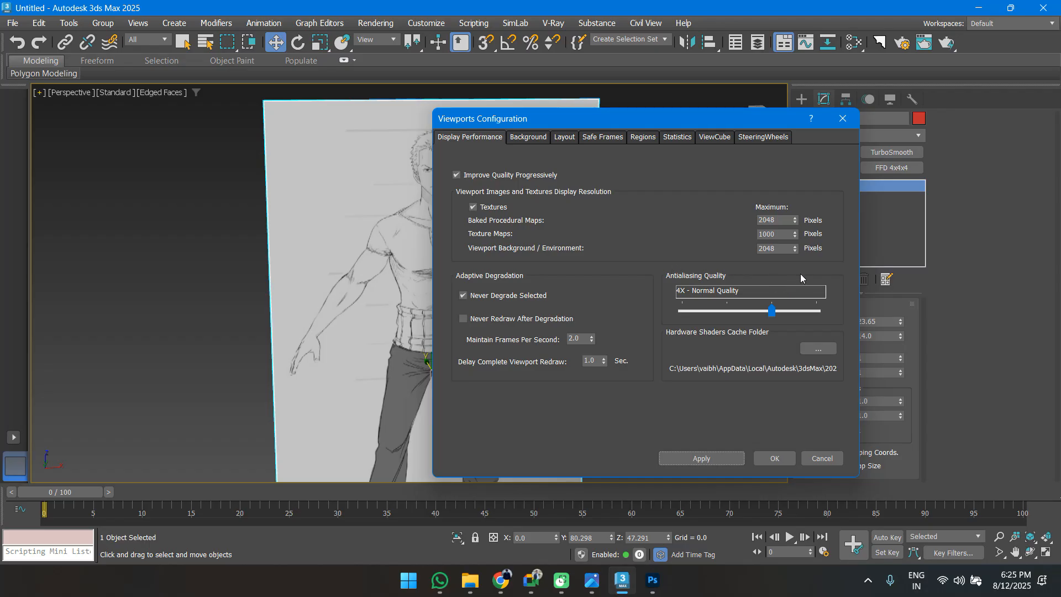
# Set the maximum viewport resolution of both texture maps and baked procedural maps to 4096 pixels and accept the configuration.
pyautogui.moveTo(789, 234); pyautogui.dragTo(658, 234)
pyautogui.write('4096')
pyautogui.click(776, 219)
pyautogui.write('40')
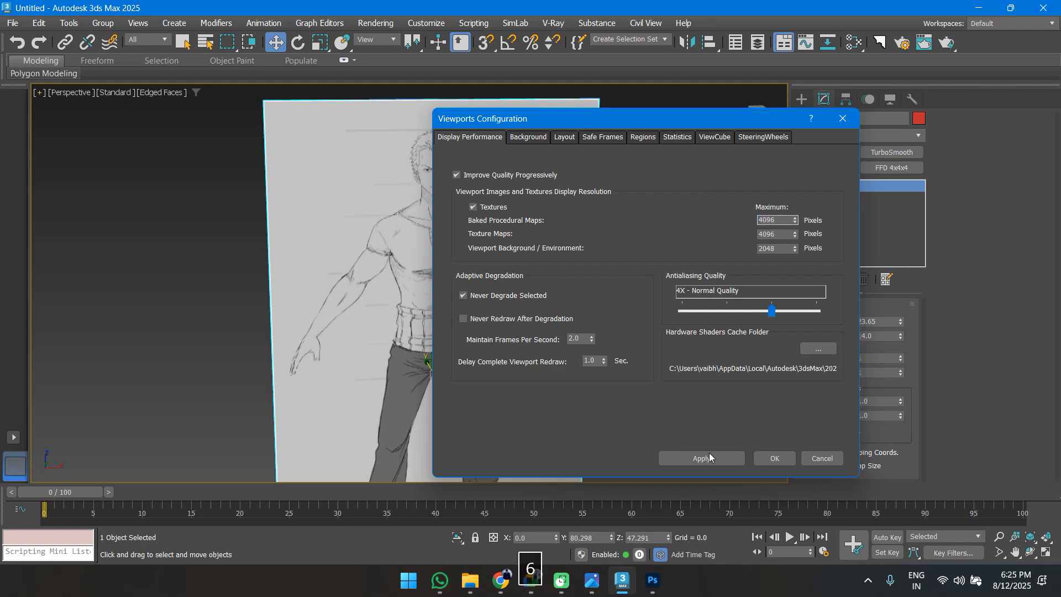
pyautogui.click(711, 459)
pyautogui.click(779, 463)
# Examine the sharpness of the front reference image on the plane, both close up and from a distance.
pyautogui.scroll(8, 481, 178)
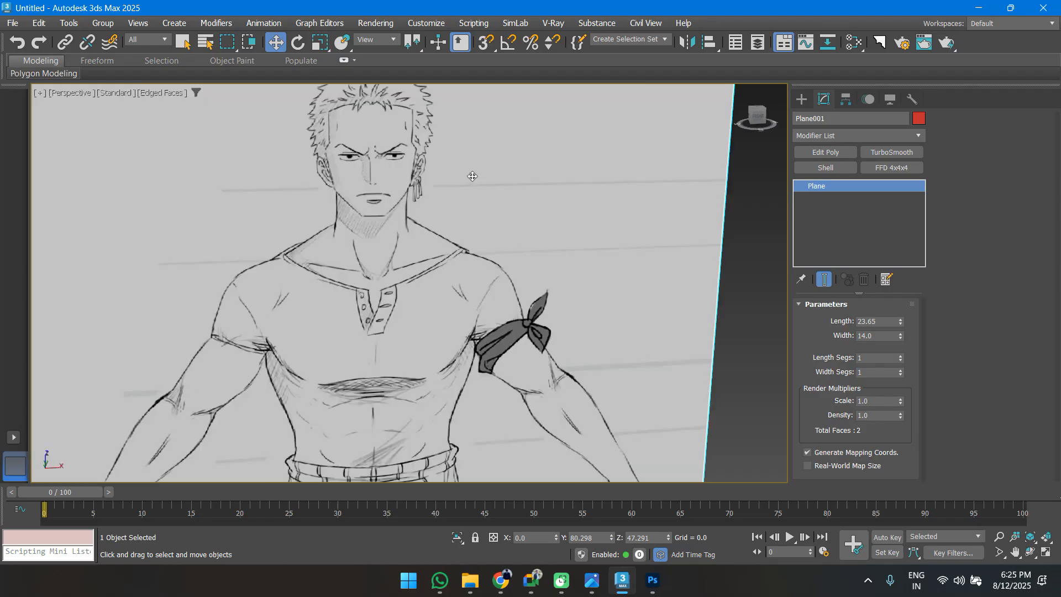
pyautogui.scroll(-1, 337, 205)
pyautogui.moveTo(359, 215); pyautogui.dragTo(449, 211, button='middle')
pyautogui.scroll(-2, 375, 229)
pyautogui.scroll(-3, 451, 210)
pyautogui.keyDown('alt'); pyautogui.moveTo(476, 301); pyautogui.dragTo(455, 190, button='middle'); pyautogui.keyUp('alt')
pyautogui.scroll(-5, 501, 295)
pyautogui.scroll(-5, 494, 279)
pyautogui.keyDown('alt'); pyautogui.moveTo(495, 280); pyautogui.dragTo(513, 354, button='middle'); pyautogui.keyUp('alt')
# Reset the front reference plane's Y position to 0.0.
pyautogui.press('e')
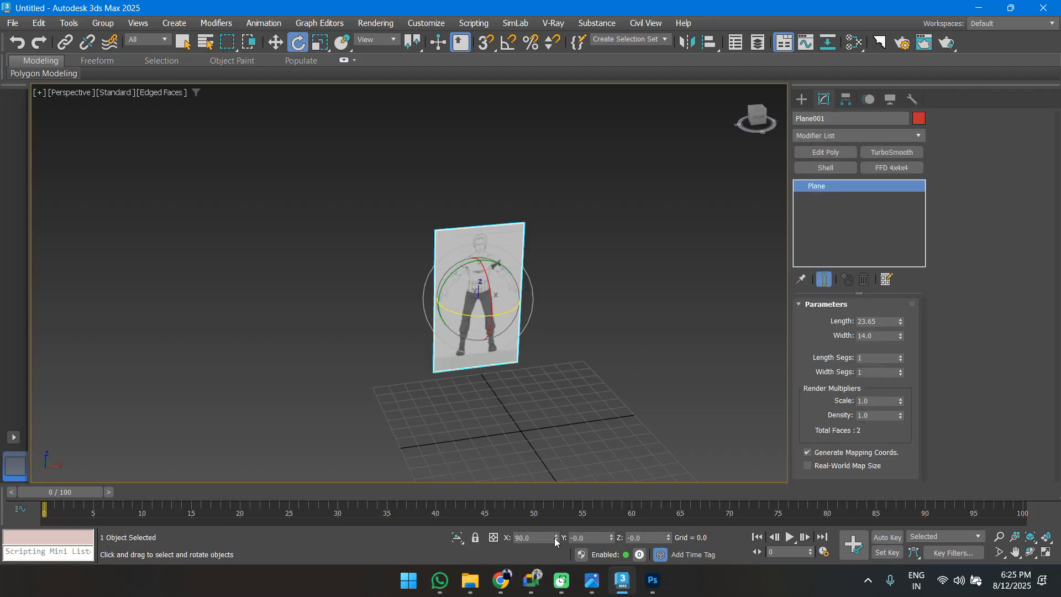
pyautogui.hotkey('ctrl', 'z')
pyautogui.press('w')
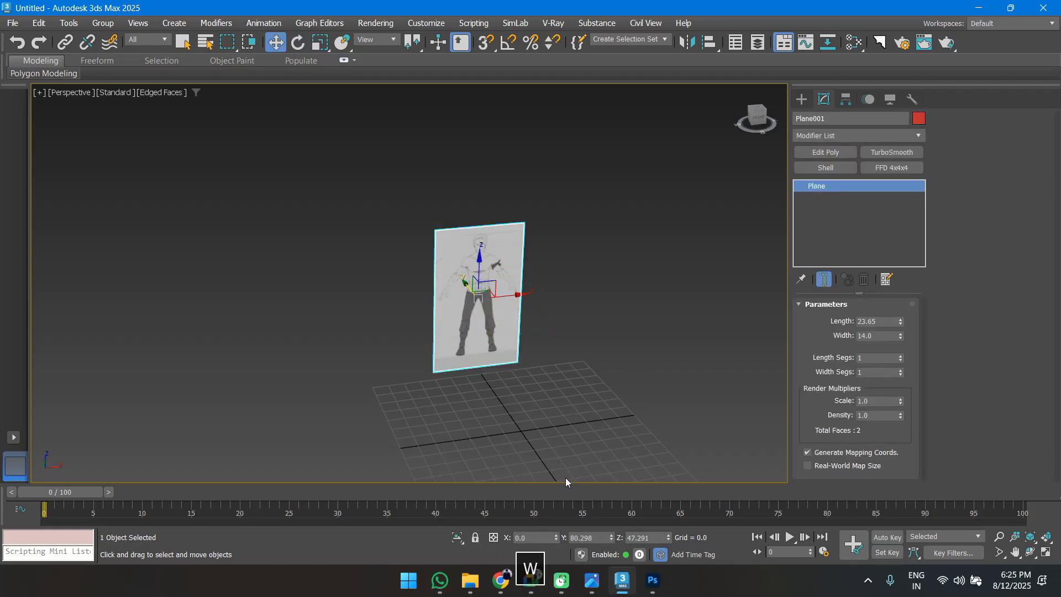
pyautogui.rightClick(611, 537)
pyautogui.scroll(5, 536, 285)
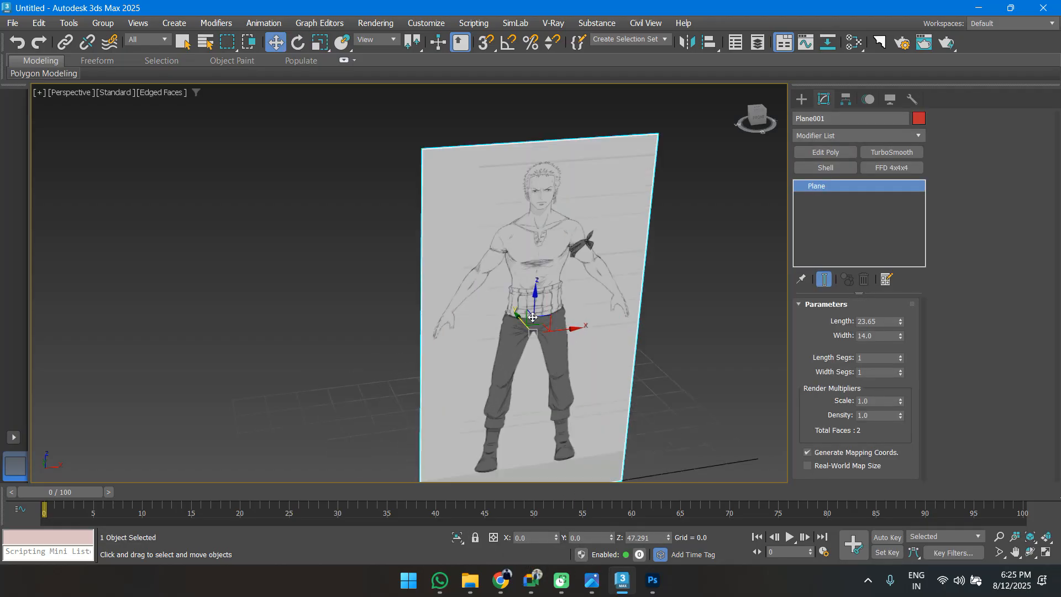
# Turn on angle snap and rotate a copy of the front plane about Z so it stands perpendicular to the original.
pyautogui.press('e')
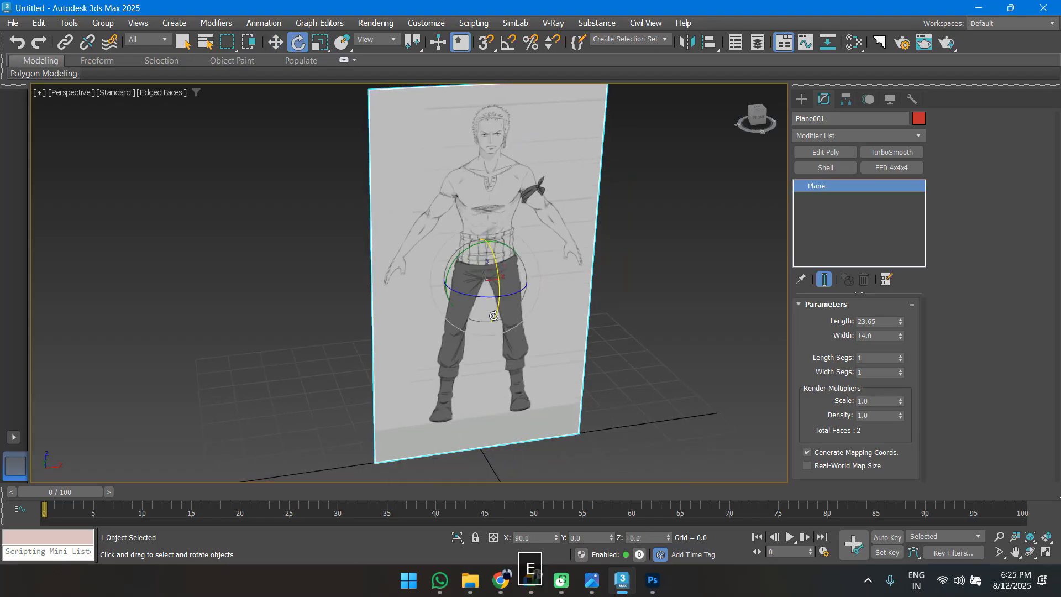
pyautogui.keyDown('shift'); pyautogui.moveTo(511, 297); pyautogui.dragTo(451, 309); pyautogui.keyUp('shift')
pyautogui.press('Escape')
pyautogui.press('a')
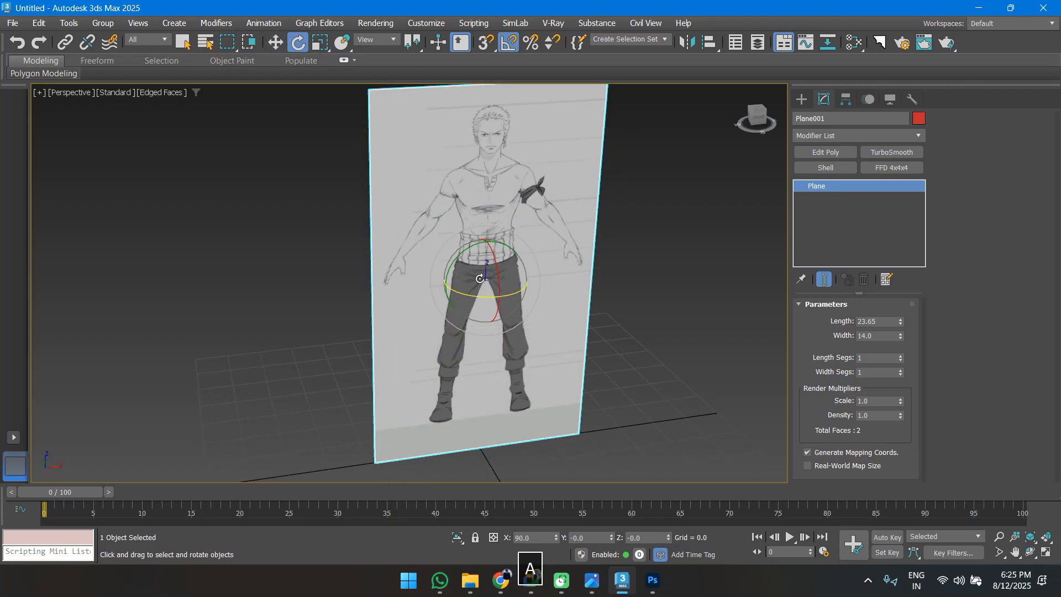
pyautogui.keyDown('shift'); pyautogui.moveTo(475, 292); pyautogui.dragTo(424, 297); pyautogui.keyUp('shift')
pyautogui.click(533, 347)
pyautogui.scroll(-3, 453, 304)
pyautogui.moveTo(442, 304)
pyautogui.keyDown('alt'); pyautogui.mouseDown(button='middle')
pyautogui.moveTo(455, 306)
pyautogui.moveTo(447, 316)
pyautogui.moveTo(417, 292)
pyautogui.mouseUp(button='middle'); pyautogui.keyUp('alt')
pyautogui.scroll(4, 455, 306)
pyautogui.press('w')
pyautogui.scroll(-4, 457, 305)
pyautogui.scroll(-2, 416, 291)
# Check the pixel dimensions in the file properties of Left_View.jpg and return to the 3ds Max scene.
pyautogui.press('m')
pyautogui.scroll(-5, 512, 232)
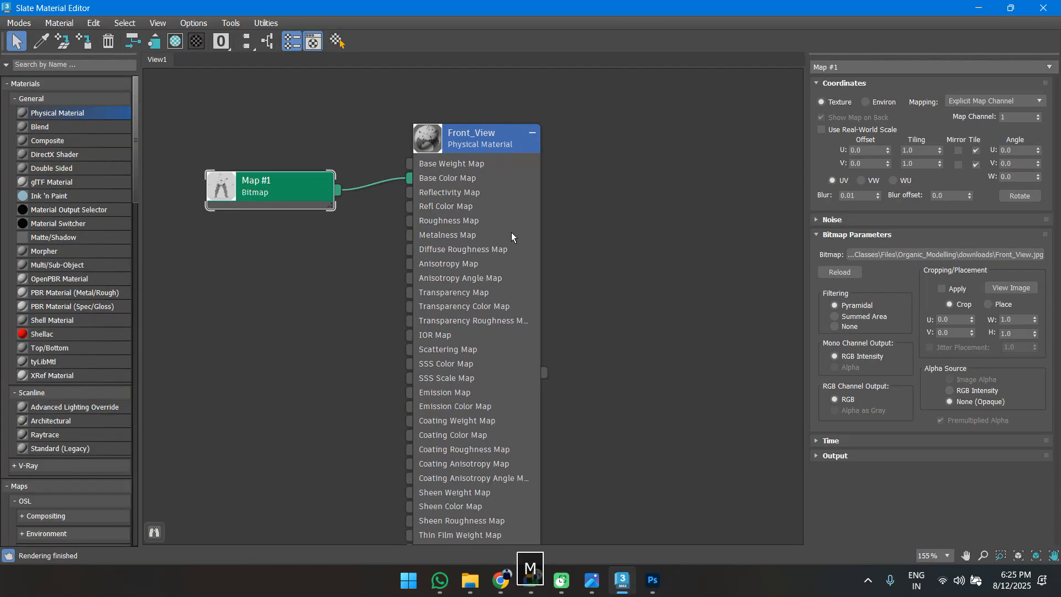
pyautogui.click(469, 587)
pyautogui.click(443, 484)
pyautogui.click(174, 120)
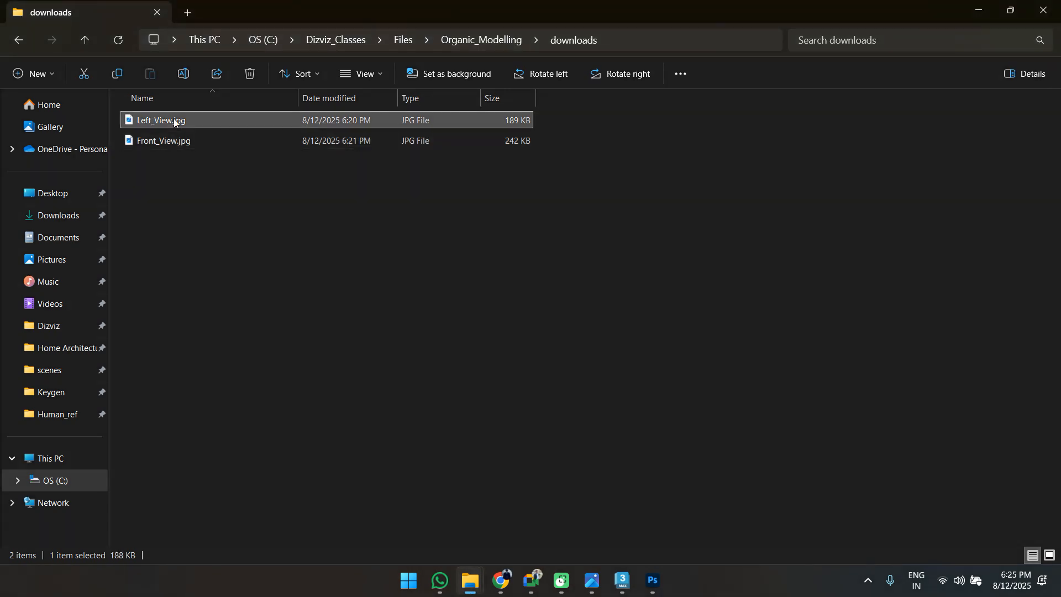
pyautogui.hotkey('alt', 'Return')
pyautogui.click(376, 184)
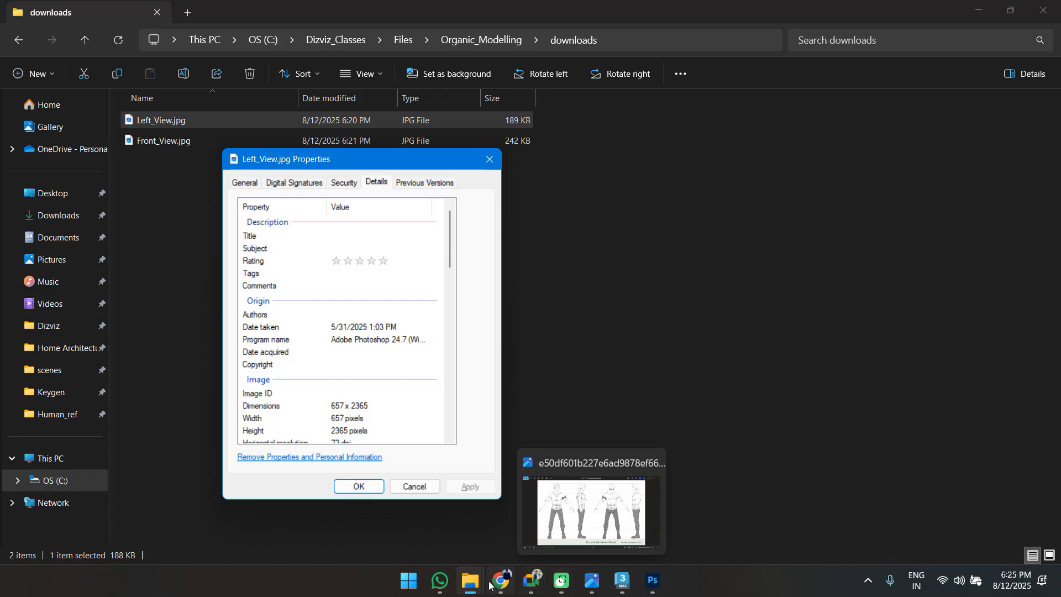
pyautogui.moveTo(471, 585)
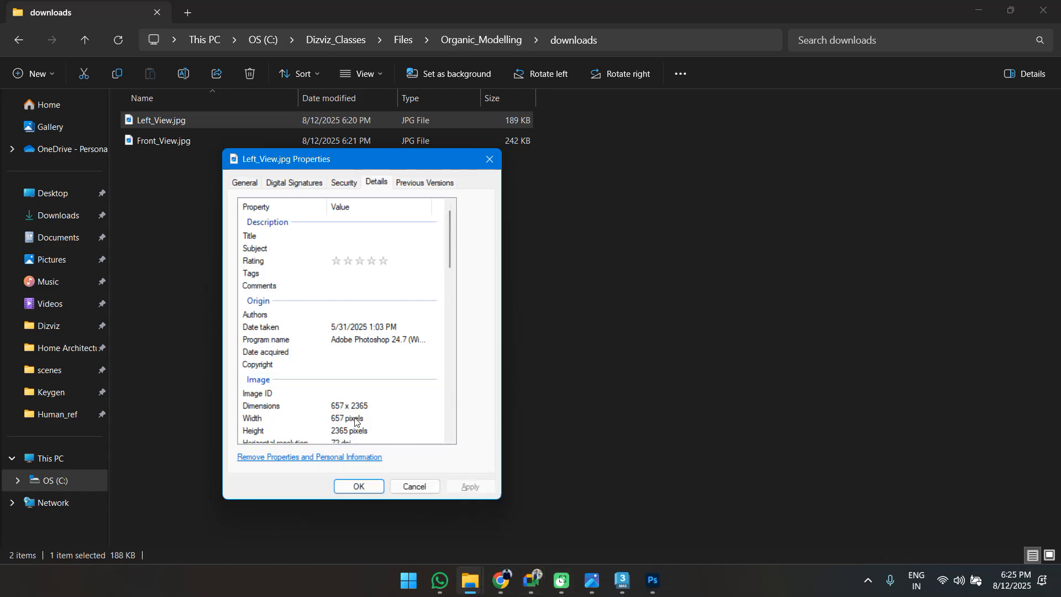
pyautogui.moveTo(634, 584)
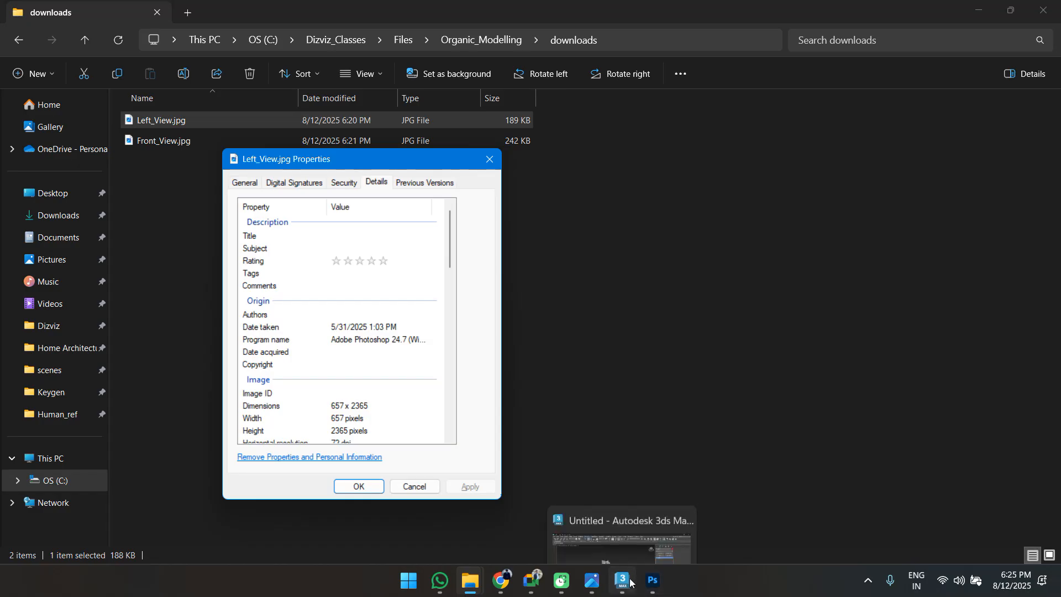
pyautogui.click(621, 505)
pyautogui.click(978, 8)
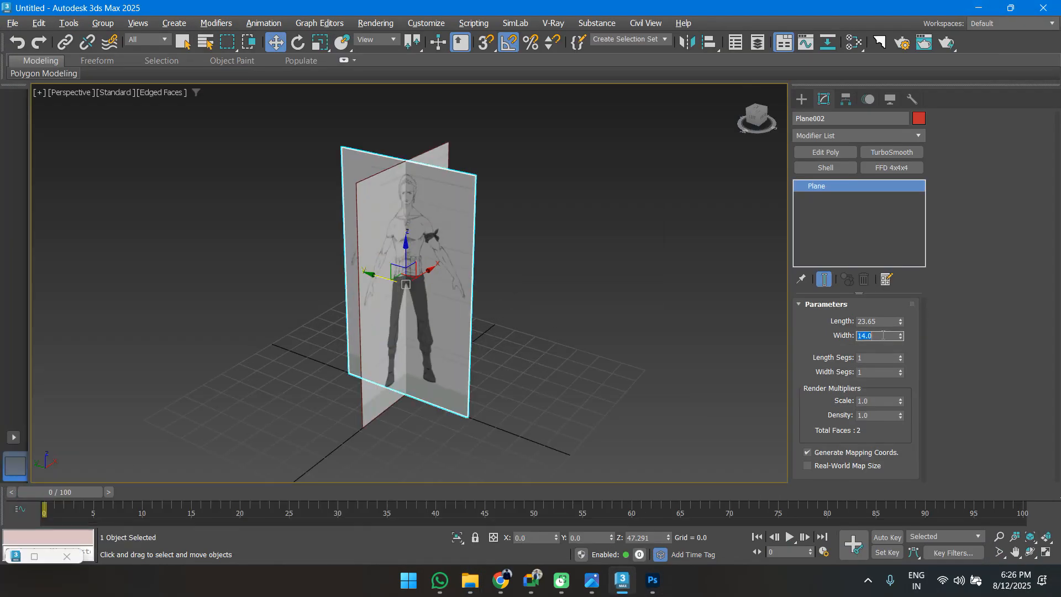
# Try a width of 65.7 on the copied plane and undo the change.
pyautogui.write('65.7')
pyautogui.press('Return')
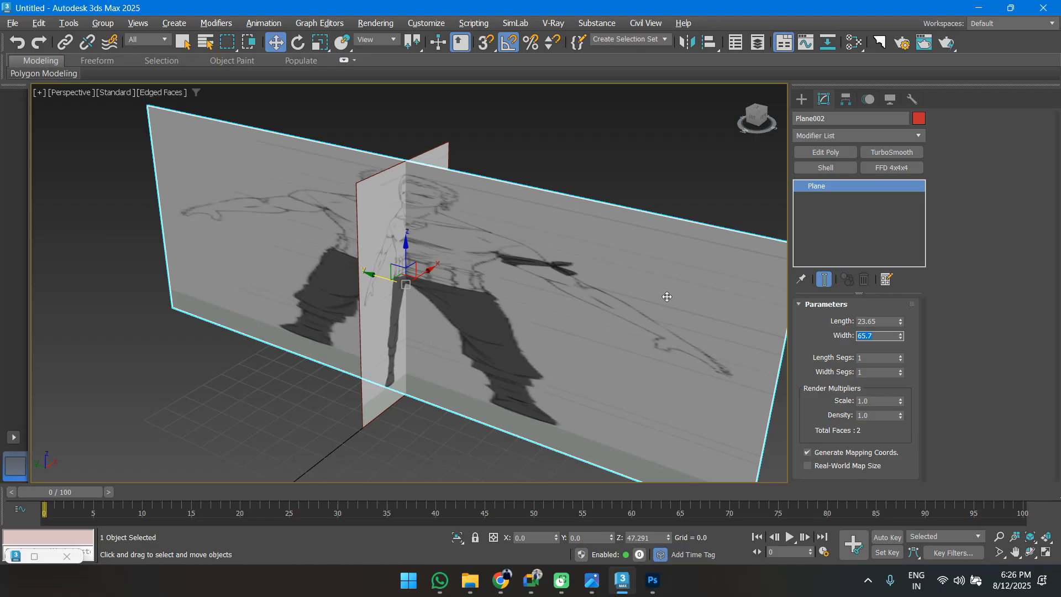
pyautogui.scroll(-6, 566, 275)
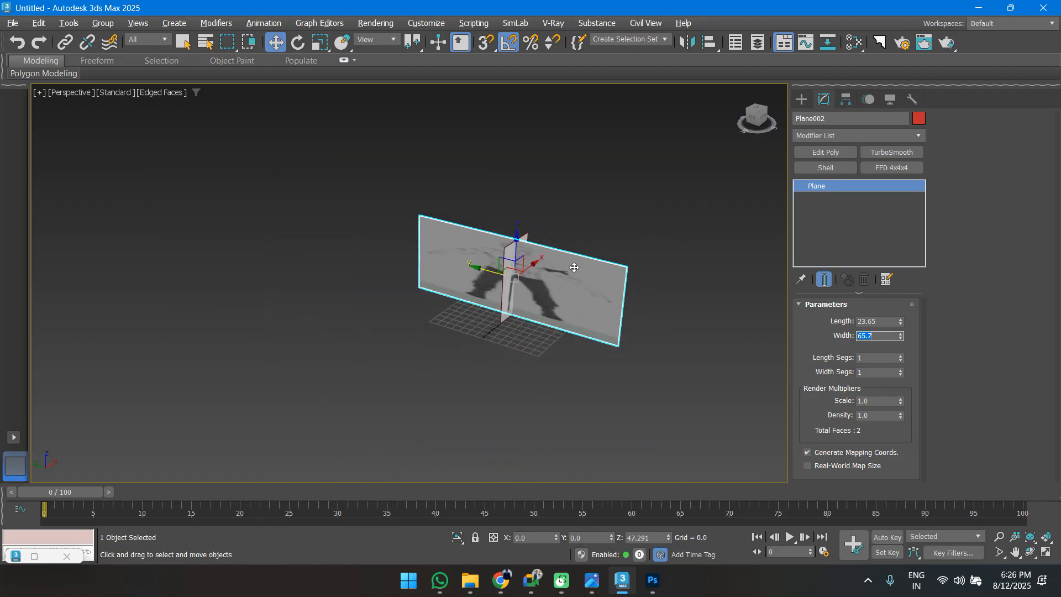
pyautogui.scroll(5, 565, 267)
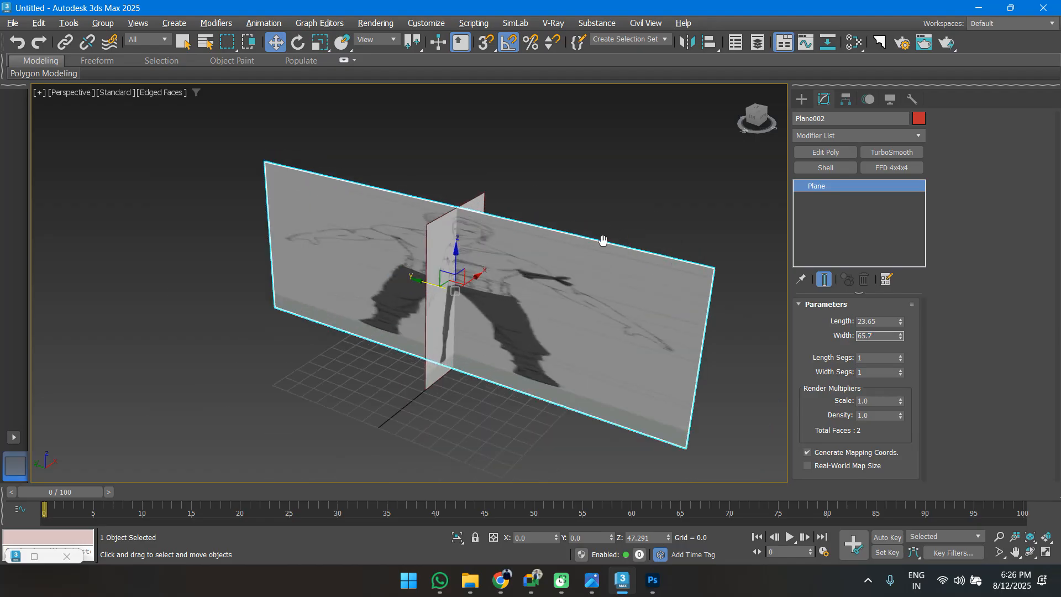
pyautogui.hotkey('ctrl', 'z')
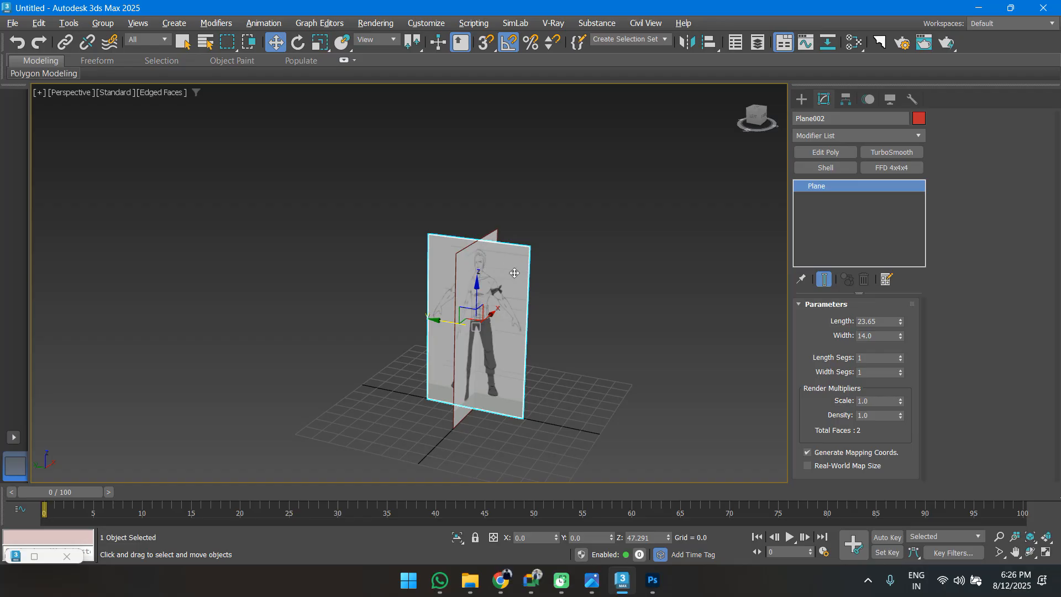
# Delete both existing reference planes, the perpendicular copy and the original front plane, from the scene.
pyautogui.press('Delete')
pyautogui.keyDown('alt'); pyautogui.moveTo(526, 291); pyautogui.dragTo(273, 269, button='middle'); pyautogui.keyUp('alt')
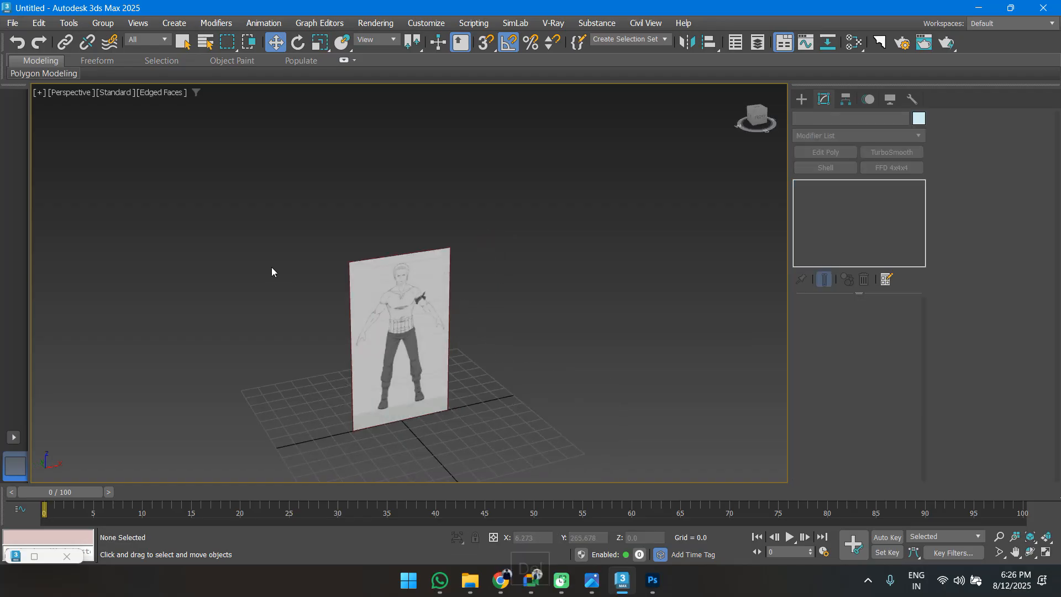
pyautogui.scroll(4, 377, 283)
pyautogui.moveTo(377, 283); pyautogui.dragTo(401, 247, button='middle')
pyautogui.click(371, 180)
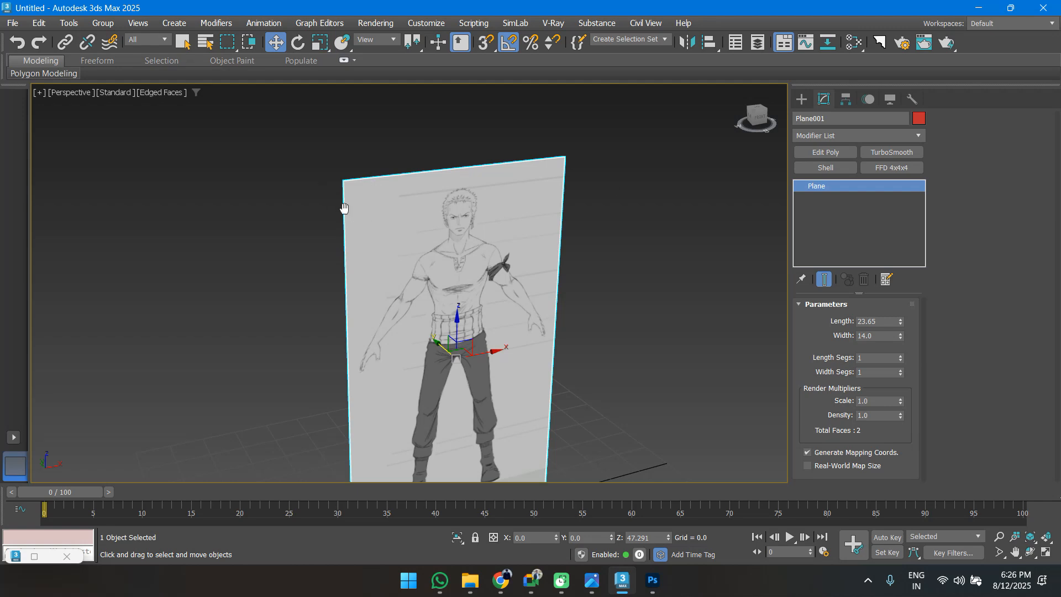
pyautogui.scroll(-4, 343, 208)
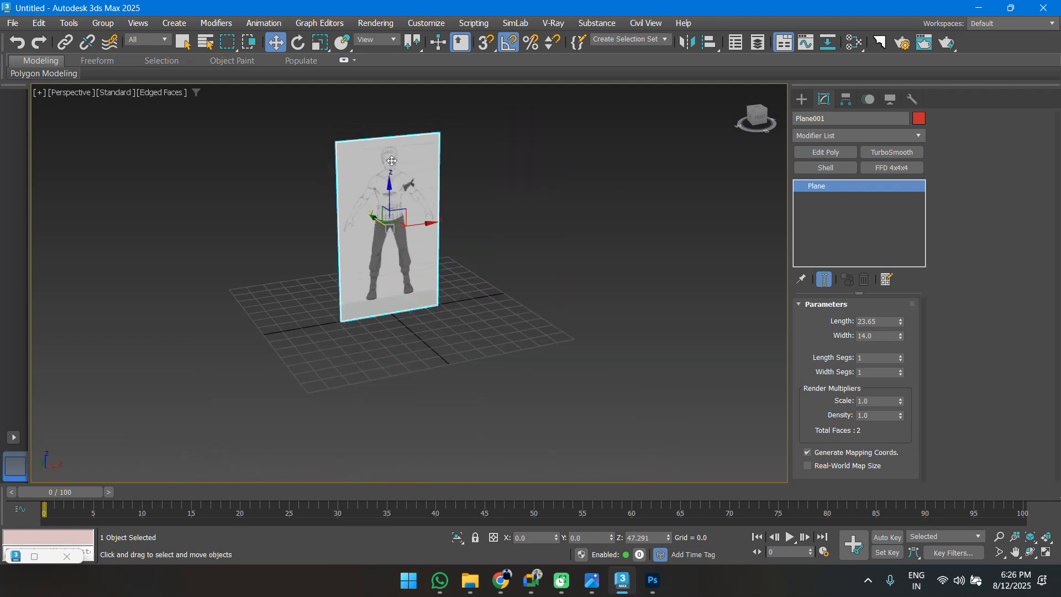
pyautogui.press('Delete')
pyautogui.moveTo(383, 187); pyautogui.dragTo(389, 331, button='middle')
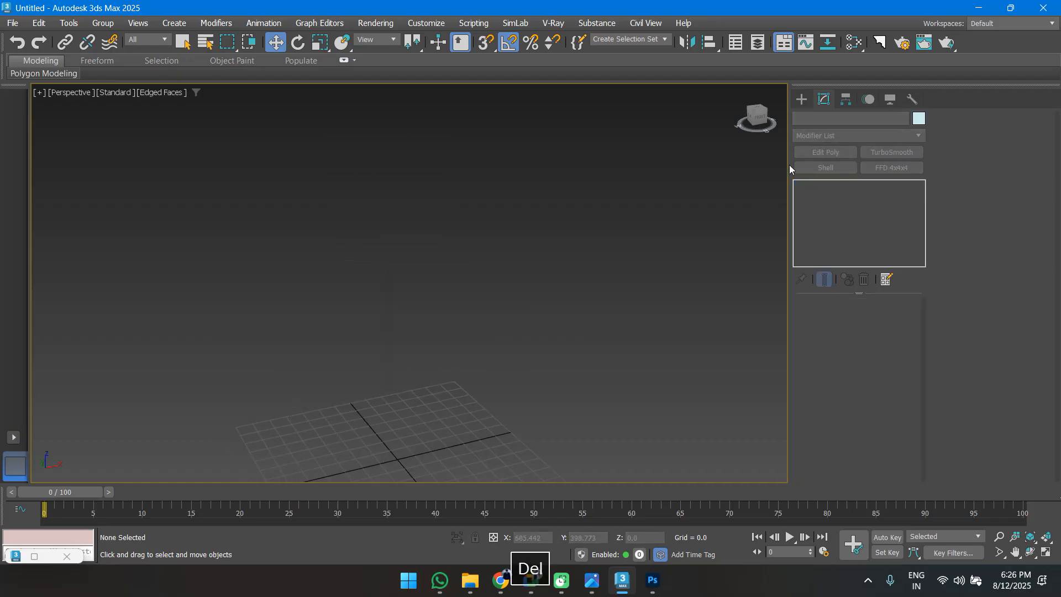
# Draw a new upright plane about 118 long and 72 wide in the Front view, around the grid's centre.
pyautogui.click(802, 100)
pyautogui.click(886, 253)
pyautogui.press('f')
pyautogui.press('z')
pyautogui.moveTo(334, 162); pyautogui.dragTo(472, 386)
pyautogui.press('w')
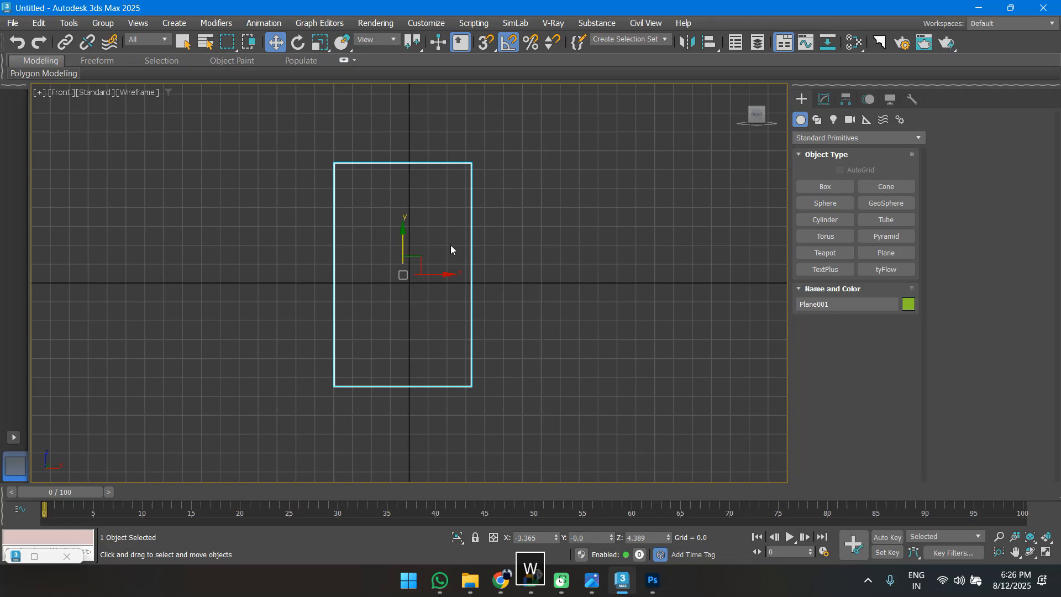
# Set the new plane's length to 2365 and width to 1400 in the Perspective view.
pyautogui.press('p')
pyautogui.press('z')
pyautogui.click(824, 100)
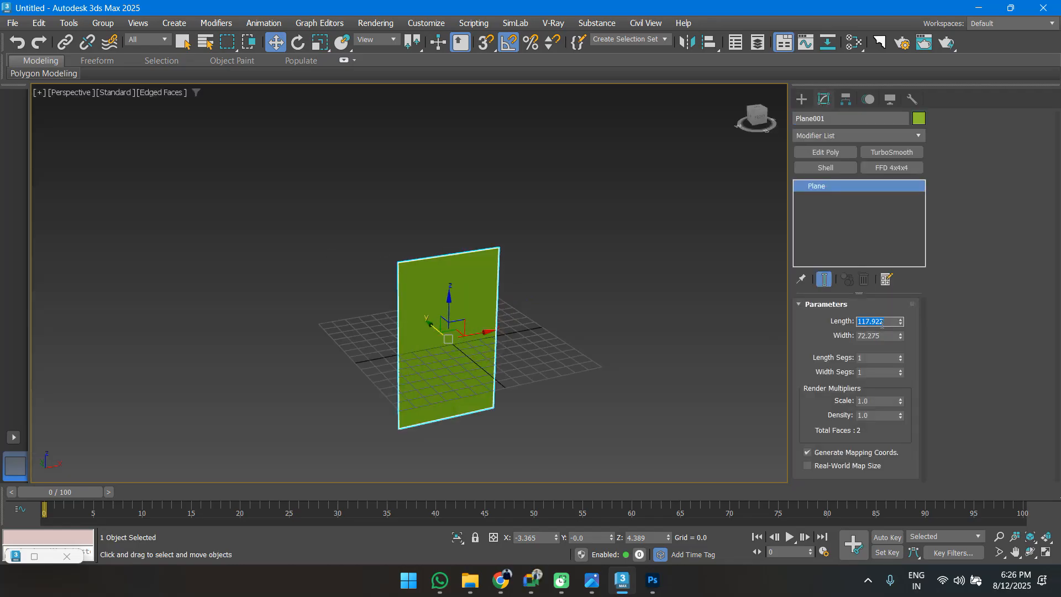
pyautogui.write('23')
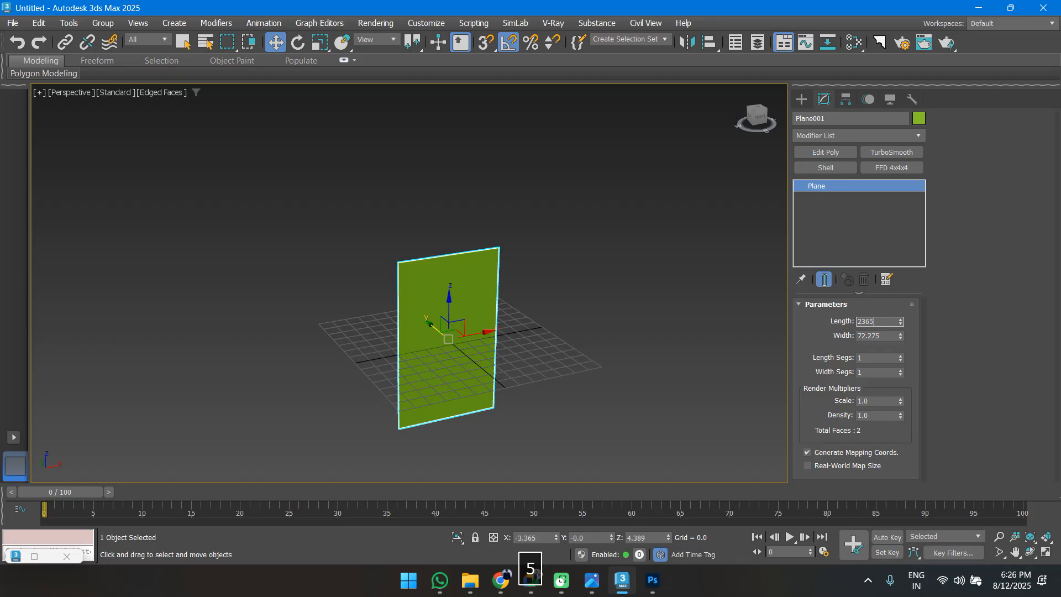
pyautogui.write('65')
pyautogui.press('Tab')
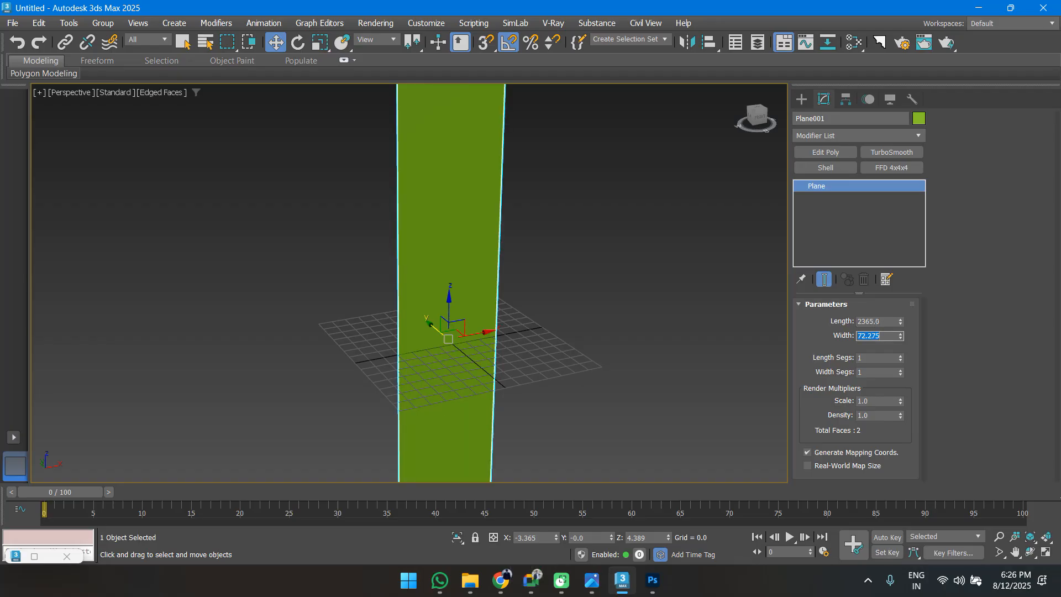
pyautogui.write('1400')
pyautogui.press('Return')
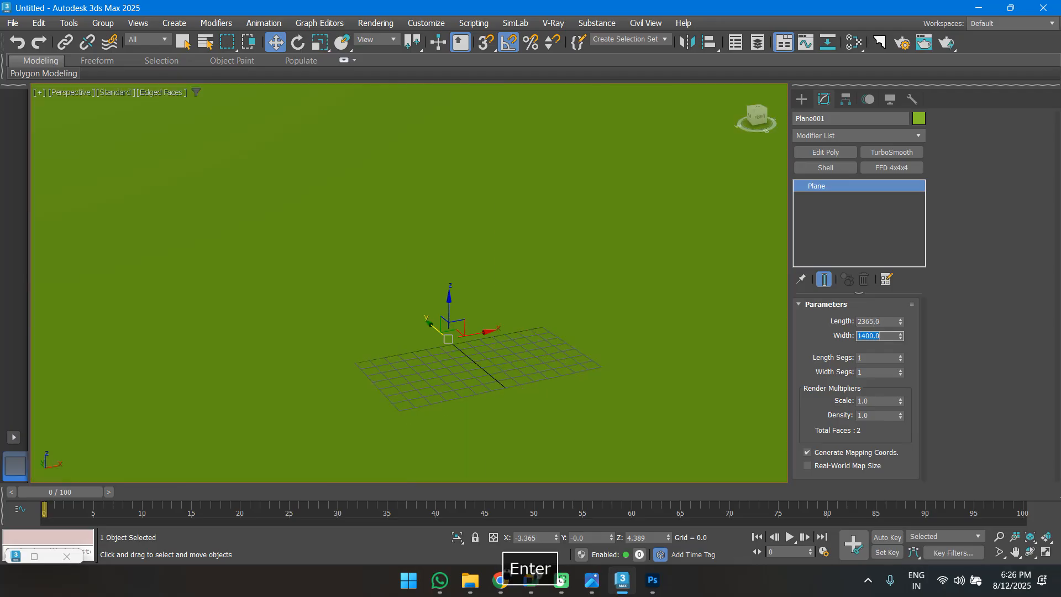
pyautogui.scroll(-5, 586, 254)
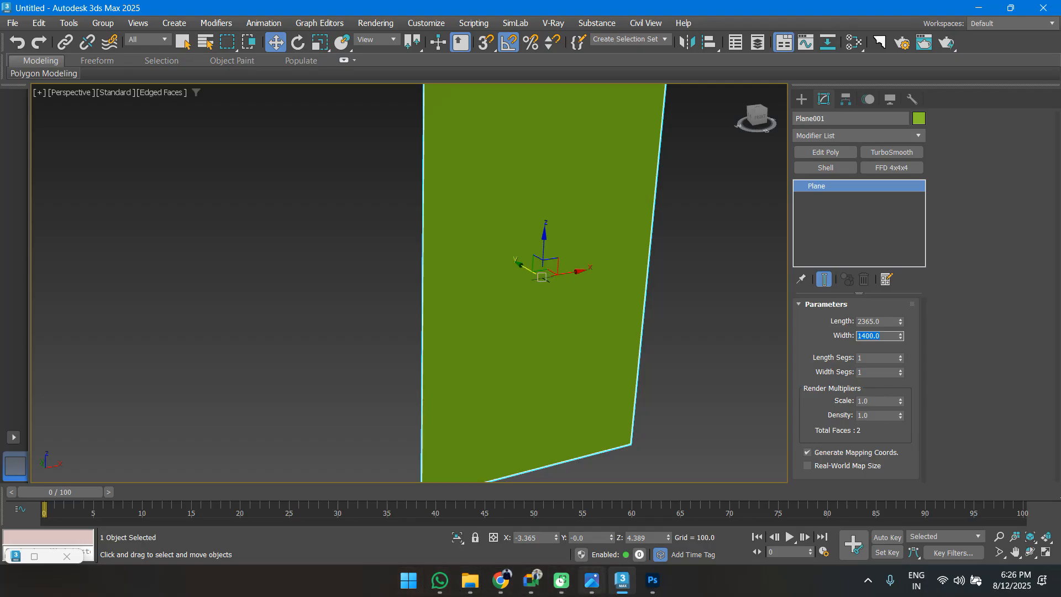
# Check the pixel dimensions in the file properties of Front_View.jpg and return to the 3ds Max scene.
pyautogui.click(592, 581)
pyautogui.click(1043, 16)
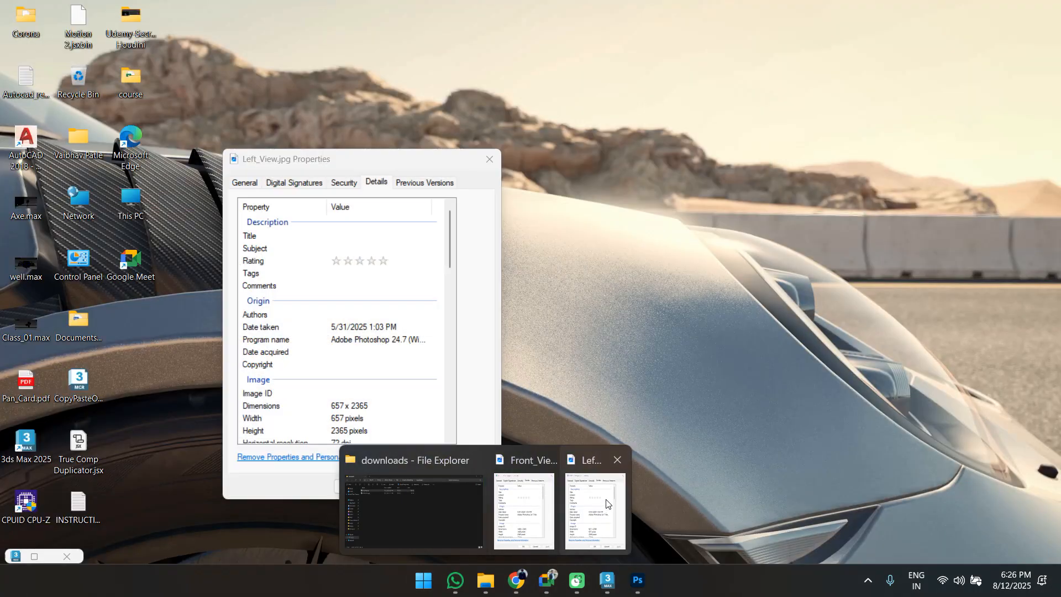
pyautogui.click(523, 528)
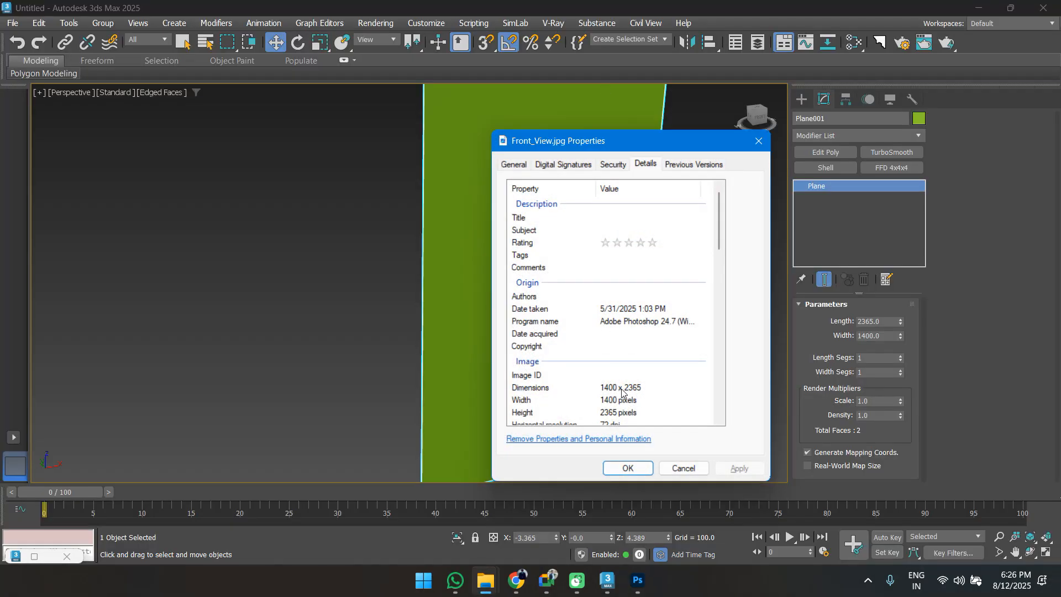
pyautogui.click(366, 257)
# Assign the Front_View material to the new plane and close the Slate Material Editor.
pyautogui.scroll(-5, 366, 256)
pyautogui.click(436, 261)
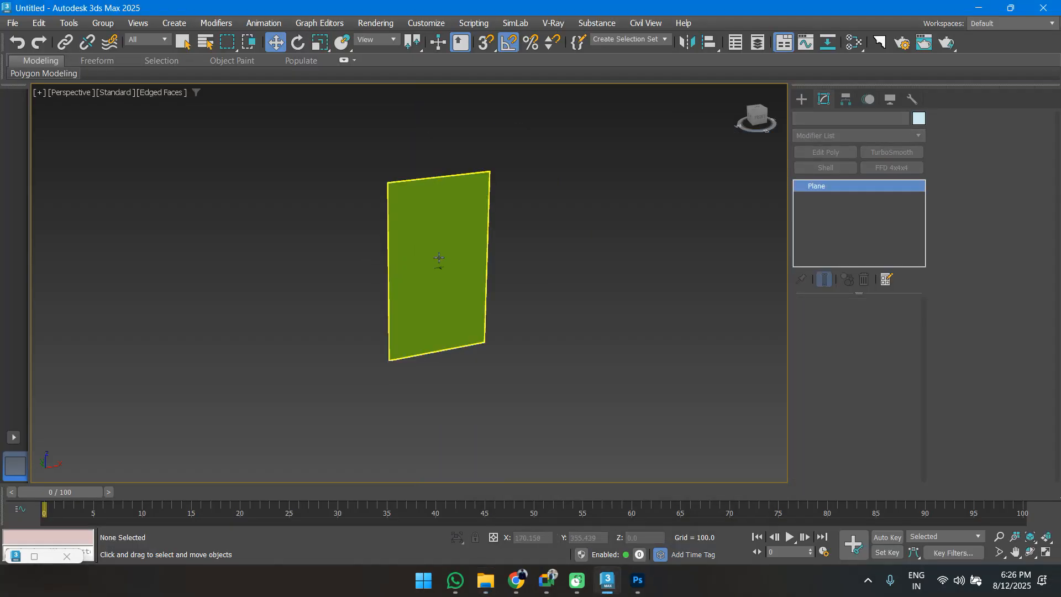
pyautogui.press('m')
pyautogui.scroll(3, 621, 244)
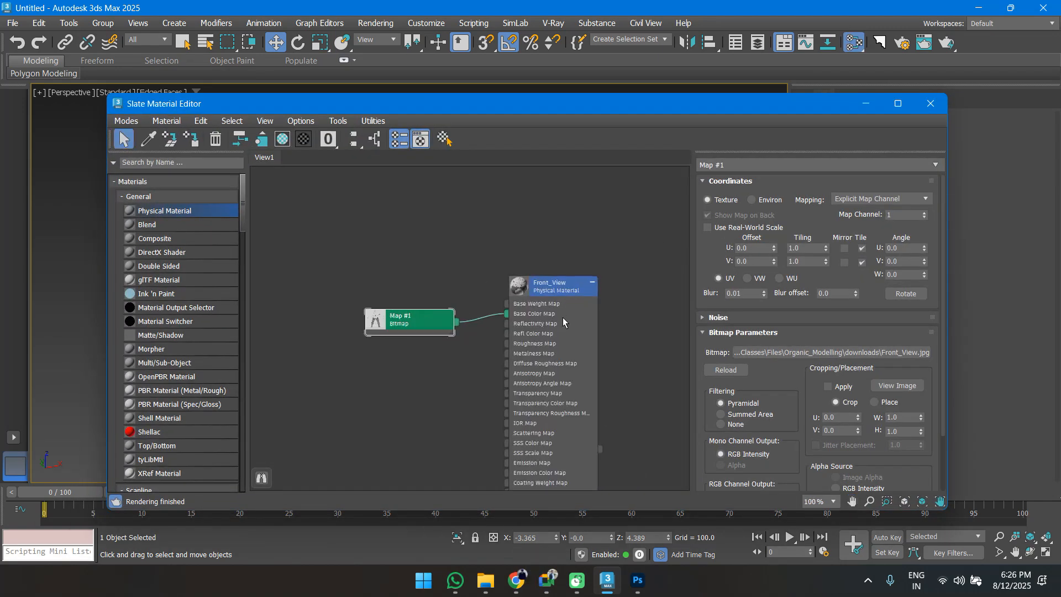
pyautogui.rightClick(563, 319)
pyautogui.click(618, 23)
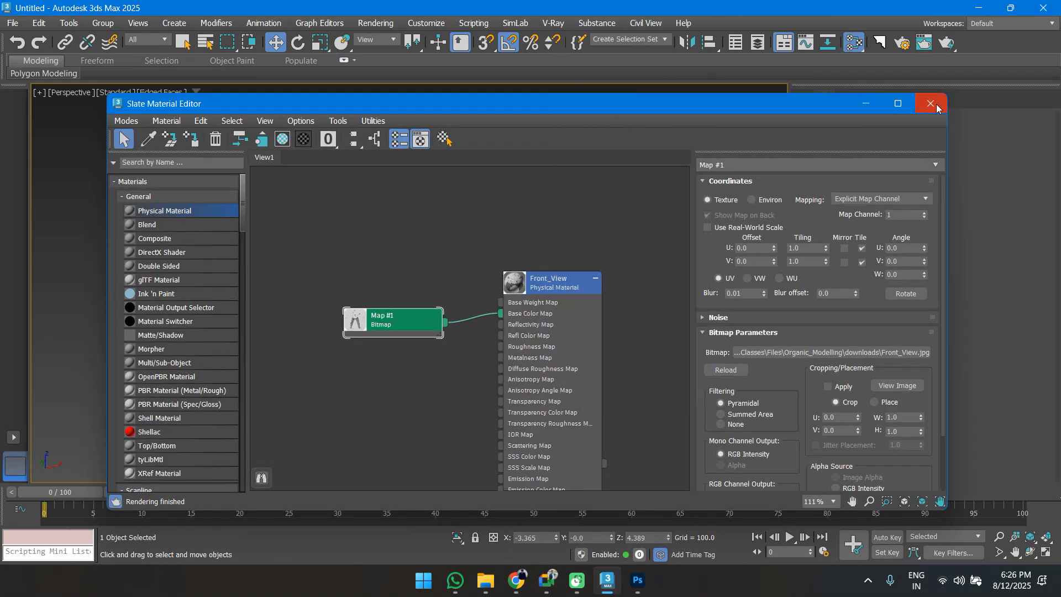
pyautogui.click(931, 103)
# Rotate a copy of the front reference plane 90 degrees about Z so it stands perpendicular to the original.
pyautogui.scroll(4, 621, 294)
pyautogui.click(621, 294)
pyautogui.click(488, 296)
pyautogui.press('e')
pyautogui.keyDown('shift'); pyautogui.moveTo(449, 294); pyautogui.dragTo(394, 301); pyautogui.keyUp('shift')
pyautogui.click(535, 344)
pyautogui.hotkey('alt', 'x')
pyautogui.keyDown('alt'); pyautogui.moveTo(503, 369); pyautogui.dragTo(524, 365, button='middle'); pyautogui.keyUp('alt')
pyautogui.scroll(4, 501, 308)
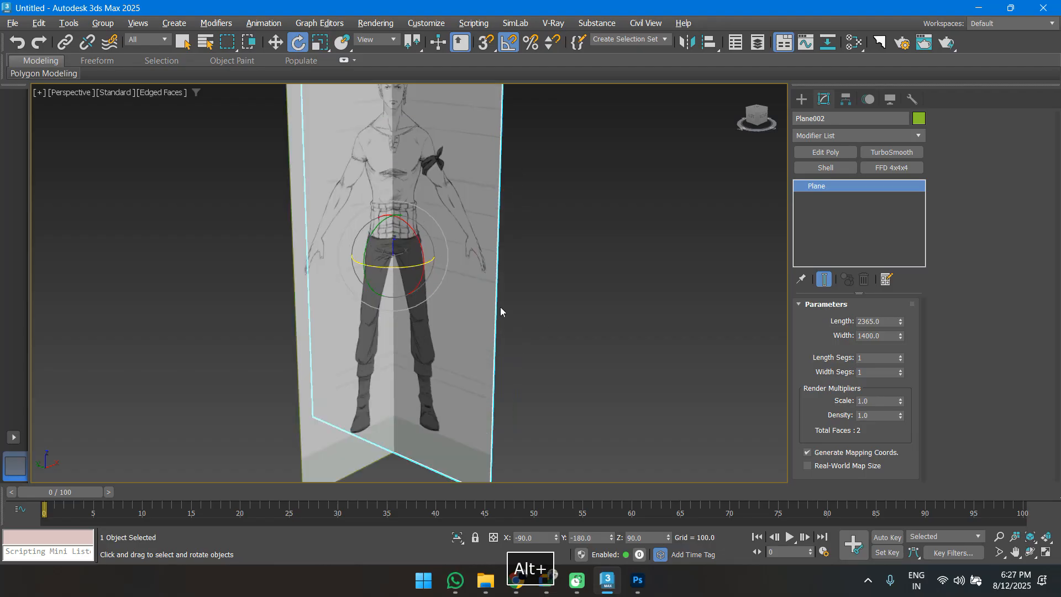
# Check the Left_View.jpg image dimensions in its file properties and set the second reference plane's width to 657.
pyautogui.moveTo(502, 309); pyautogui.dragTo(622, 331, button='middle')
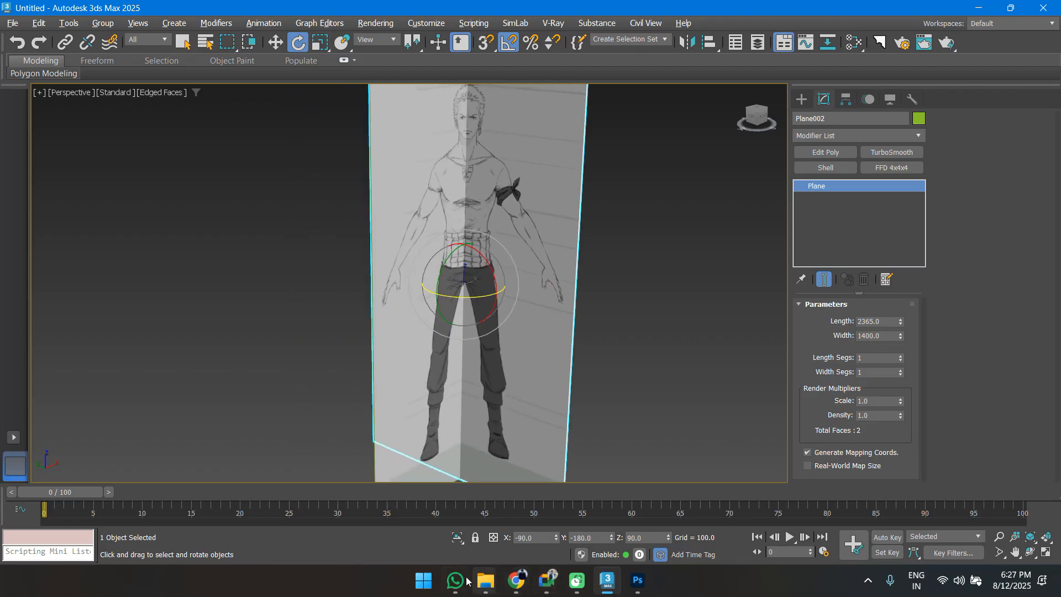
pyautogui.click(528, 529)
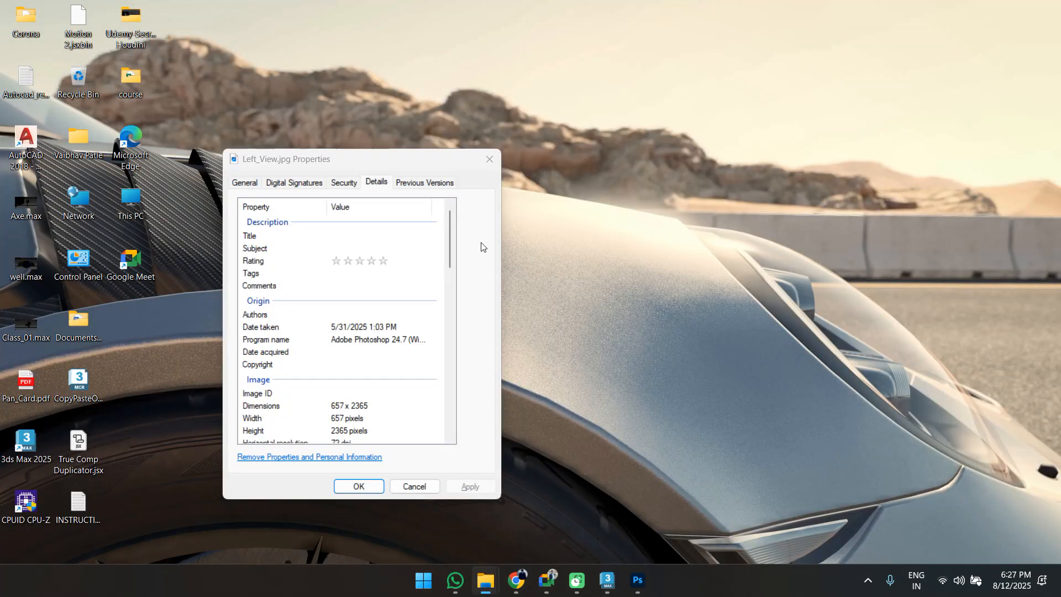
pyautogui.click(586, 505)
pyautogui.click(683, 468)
pyautogui.click(415, 485)
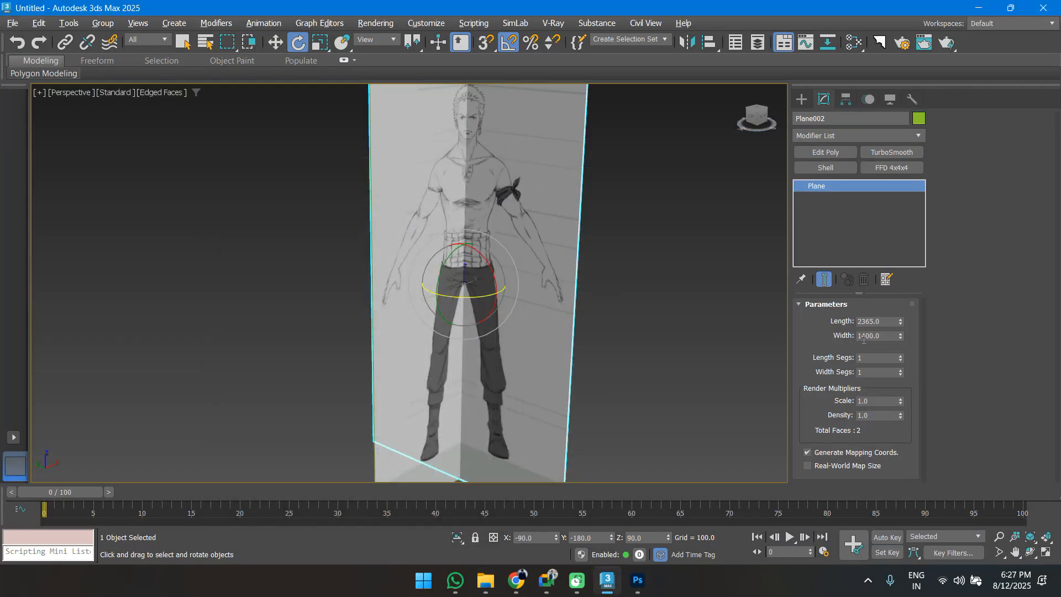
pyautogui.write('65')
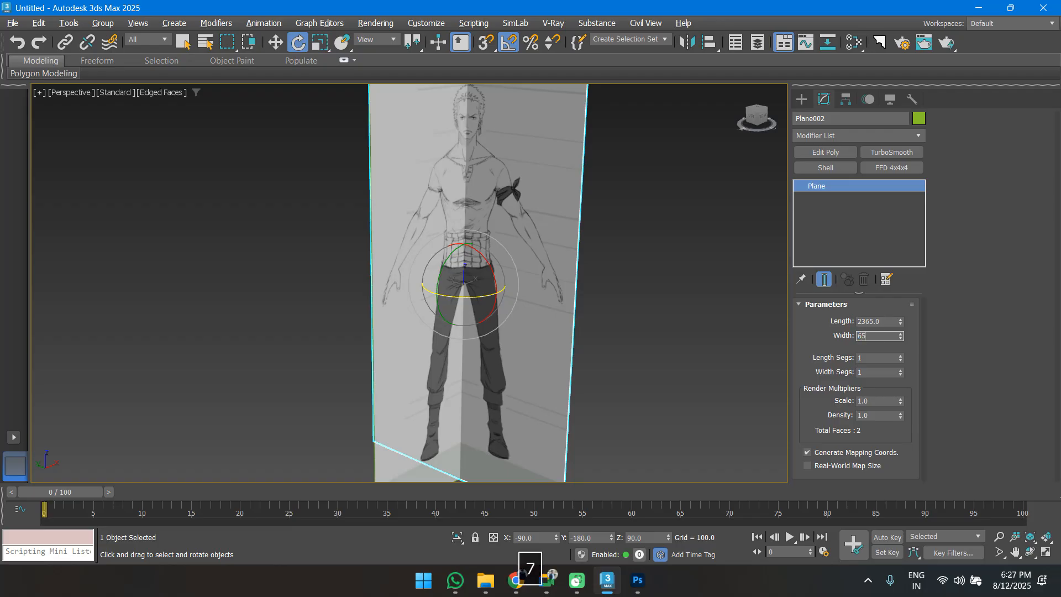
pyautogui.write('7')
pyautogui.press('Return')
# Open the Slate Material Editor, collapse the Front_View material node and arrange it beside its bitmap node.
pyautogui.keyDown('alt'); pyautogui.moveTo(436, 125); pyautogui.dragTo(515, 200, button='middle'); pyautogui.keyUp('alt')
pyautogui.scroll(-4, 491, 149)
pyautogui.scroll(5, 531, 230)
pyautogui.press('w')
pyautogui.press('m')
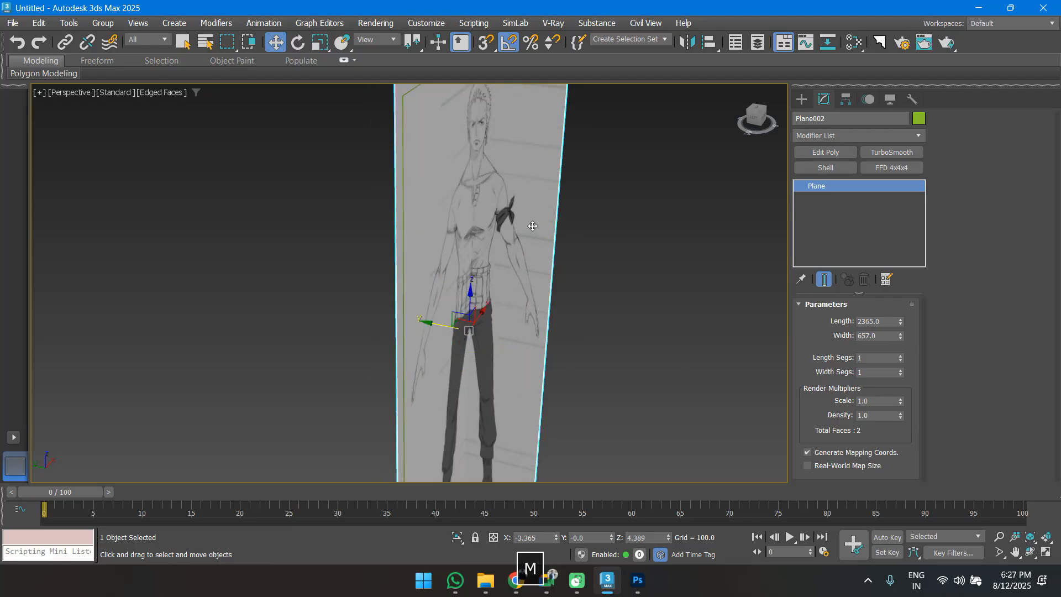
pyautogui.scroll(-3, 504, 247)
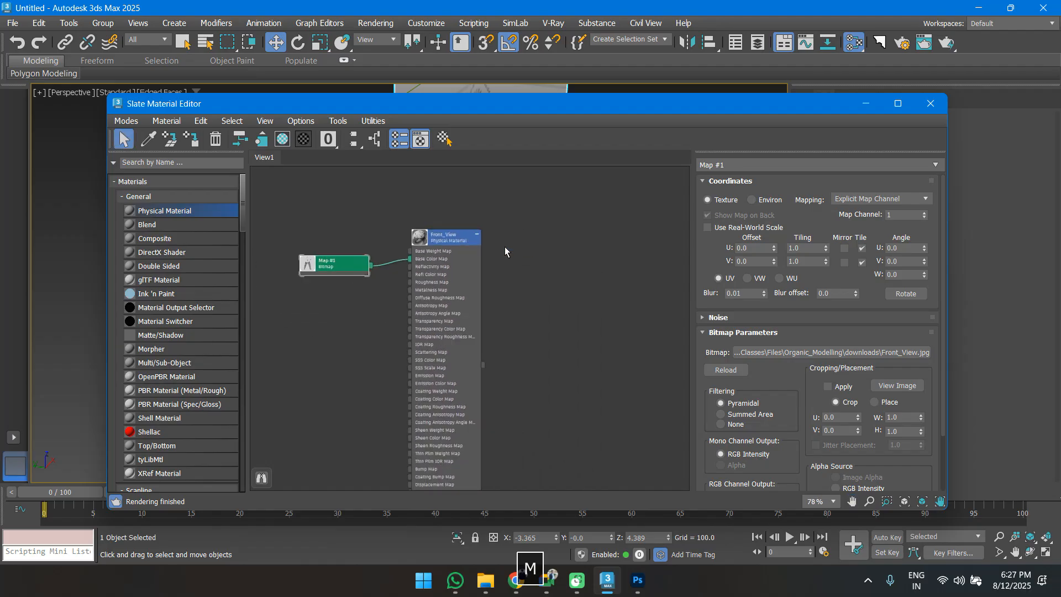
pyautogui.click(417, 236)
pyautogui.scroll(3, 453, 260)
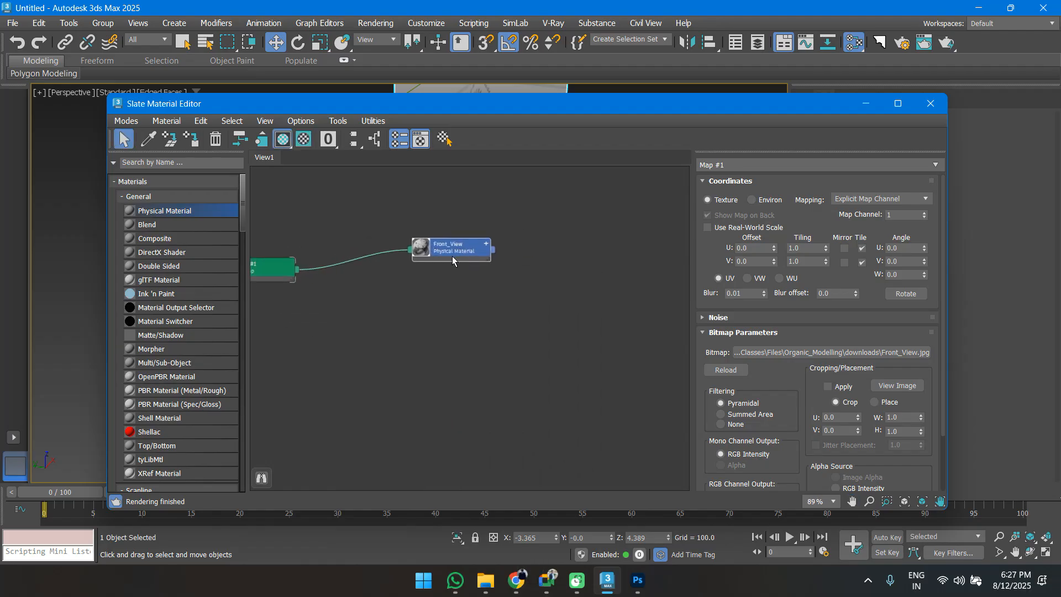
pyautogui.scroll(3, 437, 285)
pyautogui.moveTo(595, 246); pyautogui.dragTo(544, 237)
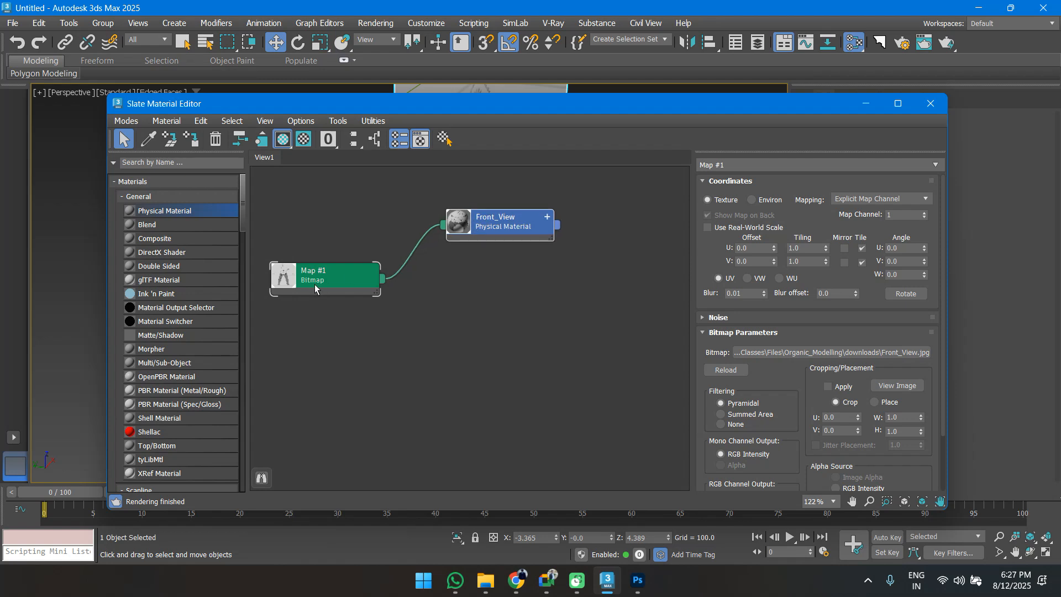
pyautogui.moveTo(315, 287); pyautogui.dragTo(341, 273)
pyautogui.scroll(-2, 312, 258)
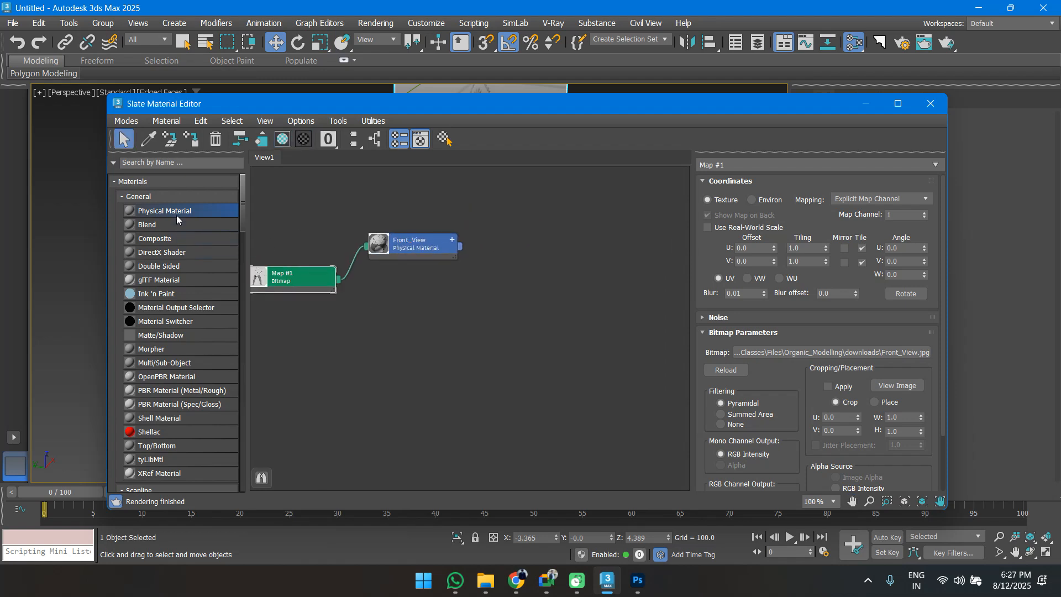
# Add a new Physical Material and connect Left_View.jpg as a bitmap to its Base Color Map.
pyautogui.moveTo(396, 368); pyautogui.dragTo(398, 366)
pyautogui.moveTo(410, 361); pyautogui.dragTo(437, 307, button='middle')
pyautogui.moveTo(451, 313); pyautogui.dragTo(472, 313)
pyautogui.click(485, 580)
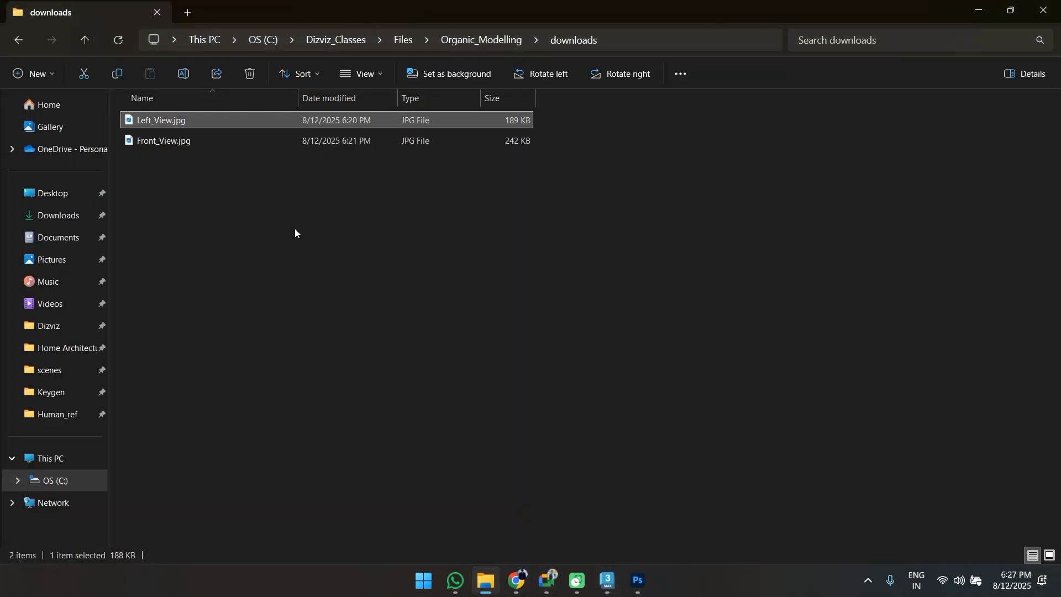
pyautogui.moveTo(141, 120); pyautogui.dragTo(356, 393)
pyautogui.moveTo(326, 342); pyautogui.dragTo(326, 344)
pyautogui.scroll(4, 432, 320)
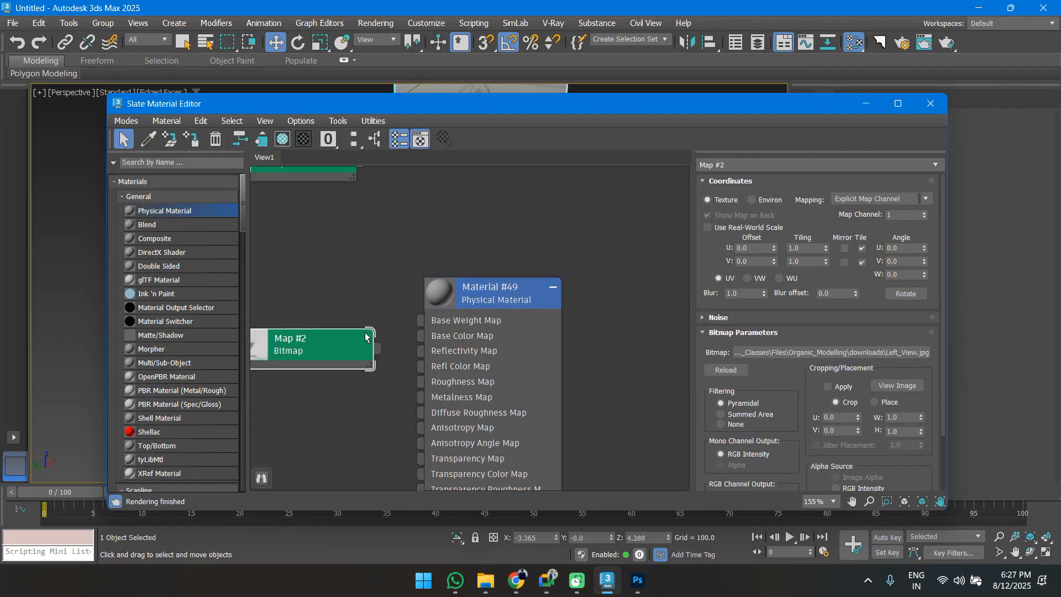
pyautogui.moveTo(432, 320); pyautogui.dragTo(440, 317)
# Assign the new physical material with the left-view bitmap to the selected second plane.
pyautogui.moveTo(535, 283); pyautogui.dragTo(602, 286)
pyautogui.moveTo(654, 252); pyautogui.dragTo(530, 256, button='middle')
pyautogui.moveTo(544, 107); pyautogui.dragTo(565, 320)
pyautogui.rightClick(547, 461)
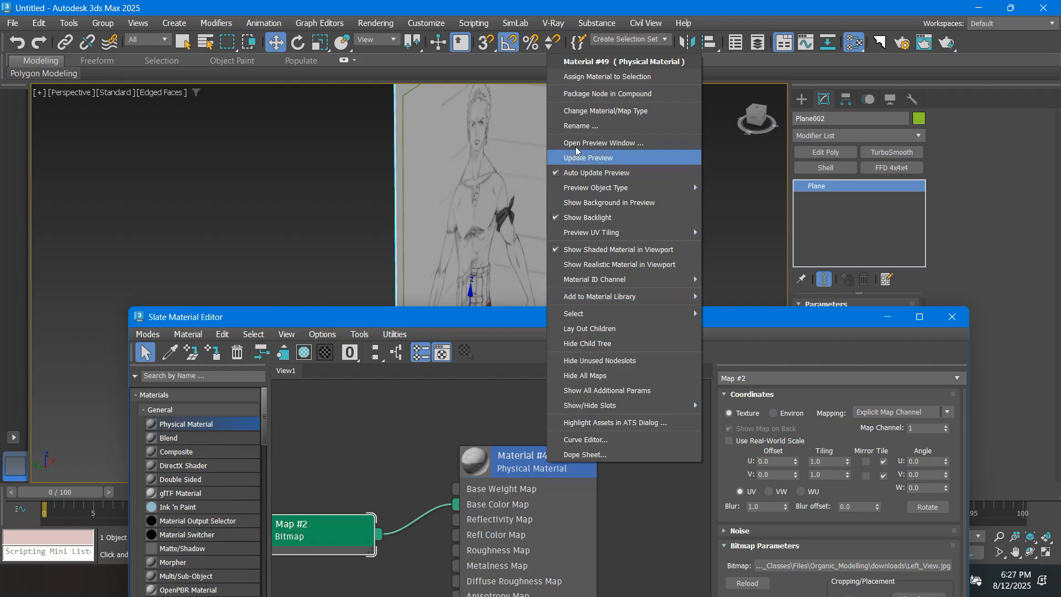
pyautogui.click(575, 77)
# Rename the new bitmap node as Left_View and close the material editor.
pyautogui.moveTo(559, 327); pyautogui.dragTo(477, 185)
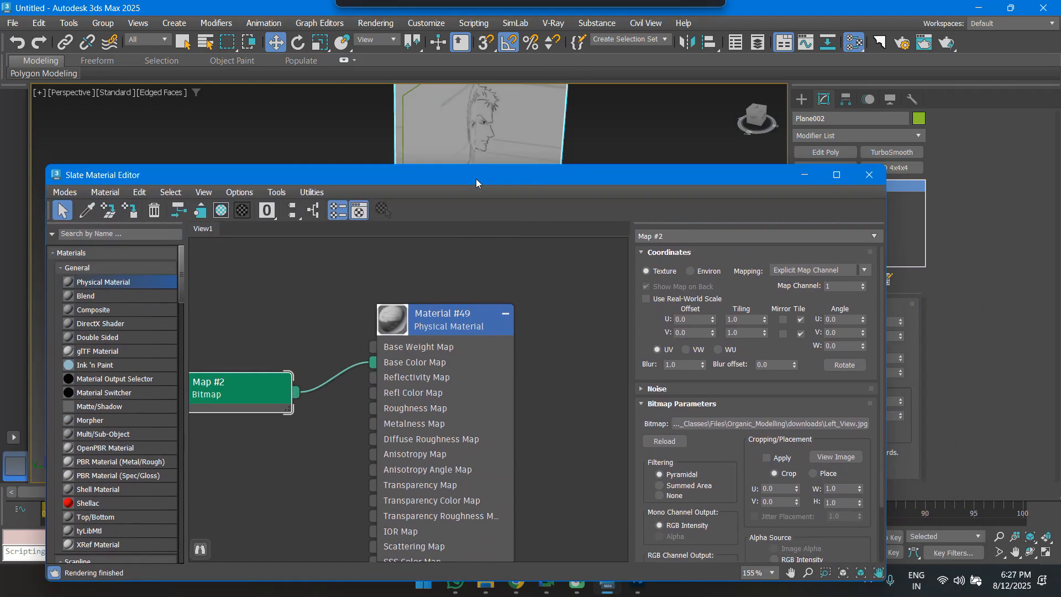
pyautogui.click(693, 235)
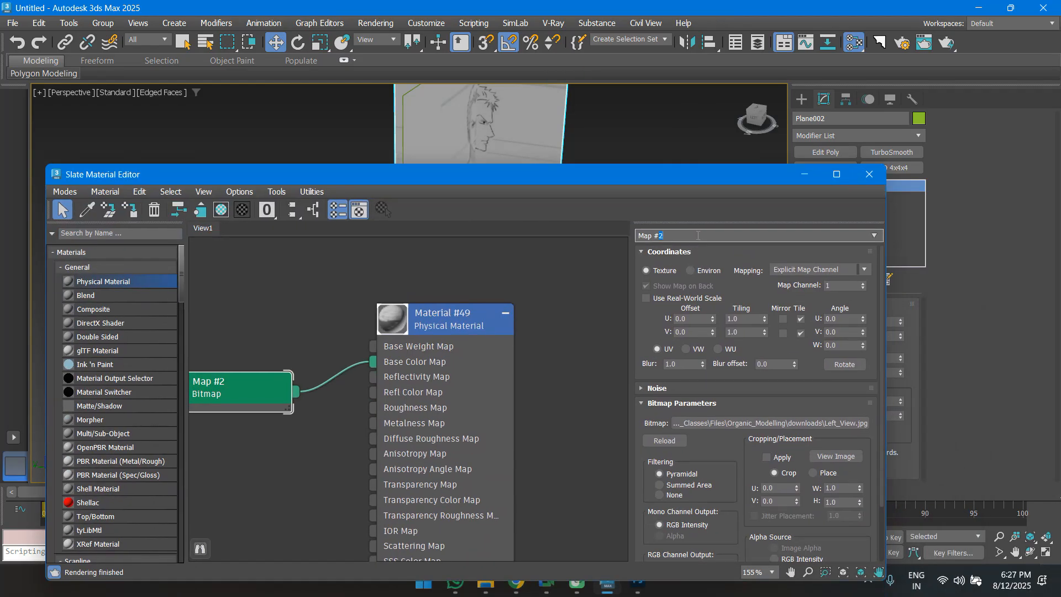
pyautogui.hotkey('ctrl', 'a')
pyautogui.write('Left_View')
pyautogui.press('Return')
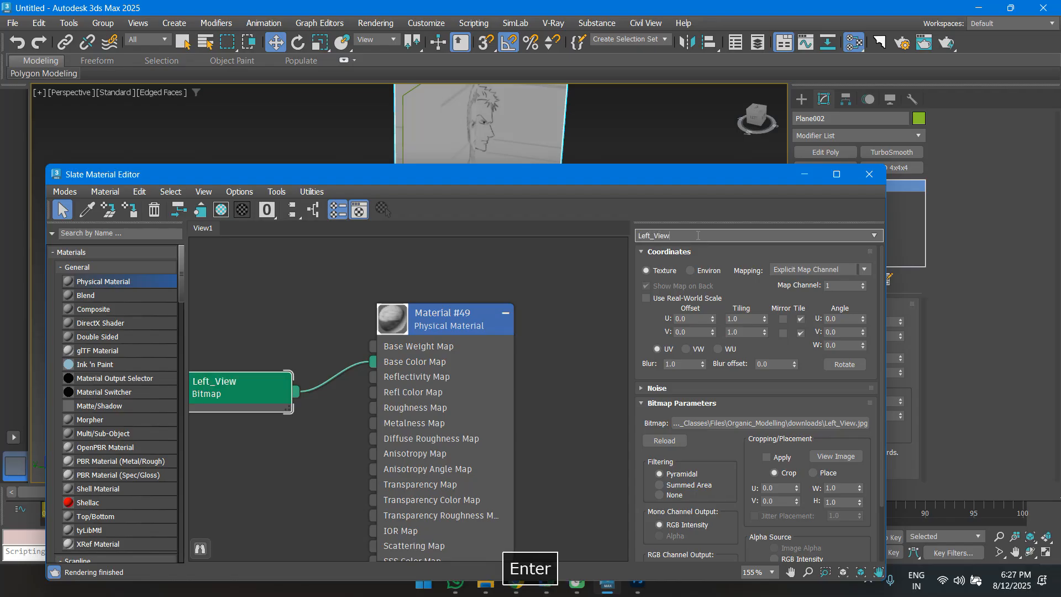
pyautogui.click(870, 175)
# Select both reference planes and scale them down uniformly.
pyautogui.scroll(-5, 495, 281)
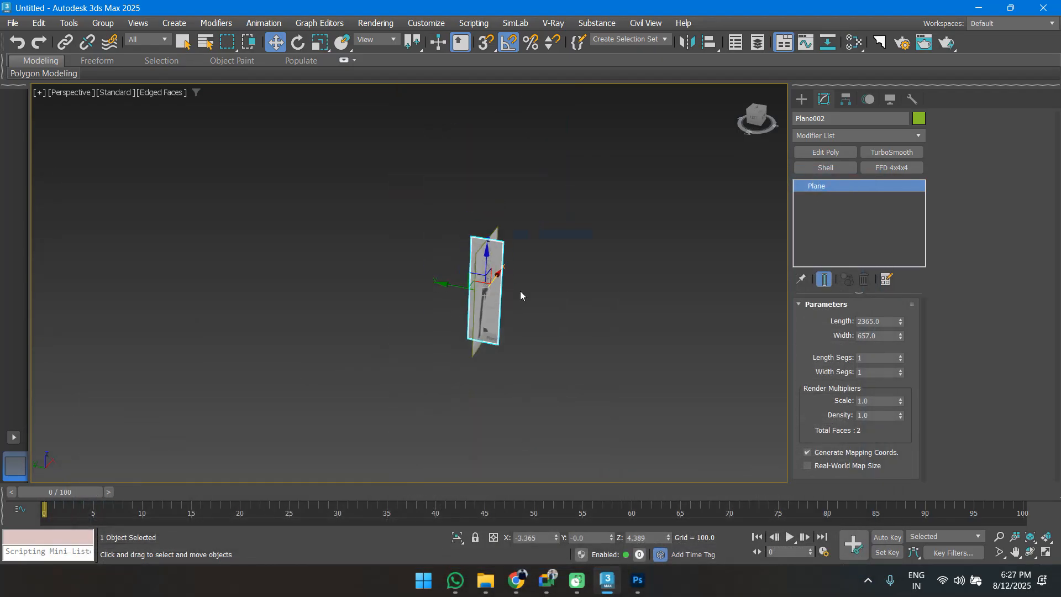
pyautogui.keyDown('alt'); pyautogui.moveTo(495, 282); pyautogui.dragTo(513, 310, button='middle'); pyautogui.keyUp('alt')
pyautogui.scroll(6, 513, 310)
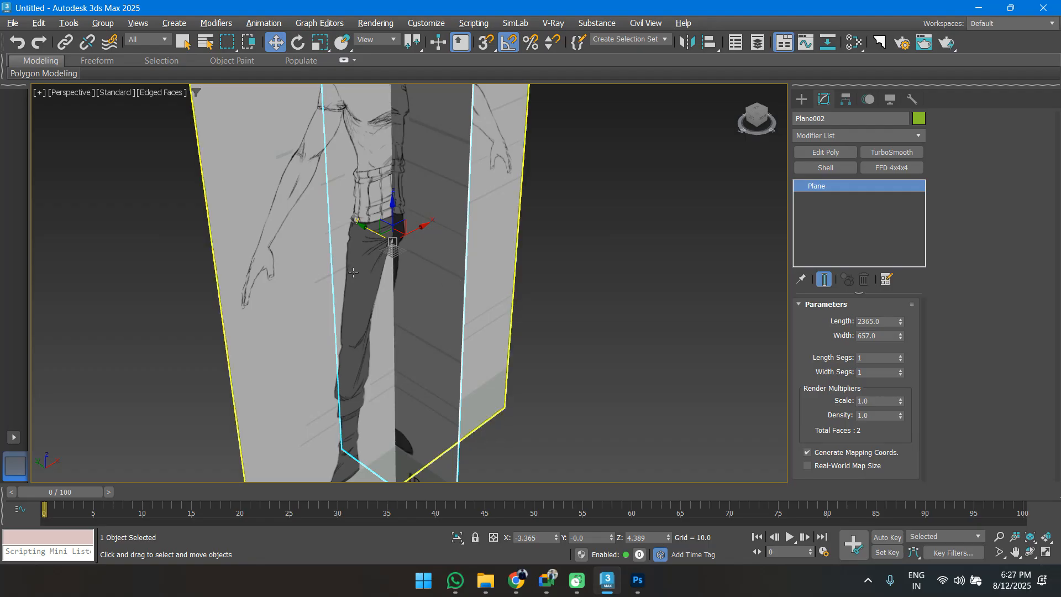
pyautogui.moveTo(380, 253); pyautogui.dragTo(416, 295, button='middle')
pyautogui.scroll(-3, 416, 295)
pyautogui.moveTo(175, 193); pyautogui.dragTo(469, 273)
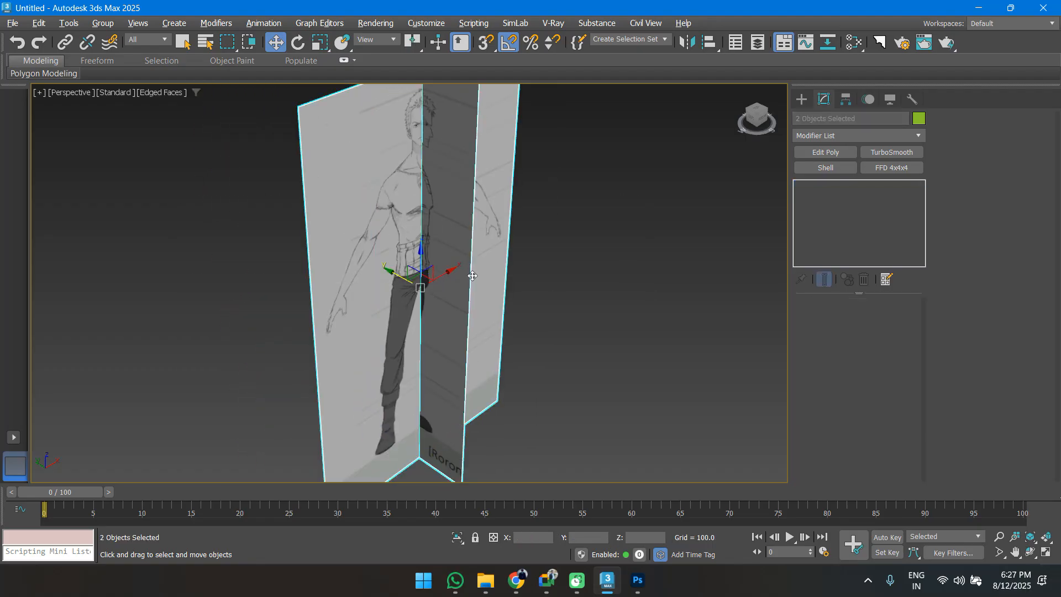
pyautogui.moveTo(468, 273); pyautogui.dragTo(492, 321, button='middle')
pyautogui.press('w')
pyautogui.press('r')
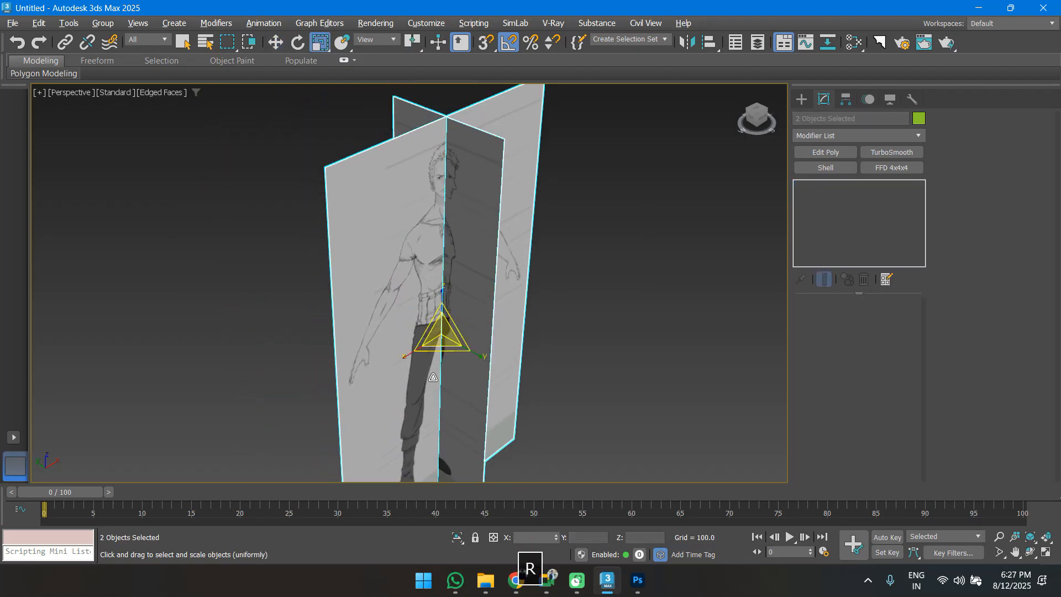
pyautogui.scroll(-2, 445, 366)
pyautogui.scroll(-4, 444, 366)
pyautogui.scroll(5, 486, 391)
pyautogui.moveTo(383, 230); pyautogui.dragTo(441, 334, button='middle')
pyautogui.scroll(5, 377, 258)
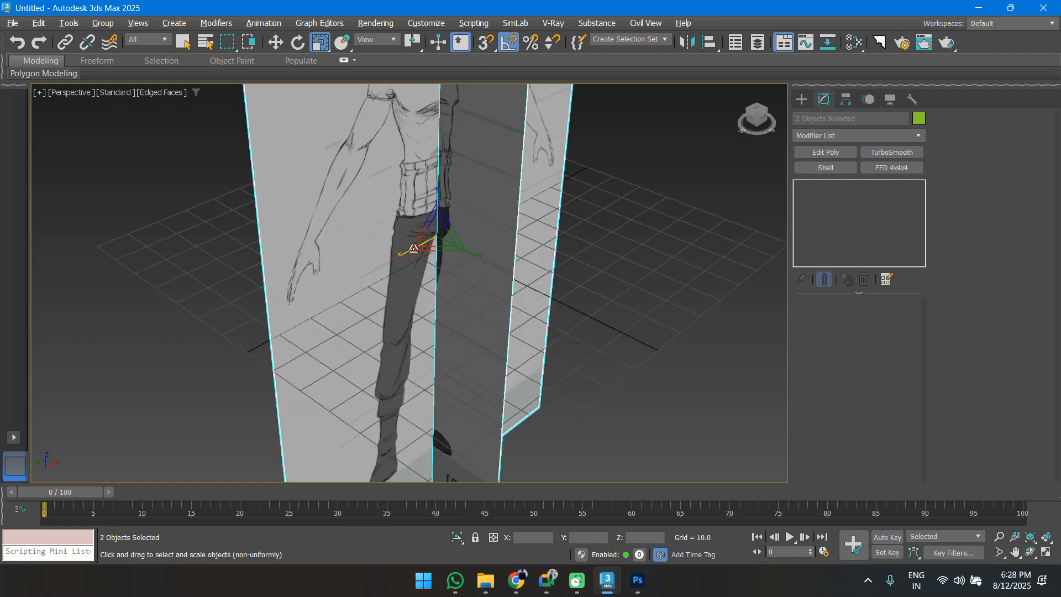
# Undo the extra scale changes made to both reference planes.
pyautogui.moveTo(436, 247); pyautogui.dragTo(437, 233)
pyautogui.hotkey('ctrl', 'z')
pyautogui.hotkey('ctrl', 'z')
pyautogui.hotkey('ctrl', 'z')
pyautogui.hotkey('ctrl', 'z')
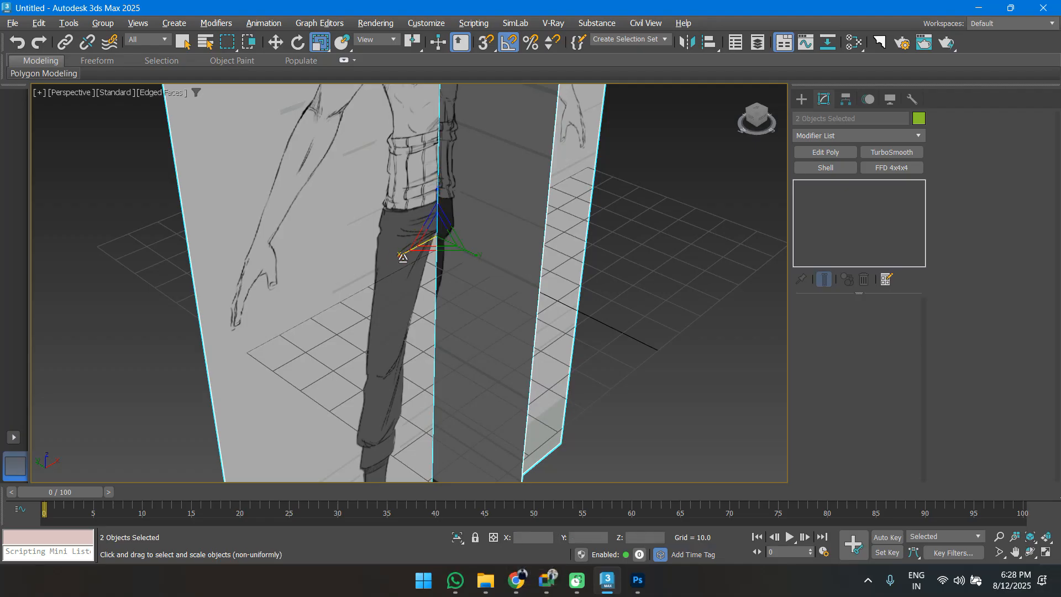
pyautogui.moveTo(396, 254); pyautogui.dragTo(386, 258)
pyautogui.hotkey('ctrl', 'z')
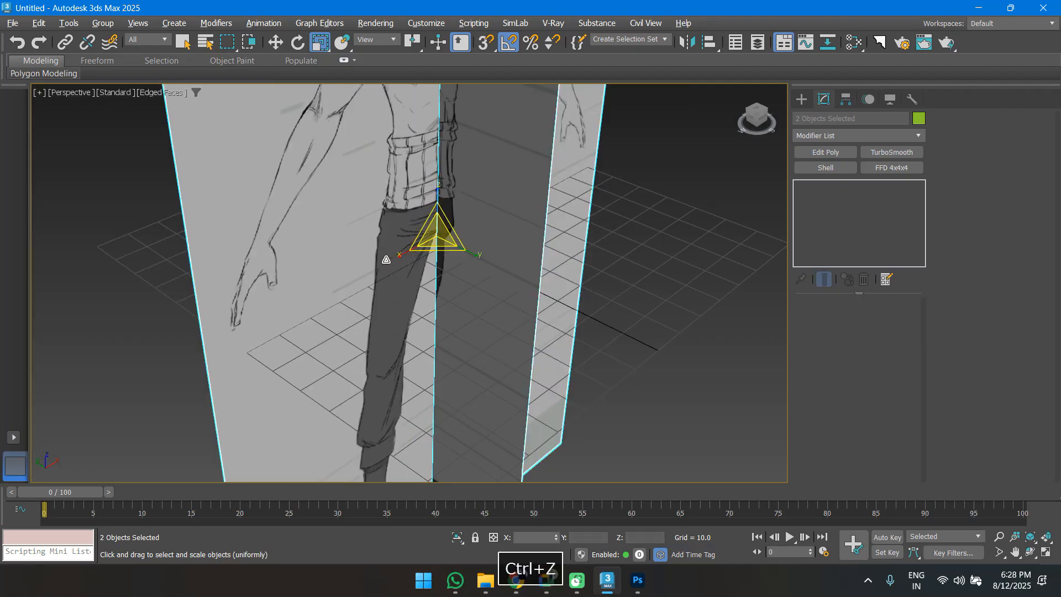
# Move the left-view plane back along the X axis to about 315, clear of the grid.
pyautogui.scroll(-5, 401, 256)
pyautogui.click(442, 265)
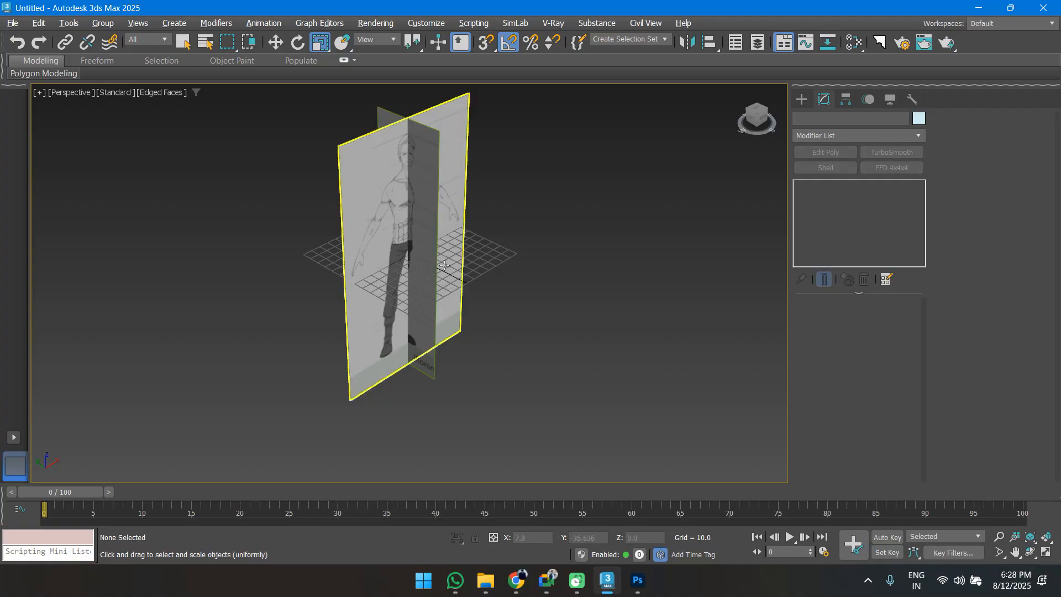
pyautogui.scroll(5, 417, 247)
pyautogui.press('w')
pyautogui.moveTo(419, 229); pyautogui.dragTo(688, 144)
pyautogui.scroll(-5, 493, 310)
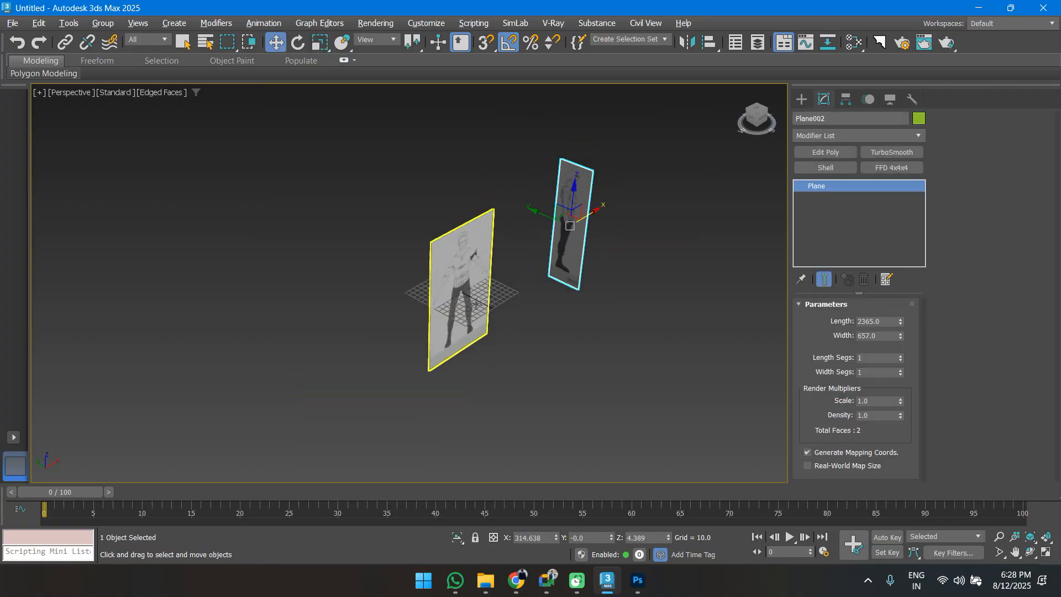
# Move the front-view plane back along the Y axis to about 332, behind the grid.
pyautogui.click(425, 276)
pyautogui.click(428, 275)
pyautogui.click(442, 285)
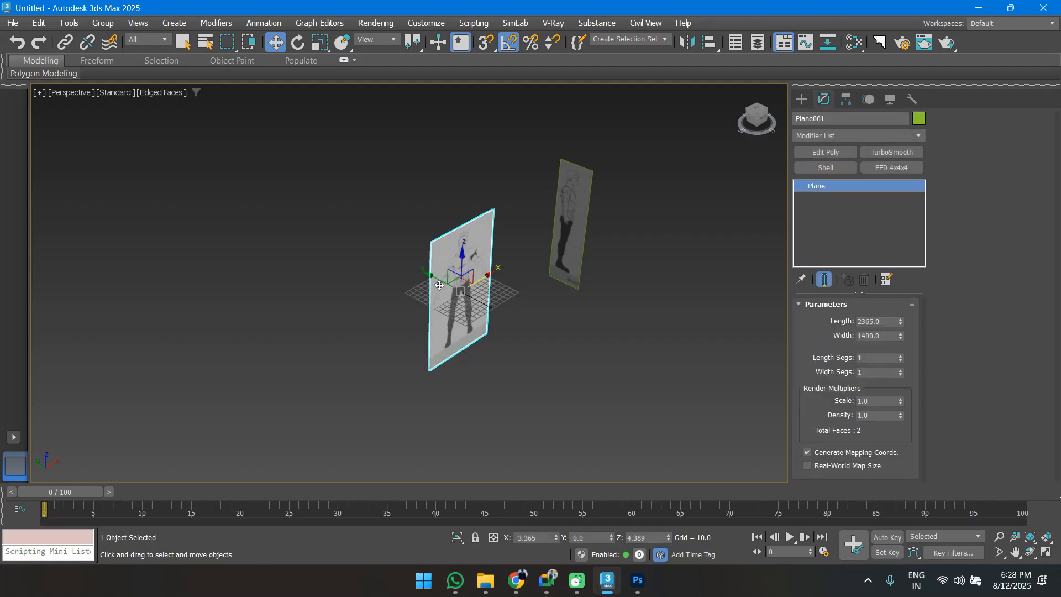
pyautogui.moveTo(436, 282); pyautogui.dragTo(277, 194)
pyautogui.hotkey('ctrl', 'z')
pyautogui.moveTo(430, 274); pyautogui.dragTo(303, 208)
pyautogui.moveTo(409, 271)
pyautogui.keyDown('alt'); pyautogui.mouseDown(button='middle')
pyautogui.moveTo(424, 253)
pyautogui.moveTo(411, 268)
pyautogui.mouseUp(button='middle'); pyautogui.keyUp('alt')
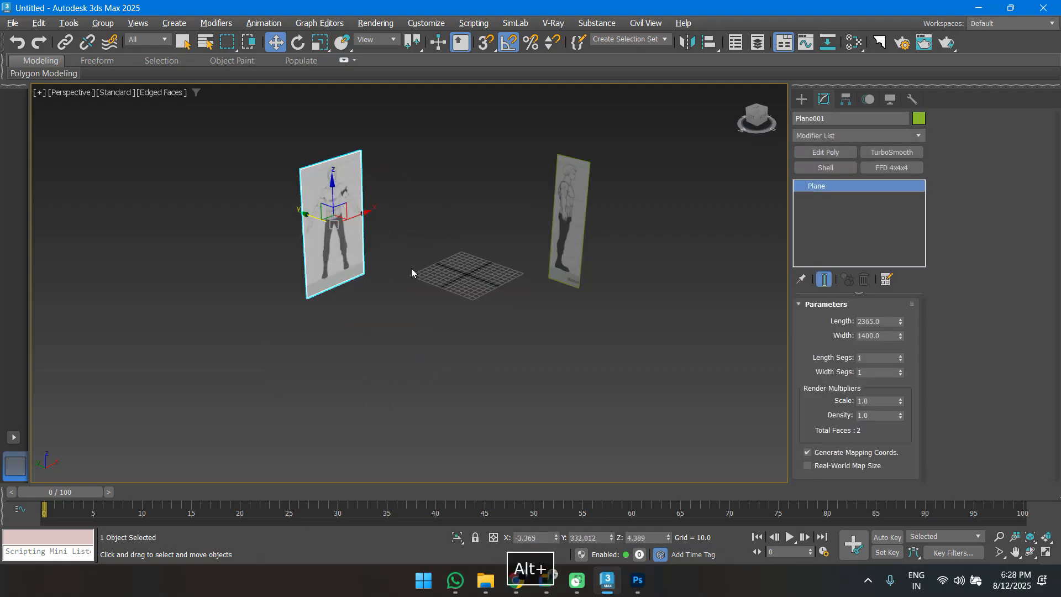
# Switch to the front view, display it with default shading and hide the grid.
pyautogui.click(552, 363)
pyautogui.press('f')
pyautogui.scroll(-3, 459, 327)
pyautogui.press('F3')
pyautogui.scroll(5, 463, 329)
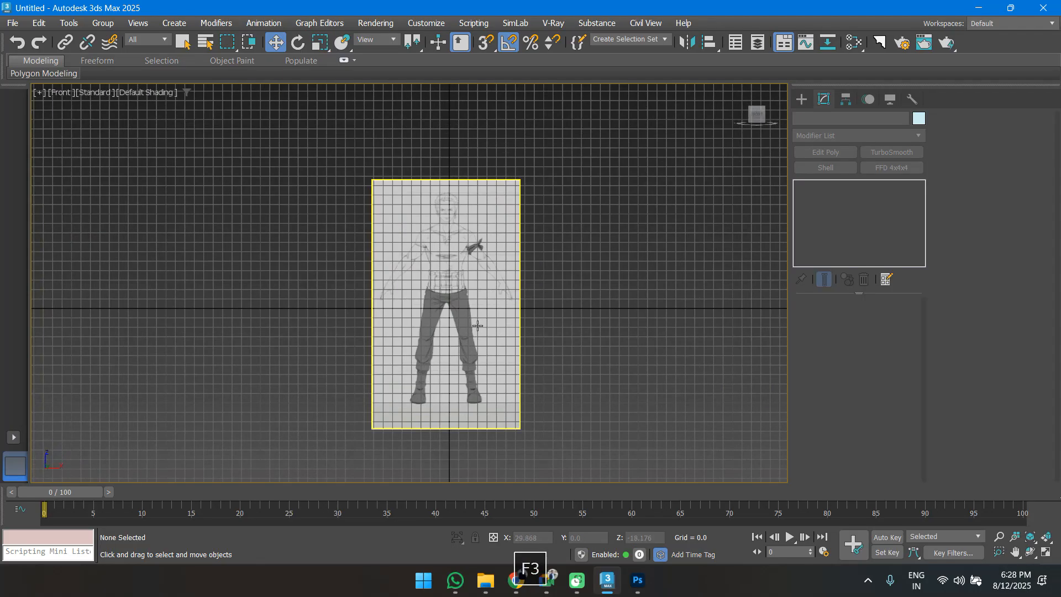
pyautogui.press('g')
pyautogui.click(449, 337)
pyautogui.scroll(3, 427, 284)
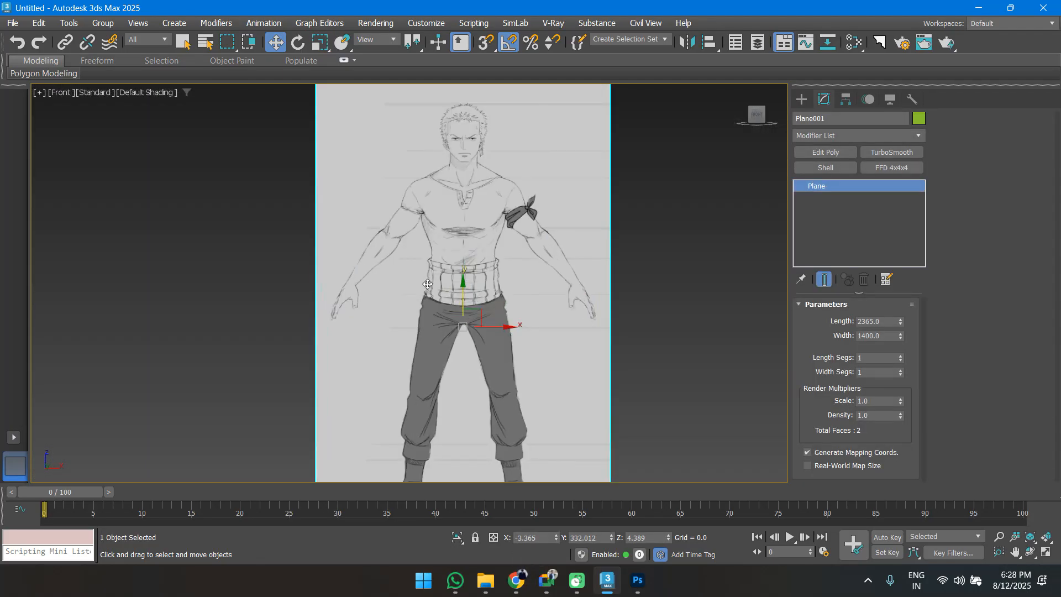
pyautogui.press('g')
pyautogui.scroll(3, 473, 326)
pyautogui.scroll(-6, 469, 320)
pyautogui.press('g')
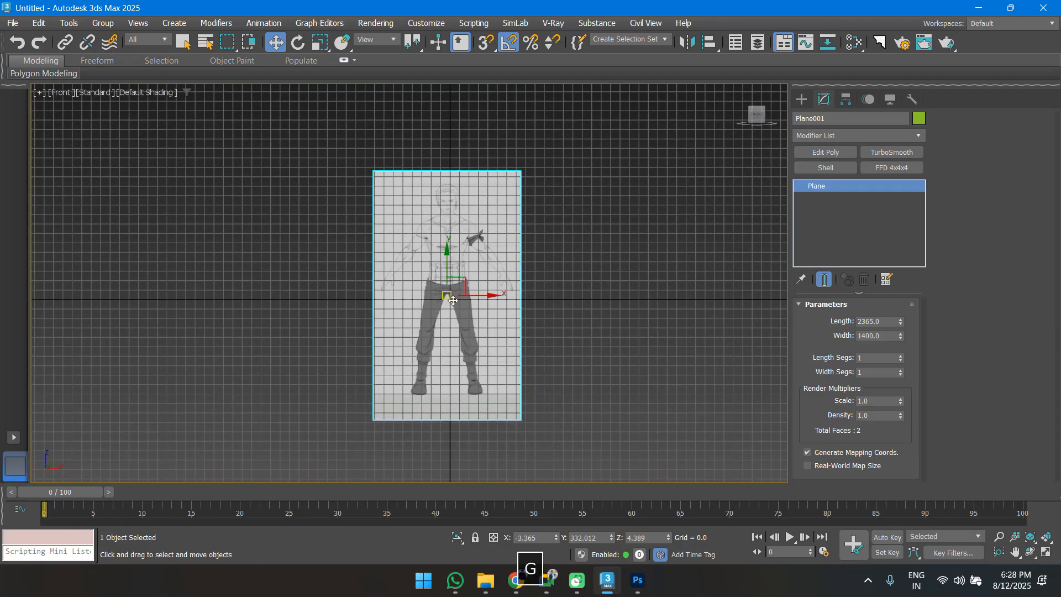
# Switch to the left view, display it with default shading and hide the grid.
pyautogui.press('l')
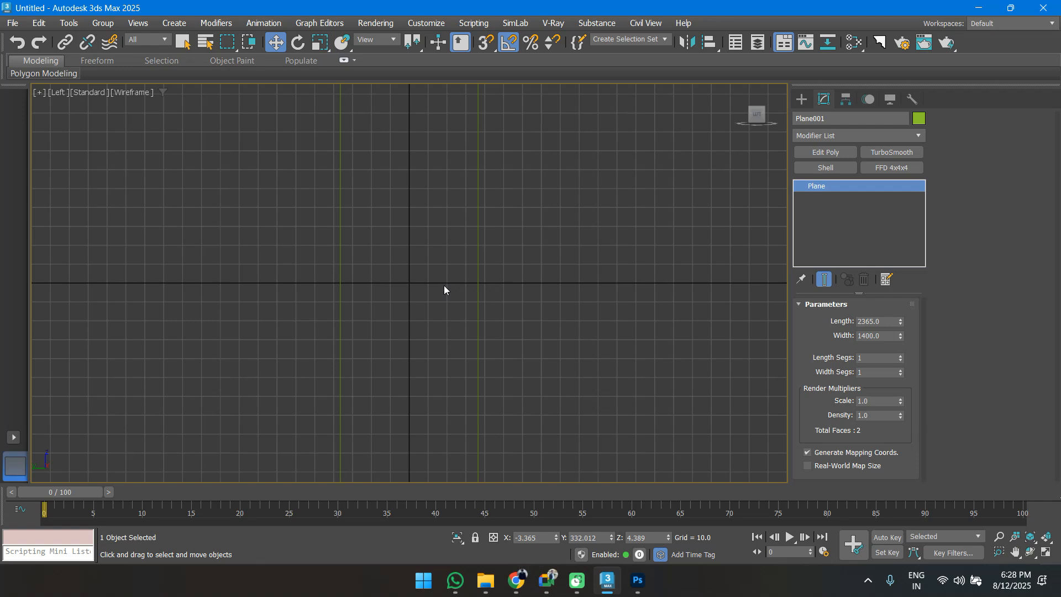
pyautogui.press('F3')
pyautogui.scroll(-3, 443, 285)
pyautogui.moveTo(443, 285); pyautogui.dragTo(463, 282, button='middle')
pyautogui.click(571, 319)
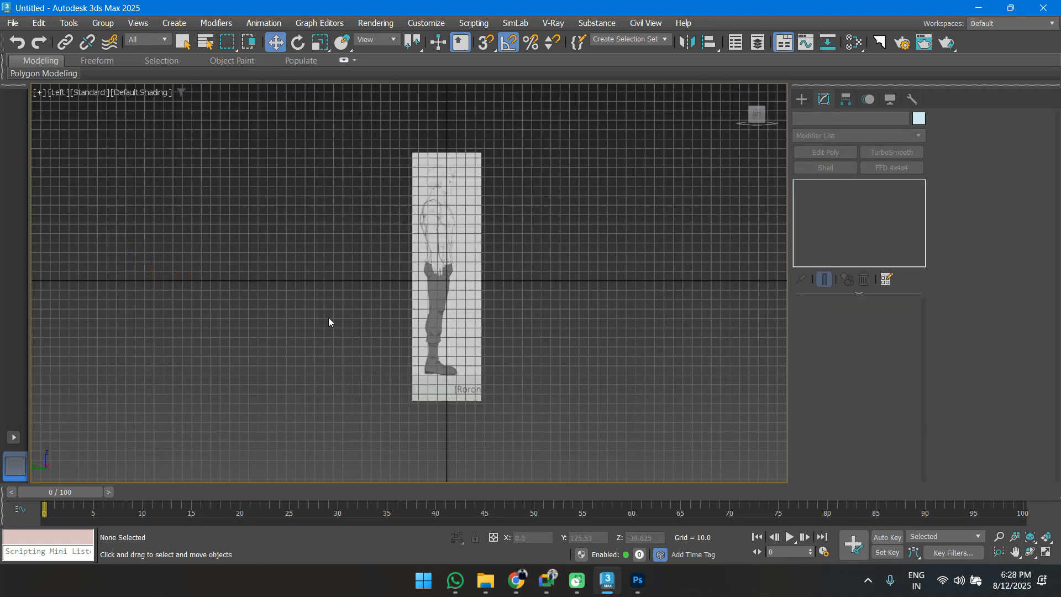
pyautogui.scroll(8, 521, 267)
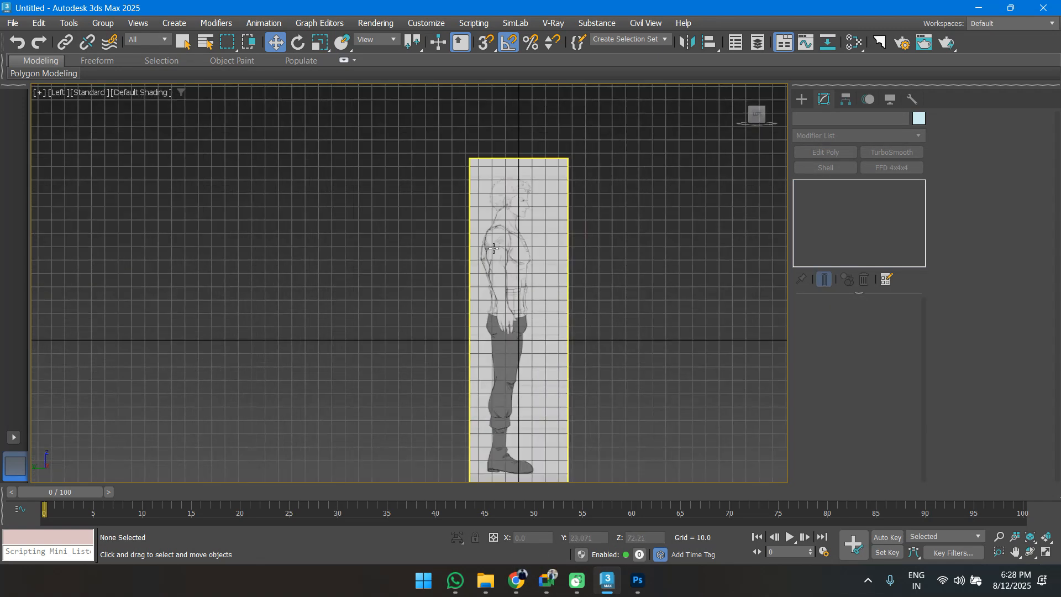
pyautogui.scroll(-6, 513, 282)
pyautogui.press('g')
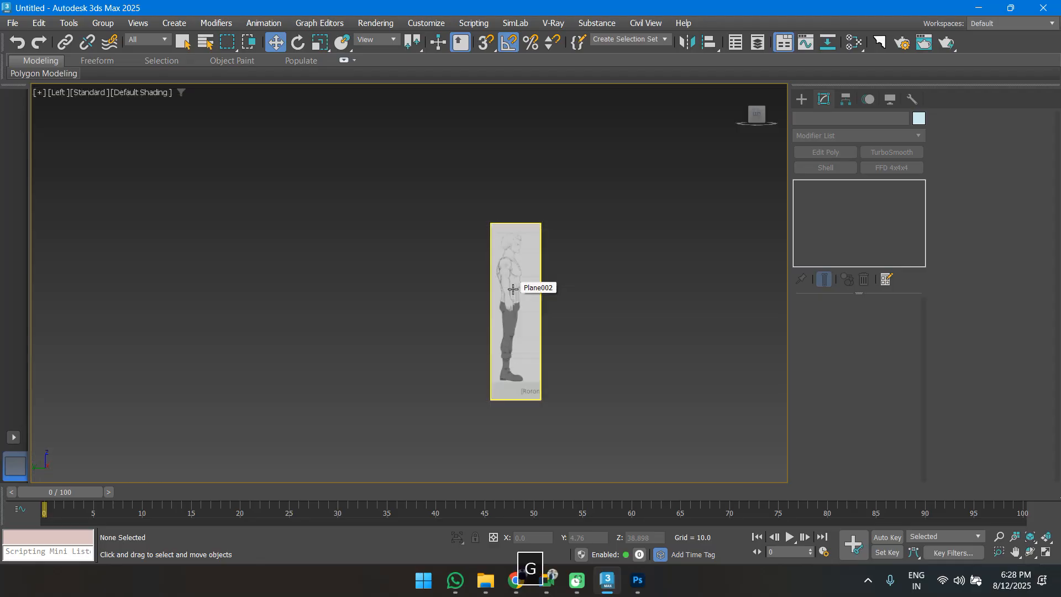
# Inspect both reference planes in the perspective view, return to the front view and zoom to the scene extents.
pyautogui.press('p')
pyautogui.scroll(-5, 498, 294)
pyautogui.keyDown('alt'); pyautogui.moveTo(498, 295); pyautogui.dragTo(468, 289, button='middle'); pyautogui.keyUp('alt')
pyautogui.scroll(8, 469, 288)
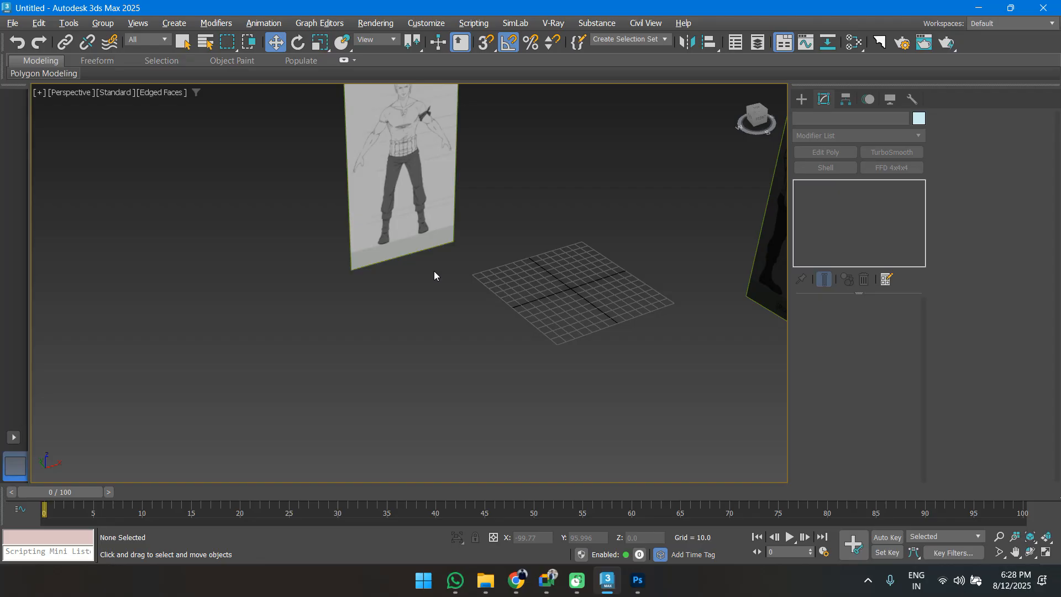
pyautogui.press('f')
pyautogui.press('z')
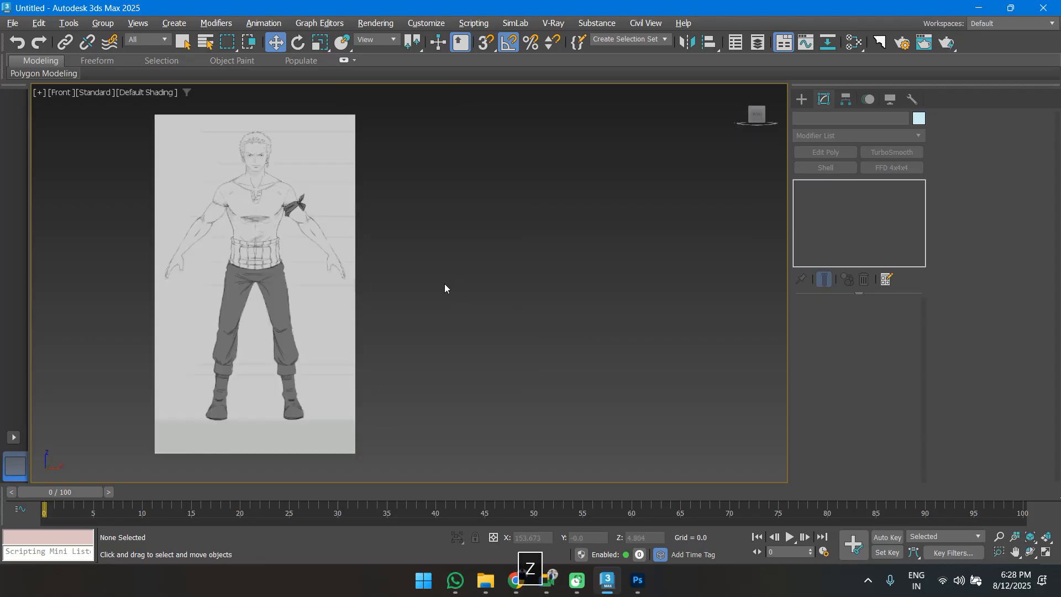
# Create a see-through test box about 38.6 wide, 33.6 long and 30.4 high over the character's abdomen in the front view.
pyautogui.click(801, 99)
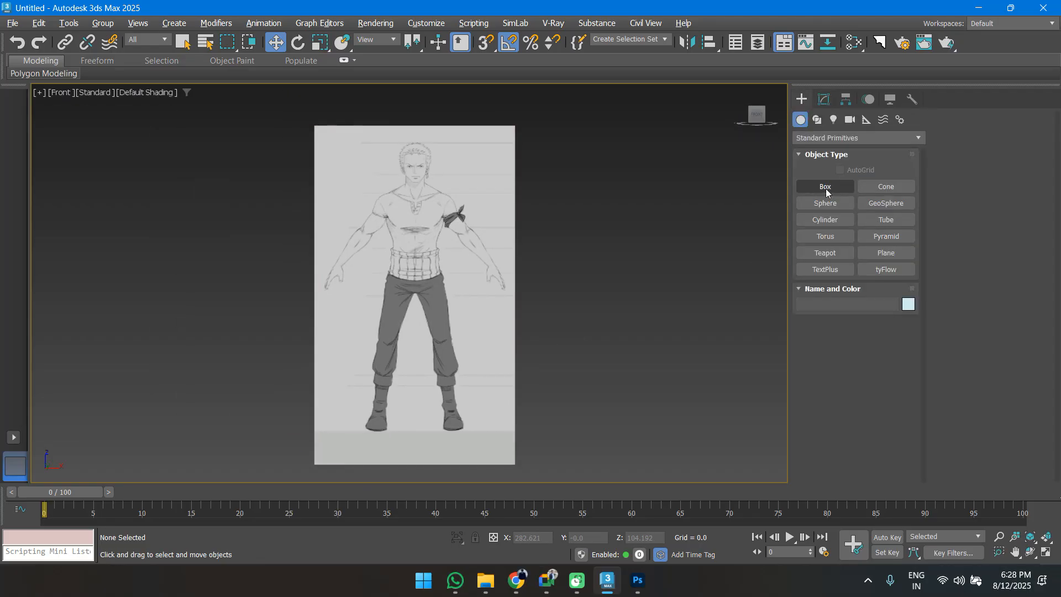
pyautogui.click(825, 186)
pyautogui.scroll(5, 408, 191)
pyautogui.moveTo(373, 264); pyautogui.dragTo(472, 350)
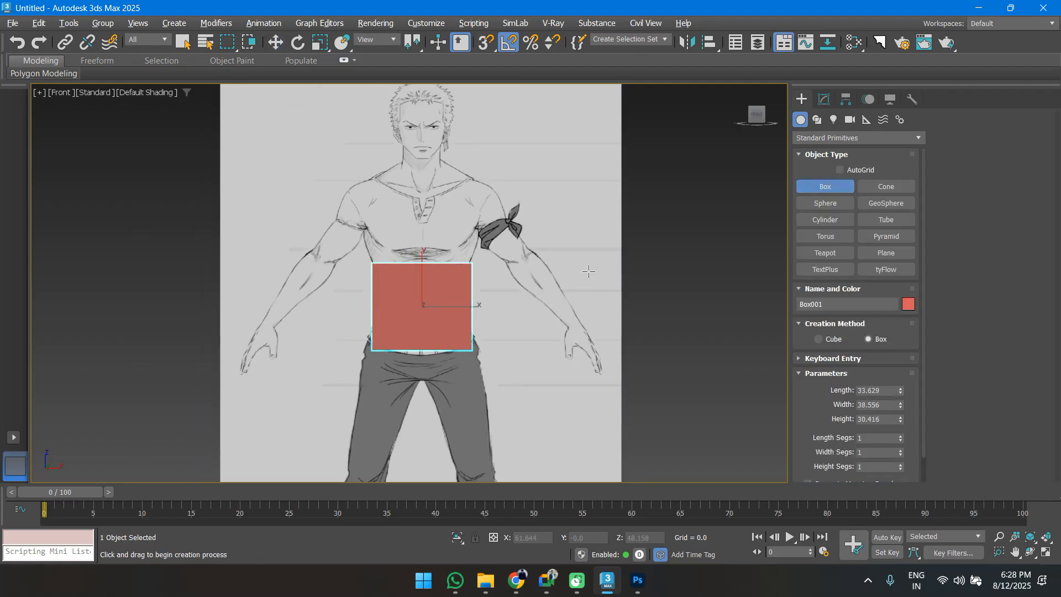
pyautogui.hotkey('alt', 'x')
pyautogui.moveTo(494, 224); pyautogui.dragTo(482, 270, button='middle')
pyautogui.press('w')
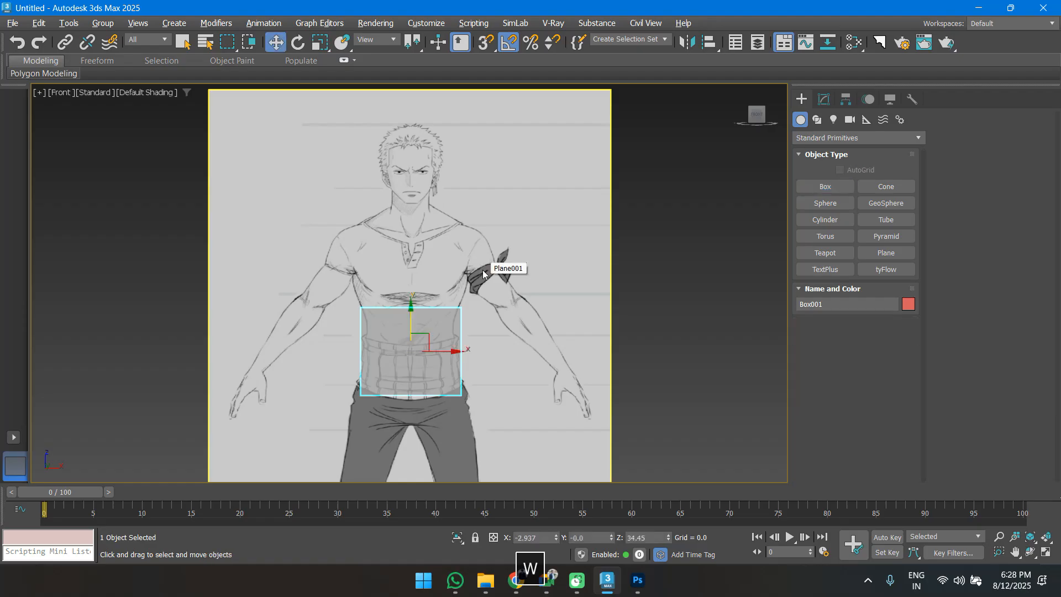
pyautogui.hotkey('alt', 'x')
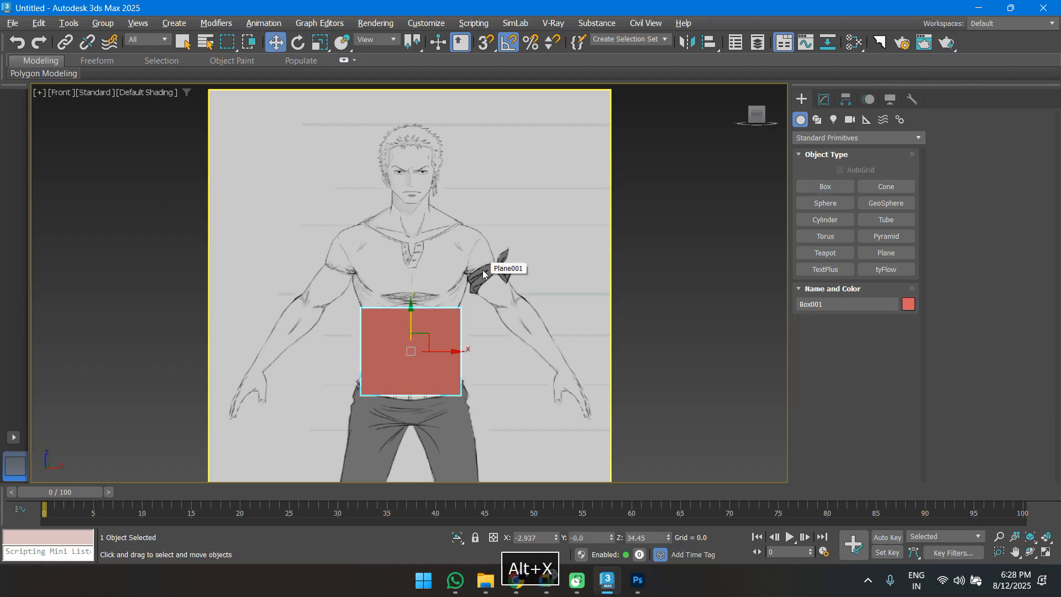
pyautogui.hotkey('alt', 'x')
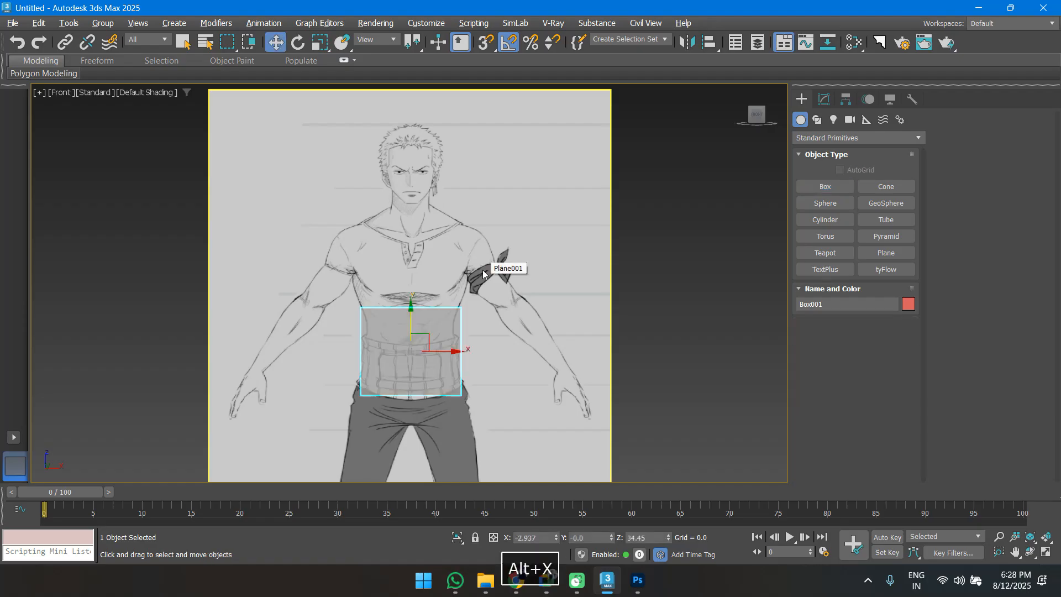
# In the left view, move the test box along the depth axis to about Y 23.4 so it overlaps the side-view torso.
pyautogui.moveTo(357, 300); pyautogui.dragTo(387, 280, button='middle')
pyautogui.scroll(3, 431, 312)
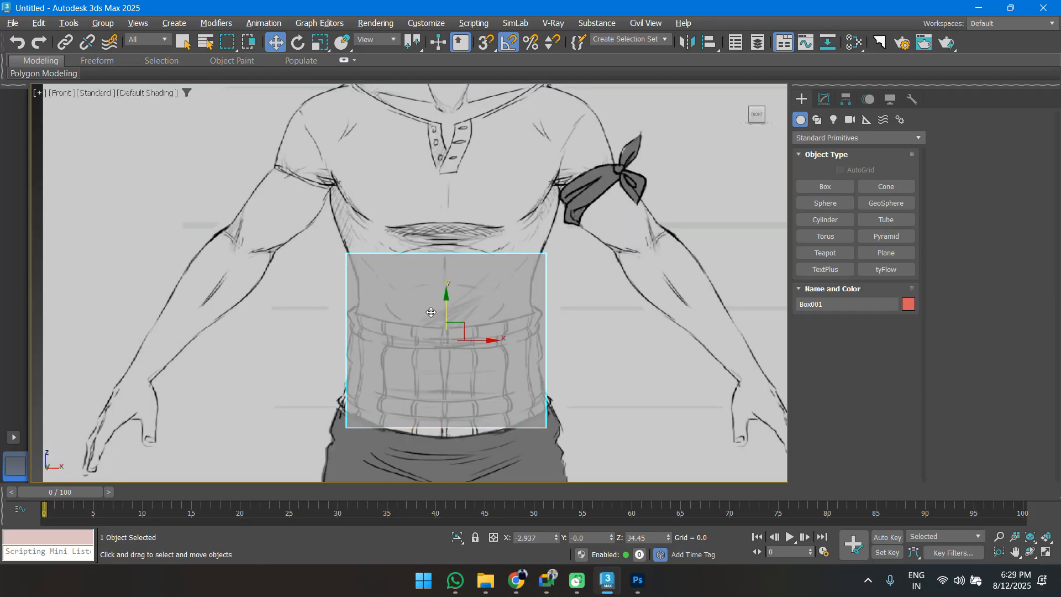
pyautogui.press('l')
pyautogui.scroll(6, 569, 263)
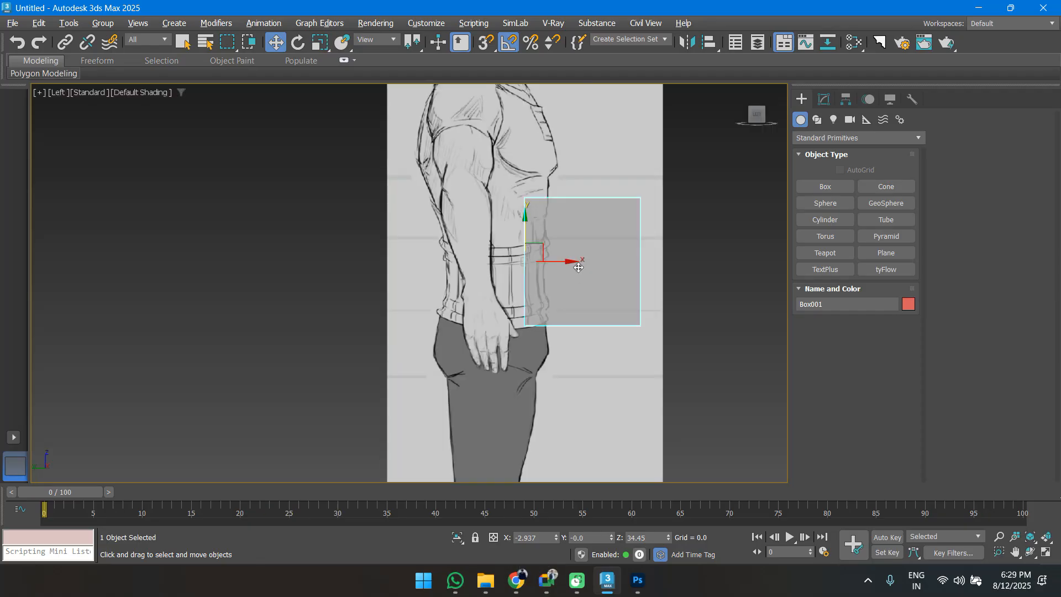
pyautogui.moveTo(568, 262); pyautogui.dragTo(480, 265)
pyautogui.scroll(-4, 480, 265)
# Return to the front view and convert the test box to an Editable Poly.
pyautogui.press('f')
pyautogui.press('z')
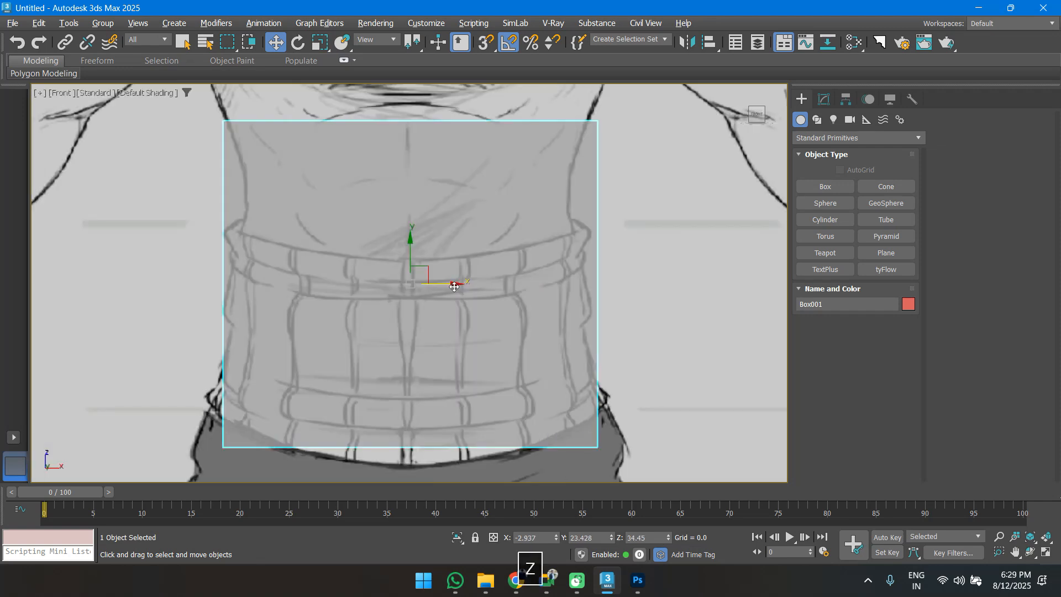
pyautogui.scroll(-6, 444, 268)
pyautogui.scroll(-3, 444, 268)
pyautogui.scroll(4, 431, 277)
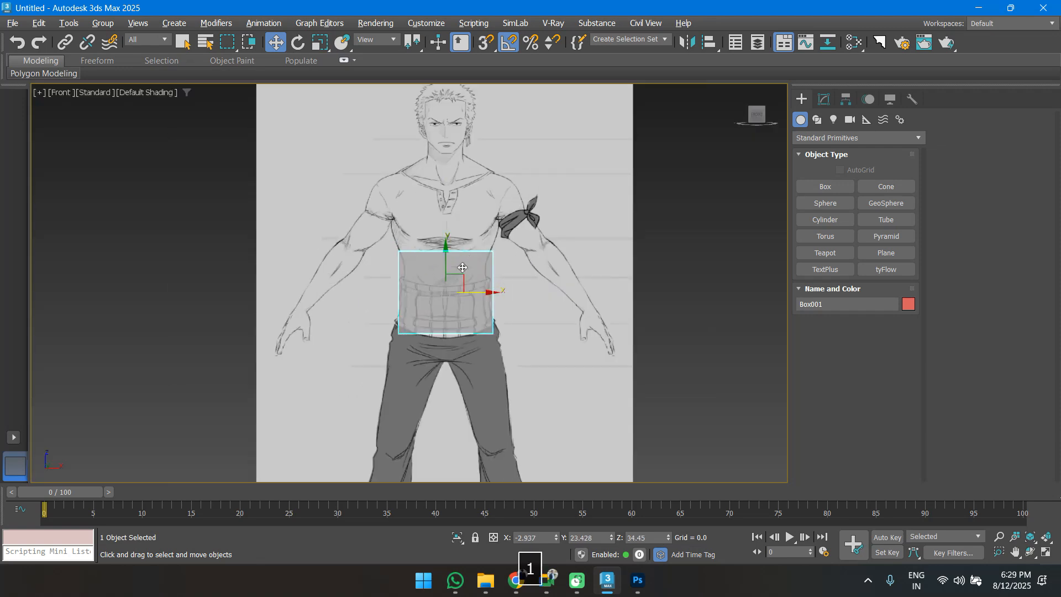
pyautogui.press('1')
pyautogui.rightClick(837, 223)
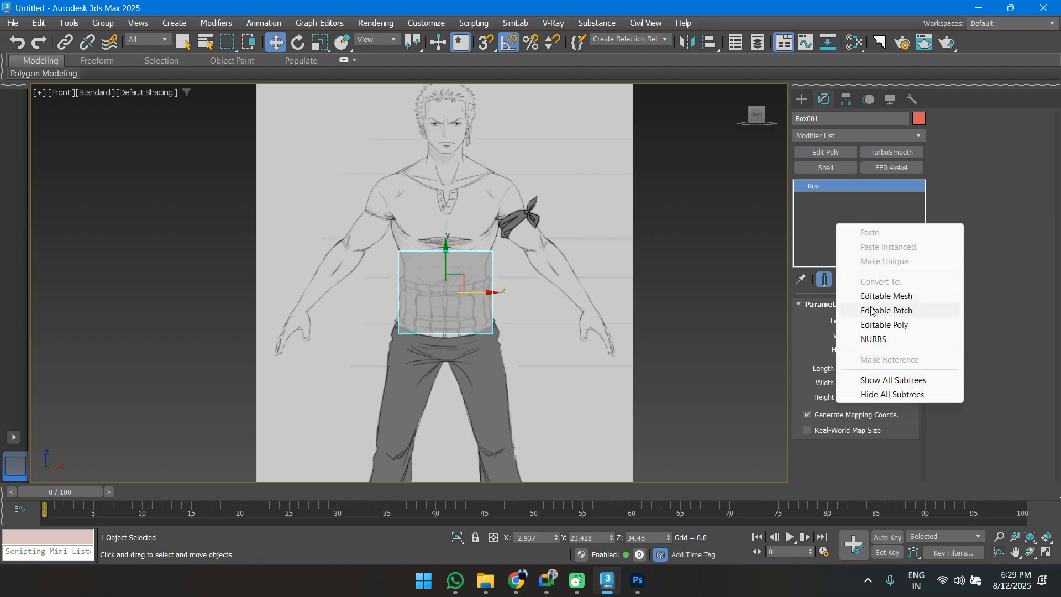
pyautogui.click(884, 325)
# Raise the box's upper vertices to the guide line at the top of the character's head.
pyautogui.press('1')
pyautogui.scroll(-3, 527, 281)
pyautogui.moveTo(381, 239); pyautogui.dragTo(538, 286)
pyautogui.moveTo(471, 233); pyautogui.dragTo(472, 113)
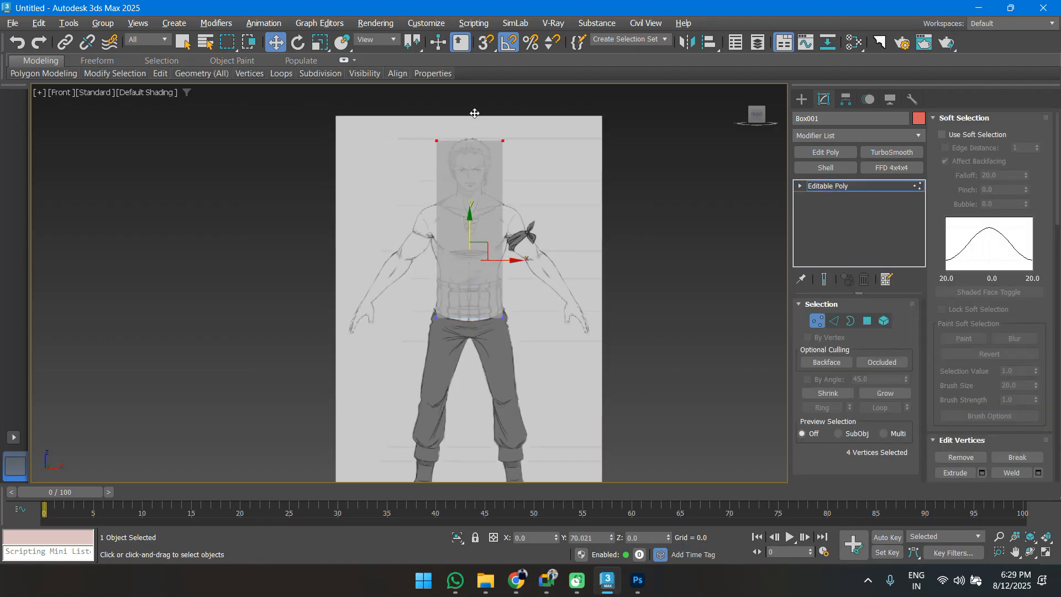
pyautogui.scroll(5, 475, 144)
pyautogui.moveTo(436, 155); pyautogui.dragTo(435, 141)
# Lower the box's bottom vertices to the sole of the character's shoes, at about Z -101, and leave vertex editing.
pyautogui.scroll(-5, 464, 199)
pyautogui.moveTo(494, 379); pyautogui.dragTo(491, 197, button='middle')
pyautogui.moveTo(336, 213); pyautogui.dragTo(572, 310)
pyautogui.moveTo(572, 311); pyautogui.dragTo(560, 184, button='middle')
pyautogui.moveTo(416, 102); pyautogui.dragTo(433, 386)
pyautogui.scroll(5, 417, 385)
pyautogui.moveTo(338, 258); pyautogui.dragTo(338, 264)
pyautogui.scroll(-10, 418, 377)
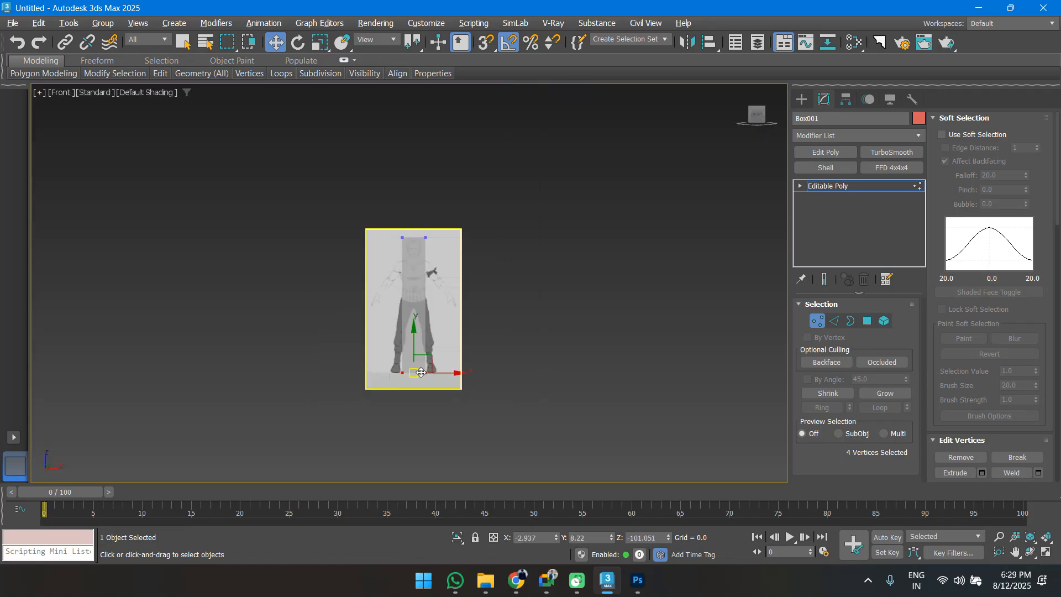
pyautogui.press('1')
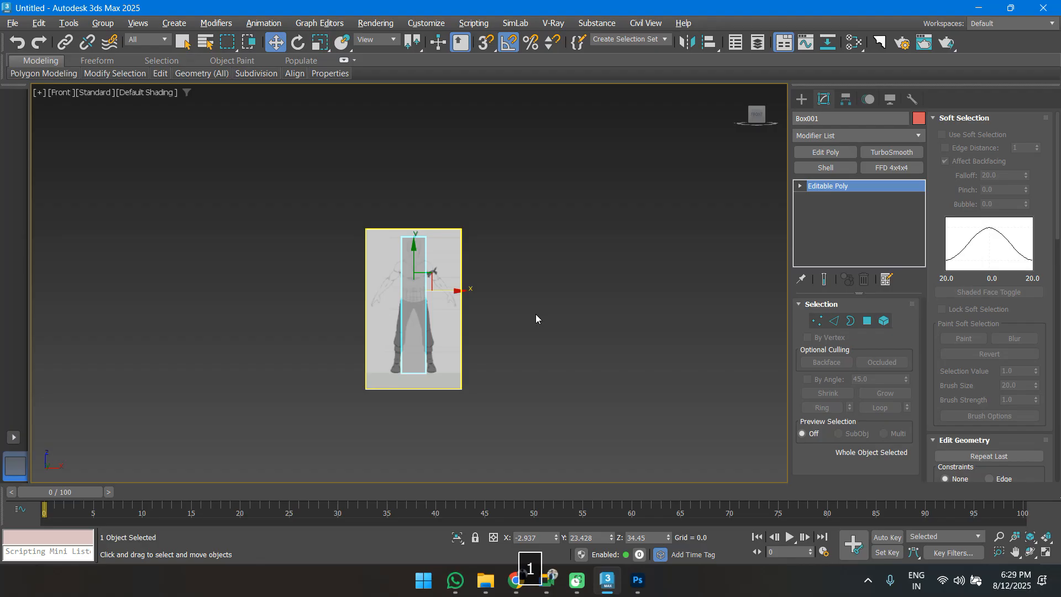
# In the left view, check the box's upper and lower edges against the side reference's head guide line and shoe sole.
pyautogui.press('l')
pyautogui.scroll(10, 527, 157)
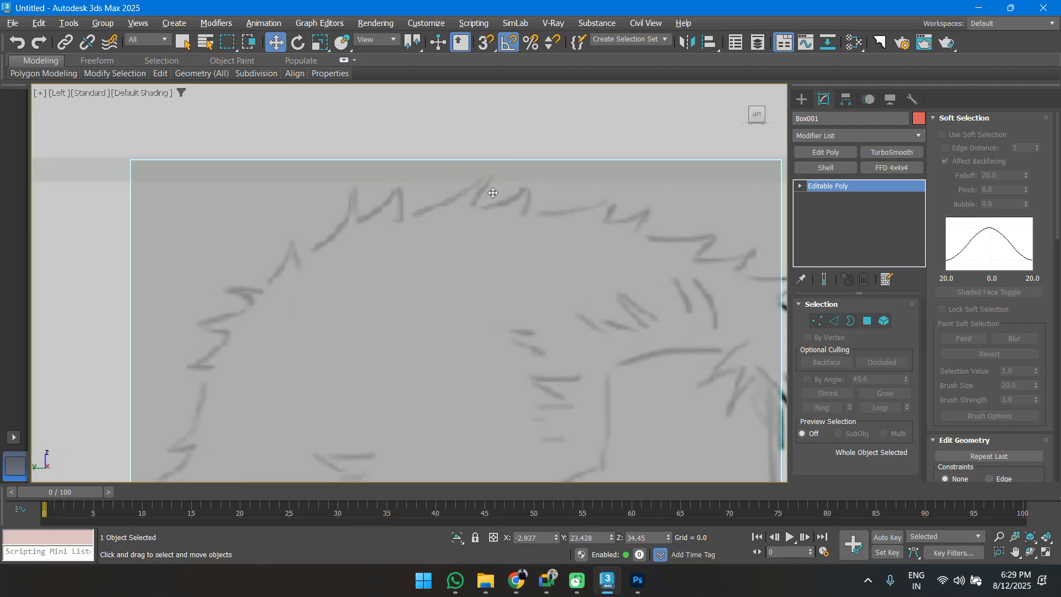
pyautogui.scroll(-5, 493, 189)
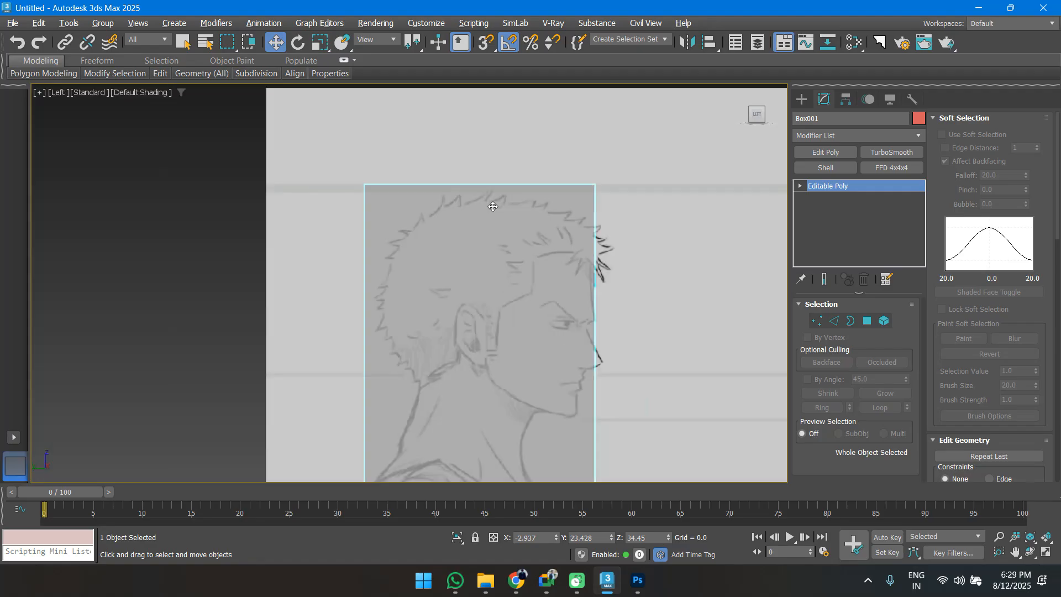
pyautogui.scroll(5, 508, 284)
pyautogui.scroll(-5, 521, 291)
pyautogui.scroll(-5, 505, 287)
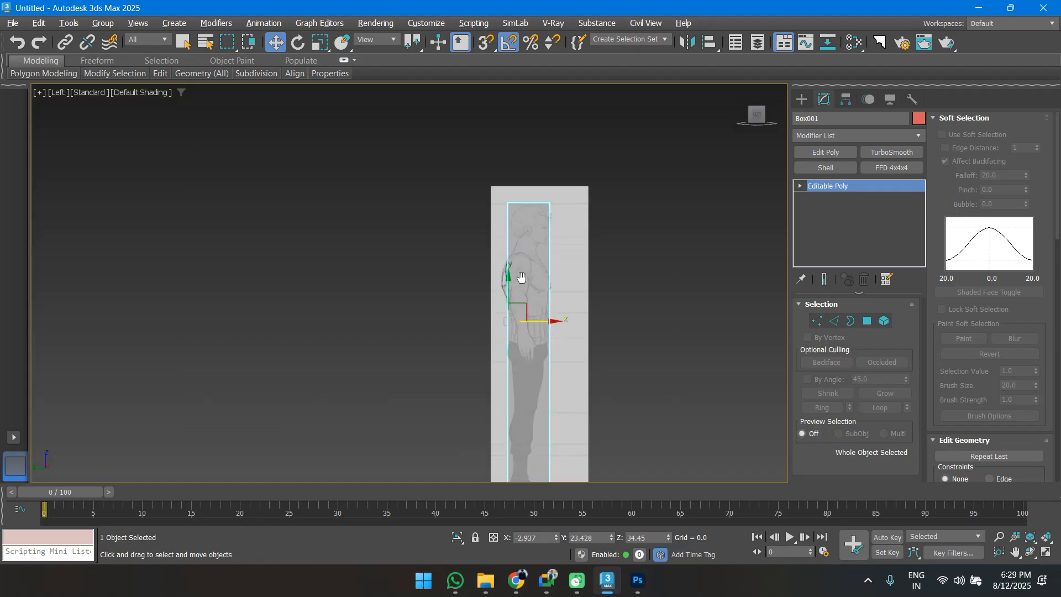
pyautogui.scroll(8, 620, 336)
pyautogui.scroll(2, 718, 277)
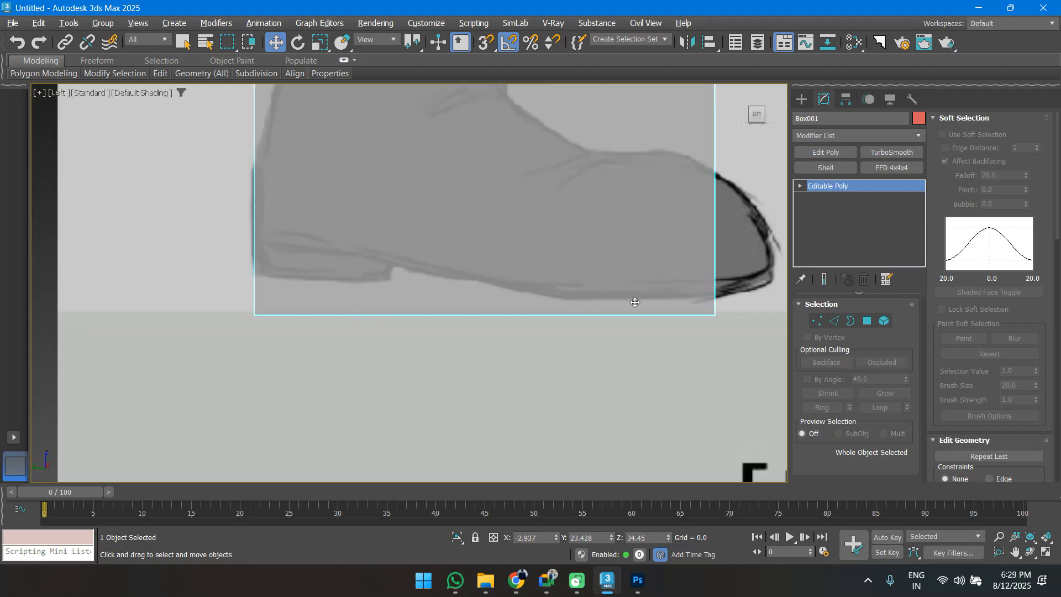
pyautogui.scroll(-8, 509, 317)
pyautogui.moveTo(495, 339); pyautogui.dragTo(481, 373, button='middle')
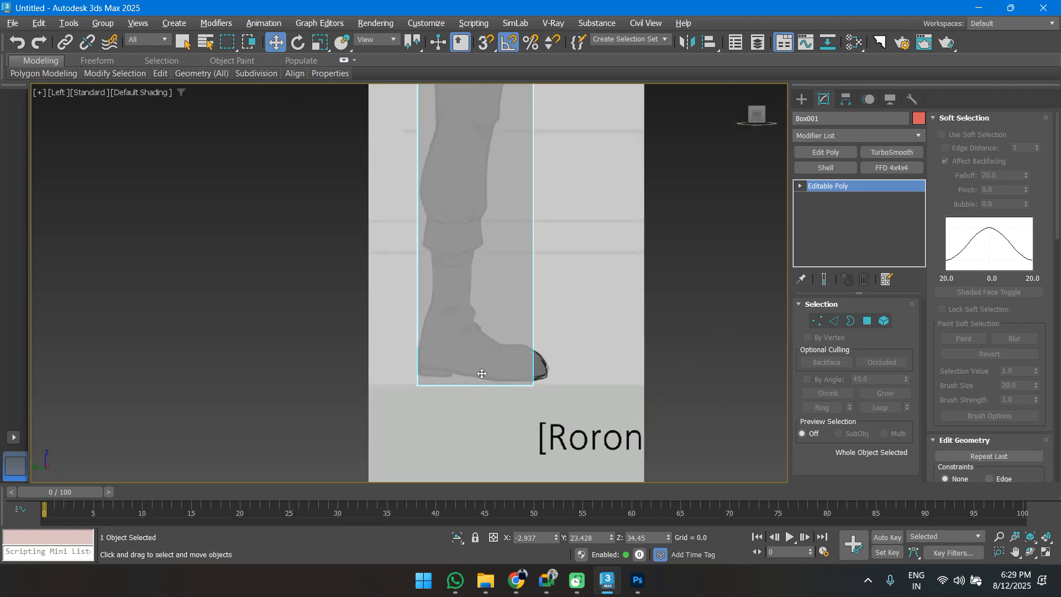
# Delete the stretched test box.
pyautogui.click(568, 351)
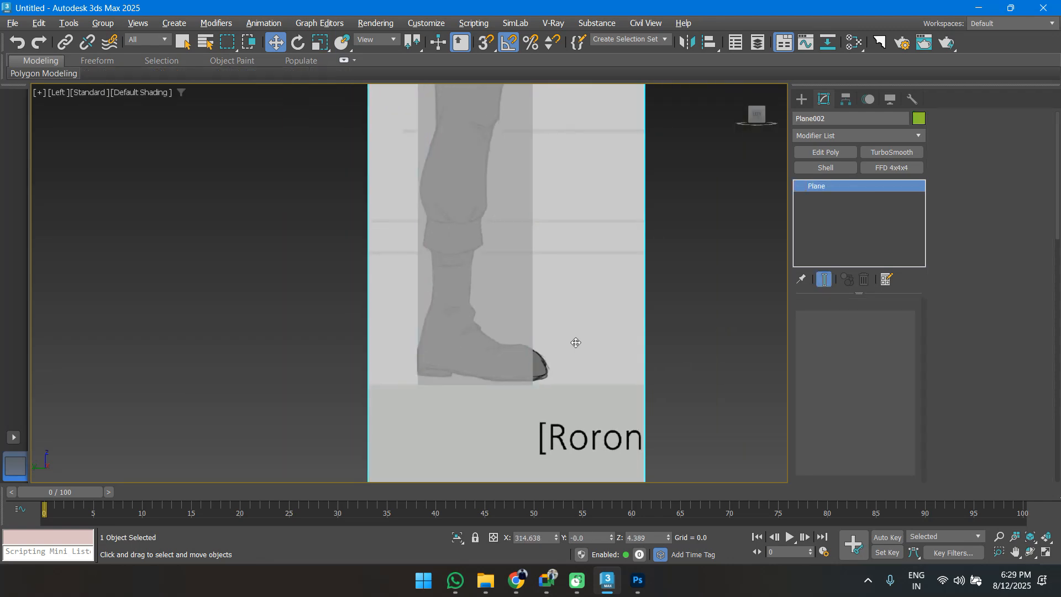
pyautogui.scroll(-10, 505, 342)
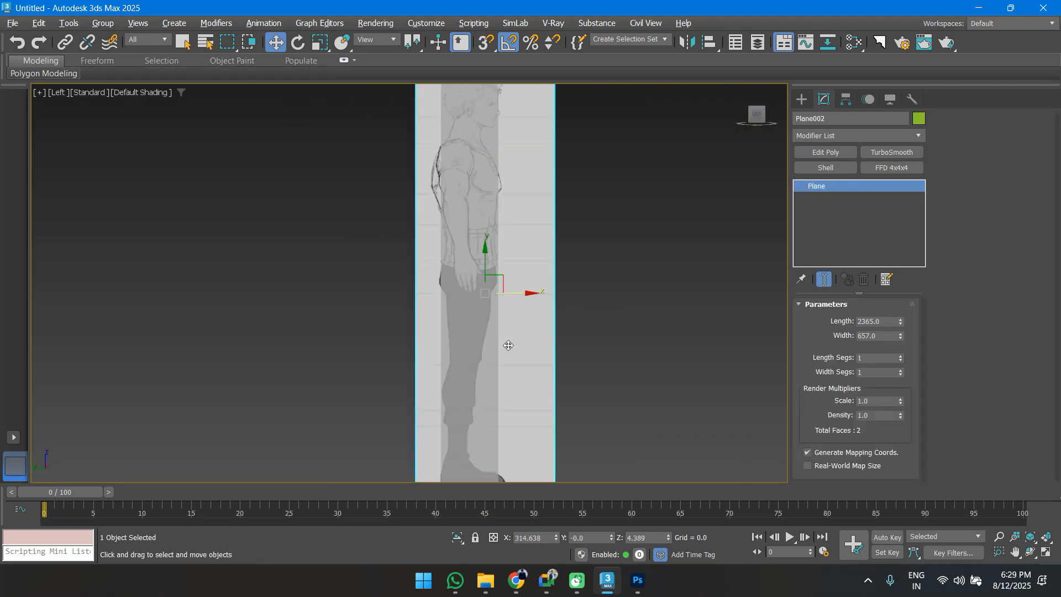
pyautogui.click(489, 306)
pyautogui.press('Delete')
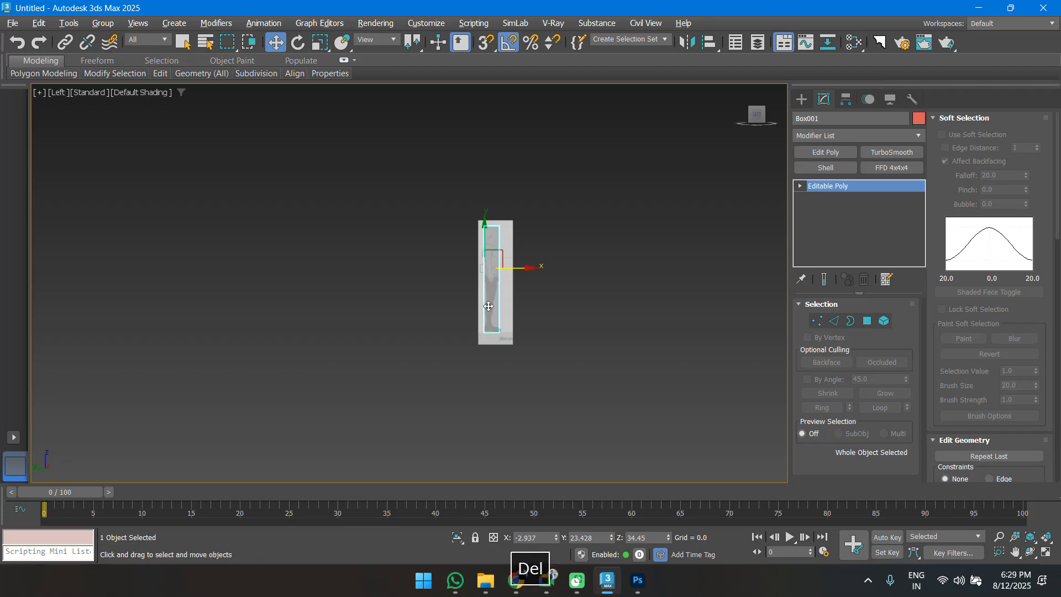
# In the perspective view, select both reference planes and freeze them with Show Frozen in Gray turned off.
pyautogui.press('p')
pyautogui.moveTo(545, 315)
pyautogui.keyDown('alt'); pyautogui.mouseDown(button='middle')
pyautogui.moveTo(544, 293)
pyautogui.moveTo(540, 326)
pyautogui.mouseUp(button='middle'); pyautogui.keyUp('alt')
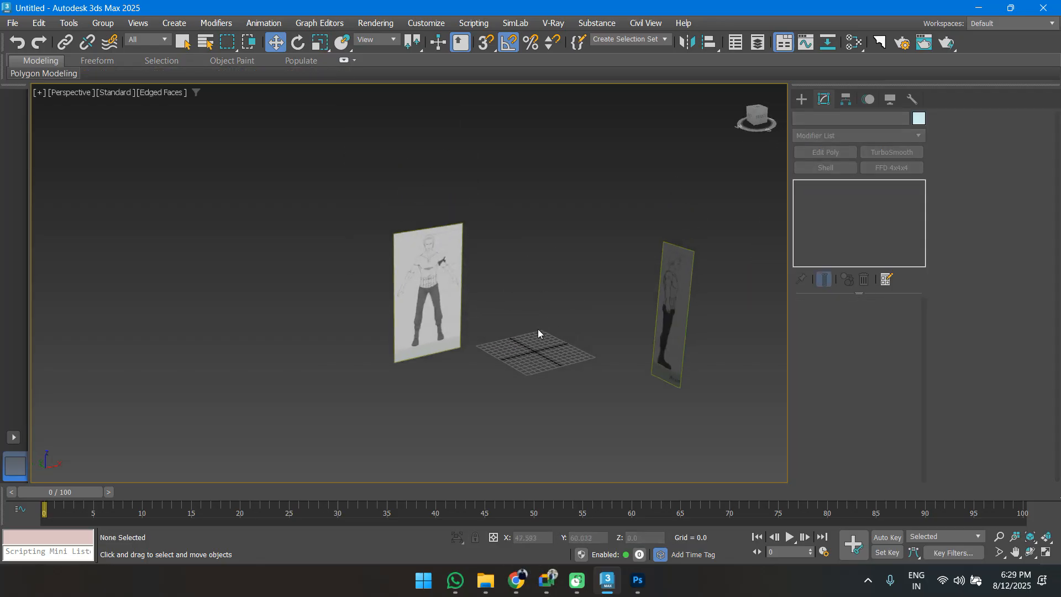
pyautogui.moveTo(662, 290); pyautogui.dragTo(706, 319)
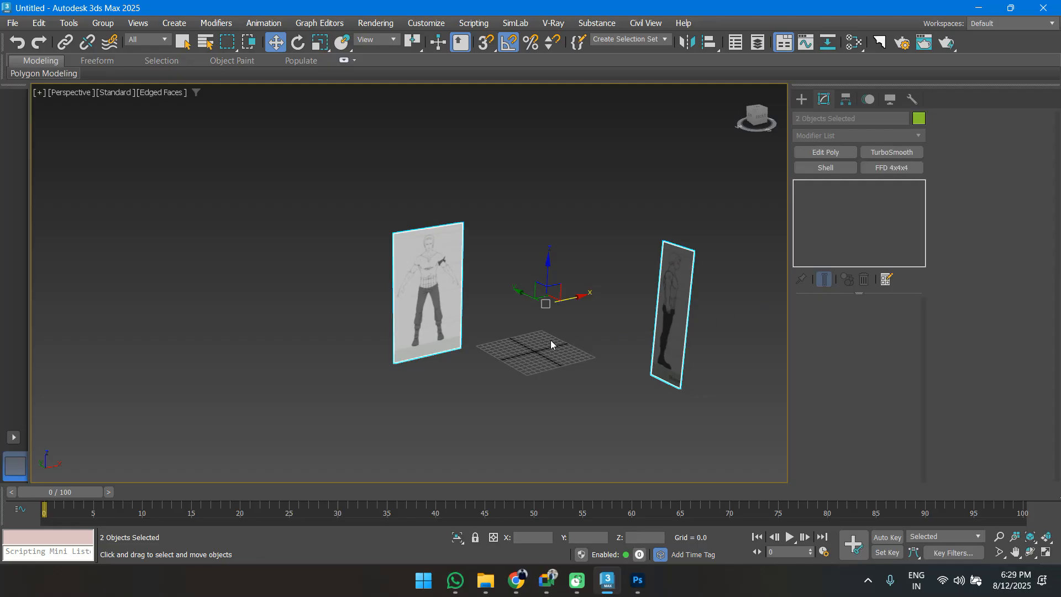
pyautogui.rightClick(574, 306)
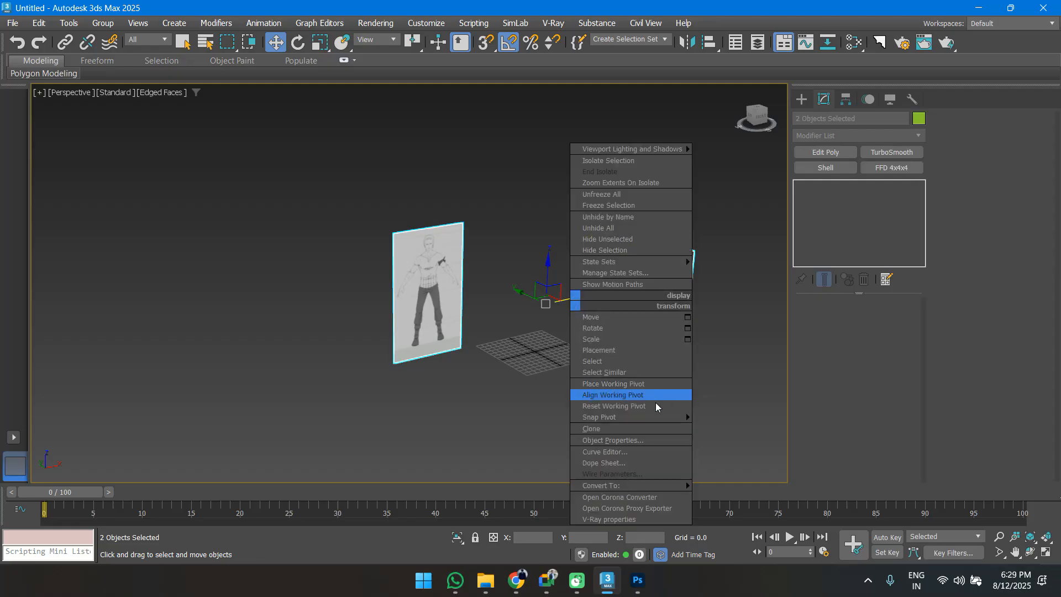
pyautogui.click(418, 263)
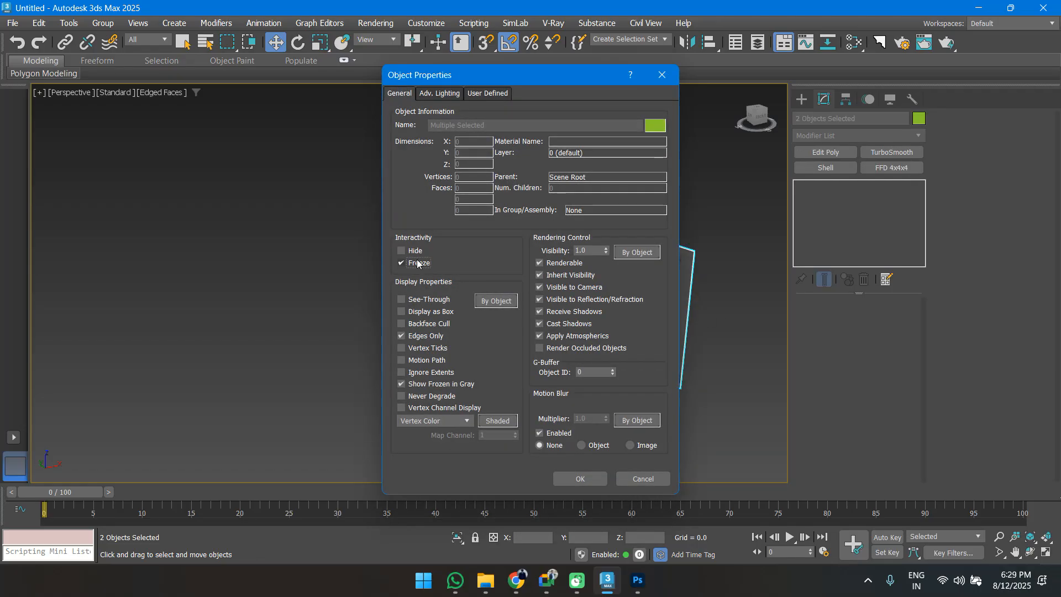
pyautogui.click(442, 384)
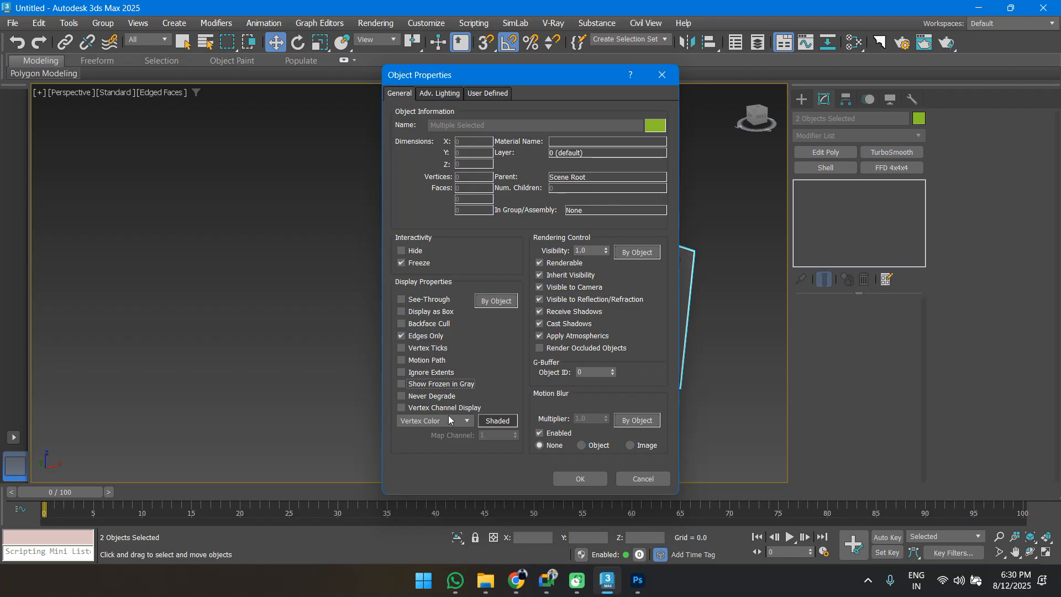
pyautogui.click(582, 479)
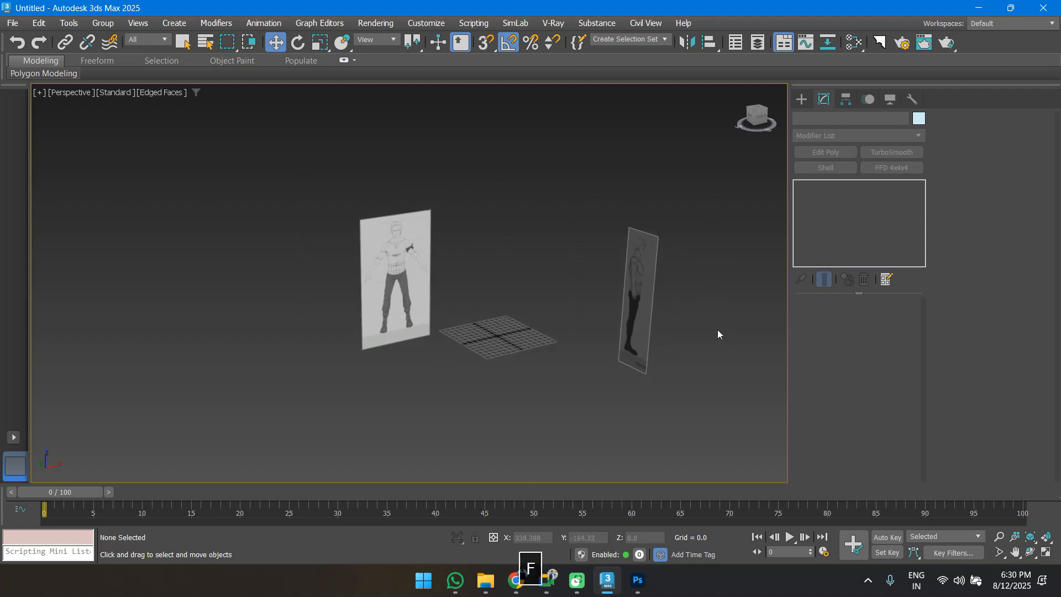
# Switch to the front view and look over the frozen front reference, framing the character's upper body.
pyautogui.press('f')
pyautogui.scroll(10, 505, 286)
pyautogui.moveTo(465, 279); pyautogui.dragTo(480, 412, button='middle')
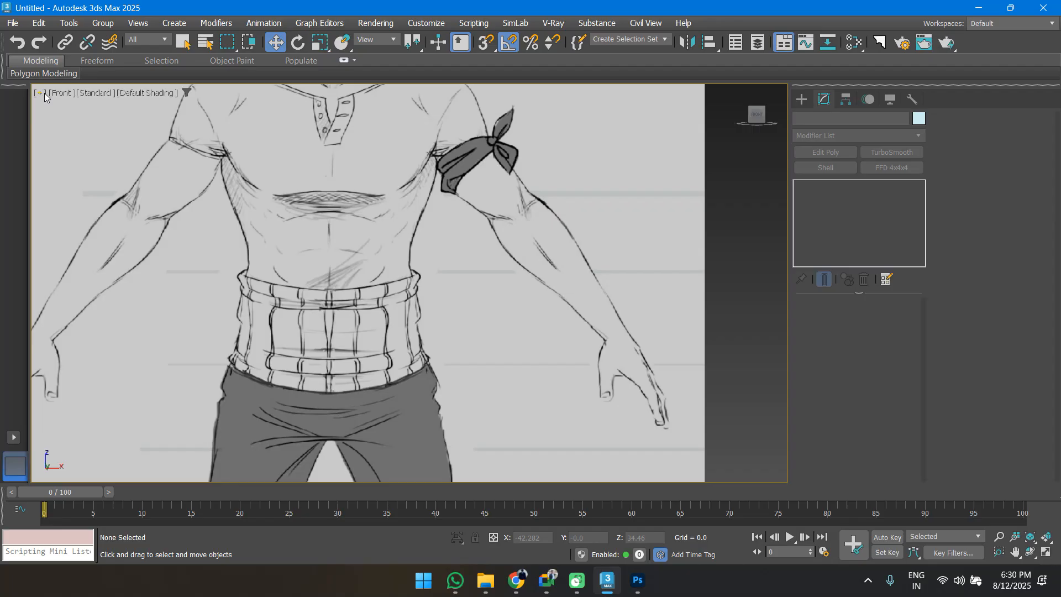
pyautogui.scroll(-5, 309, 357)
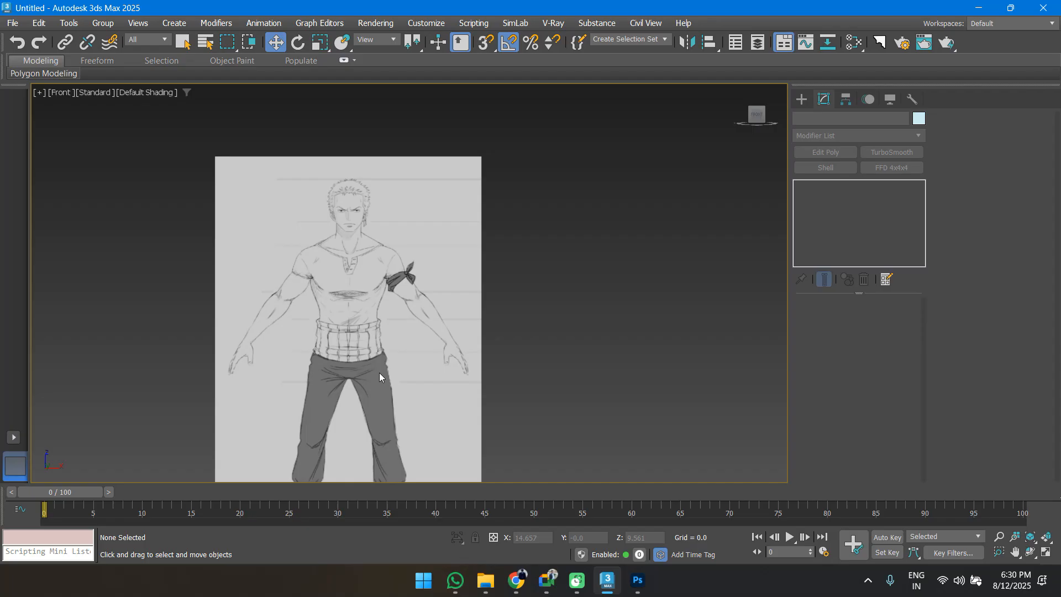
pyautogui.moveTo(406, 360); pyautogui.dragTo(535, 305, button='middle')
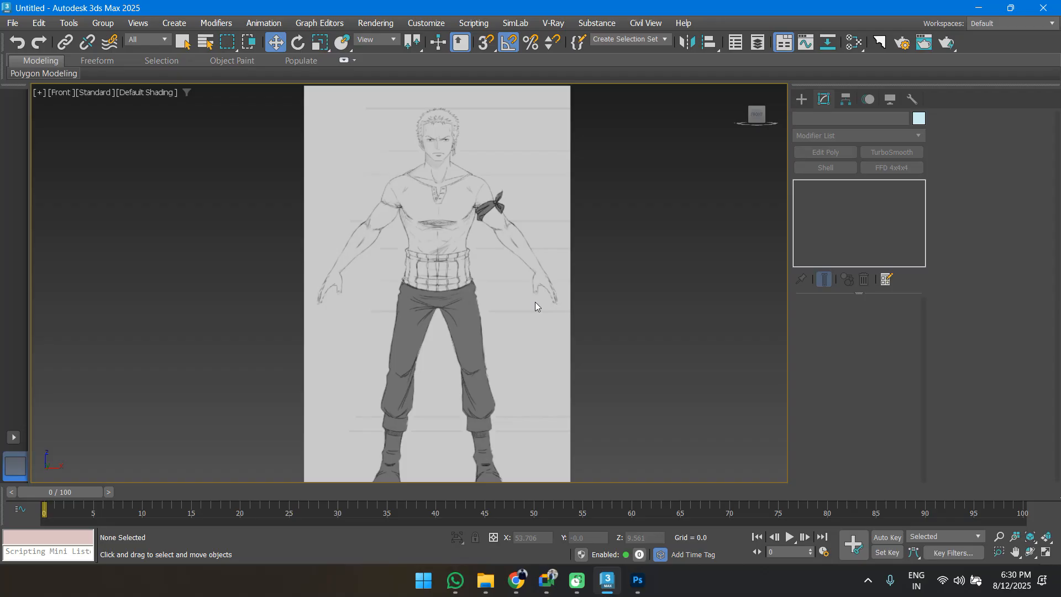
pyautogui.moveTo(504, 302); pyautogui.dragTo(511, 323, button='middle')
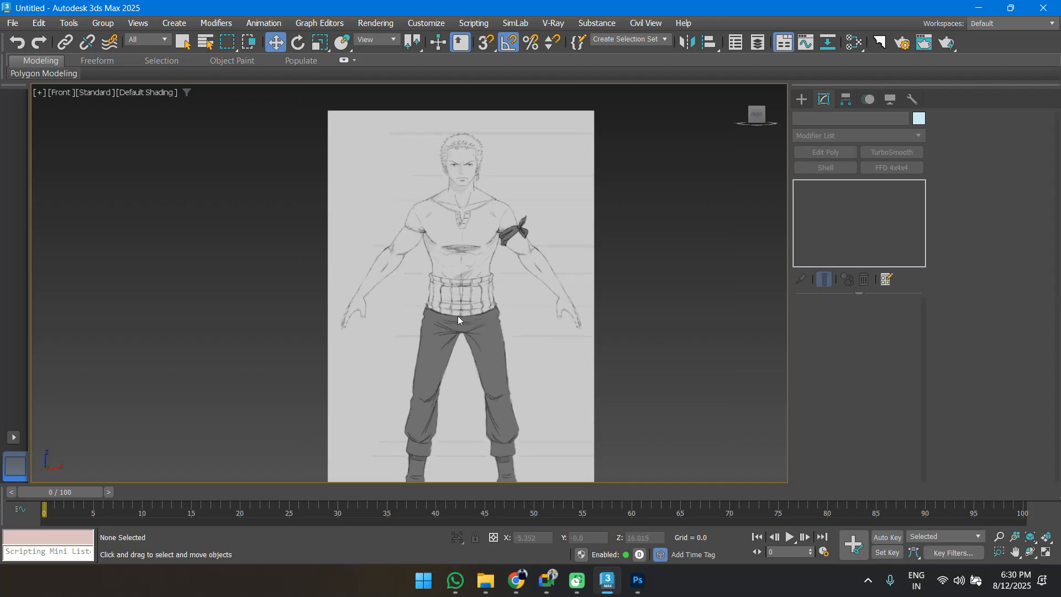
pyautogui.scroll(5, 480, 265)
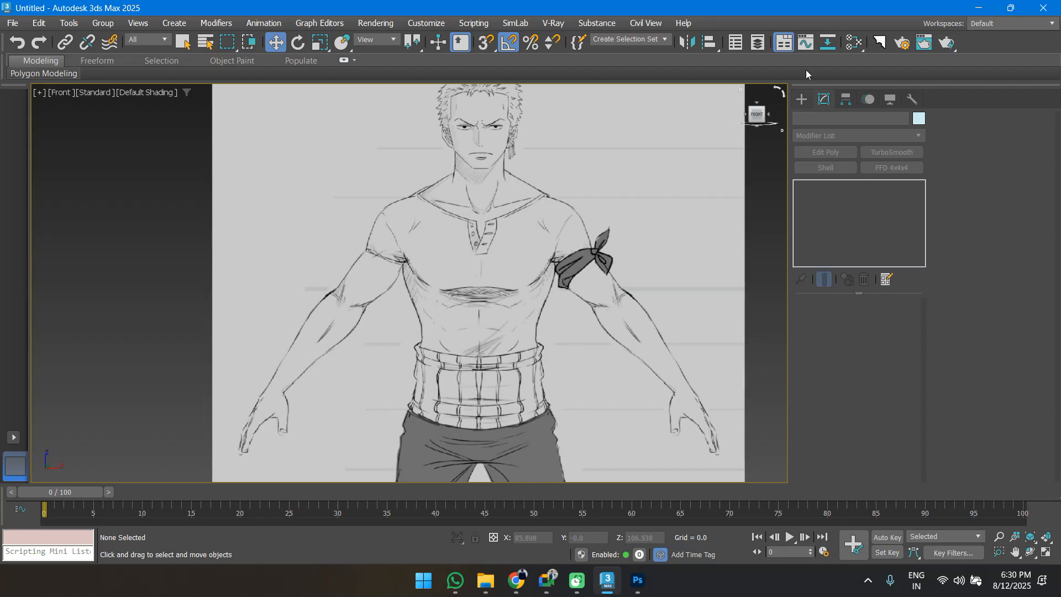
# Create a see-through box about 37.2 wide, 22.3 long and 20.7 high over the character's waist wrap and activate the Move tool.
pyautogui.click(801, 99)
pyautogui.click(825, 186)
pyautogui.moveTo(478, 398); pyautogui.dragTo(528, 287, button='middle')
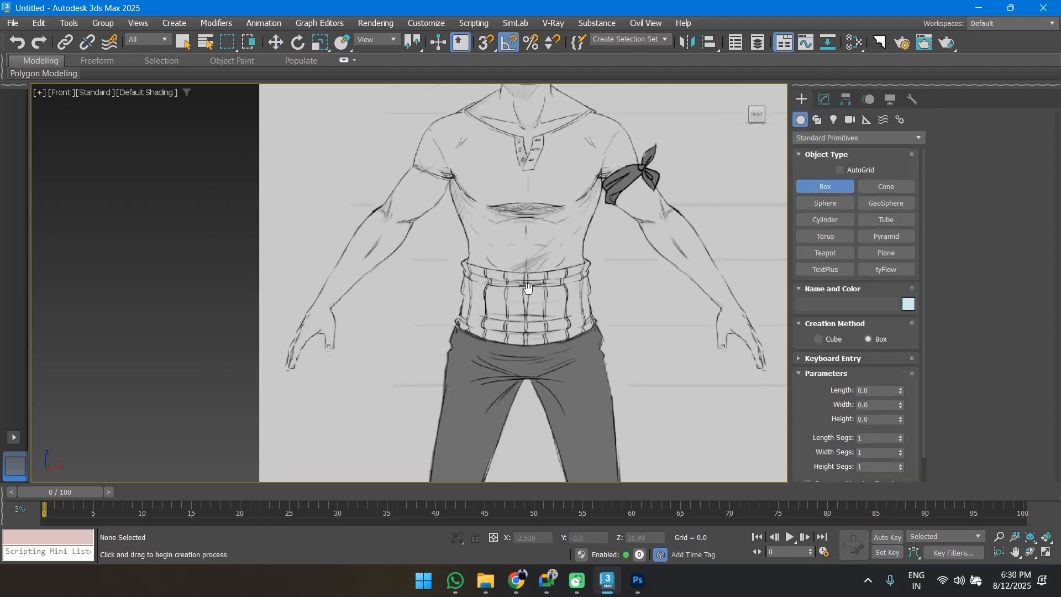
pyautogui.scroll(4, 528, 276)
pyautogui.moveTo(398, 236); pyautogui.dragTo(663, 380)
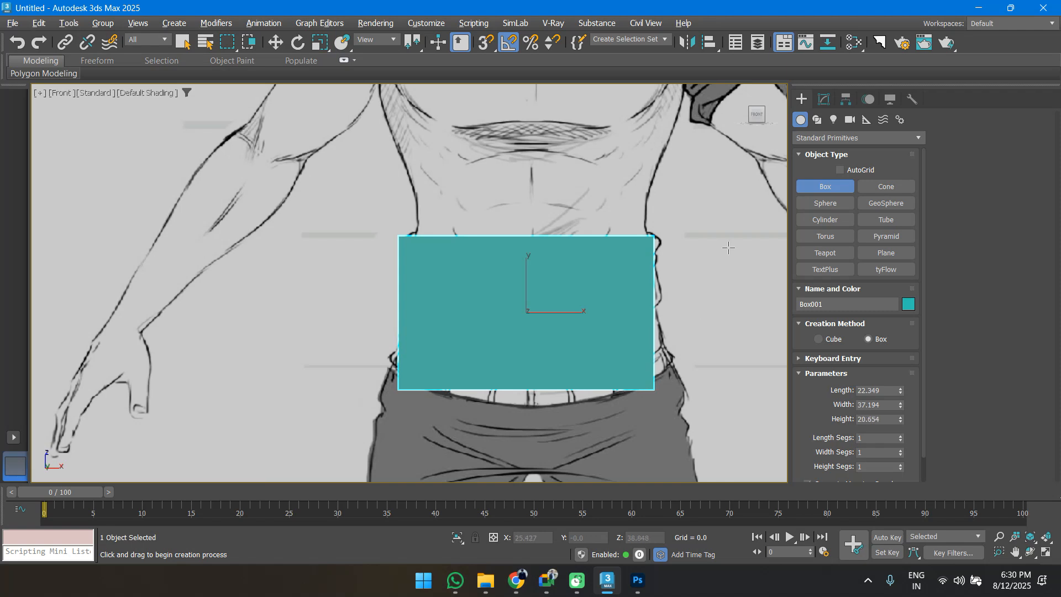
pyautogui.hotkey('alt', 'x')
pyautogui.scroll(-3, 460, 303)
pyautogui.press('w')
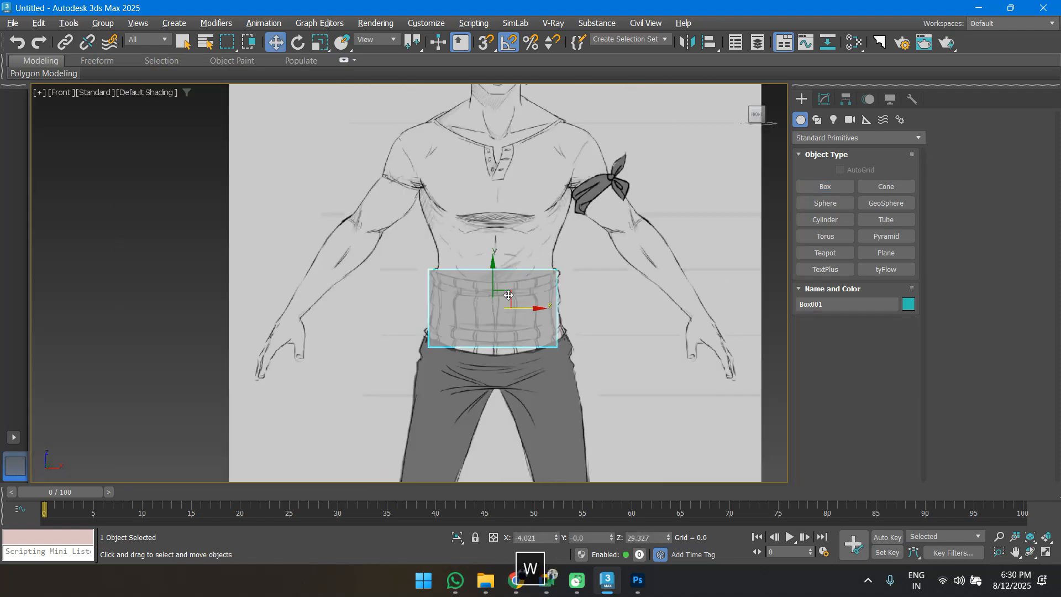
# Add an Edit Poly modifier to the box over the waist wrap.
pyautogui.scroll(1, 509, 295)
pyautogui.scroll(2, 525, 290)
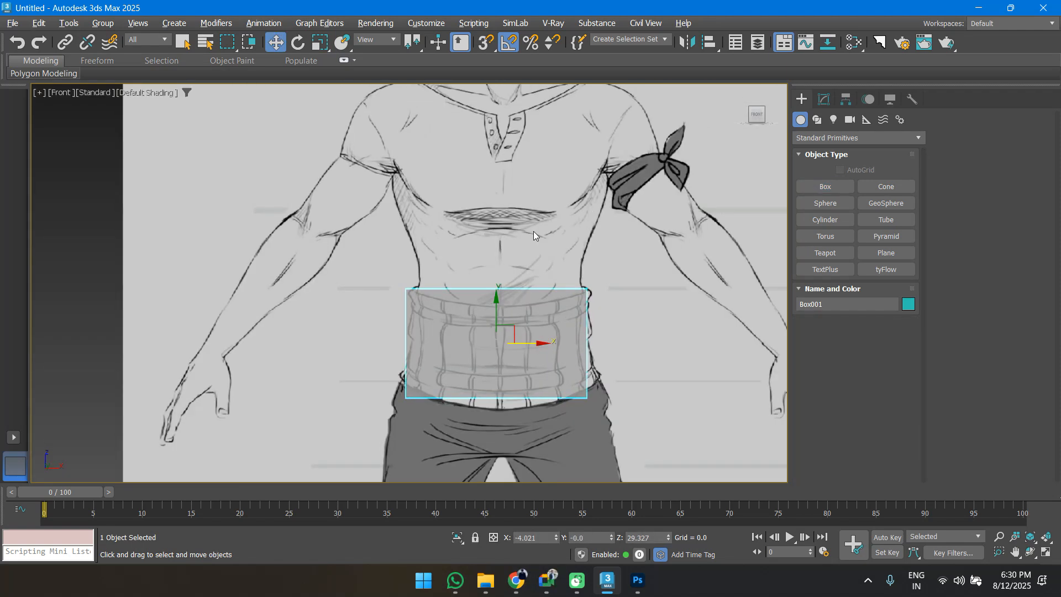
pyautogui.click(824, 99)
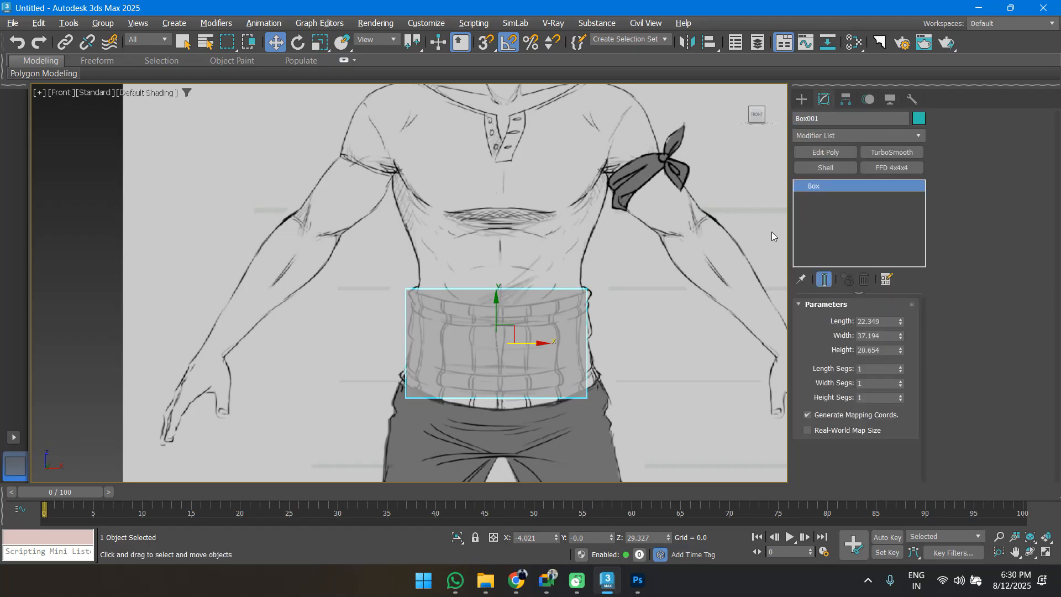
pyautogui.click(844, 151)
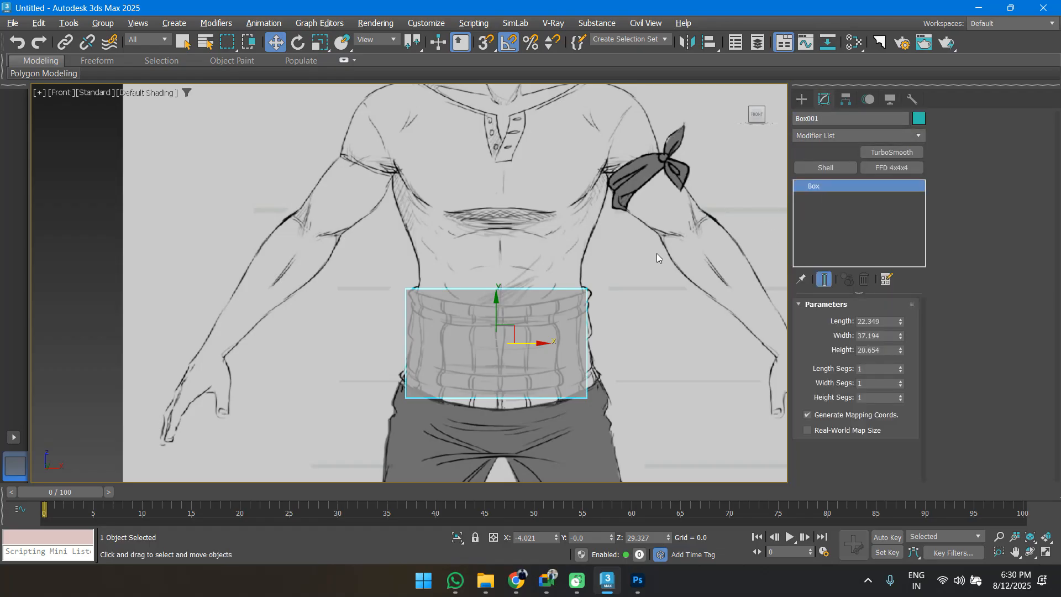
# Raise the box to the torso just below the chest in the front view and center it on the body's side profile in the left view.
pyautogui.press('w')
pyautogui.moveTo(495, 307); pyautogui.dragTo(505, 234)
pyautogui.moveTo(385, 261); pyautogui.dragTo(374, 266, button='middle')
pyautogui.press('l')
pyautogui.scroll(8, 463, 270)
pyautogui.moveTo(582, 327); pyautogui.dragTo(440, 334)
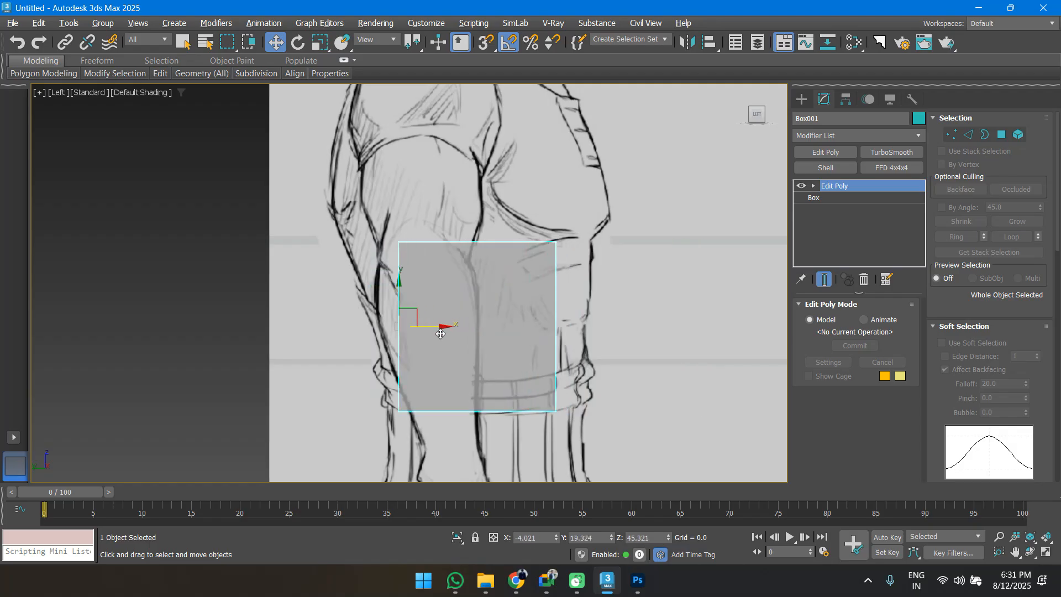
# Change the viewport layout to two equal side-by-side viewports.
pyautogui.hotkey('alt', 'w')
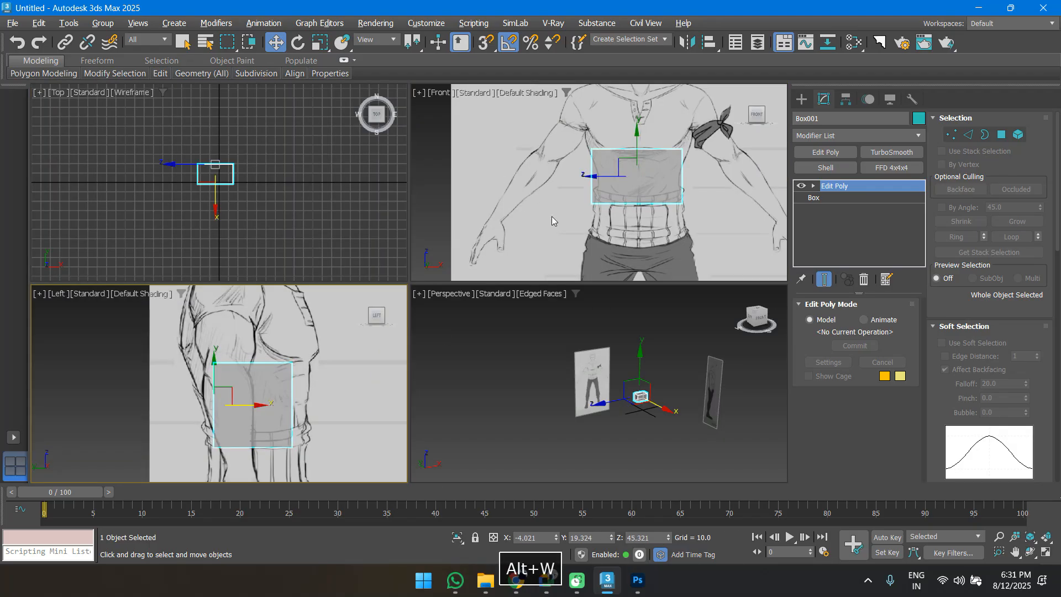
pyautogui.middleClick(593, 438)
pyautogui.click(546, 435)
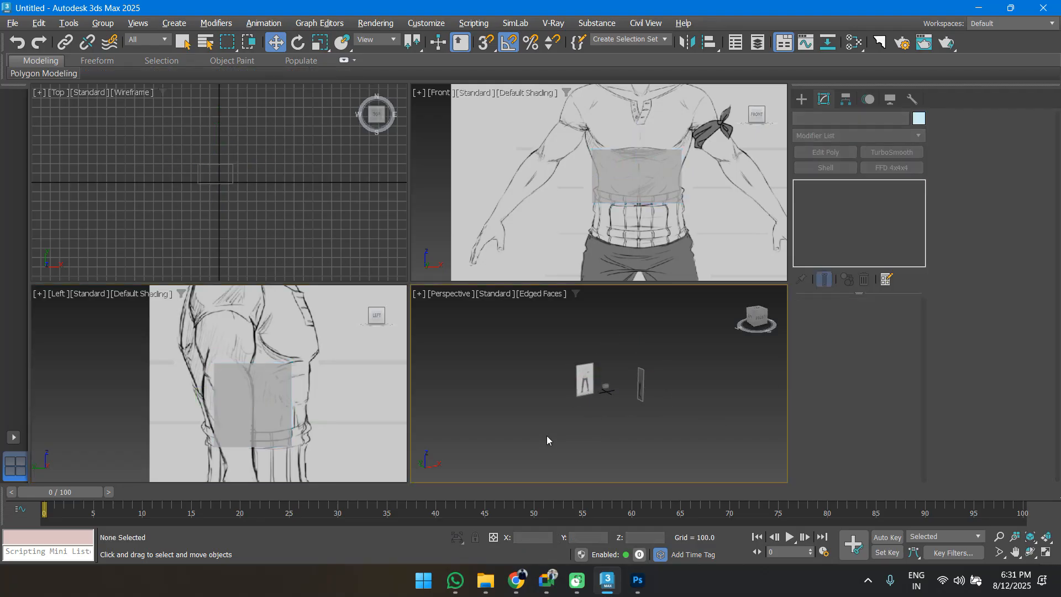
pyautogui.click(15, 438)
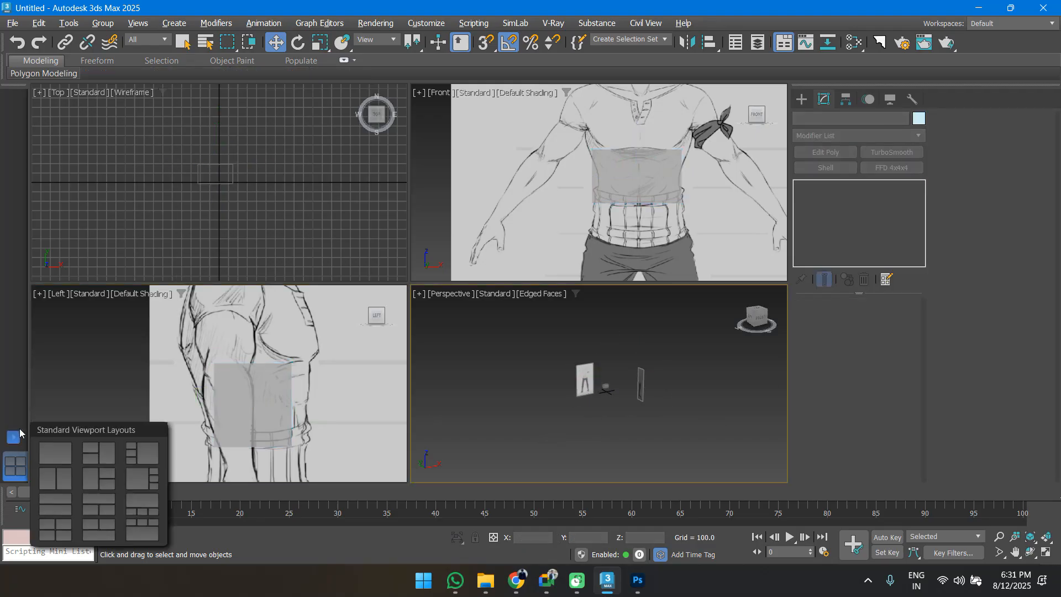
pyautogui.click(62, 476)
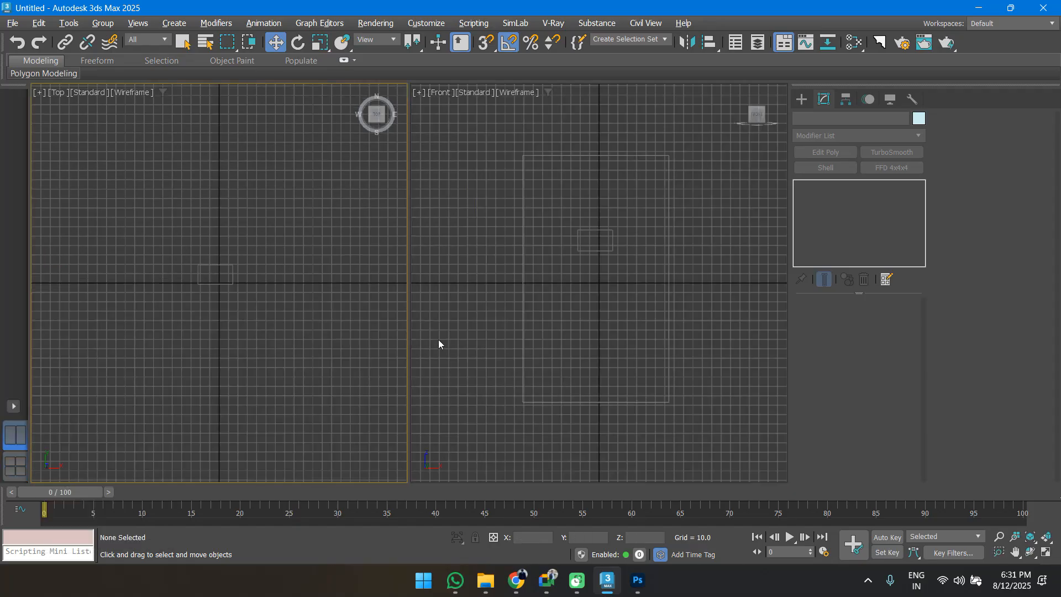
# Turn the Front viewport into a shaded Left view with the grid hidden, framing the whole side reference.
pyautogui.moveTo(439, 339); pyautogui.dragTo(527, 357, button='middle')
pyautogui.press('super')
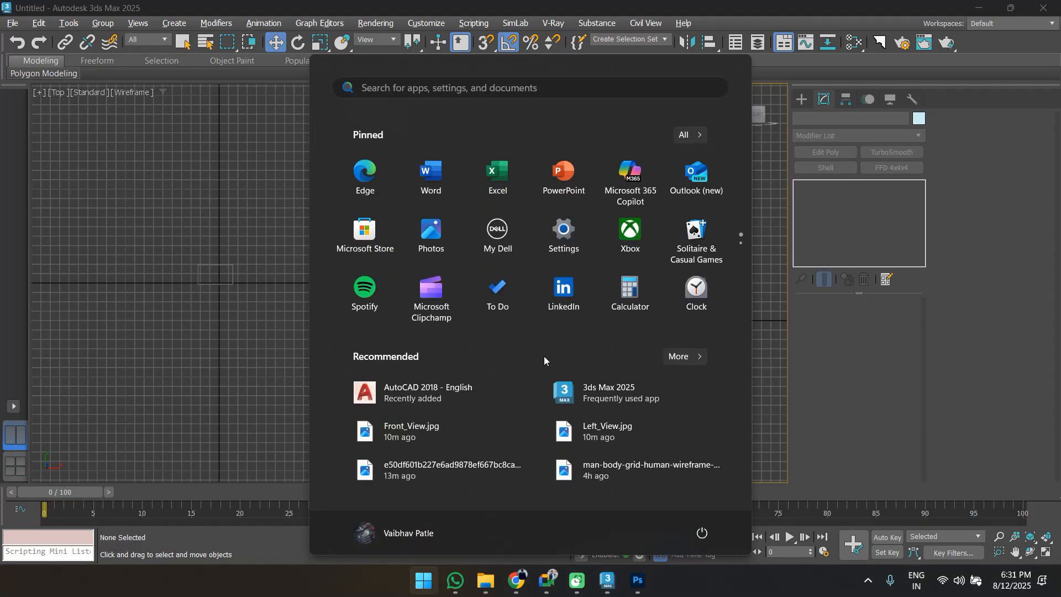
pyautogui.press('Escape')
pyautogui.press('F3')
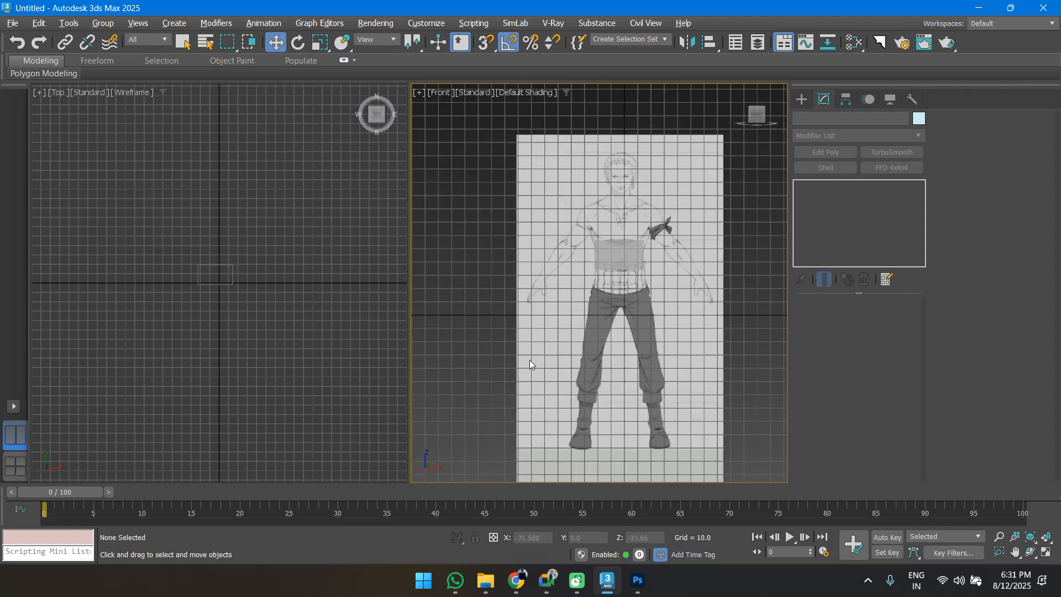
pyautogui.press('l')
pyautogui.press('g')
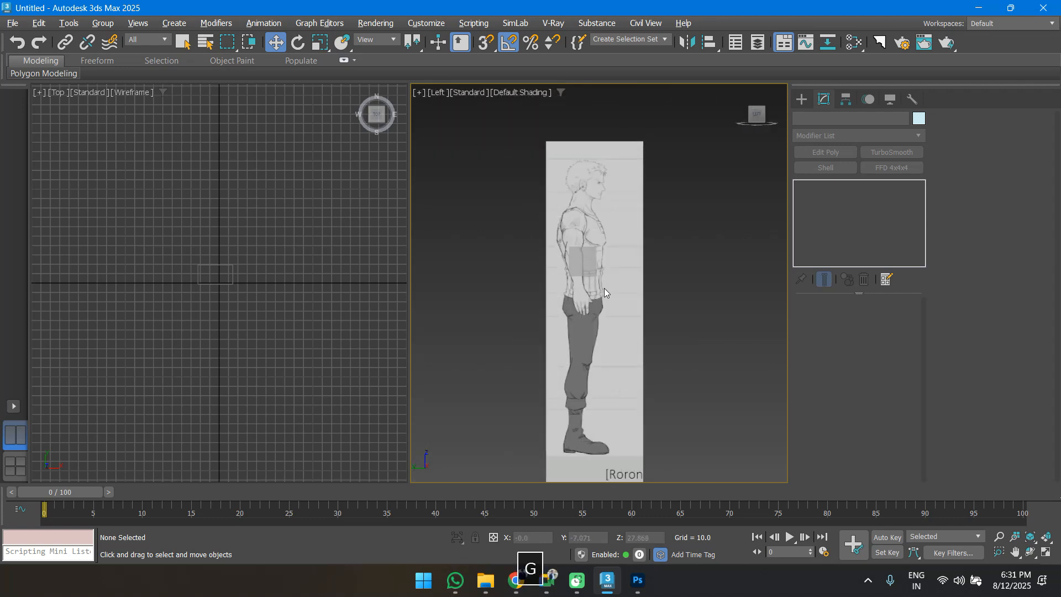
pyautogui.moveTo(605, 287); pyautogui.dragTo(618, 278, button='middle')
# Turn the Top viewport into a shaded Front view with the grid hidden and select the box over the torso.
pyautogui.click(217, 299)
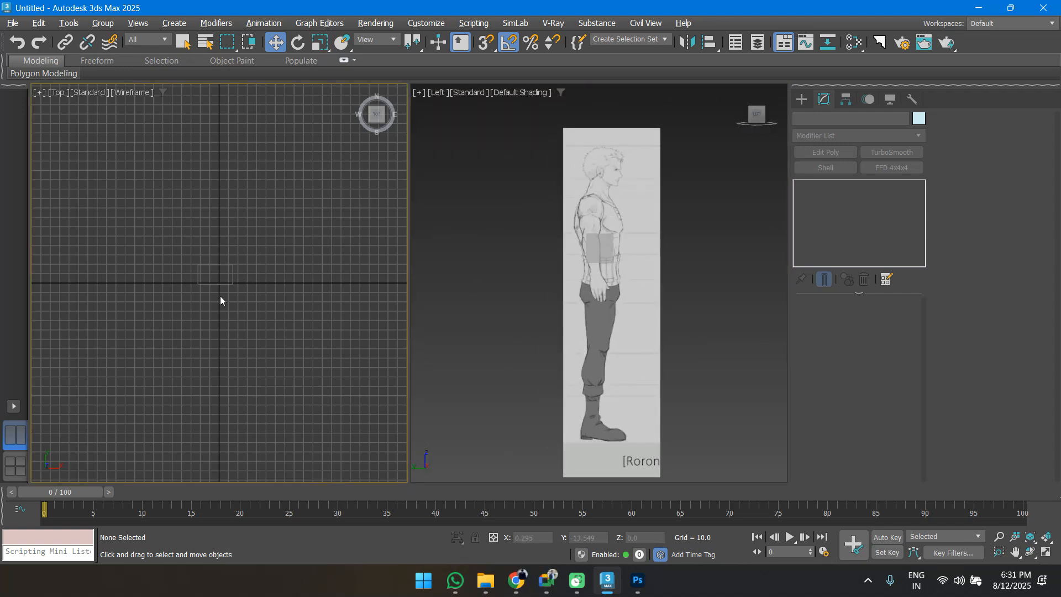
pyautogui.press('f')
pyautogui.press('z')
pyautogui.press('F3')
pyautogui.moveTo(220, 300); pyautogui.dragTo(320, 301, button='middle')
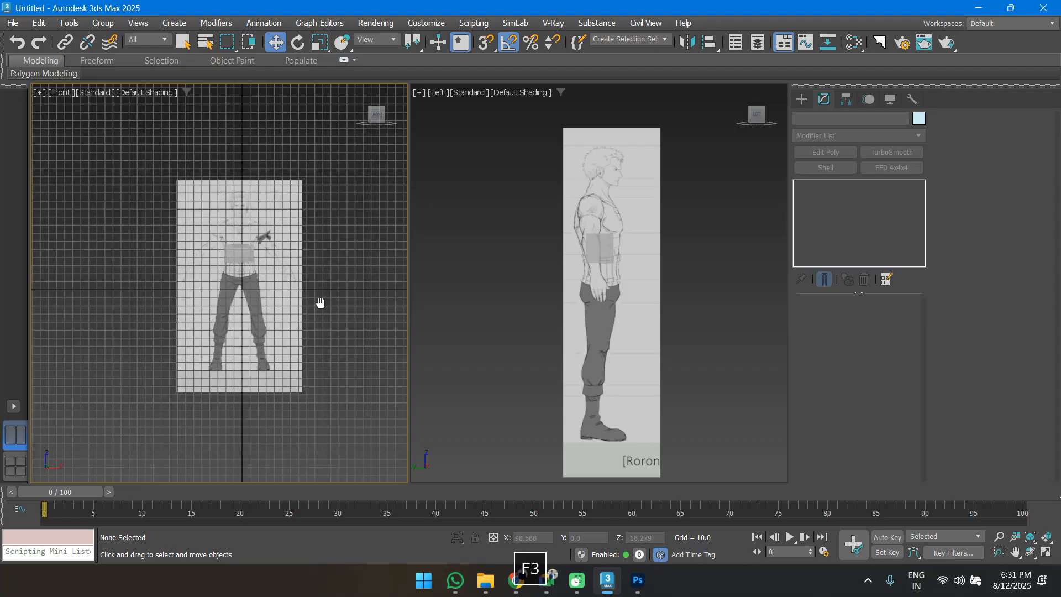
pyautogui.scroll(4, 243, 265)
pyautogui.press('g')
pyautogui.click(192, 220)
pyautogui.moveTo(219, 222); pyautogui.dragTo(246, 255, button='middle')
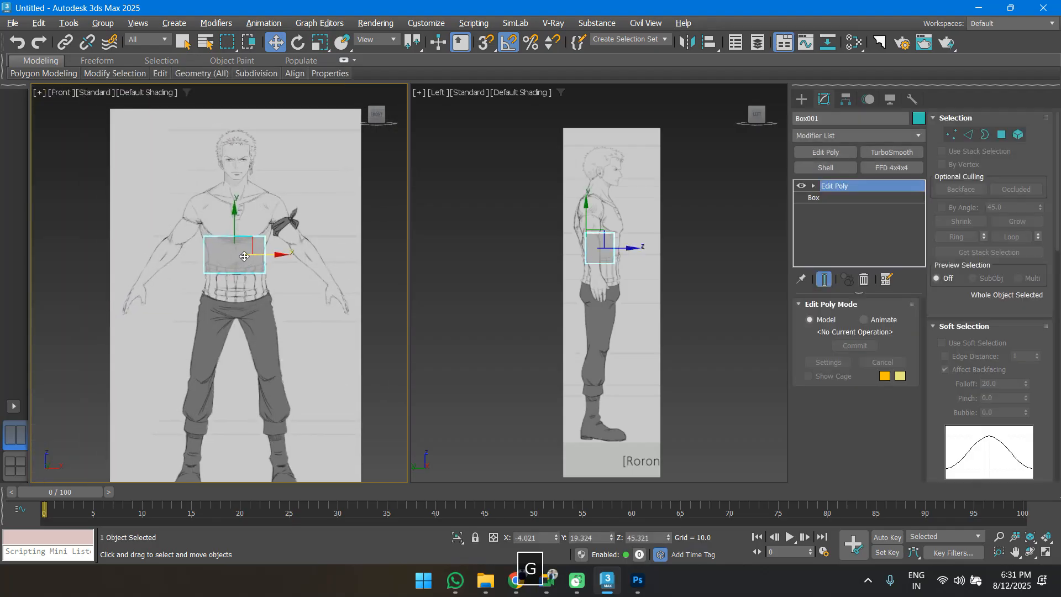
# In the left view, display edged faces and move the box's corner vertices onto the front and back outlines of the torso.
pyautogui.scroll(2, 248, 253)
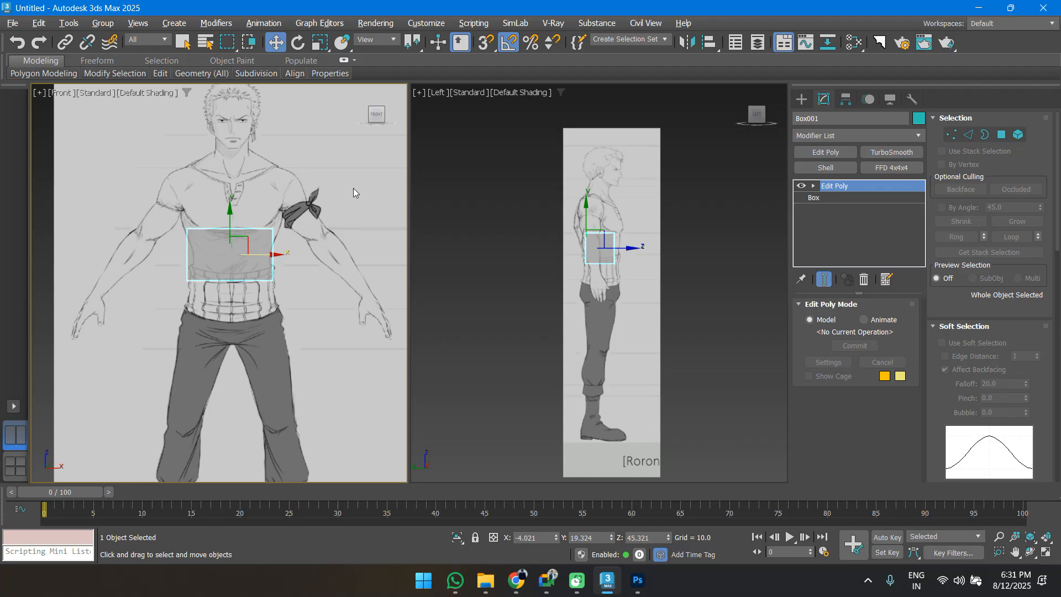
pyautogui.scroll(-3, 333, 255)
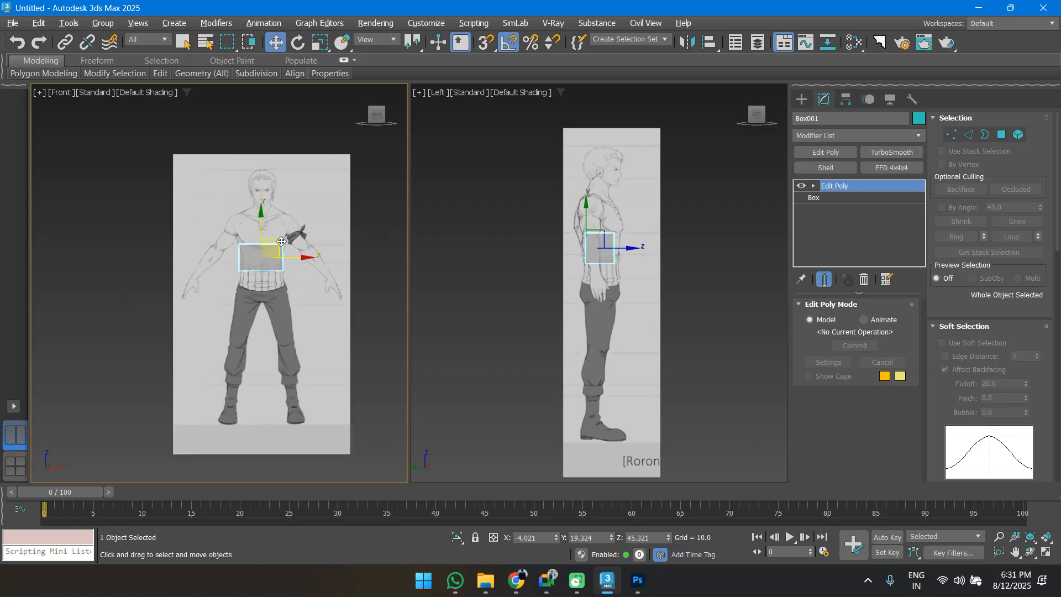
pyautogui.scroll(4, 365, 267)
pyautogui.moveTo(580, 234); pyautogui.dragTo(585, 249, button='middle')
pyautogui.scroll(6, 604, 264)
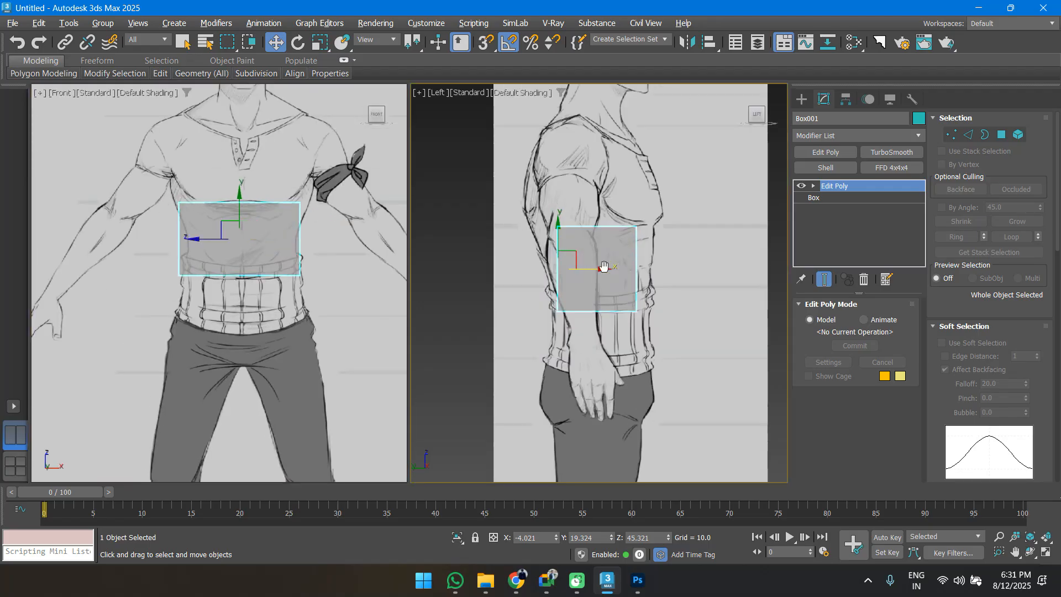
pyautogui.press('1')
pyautogui.moveTo(534, 324); pyautogui.dragTo(545, 327, button='middle')
pyautogui.moveTo(535, 306); pyautogui.dragTo(576, 331)
pyautogui.press('F4')
pyautogui.moveTo(642, 317); pyautogui.dragTo(706, 329)
pyautogui.moveTo(546, 198)
pyautogui.mouseDown()
pyautogui.moveTo(569, 222)
pyautogui.moveTo(539, 209)
pyautogui.mouseUp()
pyautogui.moveTo(622, 193); pyautogui.dragTo(717, 221)
# Raise the box's four bottom vertices to shorten it above the waist wrap, and shift the lower back pair onto the back outline.
pyautogui.moveTo(484, 287); pyautogui.dragTo(697, 338)
pyautogui.moveTo(616, 289); pyautogui.dragTo(617, 227)
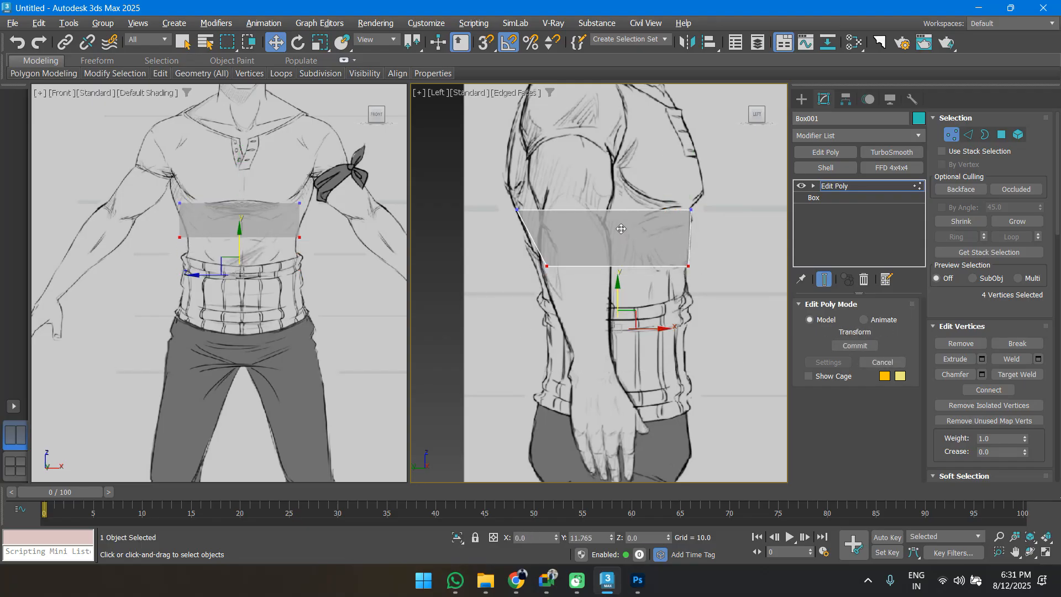
pyautogui.moveTo(553, 275); pyautogui.dragTo(568, 266)
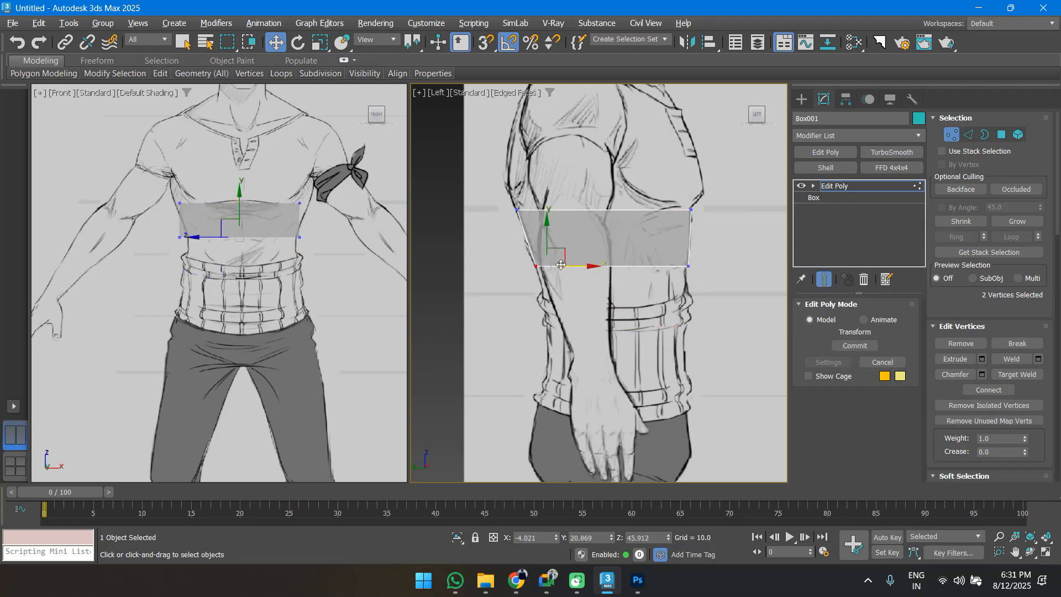
# Display edged faces in the front view and frame the character's upper body there.
pyautogui.moveTo(345, 239); pyautogui.dragTo(364, 282, button='middle')
pyautogui.scroll(3, 363, 282)
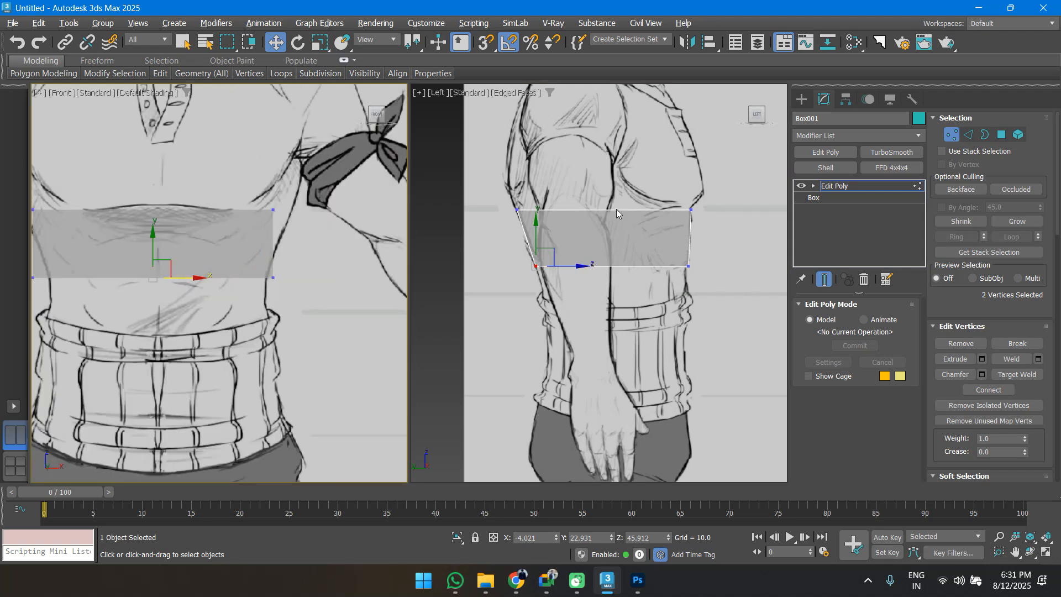
pyautogui.scroll(-3, 203, 263)
pyautogui.moveTo(218, 228); pyautogui.dragTo(231, 287, button='middle')
pyautogui.press('F4')
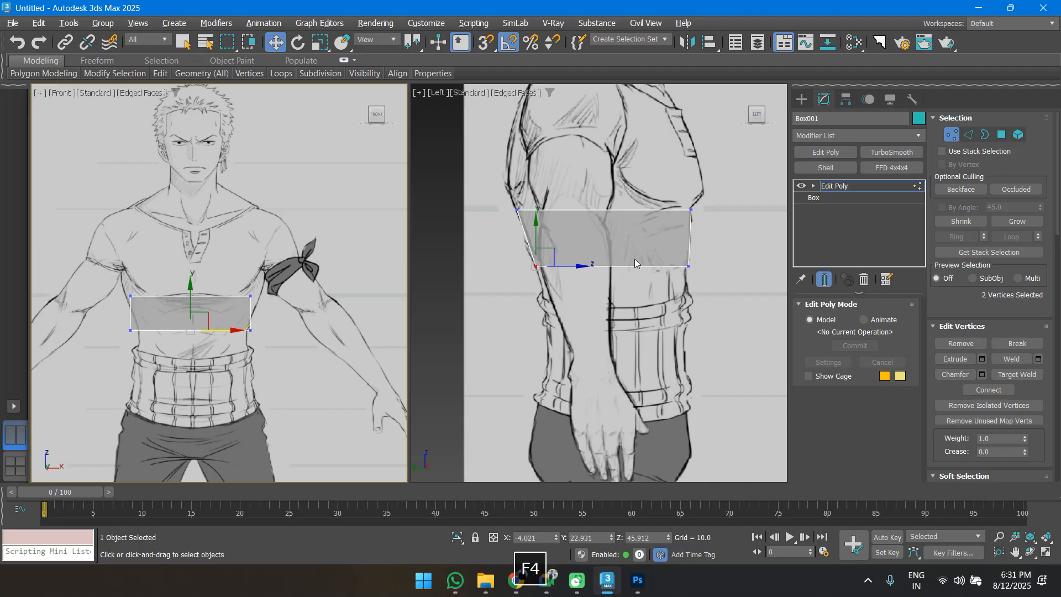
# In a maximized front view, move the box's upper corner vertices outward to the torso outline on both sides.
pyautogui.moveTo(504, 325); pyautogui.dragTo(496, 336, button='middle')
pyautogui.hotkey('alt', 'w')
pyautogui.moveTo(555, 199); pyautogui.dragTo(532, 261, button='middle')
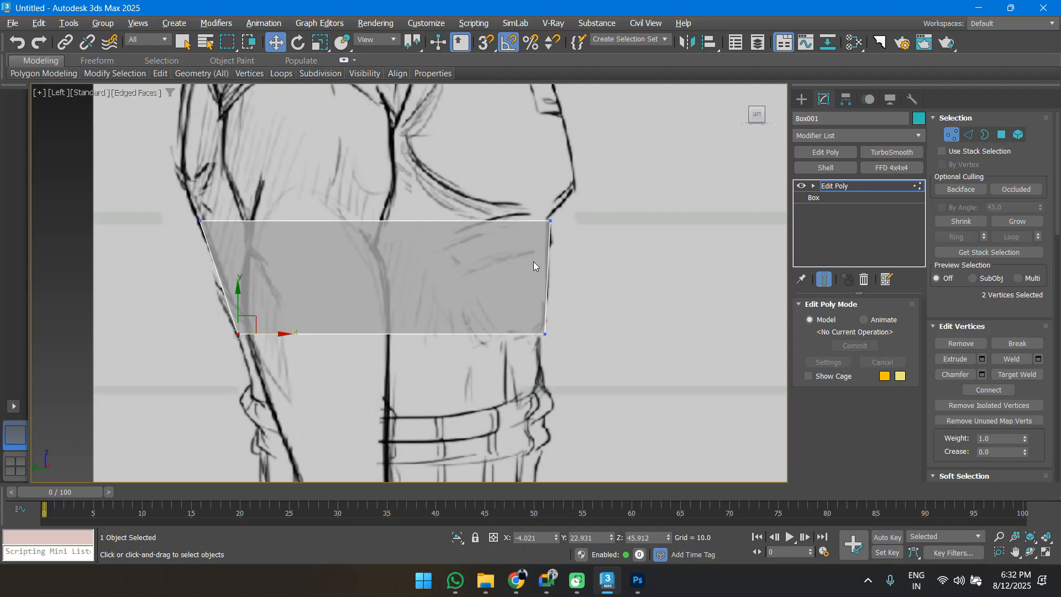
pyautogui.press('f')
pyautogui.scroll(8, 505, 289)
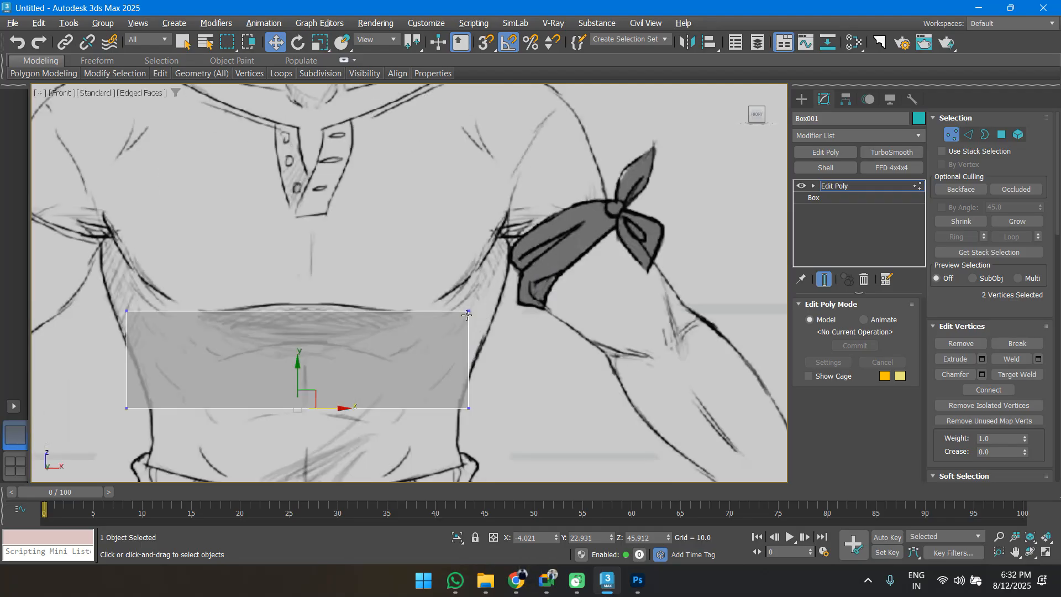
pyautogui.scroll(-8, 509, 307)
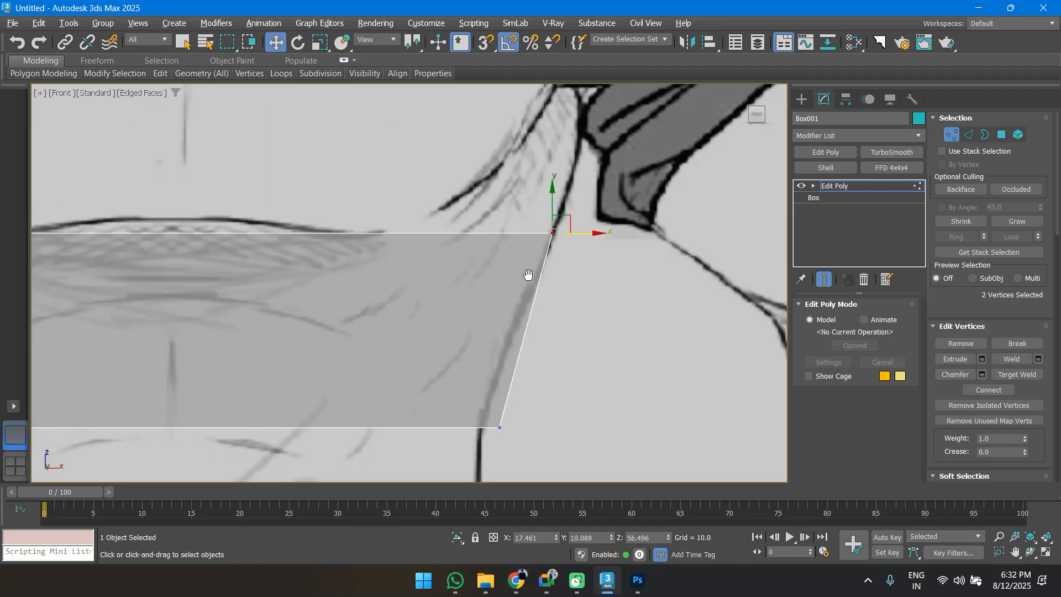
pyautogui.moveTo(193, 224); pyautogui.dragTo(208, 249)
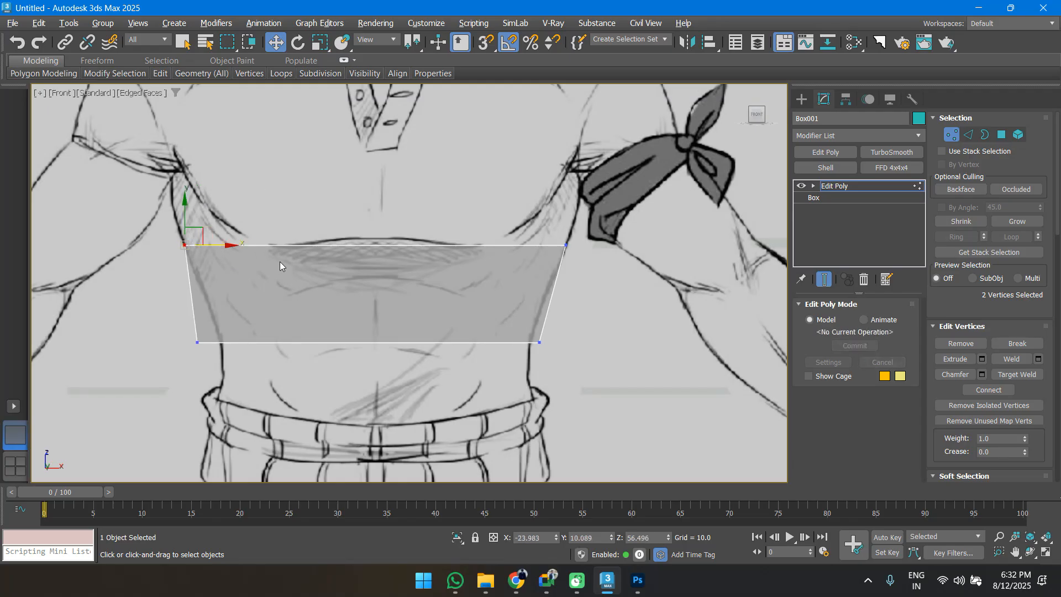
# Connect the box's top and bottom horizontal edges with 1 segment to add a vertical edge loop down the middle.
pyautogui.scroll(-2, 279, 260)
pyautogui.press('2')
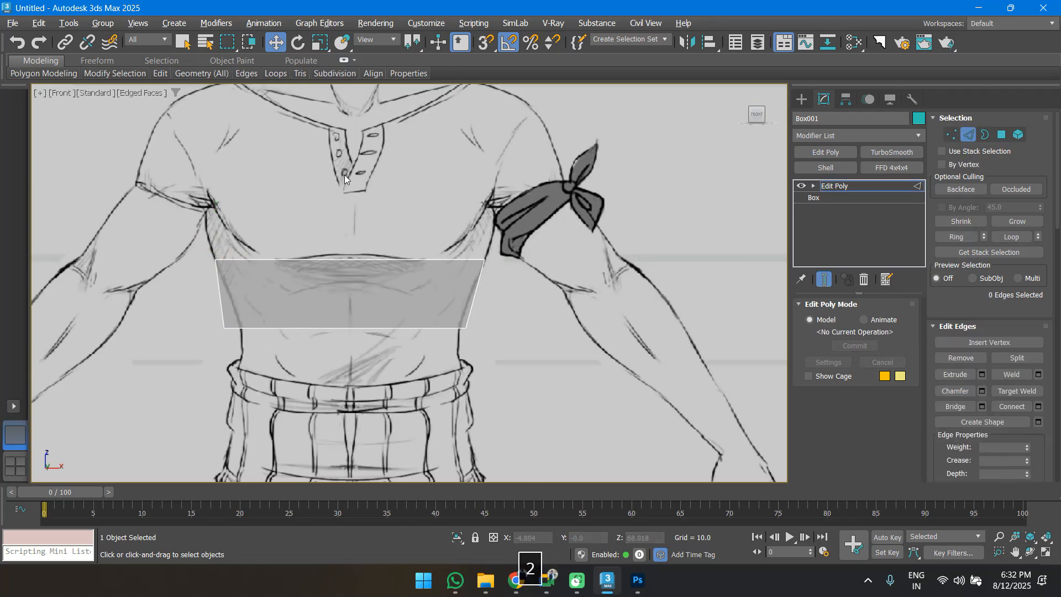
pyautogui.moveTo(350, 158); pyautogui.dragTo(386, 353)
pyautogui.rightClick(354, 322)
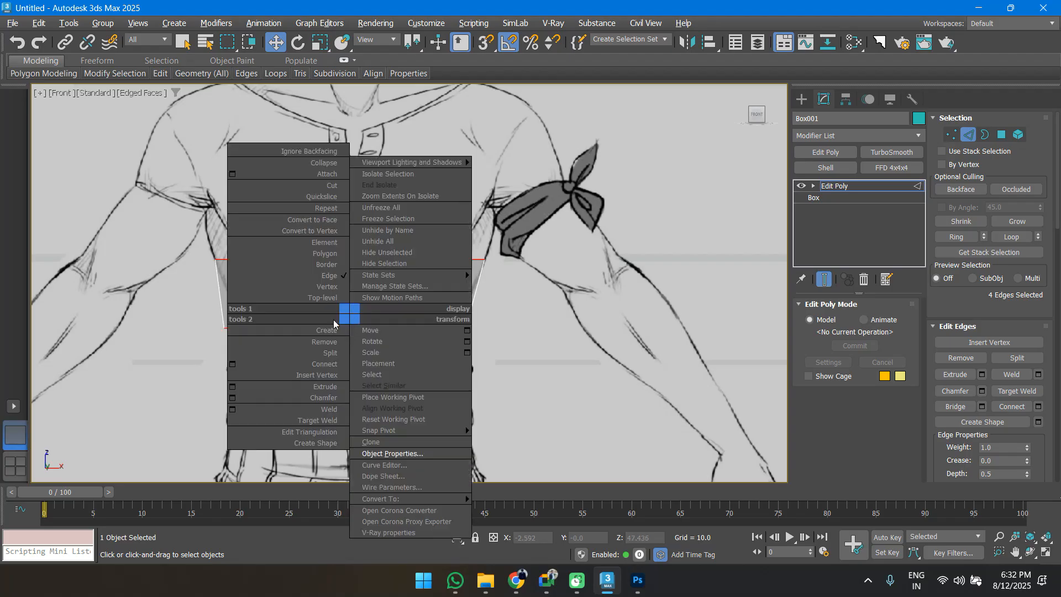
pyautogui.click(662, 364)
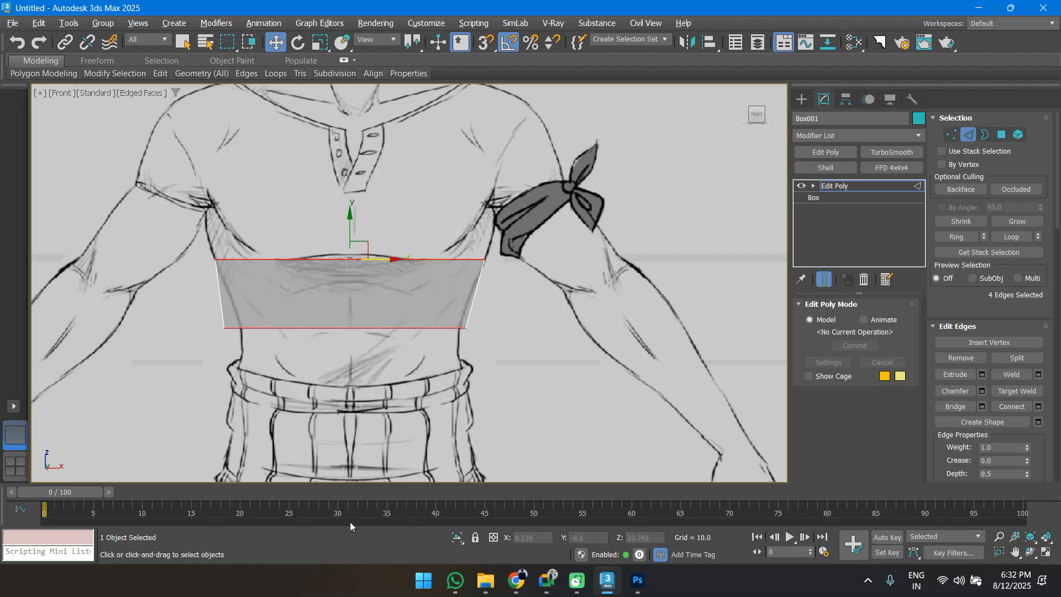
pyautogui.rightClick(369, 356)
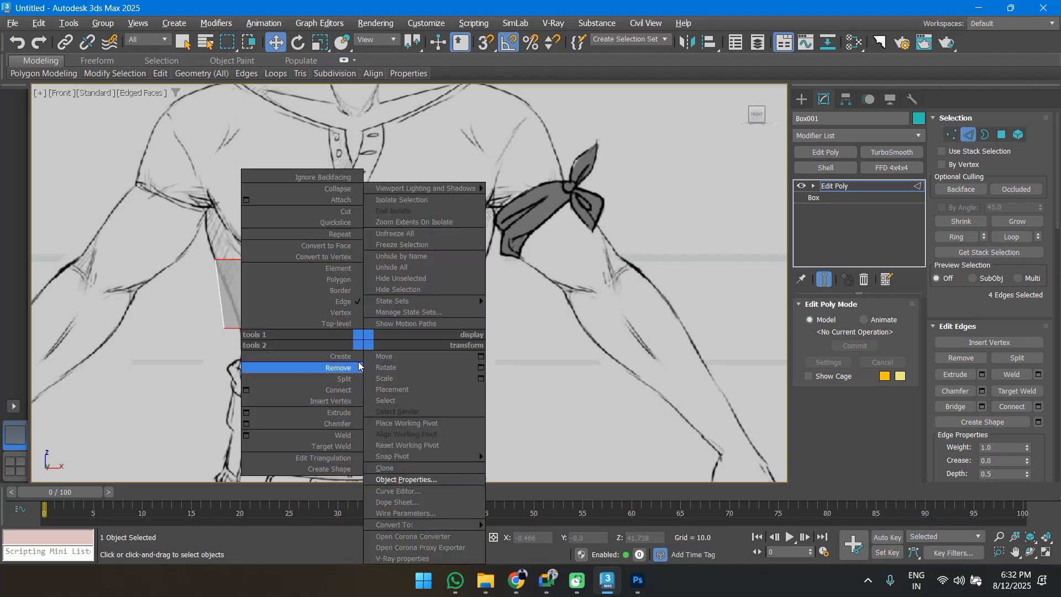
pyautogui.click(243, 386)
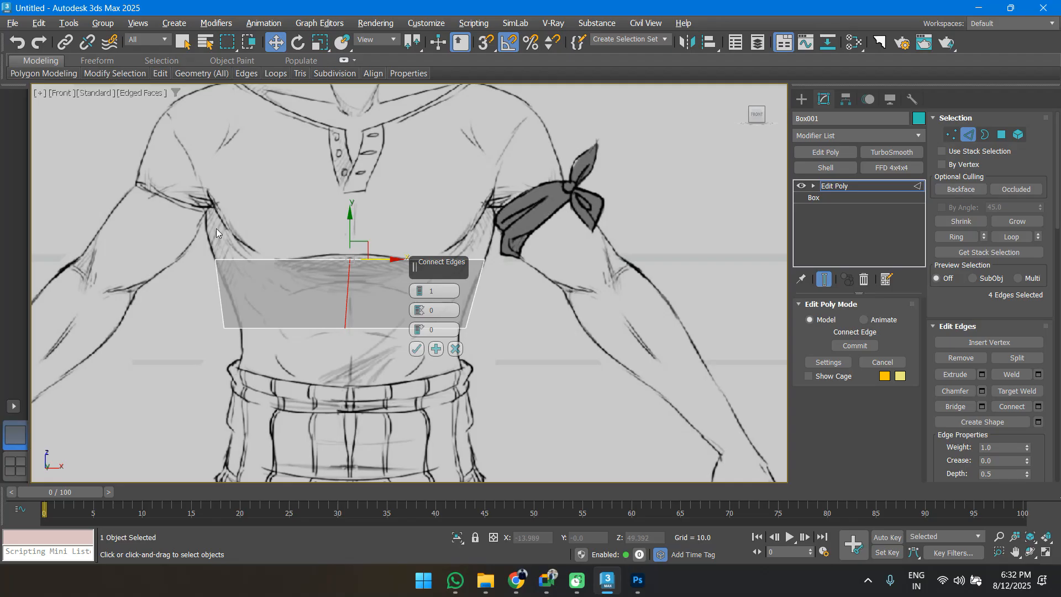
pyautogui.click(417, 348)
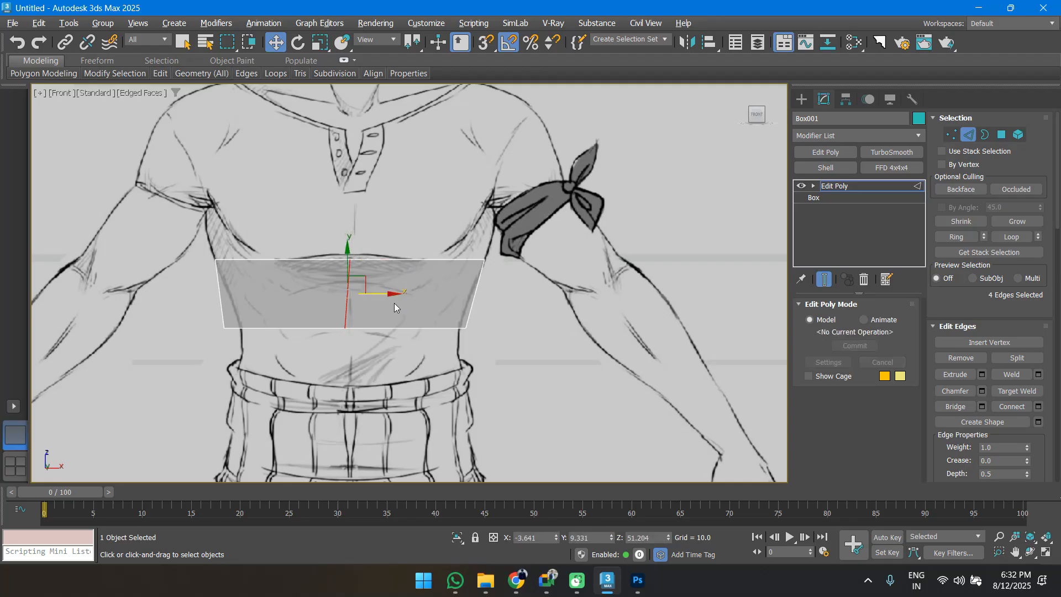
# Scale the new middle edge loop along X until it is straight and vertical.
pyautogui.press('r')
pyautogui.moveTo(388, 293); pyautogui.dragTo(284, 294)
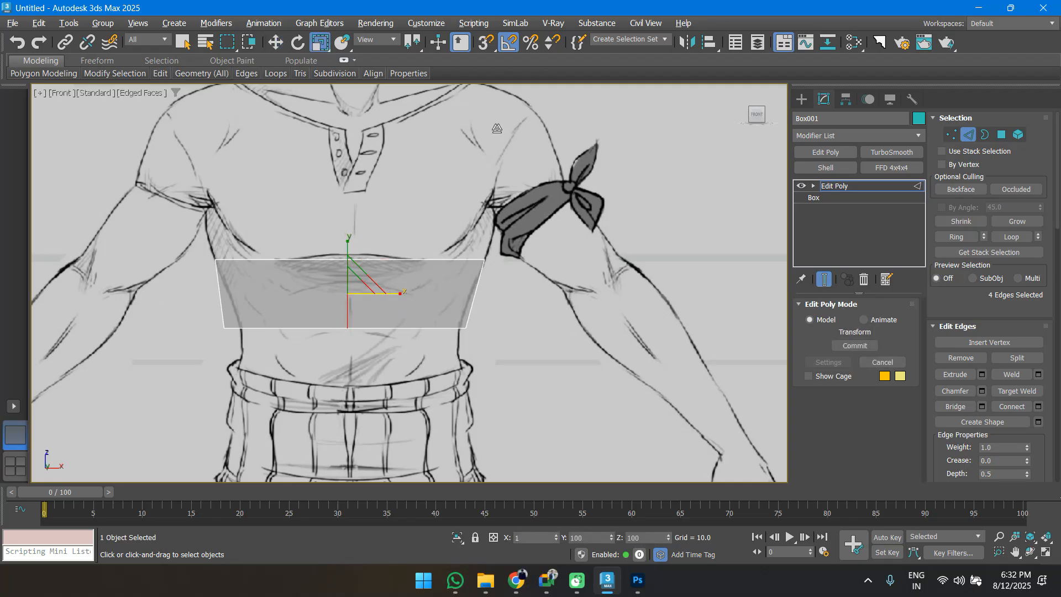
pyautogui.press('w')
pyautogui.moveTo(225, 257); pyautogui.dragTo(310, 246, button='middle')
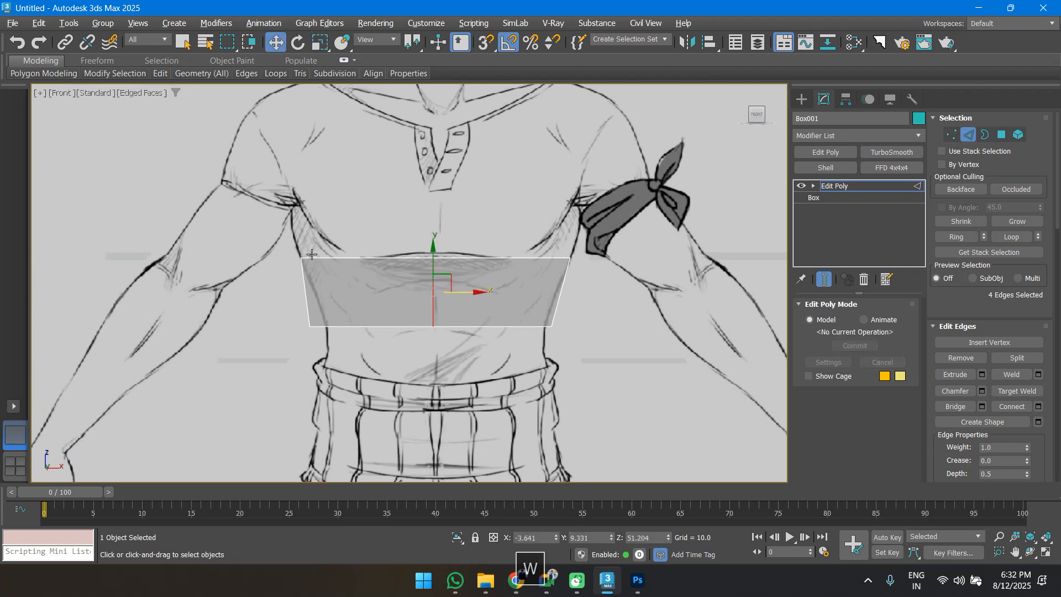
# Delete the five polygons of the box half on the side opposite the character's armband.
pyautogui.press('4')
pyautogui.moveTo(235, 207); pyautogui.dragTo(376, 456)
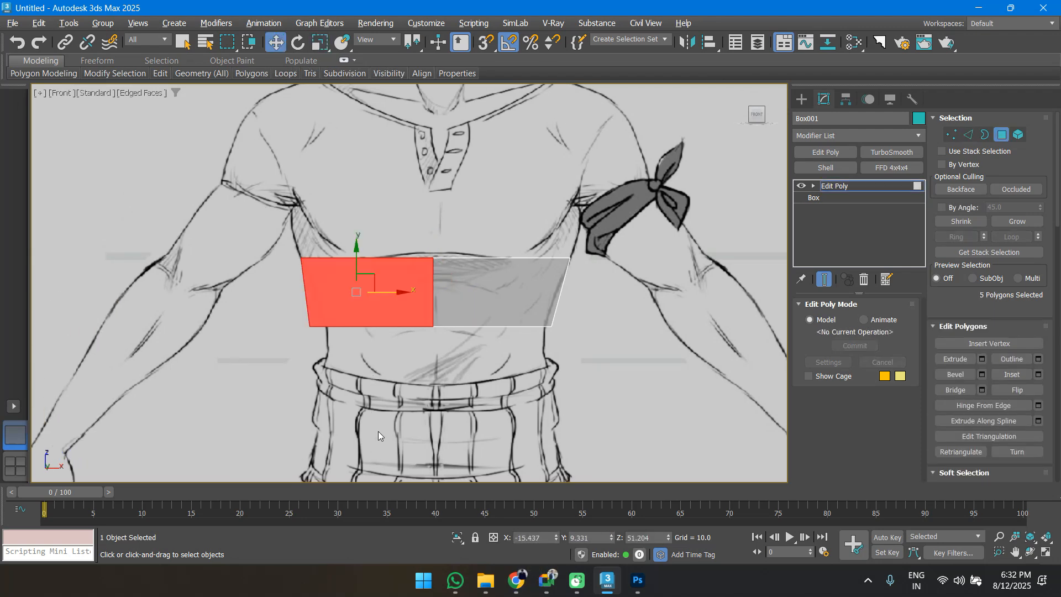
pyautogui.press('Delete')
pyautogui.scroll(-3, 386, 282)
pyautogui.moveTo(386, 281)
pyautogui.keyDown('alt'); pyautogui.mouseDown(button='middle')
pyautogui.moveTo(409, 293)
pyautogui.moveTo(397, 294)
pyautogui.moveTo(405, 275)
pyautogui.mouseUp(button='middle'); pyautogui.keyUp('alt')
# In the front view, move the half box's lower outer vertices inward along X to the torso outline.
pyautogui.press('f')
pyautogui.press('z')
pyautogui.scroll(-6, 397, 293)
pyautogui.press('1')
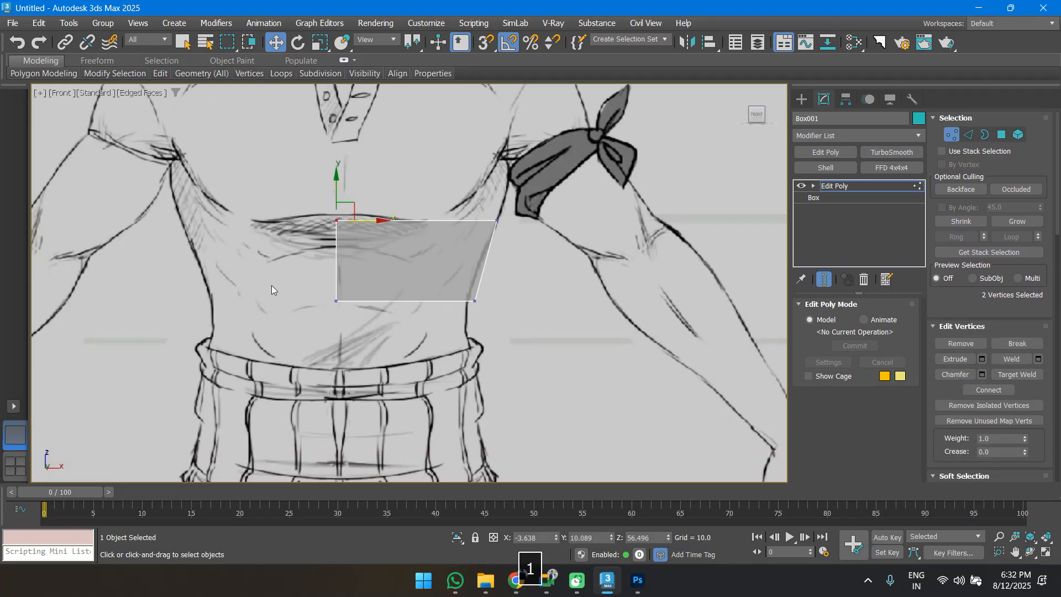
pyautogui.moveTo(506, 343); pyautogui.dragTo(506, 343)
pyautogui.scroll(3, 460, 313)
pyautogui.moveTo(351, 272); pyautogui.dragTo(351, 267)
pyautogui.moveTo(546, 276); pyautogui.dragTo(453, 302)
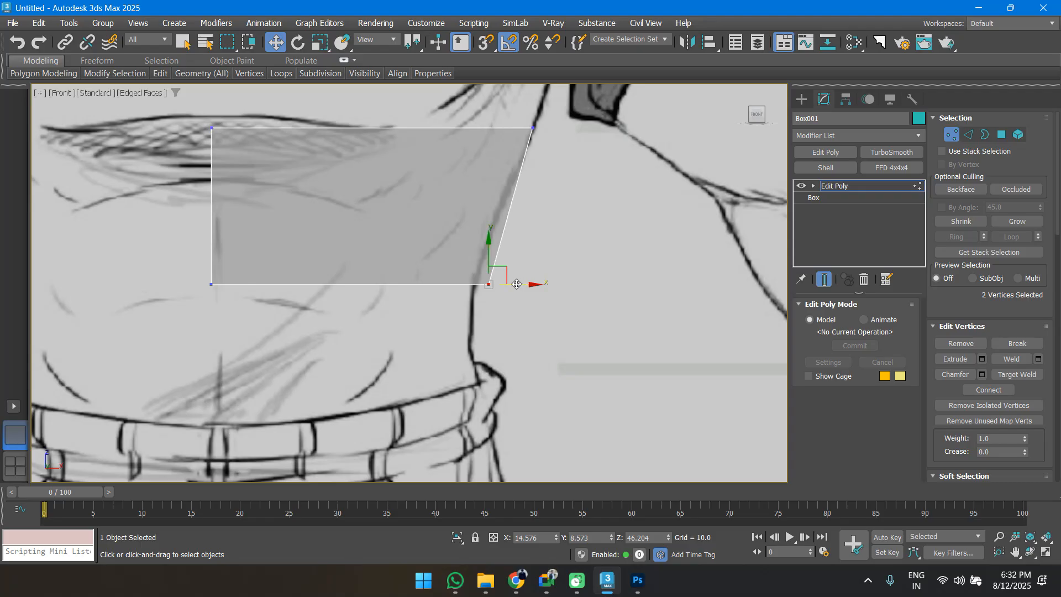
# Check the half box against the left reference, select its two top front vertices and inspect them in the front view.
pyautogui.scroll(-6, 486, 298)
pyautogui.press('l')
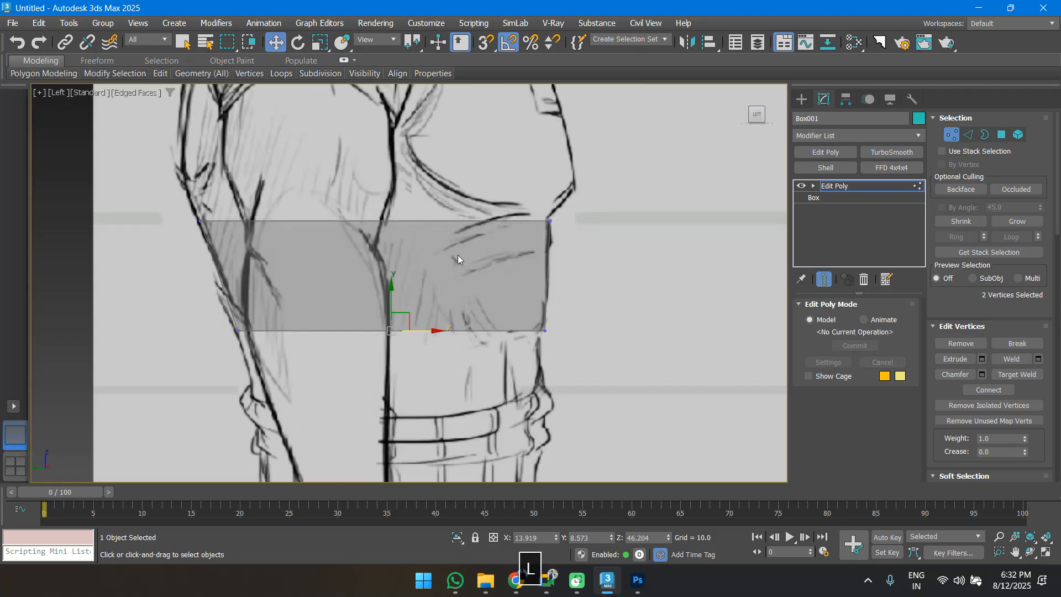
pyautogui.moveTo(534, 210); pyautogui.dragTo(573, 221)
pyautogui.press('f')
pyautogui.press('z')
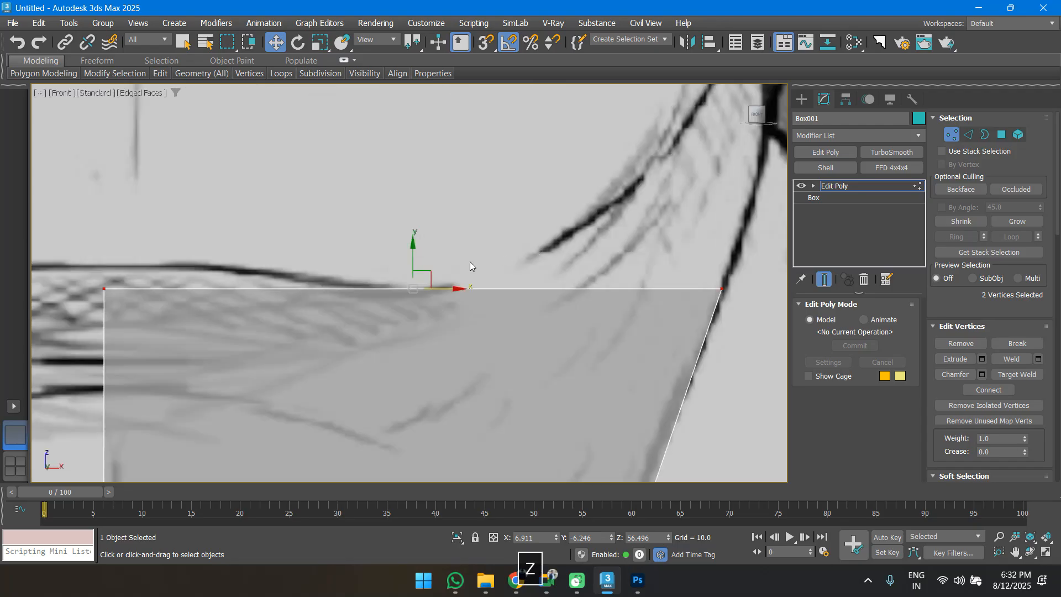
pyautogui.scroll(-8, 444, 258)
pyautogui.moveTo(443, 256); pyautogui.dragTo(438, 269, button='middle')
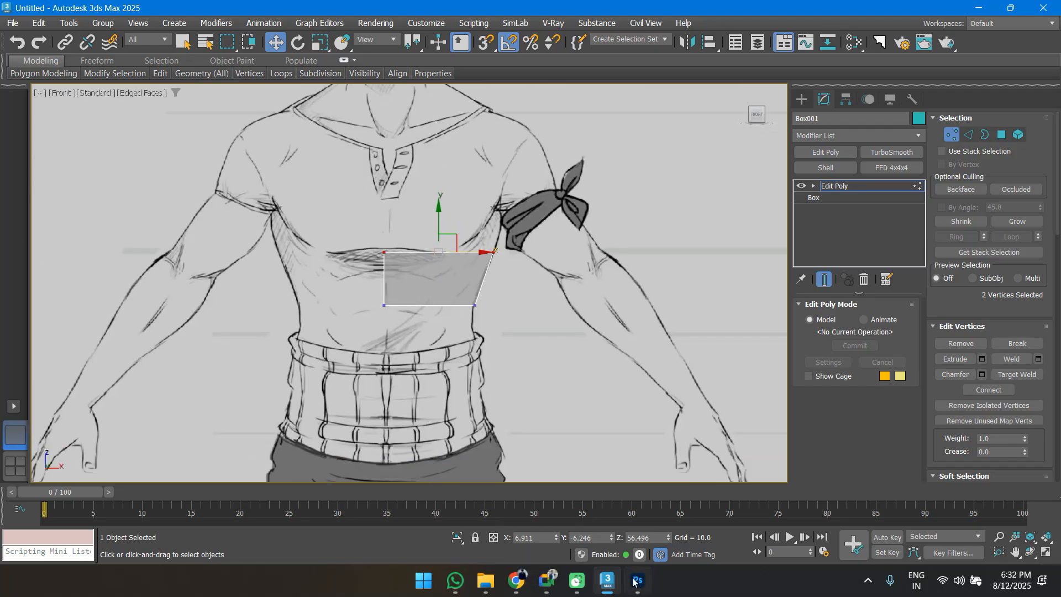
# Switch to File Explorer and open the first image in the Human_ref folder inside C:\3ds_Max_Lecture_Practice.
pyautogui.click(485, 580)
pyautogui.click(417, 192)
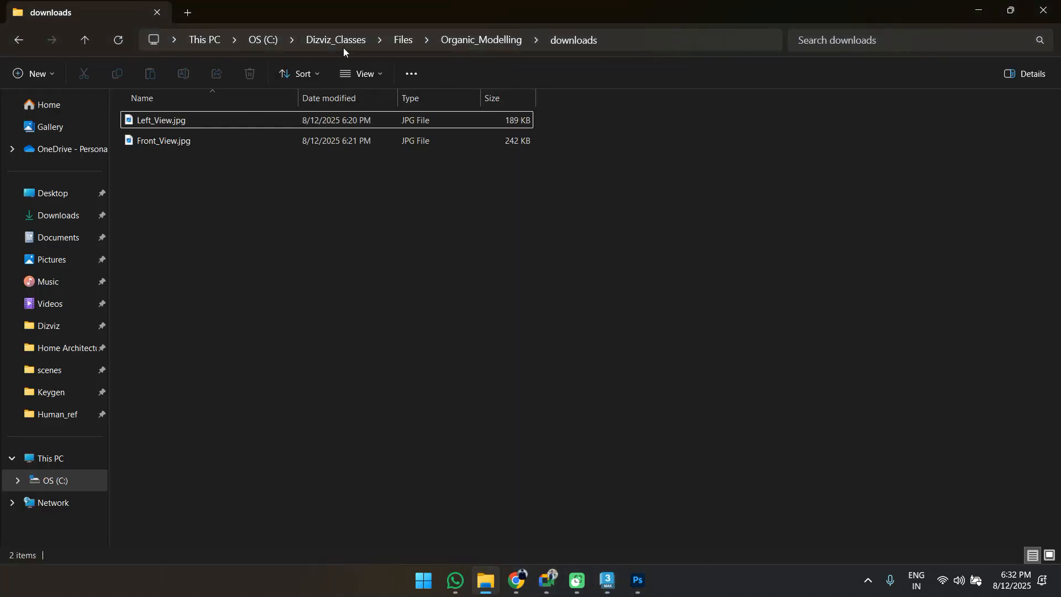
pyautogui.click(244, 40)
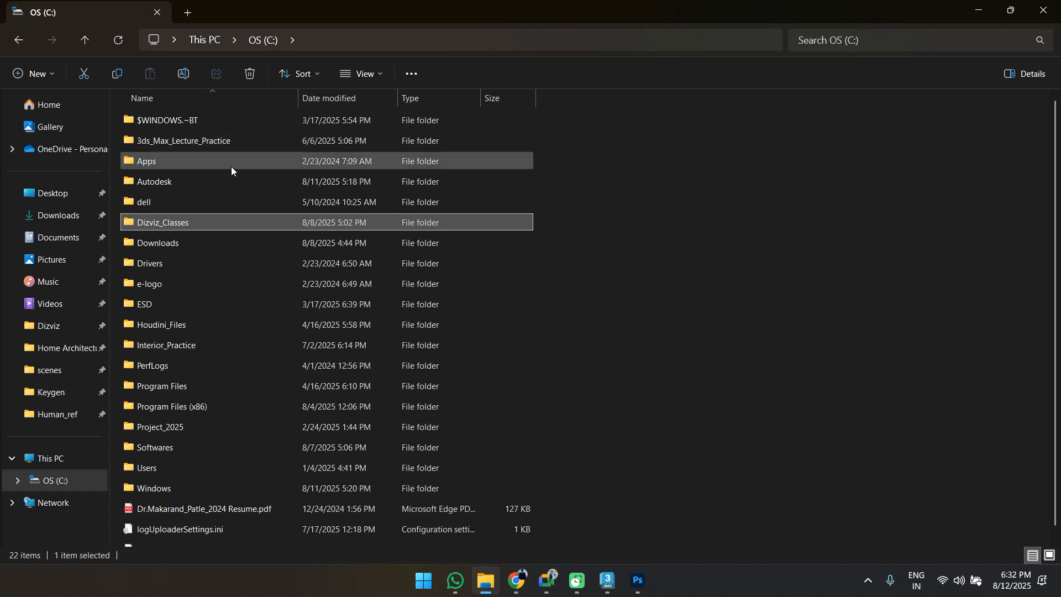
pyautogui.doubleClick(213, 142)
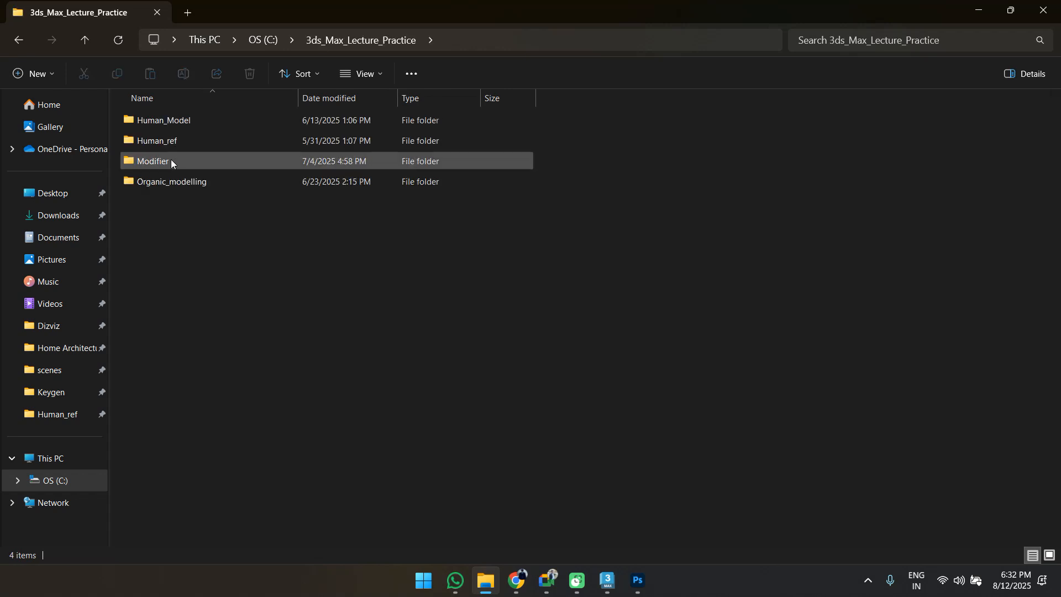
pyautogui.doubleClick(177, 182)
pyautogui.click(360, 39)
pyautogui.doubleClick(166, 141)
pyautogui.doubleClick(159, 169)
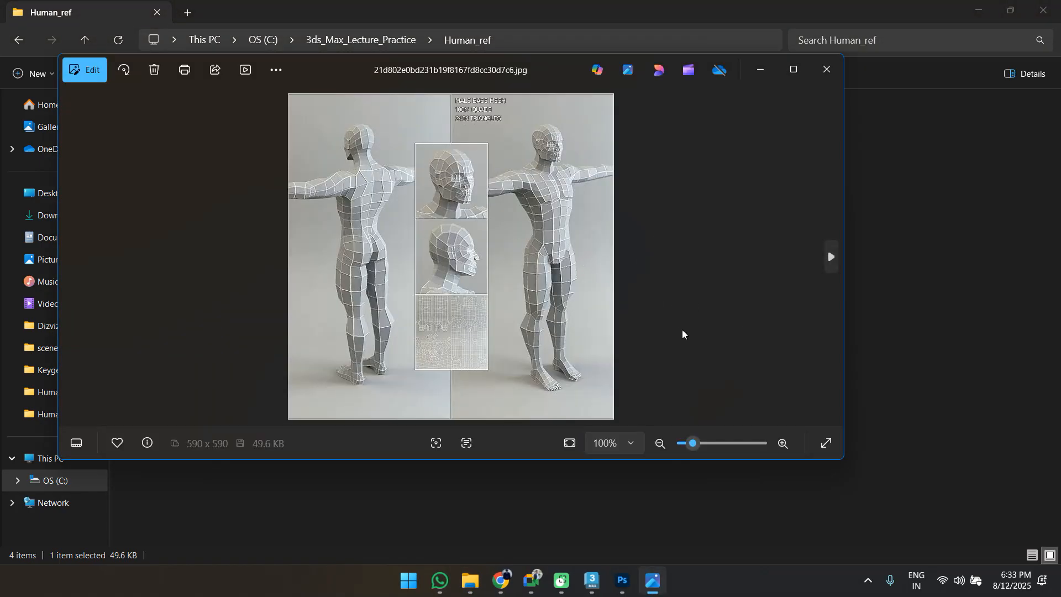
# Browse to the man-body-grid wireframe image, examine its torso edge flow enlarged, and return to 3ds Max.
pyautogui.press('Right')
pyautogui.press('Right')
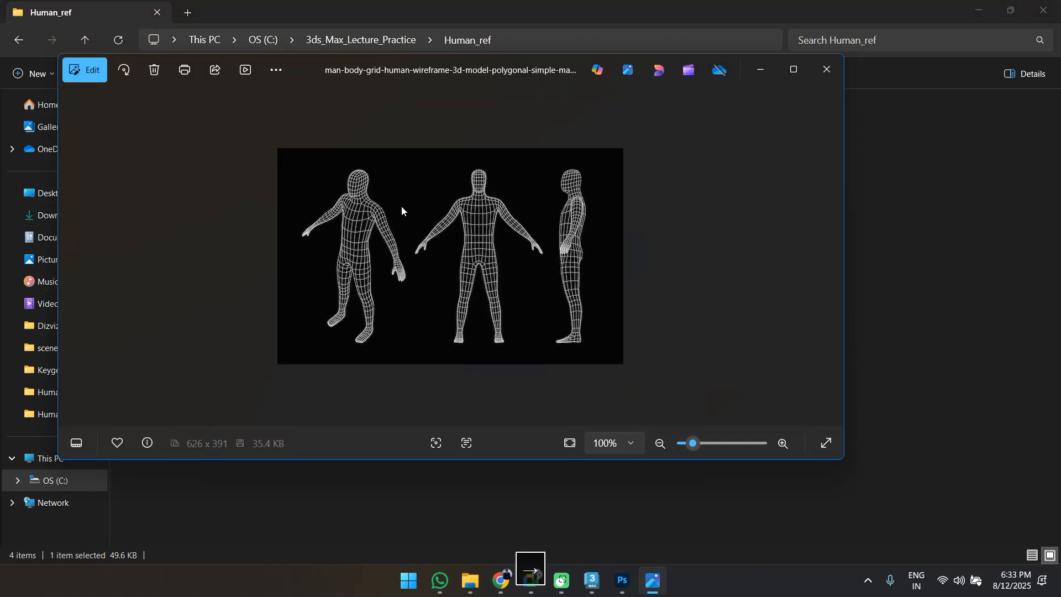
pyautogui.scroll(2, 486, 265)
pyautogui.scroll(1, 486, 265)
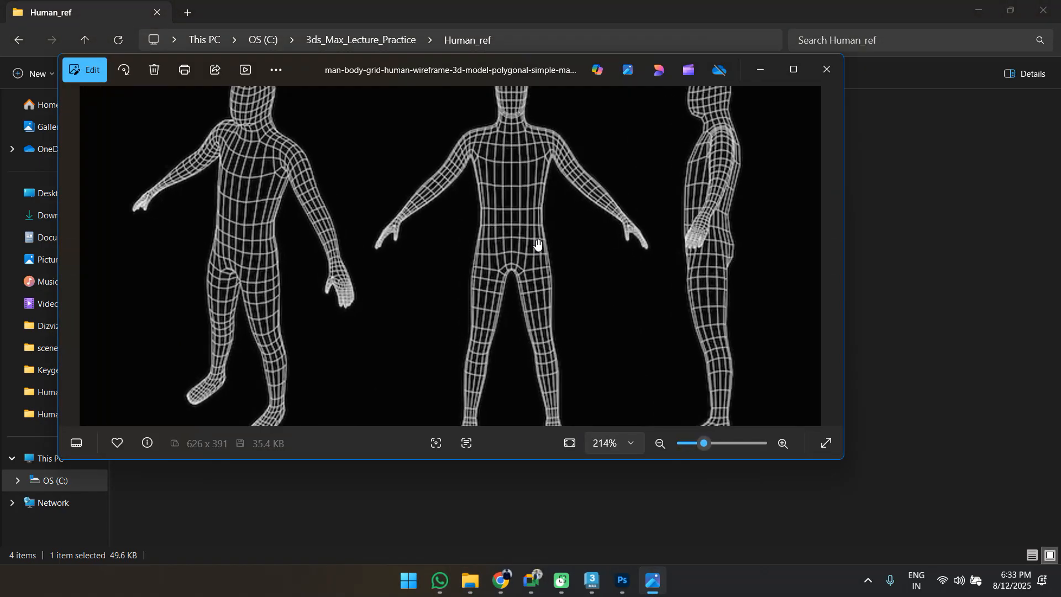
pyautogui.click(793, 70)
pyautogui.scroll(1, 604, 237)
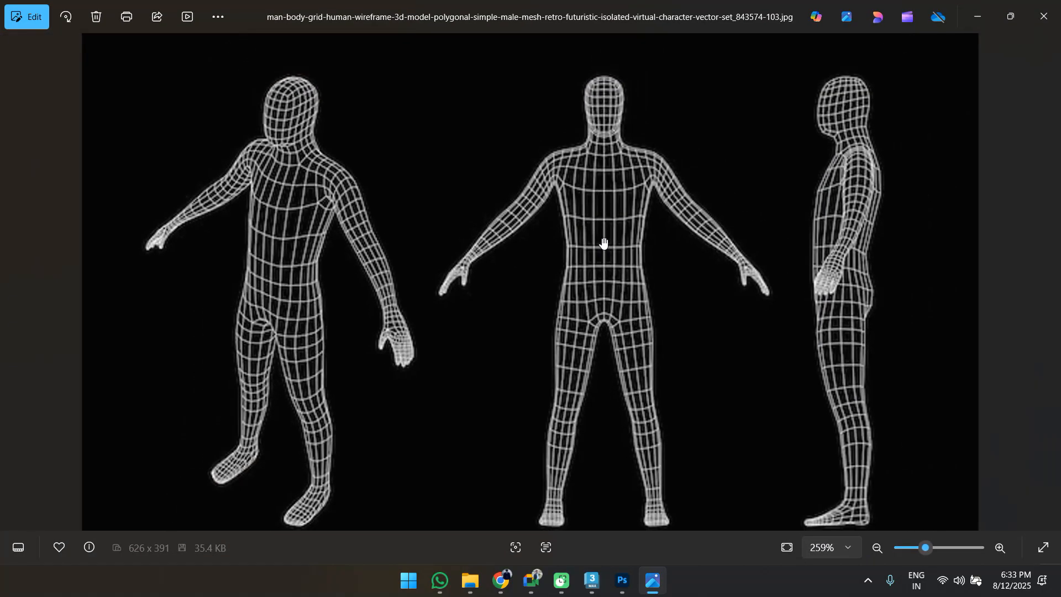
pyautogui.click(591, 580)
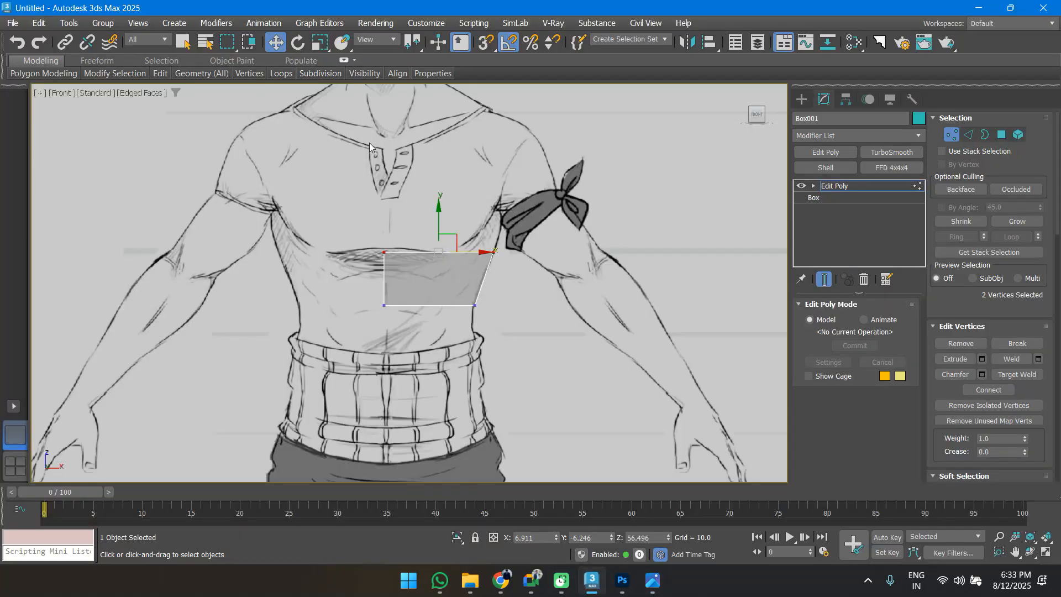
# Try extruding the half box's bottom polygon down towards the belt in the front view.
pyautogui.moveTo(417, 281); pyautogui.dragTo(432, 246, button='middle')
pyautogui.press('4')
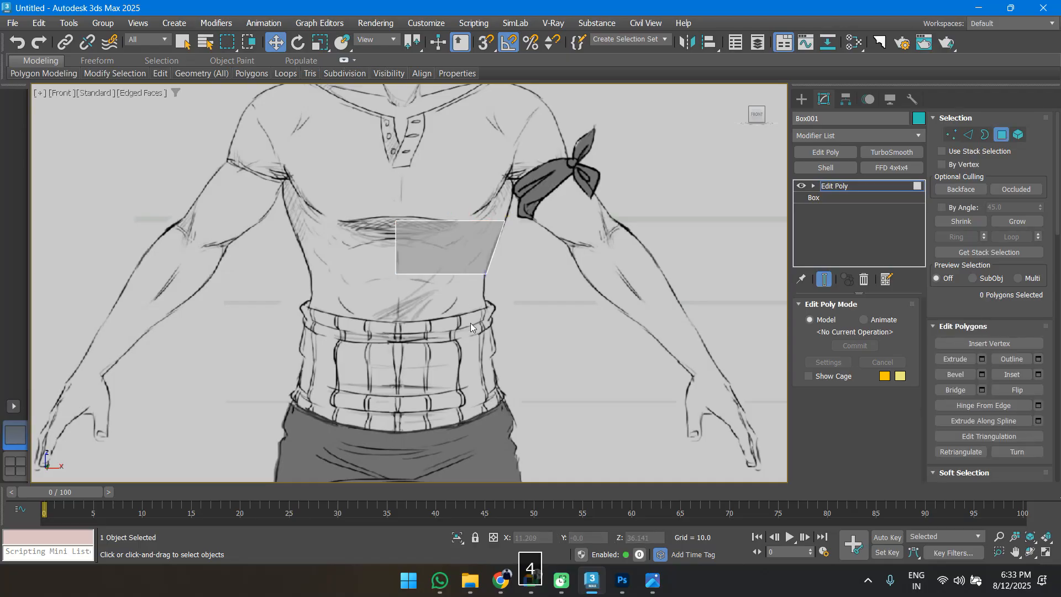
pyautogui.click(443, 254)
pyautogui.scroll(5, 457, 268)
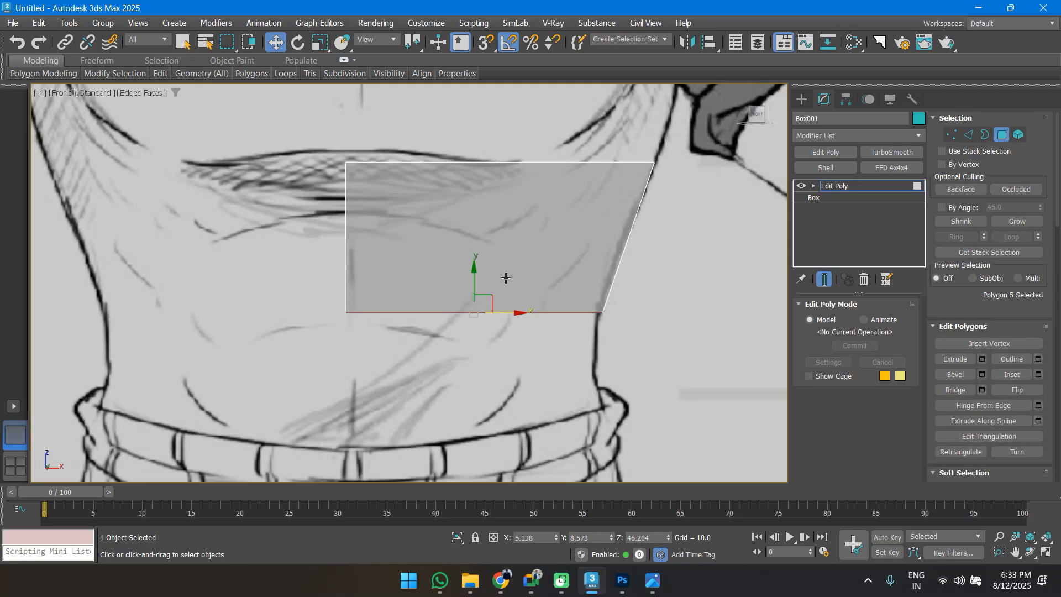
pyautogui.keyDown('shift'); pyautogui.moveTo(484, 280); pyautogui.dragTo(481, 370); pyautogui.keyUp('shift')
pyautogui.scroll(-3, 504, 310)
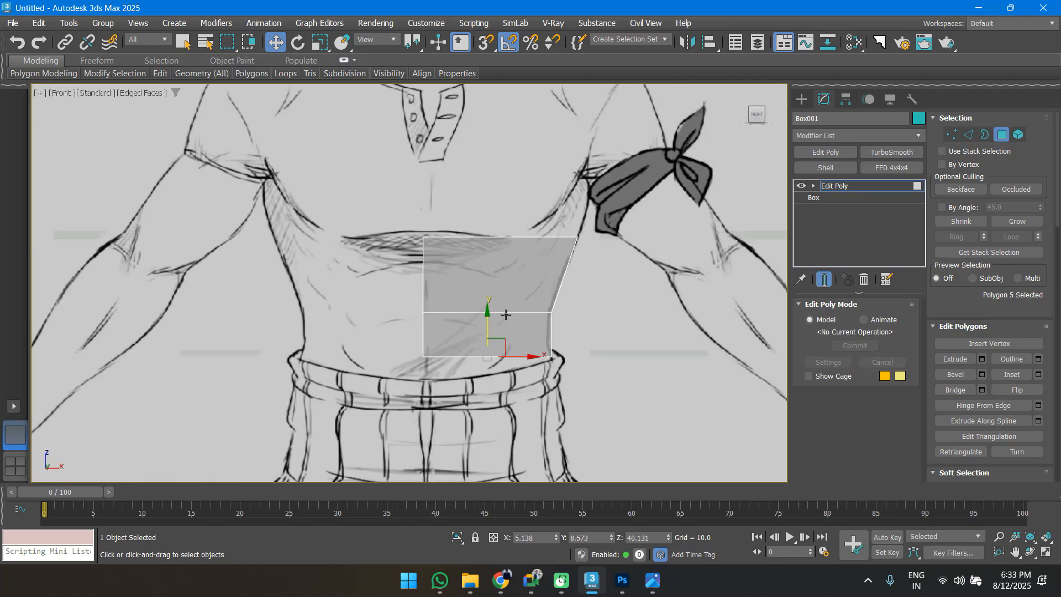
pyautogui.keyDown('alt'); pyautogui.moveTo(505, 315); pyautogui.dragTo(508, 231, button='middle'); pyautogui.keyUp('alt')
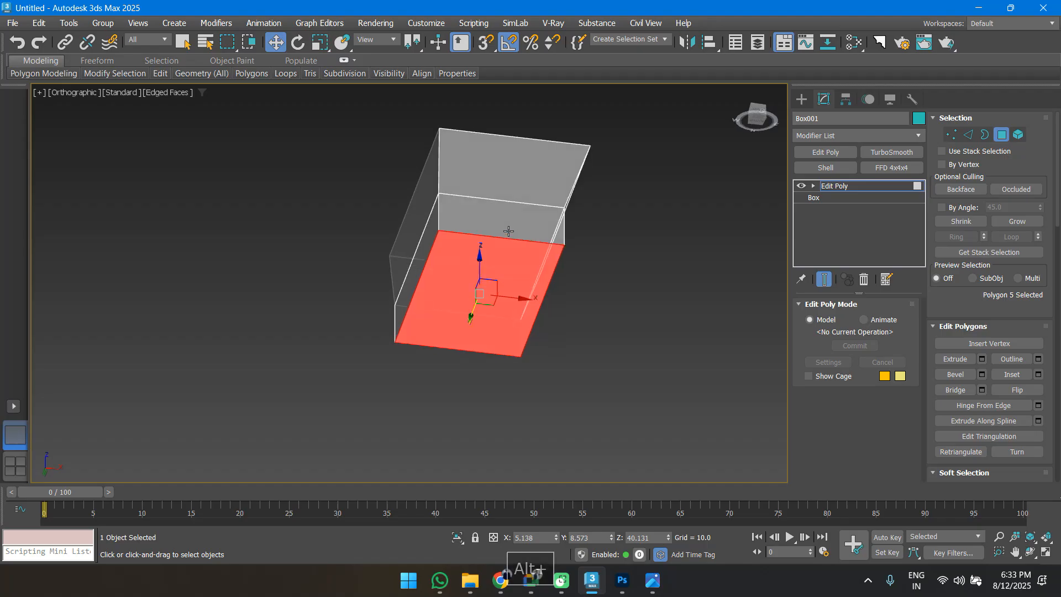
pyautogui.hotkey('shift', 'z')
pyautogui.scroll(-3, 502, 245)
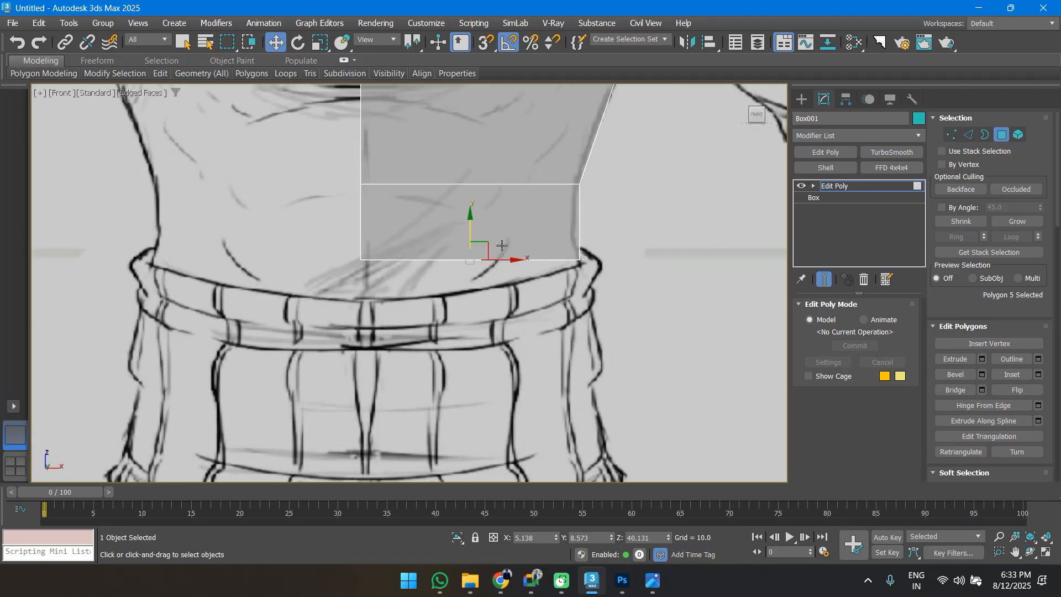
pyautogui.scroll(-3, 502, 245)
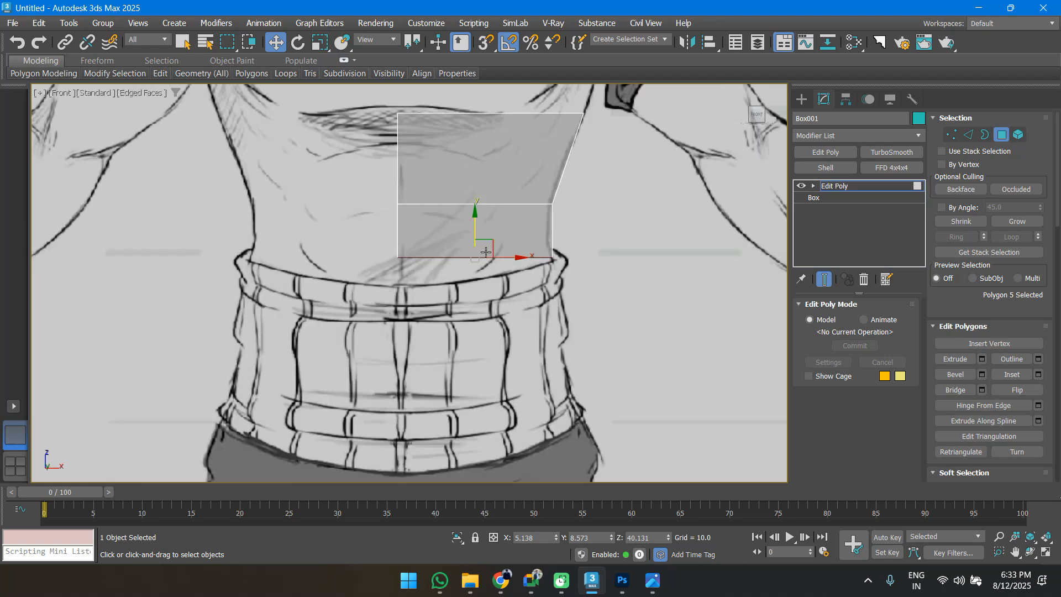
pyautogui.scroll(3, 505, 247)
pyautogui.hotkey('ctrl', 'z')
# Examine the half box's selected bottom polygon from below in the perspective view.
pyautogui.keyDown('alt'); pyautogui.moveTo(503, 246); pyautogui.dragTo(460, 201, button='middle'); pyautogui.keyUp('alt')
pyautogui.press('p')
pyautogui.click(572, 285)
pyautogui.click(389, 185)
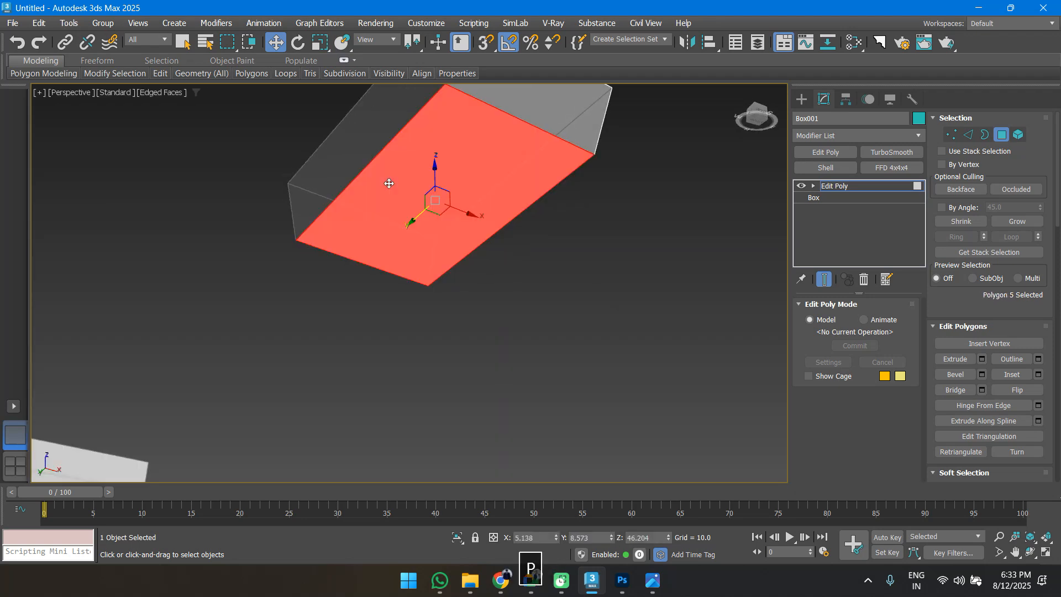
pyautogui.scroll(-4, 413, 191)
pyautogui.keyDown('alt'); pyautogui.moveTo(434, 205); pyautogui.dragTo(428, 233, button='middle'); pyautogui.keyUp('alt')
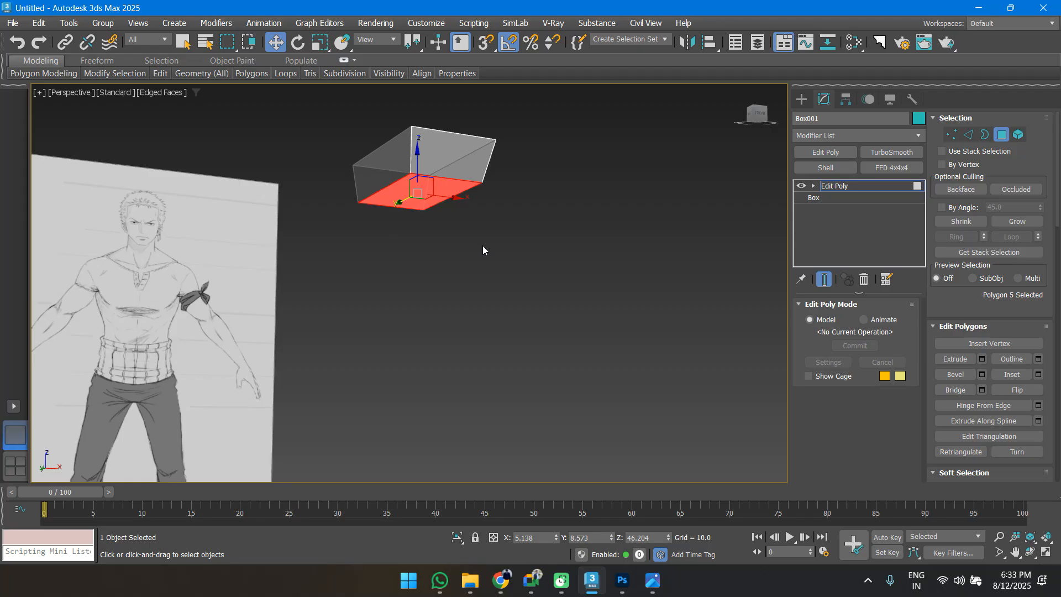
# Try moving two of the half box's polygons downward in the front view.
pyautogui.press('f')
pyautogui.scroll(-1, 444, 222)
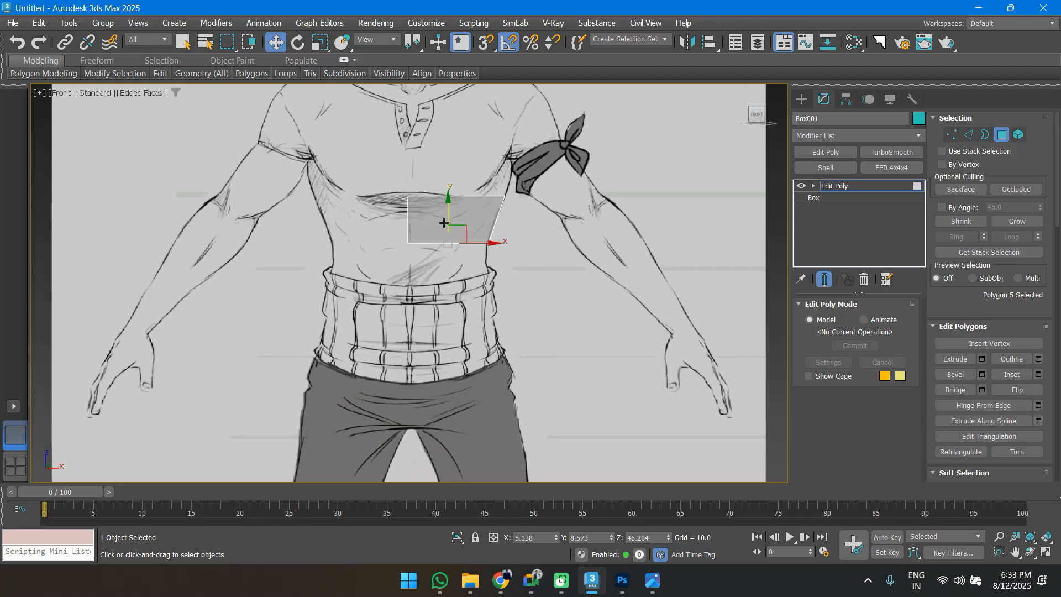
pyautogui.keyDown('shift'); pyautogui.click(444, 222); pyautogui.keyUp('shift')
pyautogui.press('w')
pyautogui.moveTo(457, 216); pyautogui.dragTo(458, 262)
pyautogui.hotkey('ctrl', 'z')
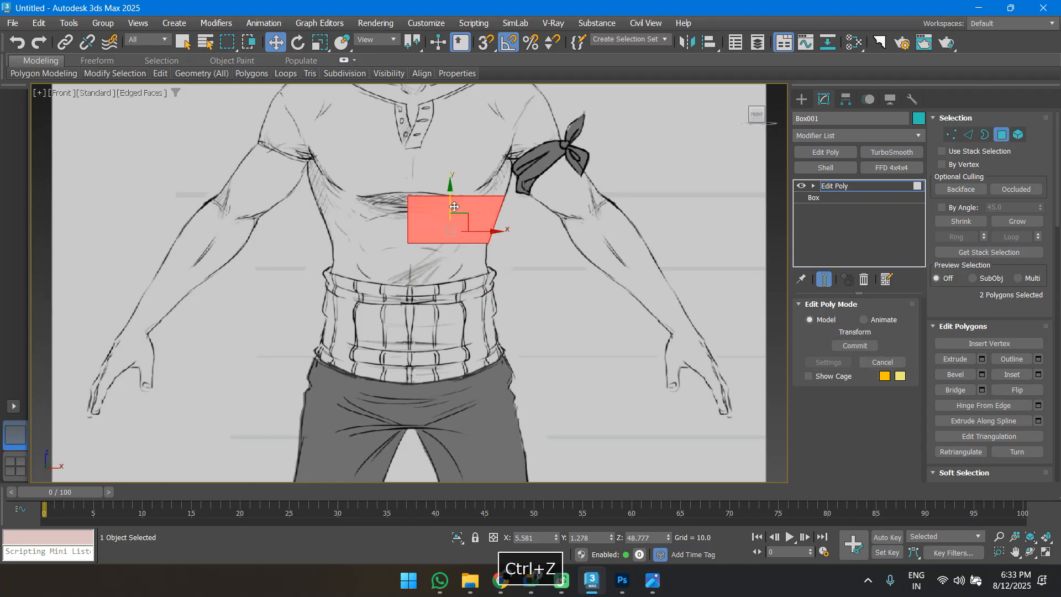
# Select only the half box's bottom polygon and extrude it about 7.5 units down to the top of the belt.
pyautogui.moveTo(370, 234); pyautogui.dragTo(512, 262)
pyautogui.keyDown('alt'); pyautogui.moveTo(364, 163); pyautogui.dragTo(529, 220); pyautogui.keyUp('alt')
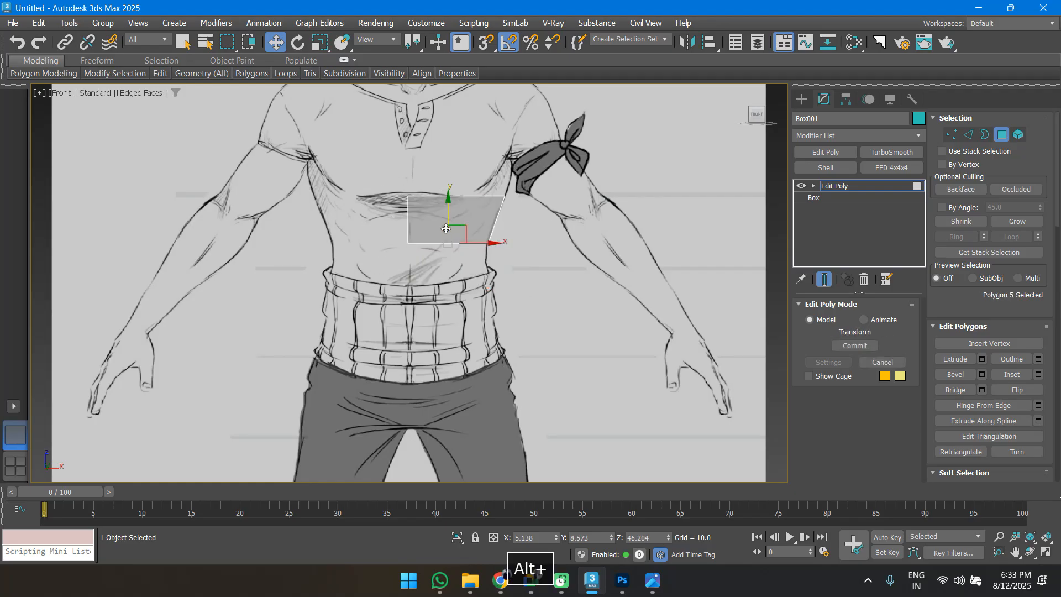
pyautogui.scroll(3, 446, 228)
pyautogui.keyDown('shift'); pyautogui.moveTo(447, 229); pyautogui.dragTo(579, 347); pyautogui.keyUp('shift')
pyautogui.scroll(2, 486, 320)
pyautogui.press('1')
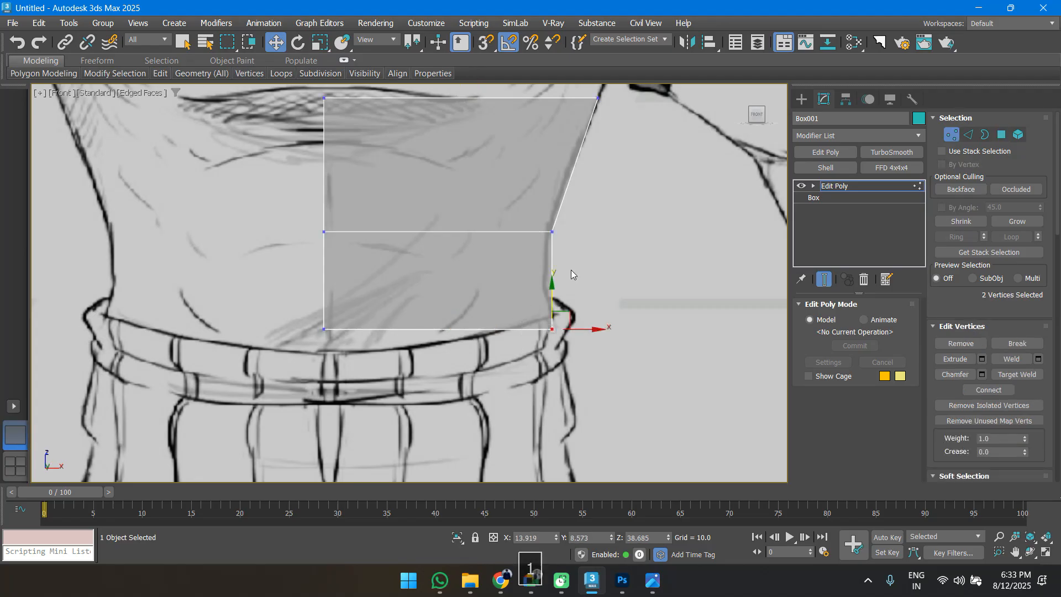
# Connect the lower section's vertical edges with 1 segment and move the new outer vertices about 0.8 inward to the waist outline.
pyautogui.press('2')
pyautogui.moveTo(254, 271); pyautogui.dragTo(639, 267)
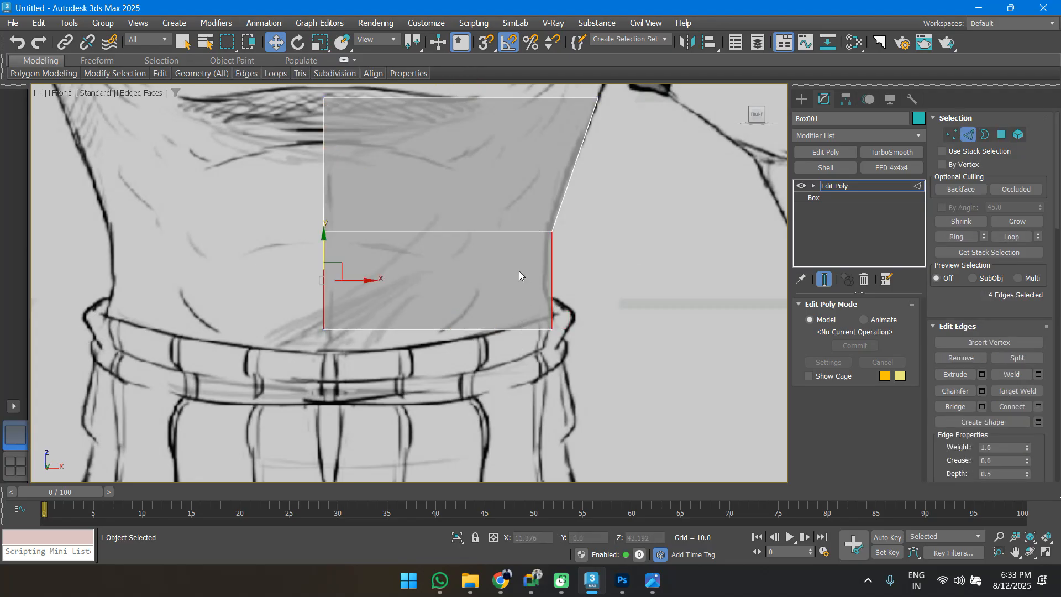
pyautogui.rightClick(518, 271)
pyautogui.click(405, 315)
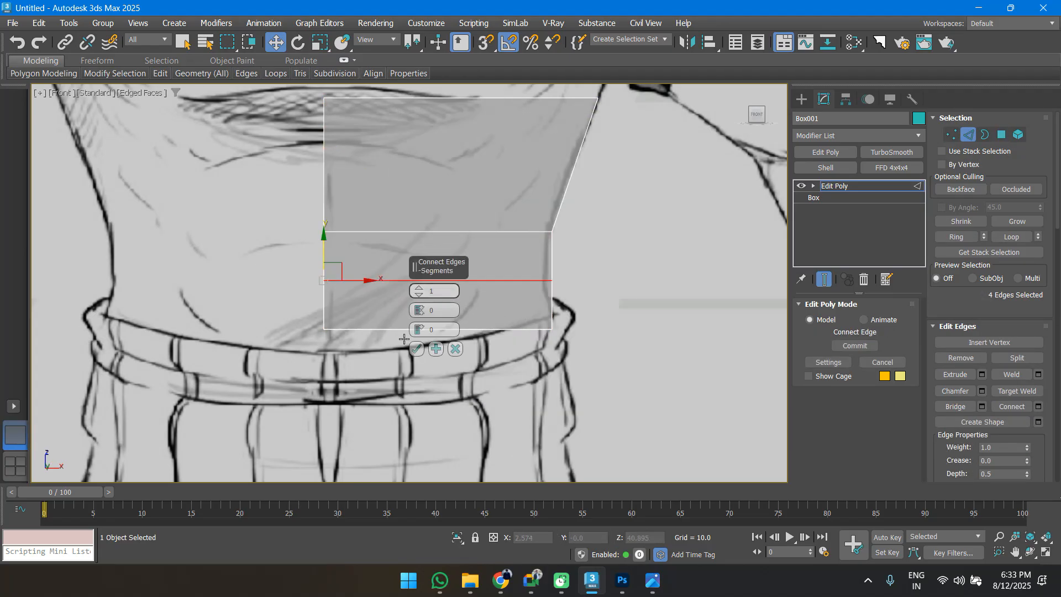
pyautogui.click(416, 348)
pyautogui.press('1')
pyautogui.moveTo(592, 267); pyautogui.dragTo(571, 277)
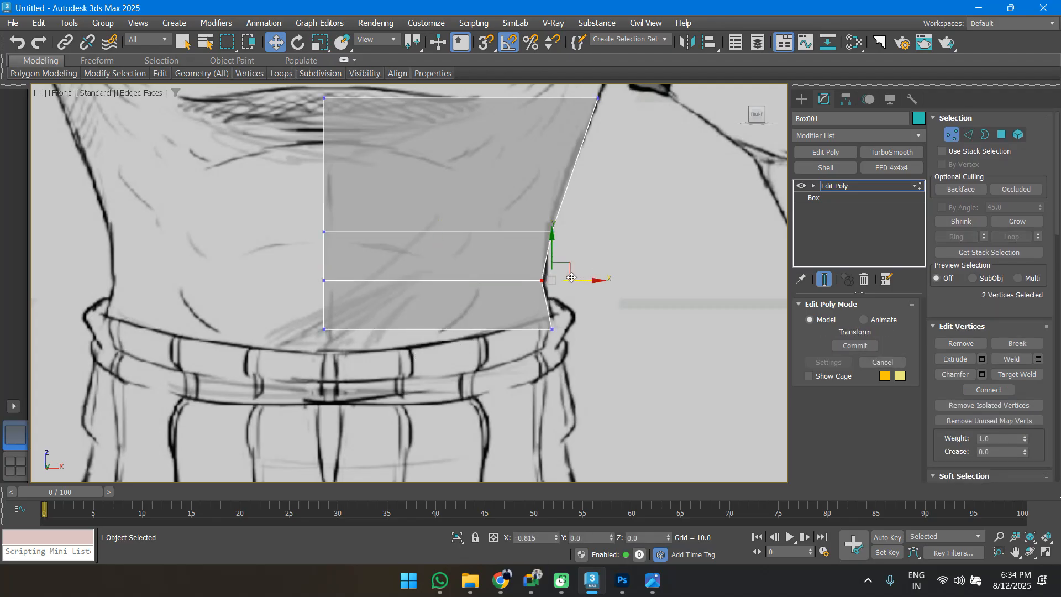
# Connect the four side edges of the upper torso section with 1 segment to add a horizontal edge loop.
pyautogui.moveTo(508, 190); pyautogui.dragTo(496, 261, button='middle')
pyautogui.press('2')
pyautogui.moveTo(307, 237); pyautogui.dragTo(667, 234)
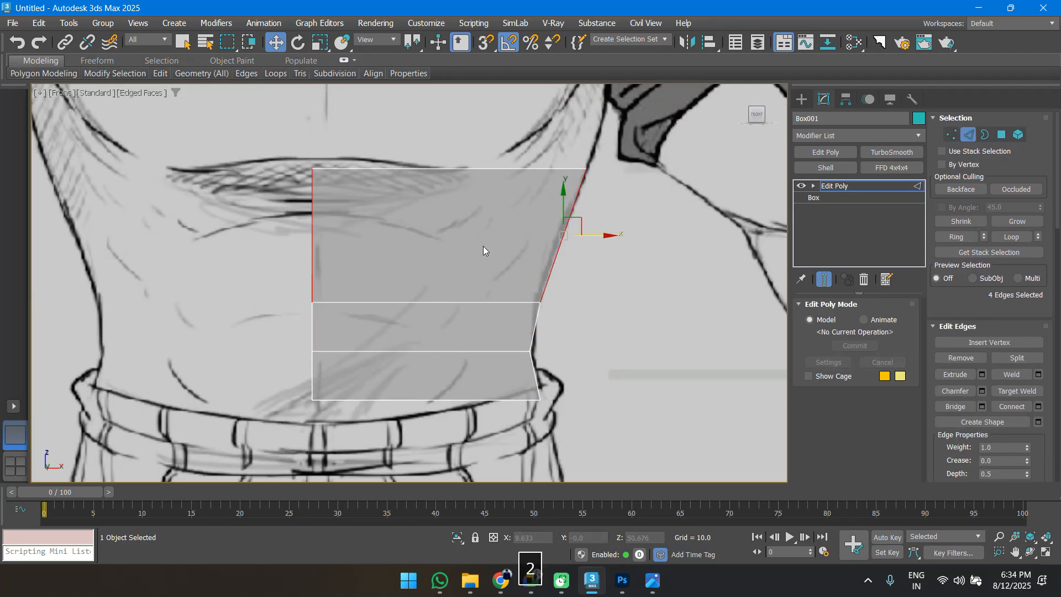
pyautogui.rightClick(490, 245)
pyautogui.click(407, 291)
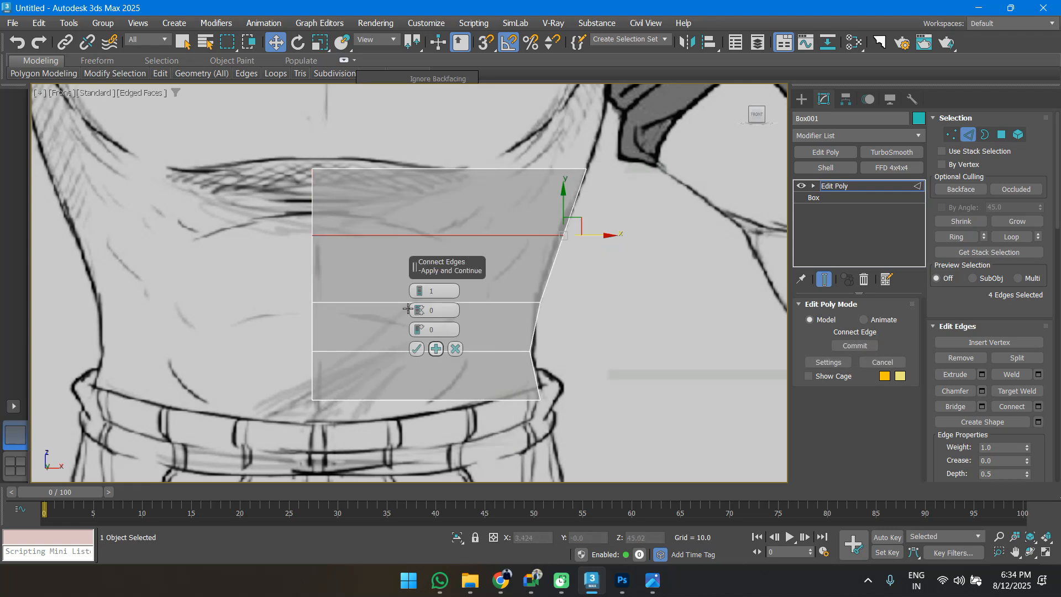
pyautogui.click(418, 350)
# Move the bottom row of vertices down onto the belt, and lower the waist row to about Z 41.3.
pyautogui.scroll(-5, 494, 380)
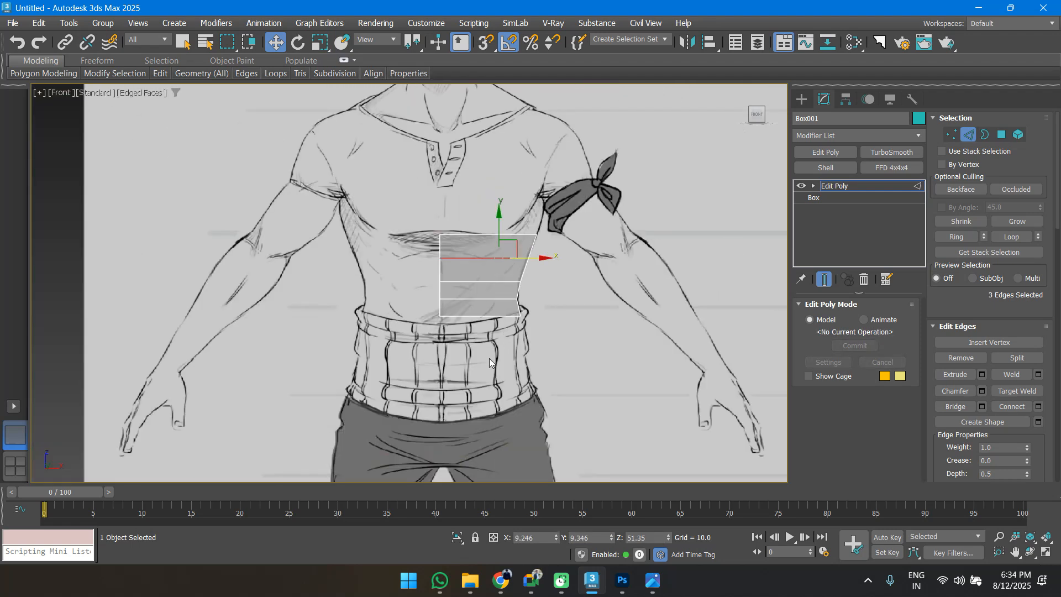
pyautogui.scroll(3, 493, 346)
pyautogui.moveTo(493, 345); pyautogui.dragTo(495, 290, button='middle')
pyautogui.press('1')
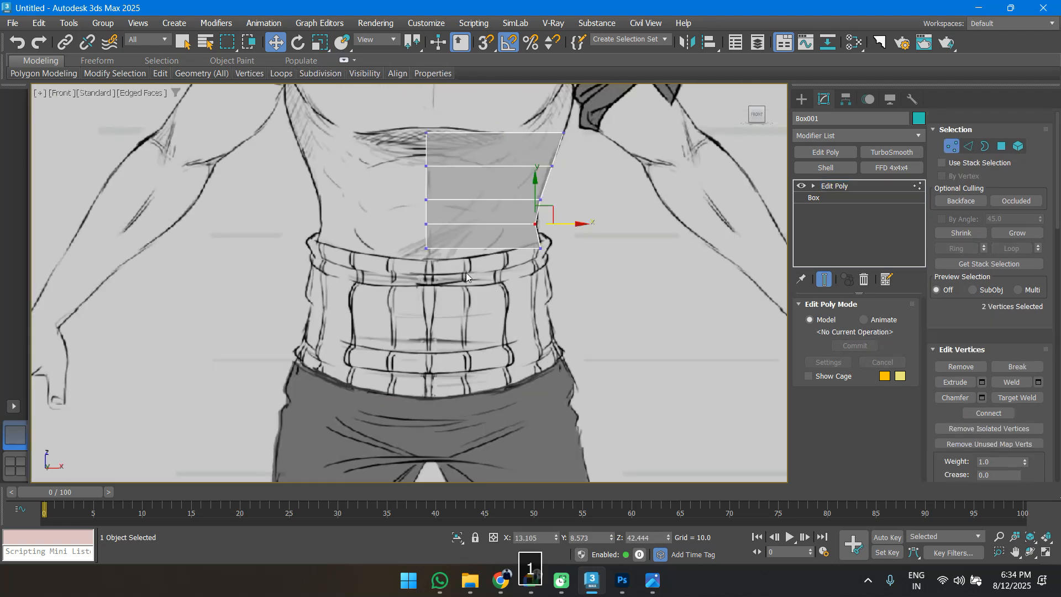
pyautogui.moveTo(409, 243); pyautogui.dragTo(561, 266)
pyautogui.moveTo(482, 220); pyautogui.dragTo(482, 234)
pyautogui.moveTo(376, 213); pyautogui.dragTo(554, 232)
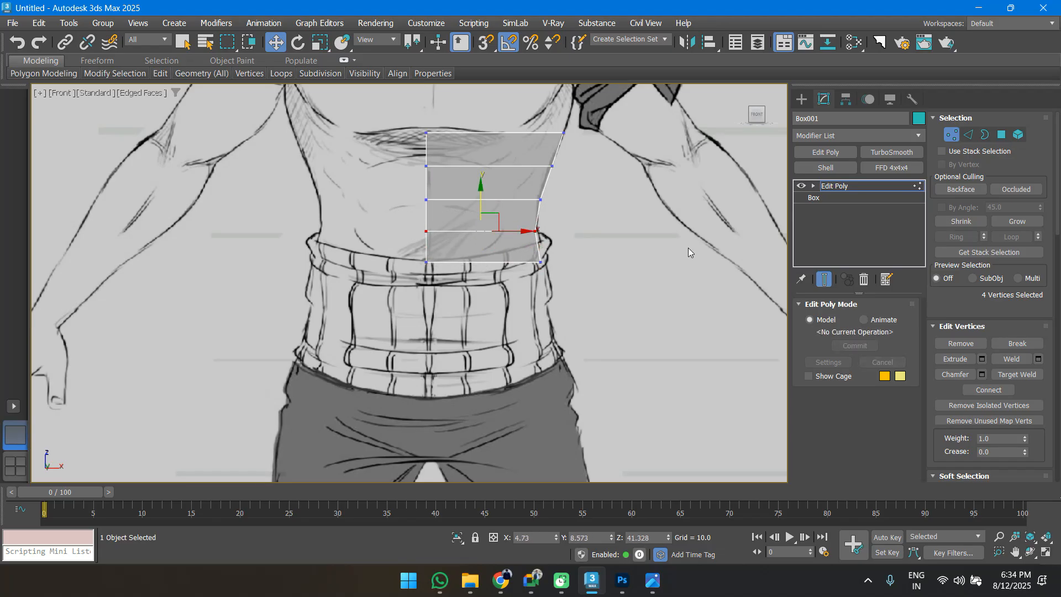
# In the left view, move the front and back vertices of the lower torso rows onto the side reference's back, abdomen and belt outline.
pyautogui.press('l')
pyautogui.moveTo(542, 318); pyautogui.dragTo(574, 270, button='middle')
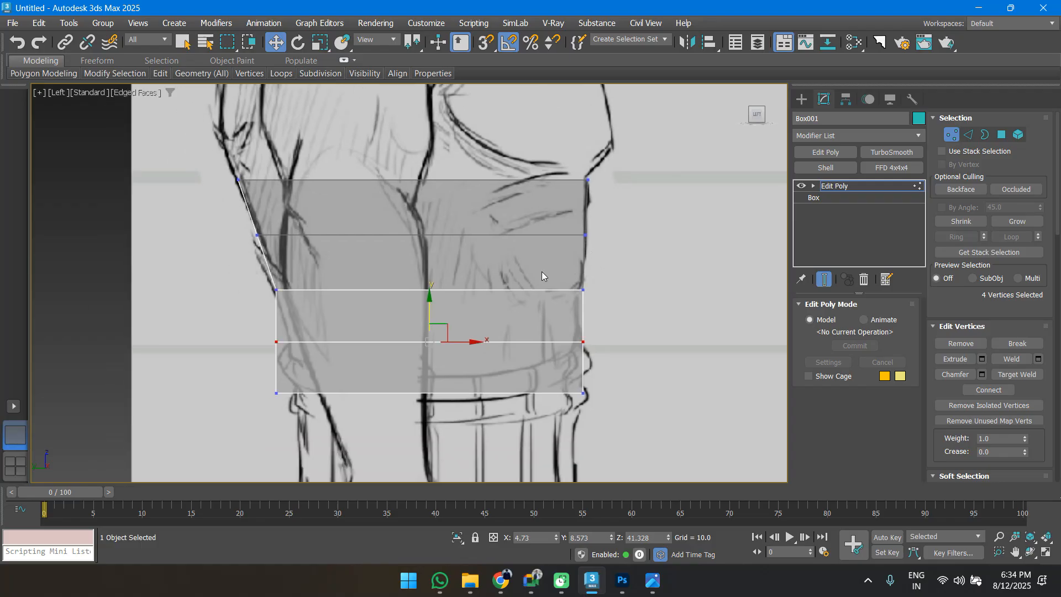
pyautogui.moveTo(166, 231); pyautogui.dragTo(279, 236)
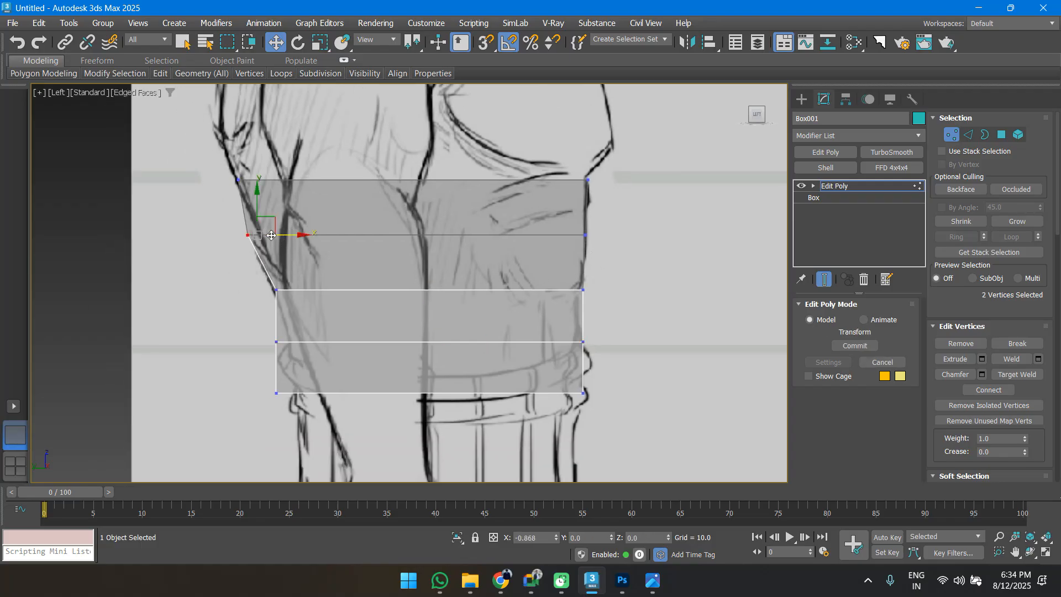
pyautogui.moveTo(561, 283); pyautogui.dragTo(599, 289)
pyautogui.moveTo(194, 287); pyautogui.dragTo(294, 289)
pyautogui.moveTo(257, 333); pyautogui.dragTo(311, 341)
pyautogui.moveTo(232, 361); pyautogui.dragTo(310, 439)
pyautogui.moveTo(300, 393); pyautogui.dragTo(319, 393)
pyautogui.moveTo(538, 378); pyautogui.dragTo(600, 394)
# Extrude the bottom polygon about 11.7 units down over the belt and lower it further to about Z 20.5.
pyautogui.press('f')
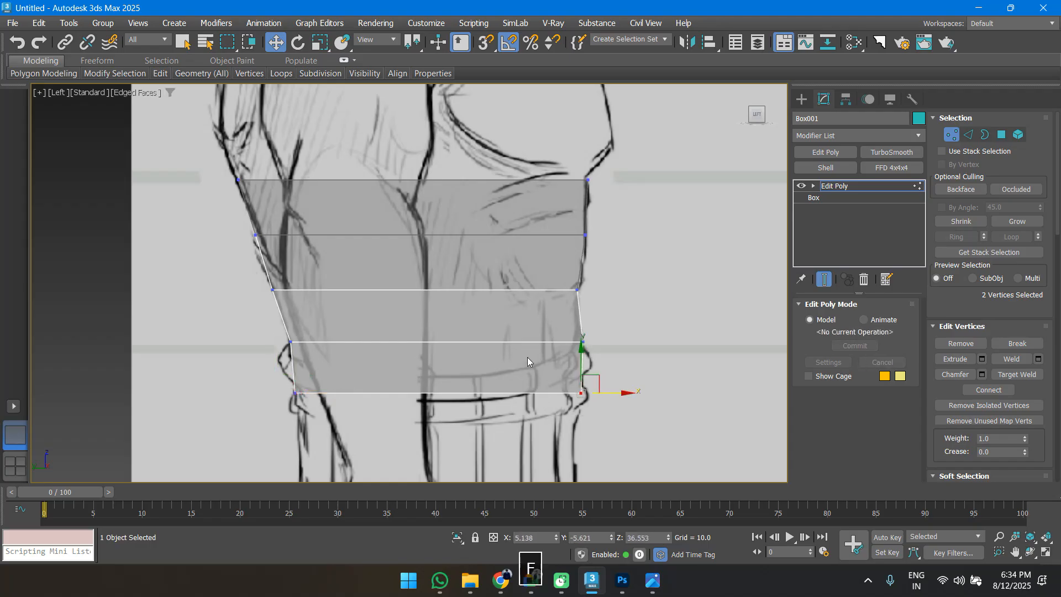
pyautogui.press('4')
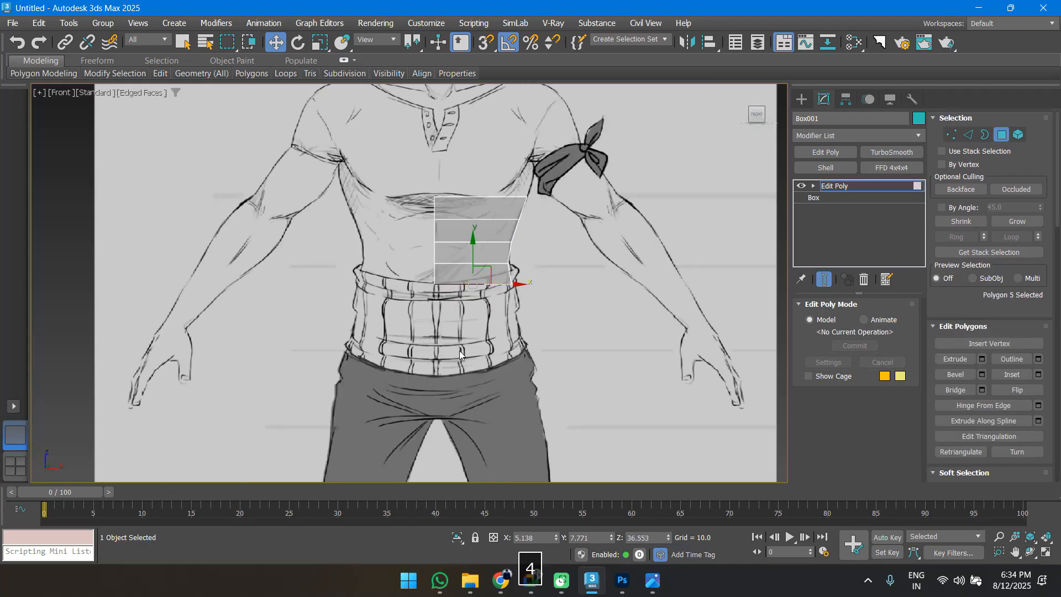
pyautogui.rightClick(473, 320)
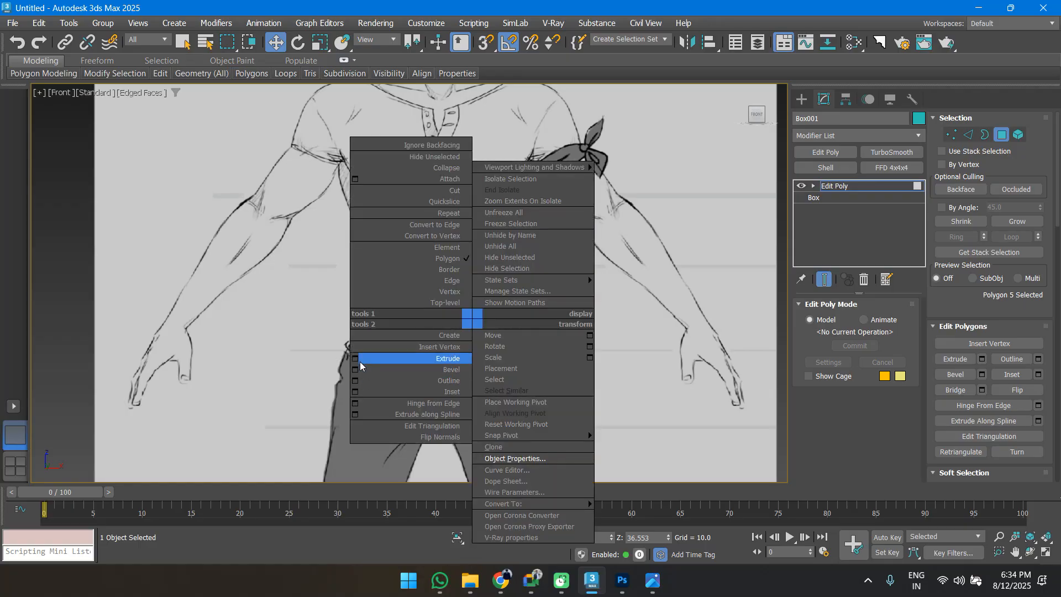
pyautogui.click(356, 359)
pyautogui.moveTo(418, 284); pyautogui.dragTo(409, 349)
pyautogui.click(416, 328)
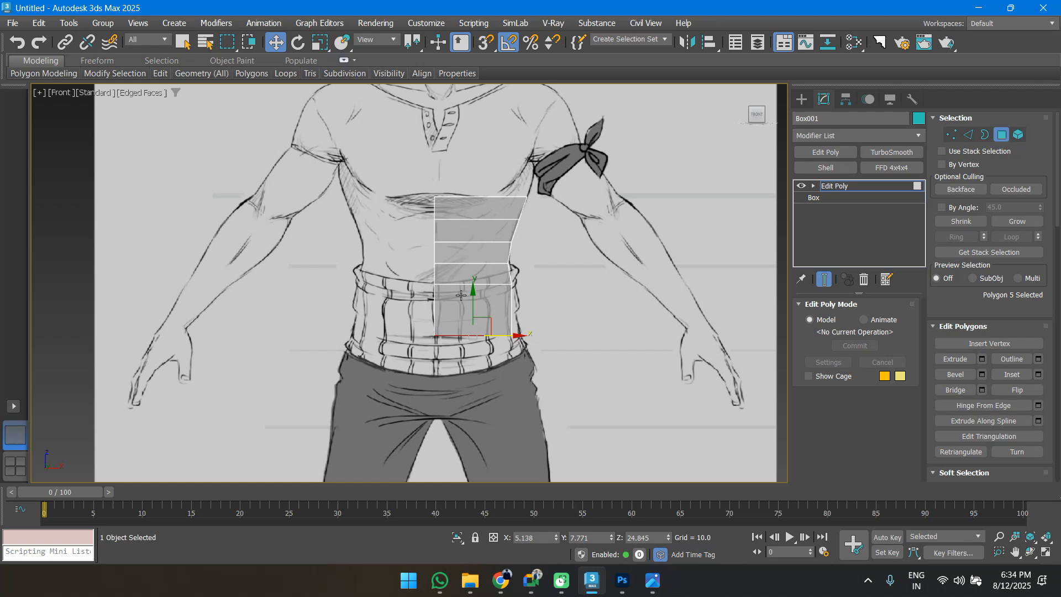
pyautogui.moveTo(475, 305); pyautogui.dragTo(475, 326)
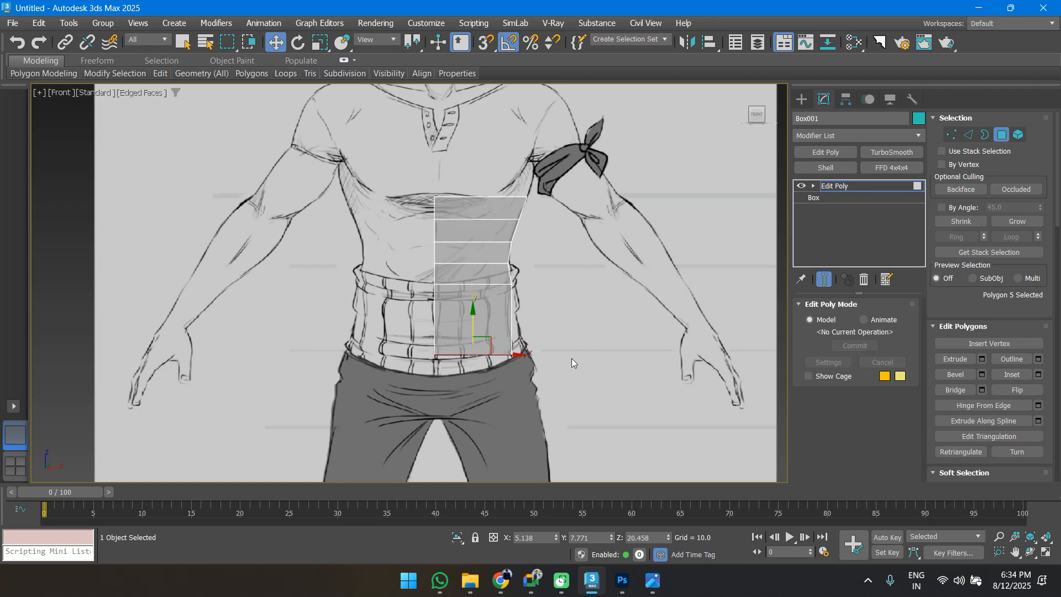
# Move the outer bottom vertices outward to the belt outline in the front view, and fit the bottom back vertices in the left view.
pyautogui.press('1')
pyautogui.click(511, 354)
pyautogui.moveTo(530, 354); pyautogui.dragTo(549, 354)
pyautogui.press('l')
pyautogui.scroll(-4, 475, 316)
pyautogui.moveTo(475, 316); pyautogui.dragTo(467, 202, button='middle')
pyautogui.scroll(2, 381, 312)
pyautogui.moveTo(378, 314); pyautogui.dragTo(412, 335)
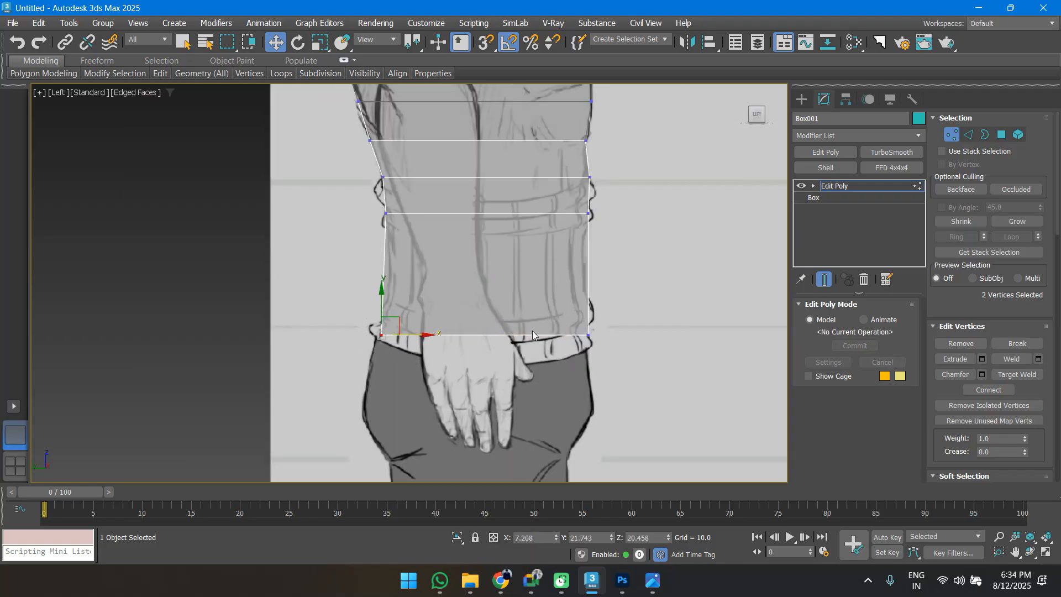
# Select only the torso's top polygon in the front view and extrude it 11.708 units up into the chest.
pyautogui.press('f')
pyautogui.press('z')
pyautogui.scroll(-10, 506, 300)
pyautogui.moveTo(489, 210); pyautogui.dragTo(478, 343, button='middle')
pyautogui.scroll(2, 493, 256)
pyautogui.press('4')
pyautogui.scroll(3, 491, 330)
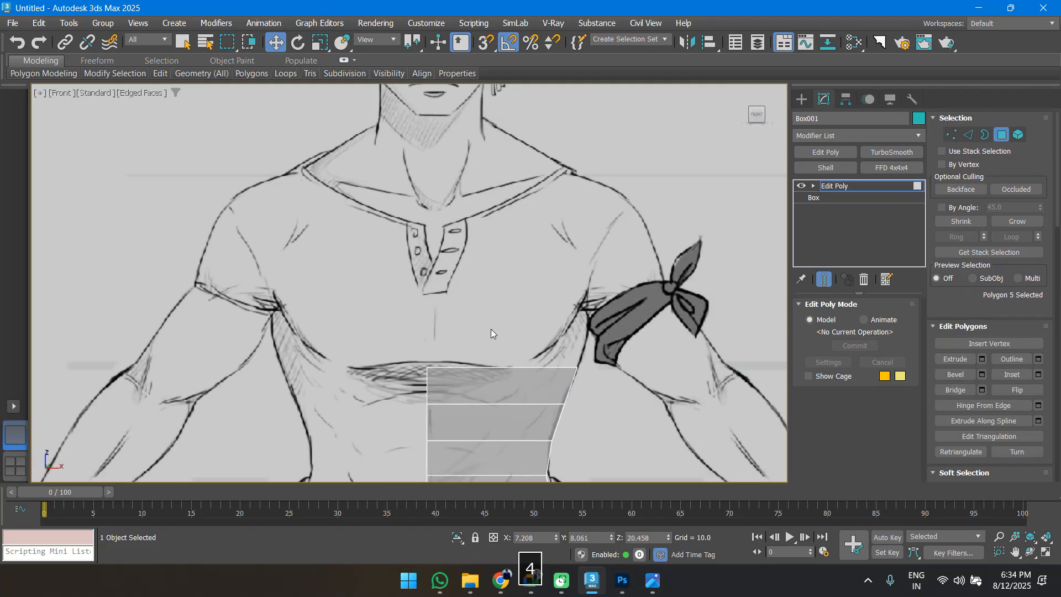
pyautogui.moveTo(504, 379); pyautogui.dragTo(503, 381)
pyautogui.keyDown('alt'); pyautogui.moveTo(321, 393); pyautogui.dragTo(514, 386); pyautogui.keyUp('alt')
pyautogui.scroll(-2, 531, 373)
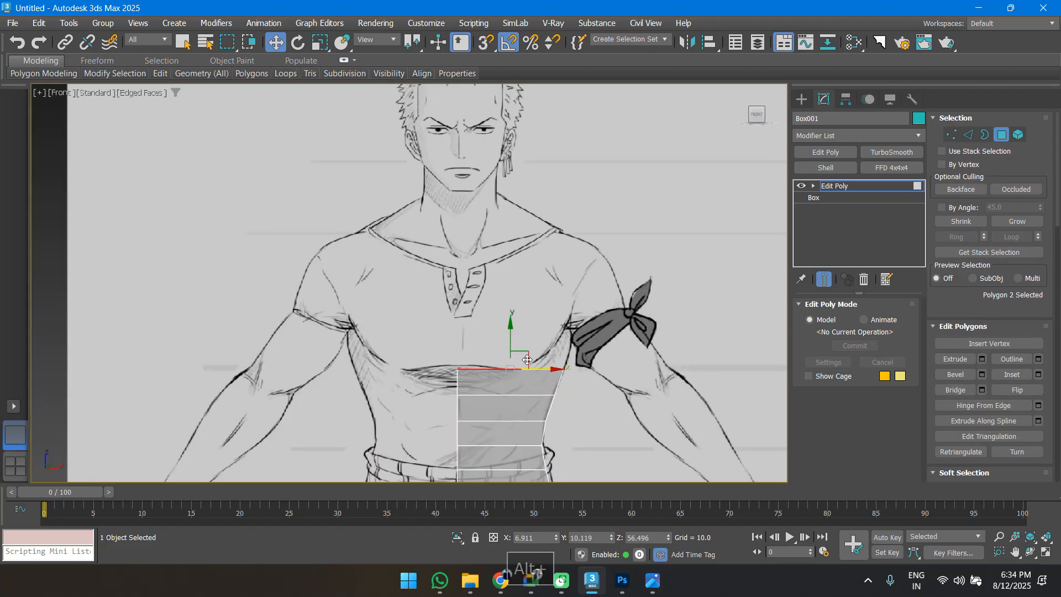
pyautogui.rightClick(522, 339)
pyautogui.click(404, 379)
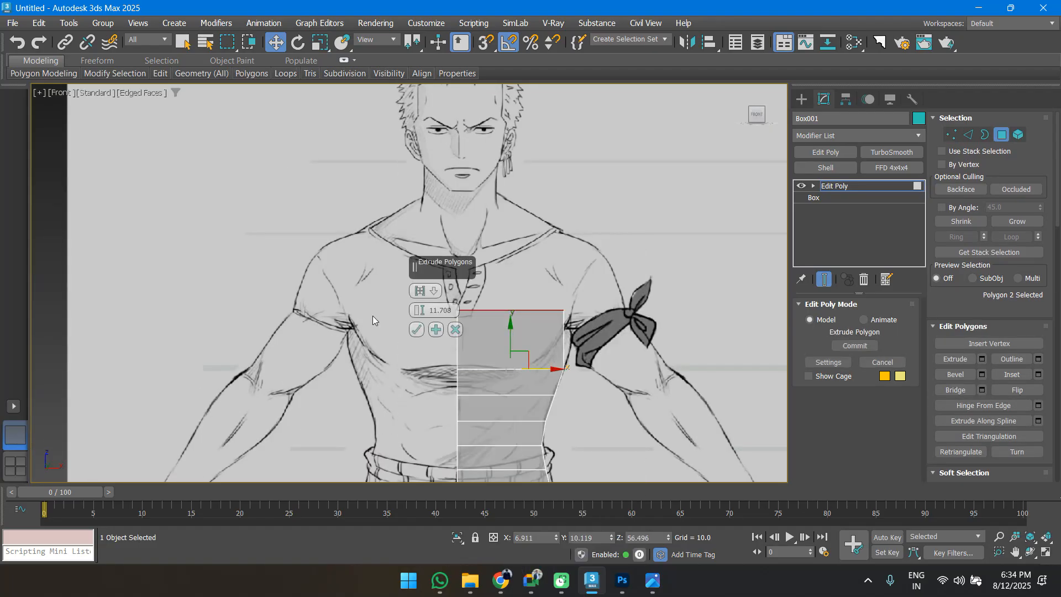
pyautogui.click(409, 331)
# Move the outer top vertices to the armpit and lower the centre top vertices to about Z 63.6.
pyautogui.press('1')
pyautogui.moveTo(552, 296); pyautogui.dragTo(590, 320)
pyautogui.click(457, 309)
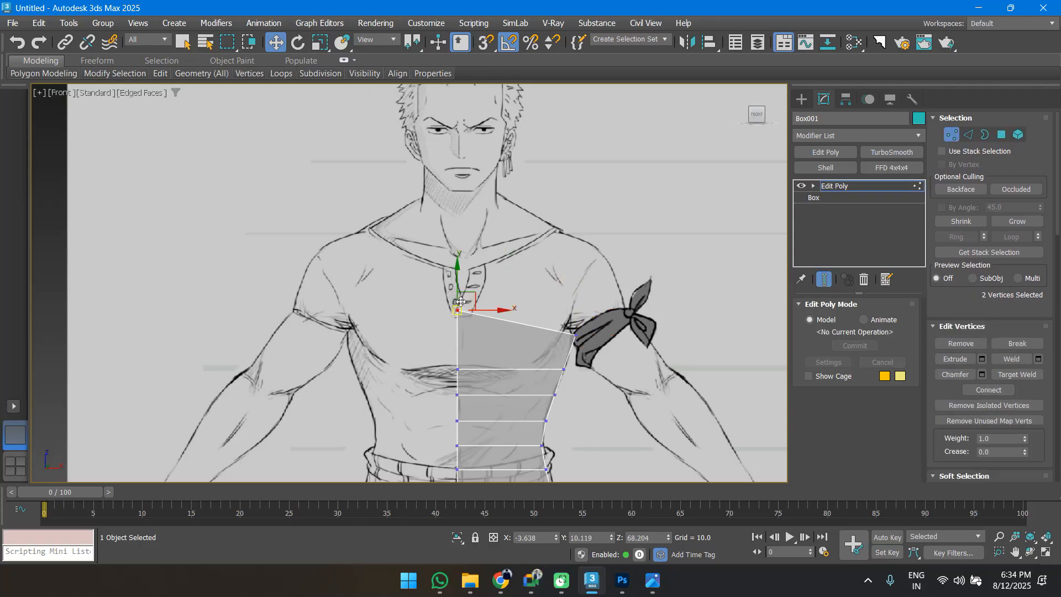
pyautogui.moveTo(455, 279); pyautogui.dragTo(457, 302)
pyautogui.moveTo(540, 316); pyautogui.dragTo(516, 336, button='middle')
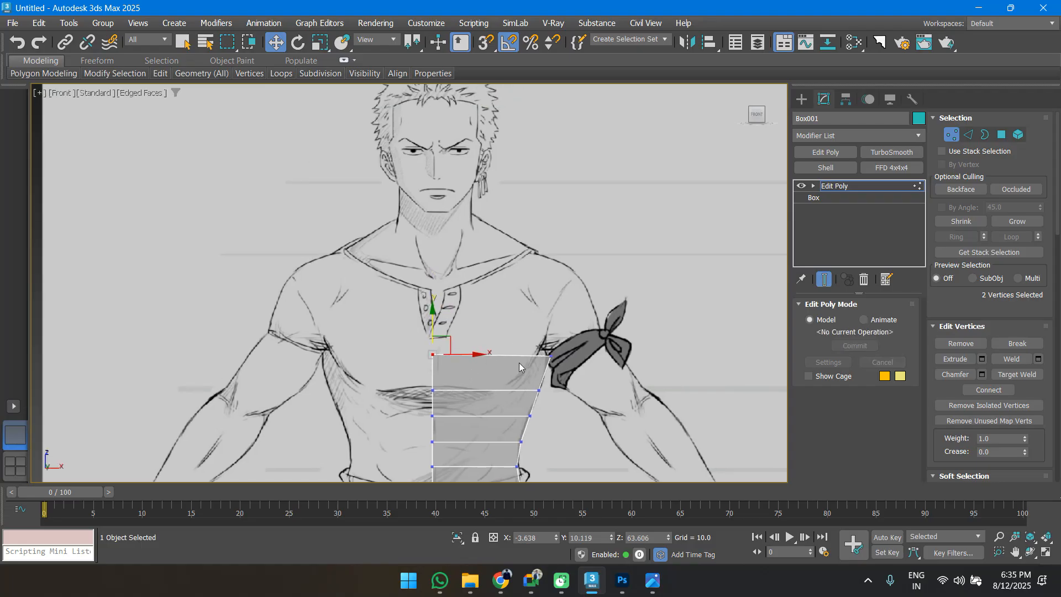
# Extrude the top polygon up to the shoulder line at about Z 82 and adjust its outer vertices to the shoulder.
pyautogui.press('4')
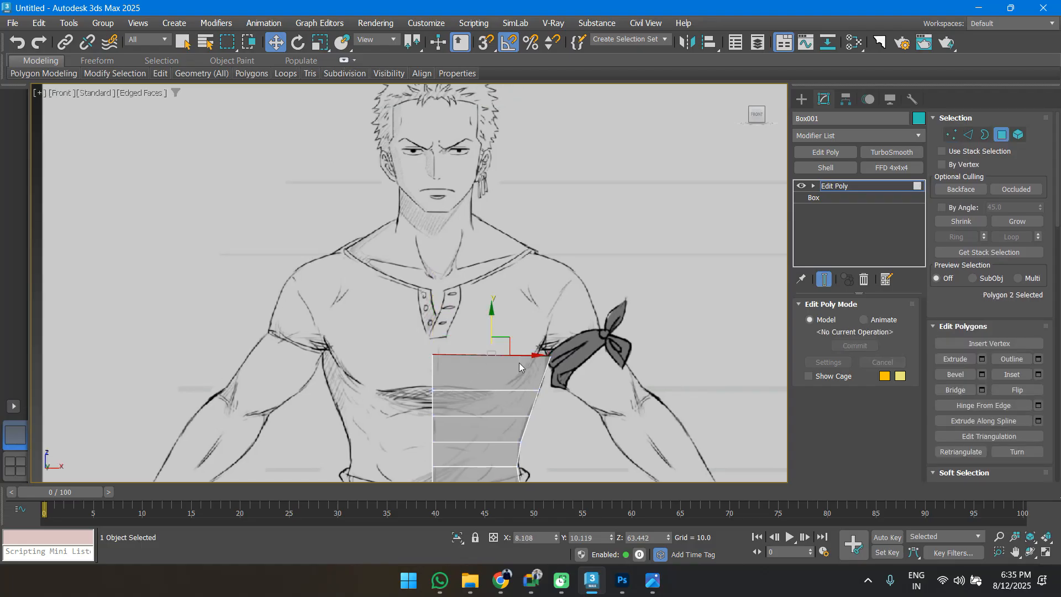
pyautogui.rightClick(501, 344)
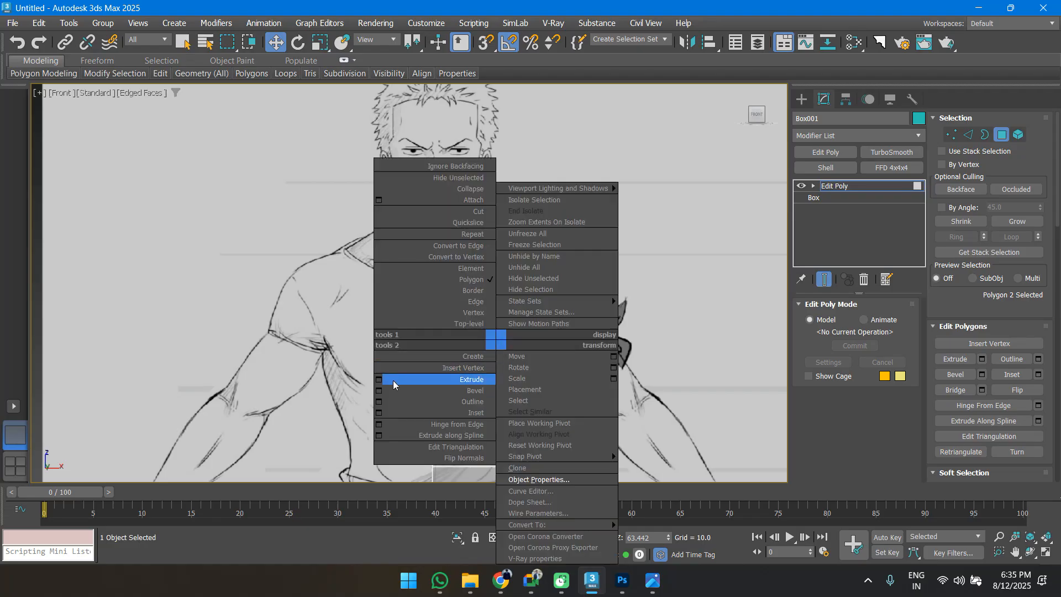
pyautogui.click(378, 379)
pyautogui.moveTo(414, 317); pyautogui.dragTo(425, 277)
pyautogui.click(416, 328)
pyautogui.press('1')
pyautogui.moveTo(540, 242); pyautogui.dragTo(577, 266)
pyautogui.moveTo(419, 246); pyautogui.dragTo(446, 277)
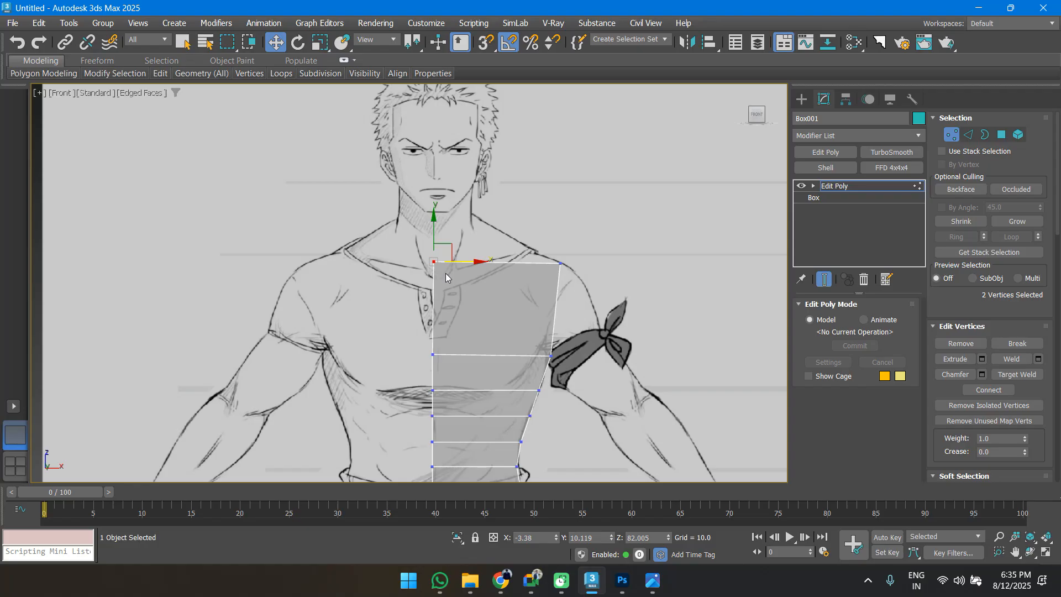
# In the left view, move the front and back vertices of the chest and shoulder rows onto the side reference outline.
pyautogui.scroll(-2, 487, 211)
pyautogui.scroll(-2, 488, 171)
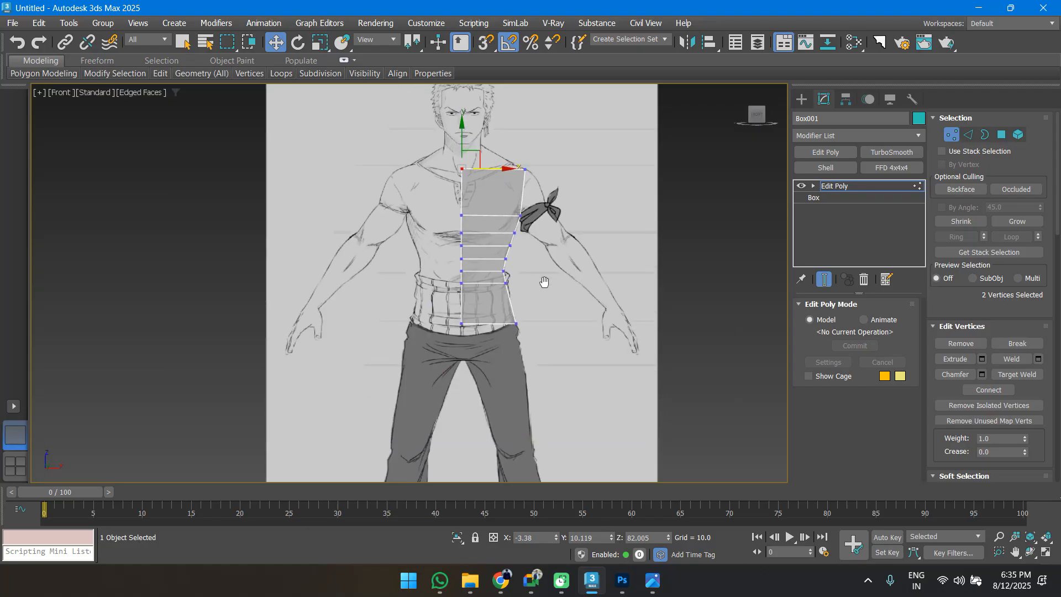
pyautogui.press('l')
pyautogui.scroll(-2, 497, 193)
pyautogui.moveTo(487, 166); pyautogui.dragTo(457, 388, button='middle')
pyautogui.scroll(4, 624, 310)
pyautogui.moveTo(499, 308); pyautogui.dragTo(517, 298)
pyautogui.moveTo(66, 287); pyautogui.dragTo(135, 294)
pyautogui.moveTo(247, 203); pyautogui.dragTo(253, 325, button='middle')
pyautogui.moveTo(62, 177)
pyautogui.mouseDown()
pyautogui.moveTo(153, 237)
pyautogui.moveTo(183, 221)
pyautogui.mouseUp()
pyautogui.moveTo(445, 220)
pyautogui.mouseDown()
pyautogui.moveTo(499, 235)
pyautogui.moveTo(468, 212)
pyautogui.moveTo(435, 213)
pyautogui.mouseUp()
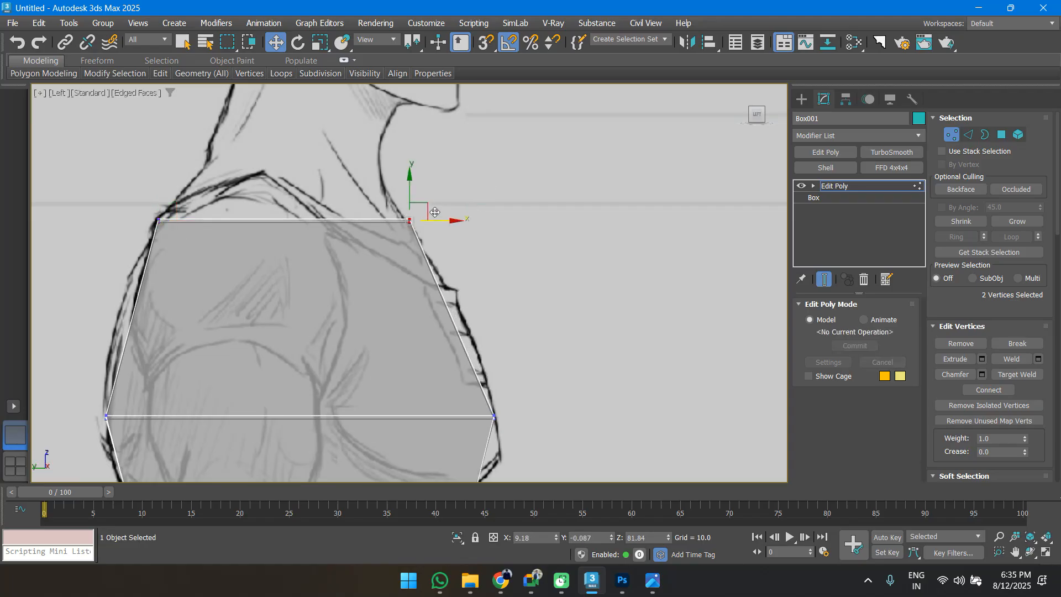
# Connect the four side edges between the chest and shoulder rows with 1 segment to add a horizontal loop.
pyautogui.press('2')
pyautogui.moveTo(517, 320); pyautogui.dragTo(446, 334)
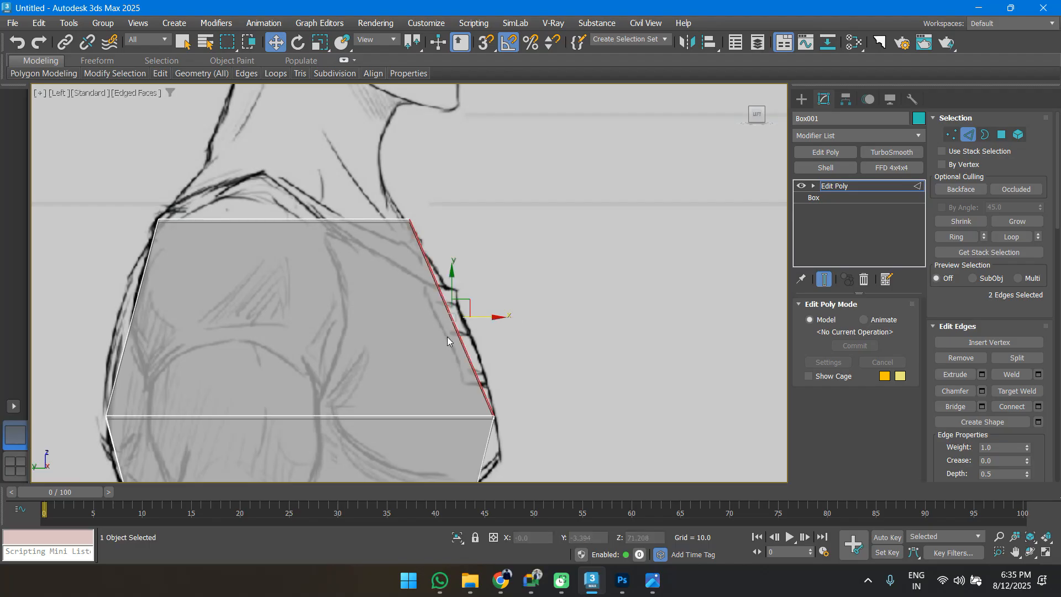
pyautogui.moveTo(446, 333); pyautogui.dragTo(472, 284, button='middle')
pyautogui.rightClick(443, 282)
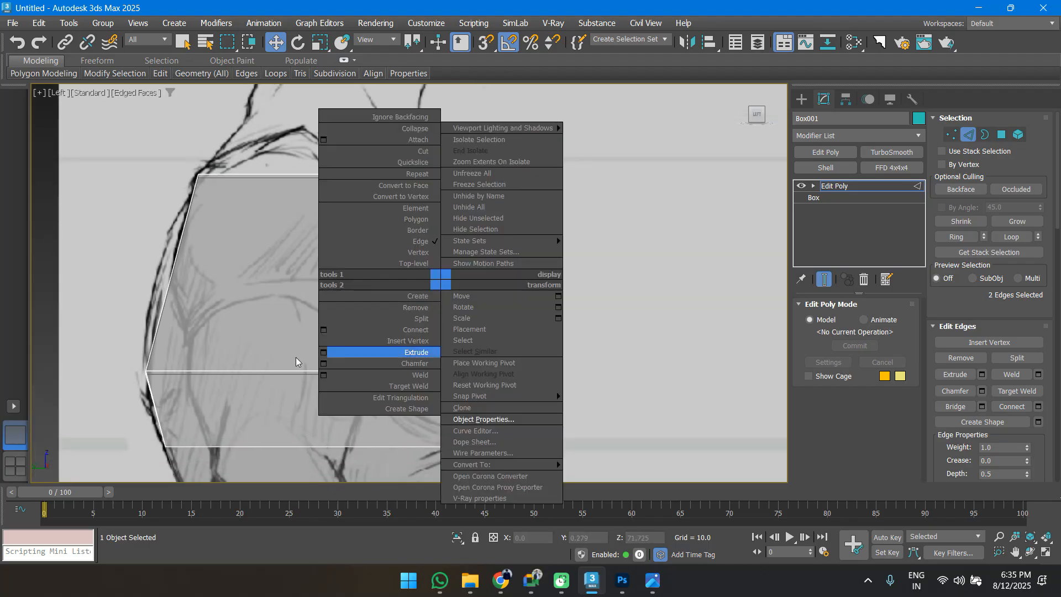
pyautogui.click(322, 330)
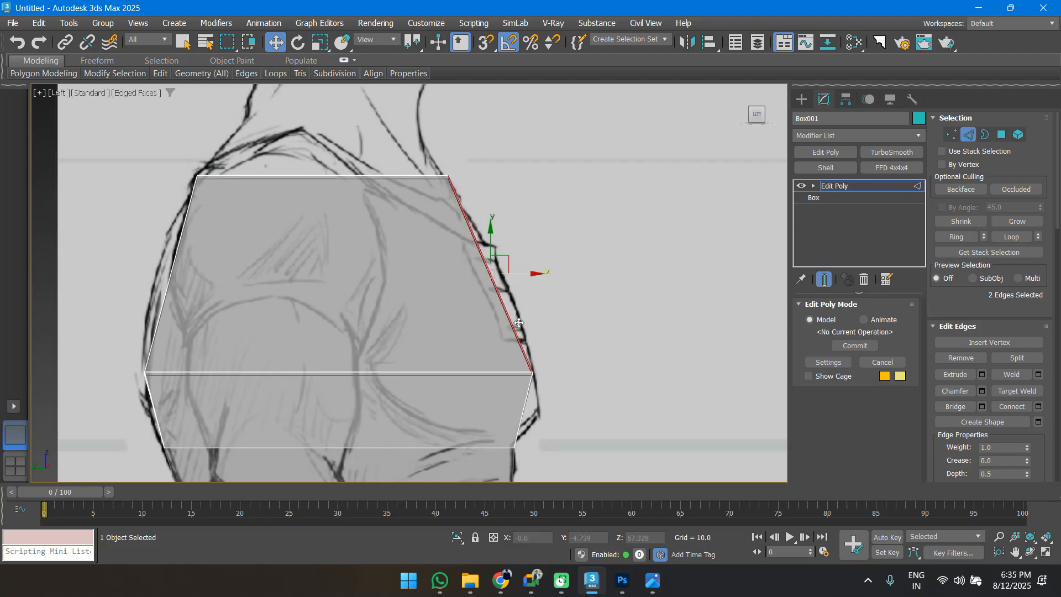
pyautogui.hotkey('alt', 'r')
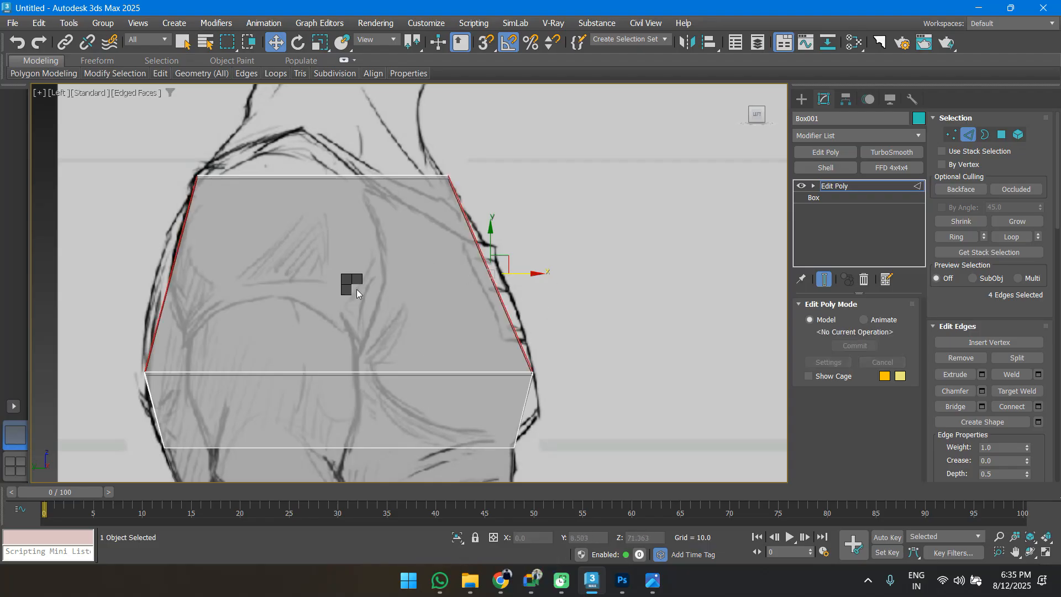
pyautogui.rightClick(357, 289)
pyautogui.click(233, 335)
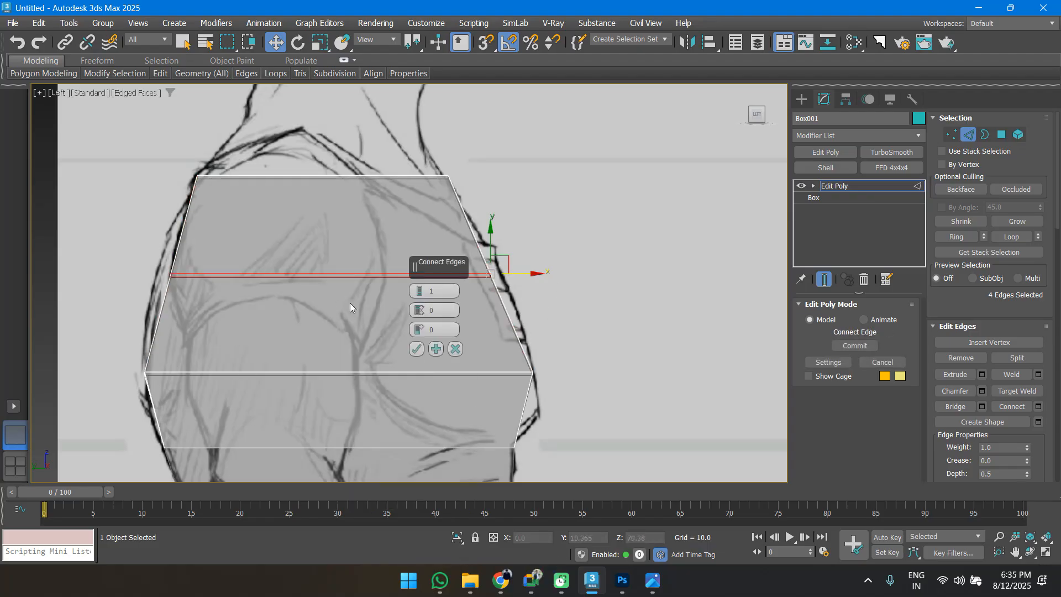
pyautogui.click(415, 349)
# Move the new upper-chest loop's front and back vertices outward to the chest and upper-back outline.
pyautogui.press('1')
pyautogui.click(491, 275)
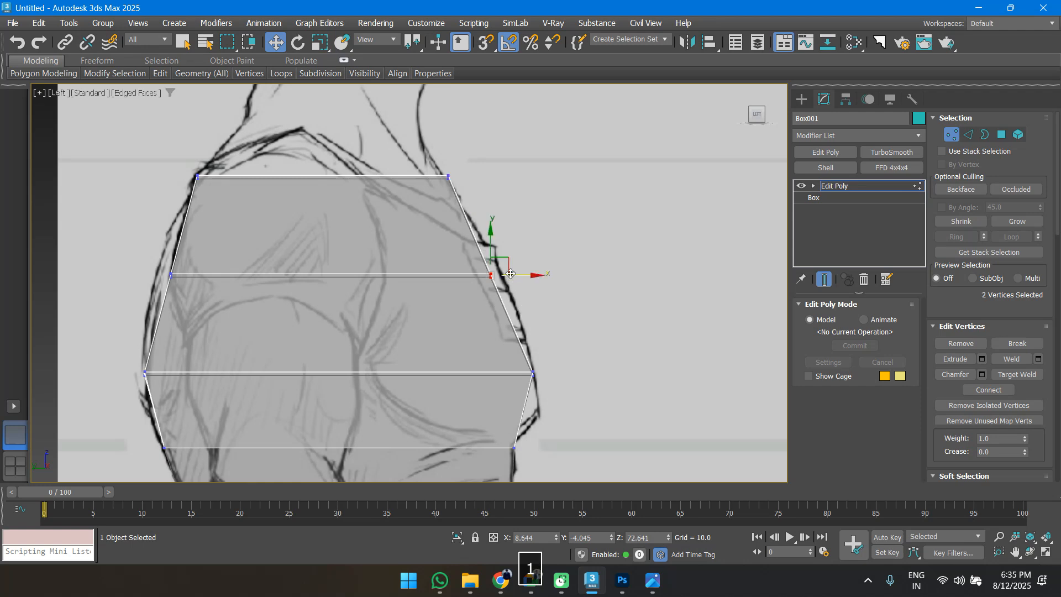
pyautogui.moveTo(510, 277); pyautogui.dragTo(520, 278)
pyautogui.click(171, 275)
pyautogui.moveTo(201, 276); pyautogui.dragTo(187, 276)
# Connect the four side edges of the section just below the widest chest row to add another horizontal loop.
pyautogui.moveTo(524, 417); pyautogui.dragTo(529, 272, button='middle')
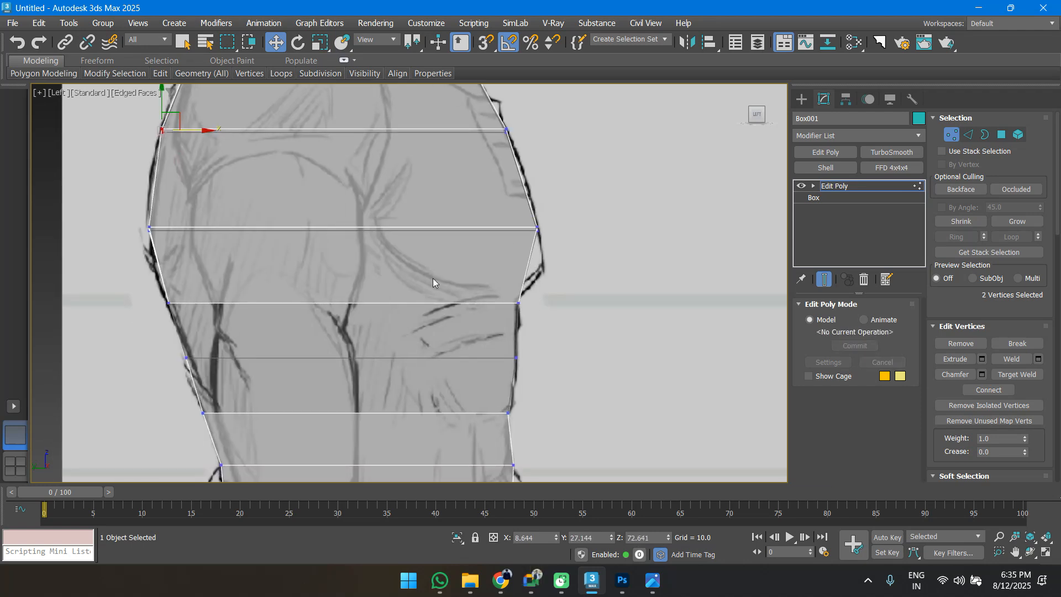
pyautogui.press('2')
pyautogui.click(543, 266)
pyautogui.hotkey('alt', 'r')
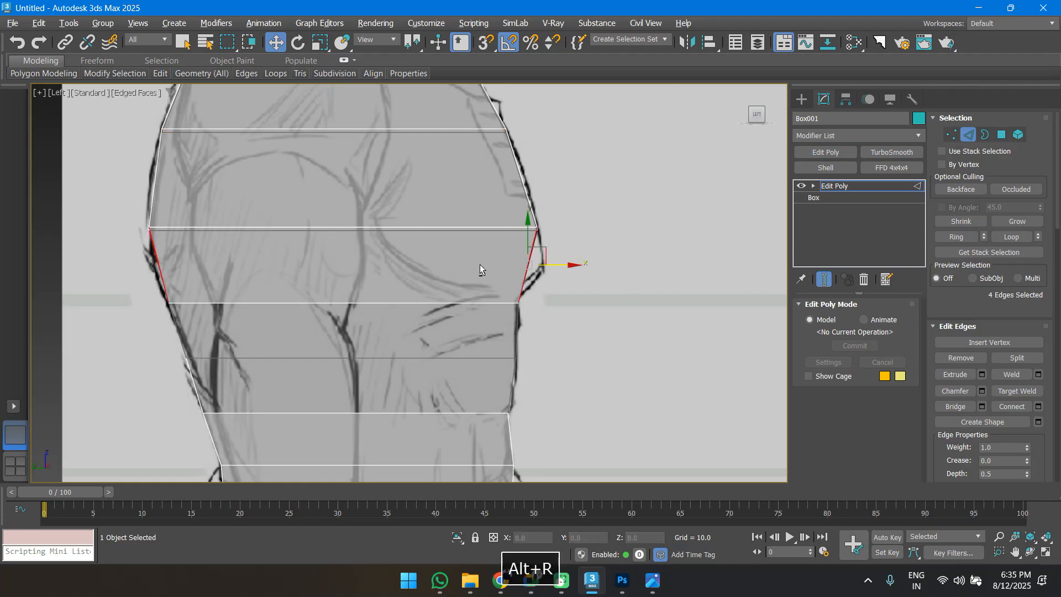
pyautogui.rightClick(416, 266)
pyautogui.click(303, 328)
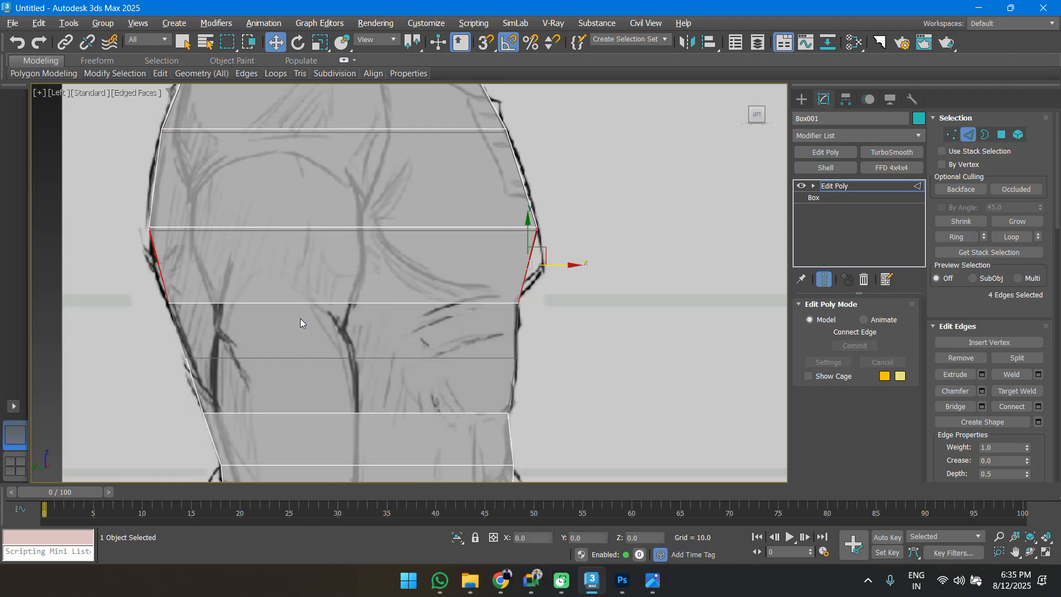
pyautogui.click(415, 350)
# Fit the new lower-chest loop's front and back vertices to the side reference outline.
pyautogui.press('1')
pyautogui.moveTo(493, 256); pyautogui.dragTo(559, 269)
pyautogui.moveTo(108, 251); pyautogui.dragTo(182, 281)
# In the perspective view, select the seven remaining polygons on the half torso's inner centre side and delete them.
pyautogui.press('p')
pyautogui.keyDown('alt'); pyautogui.moveTo(512, 304); pyautogui.dragTo(461, 360, button='middle'); pyautogui.keyUp('alt')
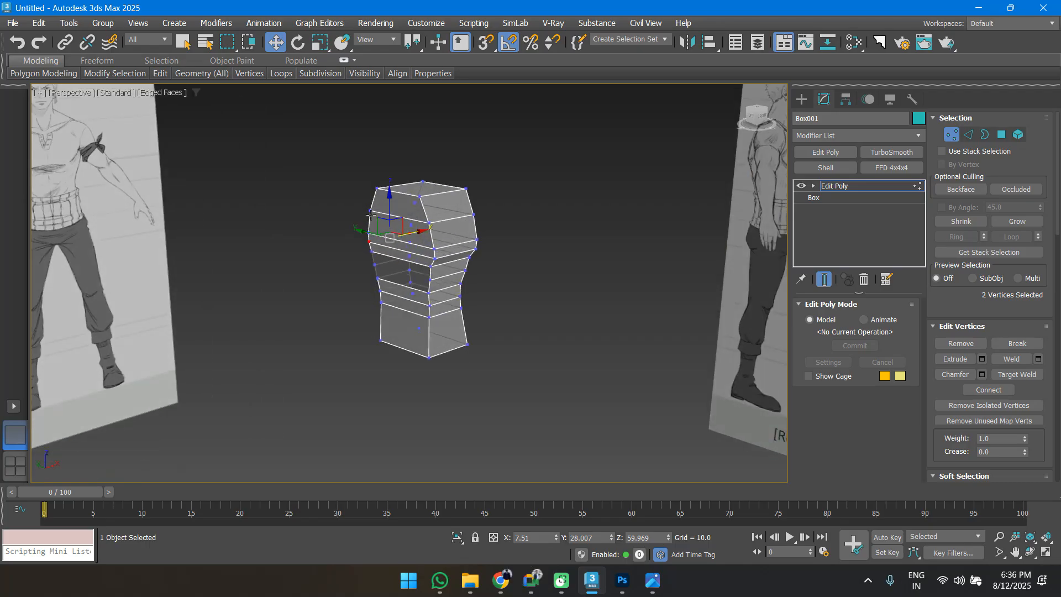
pyautogui.press('4')
pyautogui.click(398, 207)
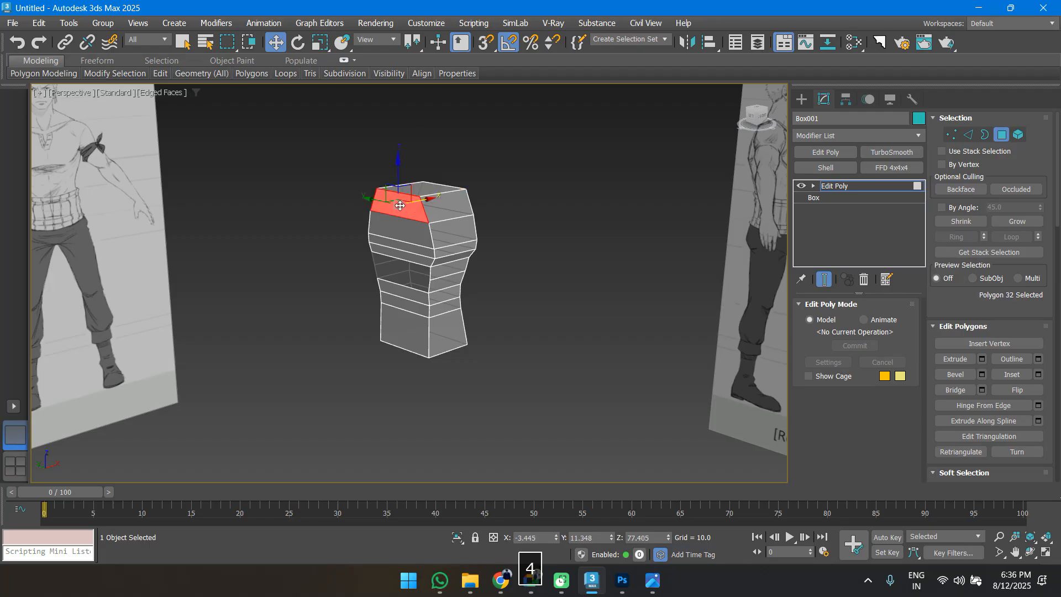
pyautogui.keyDown('ctrl'); pyautogui.click(405, 240); pyautogui.keyUp('ctrl')
pyautogui.keyDown('ctrl'); pyautogui.click(406, 254); pyautogui.keyUp('ctrl')
pyautogui.keyDown('ctrl'); pyautogui.click(408, 264); pyautogui.keyUp('ctrl')
pyautogui.keyDown('ctrl'); pyautogui.click(412, 297); pyautogui.keyUp('ctrl')
pyautogui.keyDown('ctrl'); pyautogui.click(409, 306); pyautogui.keyUp('ctrl')
pyautogui.keyDown('ctrl'); pyautogui.click(408, 324); pyautogui.keyUp('ctrl')
pyautogui.keyDown('alt'); pyautogui.moveTo(407, 324); pyautogui.dragTo(420, 314, button='middle'); pyautogui.keyUp('alt')
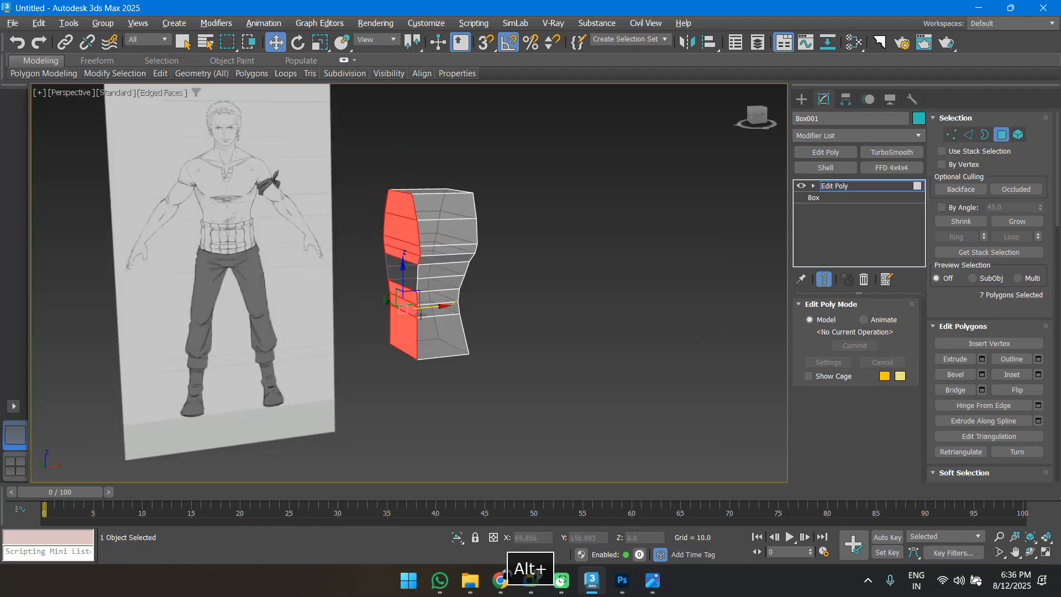
pyautogui.press('Delete')
pyautogui.keyDown('alt'); pyautogui.moveTo(567, 312); pyautogui.dragTo(532, 308, button='middle'); pyautogui.keyUp('alt')
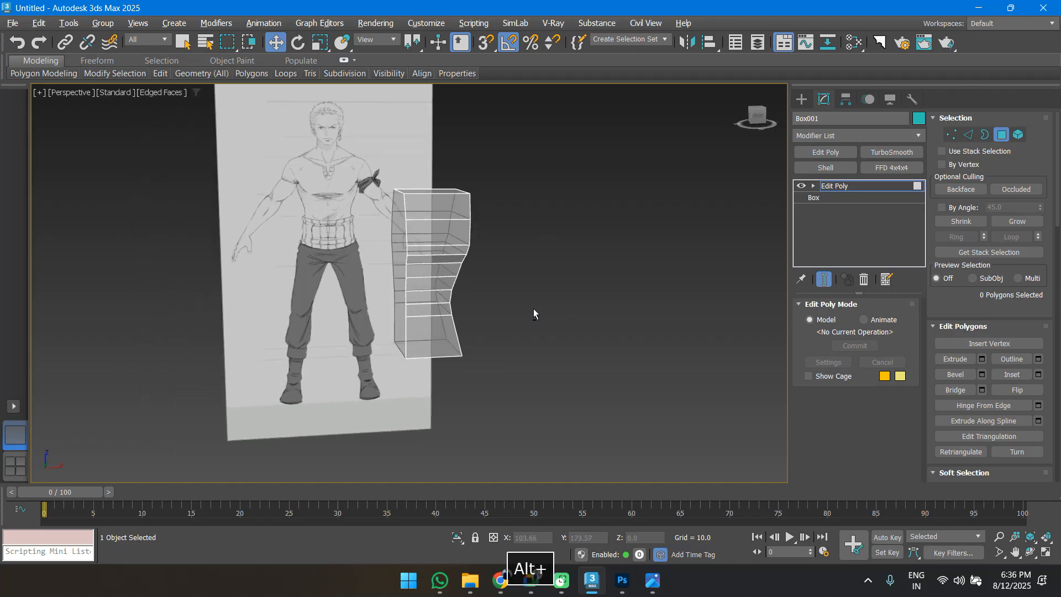
# In the front view, raise the bottom polygon to about Z 23.7 and pull its outer vertices in to the belt outline.
pyautogui.press('f')
pyautogui.press('z')
pyautogui.moveTo(392, 345); pyautogui.dragTo(429, 253, button='middle')
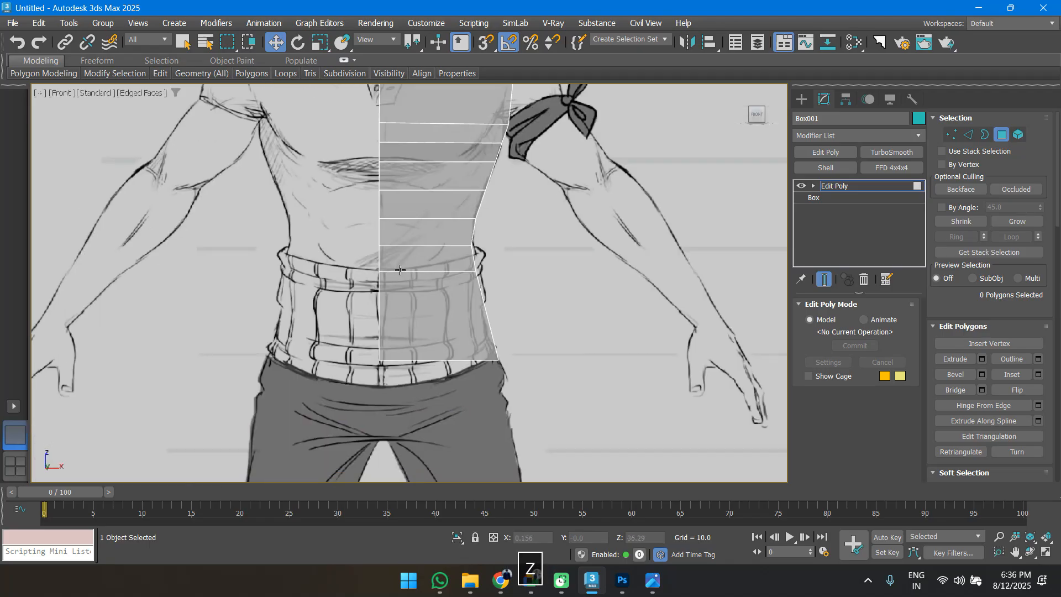
pyautogui.press('4')
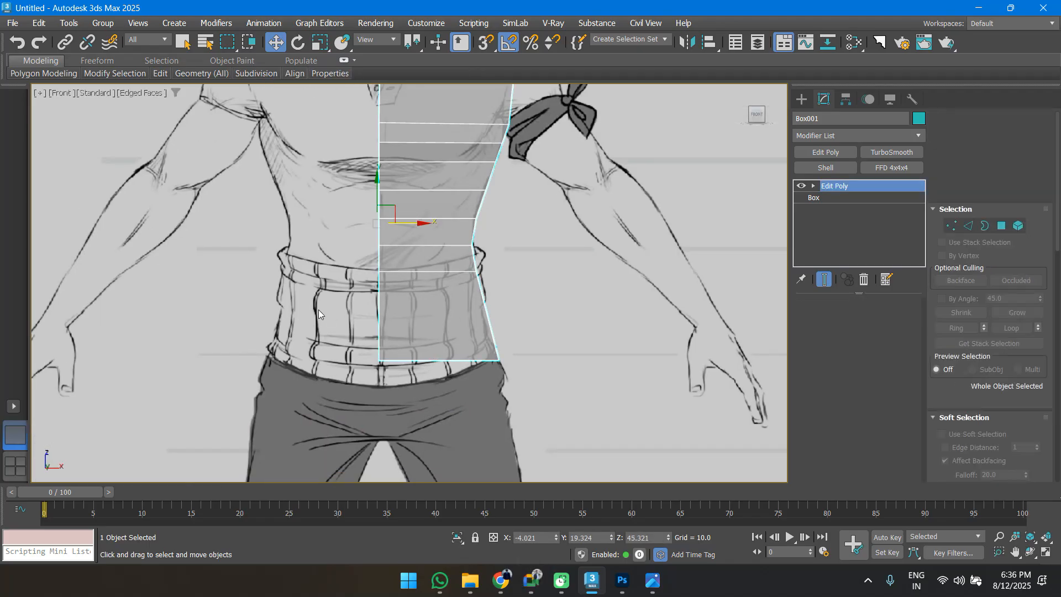
pyautogui.press('4')
pyautogui.moveTo(441, 412); pyautogui.dragTo(434, 347)
pyautogui.keyDown('alt'); pyautogui.moveTo(254, 278); pyautogui.dragTo(539, 303); pyautogui.keyUp('alt')
pyautogui.moveTo(448, 365); pyautogui.dragTo(453, 311, button='middle')
pyautogui.moveTo(445, 277); pyautogui.dragTo(444, 260)
pyautogui.press('1')
pyautogui.moveTo(529, 265); pyautogui.dragTo(502, 291)
# Extrude the bottom polygon about 17.5 units down to the crotch at about Z 6.2.
pyautogui.moveTo(452, 284); pyautogui.dragTo(472, 257, button='middle')
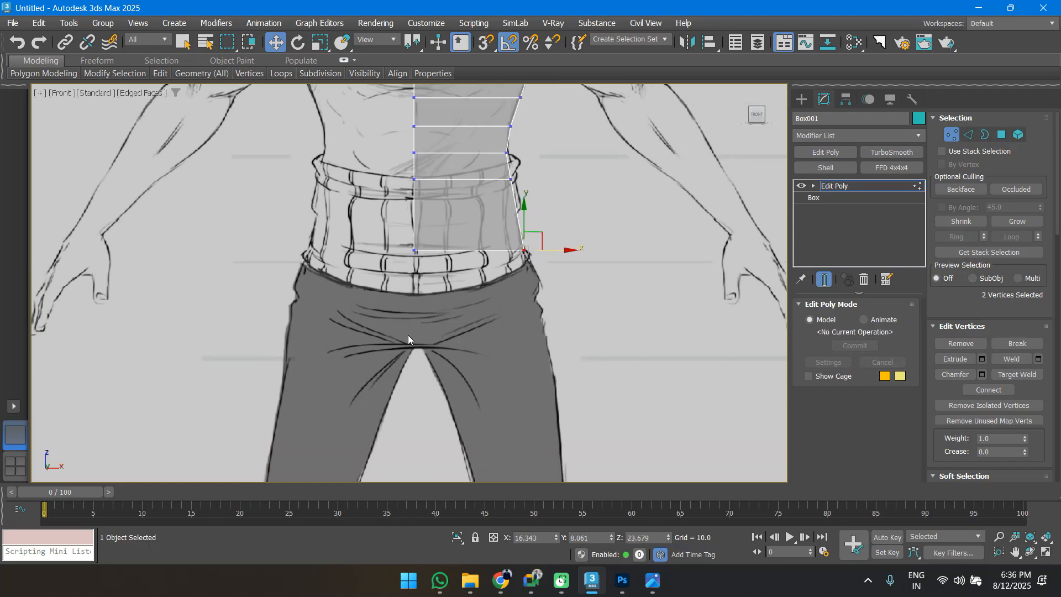
pyautogui.press('4')
pyautogui.keyDown('shift'); pyautogui.moveTo(471, 218); pyautogui.dragTo(481, 314); pyautogui.keyUp('shift')
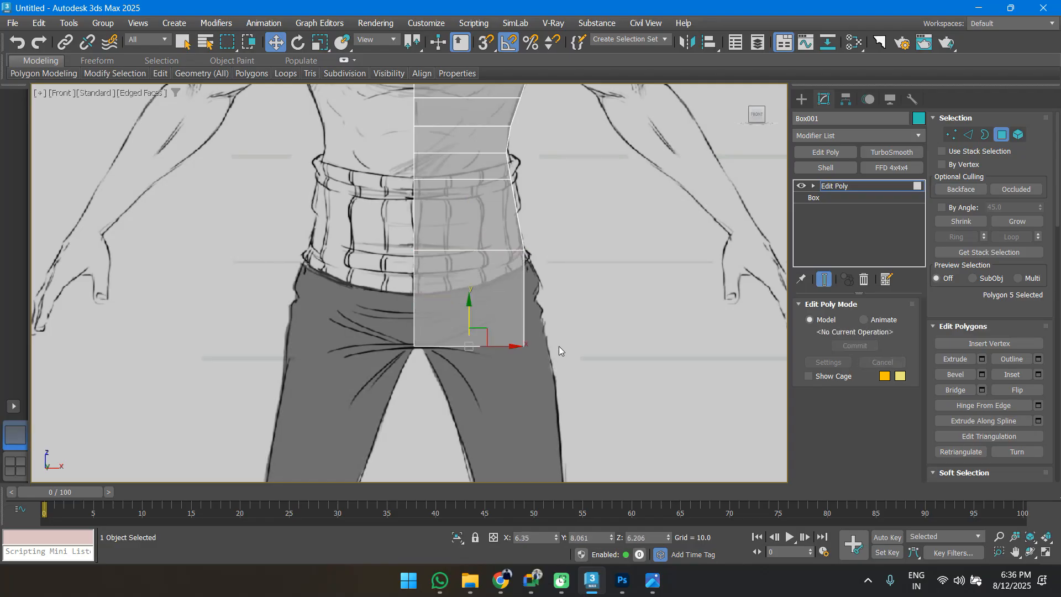
# In the front view, pull the bottom outer vertices inward beside the crotch and lower the hip loop to about Z 22.4.
pyautogui.press('1')
pyautogui.moveTo(505, 356); pyautogui.dragTo(504, 357)
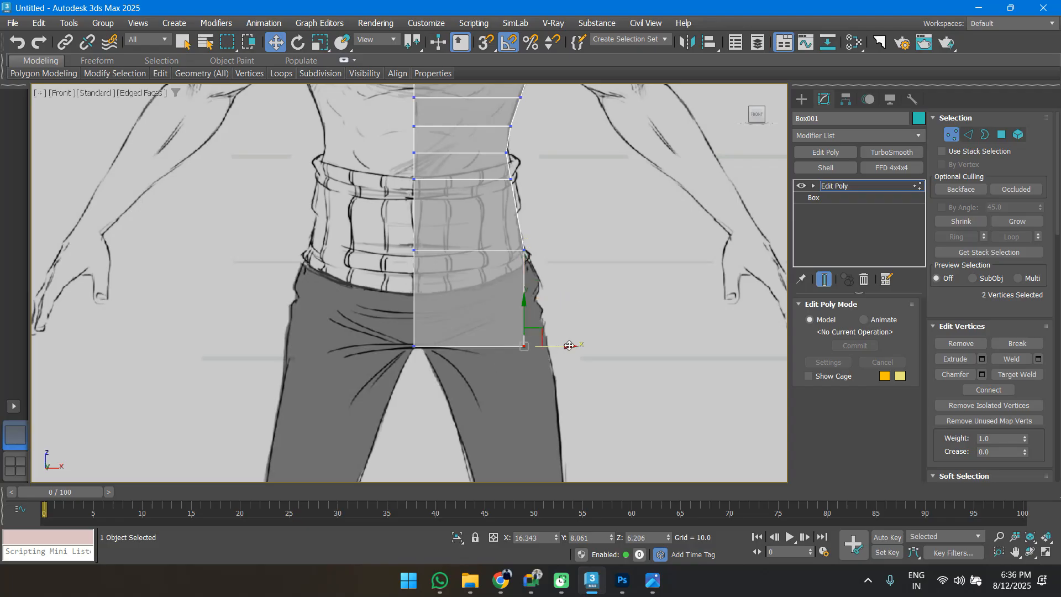
pyautogui.moveTo(569, 346); pyautogui.dragTo(461, 346)
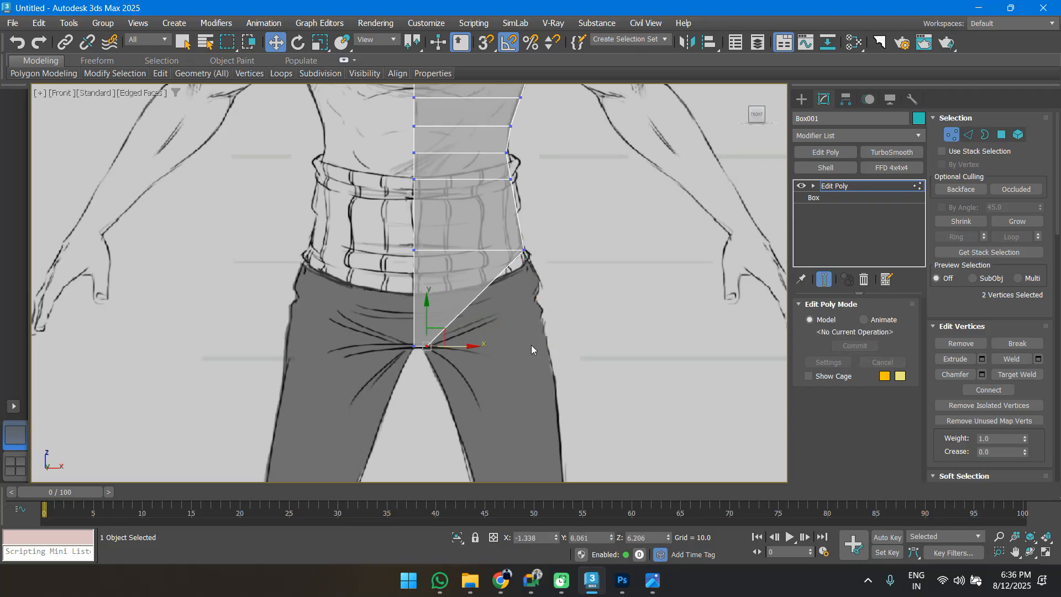
pyautogui.moveTo(464, 245); pyautogui.dragTo(544, 264)
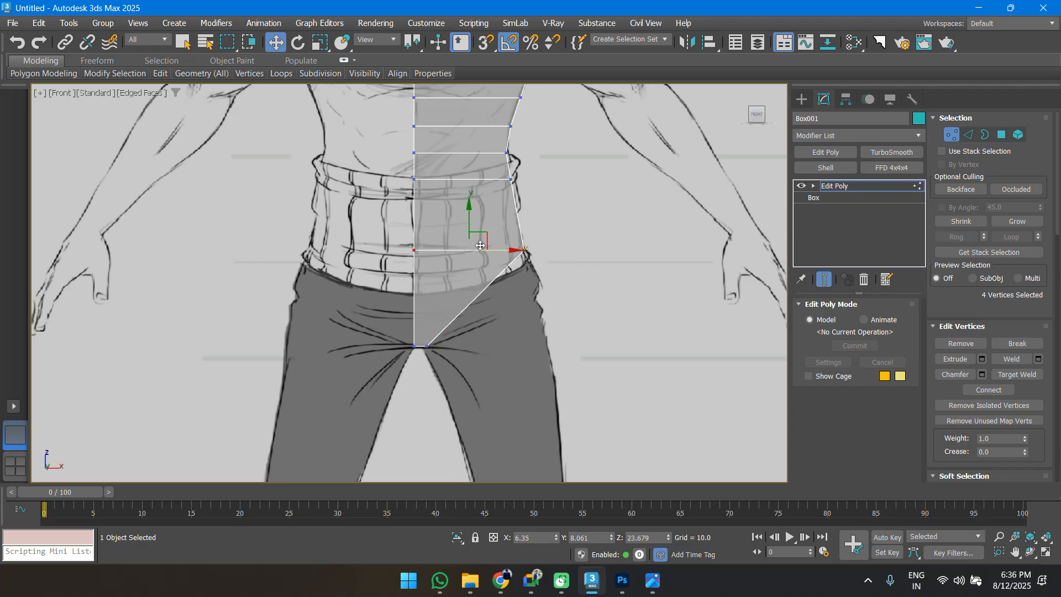
pyautogui.moveTo(467, 226); pyautogui.dragTo(466, 233)
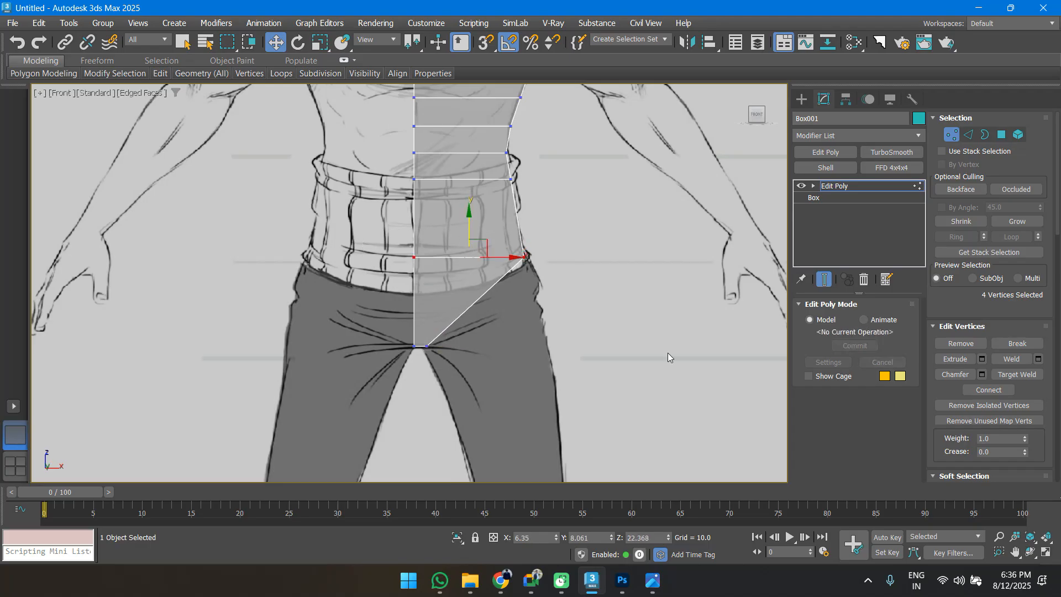
# Select the slanted polygon between hip and crotch as the leg opening and view it in perspective.
pyautogui.press('4')
pyautogui.moveTo(475, 293); pyautogui.dragTo(446, 277)
pyautogui.keyDown('alt'); pyautogui.moveTo(446, 277); pyautogui.dragTo(416, 281, button='middle'); pyautogui.keyUp('alt')
pyautogui.press('p')
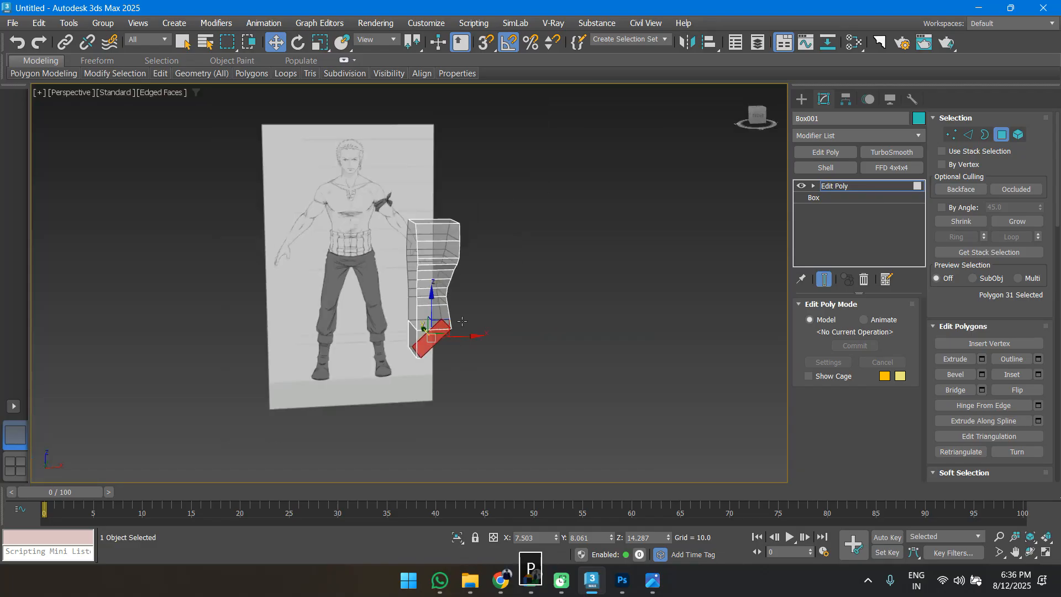
pyautogui.keyDown('alt'); pyautogui.moveTo(462, 322); pyautogui.dragTo(416, 327, button='middle'); pyautogui.keyUp('alt')
pyautogui.scroll(5, 416, 327)
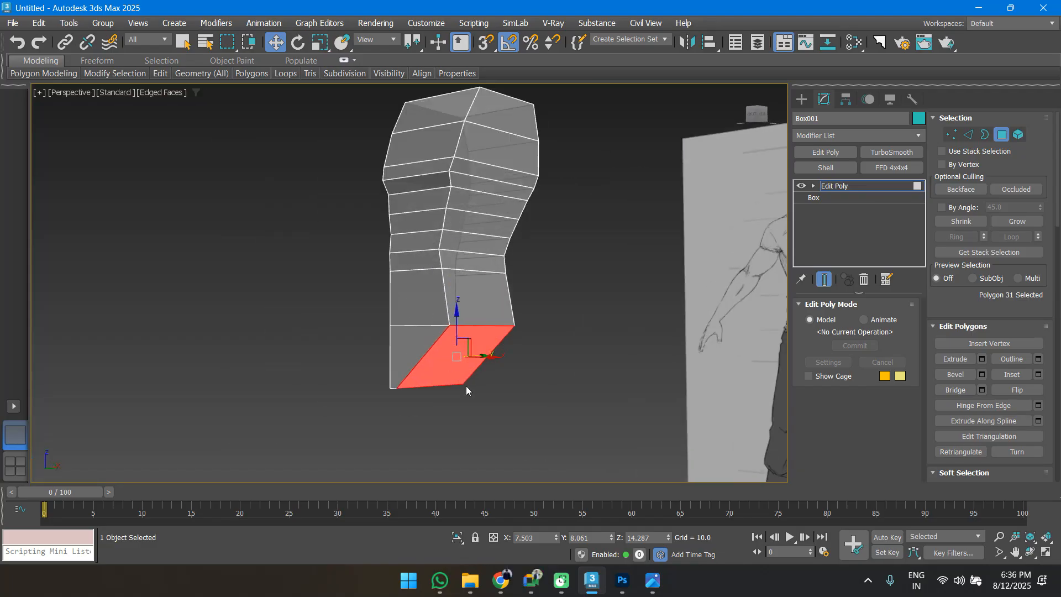
# In the side view, fit the crotch's front and back vertices to the reference outline.
pyautogui.press('l')
pyautogui.scroll(-7, 468, 382)
pyautogui.moveTo(469, 383); pyautogui.dragTo(485, 149, button='middle')
pyautogui.scroll(2, 472, 262)
pyautogui.scroll(4, 473, 262)
pyautogui.press('1')
pyautogui.moveTo(558, 320); pyautogui.dragTo(559, 373, button='middle')
pyautogui.click(633, 353)
pyautogui.moveTo(307, 306); pyautogui.dragTo(350, 330)
pyautogui.moveTo(493, 314); pyautogui.dragTo(534, 330)
pyautogui.moveTo(541, 322); pyautogui.dragTo(535, 365, button='middle')
pyautogui.press('f')
pyautogui.press('z')
pyautogui.scroll(-8, 455, 365)
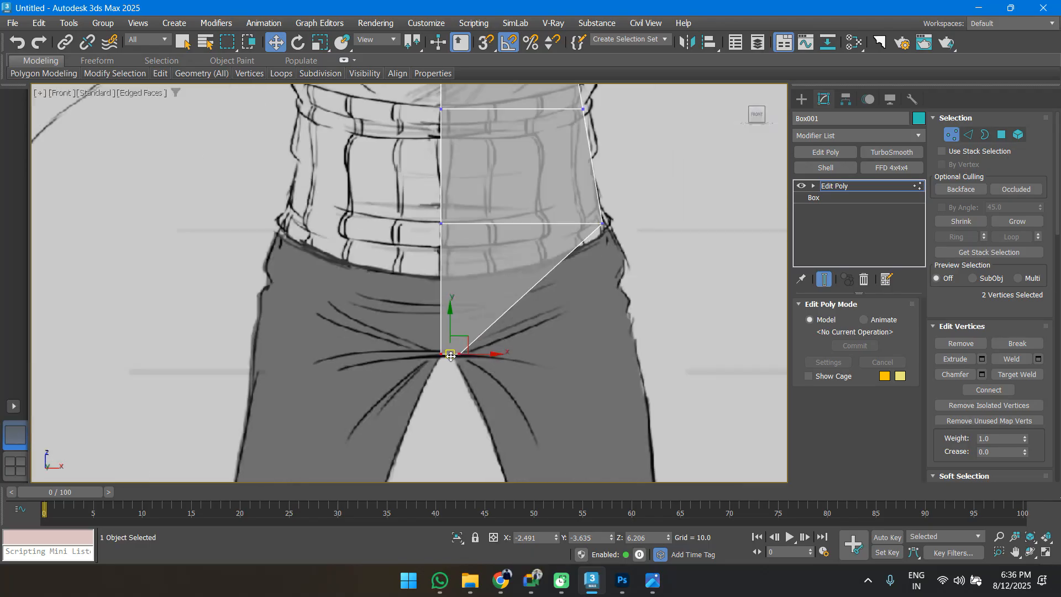
# Extrude the slanted leg polygon down the thigh to about Z -6.6, scale it down and rotate it flatter to fit the trousers.
pyautogui.press('4')
pyautogui.scroll(-5, 528, 365)
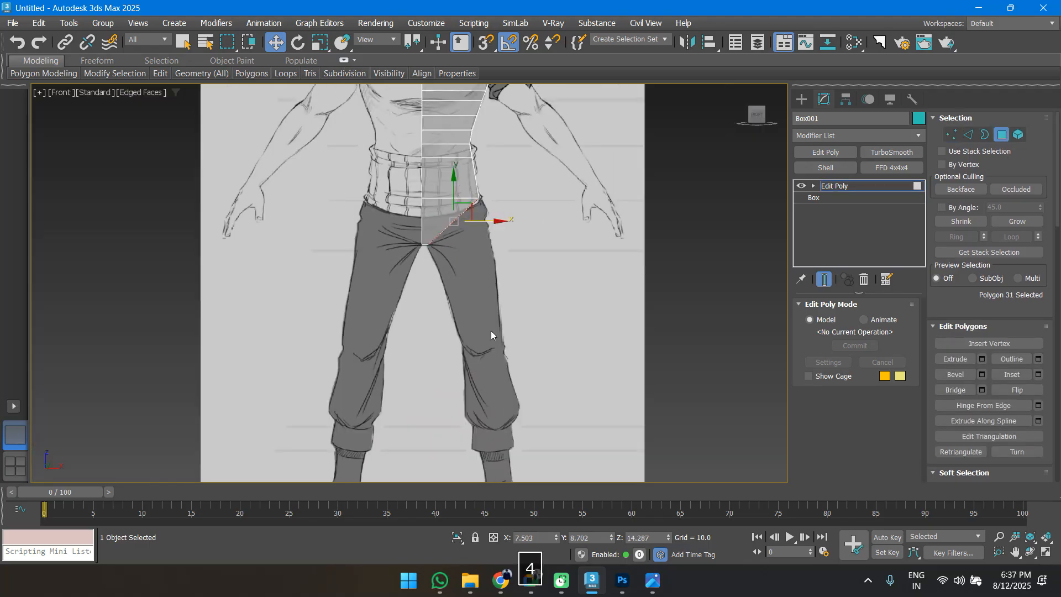
pyautogui.keyDown('shift'); pyautogui.moveTo(470, 206); pyautogui.dragTo(488, 266); pyautogui.keyUp('shift')
pyautogui.scroll(4, 517, 354)
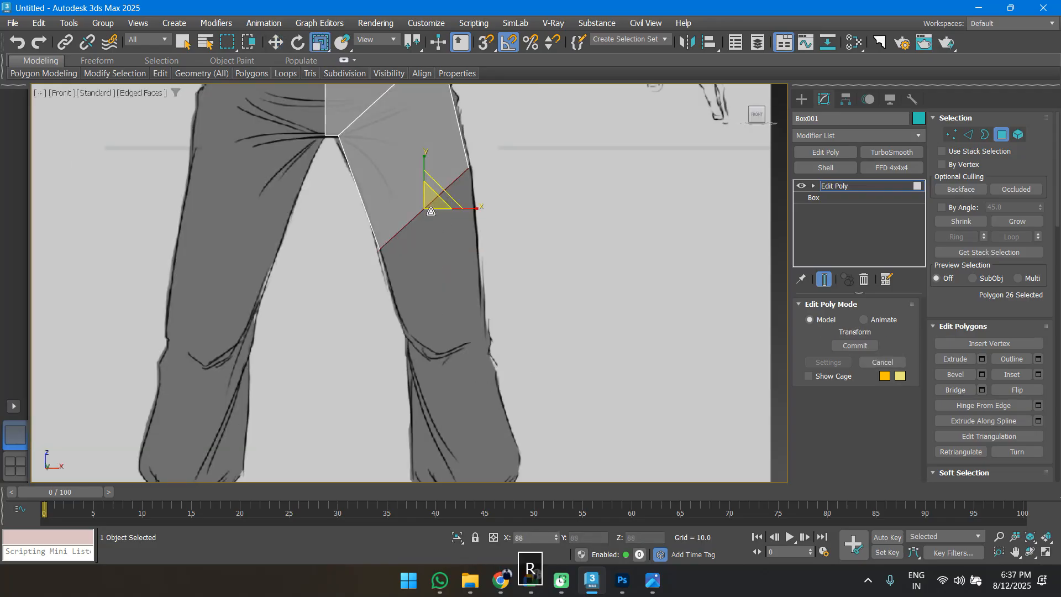
pyautogui.scroll(-4, 436, 243)
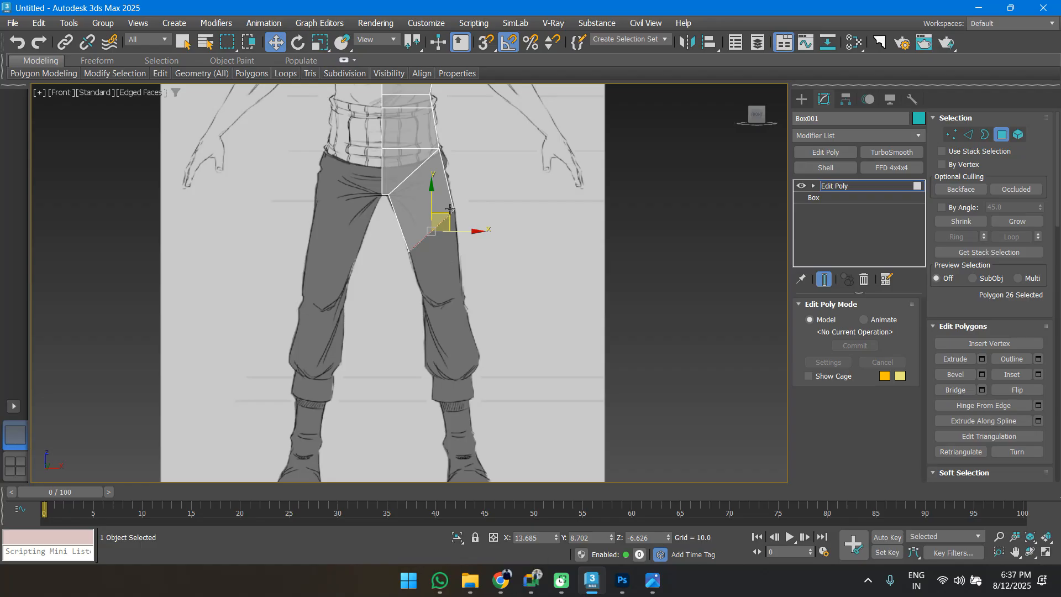
pyautogui.press('e')
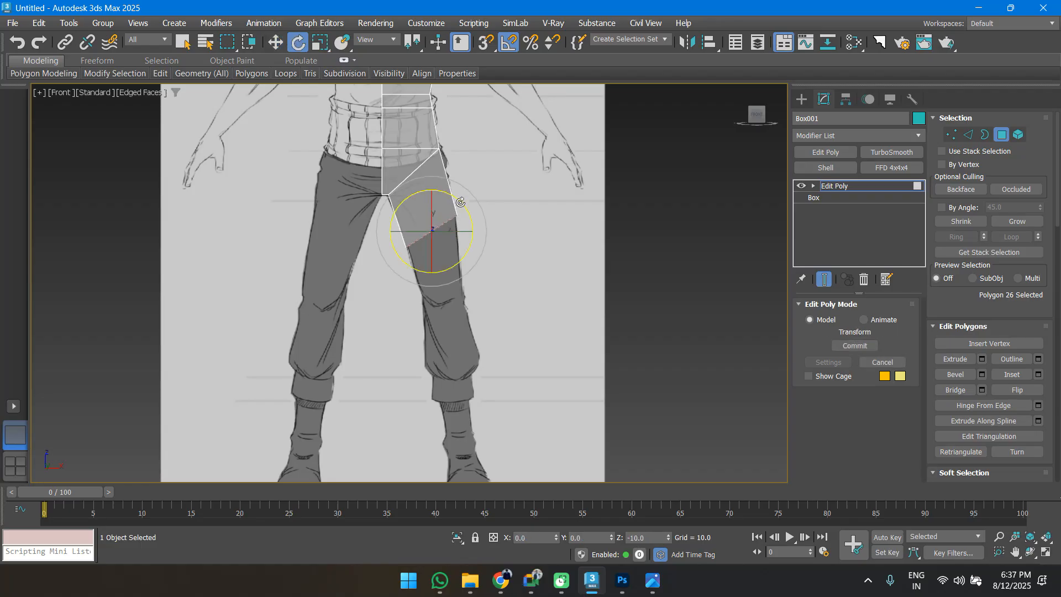
pyautogui.scroll(2, 436, 210)
# Extrude the leg polygon in two more segments past the knee to about X 18.9, Z -40.4, narrowed to the trouser outline.
pyautogui.press('w')
pyautogui.keyDown('shift'); pyautogui.moveTo(430, 201); pyautogui.dragTo(483, 362); pyautogui.keyUp('shift')
pyautogui.press('r')
pyautogui.press('w')
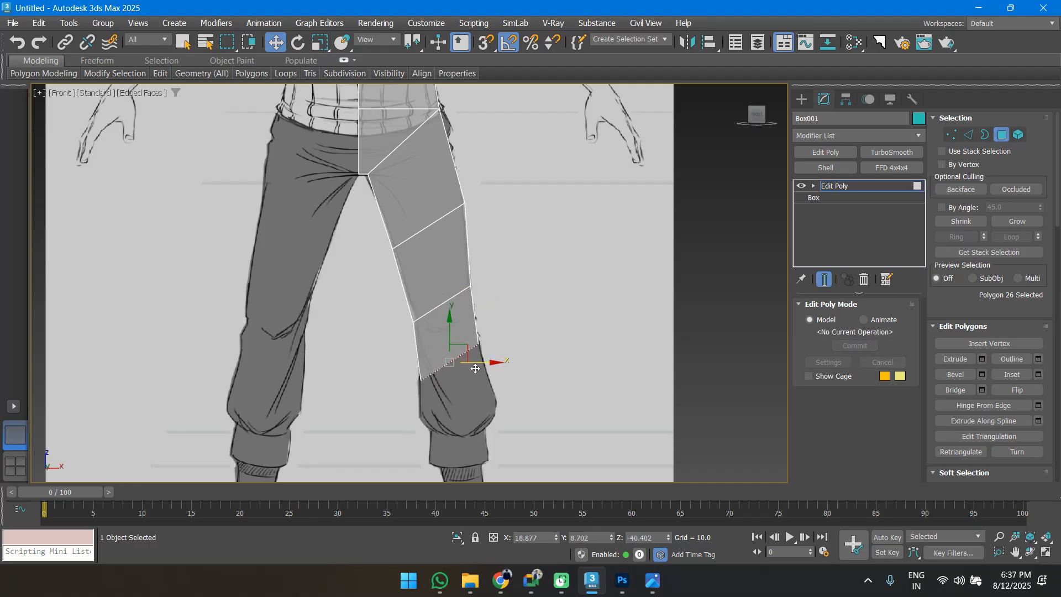
pyautogui.scroll(-3, 466, 340)
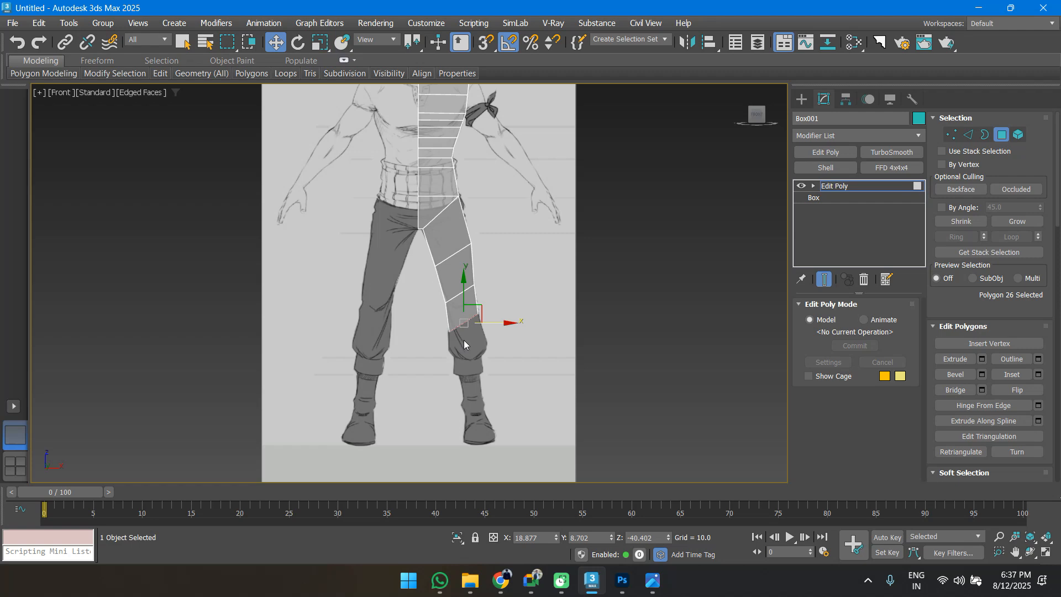
pyautogui.scroll(3, 461, 330)
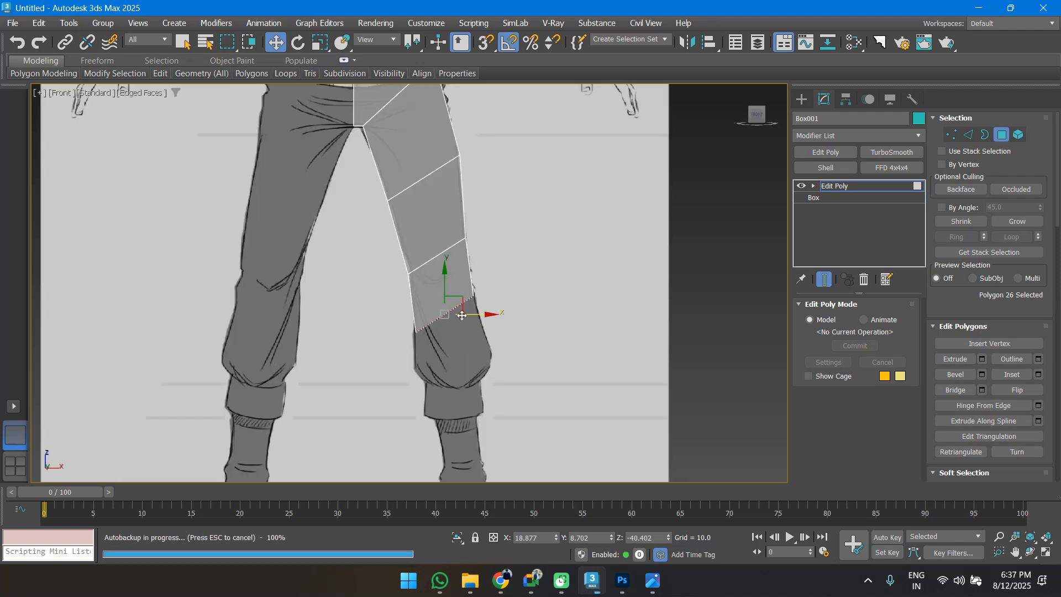
# Rotate the end polygon below the knee flatter and extrude it down the lower leg to about X 19.4, Z -51.5.
pyautogui.press('e')
pyautogui.moveTo(475, 288); pyautogui.dragTo(449, 294)
pyautogui.press('w')
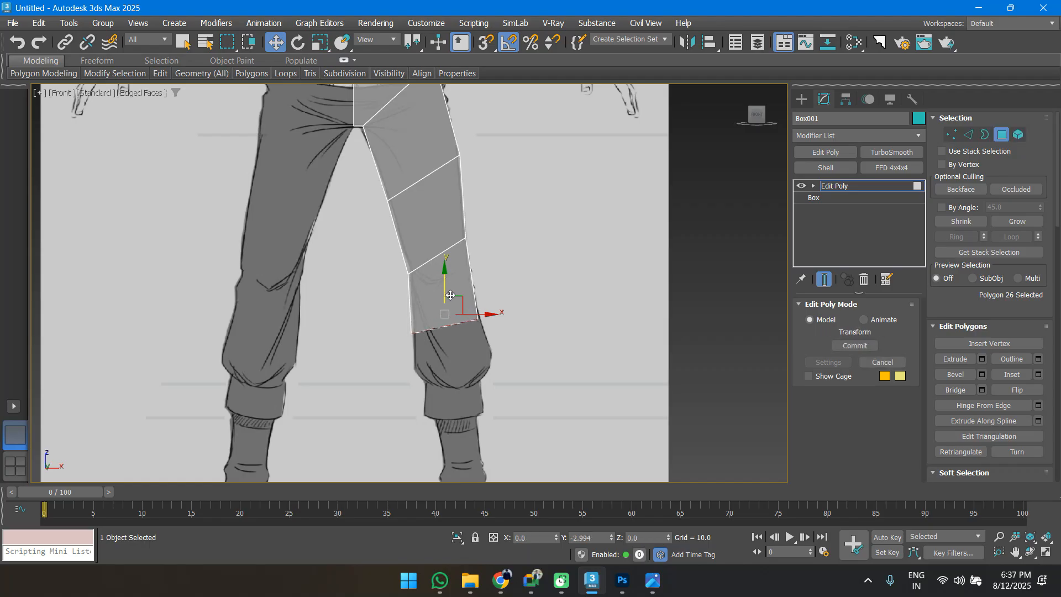
pyautogui.moveTo(482, 326); pyautogui.dragTo(485, 326)
pyautogui.moveTo(454, 361); pyautogui.dragTo(459, 316, button='middle')
pyautogui.press('w')
pyautogui.keyDown('shift'); pyautogui.moveTo(452, 250); pyautogui.dragTo(461, 282); pyautogui.keyUp('shift')
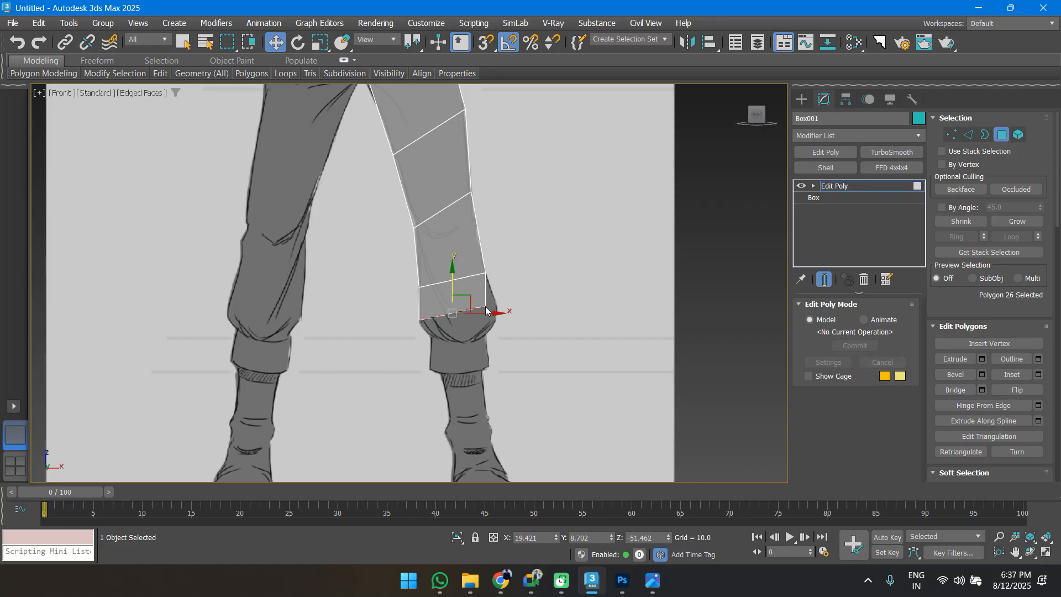
pyautogui.hotkey('ctrl', 'z')
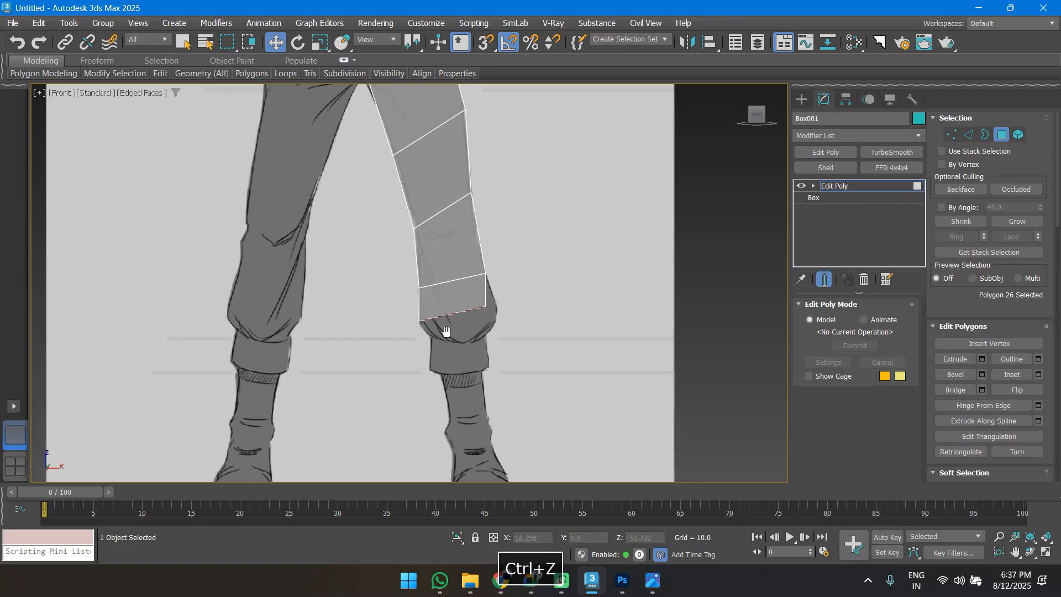
# Pull the outer vertices of the leg's bottom loop outward to the bulging trouser outline.
pyautogui.moveTo(447, 331); pyautogui.dragTo(442, 367, button='middle')
pyautogui.scroll(-4, 442, 367)
pyautogui.press('1')
pyautogui.scroll(6, 443, 367)
pyautogui.moveTo(369, 344); pyautogui.dragTo(572, 395)
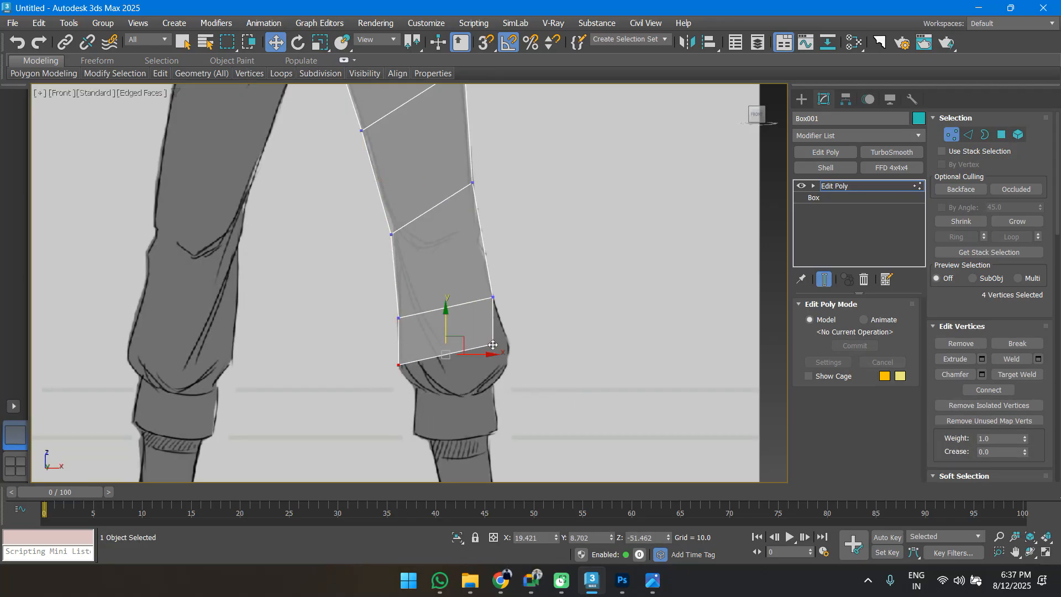
pyautogui.moveTo(521, 356)
pyautogui.mouseDown()
pyautogui.moveTo(474, 333)
pyautogui.moveTo(539, 351)
pyautogui.mouseUp()
# Extrude the bottom polygon down to the top of the trouser cuff, narrow it and place it at about X 21.8, Z -58.7.
pyautogui.press('4')
pyautogui.moveTo(463, 376); pyautogui.dragTo(464, 313, button='middle')
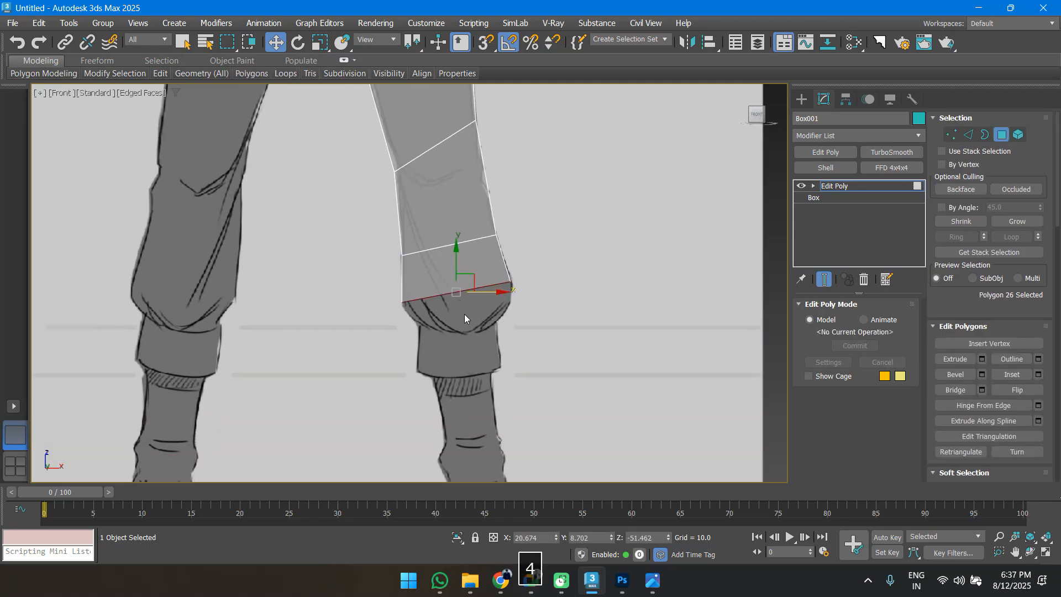
pyautogui.keyDown('shift'); pyautogui.moveTo(456, 265); pyautogui.dragTo(474, 363); pyautogui.keyUp('shift')
pyautogui.press('r')
pyautogui.press('w')
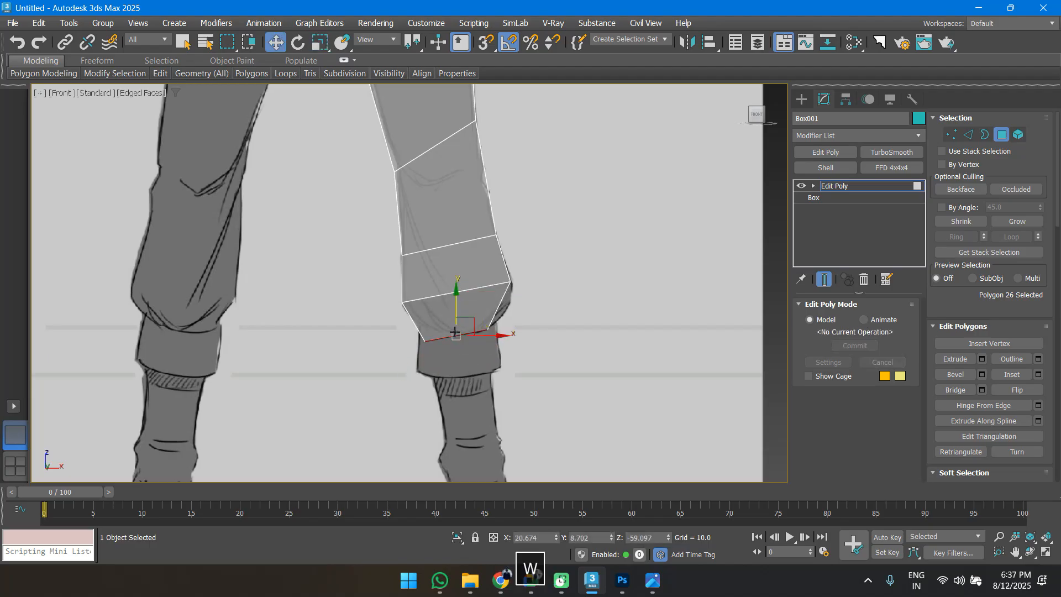
pyautogui.moveTo(458, 315); pyautogui.dragTo(493, 339)
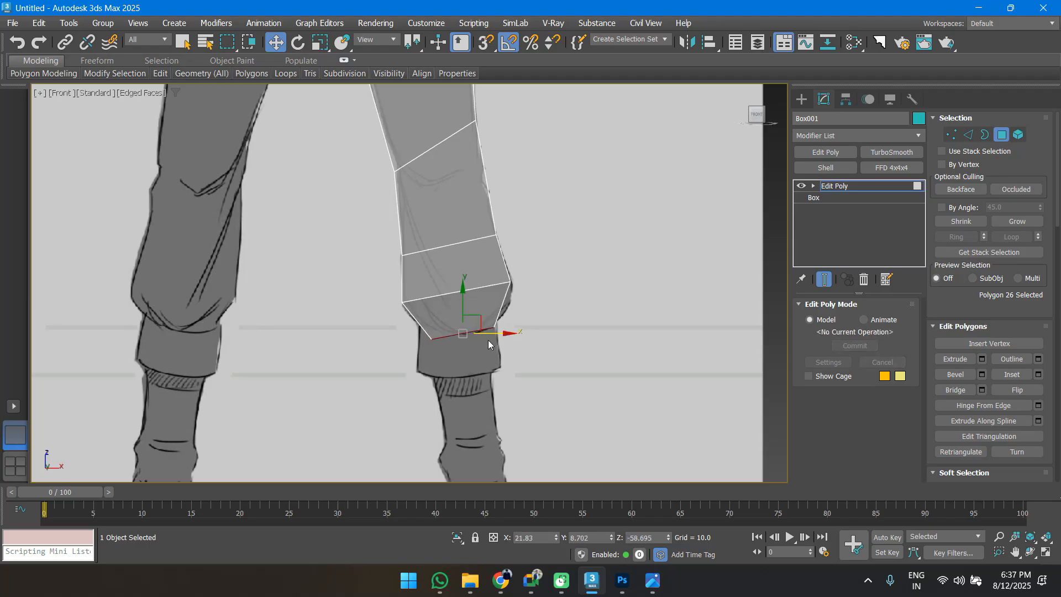
pyautogui.scroll(-2, 459, 284)
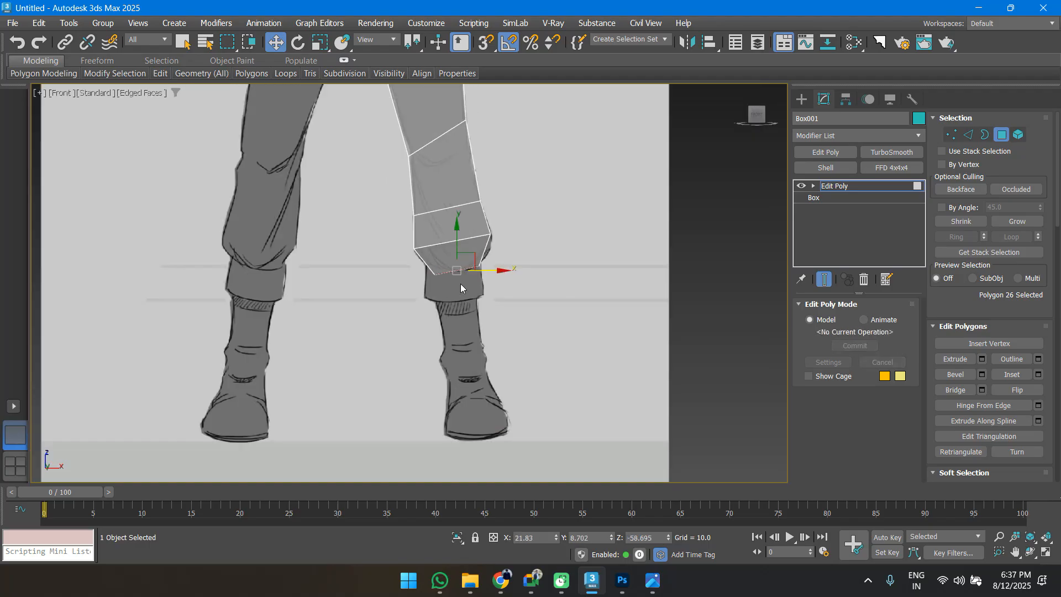
# Fit the cuff loop's inner and outer vertices to the cuff's upper corners, with the outer ones at about X 27.6, Z -57.1.
pyautogui.scroll(2, 428, 264)
pyautogui.scroll(3, 430, 273)
pyautogui.press('1')
pyautogui.moveTo(371, 243); pyautogui.dragTo(425, 291)
pyautogui.moveTo(419, 239); pyautogui.dragTo(406, 238)
pyautogui.moveTo(579, 277); pyautogui.dragTo(544, 213)
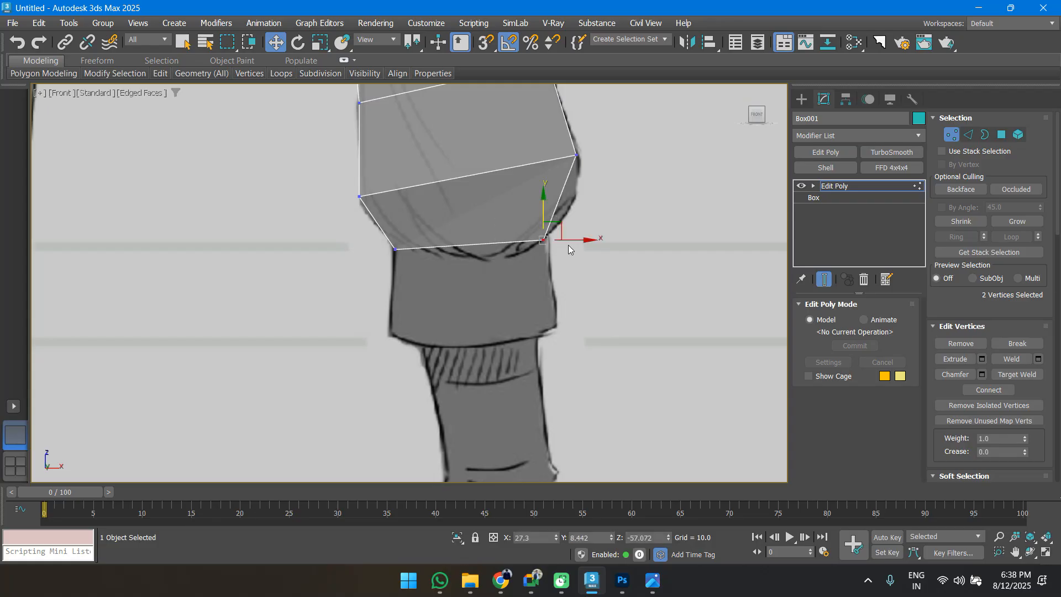
pyautogui.moveTo(565, 238); pyautogui.dragTo(546, 242)
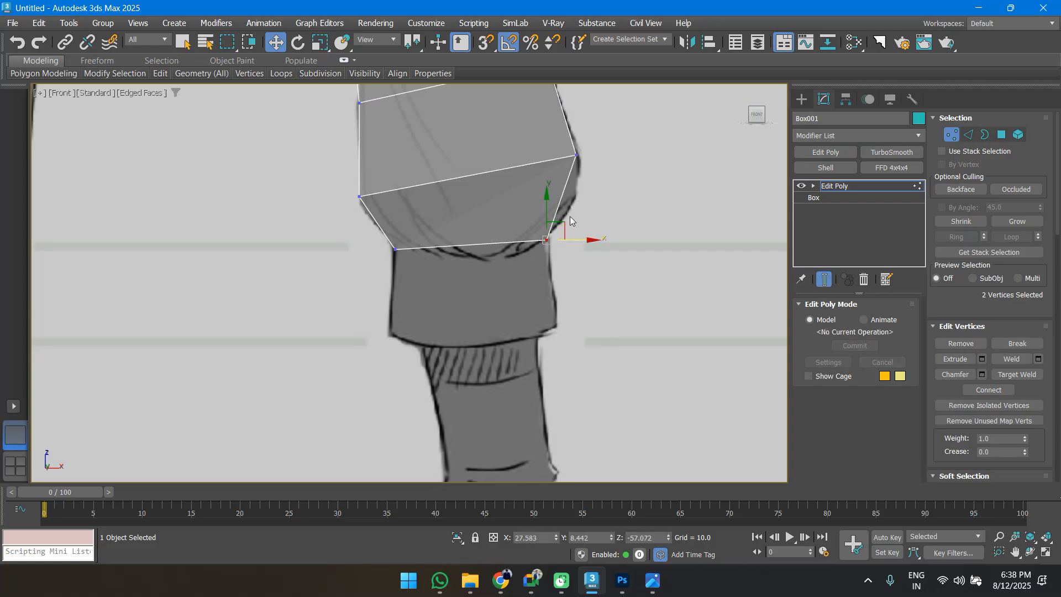
pyautogui.scroll(-2, 553, 193)
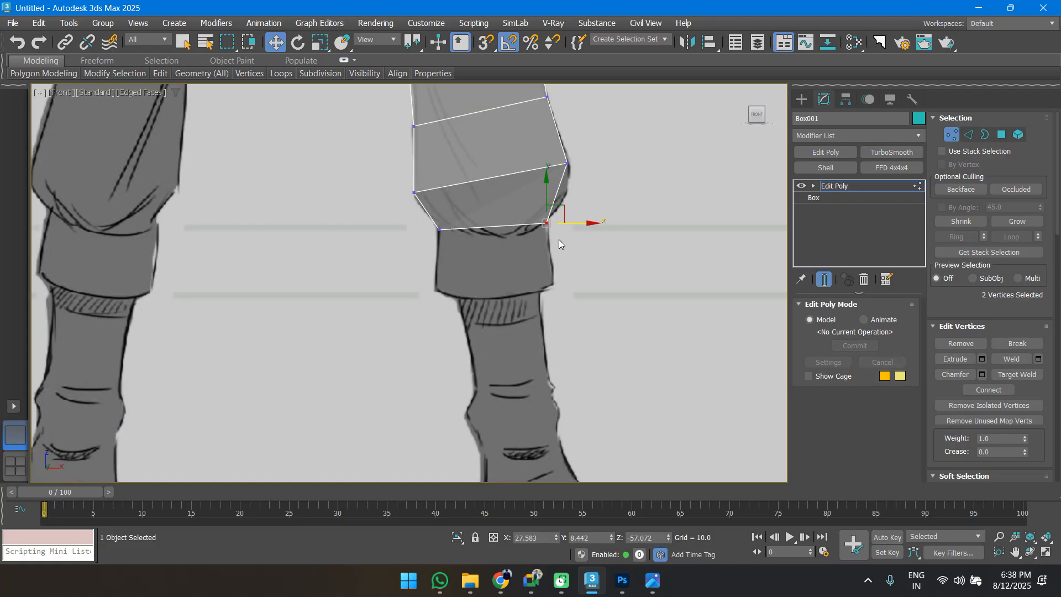
# In the side view, fit the knee loop and the loop below it to the back and front of the trouser outline.
pyautogui.press('4')
pyautogui.scroll(-3, 494, 263)
pyautogui.press('l')
pyautogui.scroll(-3, 510, 236)
pyautogui.keyDown('alt'); pyautogui.moveTo(509, 236); pyautogui.dragTo(525, 272, button='middle'); pyautogui.keyUp('alt')
pyautogui.press('p')
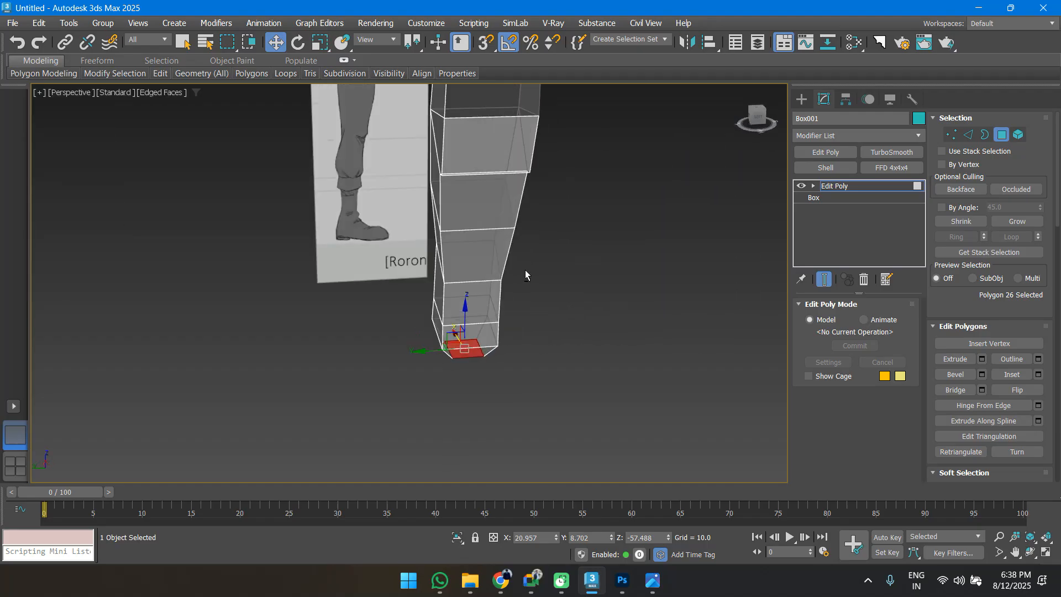
pyautogui.press('l')
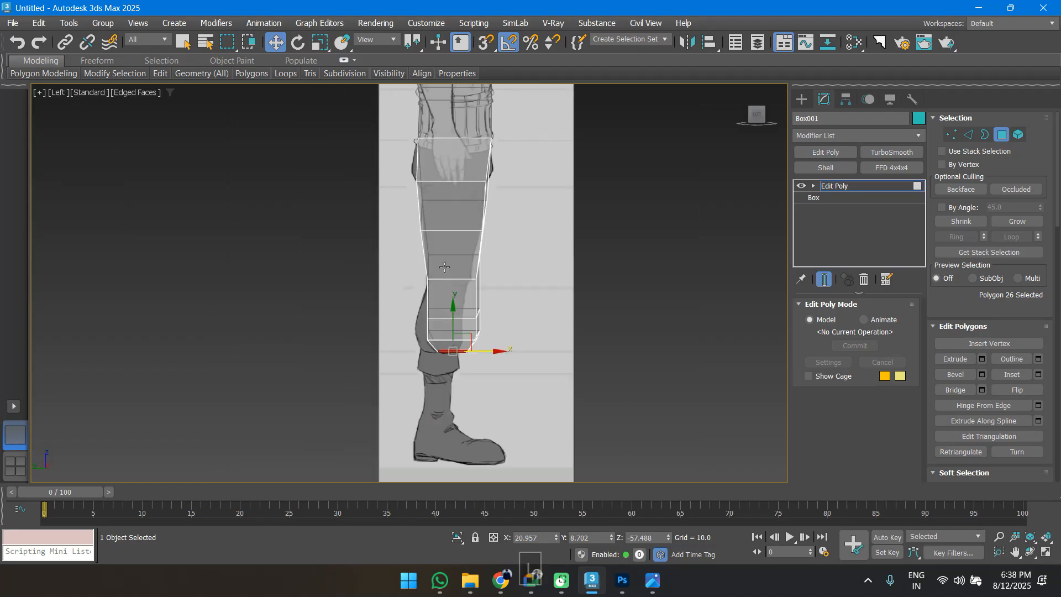
pyautogui.scroll(4, 467, 199)
pyautogui.press('1')
pyautogui.moveTo(380, 207); pyautogui.dragTo(571, 274)
pyautogui.moveTo(525, 248); pyautogui.dragTo(521, 249)
pyautogui.moveTo(558, 358); pyautogui.dragTo(497, 338)
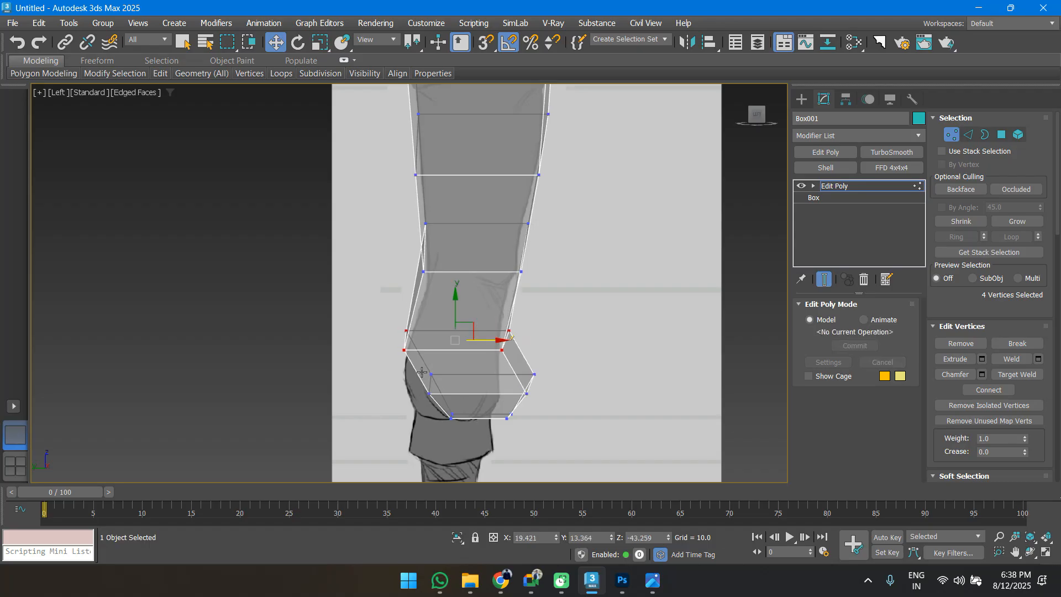
# In the side view, shift the two lowest leg loops backward to line up with the trouser reference, the bottom one at Y 13.9.
pyautogui.moveTo(502, 407); pyautogui.dragTo(495, 385)
pyautogui.moveTo(497, 384); pyautogui.dragTo(520, 308, button='middle')
pyautogui.moveTo(597, 330); pyautogui.dragTo(457, 368)
pyautogui.moveTo(535, 343); pyautogui.dragTo(509, 344)
# In the front view, extrude the cuff polygon in two segments down to the ankle at about X 23.6, Z -83.4.
pyautogui.press('f')
pyautogui.press('z')
pyautogui.scroll(-10, 476, 327)
pyautogui.moveTo(476, 327); pyautogui.dragTo(497, 292, button='middle')
pyautogui.scroll(2, 517, 301)
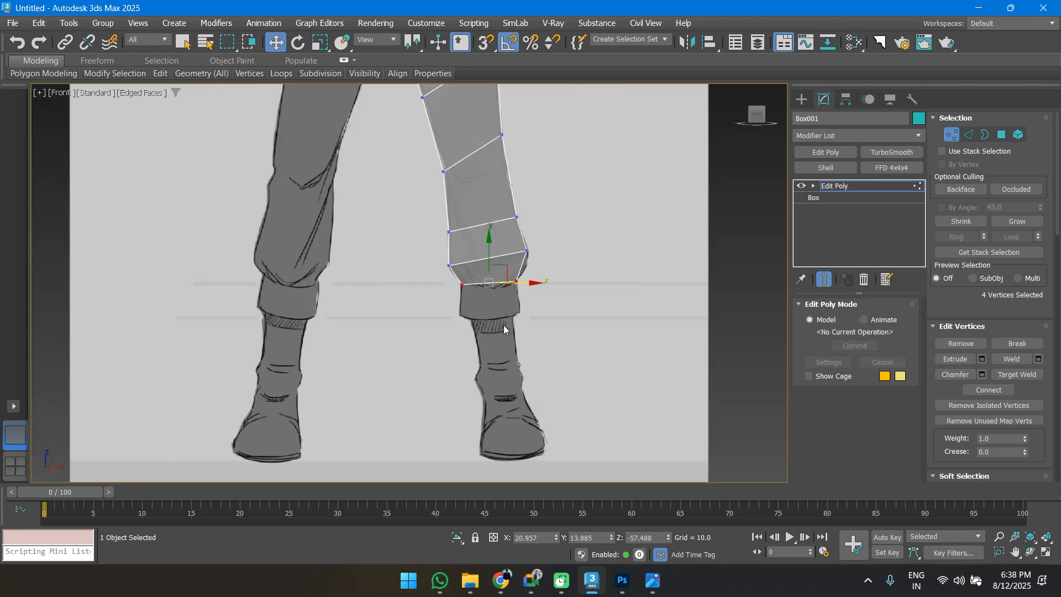
pyautogui.press('4')
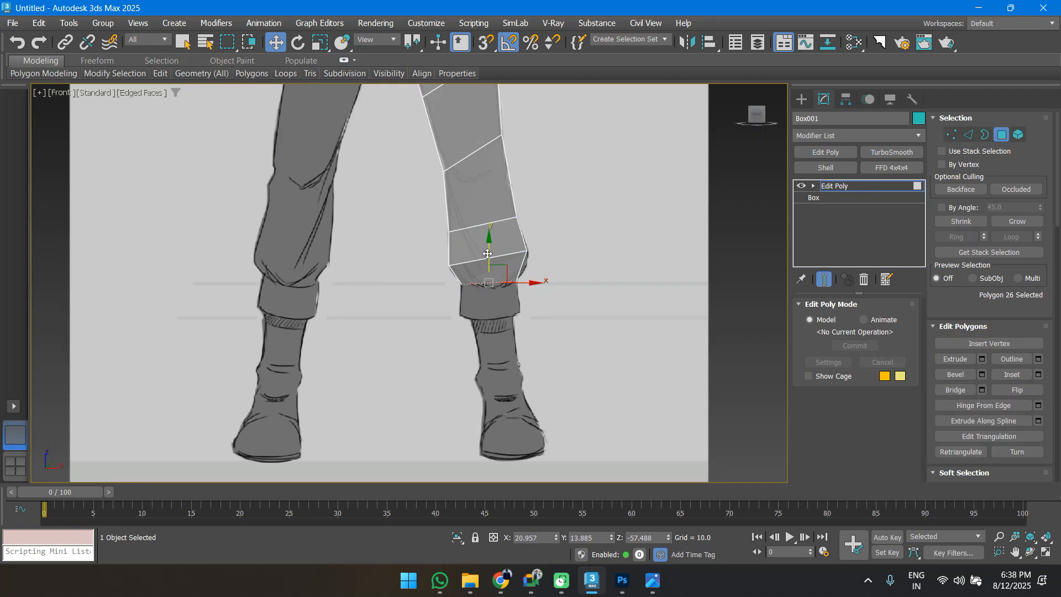
pyautogui.keyDown('shift'); pyautogui.moveTo(487, 253); pyautogui.dragTo(491, 323); pyautogui.keyUp('shift')
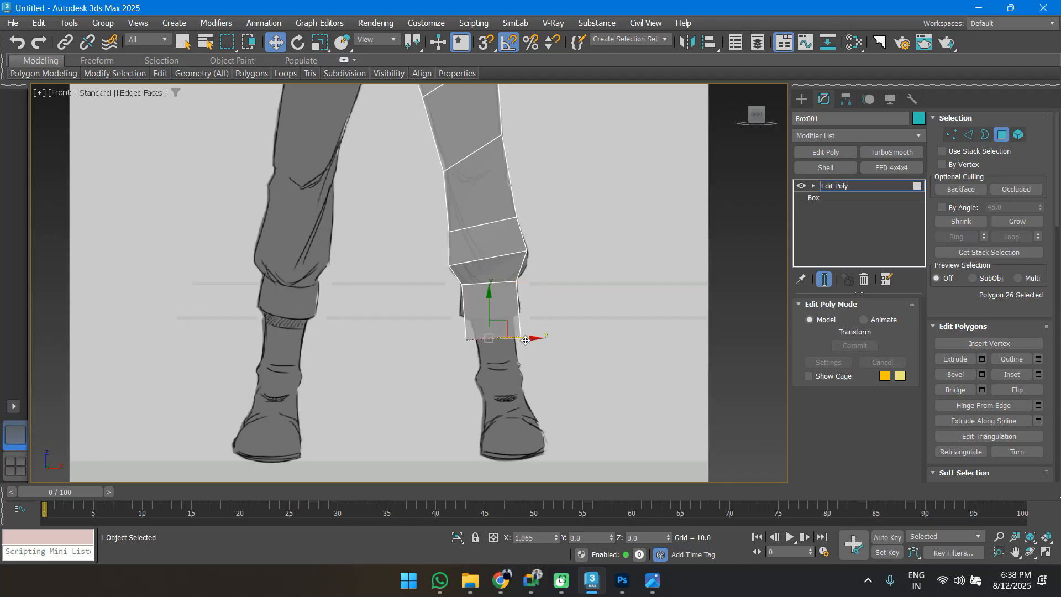
pyautogui.keyDown('shift'); pyautogui.moveTo(527, 340); pyautogui.dragTo(514, 348); pyautogui.keyUp('shift')
pyautogui.keyDown('shift'); pyautogui.moveTo(491, 309); pyautogui.dragTo(491, 375); pyautogui.keyUp('shift')
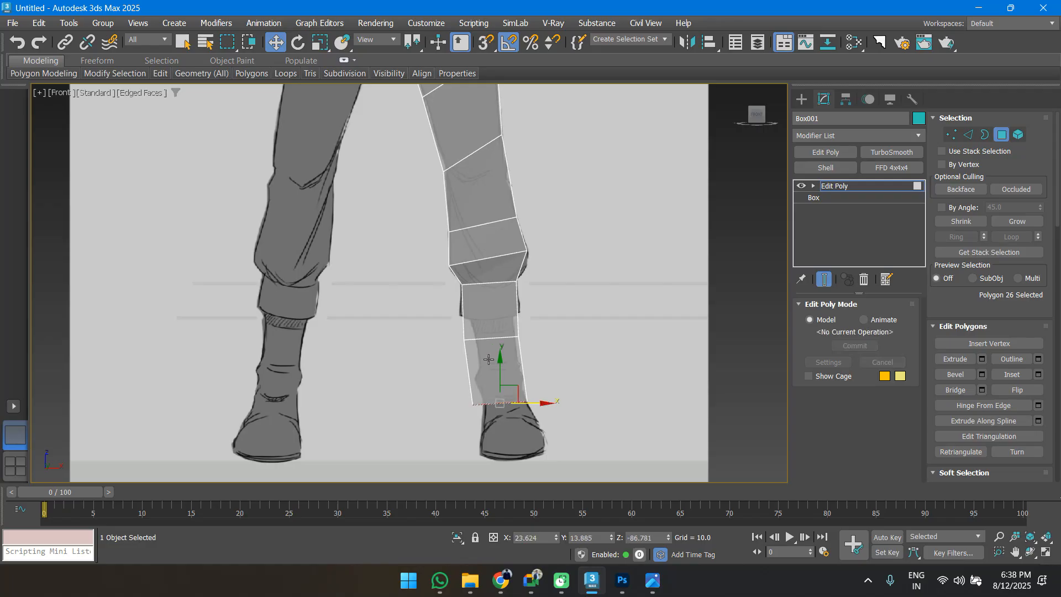
pyautogui.scroll(-4, 498, 354)
pyautogui.moveTo(429, 262); pyautogui.dragTo(423, 309, button='middle')
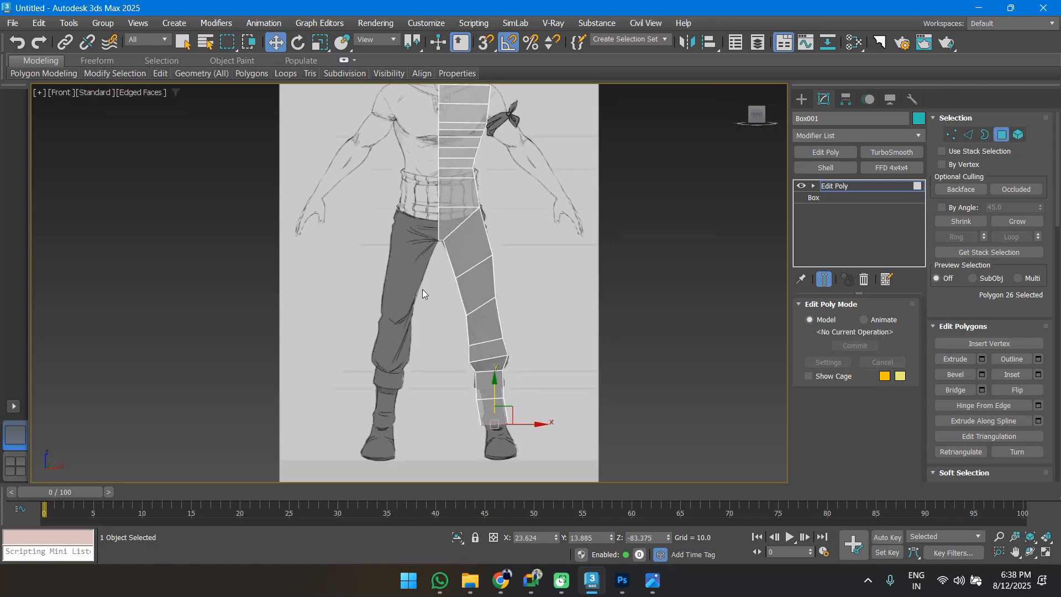
# In the side view, shift the lowest ankle loop about 0.6 along Y to line up with the top of the boot.
pyautogui.keyDown('alt'); pyautogui.moveTo(513, 301); pyautogui.dragTo(550, 199, button='middle'); pyautogui.keyUp('alt')
pyautogui.press('l')
pyautogui.scroll(-4, 528, 215)
pyautogui.scroll(2, 499, 271)
pyautogui.moveTo(505, 242); pyautogui.dragTo(506, 283, button='middle')
pyautogui.press('1')
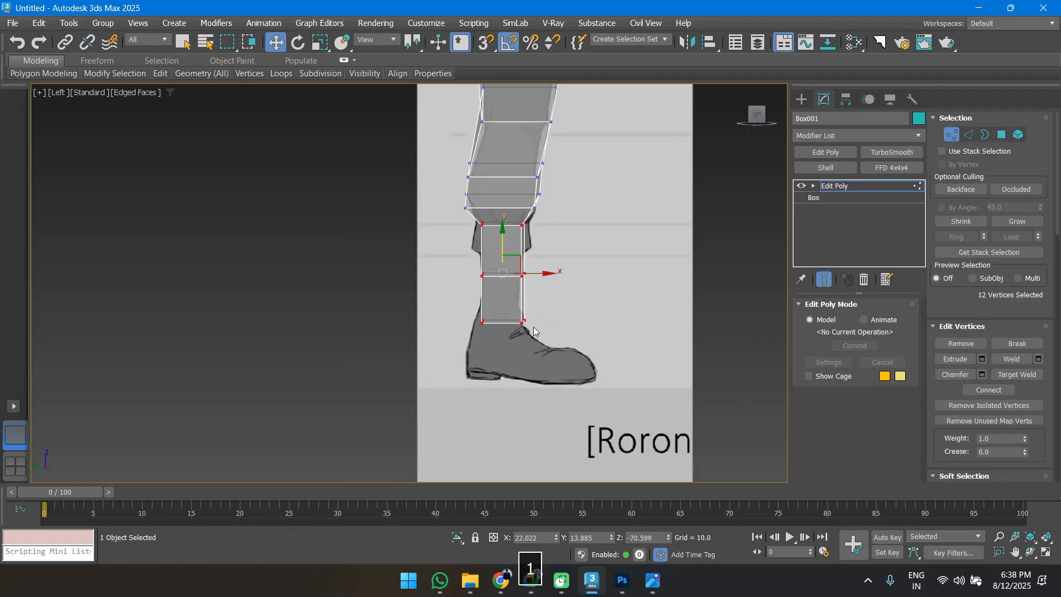
pyautogui.moveTo(540, 335); pyautogui.dragTo(531, 322)
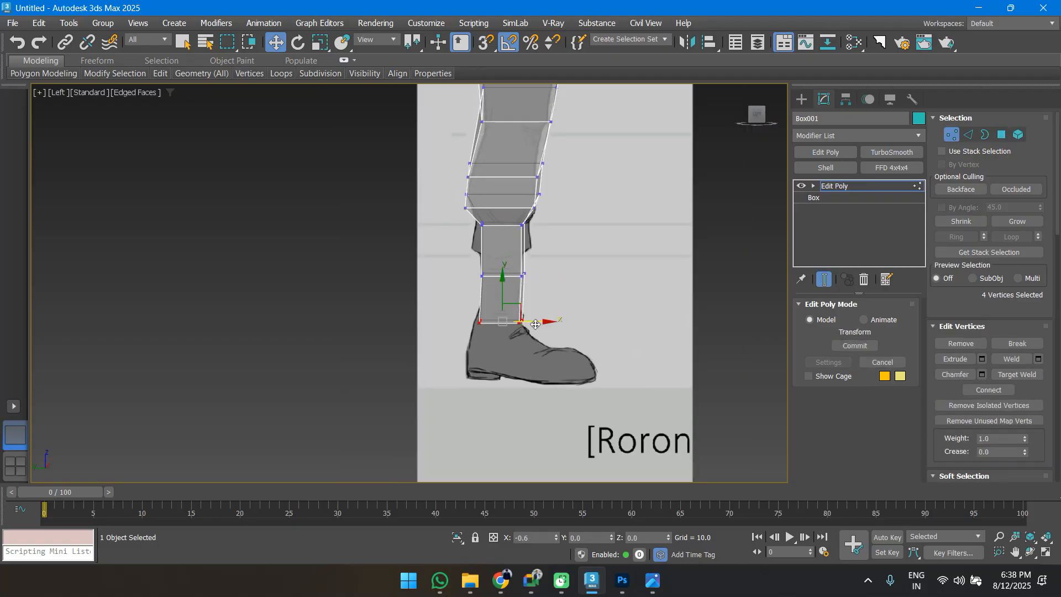
# Delete the leftover polygon on the torso's inner centre-line side at about Z 14.3.
pyautogui.keyDown('alt'); pyautogui.moveTo(526, 276); pyautogui.dragTo(474, 261, button='middle'); pyautogui.keyUp('alt')
pyautogui.press('p')
pyautogui.scroll(-4, 460, 268)
pyautogui.scroll(5, 496, 298)
pyautogui.press('5')
pyautogui.click(491, 279)
pyautogui.press('4')
pyautogui.click(486, 252)
pyautogui.scroll(6, 470, 265)
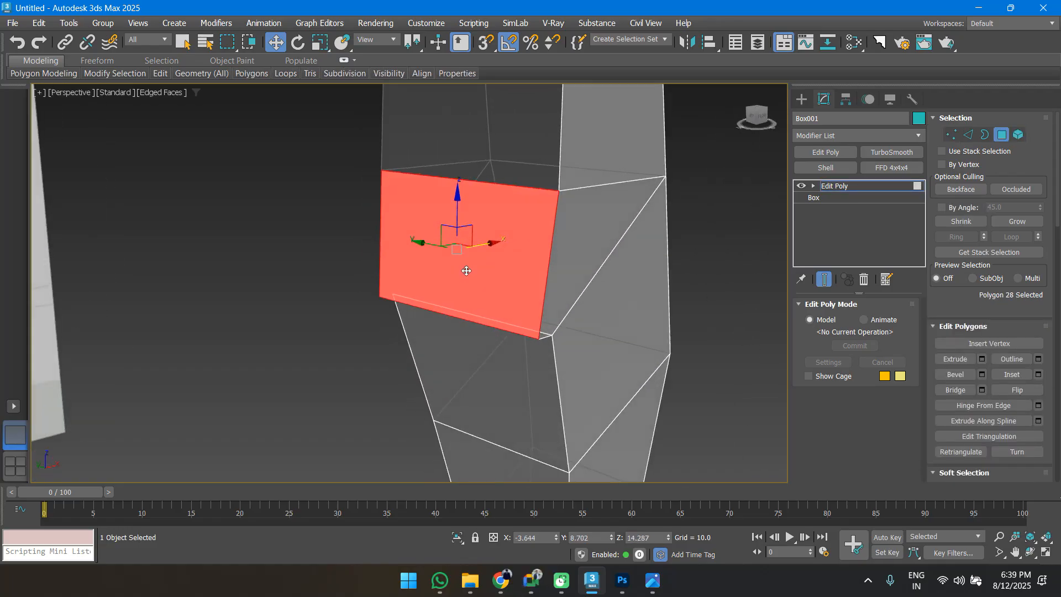
pyautogui.press('Delete')
# Delete the polygon capping the top of the torso.
pyautogui.scroll(-4, 474, 268)
pyautogui.keyDown('alt'); pyautogui.moveTo(474, 268); pyautogui.dragTo(417, 324, button='middle'); pyautogui.keyUp('alt')
pyautogui.scroll(-3, 544, 256)
pyautogui.press('1')
pyautogui.keyDown('alt'); pyautogui.moveTo(479, 170); pyautogui.dragTo(504, 185, button='middle'); pyautogui.keyUp('alt')
pyautogui.press('4')
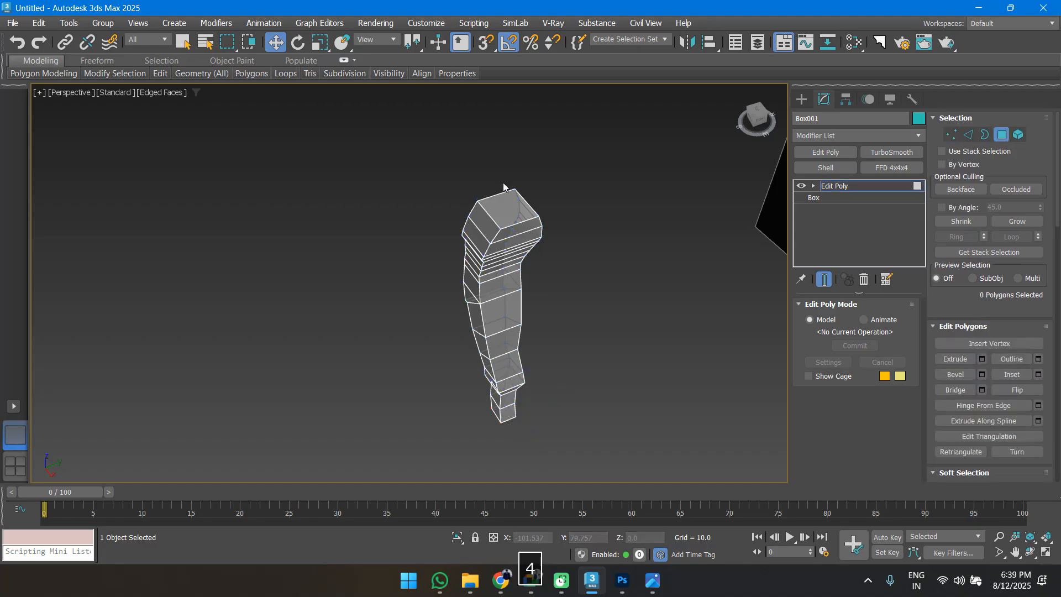
pyautogui.click(507, 200)
pyautogui.press('Delete')
pyautogui.keyDown('alt'); pyautogui.moveTo(514, 220); pyautogui.dragTo(574, 232, button='middle'); pyautogui.keyUp('alt')
# Leave sub-object editing and copy the whole half body along X to about X -194.6.
pyautogui.press('1')
pyautogui.scroll(-2, 521, 294)
pyautogui.keyDown('alt'); pyautogui.moveTo(521, 294); pyautogui.dragTo(544, 327, button='middle'); pyautogui.keyUp('alt')
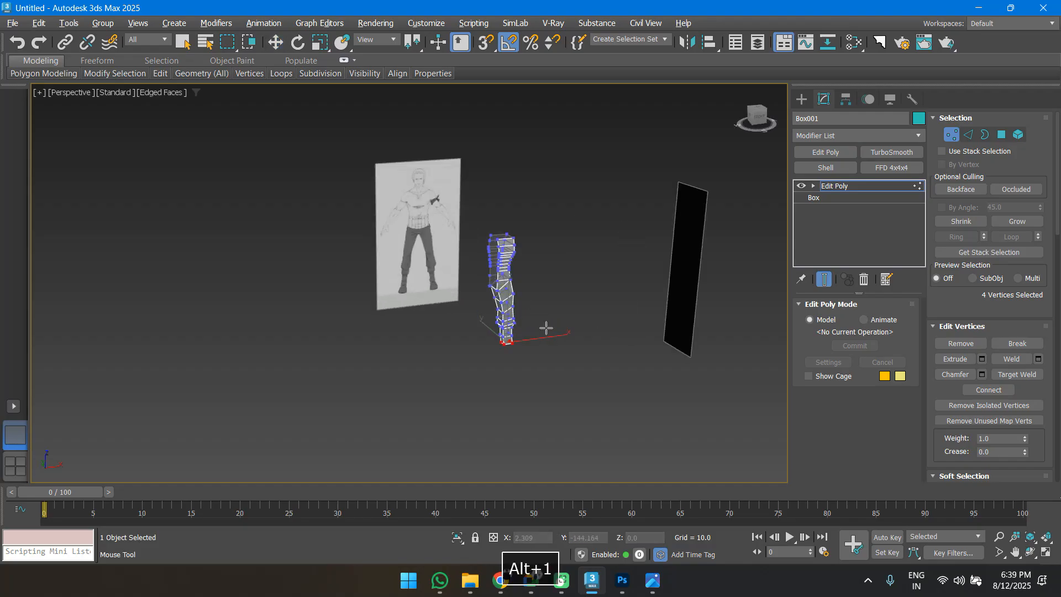
pyautogui.press('w')
pyautogui.press('1')
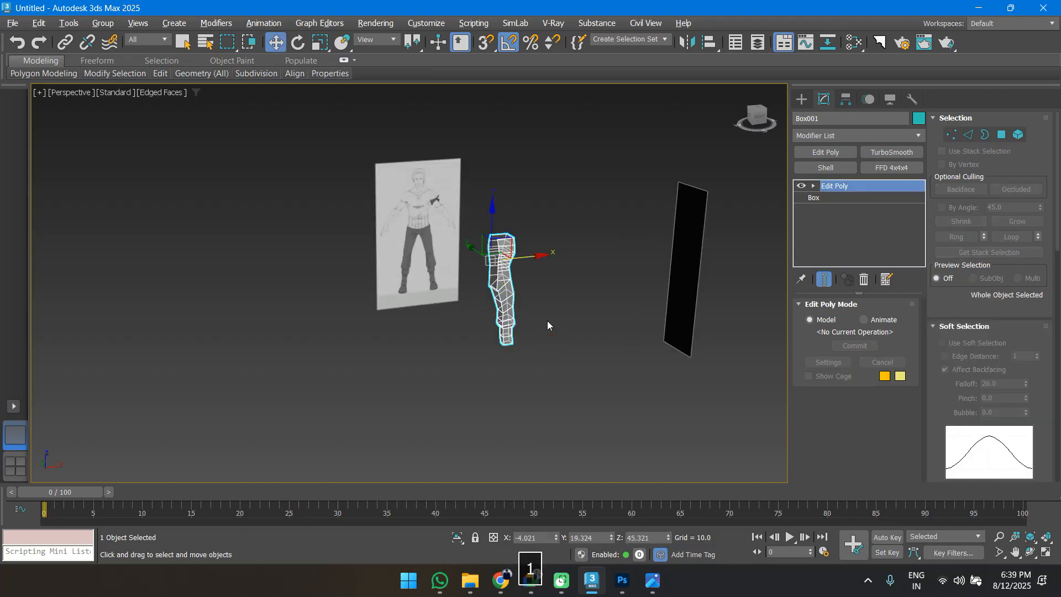
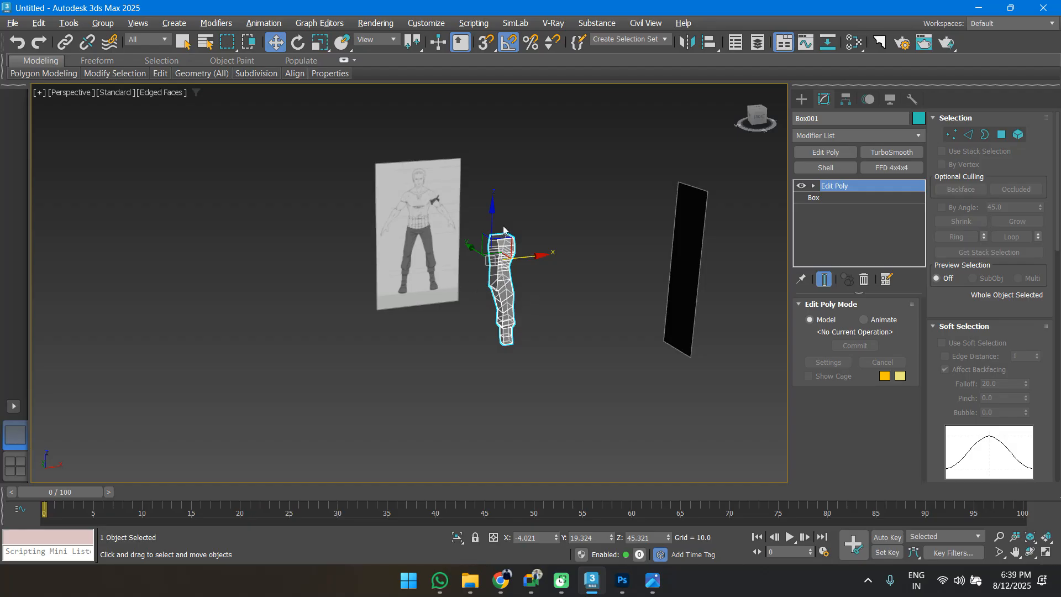
pyautogui.scroll(5, 497, 265)
pyautogui.keyDown('shift'); pyautogui.moveTo(479, 272); pyautogui.dragTo(133, 306); pyautogui.keyUp('shift')
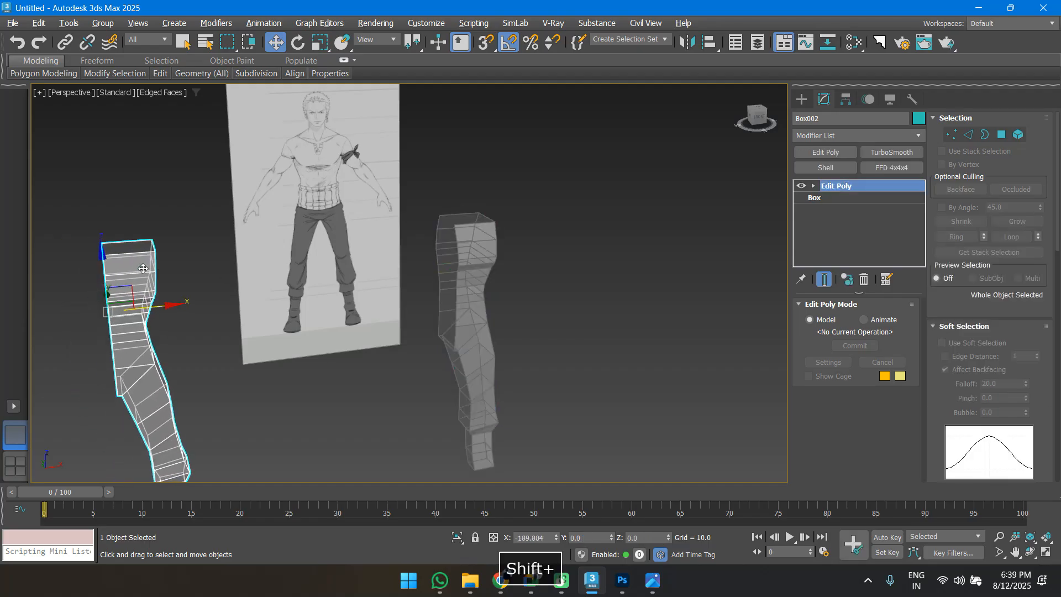
pyautogui.click(532, 346)
# Move the copied body back to about Y 297.7 and turn off its see-through display.
pyautogui.scroll(-4, 308, 345)
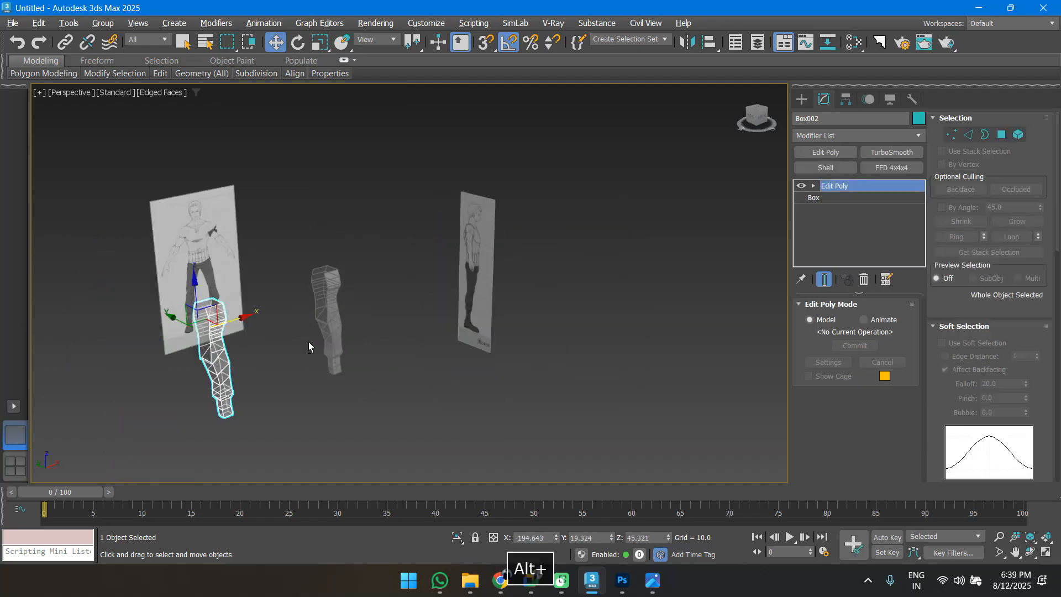
pyautogui.moveTo(308, 345)
pyautogui.keyDown('alt'); pyautogui.mouseDown(button='middle')
pyautogui.moveTo(363, 326)
pyautogui.moveTo(310, 334)
pyautogui.moveTo(372, 310)
pyautogui.mouseUp(button='middle'); pyautogui.keyUp('alt')
pyautogui.moveTo(367, 311); pyautogui.dragTo(264, 217)
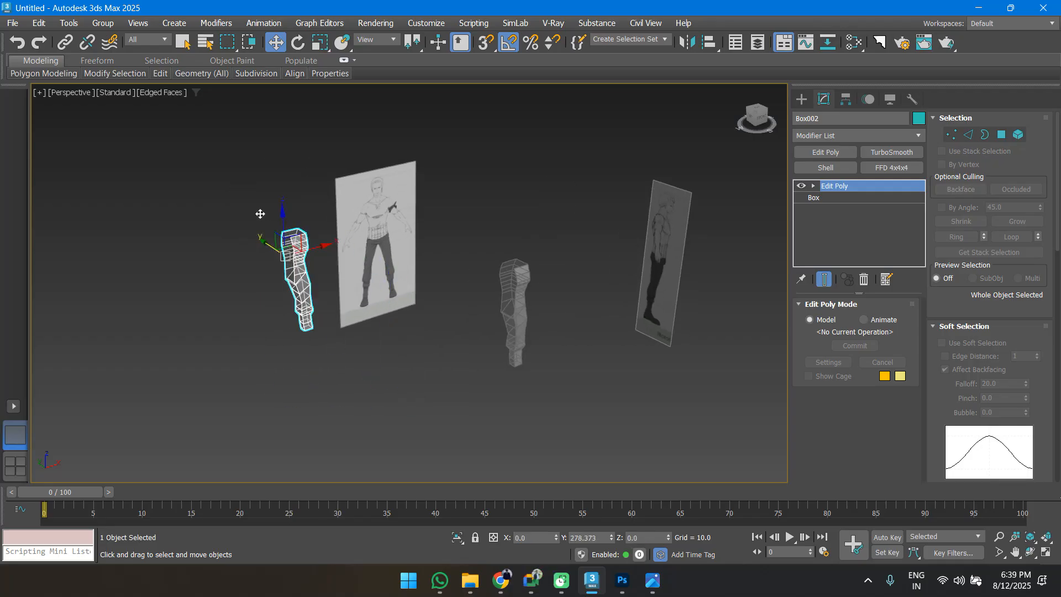
pyautogui.keyDown('alt'); pyautogui.moveTo(264, 217); pyautogui.dragTo(298, 271, button='middle'); pyautogui.keyUp('alt')
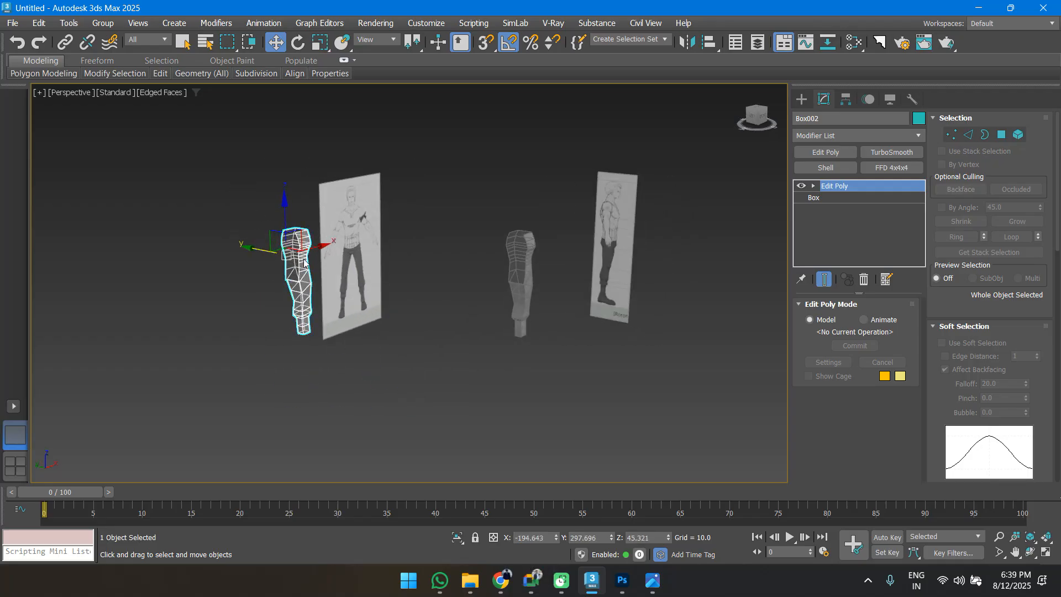
pyautogui.scroll(4, 307, 264)
pyautogui.hotkey('alt', 'x')
pyautogui.keyDown('alt'); pyautogui.moveTo(360, 284); pyautogui.dragTo(386, 300, button='middle'); pyautogui.keyUp('alt')
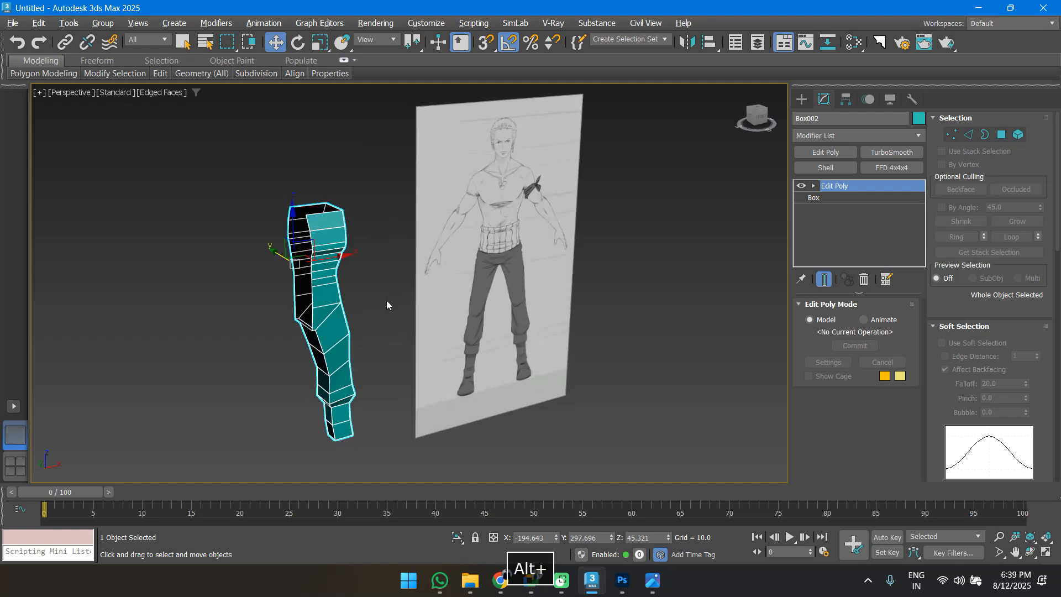
# Apply a TurboSmooth modifier to the copied body.
pyautogui.click(834, 135)
pyautogui.write('tur')
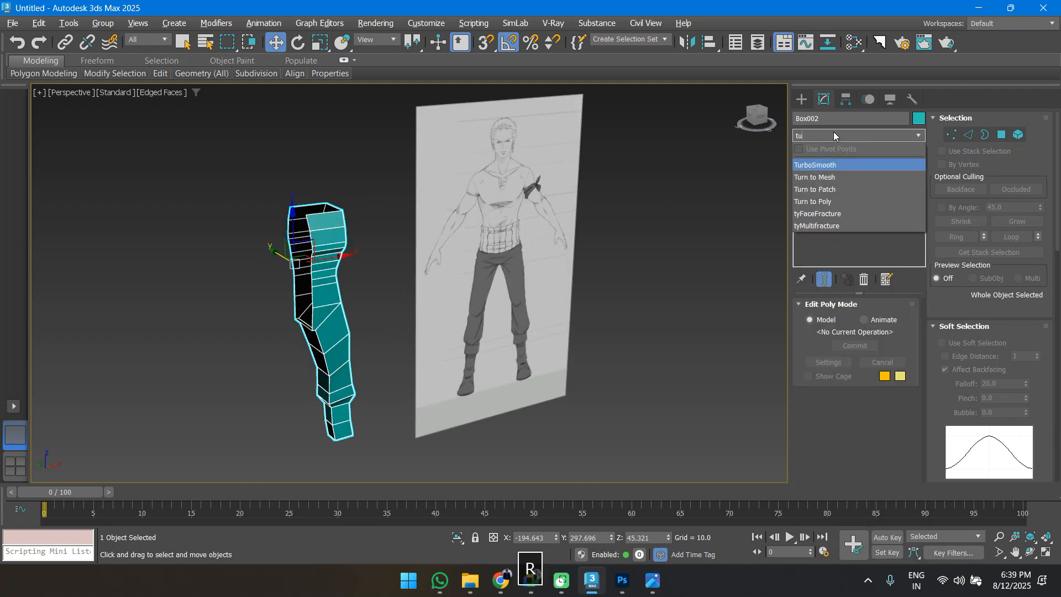
pyautogui.press('Return')
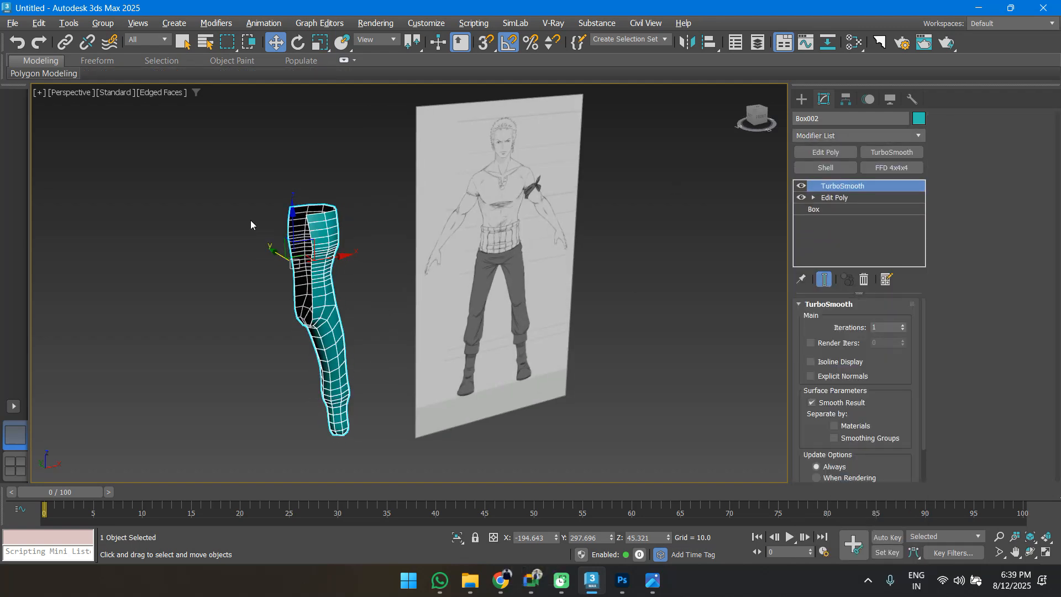
# Examine the smoothed copy's shape from several angles with the edge display turned off.
pyautogui.click(389, 218)
pyautogui.moveTo(388, 219)
pyautogui.keyDown('alt'); pyautogui.mouseDown(button='middle')
pyautogui.moveTo(363, 221)
pyautogui.moveTo(372, 215)
pyautogui.mouseUp(button='middle'); pyautogui.keyUp('alt')
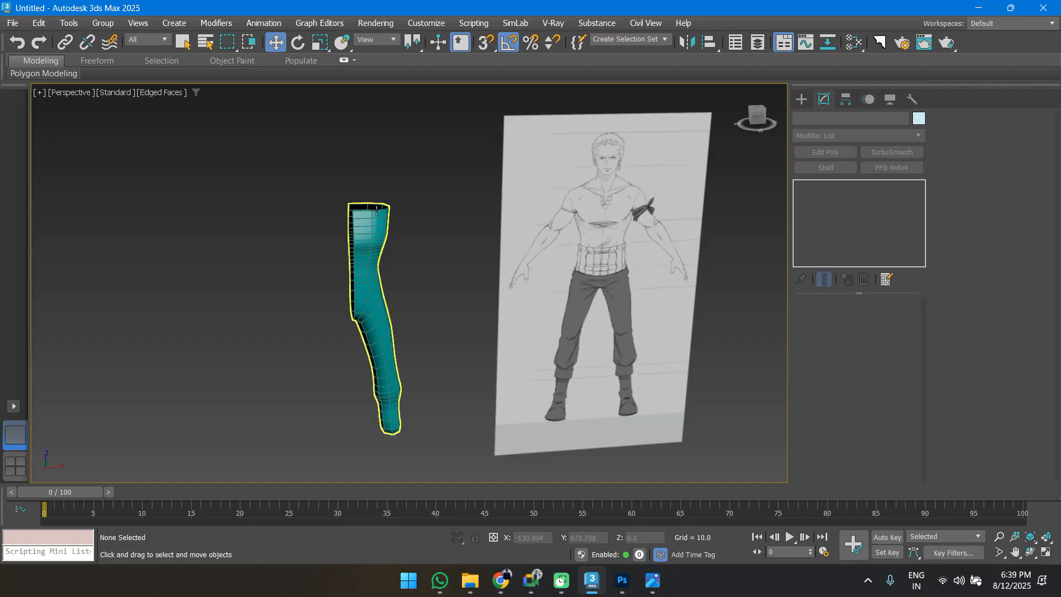
pyautogui.press('F4')
pyautogui.scroll(4, 388, 261)
pyautogui.click(335, 238)
pyautogui.scroll(-4, 337, 240)
pyautogui.keyDown('alt'); pyautogui.moveTo(336, 241); pyautogui.dragTo(370, 278, button='middle'); pyautogui.keyUp('alt')
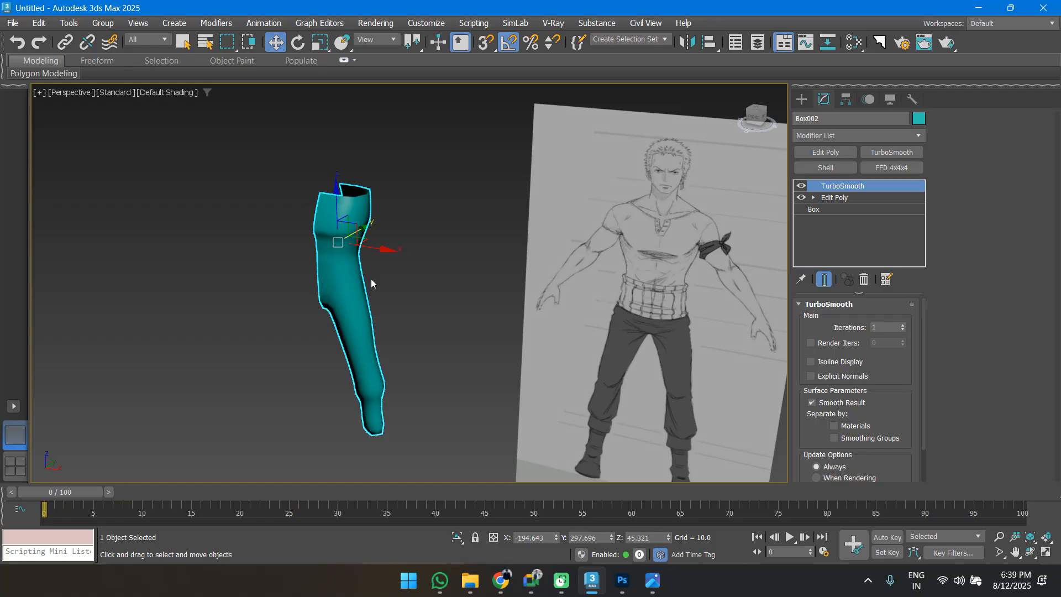
pyautogui.scroll(-5, 371, 279)
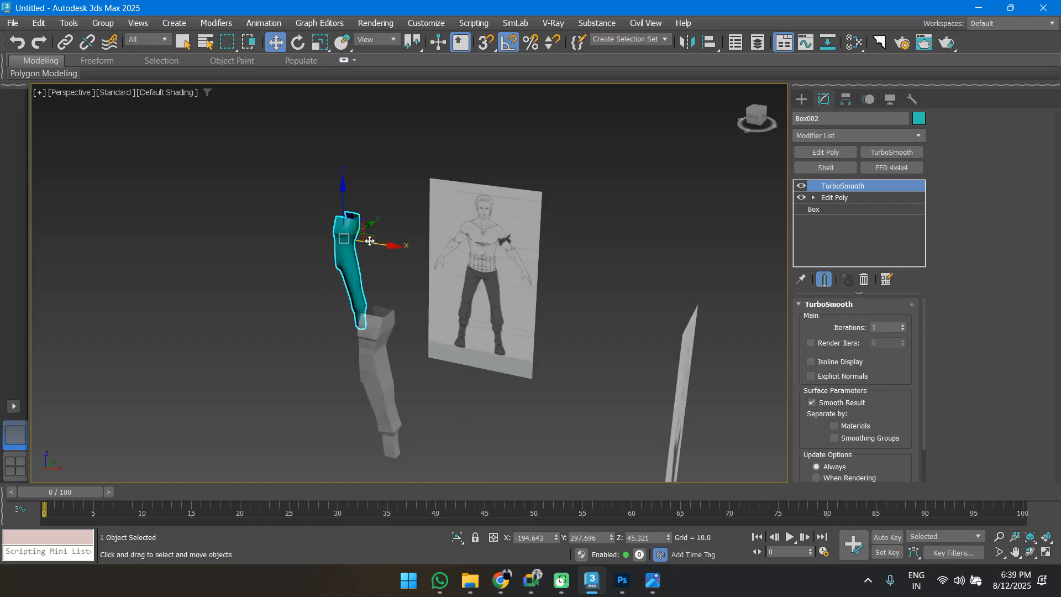
# Select the original low-poly body, turn edged faces back on and show it in the side view.
pyautogui.click(358, 262)
pyautogui.scroll(5, 360, 261)
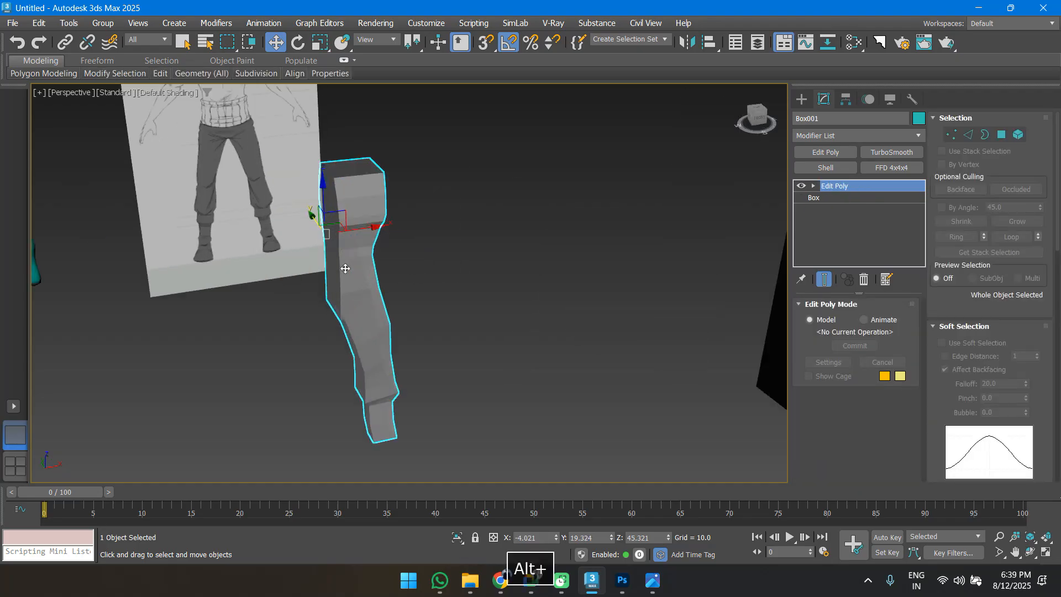
pyautogui.press('F4')
pyautogui.keyDown('alt'); pyautogui.moveTo(443, 244); pyautogui.dragTo(492, 251, button='middle'); pyautogui.keyUp('alt')
pyautogui.press('l')
pyautogui.scroll(-4, 473, 255)
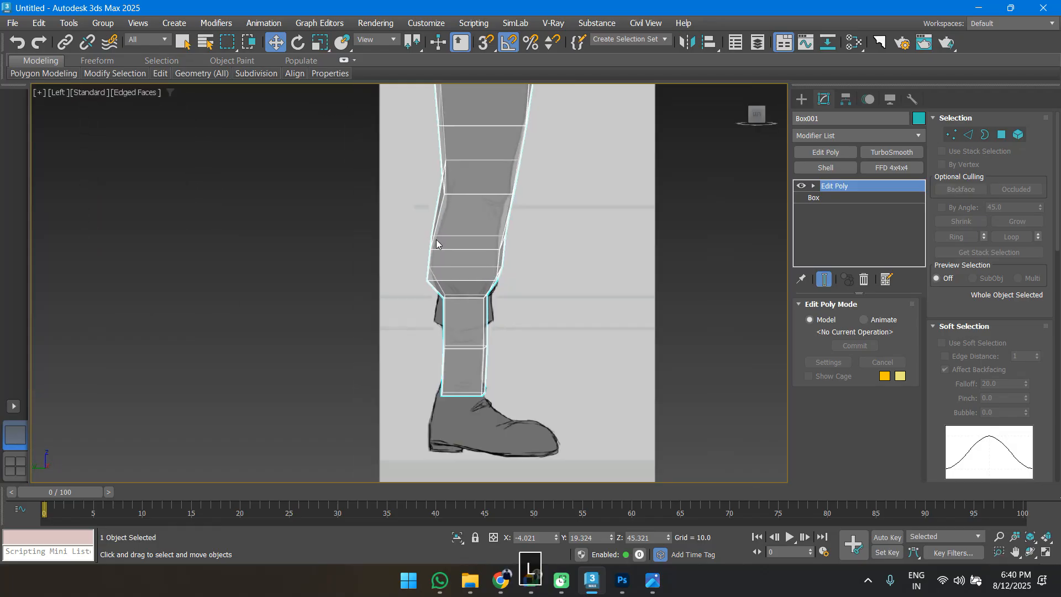
# Connect the edge ring running down the body's outer side and up the inner leg with one segment.
pyautogui.press('2')
pyautogui.keyDown('alt'); pyautogui.moveTo(580, 233); pyautogui.dragTo(627, 233, button='middle'); pyautogui.keyUp('alt')
pyautogui.moveTo(575, 282); pyautogui.dragTo(542, 331, button='middle')
pyautogui.press('p')
pyautogui.hotkey('alt', 'r')
pyautogui.keyDown('alt'); pyautogui.moveTo(456, 196); pyautogui.dragTo(470, 278, button='middle'); pyautogui.keyUp('alt')
pyautogui.keyDown('alt'); pyautogui.moveTo(555, 262); pyautogui.dragTo(422, 409, button='middle'); pyautogui.keyUp('alt')
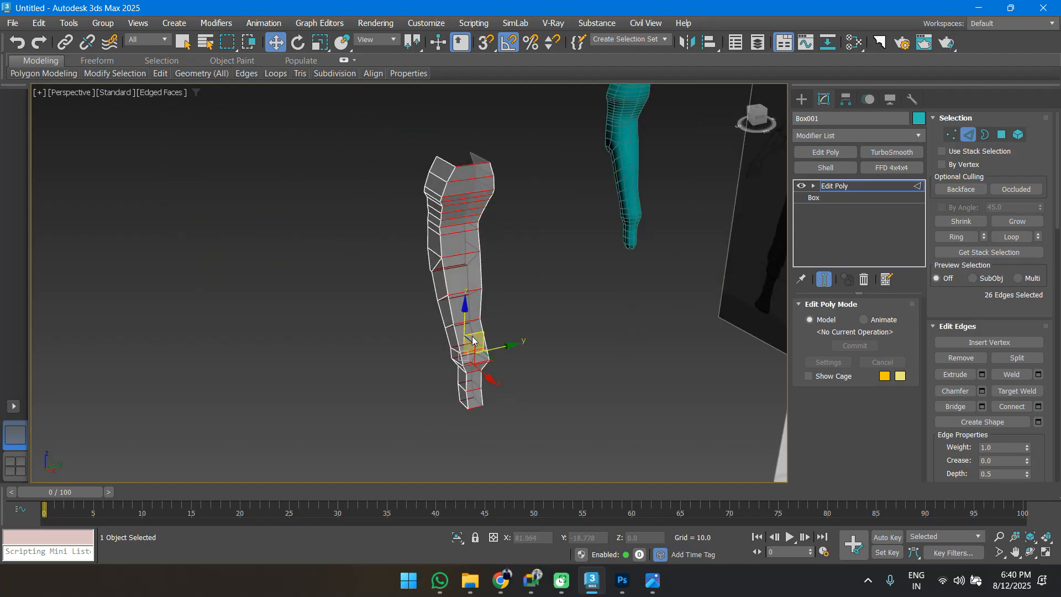
pyautogui.rightClick(468, 333)
pyautogui.click(349, 381)
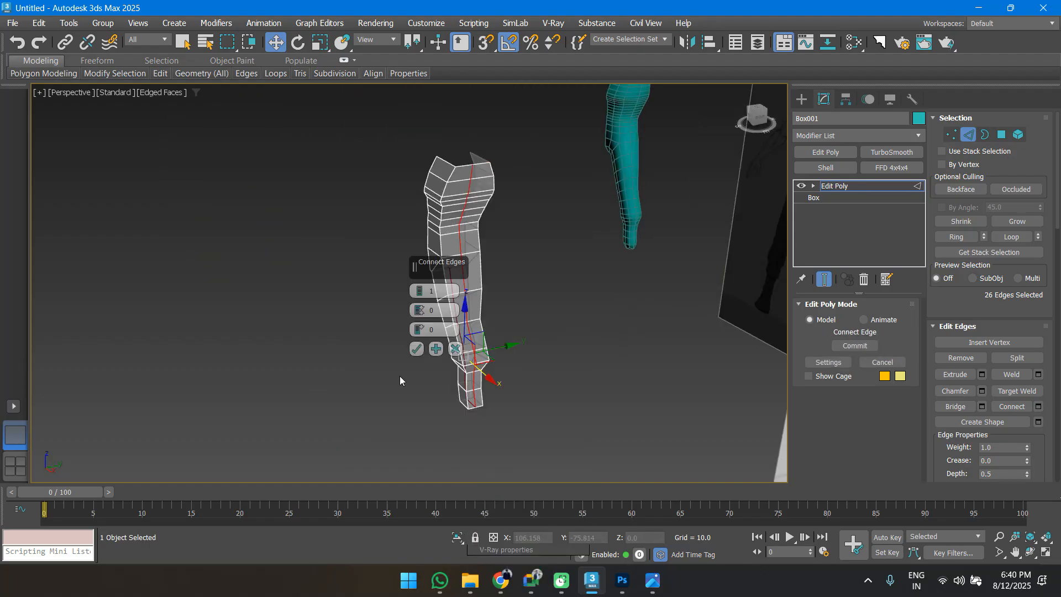
pyautogui.click(415, 349)
# Connect the edge ring running down the leg's front, under the ankle and up its back to add a lengthwise loop.
pyautogui.keyDown('alt'); pyautogui.moveTo(411, 367); pyautogui.dragTo(490, 382, button='middle'); pyautogui.keyUp('alt')
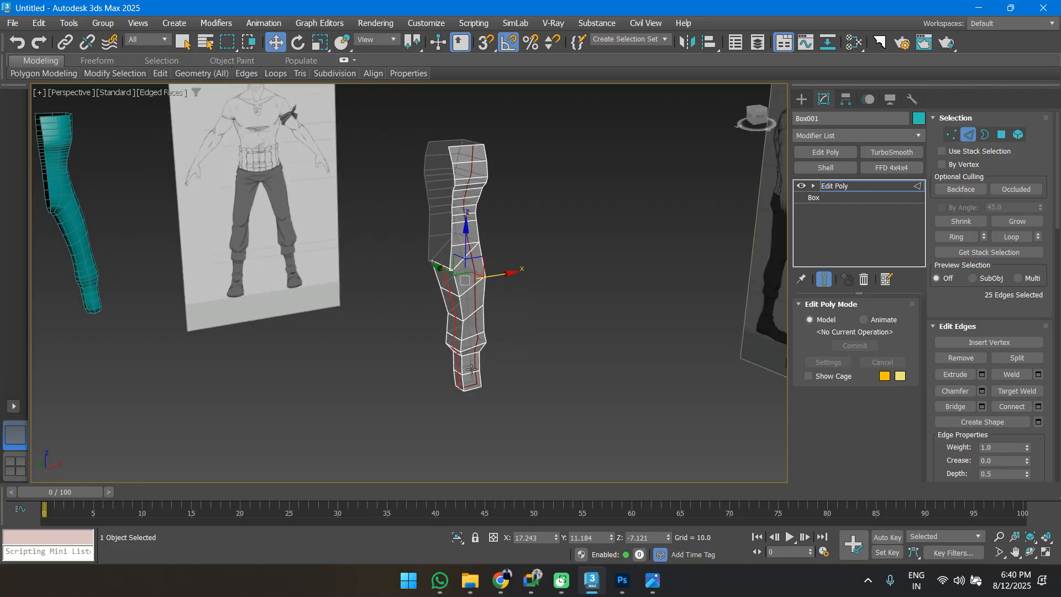
pyautogui.scroll(4, 471, 369)
pyautogui.click(487, 335)
pyautogui.scroll(-2, 456, 339)
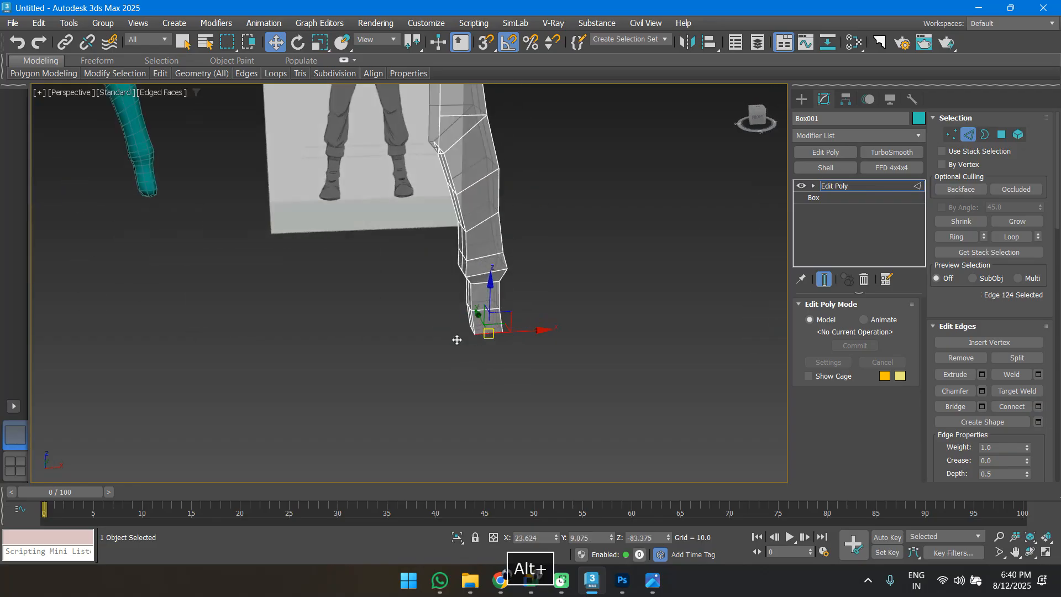
pyautogui.keyDown('alt'); pyautogui.moveTo(457, 340); pyautogui.dragTo(384, 333, button='middle'); pyautogui.keyUp('alt')
pyautogui.hotkey('alt', 'r')
pyautogui.moveTo(475, 310)
pyautogui.keyDown('alt'); pyautogui.mouseDown(button='middle')
pyautogui.moveTo(434, 308)
pyautogui.moveTo(488, 307)
pyautogui.mouseUp(button='middle'); pyautogui.keyUp('alt')
pyautogui.rightClick(485, 303)
pyautogui.click(366, 352)
pyautogui.click(417, 349)
# In the side view, lower the two middle vertices at the crotch to about Z 1.9.
pyautogui.keyDown('alt'); pyautogui.moveTo(453, 391); pyautogui.dragTo(613, 375, button='middle'); pyautogui.keyUp('alt')
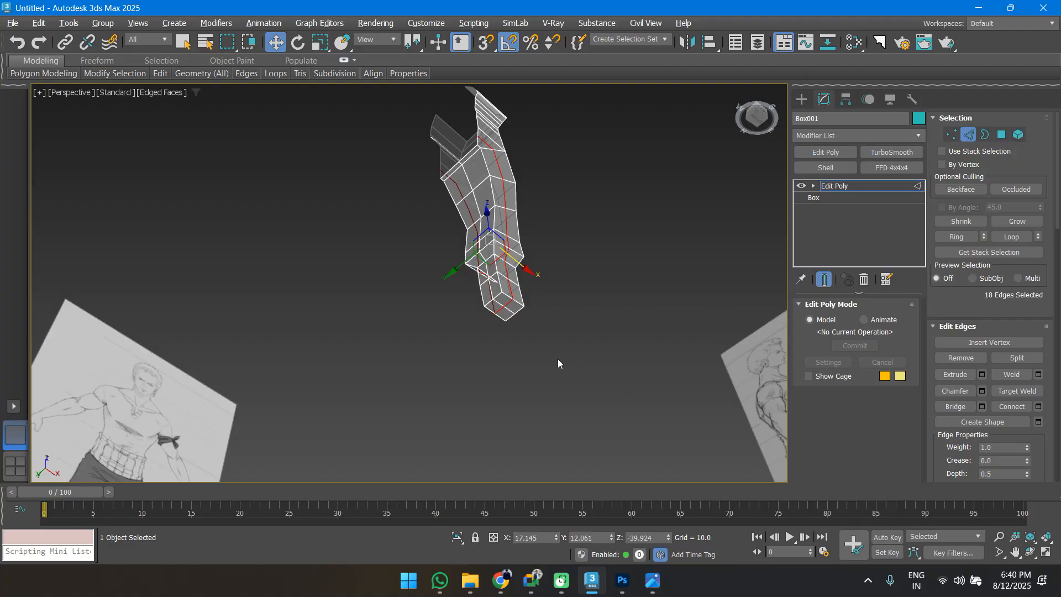
pyautogui.keyDown('alt'); pyautogui.moveTo(517, 269); pyautogui.dragTo(520, 298, button='middle'); pyautogui.keyUp('alt')
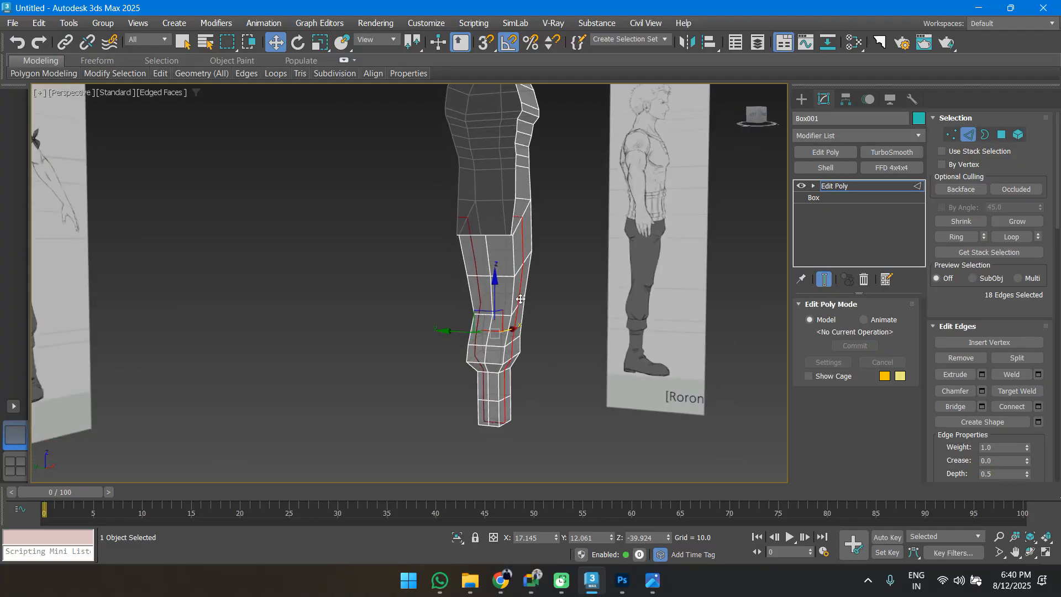
pyautogui.press('l')
pyautogui.scroll(-5, 504, 256)
pyautogui.scroll(5, 497, 257)
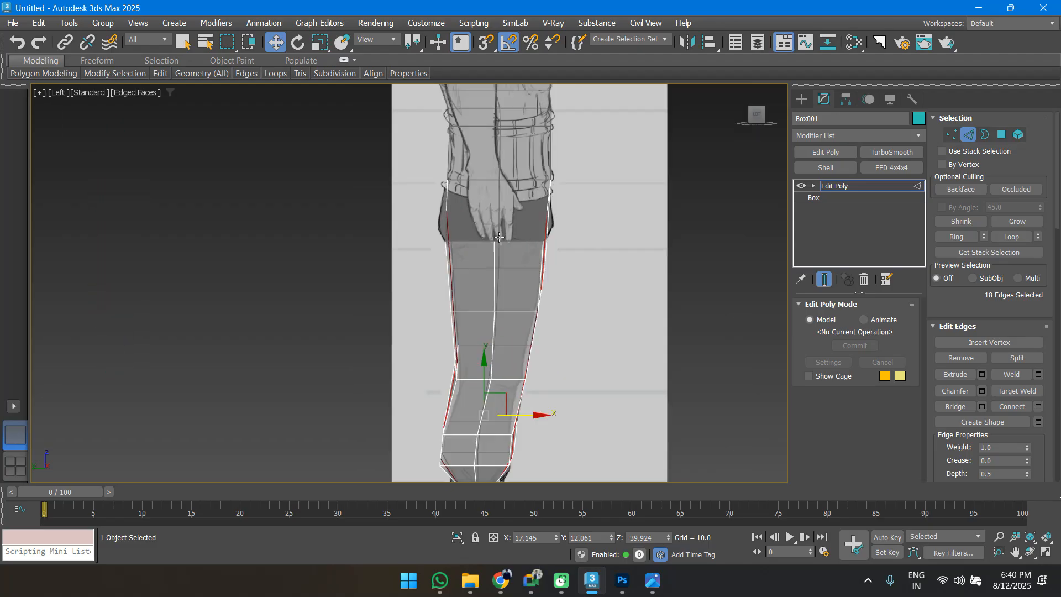
pyautogui.press('1')
pyautogui.moveTo(482, 223); pyautogui.dragTo(503, 246)
pyautogui.keyDown('alt'); pyautogui.moveTo(504, 247); pyautogui.dragTo(471, 274, button='middle'); pyautogui.keyUp('alt')
pyautogui.press('l')
pyautogui.scroll(4, 474, 334)
pyautogui.scroll(2, 501, 250)
pyautogui.moveTo(502, 232); pyautogui.dragTo(503, 261)
pyautogui.moveTo(521, 329); pyautogui.dragTo(518, 259, button='middle')
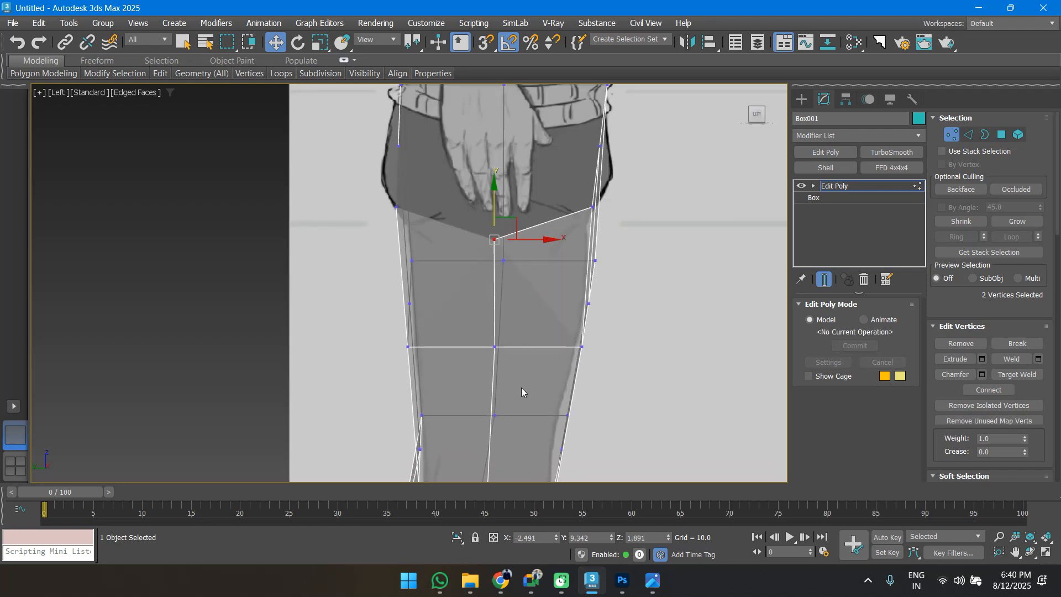
# Scale the four corner vertices of the bottom ankle loop inward uniformly to about 85% to round it.
pyautogui.scroll(-3, 500, 335)
pyautogui.keyDown('alt'); pyautogui.moveTo(513, 324); pyautogui.dragTo(532, 290, button='middle'); pyautogui.keyUp('alt')
pyautogui.keyDown('alt'); pyautogui.moveTo(571, 223); pyautogui.dragTo(548, 358, button='middle'); pyautogui.keyUp('alt')
pyautogui.click(546, 379)
pyautogui.keyDown('ctrl'); pyautogui.click(571, 370); pyautogui.keyUp('ctrl')
pyautogui.keyDown('alt'); pyautogui.moveTo(533, 380); pyautogui.dragTo(577, 395, button='middle'); pyautogui.keyUp('alt')
pyautogui.scroll(3, 550, 364)
pyautogui.keyDown('ctrl'); pyautogui.click(538, 355); pyautogui.keyUp('ctrl')
pyautogui.press('p')
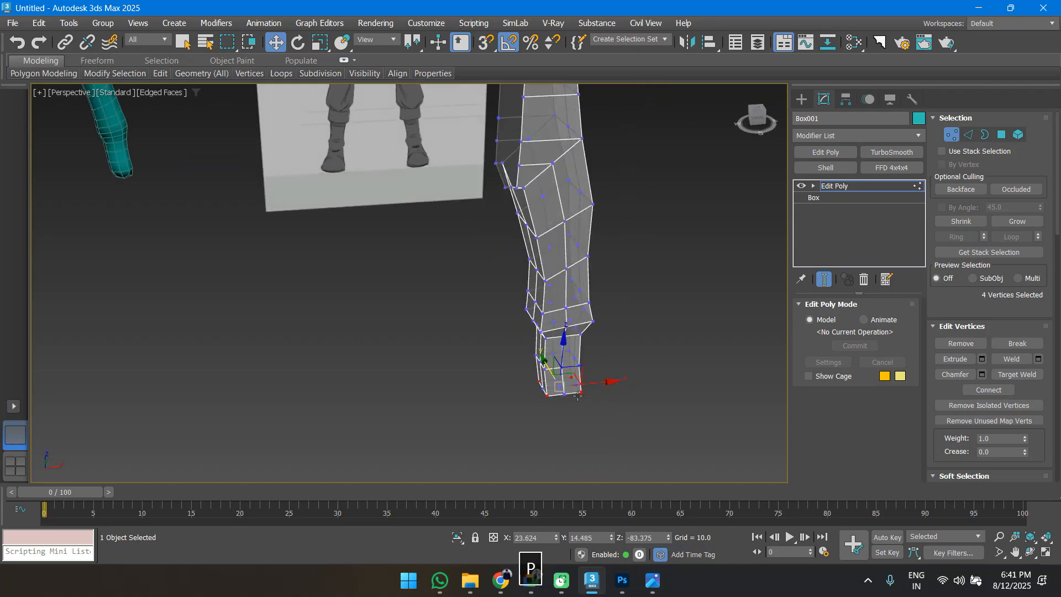
pyautogui.scroll(3, 578, 395)
pyautogui.press('r')
pyautogui.moveTo(554, 385); pyautogui.dragTo(555, 394)
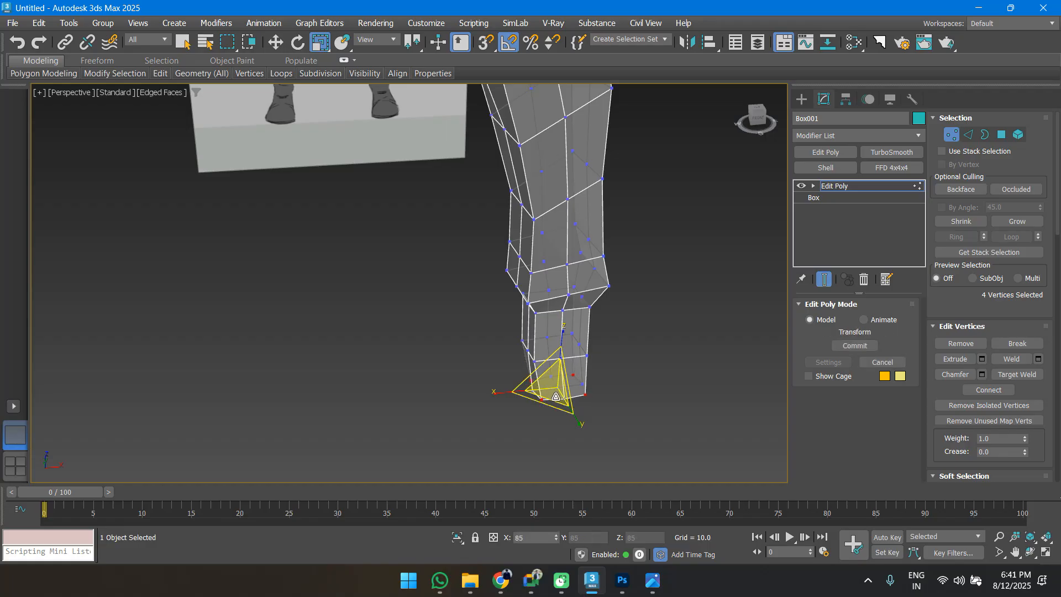
pyautogui.keyDown('alt'); pyautogui.moveTo(556, 401); pyautogui.dragTo(599, 379, button='middle'); pyautogui.keyUp('alt')
pyautogui.press('w')
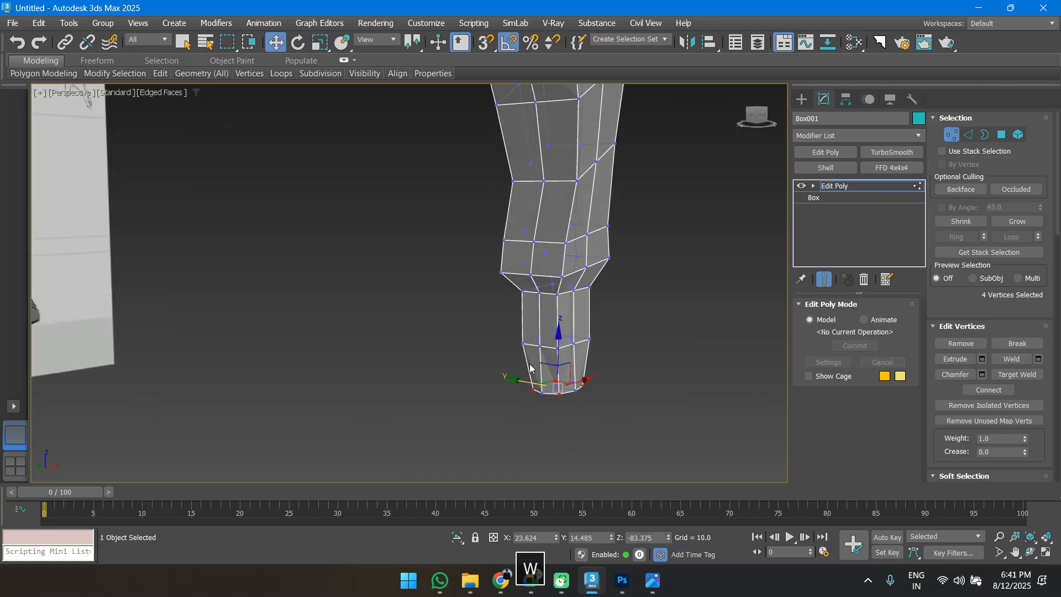
# Scale the four corner vertices of the mid-shin loop above the ankle inward to round it.
pyautogui.keyDown('ctrl'); pyautogui.click(592, 340); pyautogui.keyUp('ctrl')
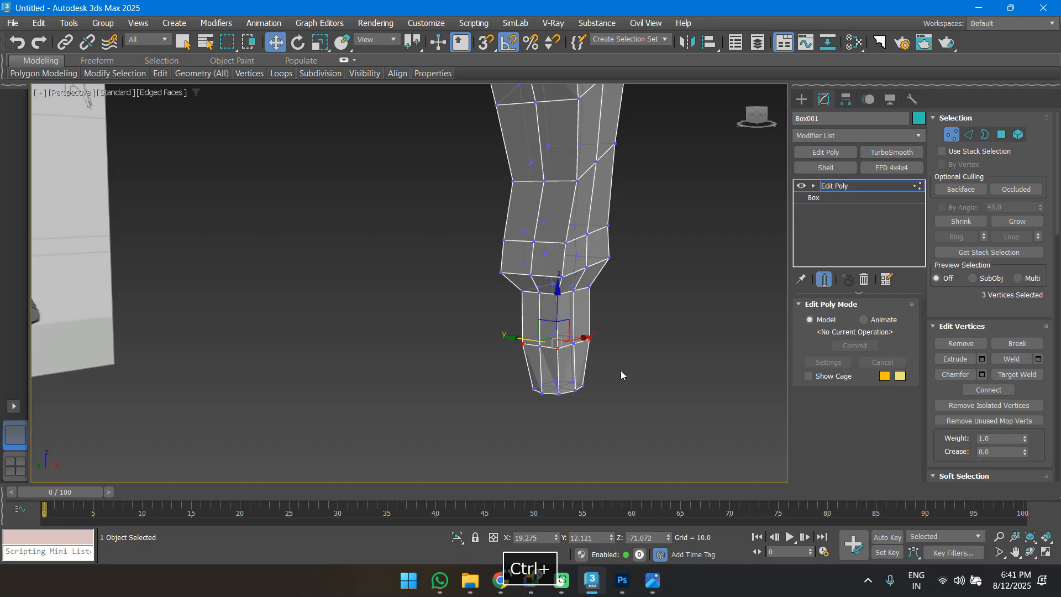
pyautogui.keyDown('alt'); pyautogui.moveTo(621, 371); pyautogui.dragTo(525, 383, button='middle'); pyautogui.keyUp('alt')
pyautogui.keyDown('ctrl'); pyautogui.click(592, 338); pyautogui.keyUp('ctrl')
pyautogui.press('r')
pyautogui.moveTo(568, 338); pyautogui.dragTo(570, 350)
pyautogui.moveTo(574, 361)
pyautogui.keyDown('alt'); pyautogui.mouseDown(button='middle')
pyautogui.moveTo(623, 362)
pyautogui.moveTo(575, 382)
pyautogui.mouseUp(button='middle'); pyautogui.keyUp('alt')
# Scale the four corner vertices of the loop where the shin meets the cuff inward to about 84%.
pyautogui.moveTo(534, 299); pyautogui.dragTo(539, 345, button='middle')
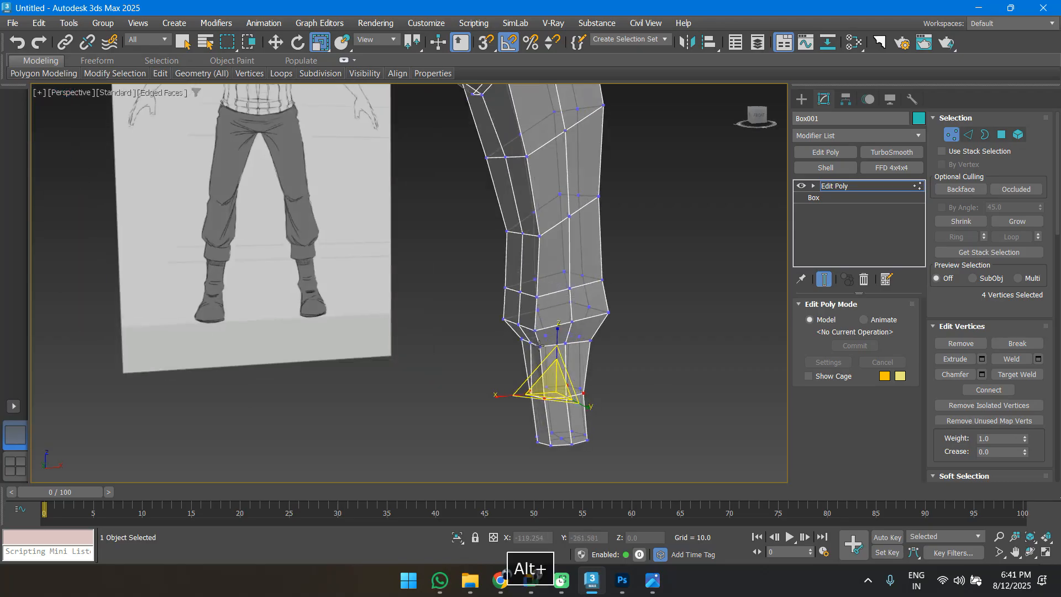
pyautogui.click(539, 345)
pyautogui.press('w')
pyautogui.keyDown('ctrl'); pyautogui.click(590, 341); pyautogui.keyUp('ctrl')
pyautogui.keyDown('alt'); pyautogui.moveTo(594, 376); pyautogui.dragTo(616, 381, button='middle'); pyautogui.keyUp('alt')
pyautogui.keyDown('ctrl'); pyautogui.click(619, 346); pyautogui.keyUp('ctrl')
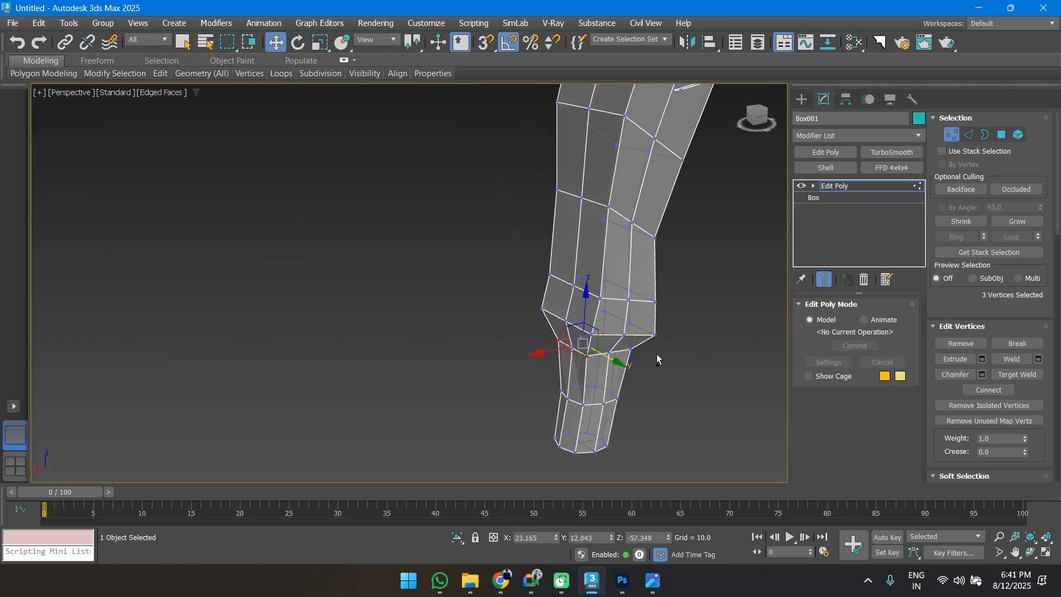
pyautogui.press('r')
pyautogui.moveTo(595, 344); pyautogui.dragTo(593, 350)
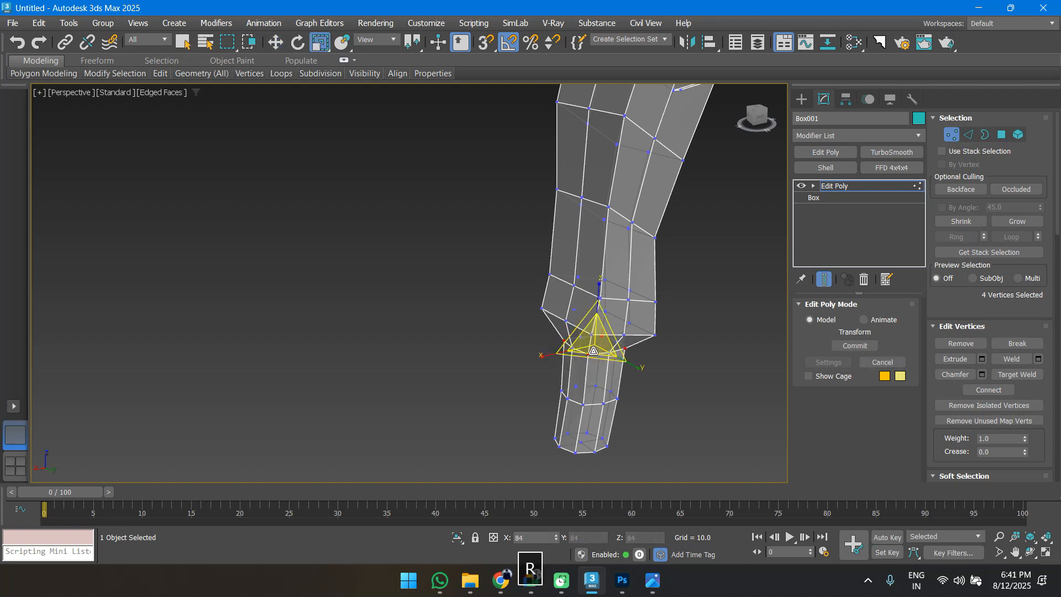
pyautogui.keyDown('alt'); pyautogui.moveTo(577, 376); pyautogui.dragTo(596, 344, button='middle'); pyautogui.keyUp('alt')
pyautogui.press('w')
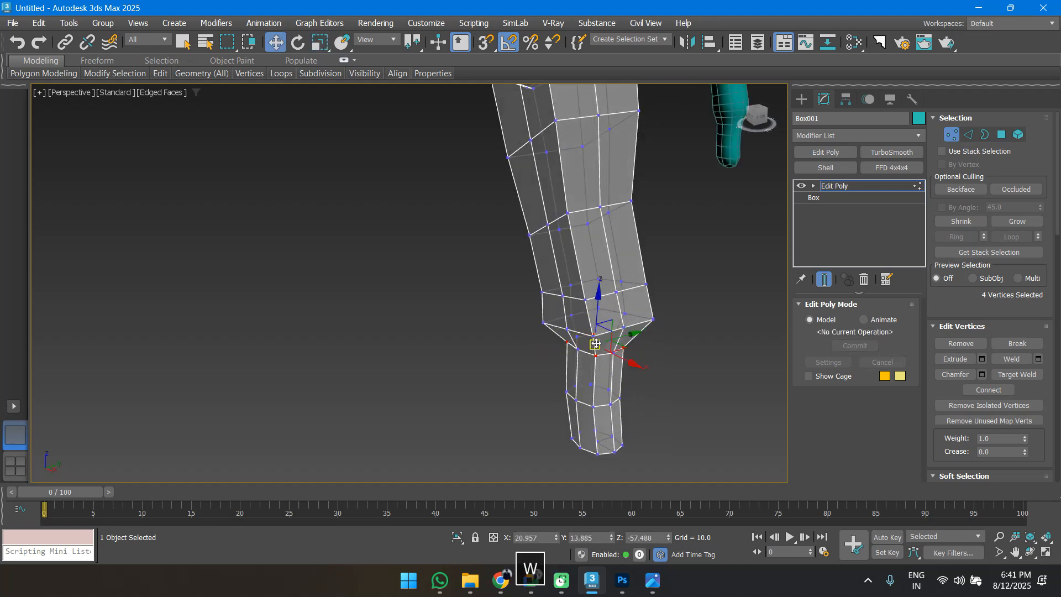
# Scale the four corner vertices of the flared trouser-hem loop just above the shin inward to round it.
pyautogui.keyDown('ctrl'); pyautogui.click(659, 320); pyautogui.keyUp('ctrl')
pyautogui.keyDown('alt'); pyautogui.moveTo(595, 336); pyautogui.dragTo(498, 352, button='middle'); pyautogui.keyUp('alt')
pyautogui.keyDown('ctrl'); pyautogui.click(667, 359); pyautogui.keyUp('ctrl')
pyautogui.press('r')
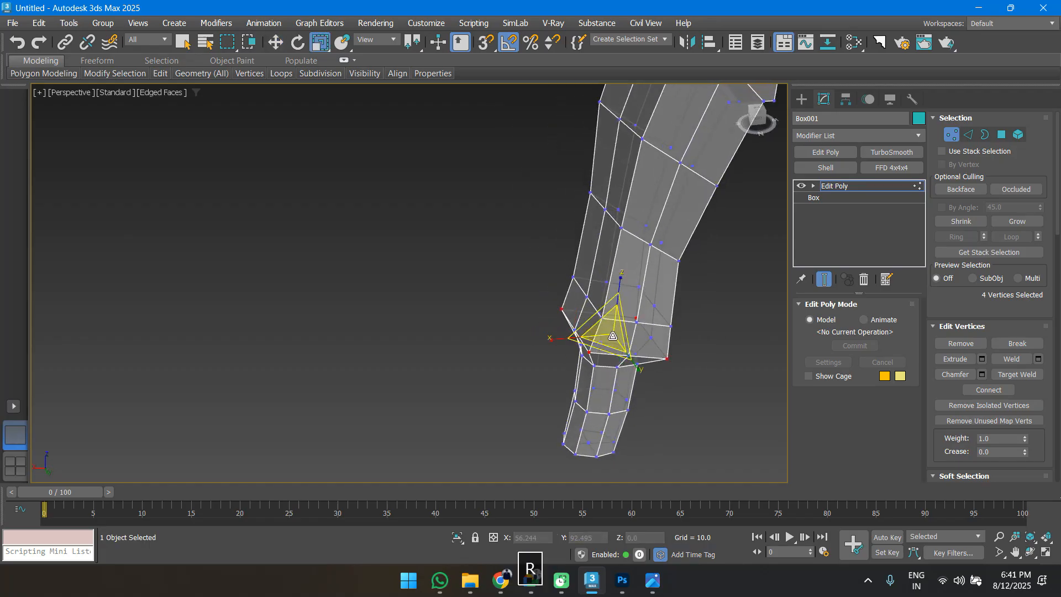
pyautogui.moveTo(615, 339)
pyautogui.keyDown('alt'); pyautogui.mouseDown(button='middle')
pyautogui.moveTo(674, 360)
pyautogui.moveTo(585, 366)
pyautogui.moveTo(605, 337)
pyautogui.mouseUp(button='middle'); pyautogui.keyUp('alt')
# In the side view, raise the bottom ankle loop to about Z -80 and shift it to about Y 14.9 to meet the shoe top.
pyautogui.press('l')
pyautogui.scroll(-2, 606, 343)
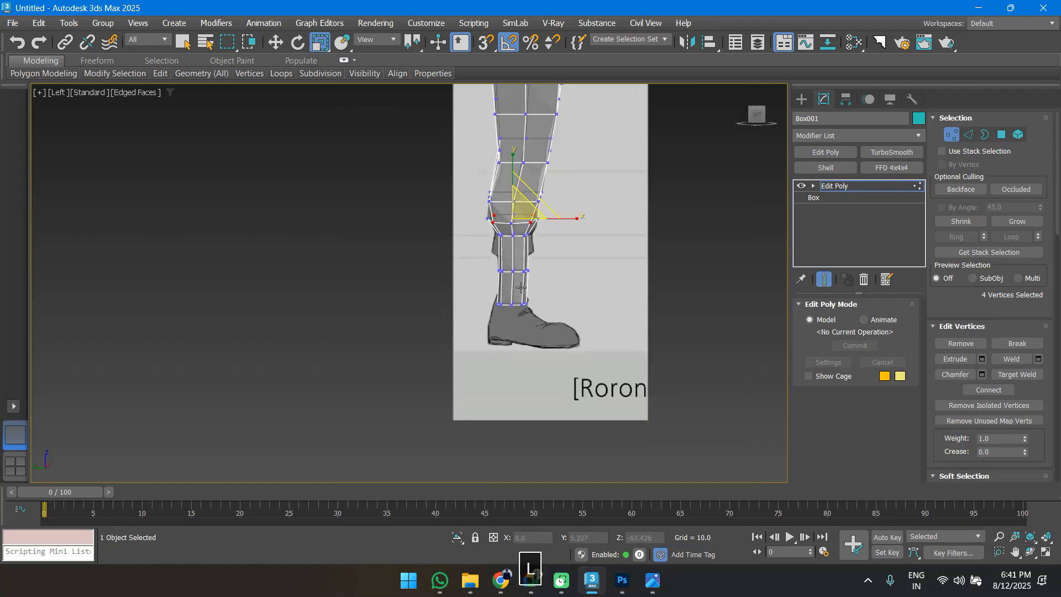
pyautogui.scroll(4, 517, 321)
pyautogui.moveTo(434, 303); pyautogui.dragTo(621, 354)
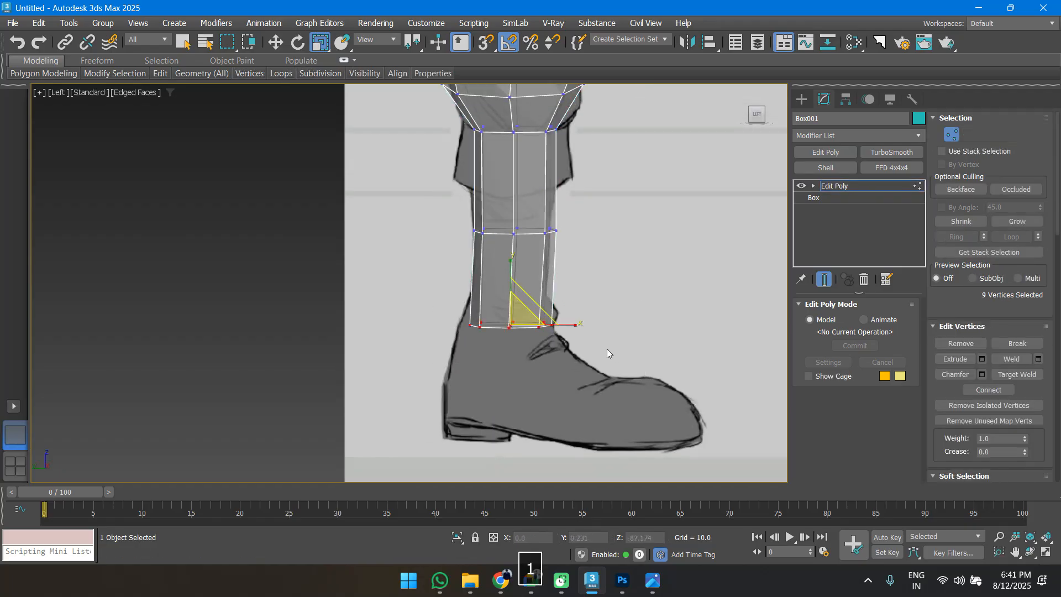
pyautogui.press('w')
pyautogui.moveTo(510, 282); pyautogui.dragTo(514, 257)
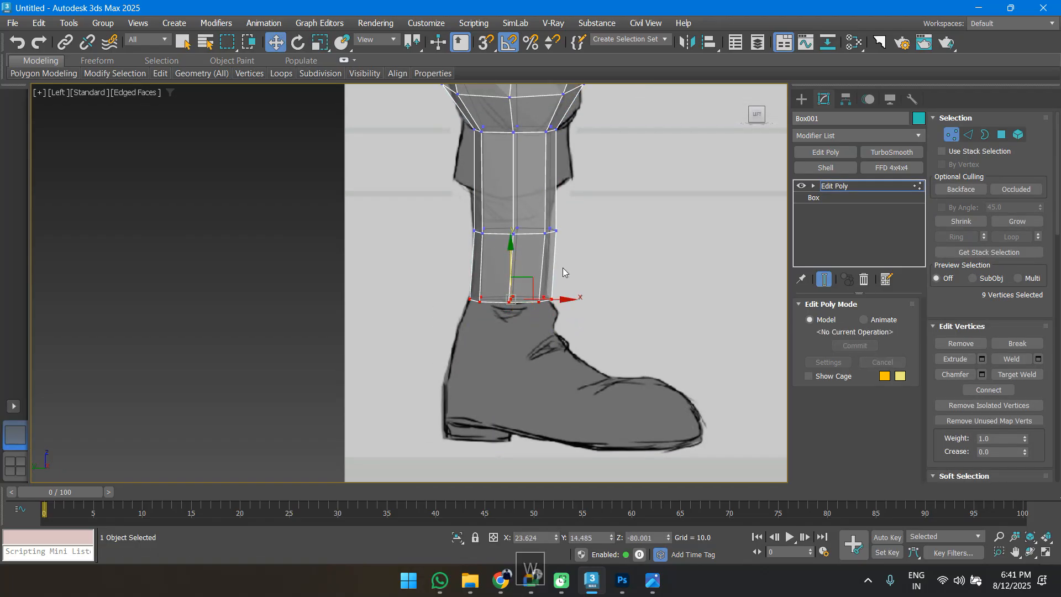
pyautogui.moveTo(562, 267); pyautogui.dragTo(549, 301, button='middle')
pyautogui.moveTo(508, 251); pyautogui.dragTo(540, 263)
pyautogui.press('r')
pyautogui.press('w')
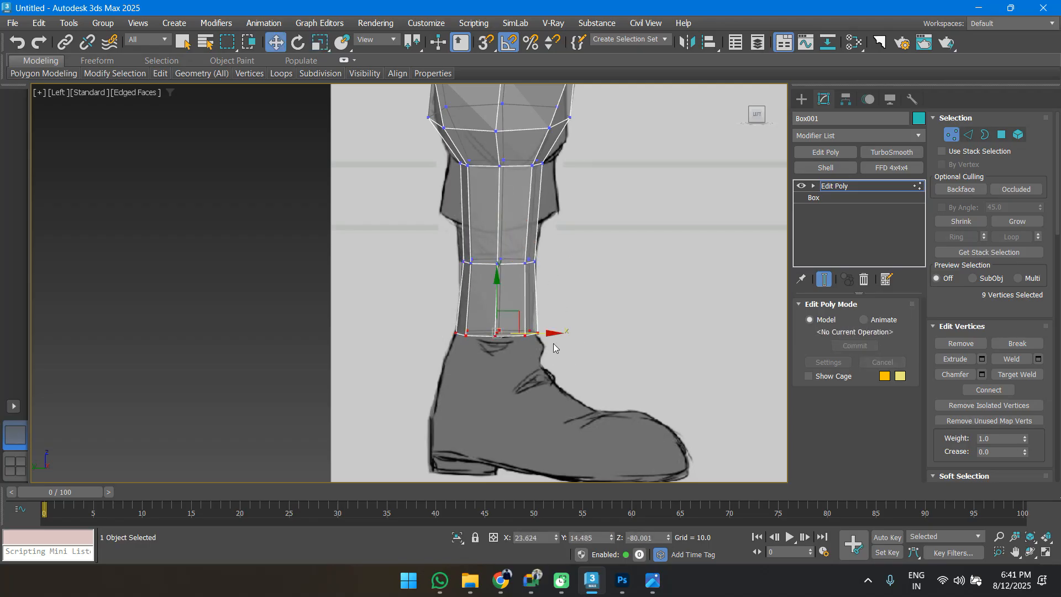
pyautogui.moveTo(549, 335); pyautogui.dragTo(545, 334)
# Shift the loop where the shin meets the cuff to about Y 13.7, and scale the flared hem loop above it slightly inward.
pyautogui.moveTo(484, 210); pyautogui.dragTo(480, 317, button='middle')
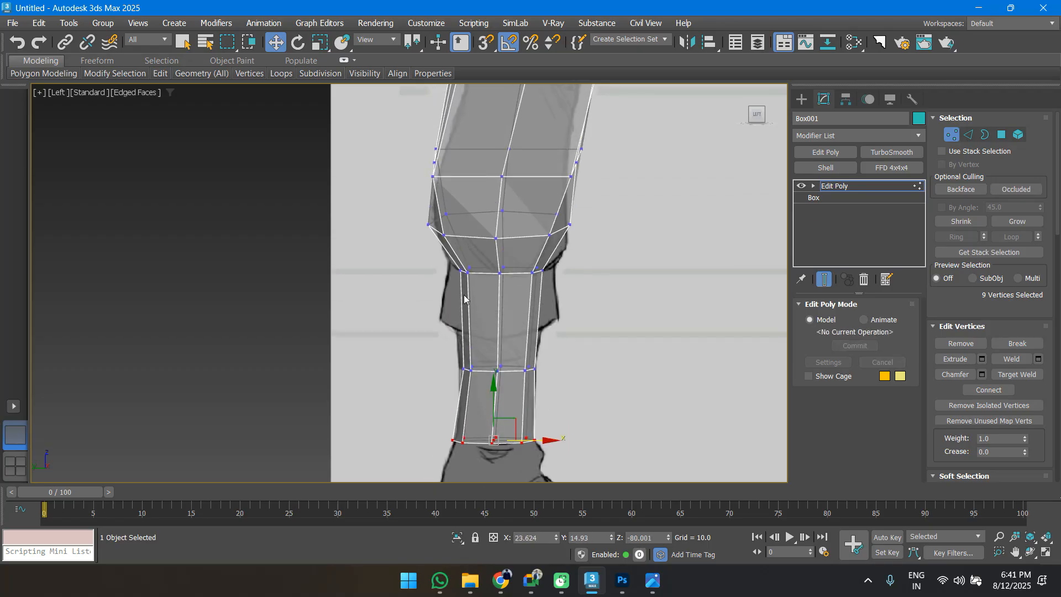
pyautogui.moveTo(538, 274); pyautogui.dragTo(540, 274)
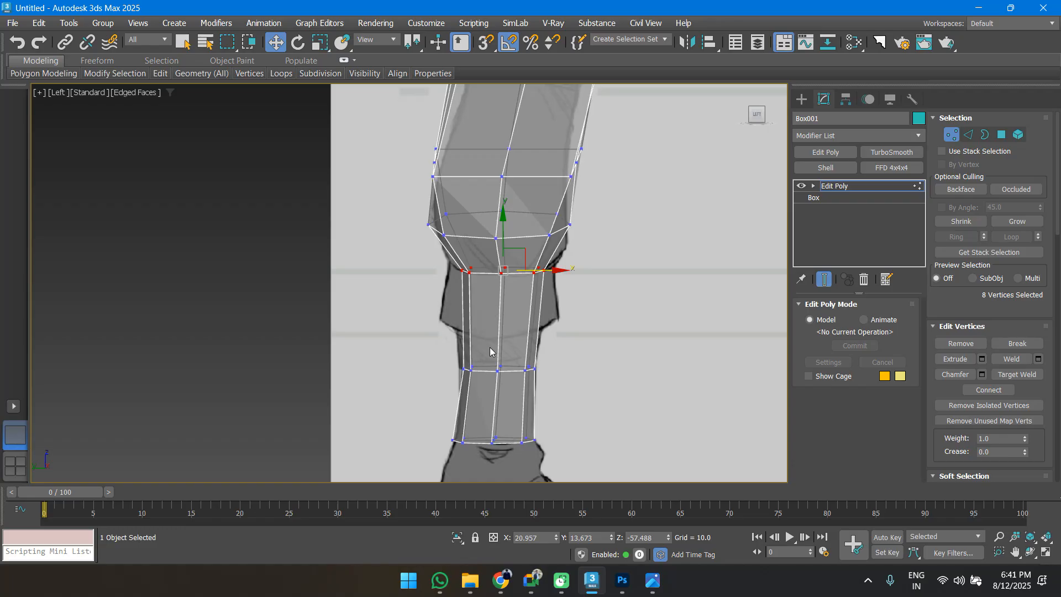
pyautogui.moveTo(394, 208); pyautogui.dragTo(389, 243, button='middle')
pyautogui.moveTo(588, 273); pyautogui.dragTo(587, 273)
pyautogui.press('r')
pyautogui.moveTo(500, 248); pyautogui.dragTo(502, 260)
pyautogui.moveTo(503, 256); pyautogui.dragTo(486, 306, button='middle')
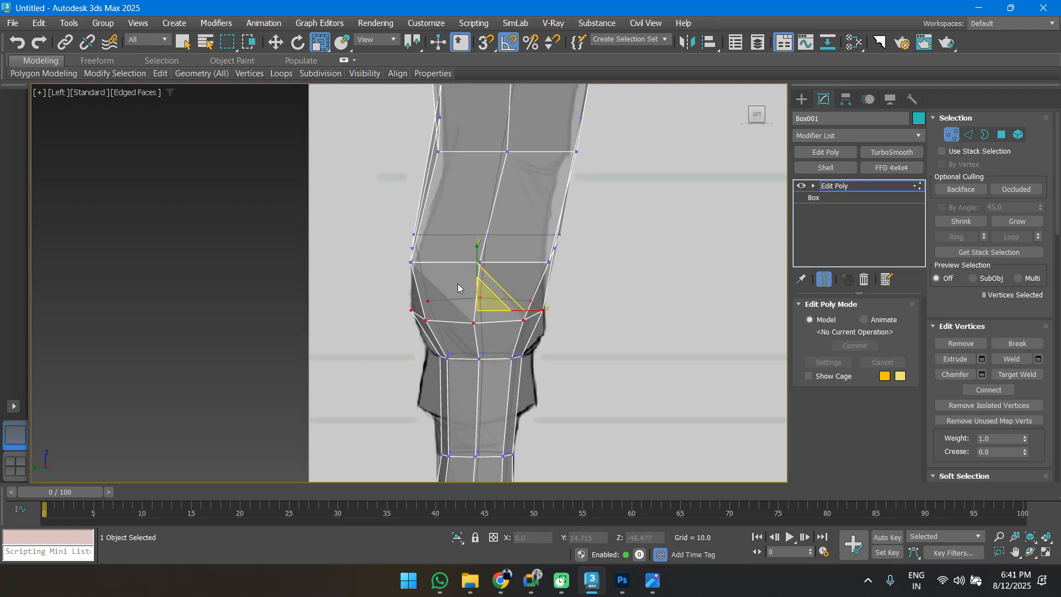
# Scale the four corner vertices of the calf loop above the flared hem inward to round it.
pyautogui.press('w')
pyautogui.click(410, 262)
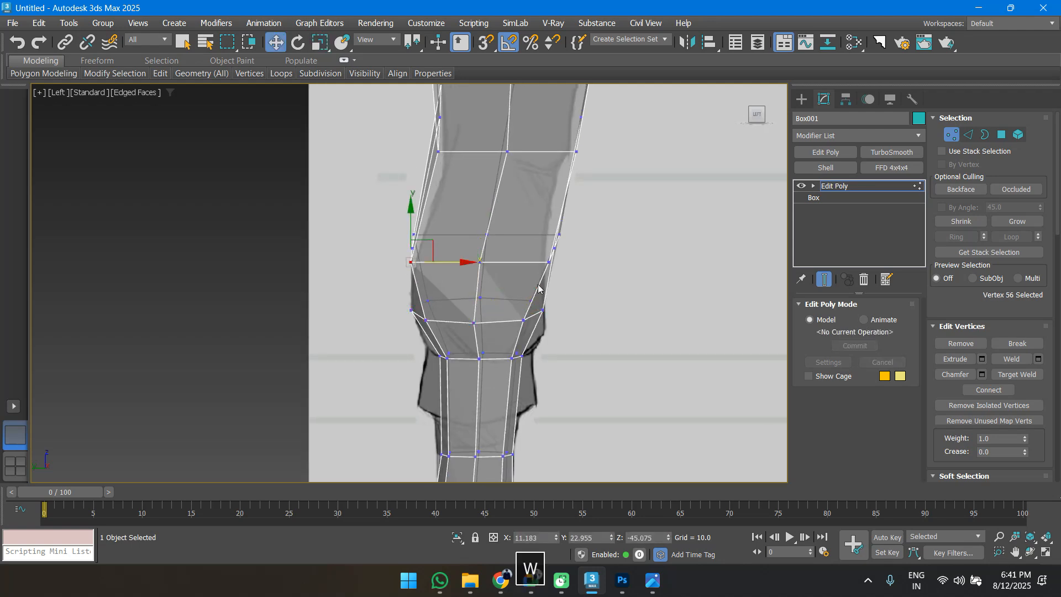
pyautogui.press('p')
pyautogui.keyDown('alt'); pyautogui.moveTo(525, 285); pyautogui.dragTo(475, 292, button='middle'); pyautogui.keyUp('alt')
pyautogui.scroll(4, 527, 283)
pyautogui.keyDown('ctrl'); pyautogui.click(544, 286); pyautogui.keyUp('ctrl')
pyautogui.keyDown('alt'); pyautogui.moveTo(549, 286); pyautogui.dragTo(616, 301, button='middle'); pyautogui.keyUp('alt')
pyautogui.keyDown('ctrl'); pyautogui.click(600, 243); pyautogui.keyUp('ctrl')
pyautogui.keyDown('ctrl'); pyautogui.click(618, 271); pyautogui.keyUp('ctrl')
pyautogui.press('r')
pyautogui.moveTo(565, 259); pyautogui.dragTo(569, 272)
# Scale the four corner vertices of the loop around the knee inward to round the leg.
pyautogui.moveTo(560, 243); pyautogui.dragTo(547, 332, button='middle')
pyautogui.press('w')
pyautogui.click(532, 324)
pyautogui.keyDown('ctrl'); pyautogui.click(483, 290); pyautogui.keyUp('ctrl')
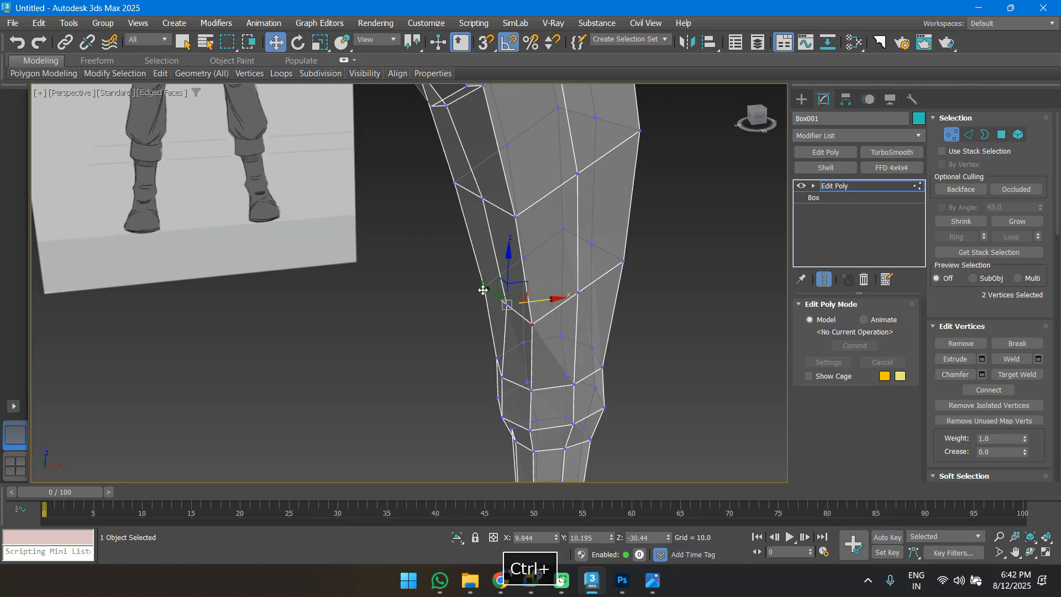
pyautogui.keyDown('ctrl'); pyautogui.click(563, 227); pyautogui.keyUp('ctrl')
pyautogui.keyDown('ctrl'); pyautogui.click(623, 266); pyautogui.keyUp('ctrl')
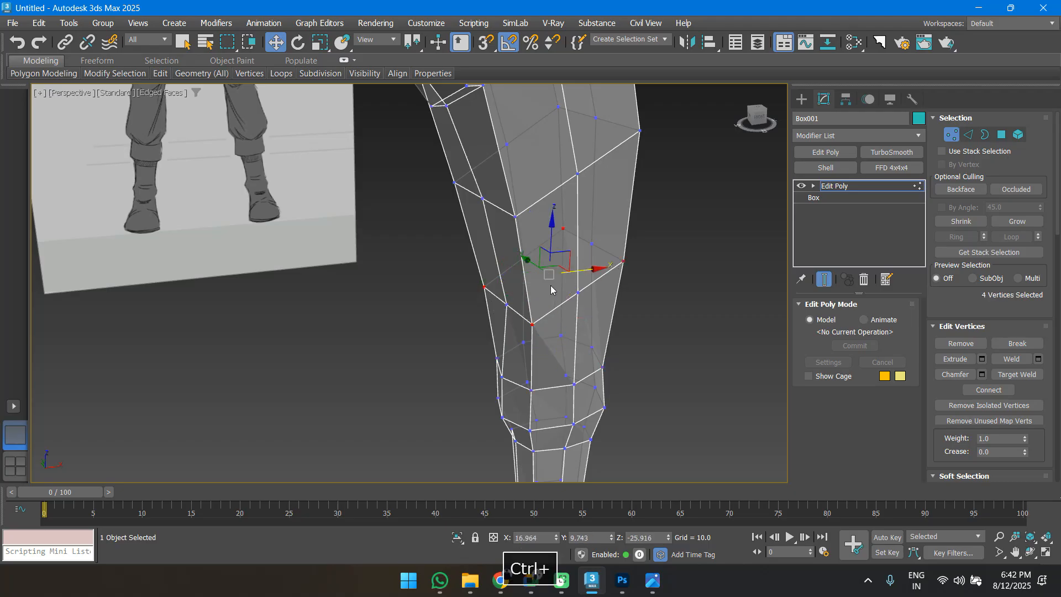
pyautogui.press('r')
pyautogui.moveTo(550, 271); pyautogui.dragTo(564, 291)
# Scale the four corner vertices of the thigh loop below the crotch inward to round it.
pyautogui.moveTo(564, 291); pyautogui.dragTo(531, 392, button='middle')
pyautogui.keyDown('alt'); pyautogui.moveTo(530, 392); pyautogui.dragTo(542, 371, button='middle'); pyautogui.keyUp('alt')
pyautogui.click(518, 323)
pyautogui.keyDown('ctrl'); pyautogui.click(617, 236); pyautogui.keyUp('ctrl')
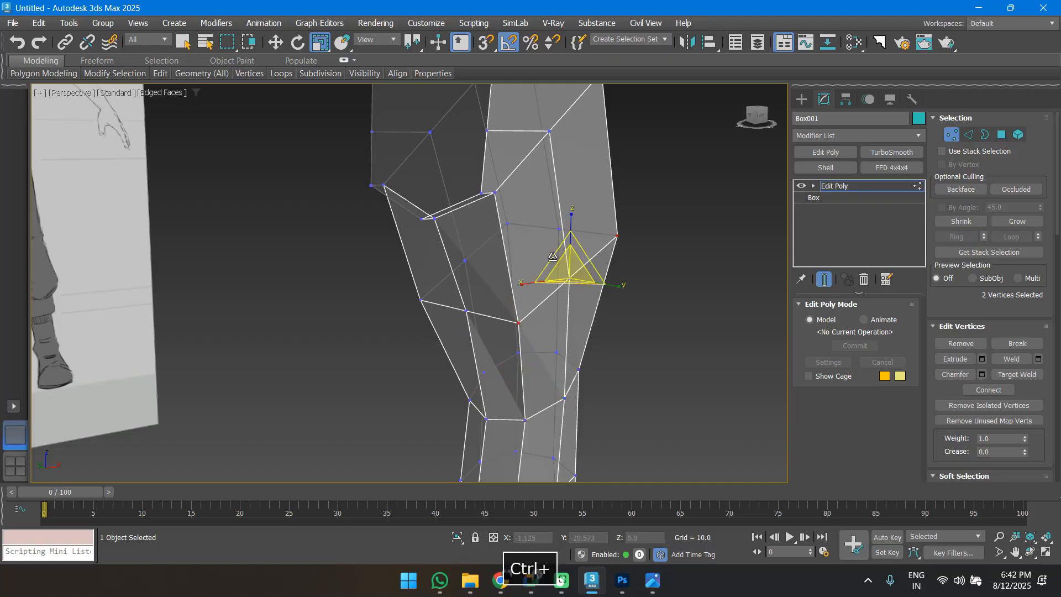
pyautogui.keyDown('ctrl'); pyautogui.click(507, 223); pyautogui.keyUp('ctrl')
pyautogui.keyDown('ctrl'); pyautogui.click(421, 300); pyautogui.keyUp('ctrl')
pyautogui.keyDown('alt'); pyautogui.moveTo(504, 260); pyautogui.dragTo(513, 207, button='middle'); pyautogui.keyUp('alt')
# Move the front and back outer corner vertices of the hip loop inward to about X 12.2.
pyautogui.click(516, 209)
pyautogui.keyDown('ctrl'); pyautogui.click(545, 176); pyautogui.keyUp('ctrl')
pyautogui.press('w')
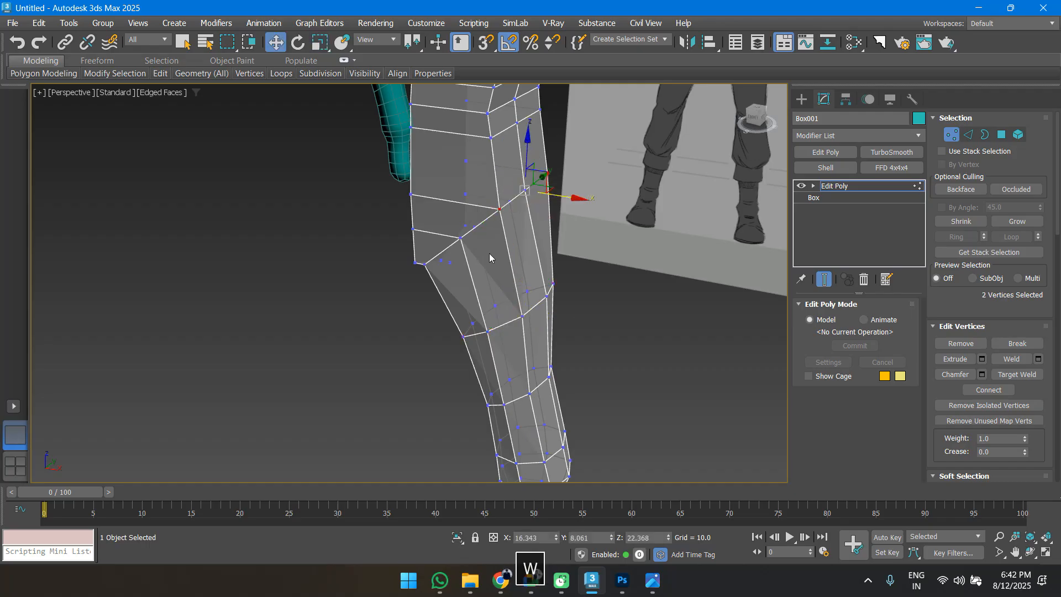
pyautogui.keyDown('alt'); pyautogui.moveTo(489, 253); pyautogui.dragTo(545, 202, button='middle'); pyautogui.keyUp('alt')
pyautogui.moveTo(576, 192); pyautogui.dragTo(557, 194)
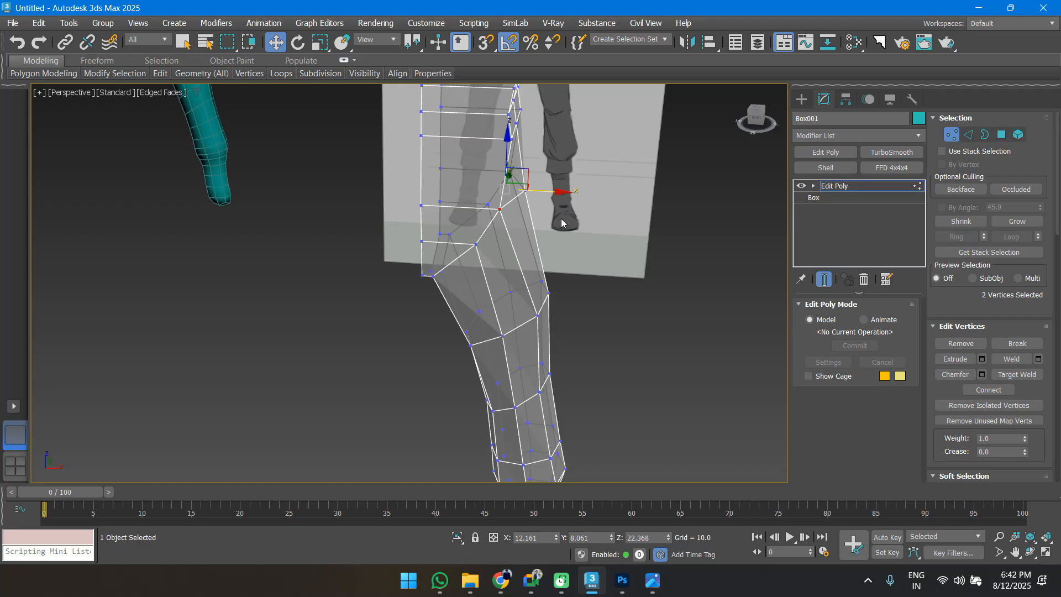
pyautogui.press('f')
pyautogui.scroll(2, 440, 292)
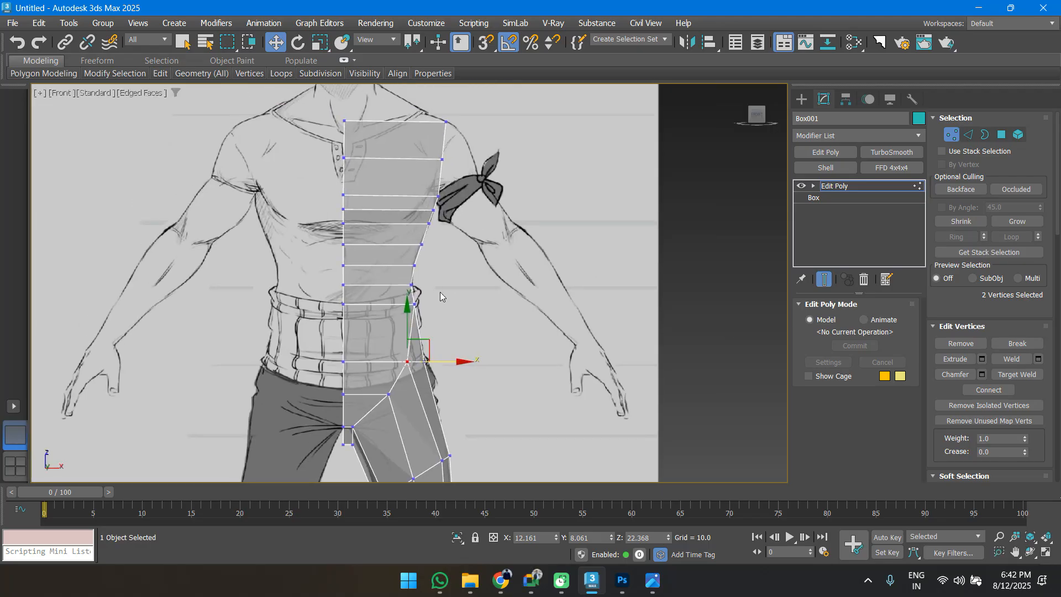
pyautogui.scroll(1, 440, 292)
pyautogui.moveTo(483, 361); pyautogui.dragTo(459, 336, button='middle')
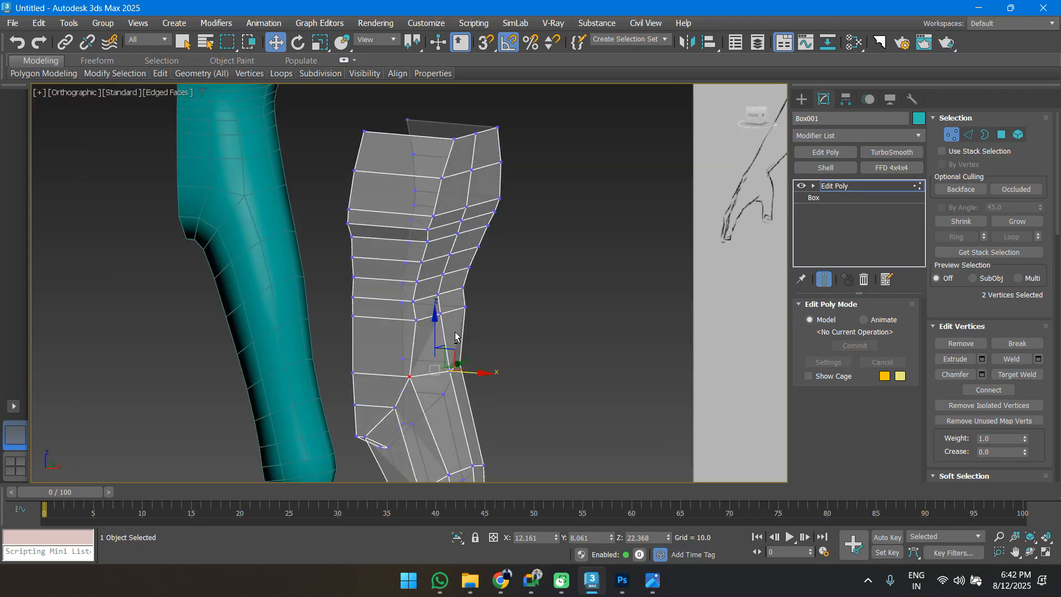
# Select the 18 front and back outer corner vertices from waist to chest and move them inward to about X 13.4 in the front view.
pyautogui.click(416, 321)
pyautogui.keyDown('ctrl'); pyautogui.click(466, 306); pyautogui.keyUp('ctrl')
pyautogui.keyDown('ctrl'); pyautogui.click(414, 303); pyautogui.keyUp('ctrl')
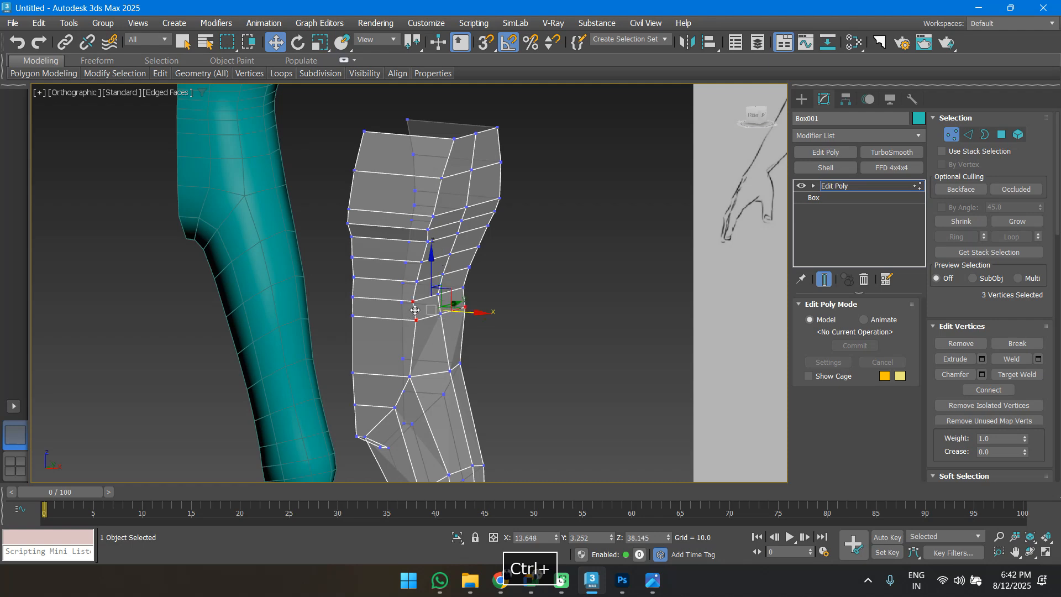
pyautogui.keyDown('ctrl'); pyautogui.click(464, 288); pyautogui.keyUp('ctrl')
pyautogui.keyDown('alt'); pyautogui.moveTo(464, 288); pyautogui.dragTo(402, 191, button='middle'); pyautogui.keyUp('alt')
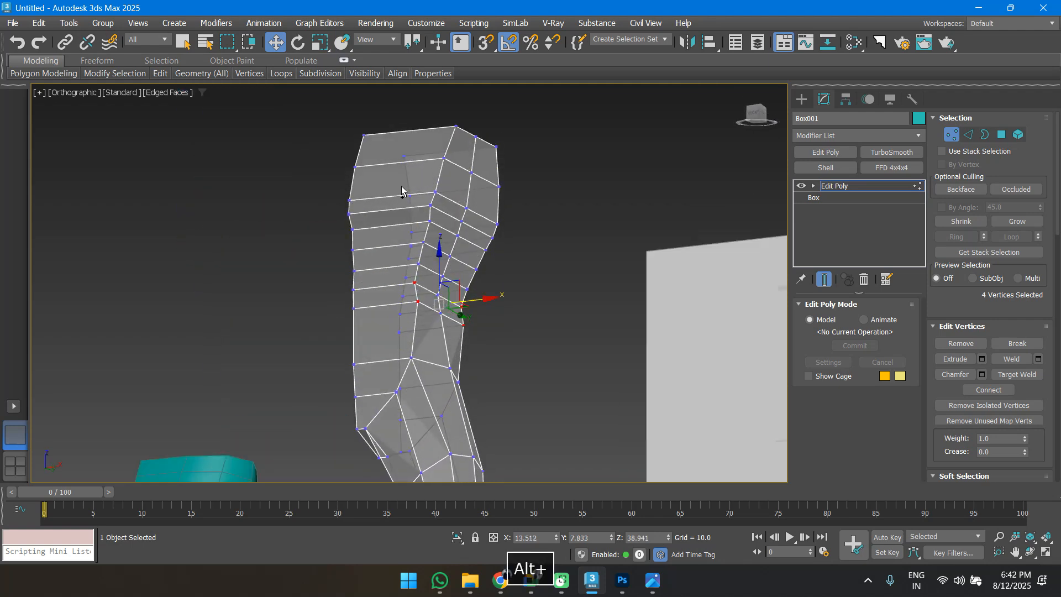
pyautogui.keyDown('ctrl'); pyautogui.moveTo(424, 120); pyautogui.dragTo(461, 171); pyautogui.keyUp('ctrl')
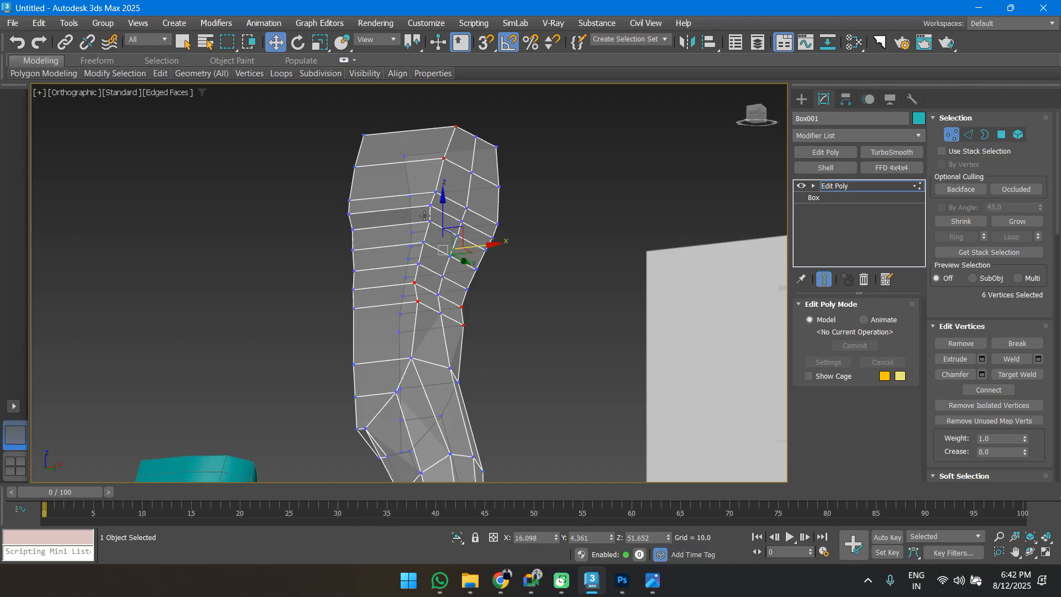
pyautogui.keyDown('ctrl'); pyautogui.click(435, 193); pyautogui.keyUp('ctrl')
pyautogui.hotkey('ctrl', 'z')
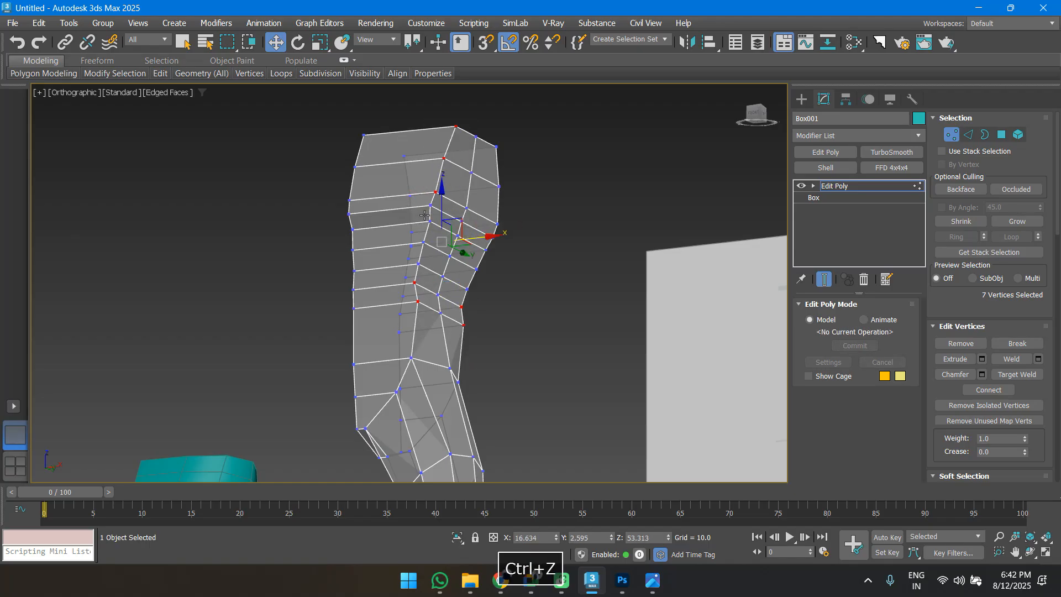
pyautogui.keyDown('ctrl'); pyautogui.click(431, 205); pyautogui.keyUp('ctrl')
pyautogui.keyDown('ctrl'); pyautogui.click(431, 221); pyautogui.keyUp('ctrl')
pyautogui.keyDown('ctrl'); pyautogui.click(423, 242); pyautogui.keyUp('ctrl')
pyautogui.keyDown('ctrl'); pyautogui.click(417, 264); pyautogui.keyUp('ctrl')
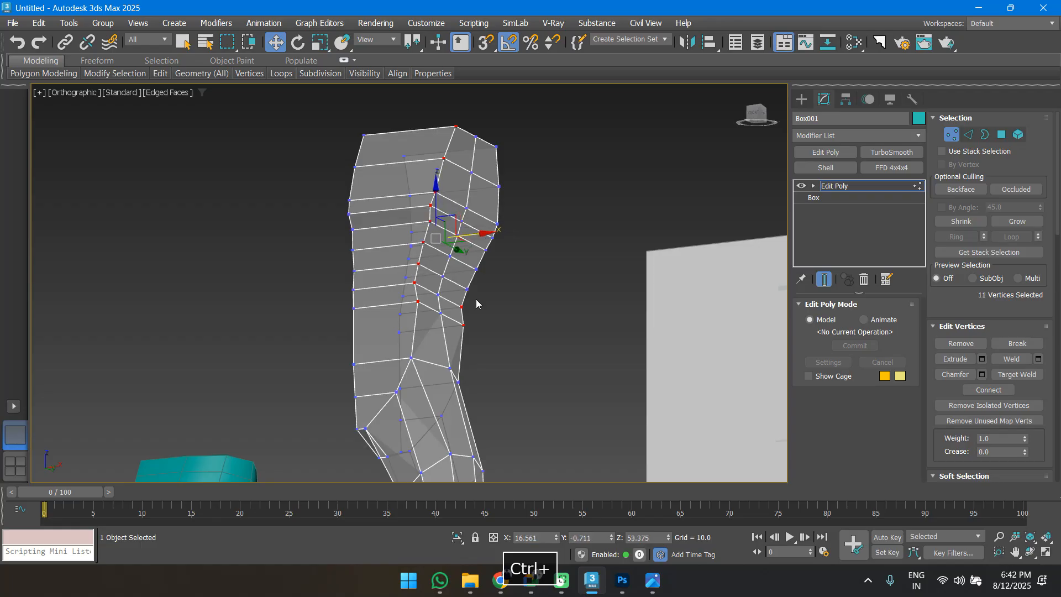
pyautogui.keyDown('alt'); pyautogui.moveTo(440, 287); pyautogui.dragTo(448, 350, button='middle'); pyautogui.keyUp('alt')
pyautogui.keyDown('ctrl'); pyautogui.click(520, 278); pyautogui.keyUp('ctrl')
pyautogui.keyDown('ctrl'); pyautogui.click(526, 259); pyautogui.keyUp('ctrl')
pyautogui.keyDown('ctrl'); pyautogui.click(535, 240); pyautogui.keyUp('ctrl')
pyautogui.keyDown('ctrl'); pyautogui.click(549, 208); pyautogui.keyUp('ctrl')
pyautogui.keyDown('ctrl'); pyautogui.click(553, 195); pyautogui.keyUp('ctrl')
pyautogui.keyDown('ctrl'); pyautogui.click(549, 160); pyautogui.keyUp('ctrl')
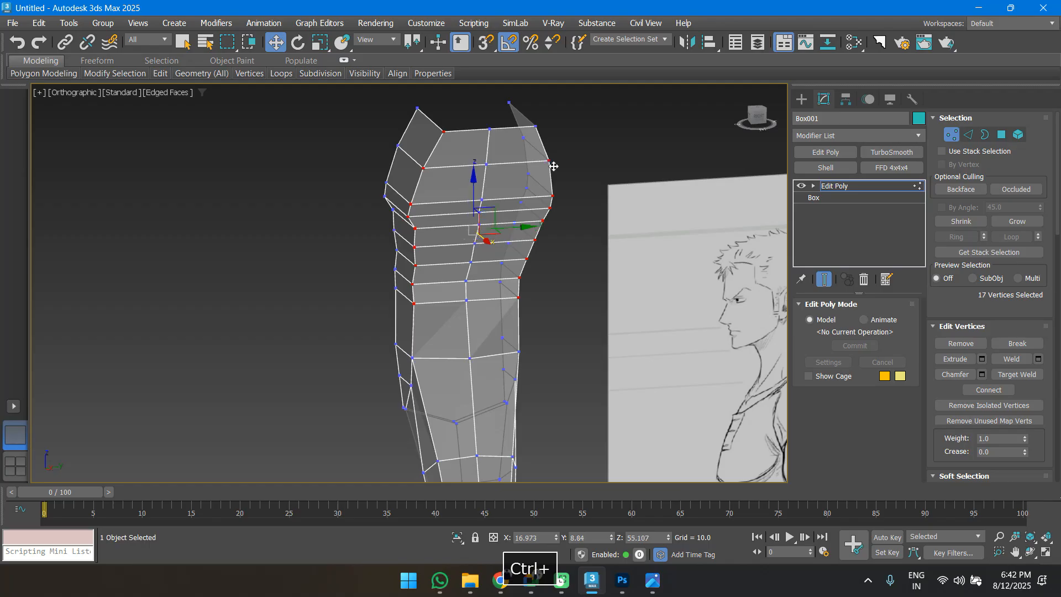
pyautogui.keyDown('ctrl'); pyautogui.click(537, 127); pyautogui.keyUp('ctrl')
pyautogui.keyDown('alt'); pyautogui.moveTo(460, 299); pyautogui.dragTo(524, 302, button='middle'); pyautogui.keyUp('alt')
pyautogui.press('f')
pyautogui.scroll(-5, 442, 243)
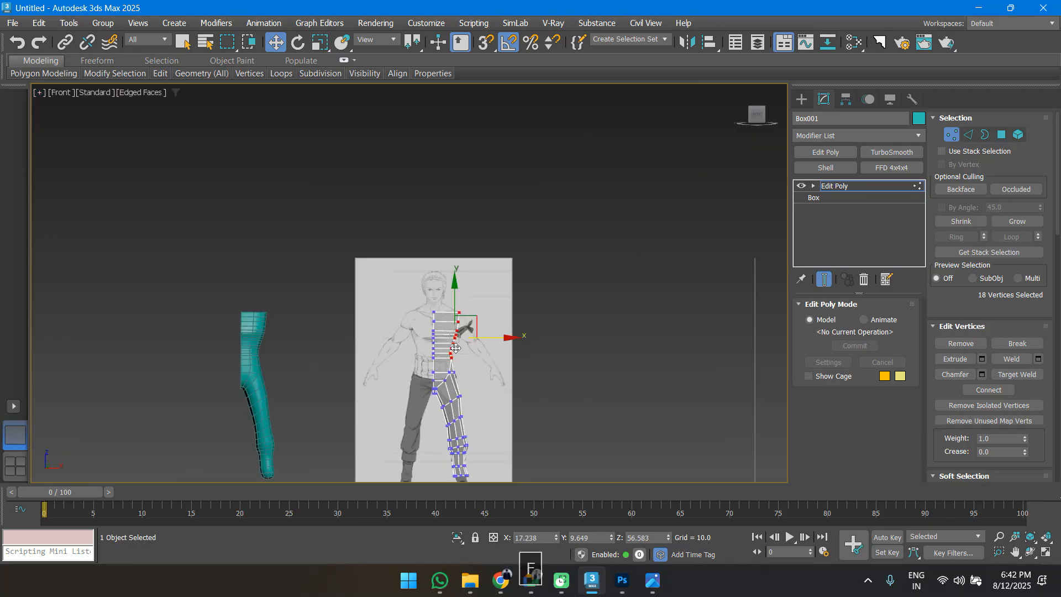
pyautogui.scroll(5, 459, 291)
pyautogui.moveTo(442, 229); pyautogui.dragTo(434, 219)
pyautogui.scroll(2, 434, 219)
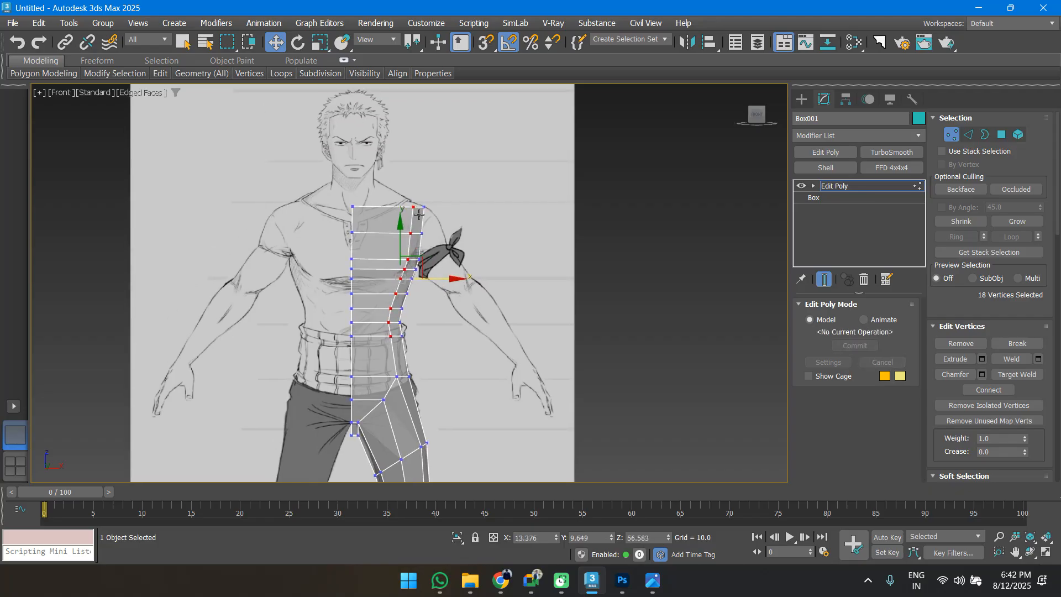
# Leave vertex editing, reselect the half-body mesh and turn off its see-through display.
pyautogui.press('p')
pyautogui.scroll(-3, 434, 308)
pyautogui.keyDown('alt'); pyautogui.moveTo(434, 307); pyautogui.dragTo(486, 338, button='middle'); pyautogui.keyUp('alt')
pyautogui.press('1')
pyautogui.click(400, 352)
pyautogui.scroll(3, 429, 365)
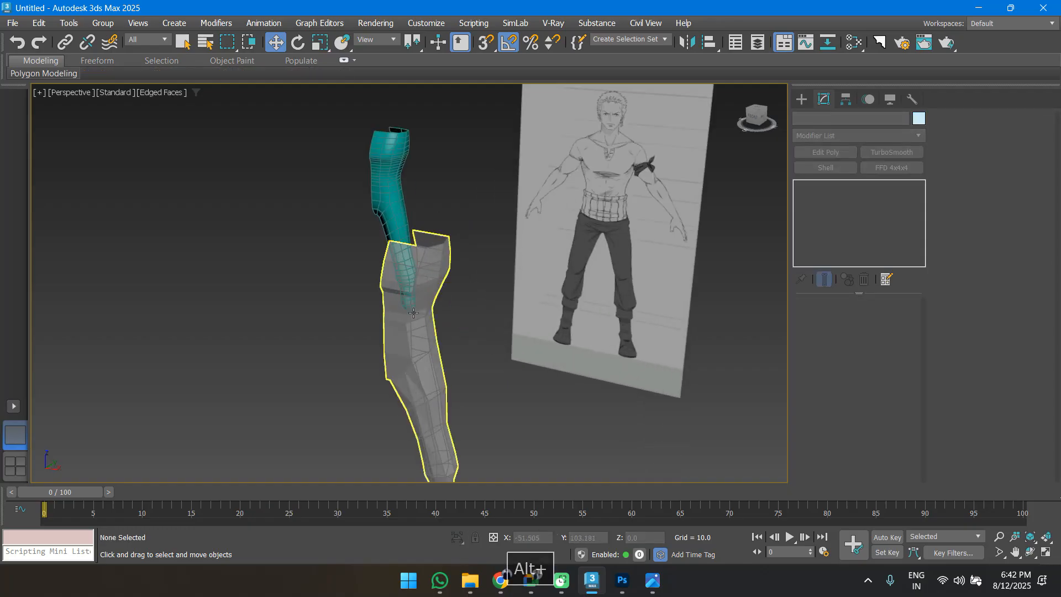
pyautogui.click(417, 313)
pyautogui.hotkey('alt', 'x')
# Clone the half-body mesh as one linked duplicate placed along X, beyond the older smoothed copy.
pyautogui.moveTo(403, 351)
pyautogui.keyDown('alt'); pyautogui.mouseDown(button='middle')
pyautogui.moveTo(457, 363)
pyautogui.moveTo(439, 357)
pyautogui.moveTo(479, 343)
pyautogui.mouseUp(button='middle'); pyautogui.keyUp('alt')
pyautogui.scroll(-2, 439, 357)
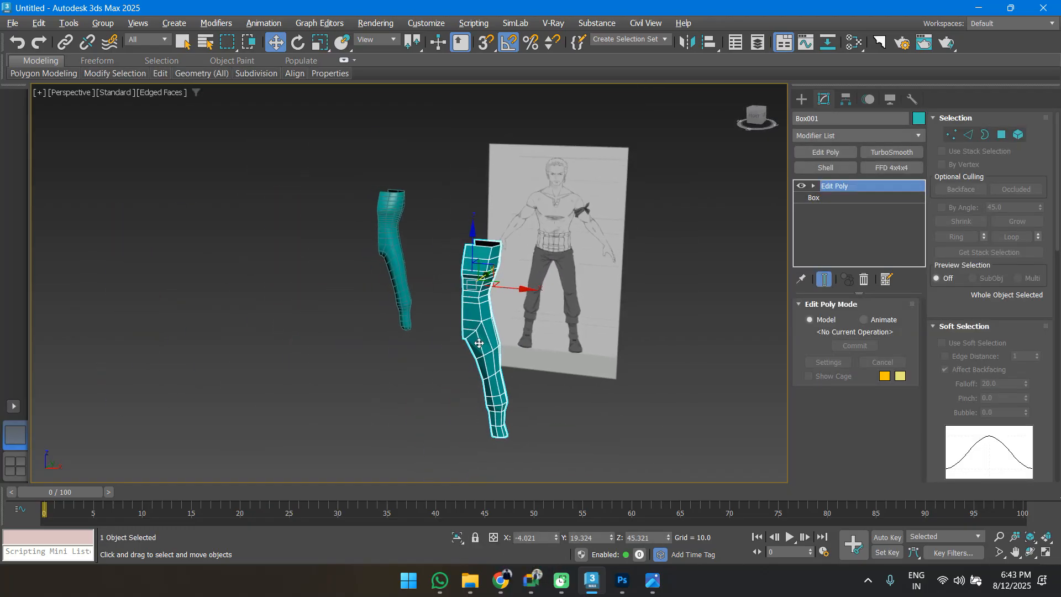
pyautogui.moveTo(519, 296)
pyautogui.keyDown('shift'); pyautogui.mouseDown()
pyautogui.moveTo(277, 277)
pyautogui.moveTo(287, 273)
pyautogui.mouseUp(); pyautogui.keyUp('shift')
pyautogui.click(479, 273)
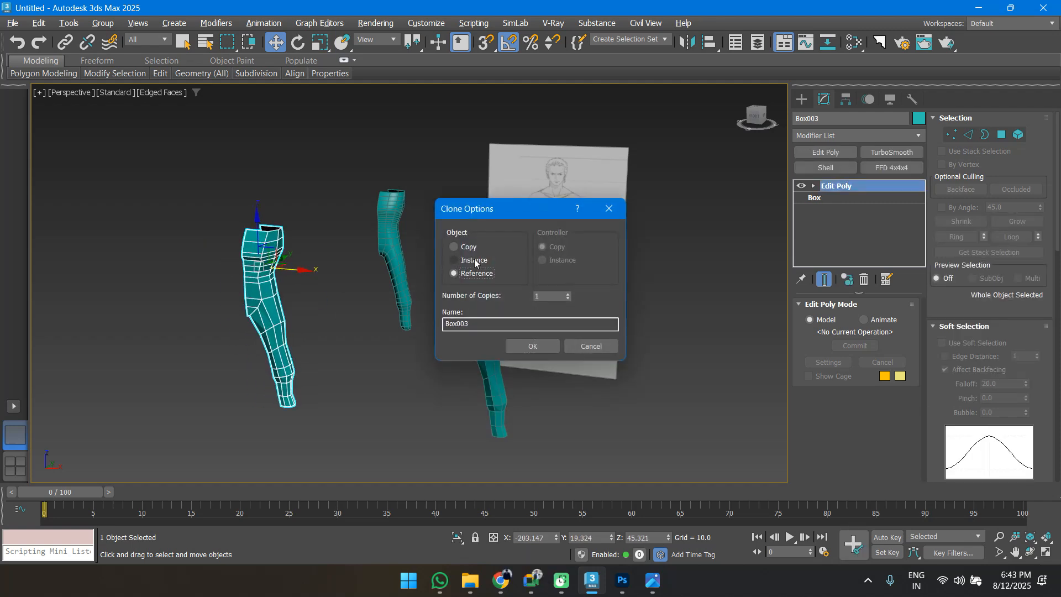
pyautogui.click(514, 343)
# Delete the older smoothed copy standing between the two half bodies.
pyautogui.click(390, 243)
pyautogui.press('Delete')
# Apply TurboSmooth to the new duplicate to preview the smoothed body.
pyautogui.click(273, 299)
pyautogui.scroll(3, 279, 290)
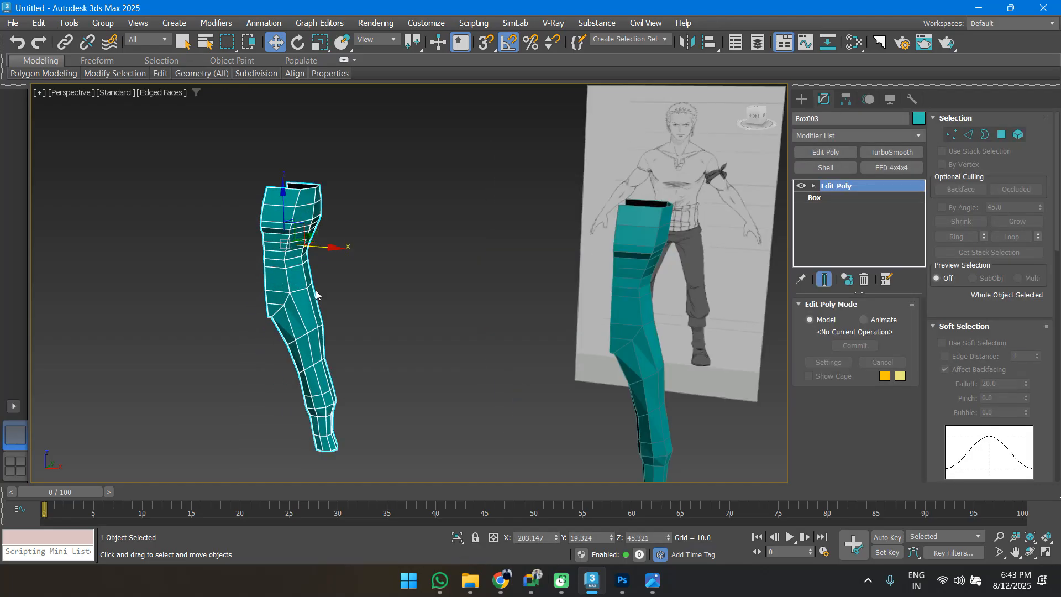
pyautogui.click(882, 153)
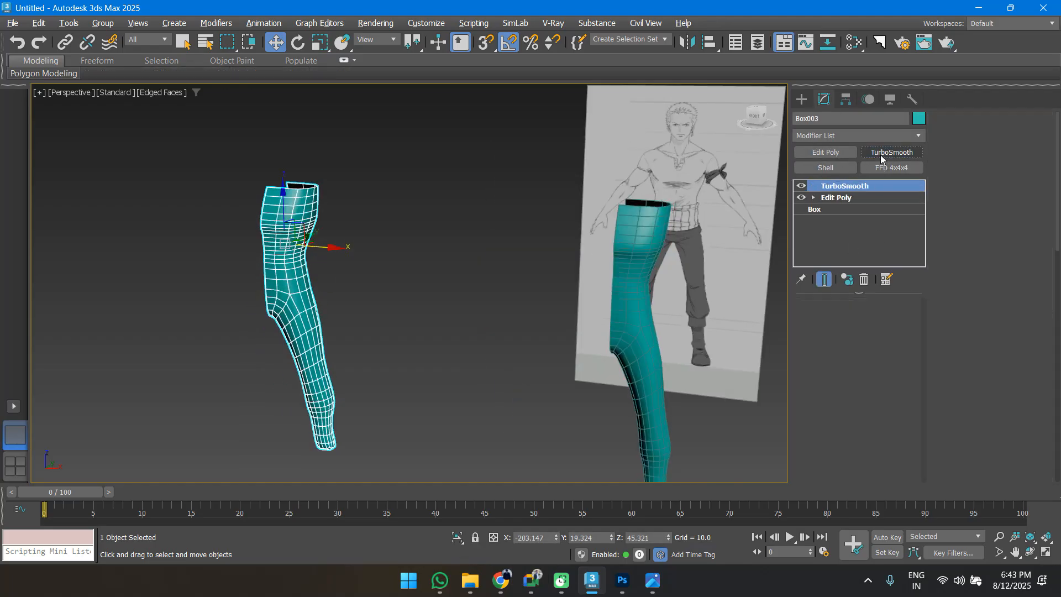
pyautogui.scroll(-4, 375, 299)
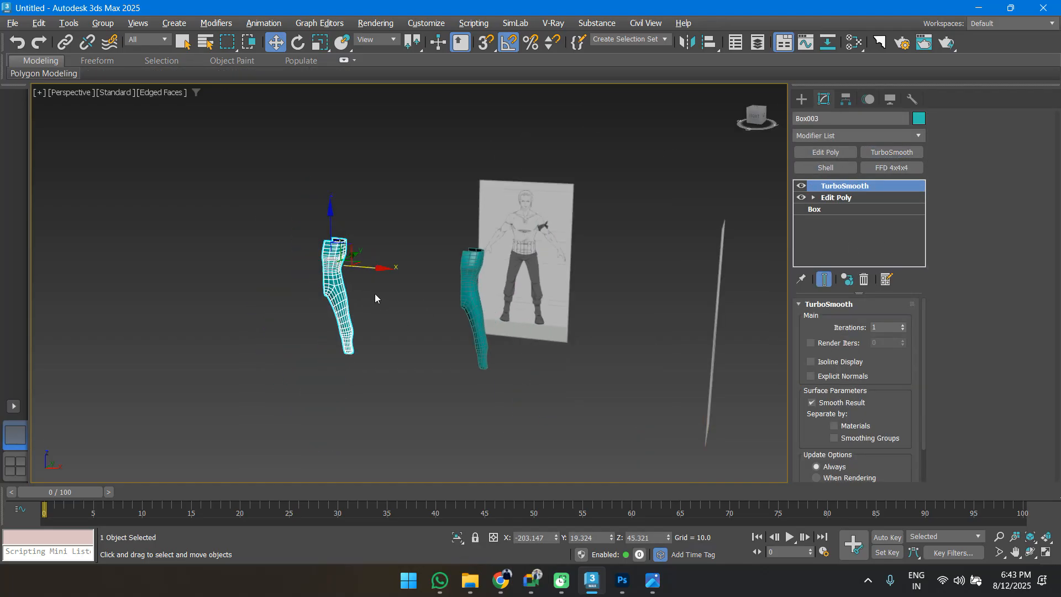
pyautogui.scroll(5, 381, 296)
# Remove the TurboSmooth modifier and delete the duplicate body.
pyautogui.click(863, 280)
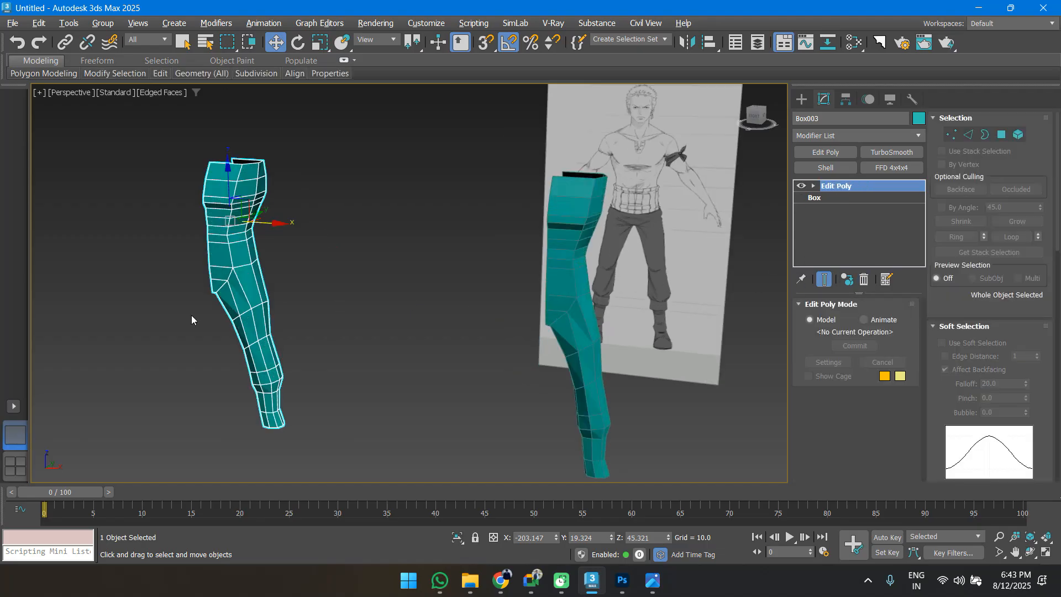
pyautogui.keyDown('alt'); pyautogui.moveTo(191, 315); pyautogui.dragTo(313, 263, button='middle'); pyautogui.keyUp('alt')
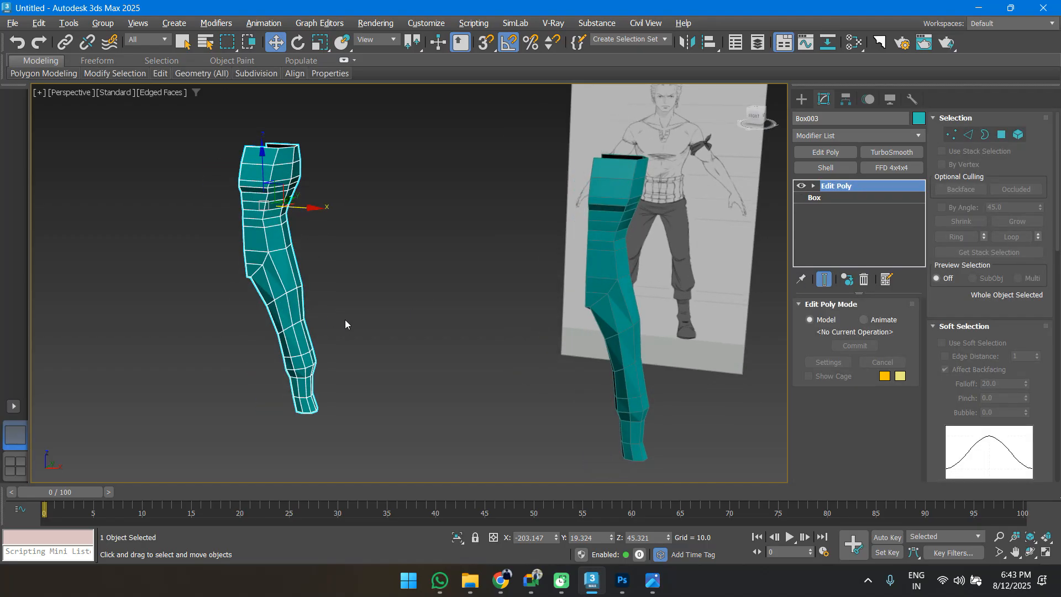
pyautogui.press('Delete')
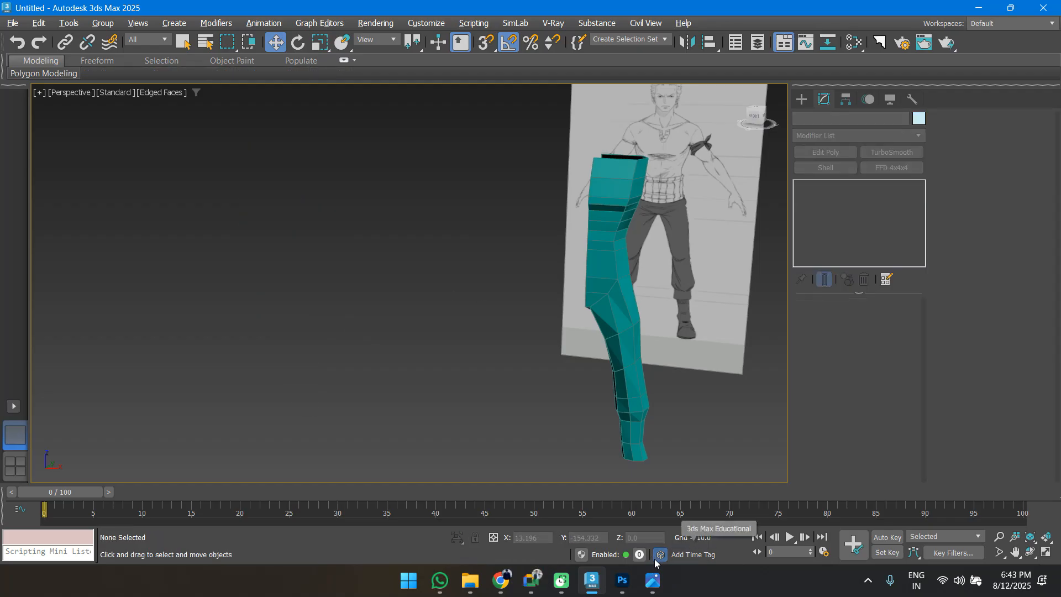
# Switch to the Google Meet call and view the in-call messages.
pyautogui.click(532, 580)
pyautogui.click(414, 492)
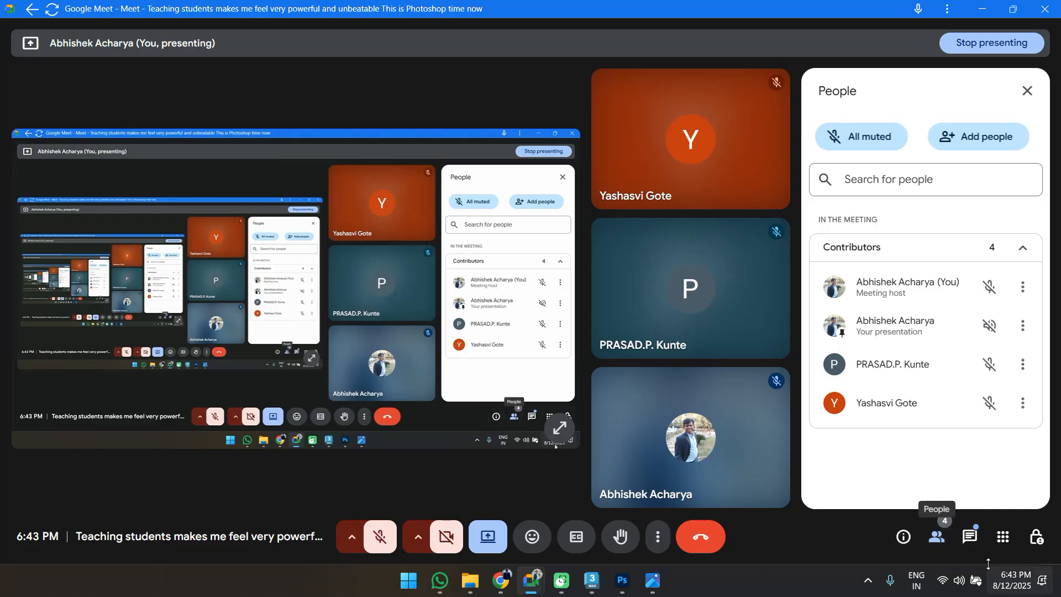
pyautogui.click(970, 536)
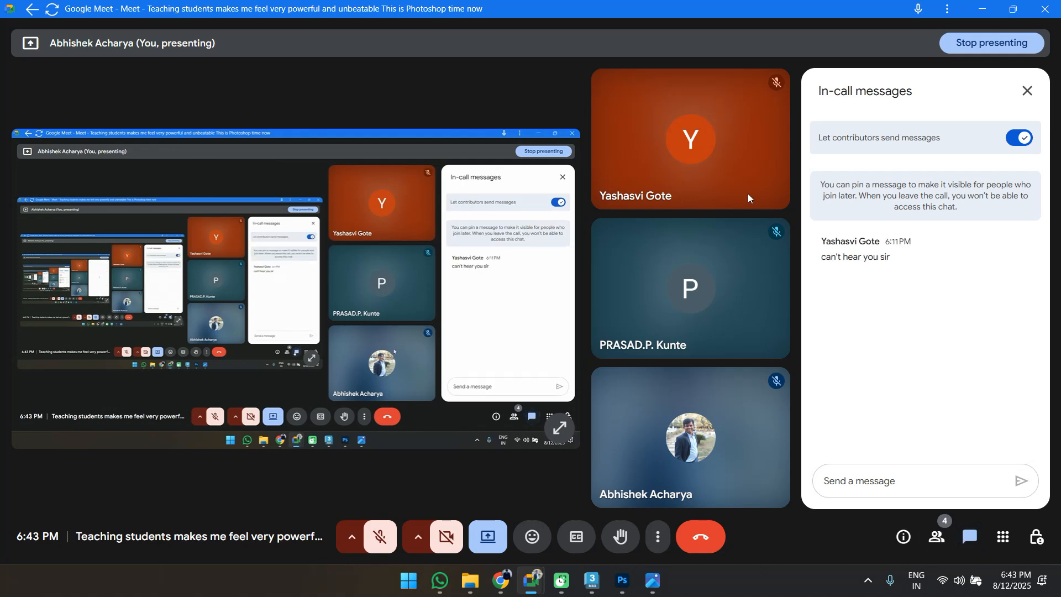
# Close the in-call messages and decline the incoming WhatsApp voice call.
pyautogui.click(1028, 90)
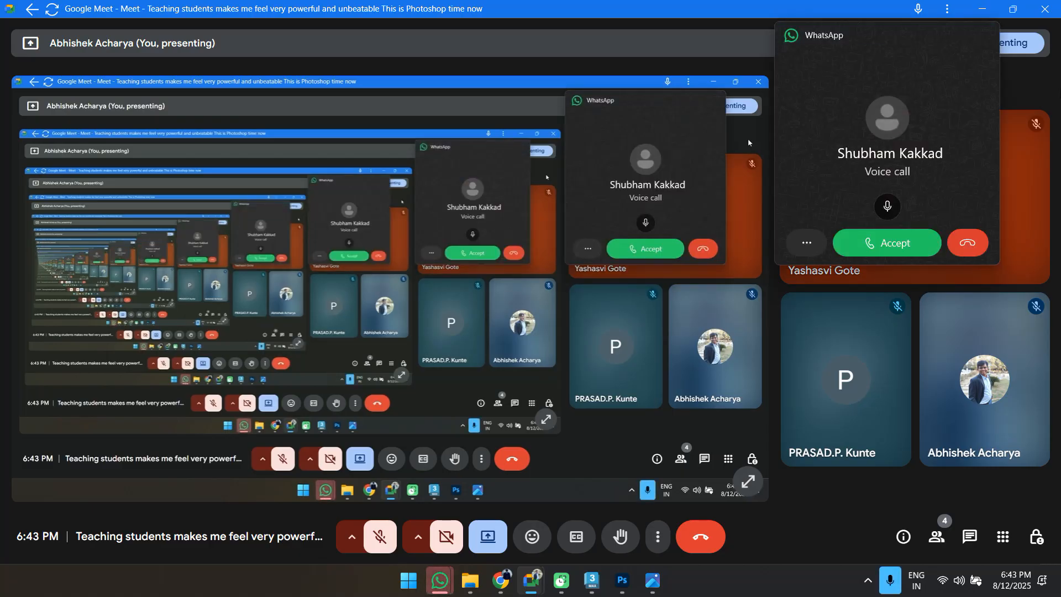
pyautogui.click(972, 244)
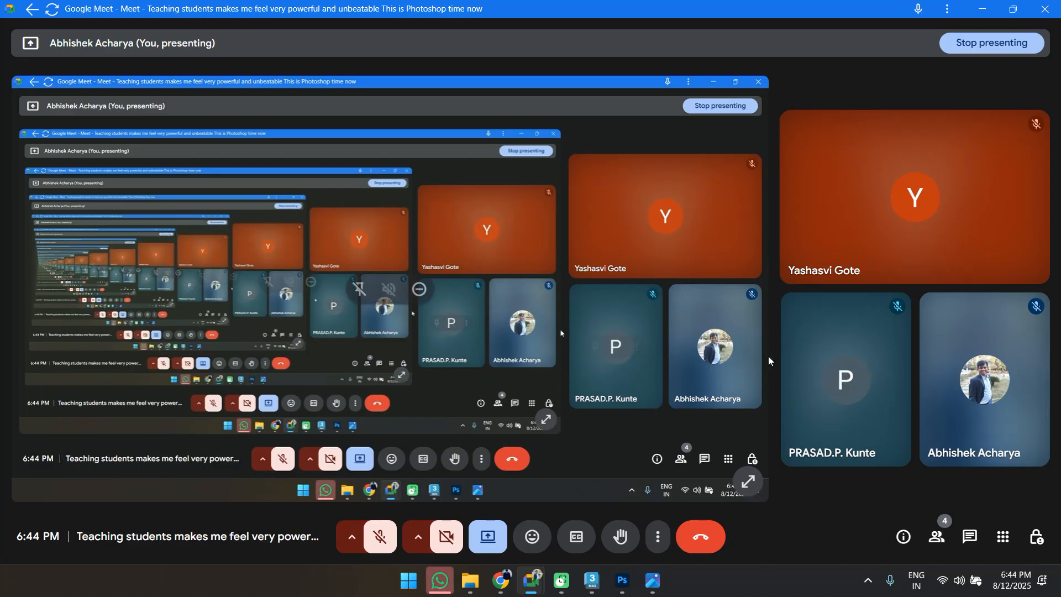
# Switch to WhatsApp and open the Dizviz Batch 2025 group chat.
pyautogui.click(440, 580)
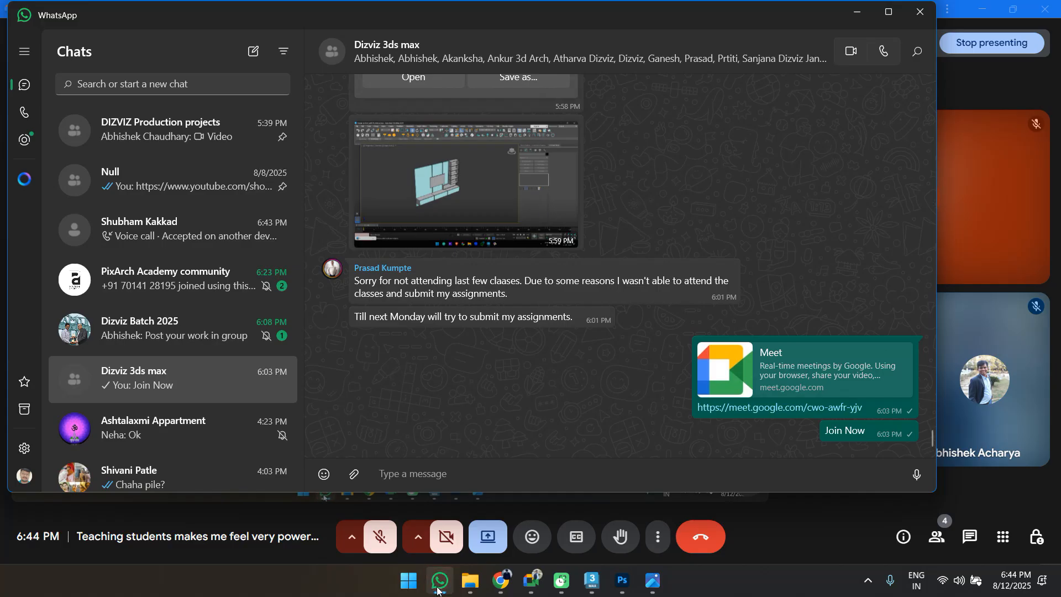
pyautogui.moveTo(437, 589)
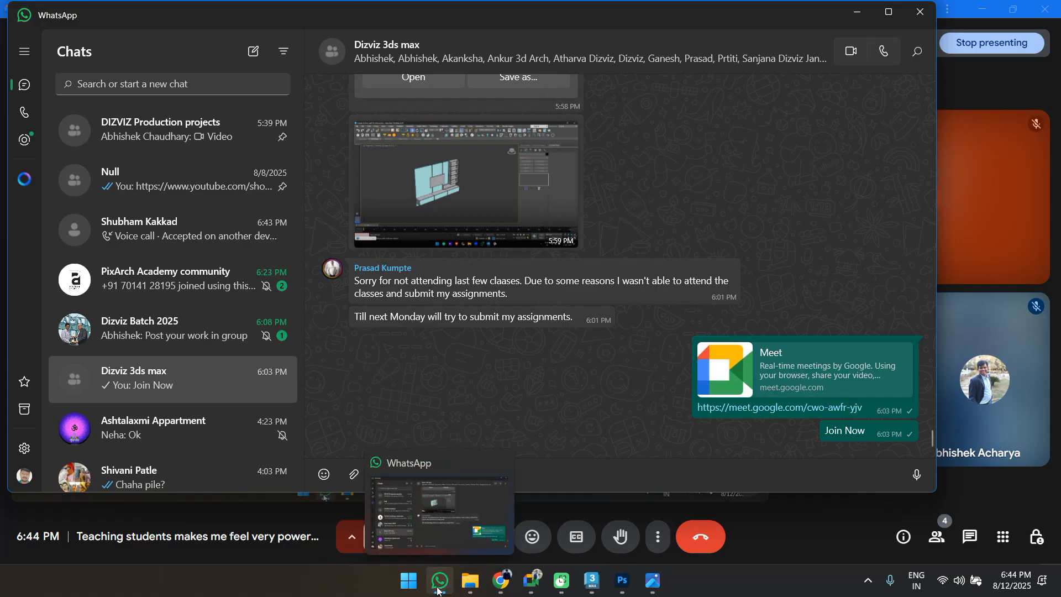
pyautogui.click(224, 343)
pyautogui.click(867, 580)
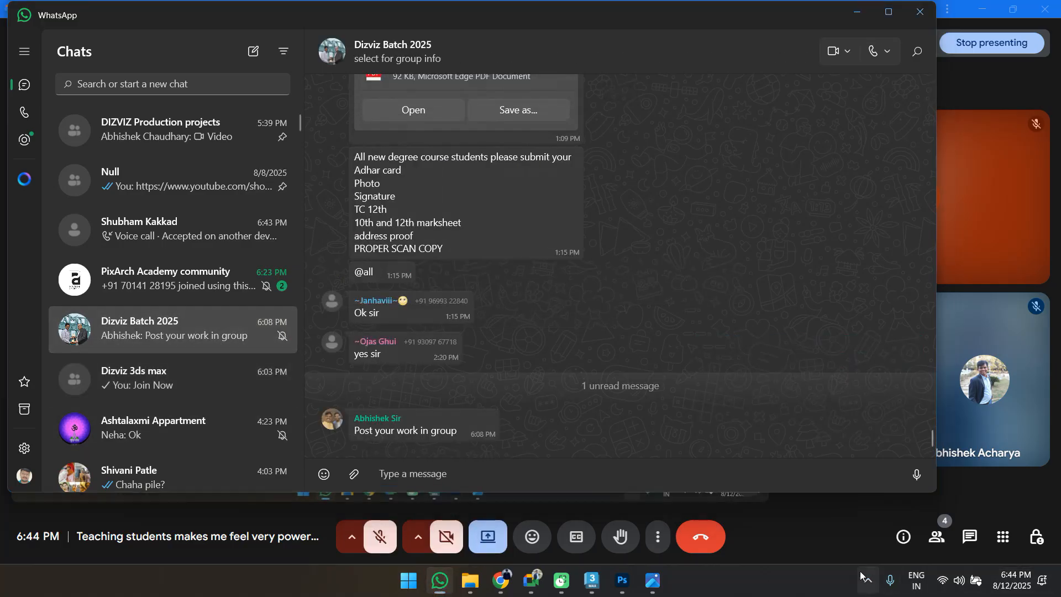
pyautogui.rightClick(869, 539)
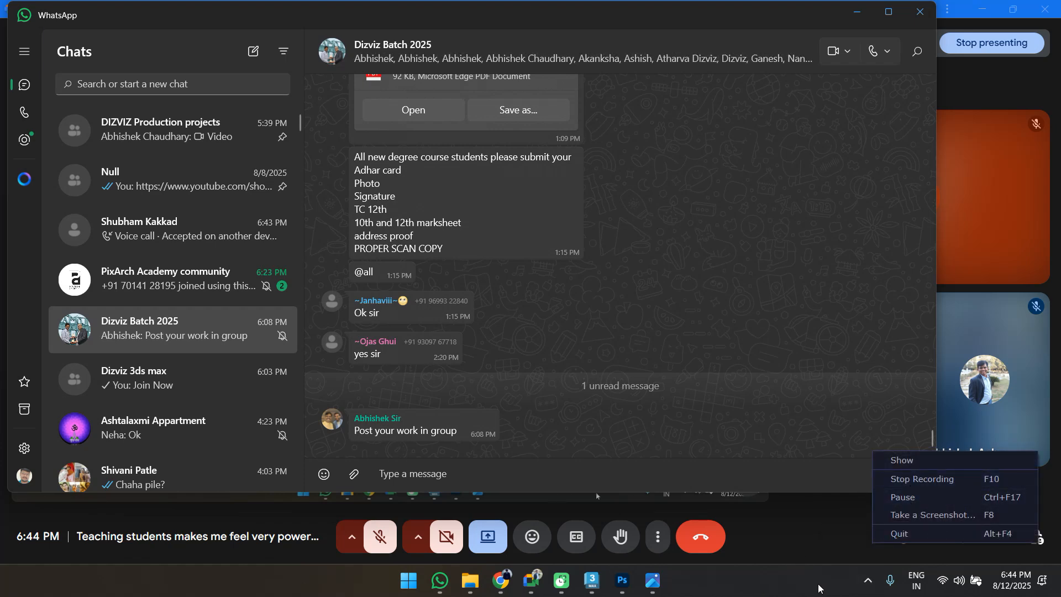
pyautogui.click(838, 475)
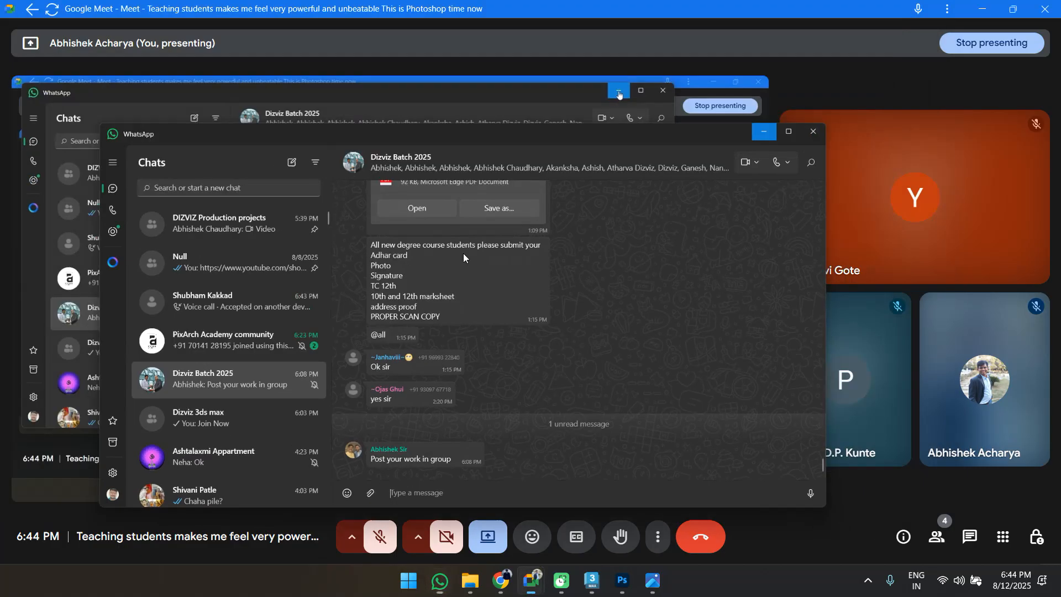
# Minimize WhatsApp and the Meet call to return to 3ds Max, and select the half body for vertex editing.
pyautogui.click(856, 12)
pyautogui.click(981, 9)
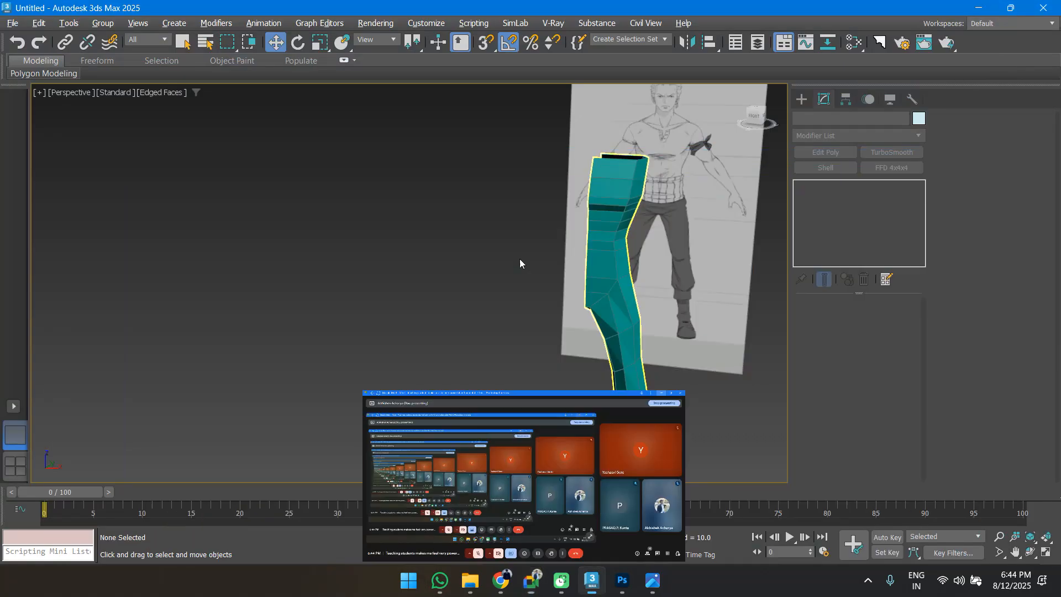
pyautogui.scroll(-3, 529, 278)
pyautogui.keyDown('alt'); pyautogui.moveTo(532, 284); pyautogui.dragTo(521, 278, button='middle'); pyautogui.keyUp('alt')
pyautogui.scroll(4, 583, 265)
pyautogui.click(575, 274)
pyautogui.press('1')
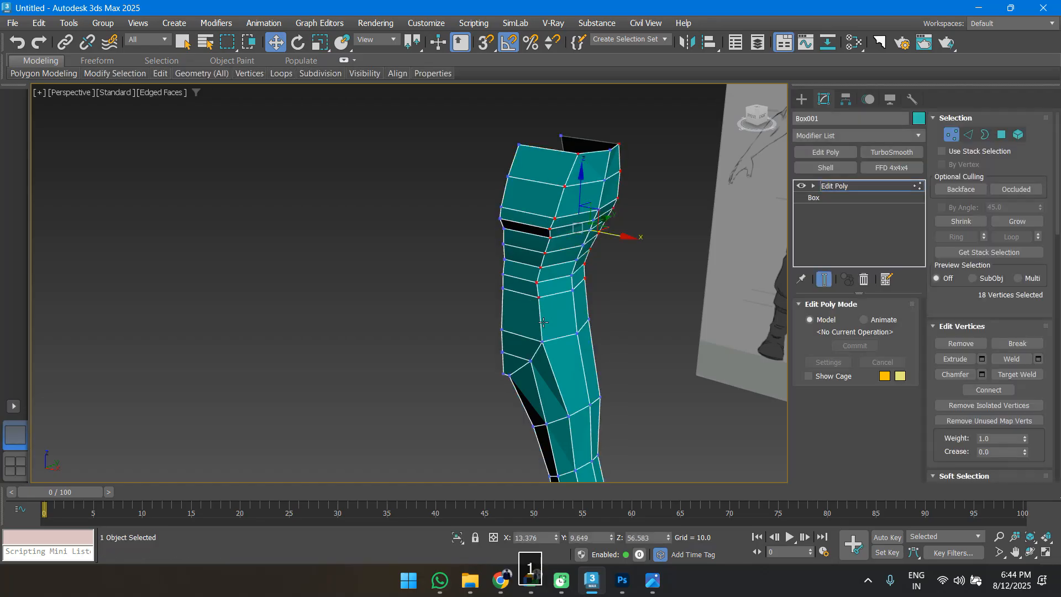
# Examine the half body's shape from the front against the reference and from several angles in see-through display, leaving vertex editing.
pyautogui.keyDown('alt'); pyautogui.moveTo(540, 275); pyautogui.dragTo(542, 235, button='middle'); pyautogui.keyUp('alt')
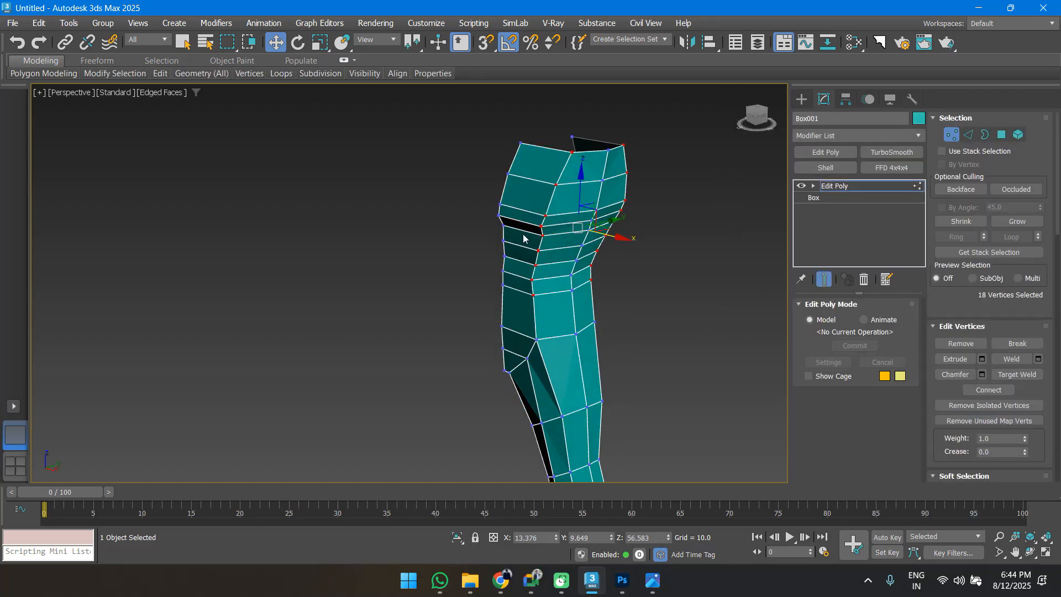
pyautogui.keyDown('alt'); pyautogui.moveTo(523, 239); pyautogui.dragTo(575, 277, button='middle'); pyautogui.keyUp('alt')
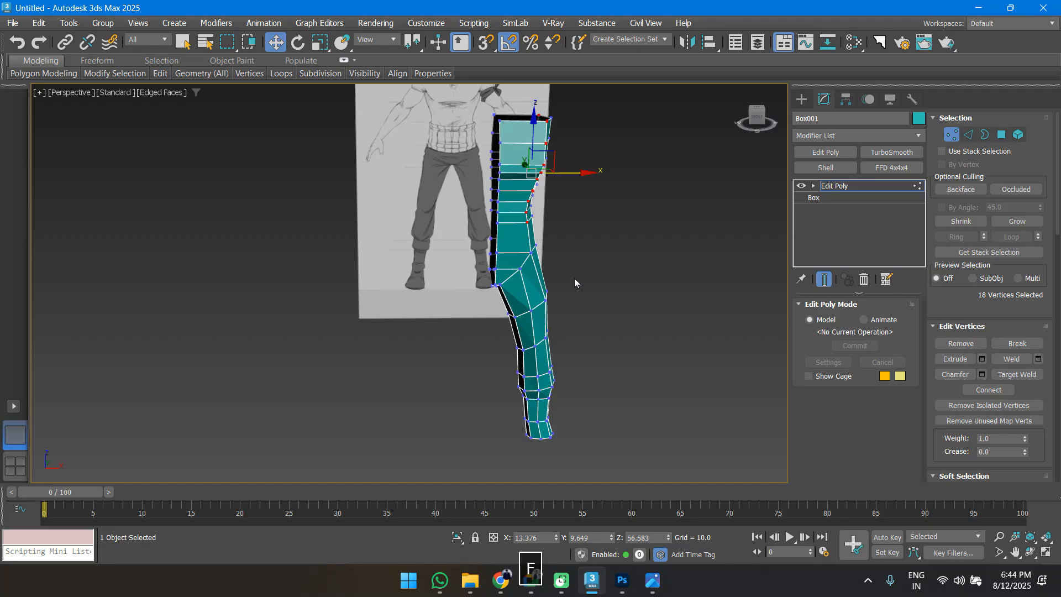
pyautogui.press('f')
pyautogui.moveTo(442, 257); pyautogui.dragTo(454, 181, button='middle')
pyautogui.scroll(-3, 448, 182)
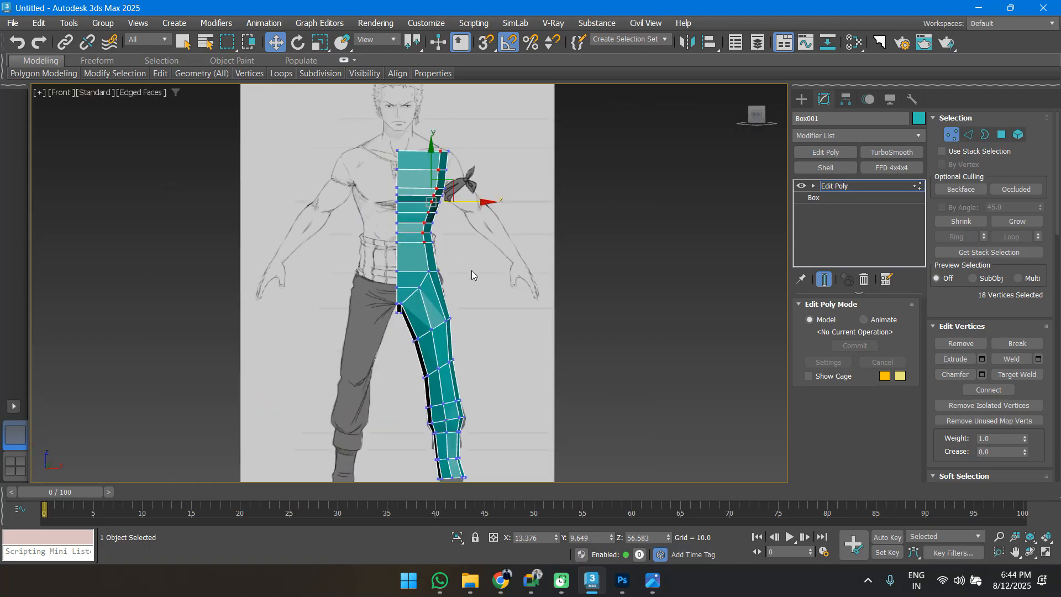
pyautogui.moveTo(472, 274); pyautogui.dragTo(483, 253, button='middle')
pyautogui.hotkey('alt', 'x')
pyautogui.keyDown('alt'); pyautogui.moveTo(483, 334); pyautogui.dragTo(469, 345, button='middle'); pyautogui.keyUp('alt')
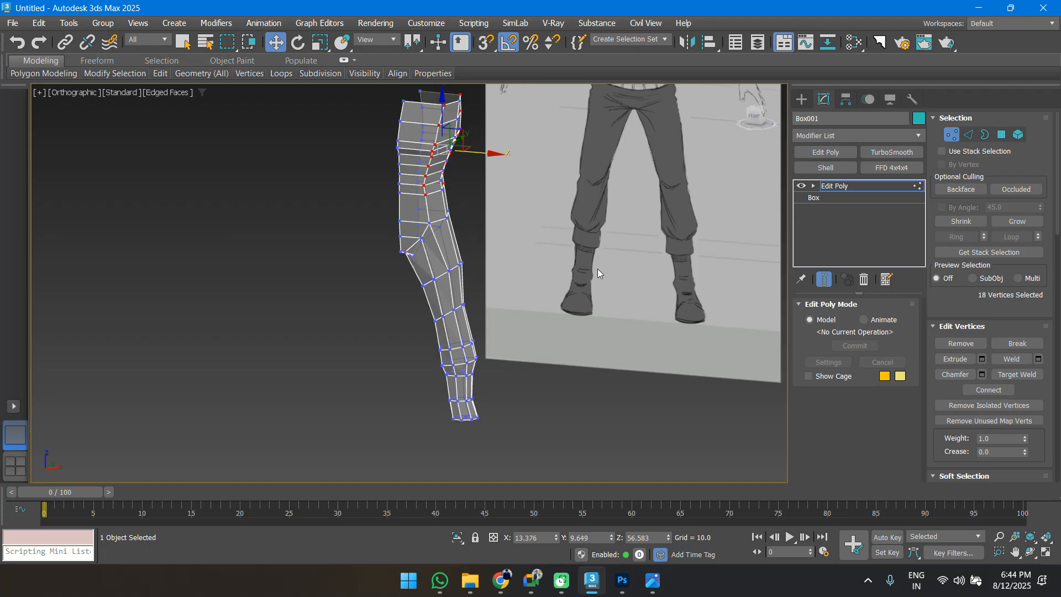
pyautogui.scroll(-2, 598, 269)
pyautogui.keyDown('alt'); pyautogui.moveTo(547, 273); pyautogui.dragTo(608, 289, button='middle'); pyautogui.keyUp('alt')
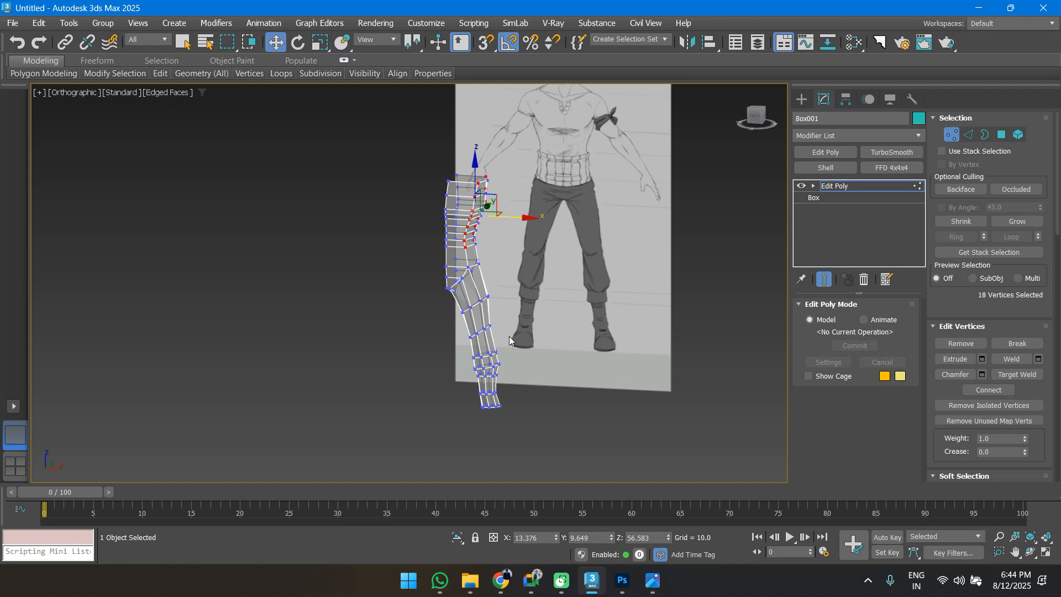
pyautogui.scroll(1, 509, 333)
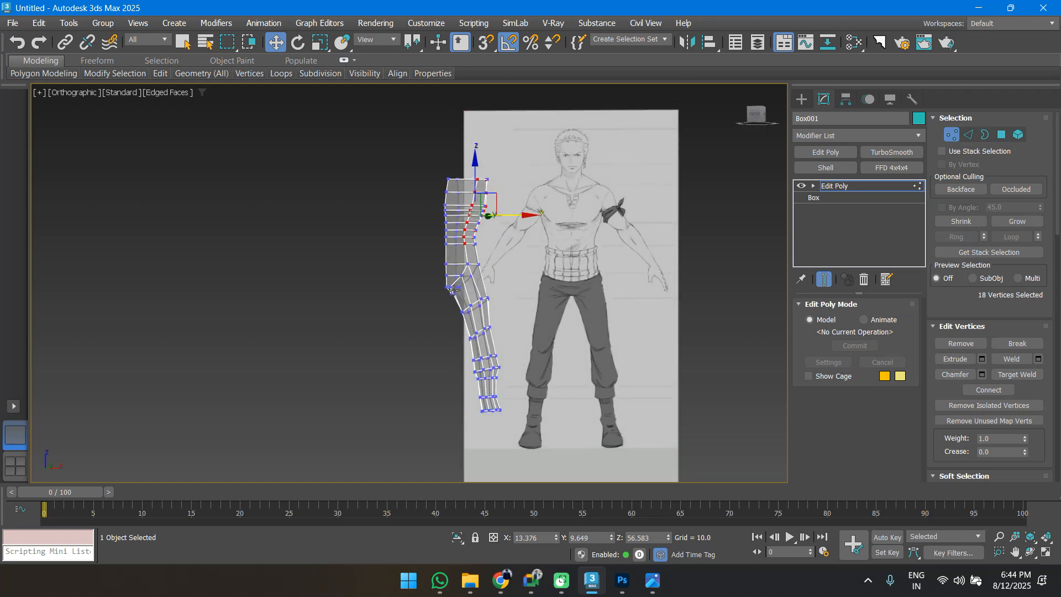
pyautogui.scroll(3, 507, 318)
pyautogui.keyDown('alt'); pyautogui.moveTo(470, 267); pyautogui.dragTo(456, 217, button='middle'); pyautogui.keyUp('alt')
pyautogui.press('1')
pyautogui.hotkey('alt', 'x')
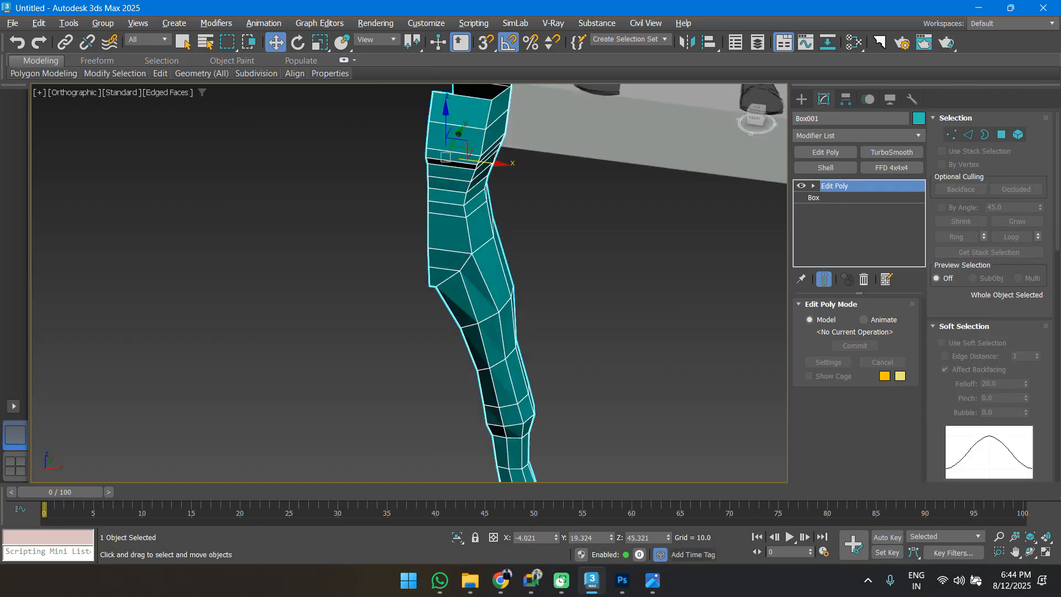
# Switch to the Google Meet call, open the in-call messages and unmute the microphone.
pyautogui.click(475, 466)
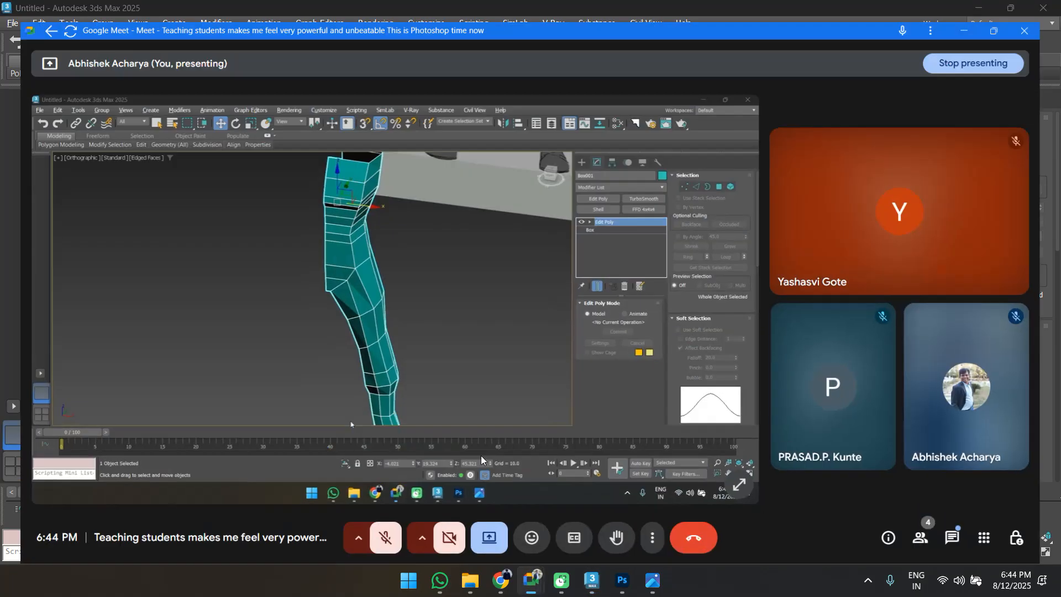
pyautogui.click(975, 537)
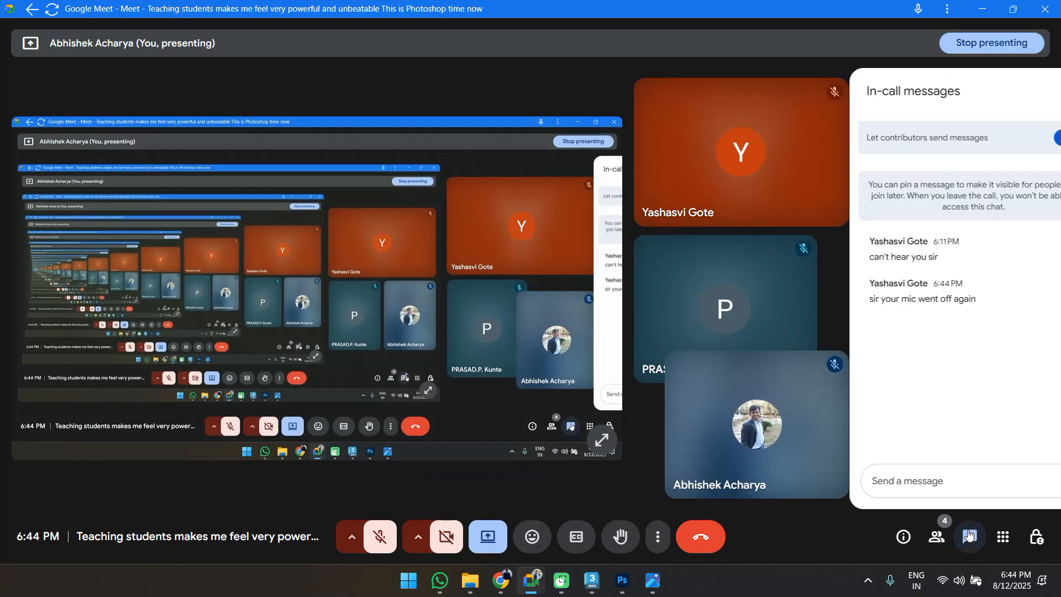
pyautogui.hotkey('ctrl', 'd')
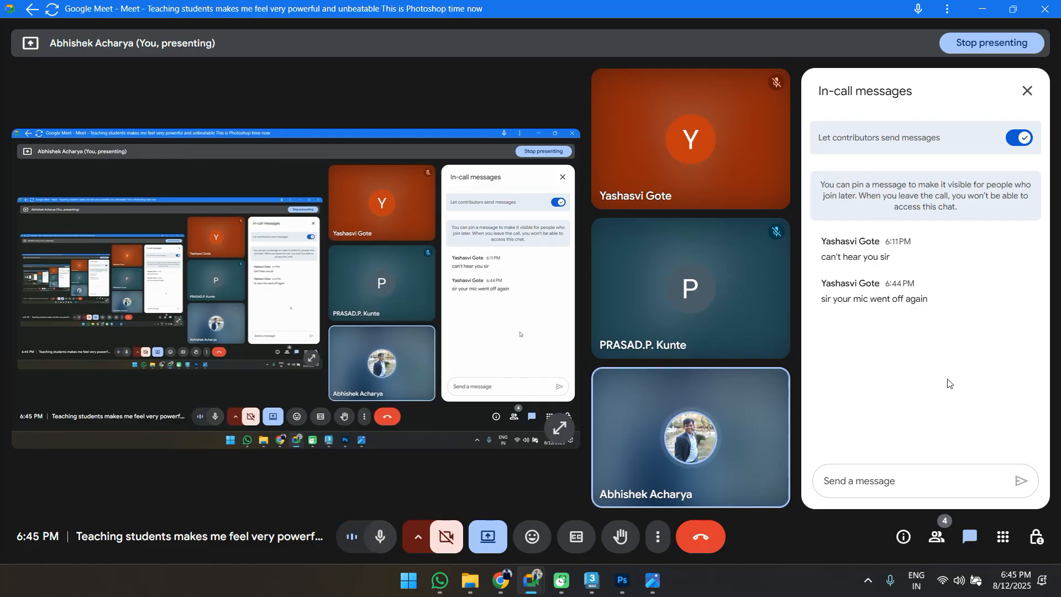
# Minimize the Google Meet window and return to the character model in 3ds Max.
pyautogui.click(867, 580)
pyautogui.rightClick(873, 529)
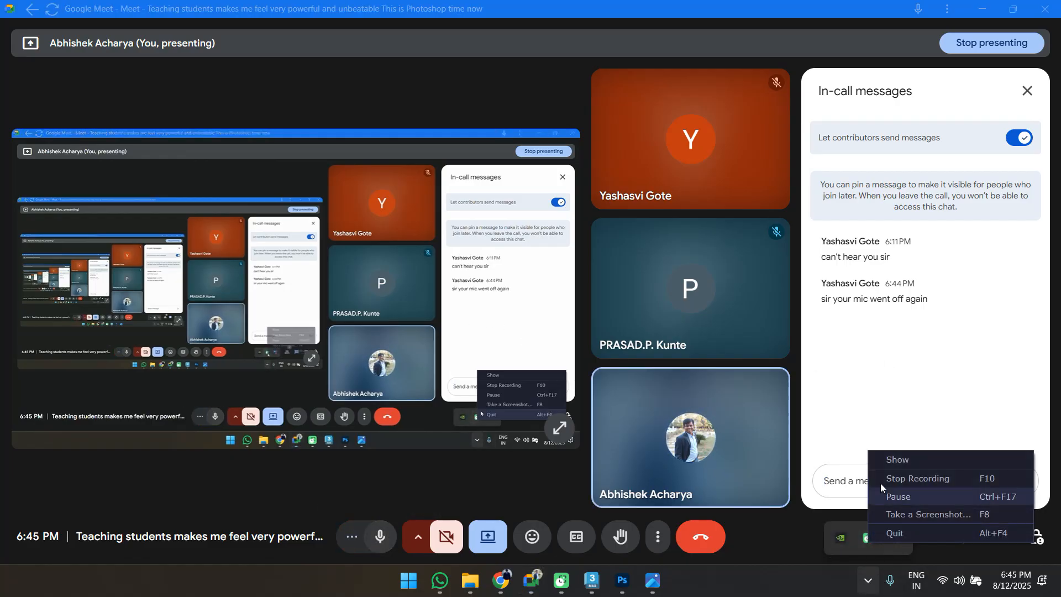
pyautogui.click(919, 458)
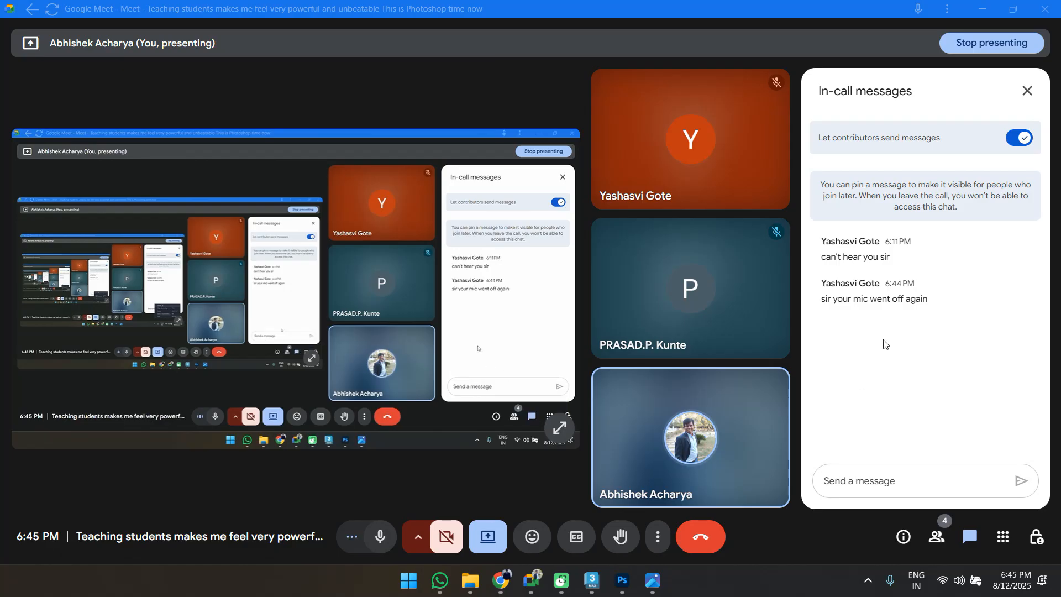
pyautogui.click(982, 9)
# Raise the front and back vertices on the open centre border at the crotch slightly along Z.
pyautogui.keyDown('alt'); pyautogui.moveTo(580, 312); pyautogui.dragTo(611, 315, button='middle'); pyautogui.keyUp('alt')
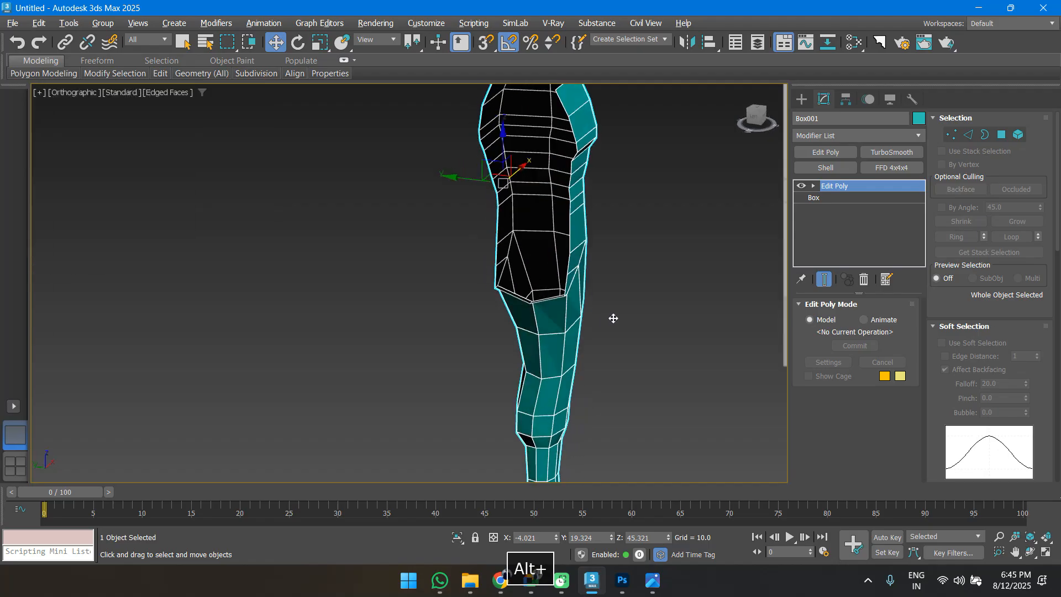
pyautogui.press('1')
pyautogui.click(565, 296)
pyautogui.keyDown('alt'); pyautogui.moveTo(496, 314); pyautogui.dragTo(535, 314, button='middle'); pyautogui.keyUp('alt')
pyautogui.keyDown('ctrl'); pyautogui.click(496, 253); pyautogui.keyUp('ctrl')
pyautogui.moveTo(546, 262); pyautogui.dragTo(546, 241)
pyautogui.scroll(-10, 532, 268)
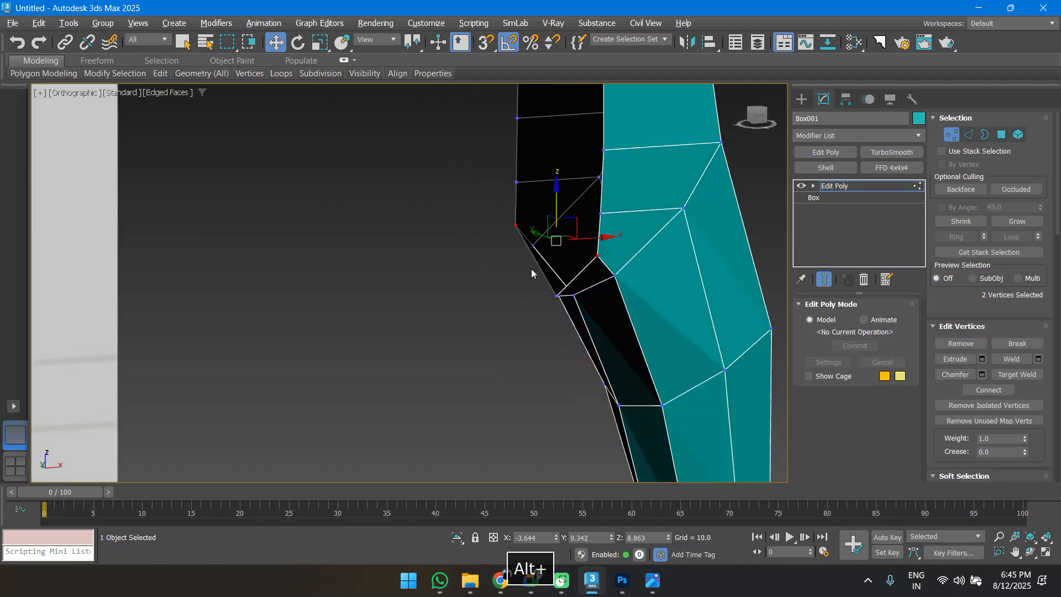
pyautogui.keyDown('alt'); pyautogui.moveTo(557, 351); pyautogui.dragTo(539, 301, button='middle'); pyautogui.keyUp('alt')
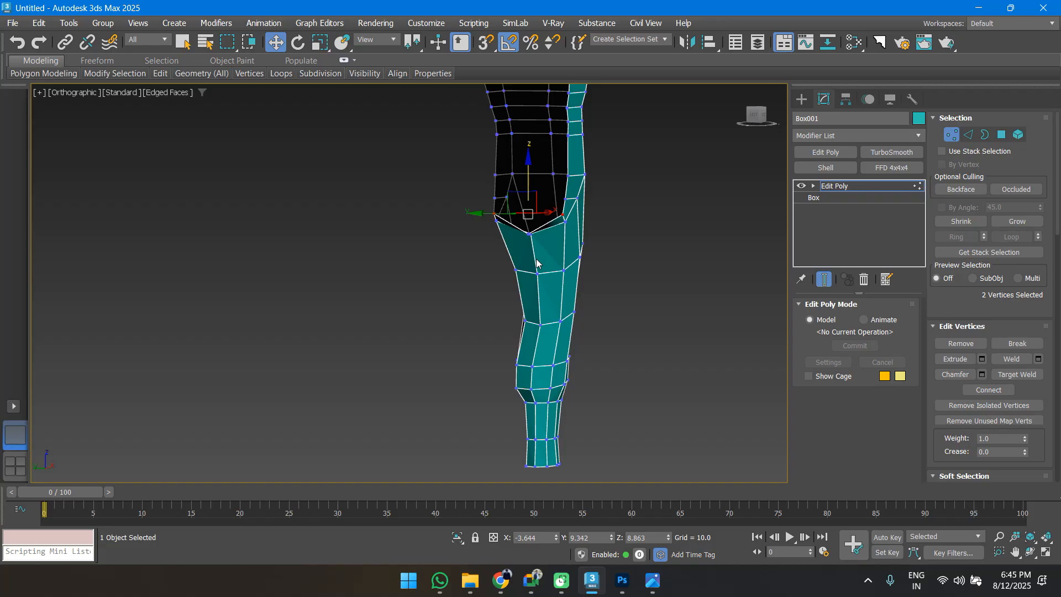
pyautogui.moveTo(535, 260); pyautogui.dragTo(529, 344, button='middle')
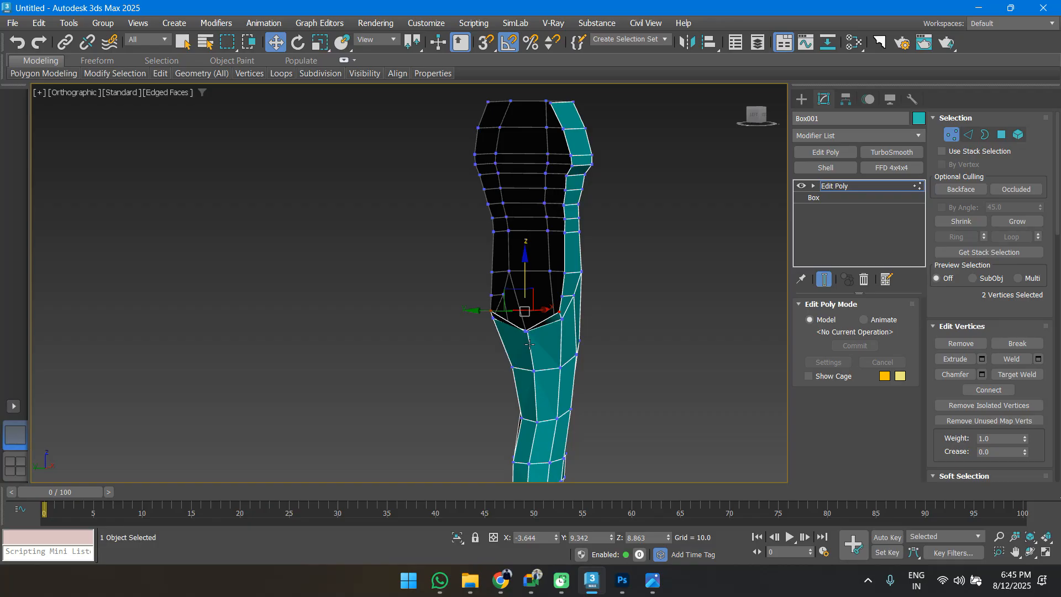
pyautogui.keyDown('alt'); pyautogui.moveTo(566, 318); pyautogui.dragTo(592, 292, button='middle'); pyautogui.keyUp('alt')
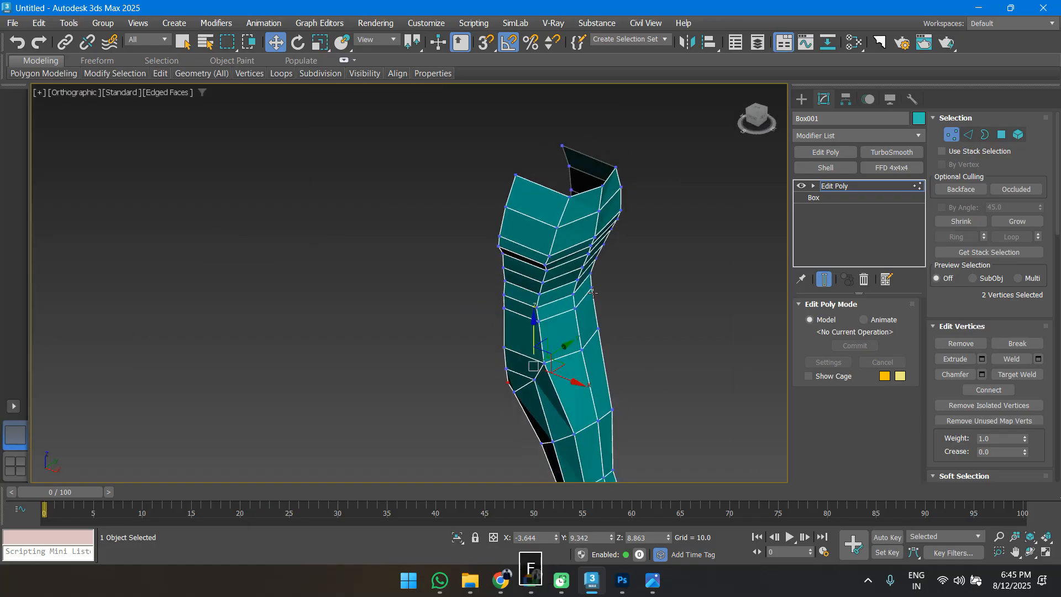
# Show the body half see-through over the front reference drawing and leave vertex editing.
pyautogui.press('f')
pyautogui.scroll(-3, 544, 289)
pyautogui.hotkey('alt', 'x')
pyautogui.scroll(1, 497, 311)
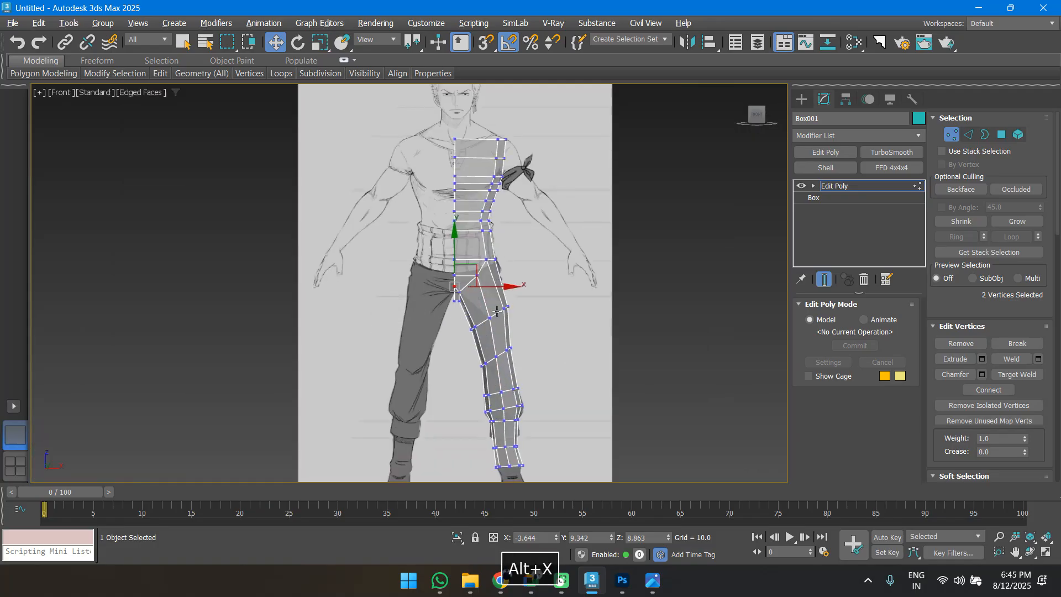
pyautogui.moveTo(496, 311); pyautogui.dragTo(515, 231, button='middle')
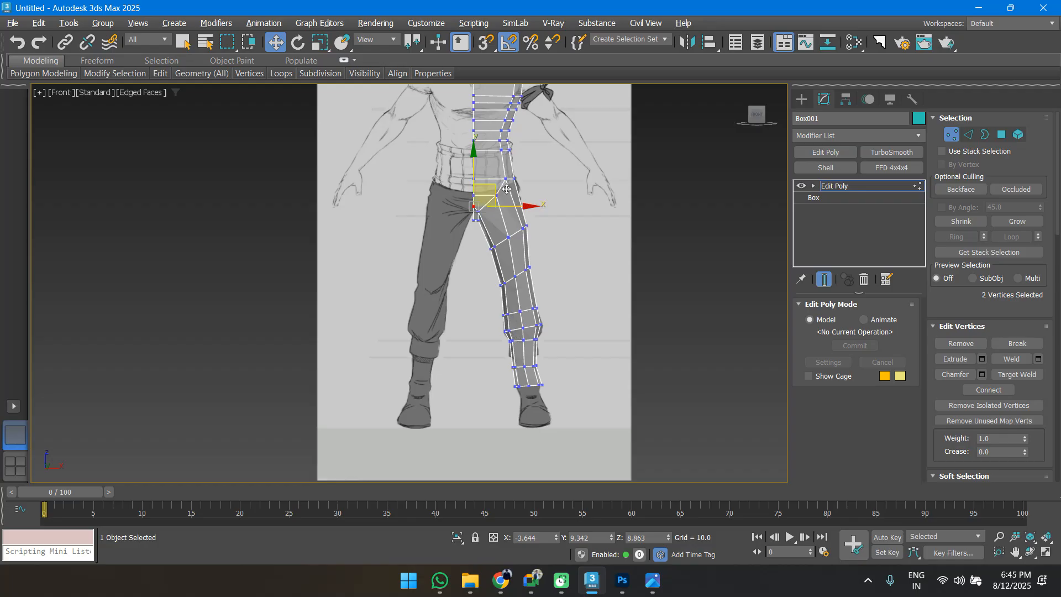
pyautogui.scroll(-2, 475, 204)
pyautogui.press('1')
pyautogui.scroll(6, 459, 251)
pyautogui.scroll(6, 460, 251)
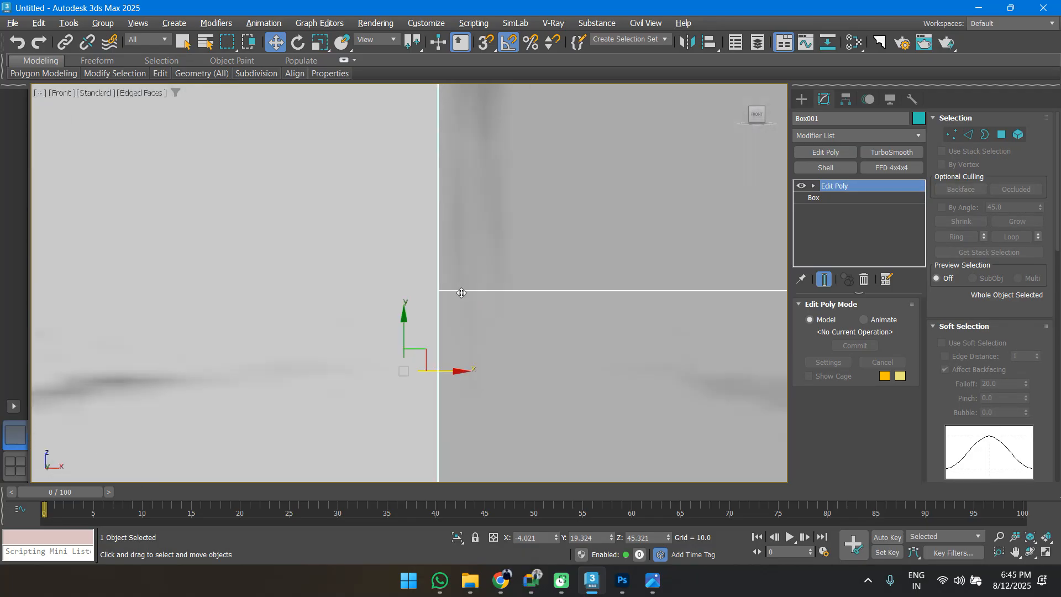
pyautogui.scroll(-4, 430, 363)
pyautogui.scroll(-2, 427, 357)
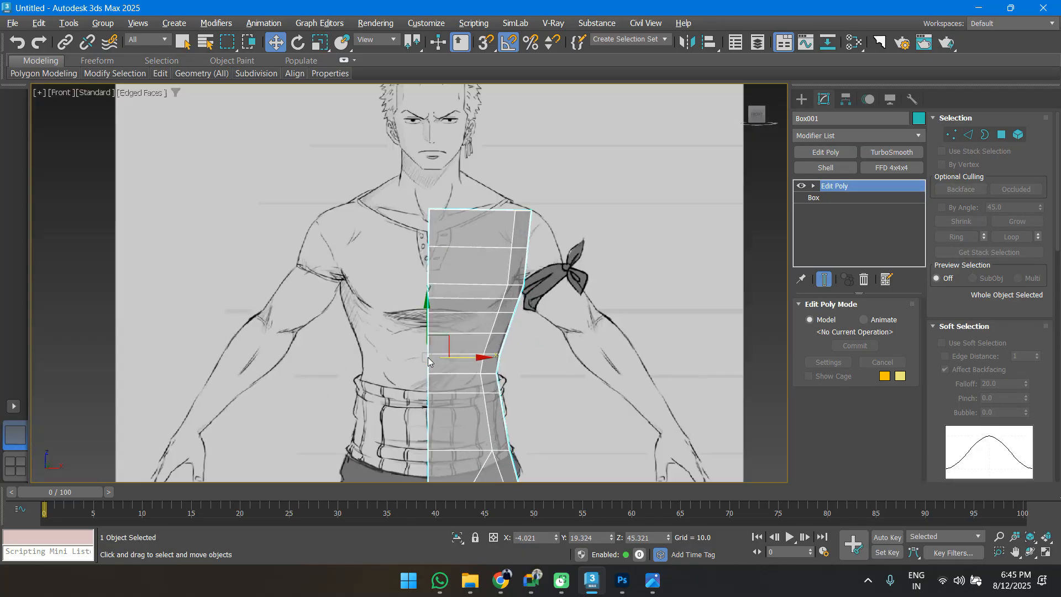
# Move only the body half's pivot and snap it onto the open centre edge with 3D snapping.
pyautogui.scroll(5, 427, 357)
pyautogui.click(844, 100)
pyautogui.click(839, 188)
pyautogui.scroll(5, 419, 372)
pyautogui.moveTo(419, 373); pyautogui.dragTo(526, 213, button='middle')
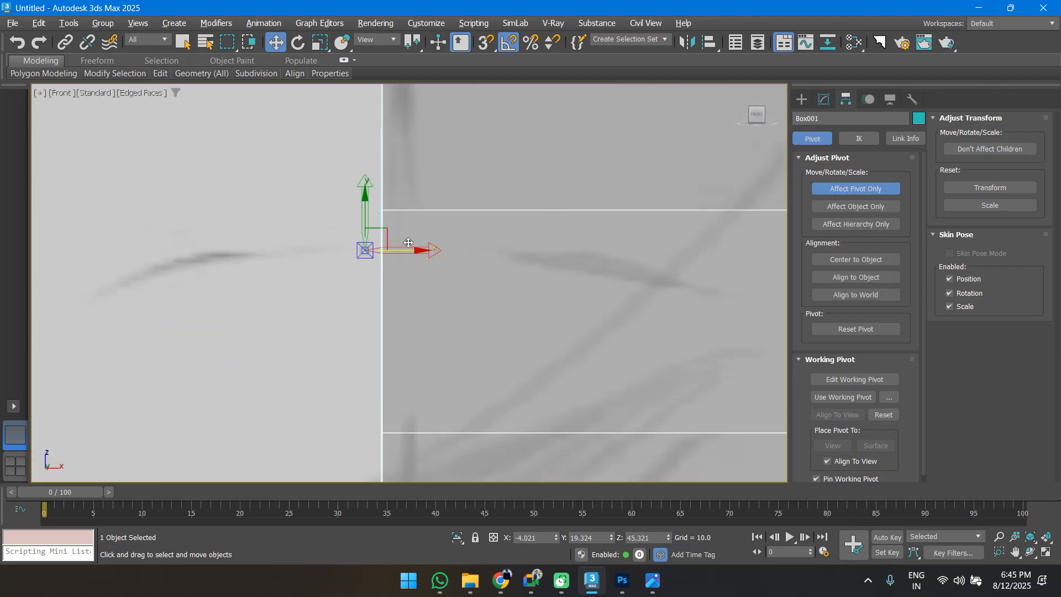
pyautogui.scroll(4, 365, 243)
pyautogui.scroll(3, 384, 292)
pyautogui.moveTo(384, 292); pyautogui.dragTo(418, 354)
pyautogui.press('s')
pyautogui.click(825, 189)
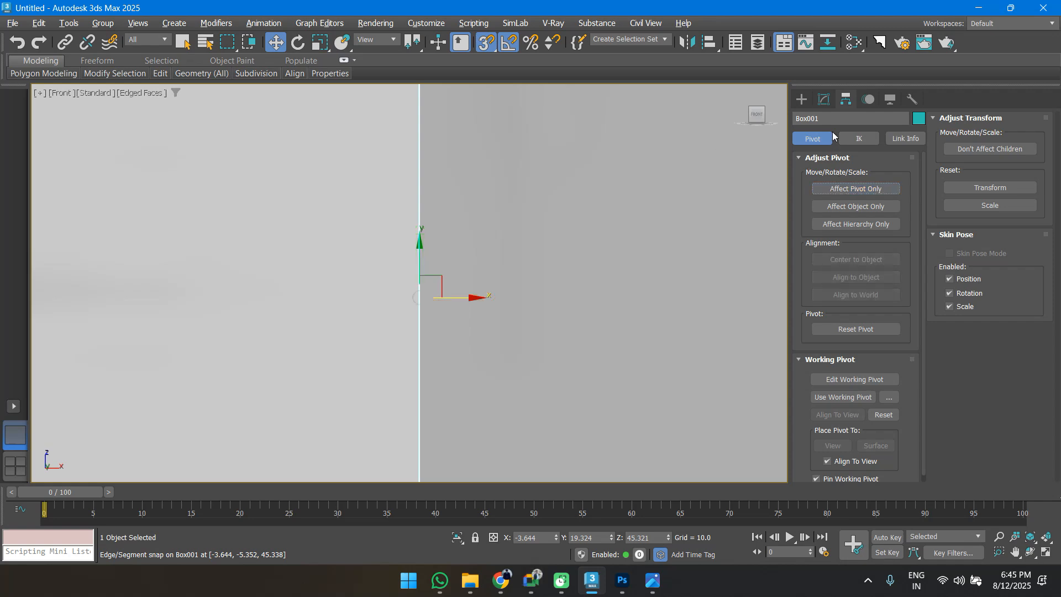
pyautogui.click(802, 98)
# Mirror the body half across the X axis as an Instance with an offset of 0.0.
pyautogui.scroll(-7, 718, 177)
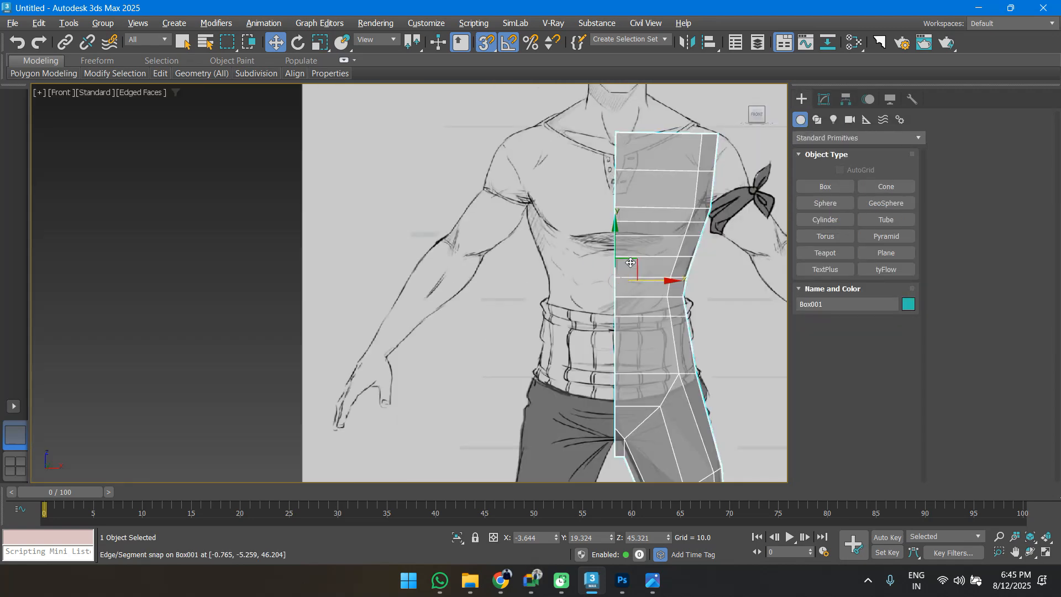
pyautogui.click(686, 42)
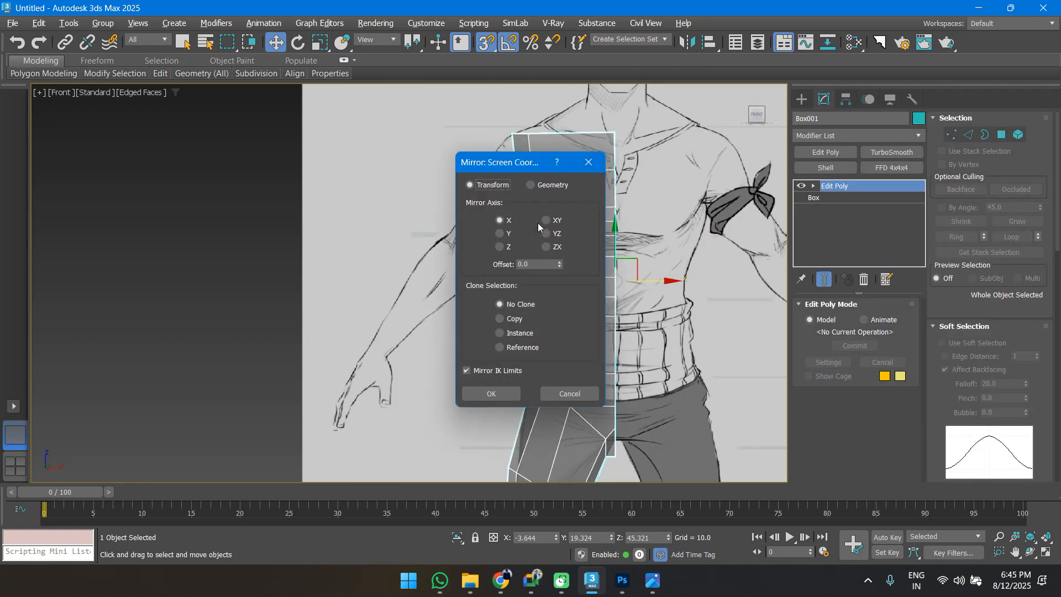
pyautogui.moveTo(531, 158); pyautogui.dragTo(321, 142)
pyautogui.click(337, 314)
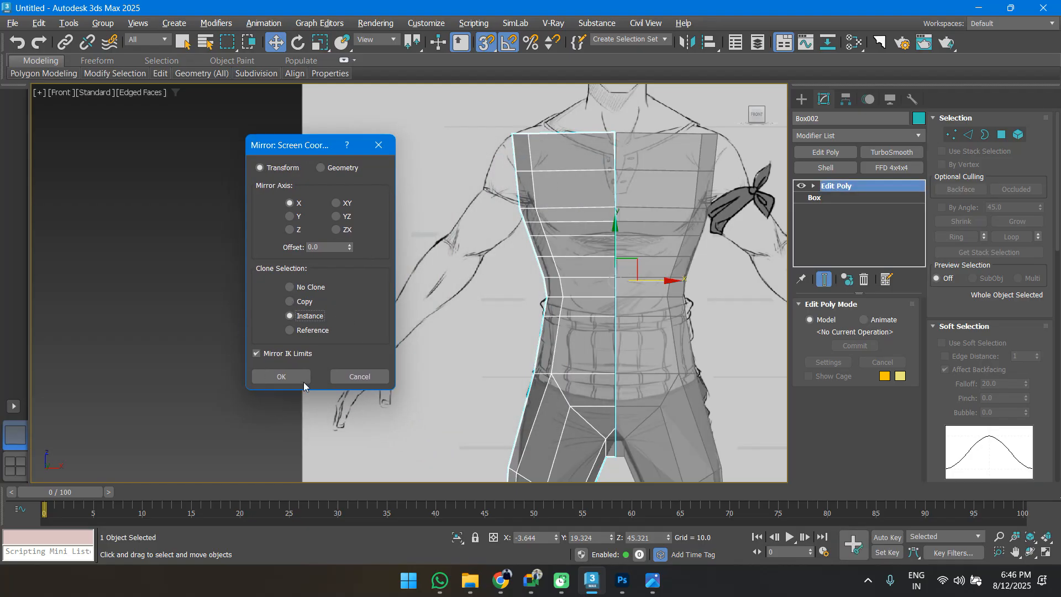
pyautogui.click(285, 376)
pyautogui.scroll(-3, 655, 361)
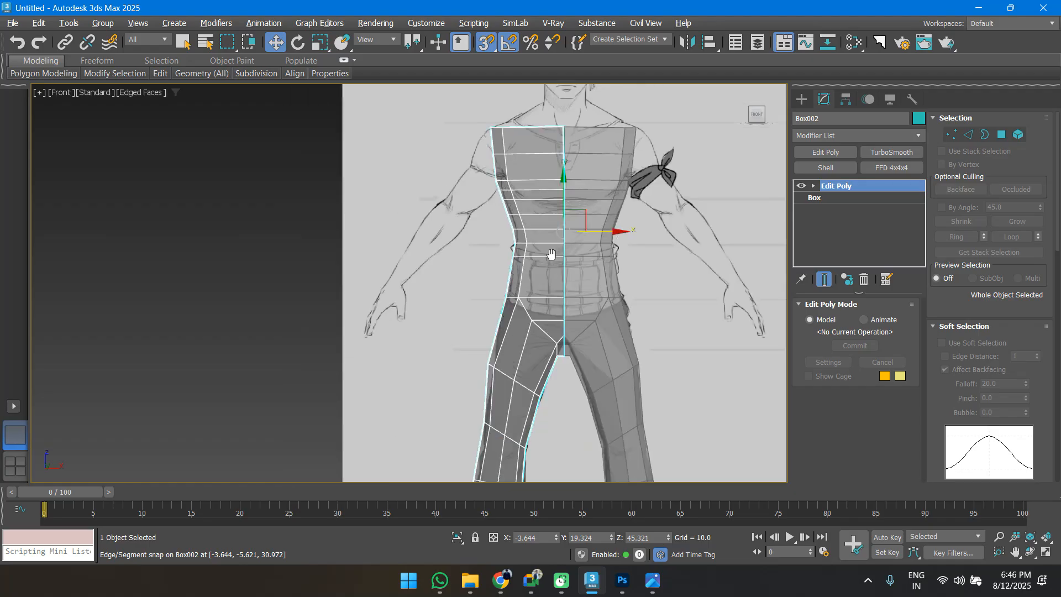
pyautogui.moveTo(654, 361); pyautogui.dragTo(643, 221, button='middle')
pyautogui.scroll(-2, 643, 221)
pyautogui.moveTo(569, 284); pyautogui.dragTo(557, 362, button='middle')
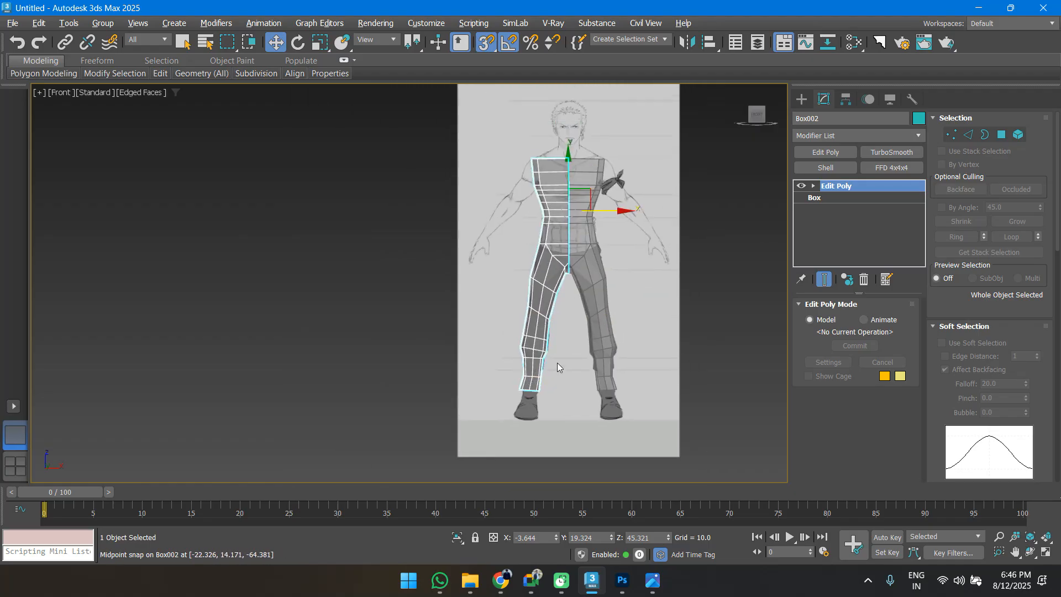
# Turn off see-through display for both body halves, deselect them and compare the whole body with the front reference.
pyautogui.click(556, 359)
pyautogui.keyDown('alt'); pyautogui.moveTo(556, 207); pyautogui.dragTo(581, 269, button='middle'); pyautogui.keyUp('alt')
pyautogui.click(566, 256)
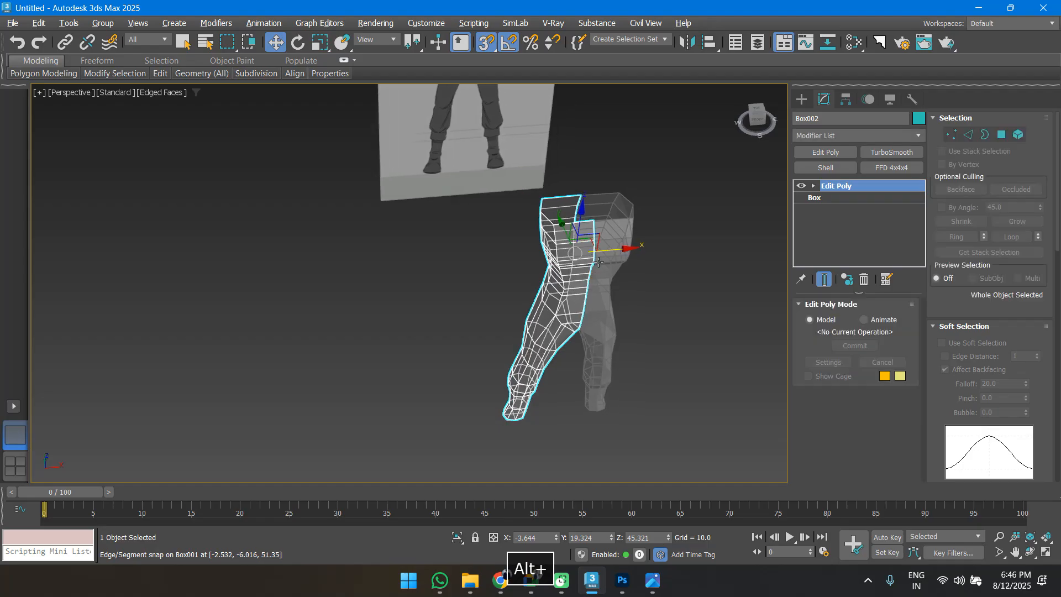
pyautogui.keyDown('ctrl'); pyautogui.click(615, 235); pyautogui.keyUp('ctrl')
pyautogui.hotkey('alt', 'x')
pyautogui.click(676, 315)
pyautogui.keyDown('alt'); pyautogui.moveTo(676, 315); pyautogui.dragTo(525, 275, button='middle'); pyautogui.keyUp('alt')
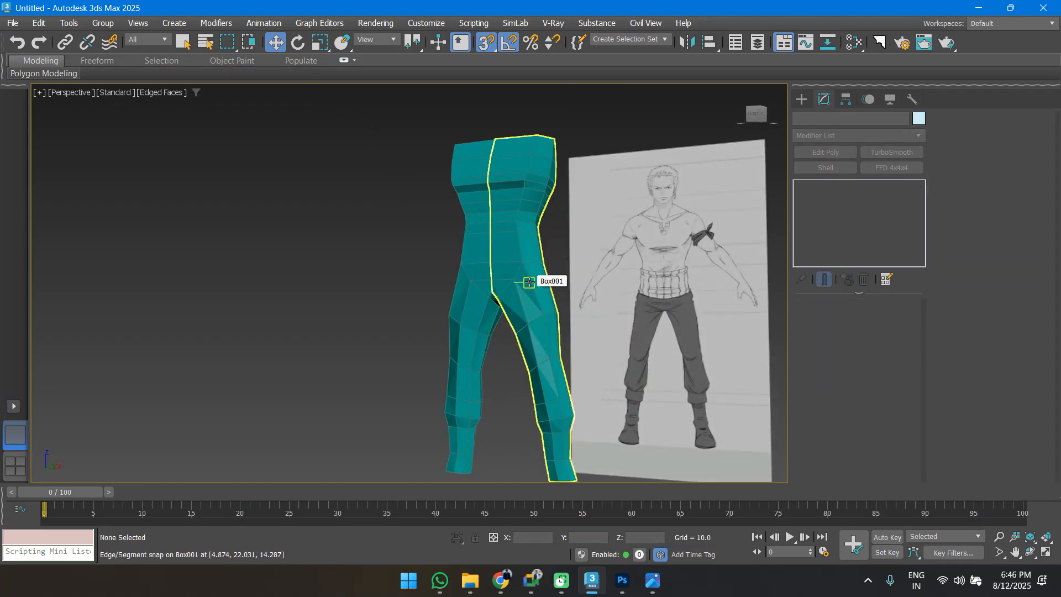
pyautogui.press('f')
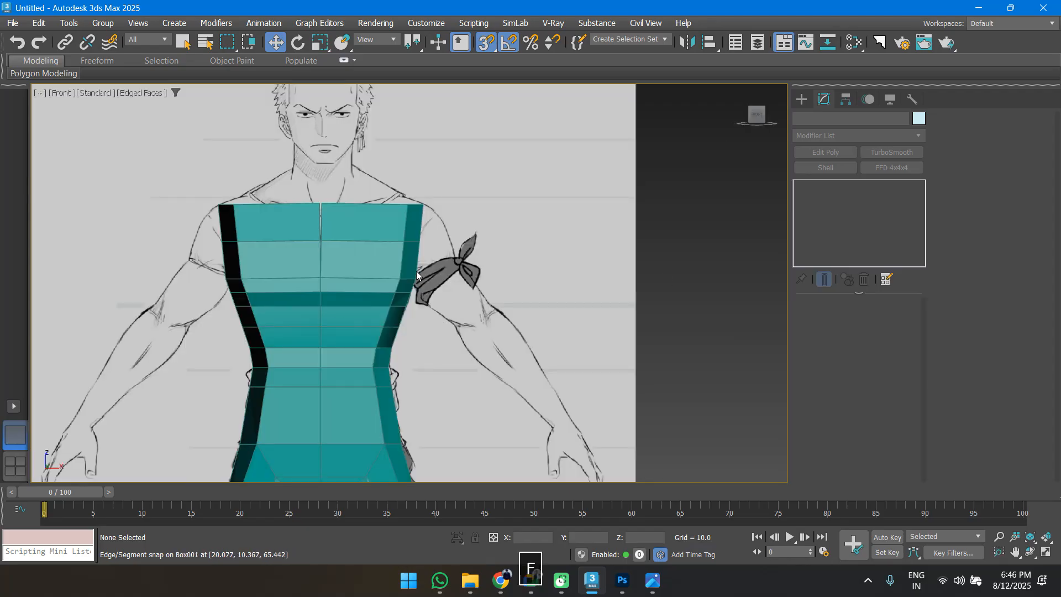
# Scale the original half's upper centre-line vertices flat along X to close the chest gap, then leave vertex editing.
pyautogui.scroll(-1, 366, 242)
pyautogui.click(367, 242)
pyautogui.scroll(5, 363, 141)
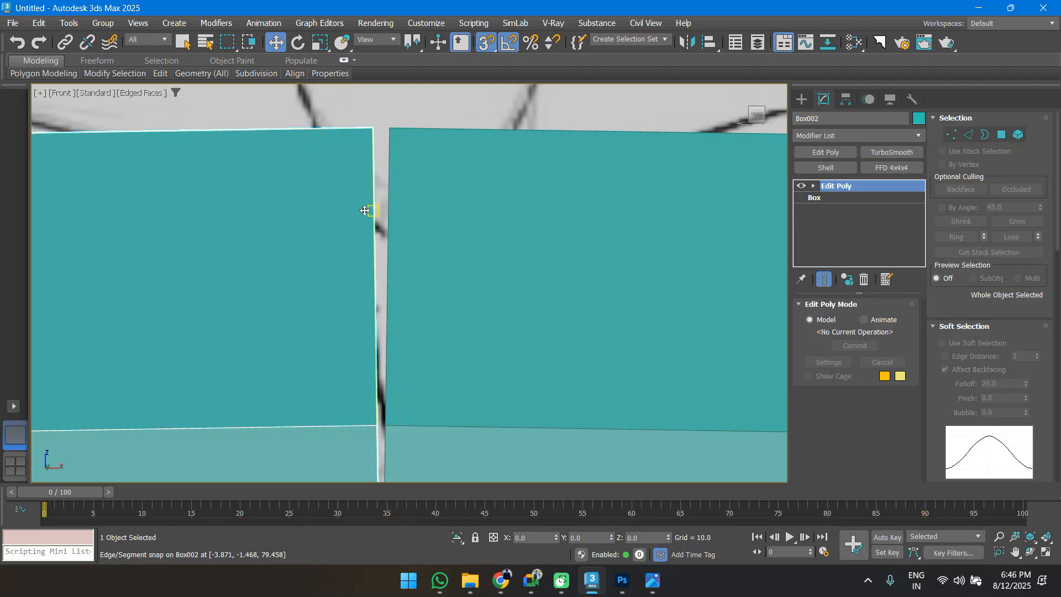
pyautogui.click(487, 199)
pyautogui.press('1')
pyautogui.scroll(-8, 456, 213)
pyautogui.moveTo(465, 195); pyautogui.dragTo(460, 237, button='middle')
pyautogui.scroll(5, 459, 237)
pyautogui.moveTo(484, 117); pyautogui.dragTo(554, 448)
pyautogui.press('r')
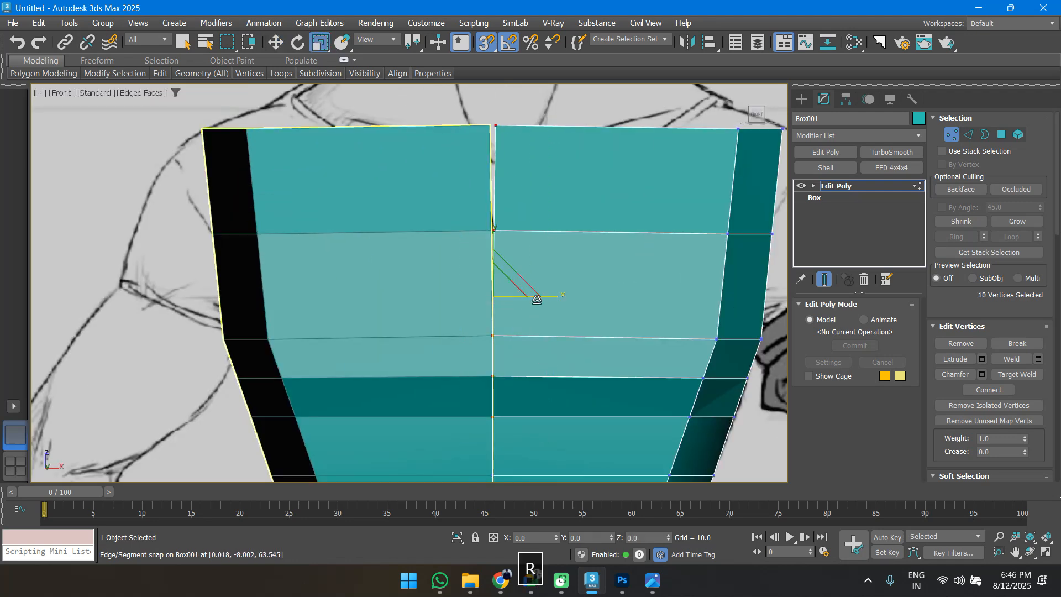
pyautogui.moveTo(535, 297); pyautogui.dragTo(311, 195)
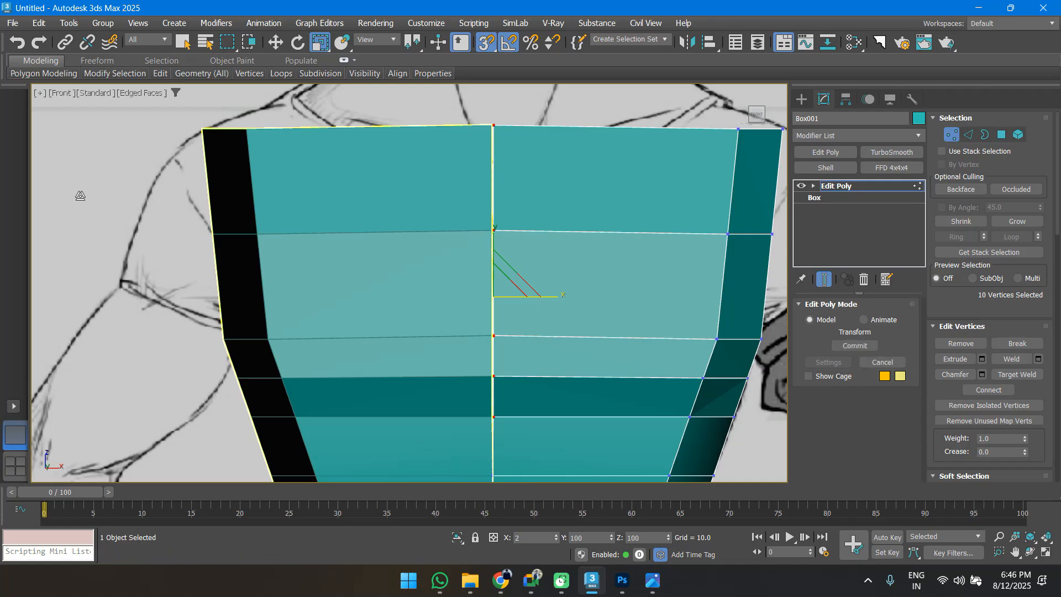
pyautogui.press('w')
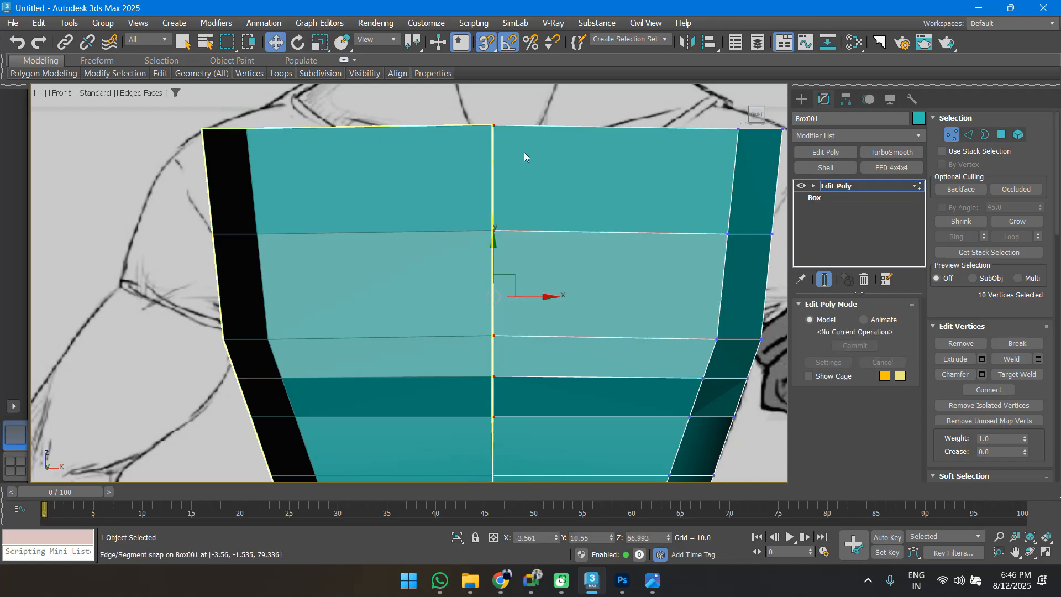
pyautogui.click(432, 128)
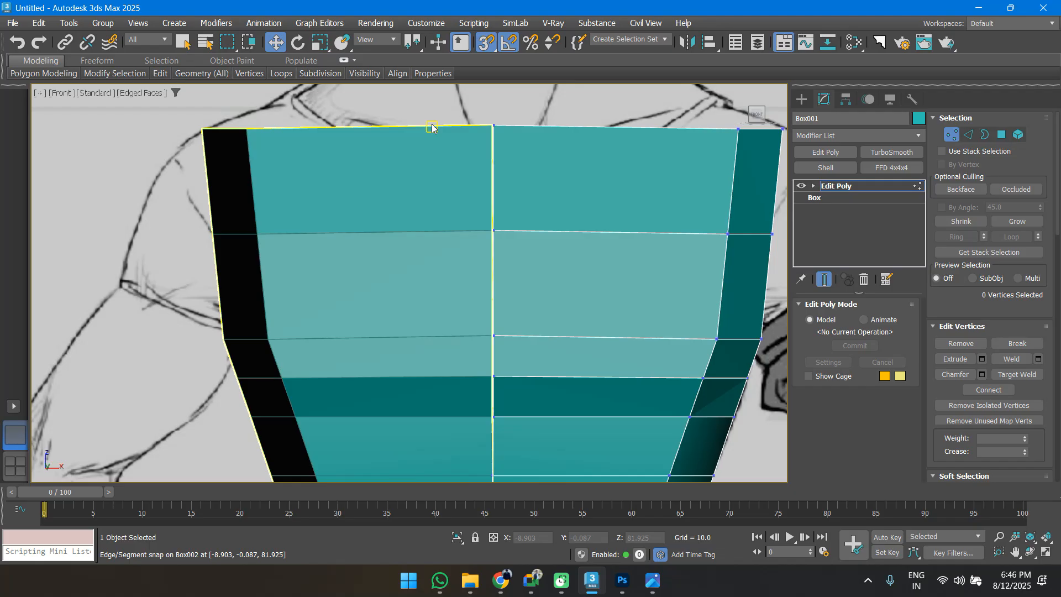
pyautogui.press('1')
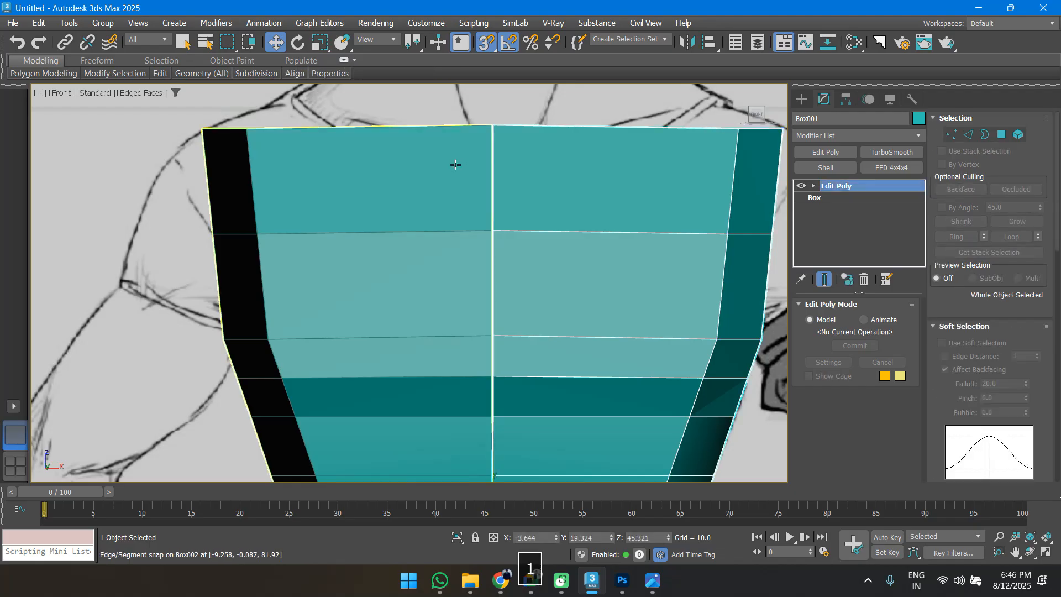
# Select the mirrored half and examine its profile against the side reference drawing.
pyautogui.scroll(-6, 455, 166)
pyautogui.click(434, 207)
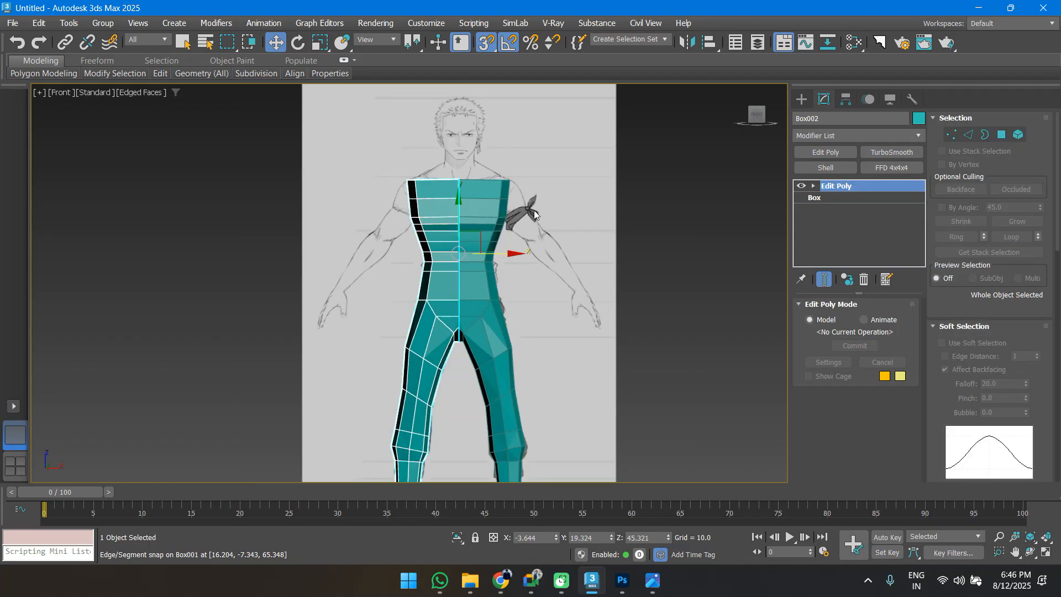
pyautogui.press('l')
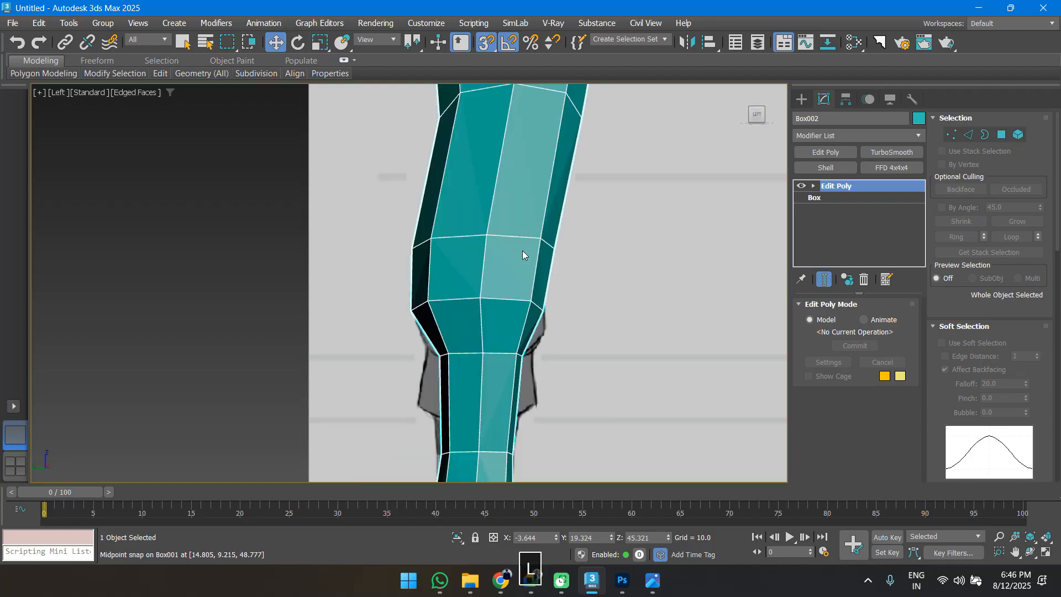
pyautogui.scroll(-4, 505, 280)
pyautogui.moveTo(529, 196); pyautogui.dragTo(504, 264, button='middle')
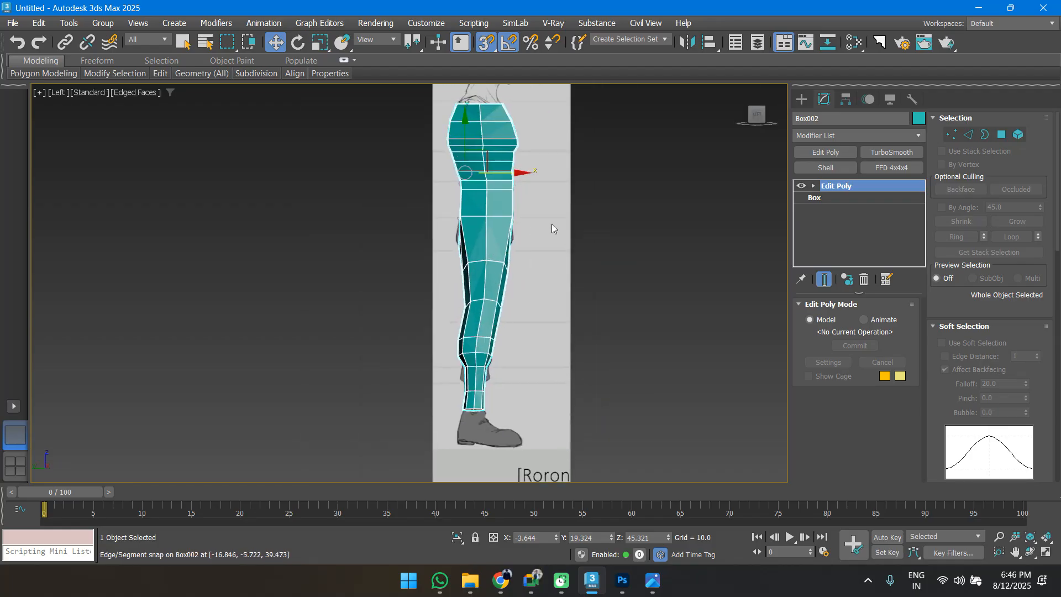
# Make both the original and the mirrored body halves see-through over the front and side reference drawings.
pyautogui.press('f')
pyautogui.hotkey('alt', 'x')
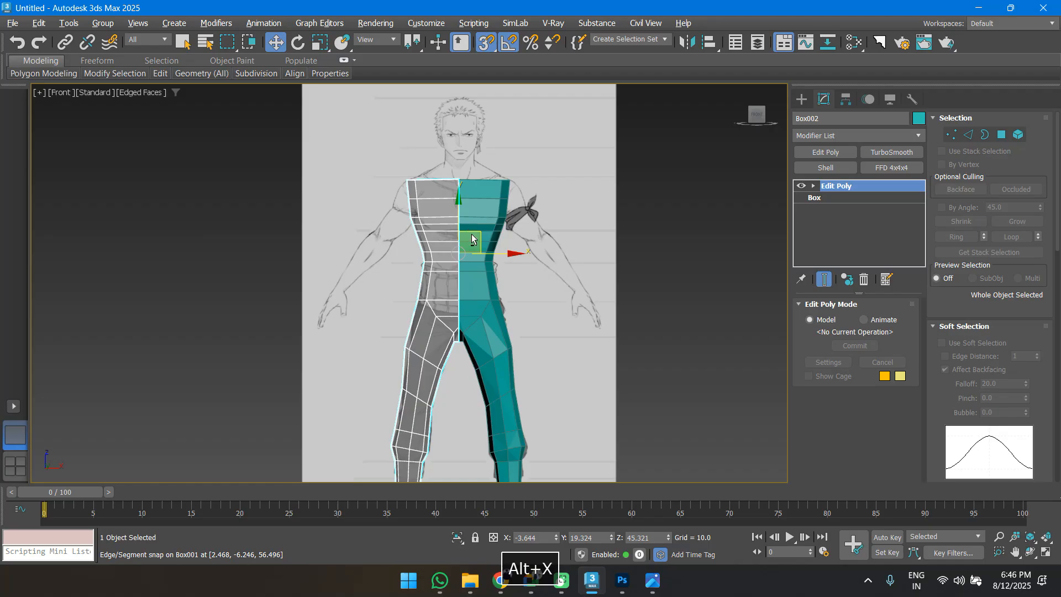
pyautogui.click(480, 222)
pyautogui.hotkey('alt', 'x')
pyautogui.click(446, 224)
pyautogui.hotkey('alt', 'x')
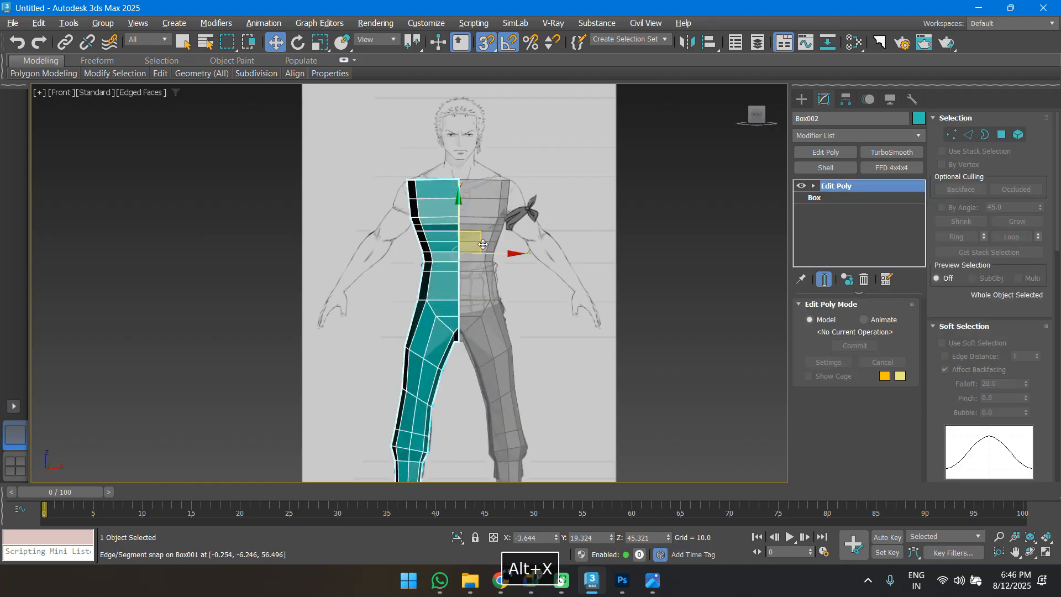
pyautogui.press('l')
pyautogui.hotkey('alt', 'x')
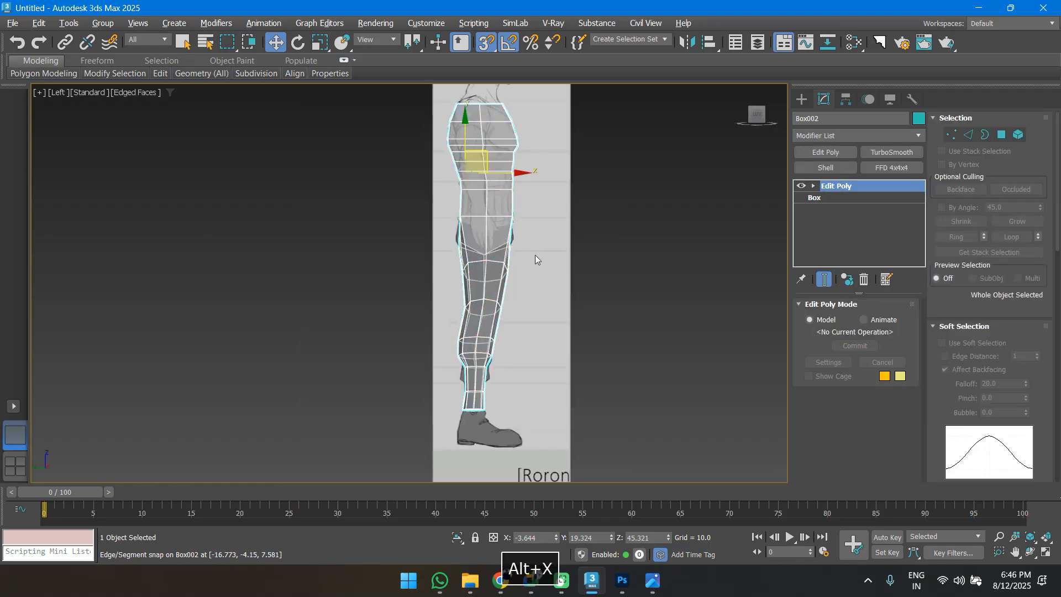
# Delete the mirrored body half, keeping only the original half over the front reference.
pyautogui.click(524, 289)
pyautogui.click(499, 272)
pyautogui.press('f')
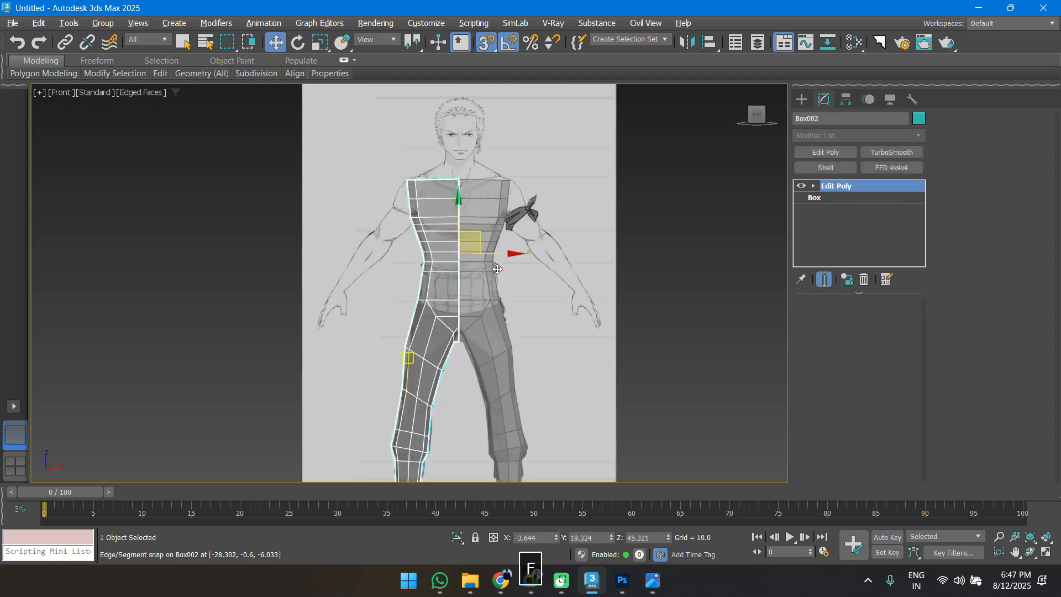
pyautogui.press('z')
pyautogui.press('Delete')
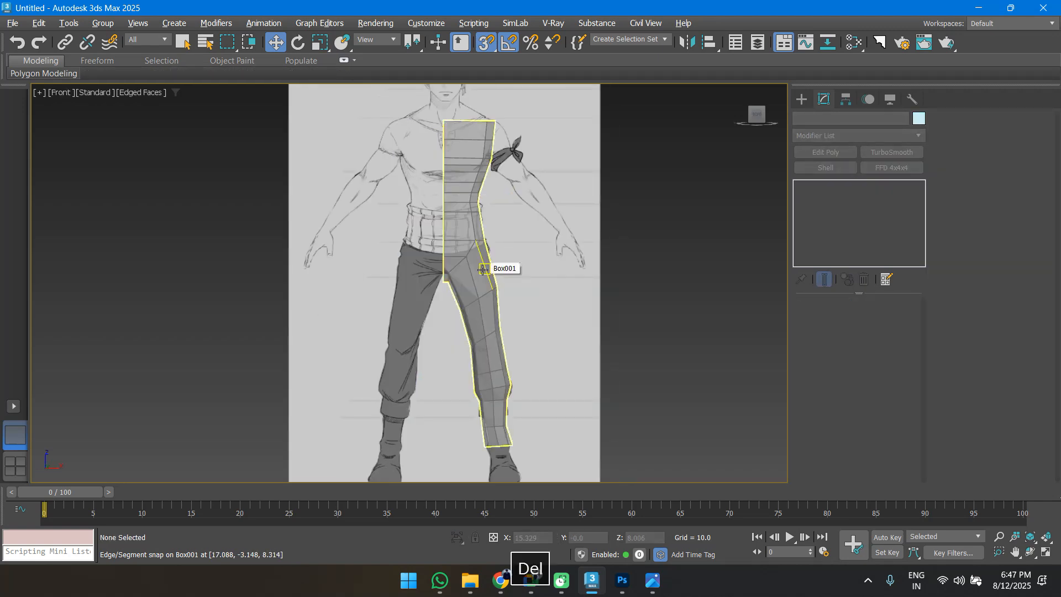
# Add a Symmetry modifier to the body half, mirrored on the X axis.
pyautogui.click(483, 270)
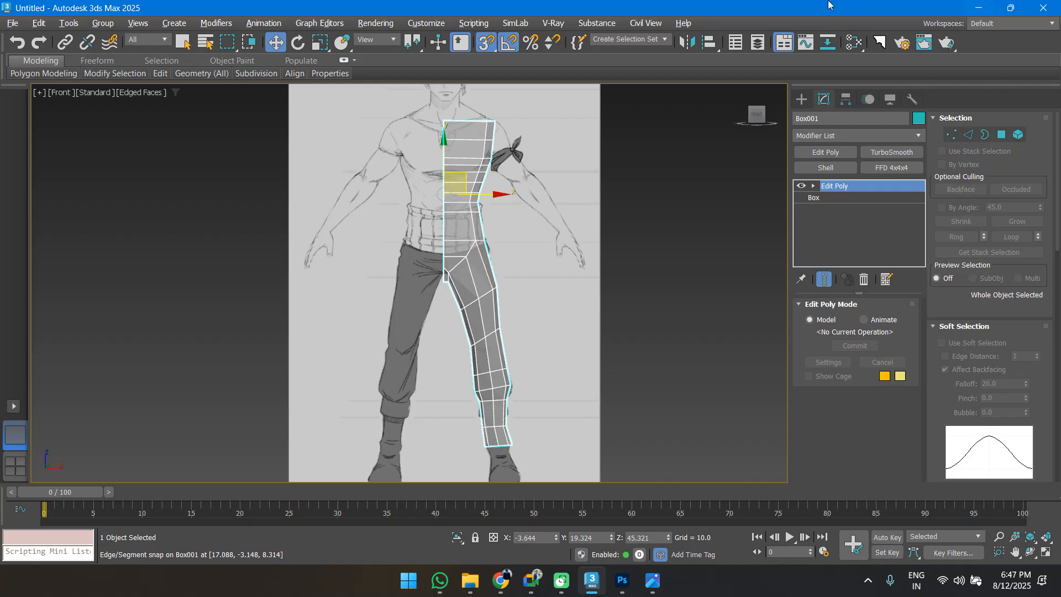
pyautogui.click(850, 137)
pyautogui.write('sy')
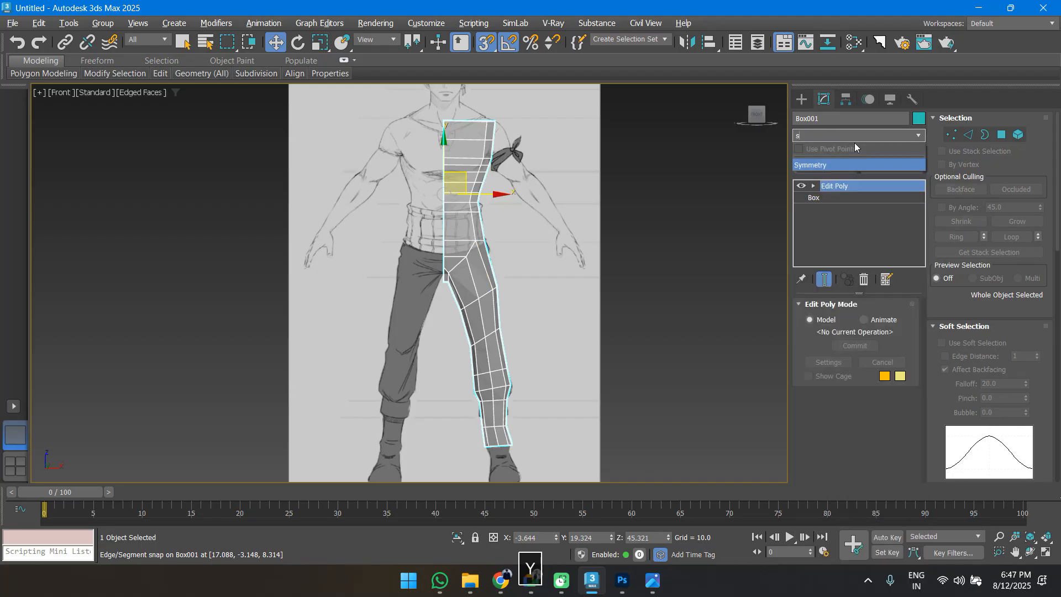
pyautogui.click(811, 165)
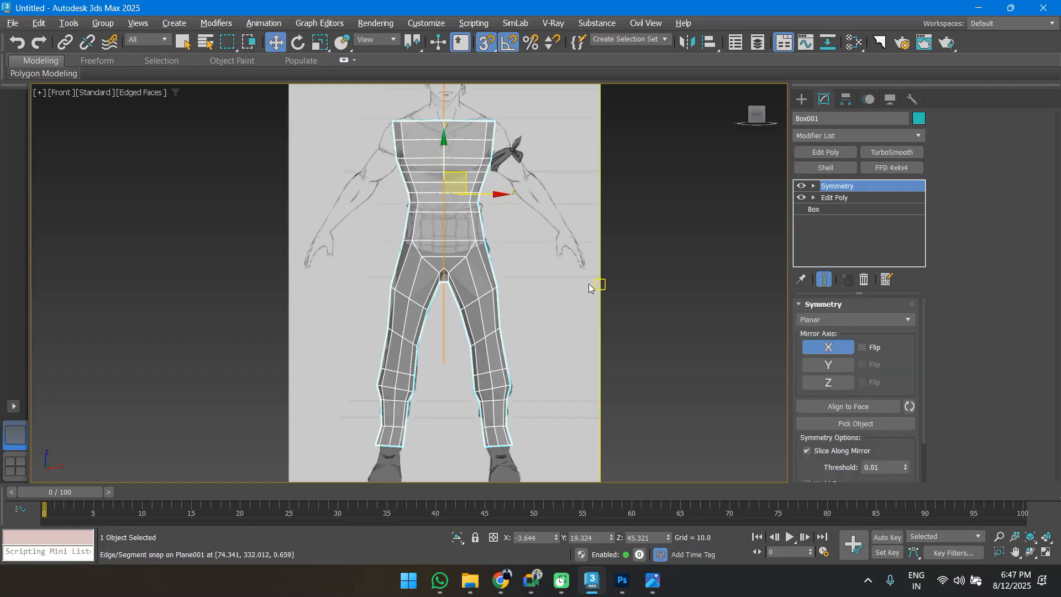
pyautogui.scroll(-5, 442, 271)
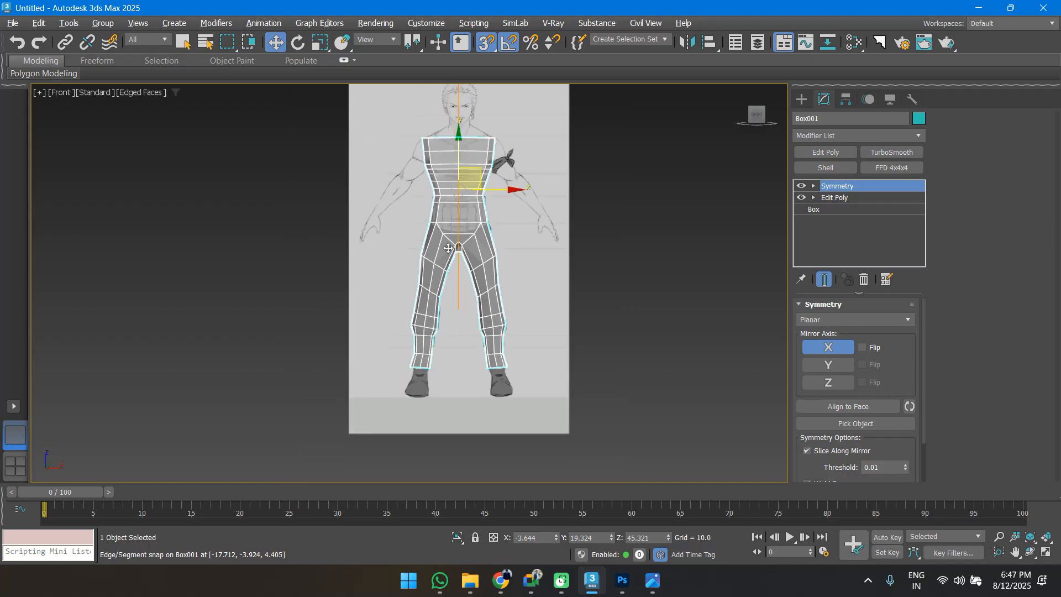
# Try to move the ankle vertices in the Edit Poly level beneath the Symmetry modifier, then undo the move.
pyautogui.scroll(8, 469, 260)
pyautogui.moveTo(697, 243); pyautogui.dragTo(675, 289, button='middle')
pyautogui.press('1')
pyautogui.moveTo(615, 352); pyautogui.dragTo(605, 281, button='middle')
pyautogui.click(834, 198)
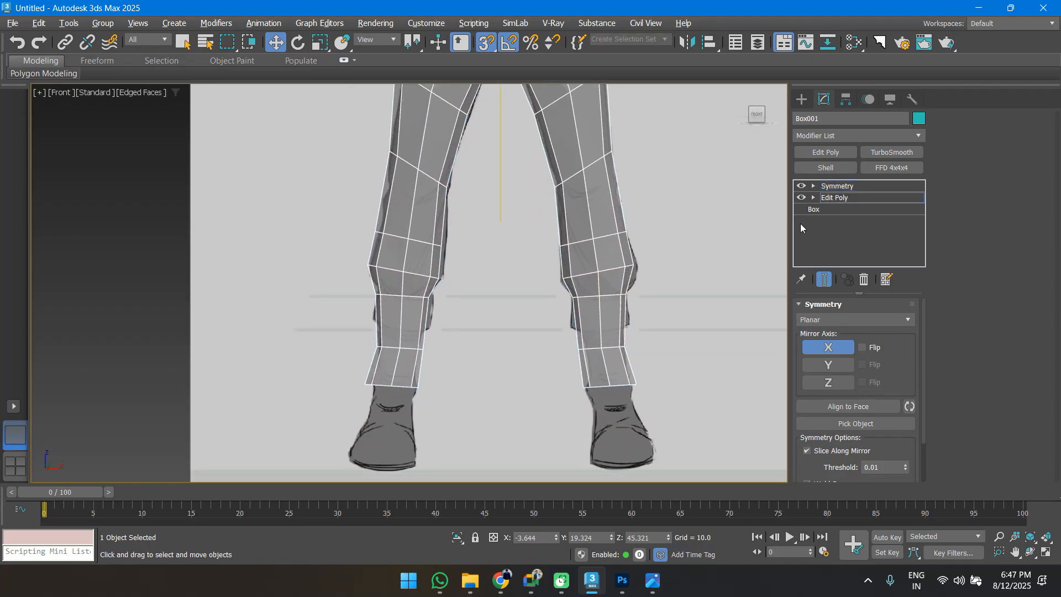
pyautogui.press('1')
pyautogui.moveTo(568, 374); pyautogui.dragTo(729, 386)
pyautogui.hotkey('ctrl', 'z')
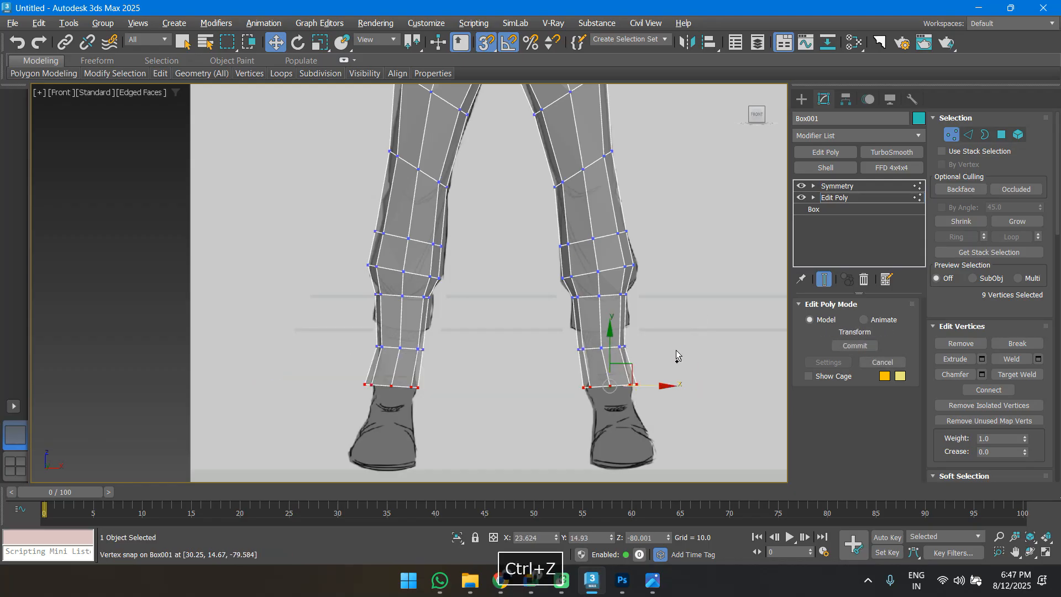
# Leave vertex editing and remove the Symmetry modifier from the body, keeping only the Edit Poly half.
pyautogui.scroll(-3, 625, 381)
pyautogui.scroll(-2, 625, 380)
pyautogui.moveTo(607, 189); pyautogui.dragTo(607, 220, button='middle')
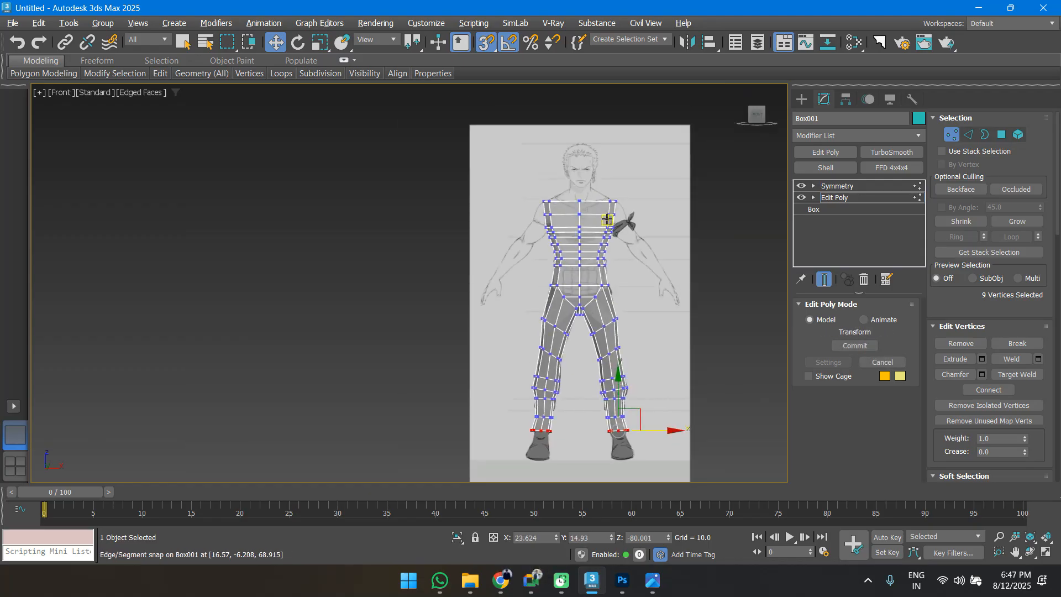
pyautogui.press('1')
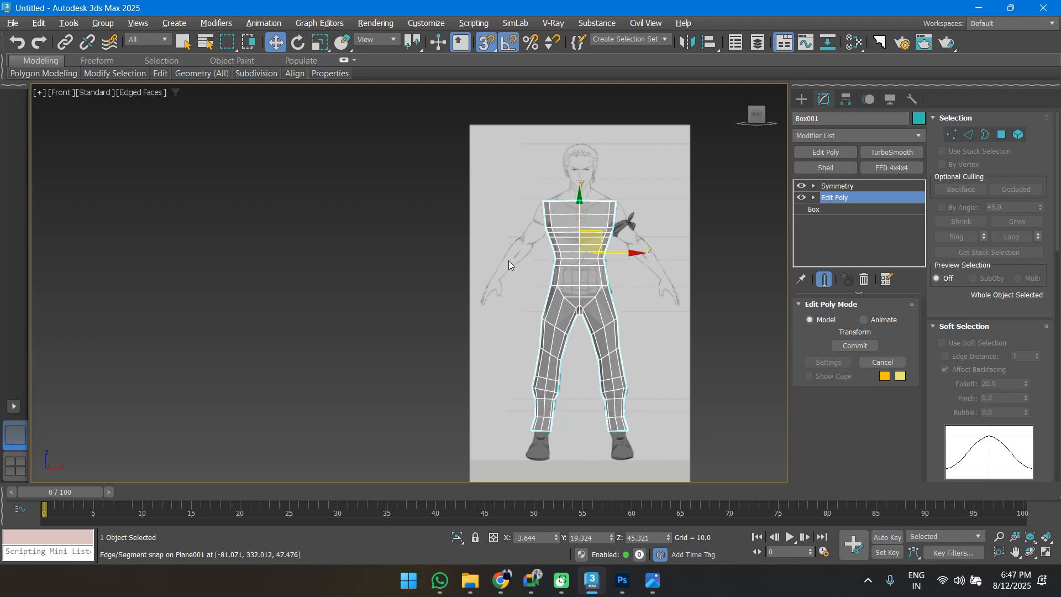
pyautogui.scroll(4, 624, 315)
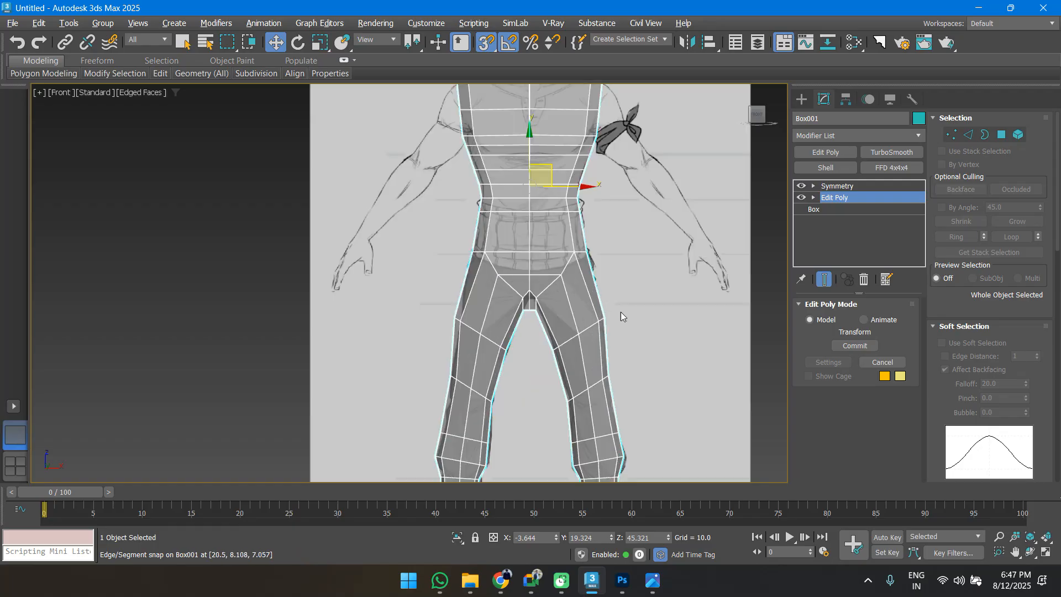
pyautogui.scroll(-4, 503, 292)
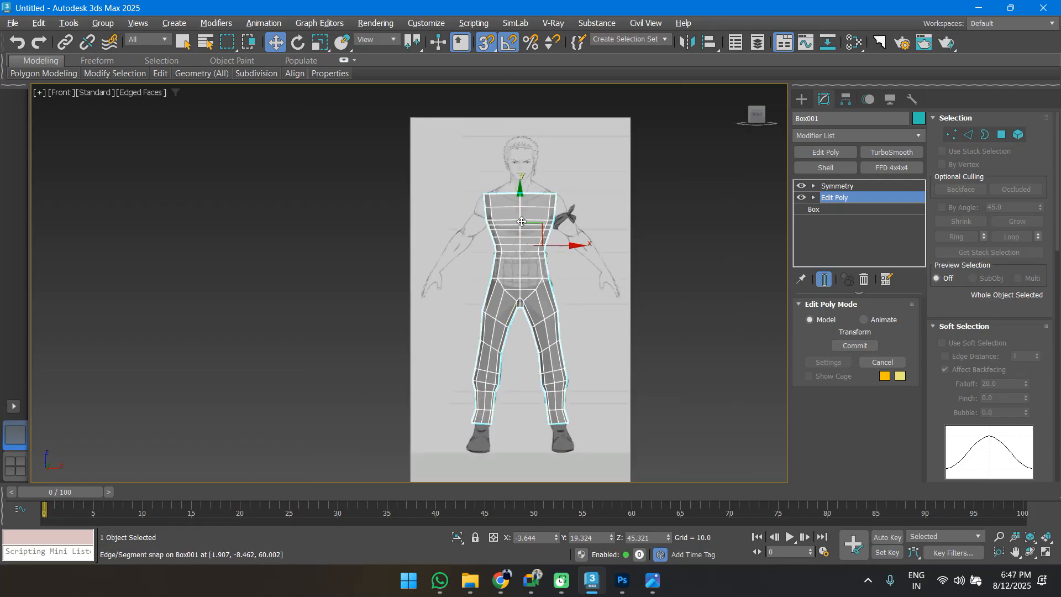
pyautogui.click(839, 187)
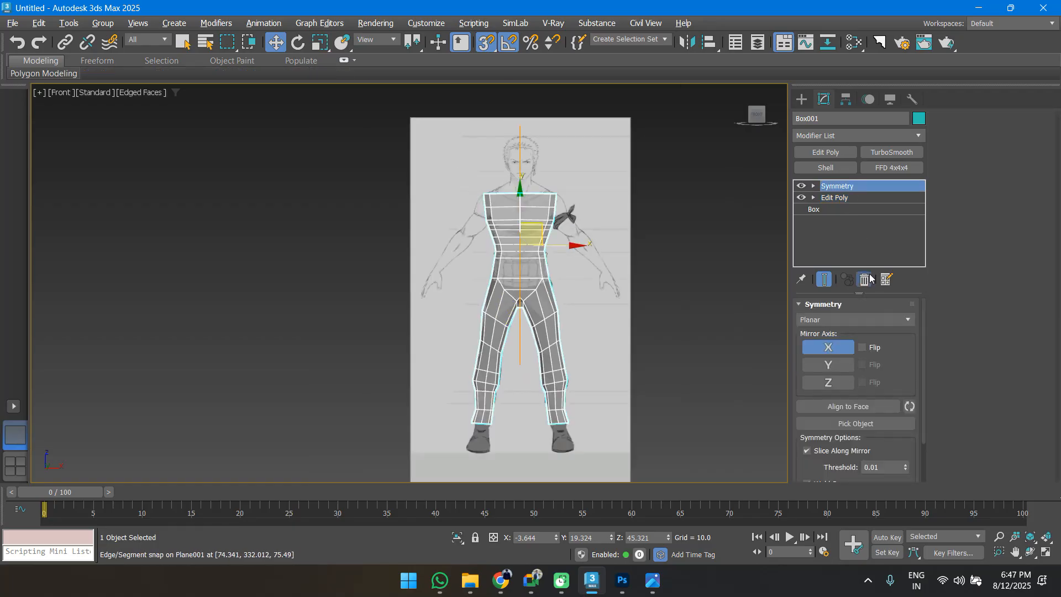
pyautogui.click(869, 278)
pyautogui.scroll(3, 503, 296)
pyautogui.scroll(-3, 503, 297)
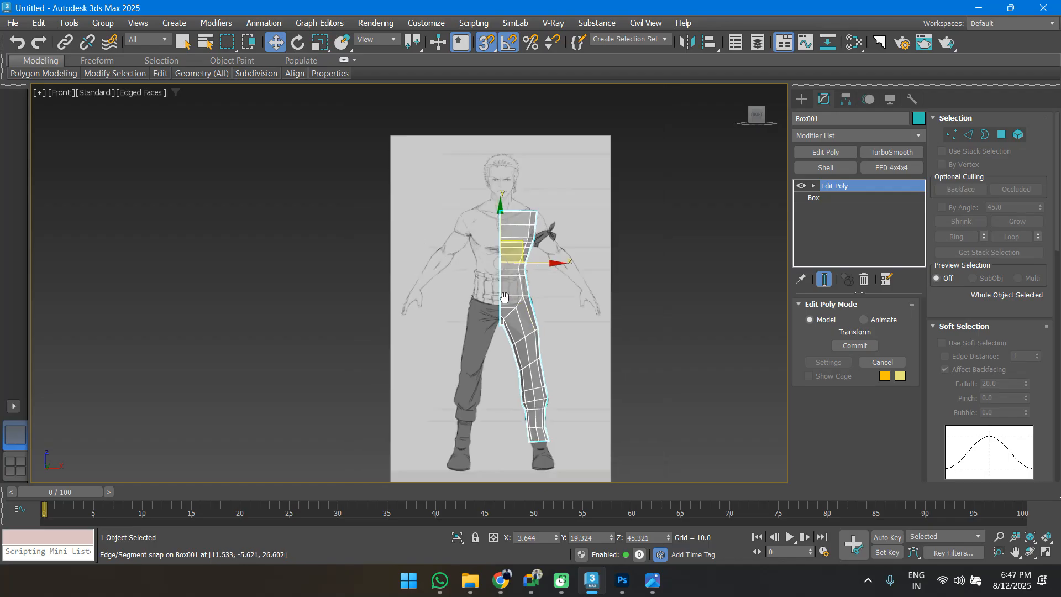
pyautogui.scroll(5, 540, 250)
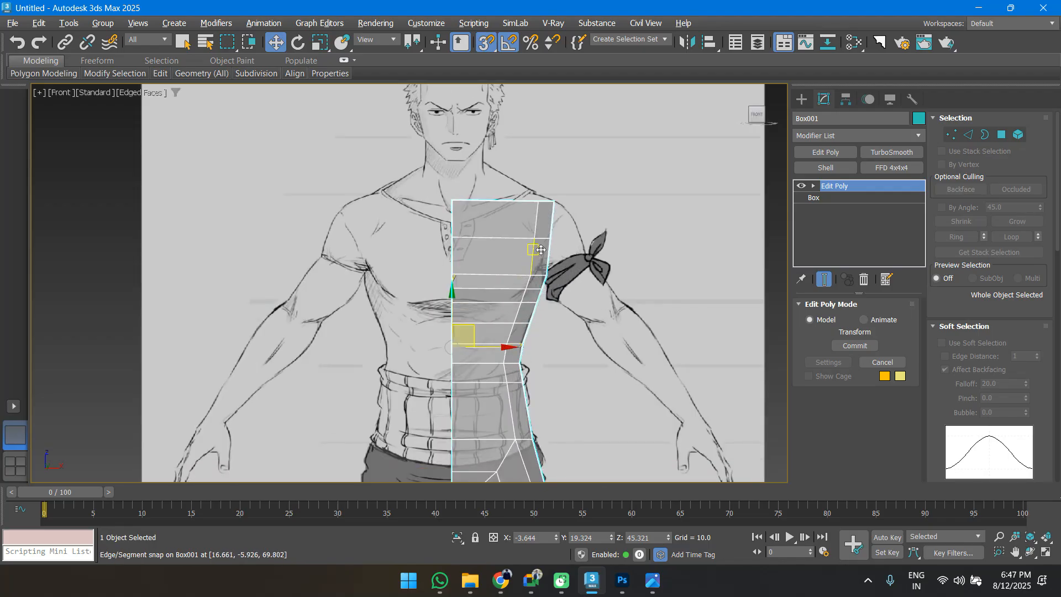
pyautogui.press('1')
pyautogui.scroll(-2, 541, 250)
pyautogui.scroll(5, 561, 249)
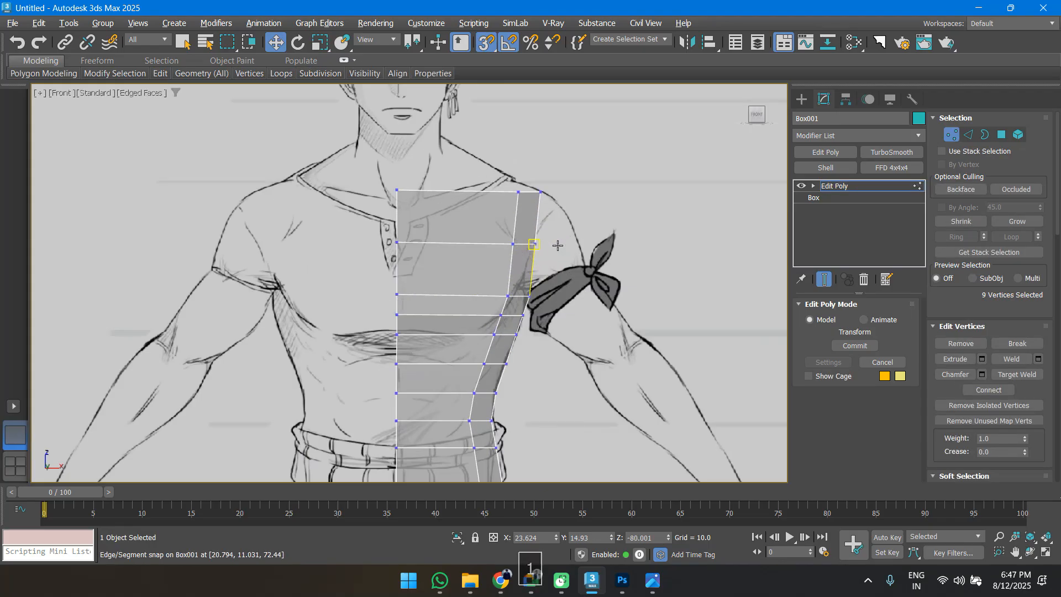
pyautogui.scroll(-2, 561, 248)
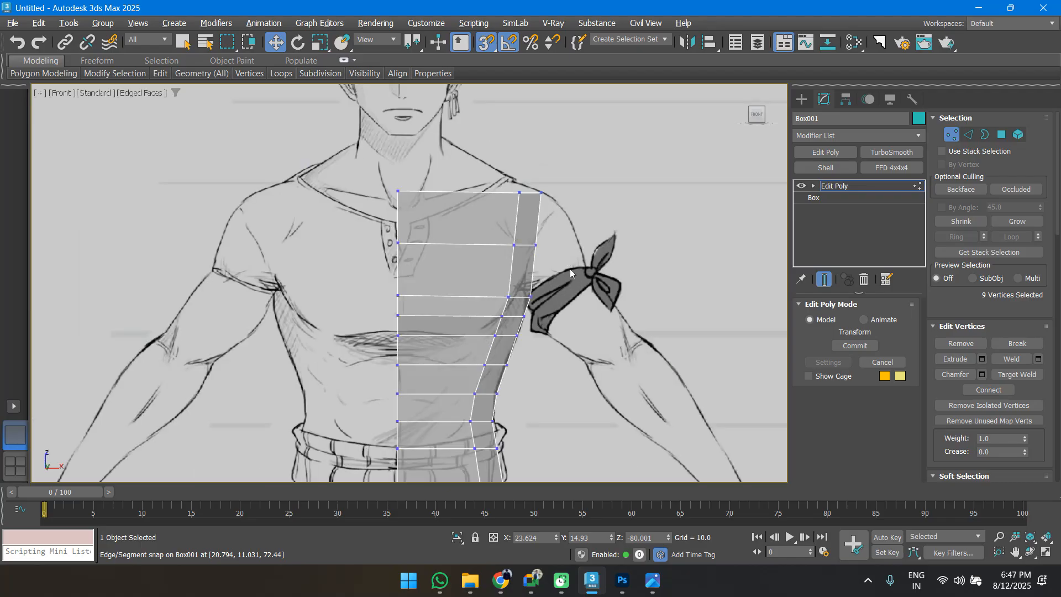
pyautogui.scroll(-2, 565, 273)
pyautogui.scroll(4, 502, 217)
pyautogui.moveTo(319, 186); pyautogui.dragTo(613, 261)
pyautogui.moveTo(613, 261); pyautogui.dragTo(613, 311, button='middle')
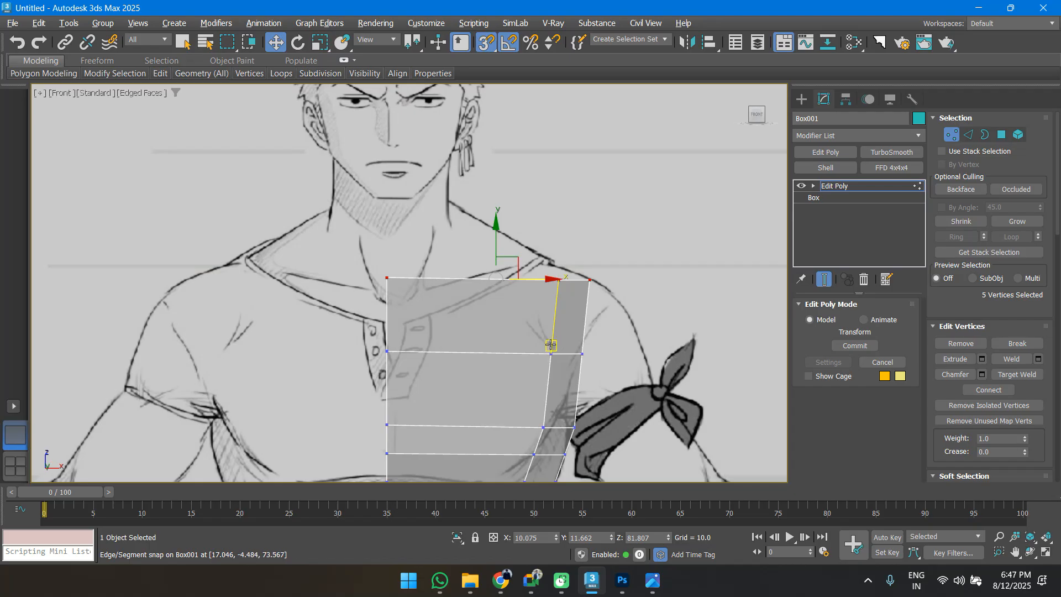
pyautogui.press('3')
pyautogui.scroll(-2, 550, 344)
pyautogui.moveTo(279, 249); pyautogui.dragTo(720, 317)
pyautogui.scroll(-2, 409, 319)
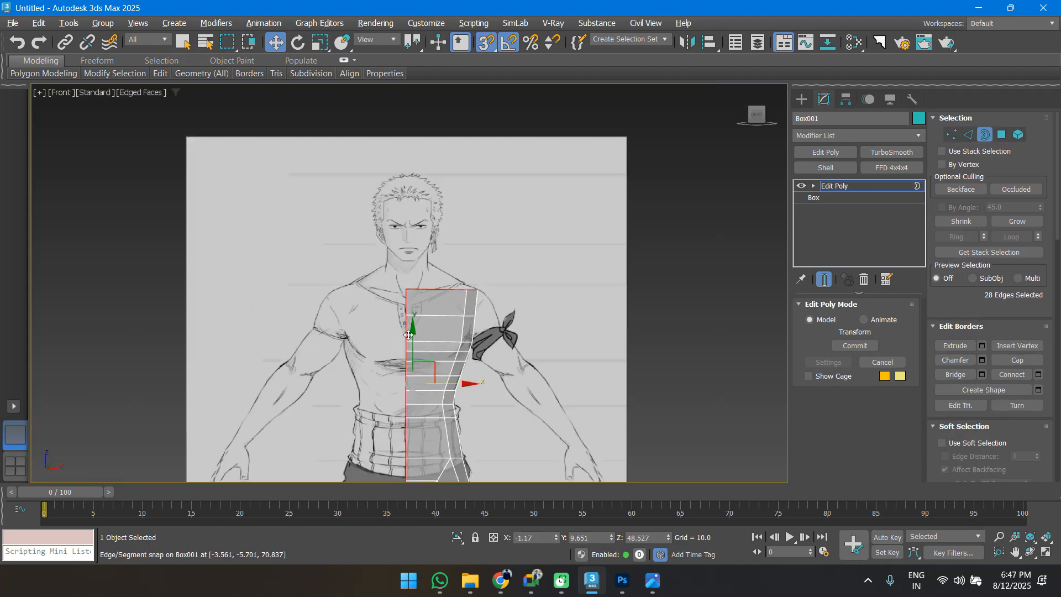
pyautogui.scroll(-3, 409, 319)
pyautogui.keyDown('alt'); pyautogui.moveTo(378, 222); pyautogui.dragTo(508, 343); pyautogui.keyUp('alt')
# Select the four open edges along the top of the torso and extend them straight up as a new row of faces.
pyautogui.press('2')
pyautogui.scroll(5, 435, 215)
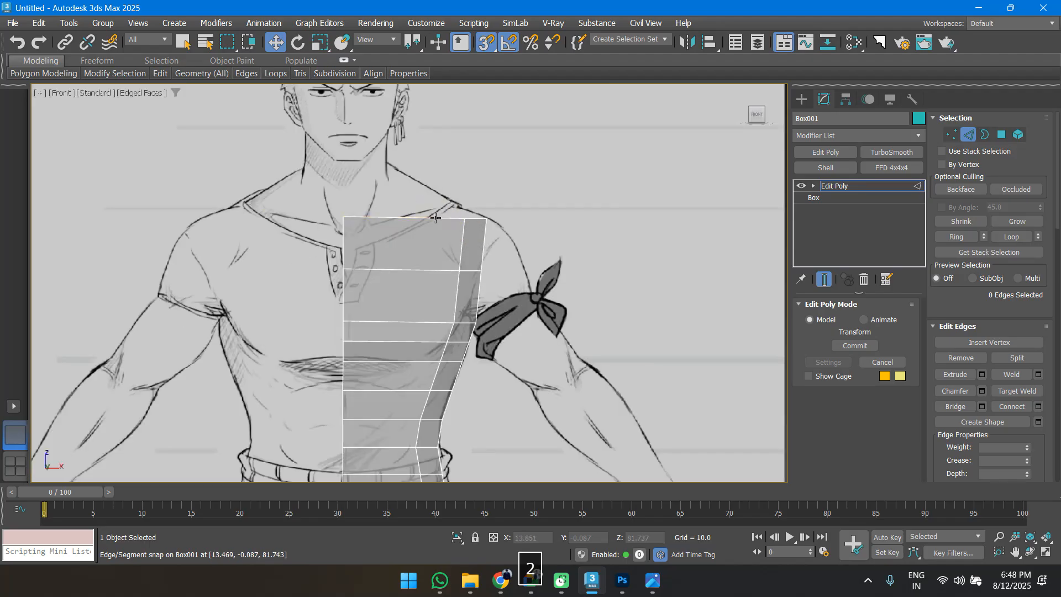
pyautogui.doubleClick(435, 216)
pyautogui.scroll(-4, 435, 217)
pyautogui.keyDown('alt'); pyautogui.moveTo(435, 221); pyautogui.dragTo(418, 259, button='middle'); pyautogui.keyUp('alt')
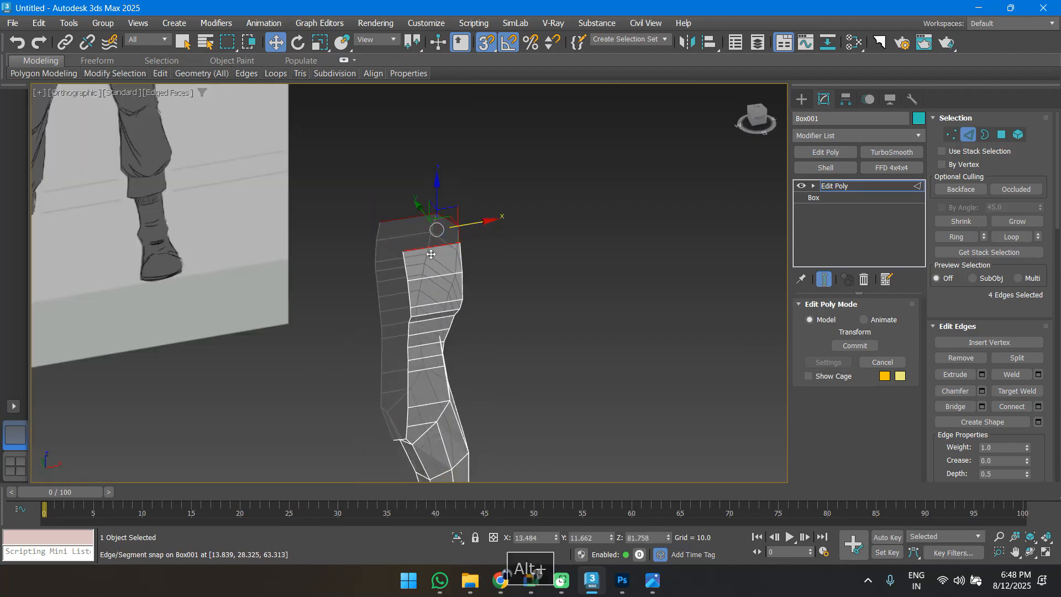
pyautogui.press('f')
pyautogui.scroll(-3, 426, 265)
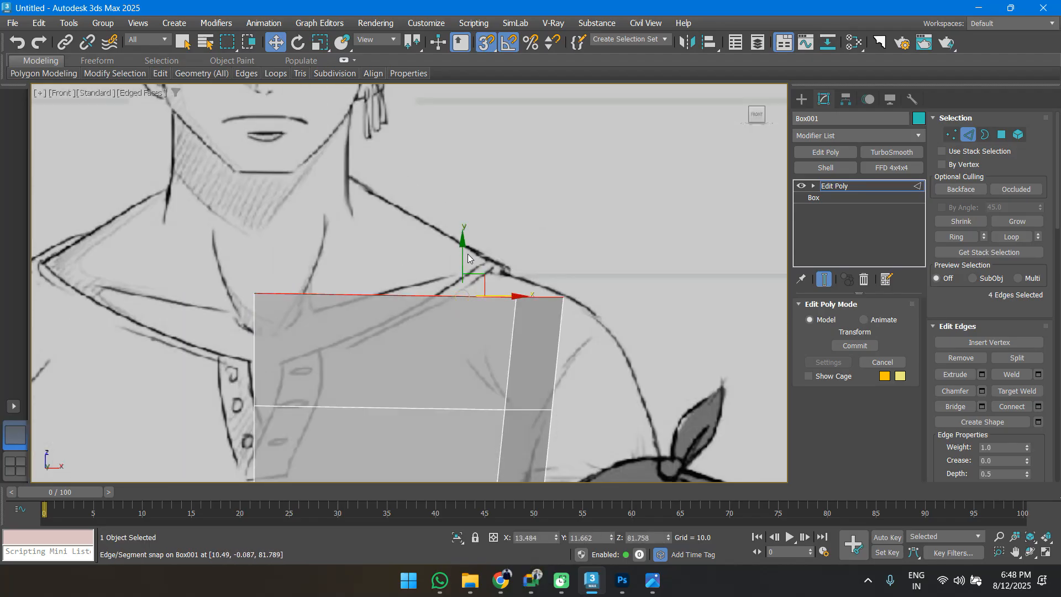
pyautogui.keyDown('shift'); pyautogui.moveTo(463, 257); pyautogui.dragTo(514, 269); pyautogui.keyUp('shift')
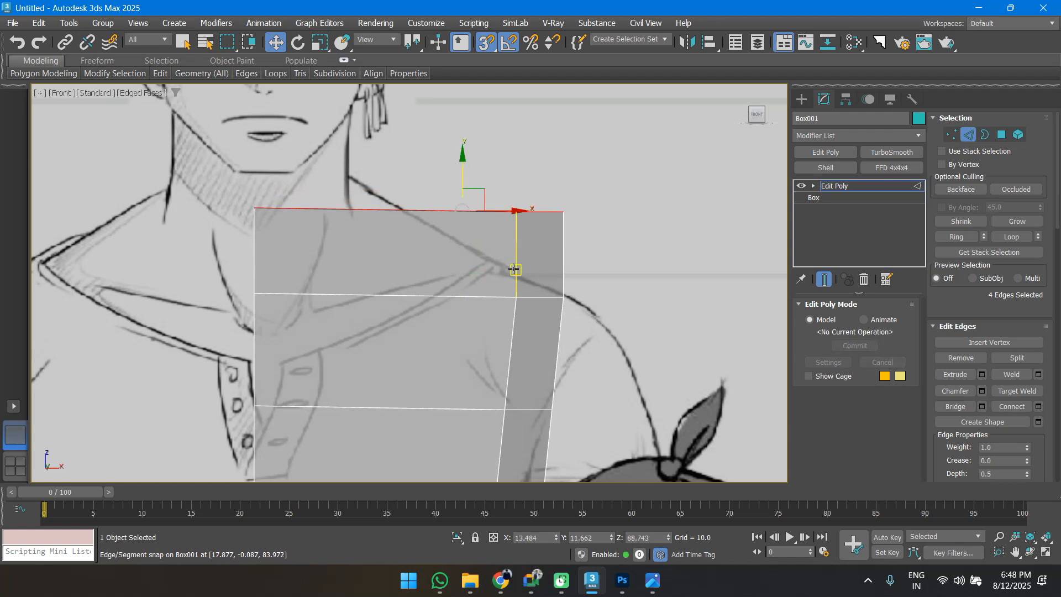
# Move the new top row's outer vertices inward onto the drawn shoulder slope, adjust the row's height, and turn off 3D snapping.
pyautogui.press('1')
pyautogui.moveTo(476, 187); pyautogui.dragTo(383, 208)
pyautogui.moveTo(448, 280); pyautogui.dragTo(463, 304, button='middle')
pyautogui.moveTo(203, 214); pyautogui.dragTo(507, 287)
pyautogui.moveTo(347, 203)
pyautogui.mouseDown()
pyautogui.moveTo(350, 182)
pyautogui.moveTo(352, 206)
pyautogui.mouseUp()
pyautogui.hotkey('ctrl', 's')
pyautogui.press('Escape')
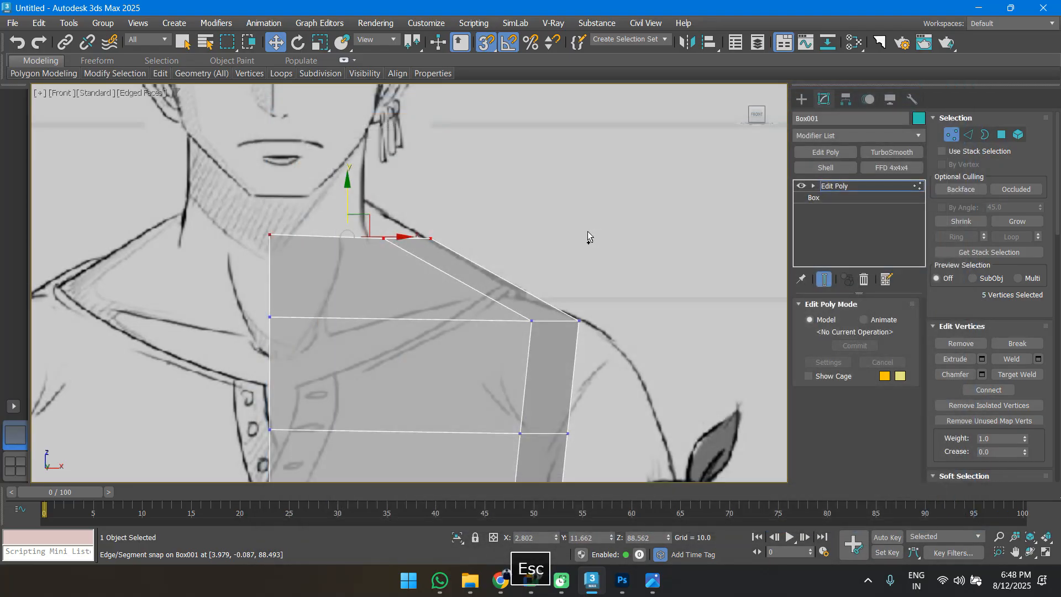
pyautogui.hotkey('ctrl', 's')
pyautogui.press('Escape')
pyautogui.press('s')
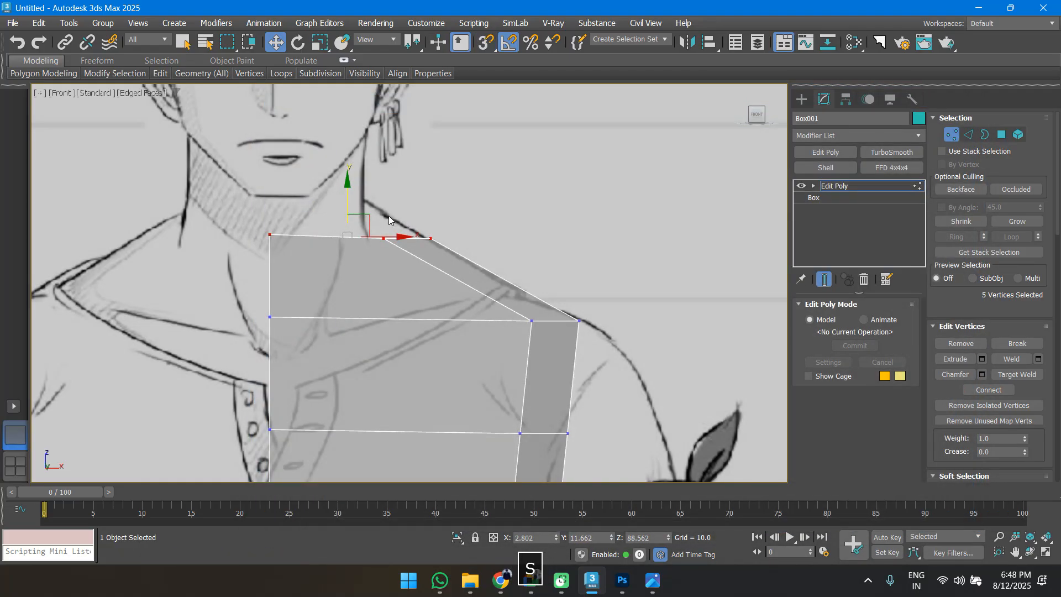
# Flatten the five top-row vertices to one level and place them lower along the drawn shoulder slope, at about Z 86.75.
pyautogui.moveTo(354, 203); pyautogui.dragTo(547, 285)
pyautogui.hotkey('ctrl', 'z')
pyautogui.press('r')
pyautogui.moveTo(365, 213)
pyautogui.mouseDown()
pyautogui.moveTo(318, 204)
pyautogui.moveTo(366, 199)
pyautogui.moveTo(370, 173)
pyautogui.mouseUp()
pyautogui.press('w')
pyautogui.click(621, 253)
pyautogui.hotkey('ctrl', 'z')
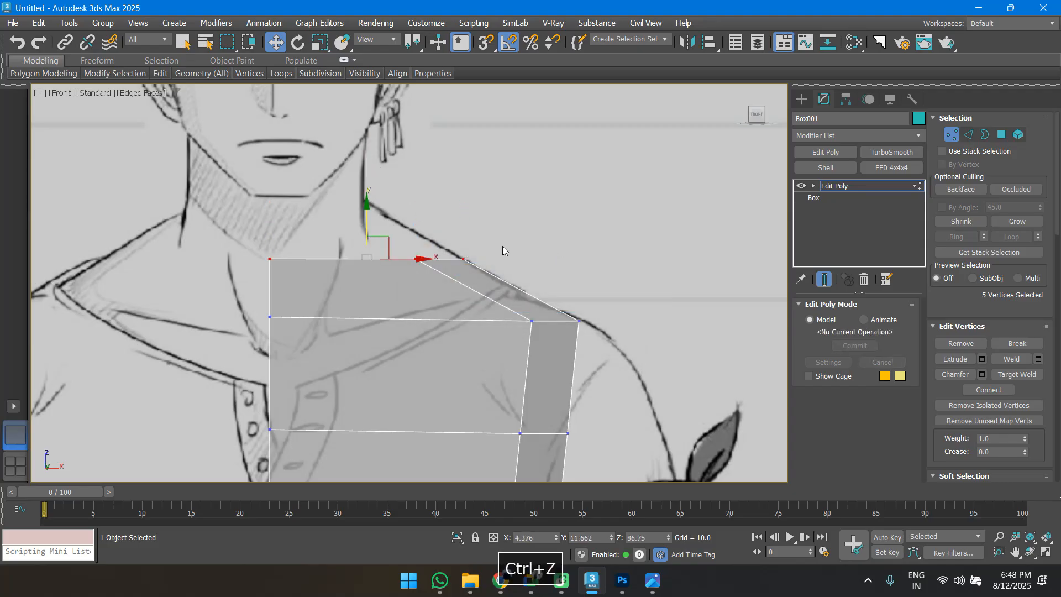
# Extend the top edges upward by another row and move its outer vertices in to the side of the drawn neck.
pyautogui.press('2')
pyautogui.moveTo(392, 197)
pyautogui.keyDown('shift'); pyautogui.mouseDown()
pyautogui.moveTo(392, 147)
pyautogui.moveTo(498, 220)
pyautogui.moveTo(384, 189)
pyautogui.mouseUp(); pyautogui.keyUp('shift')
pyautogui.press('1')
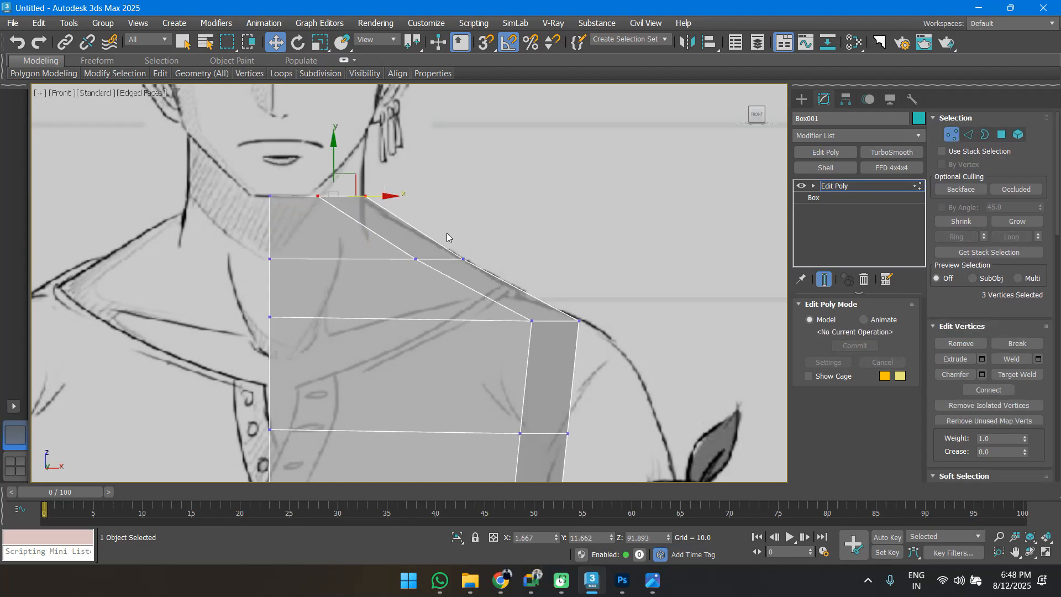
# In the left view, move the front and back vertices of the two neck rows to follow the side reference's neck outline.
pyautogui.press('l')
pyautogui.scroll(-3, 449, 225)
pyautogui.scroll(5, 468, 214)
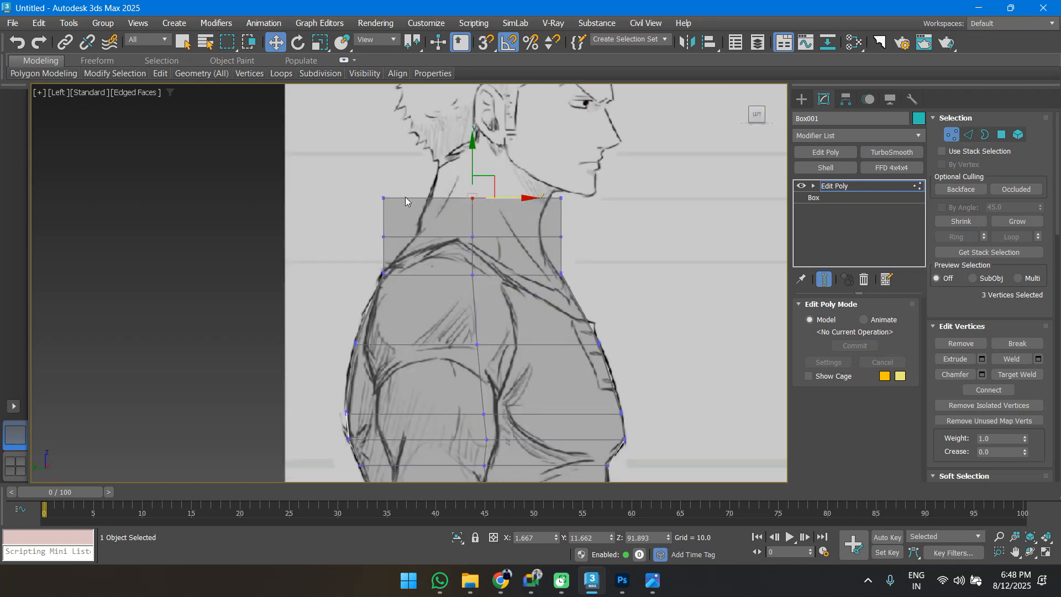
pyautogui.scroll(3, 406, 196)
pyautogui.moveTo(394, 251); pyautogui.dragTo(448, 238)
pyautogui.moveTo(647, 217); pyautogui.dragTo(687, 238)
pyautogui.moveTo(684, 138); pyautogui.dragTo(709, 156)
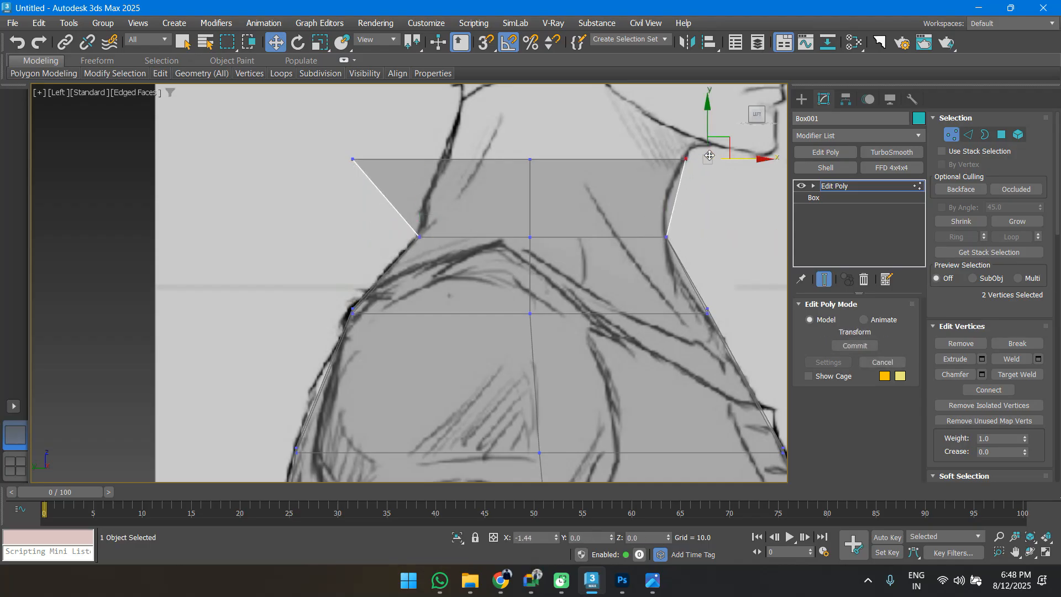
pyautogui.moveTo(294, 139); pyautogui.dragTo(484, 176)
# Select the front and back inner shoulder-corner vertices and move them down and inward to about X 15.8, Z 79.2.
pyautogui.scroll(-5, 483, 176)
pyautogui.keyDown('alt'); pyautogui.moveTo(484, 176); pyautogui.dragTo(436, 268, button='middle'); pyautogui.keyUp('alt')
pyautogui.press('f')
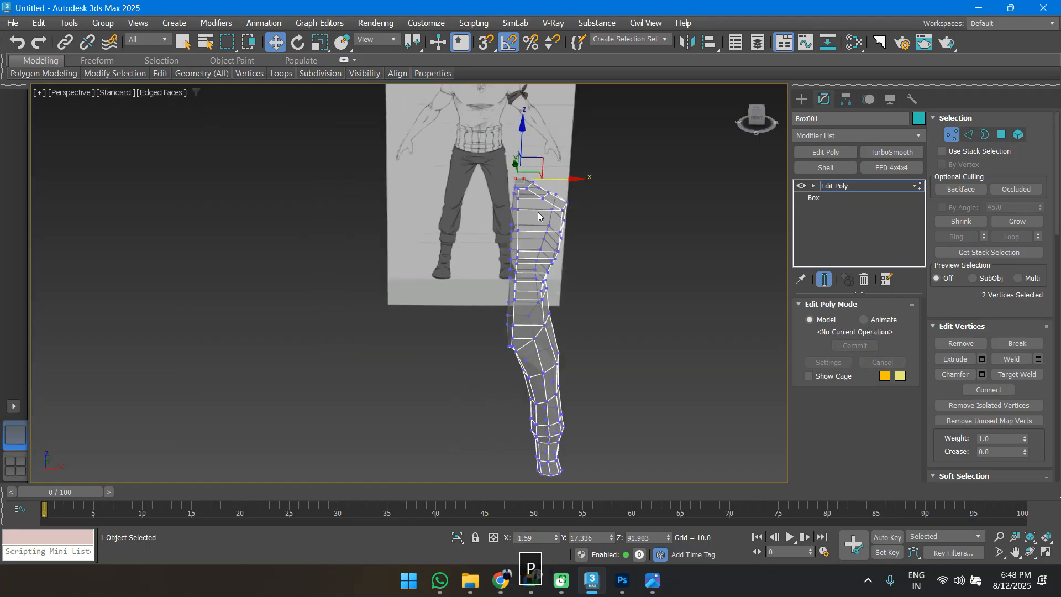
pyautogui.press('z')
pyautogui.scroll(-8, 517, 237)
pyautogui.keyDown('alt'); pyautogui.moveTo(516, 238); pyautogui.dragTo(488, 268, button='middle'); pyautogui.keyUp('alt')
pyautogui.click(603, 357)
pyautogui.keyDown('ctrl'); pyautogui.click(654, 308); pyautogui.keyUp('ctrl')
pyautogui.press('w')
pyautogui.keyDown('alt'); pyautogui.moveTo(652, 357); pyautogui.dragTo(554, 298, button='middle'); pyautogui.keyUp('alt')
pyautogui.press('p')
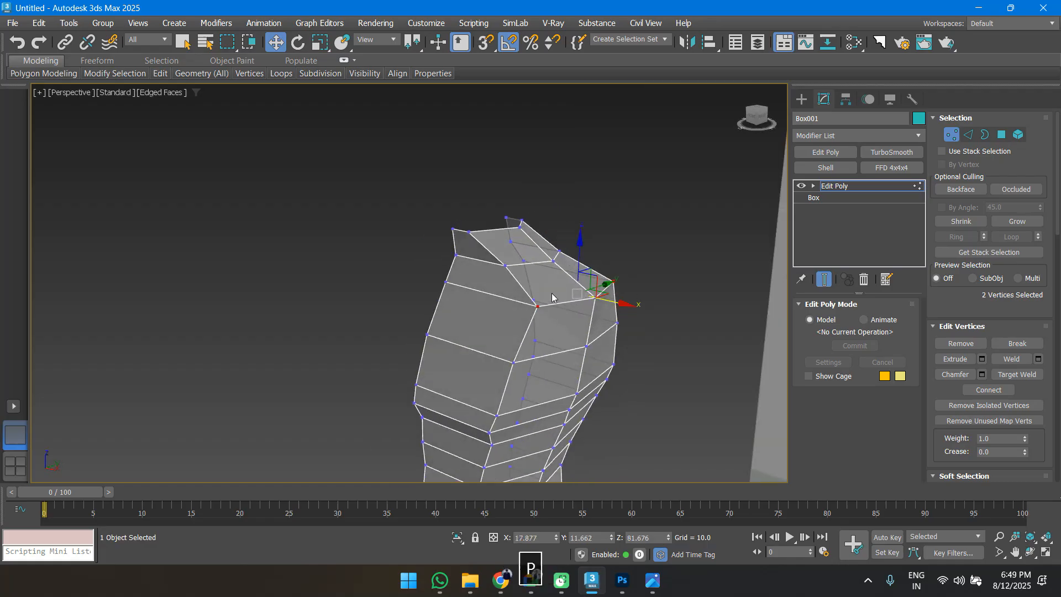
pyautogui.moveTo(577, 248); pyautogui.dragTo(597, 310)
# In the front view, shift the two shoulder-corner vertices outward to about X 17.6.
pyautogui.keyDown('alt'); pyautogui.moveTo(561, 315); pyautogui.dragTo(596, 333, button='middle'); pyautogui.keyUp('alt')
pyautogui.press('f')
pyautogui.press('z')
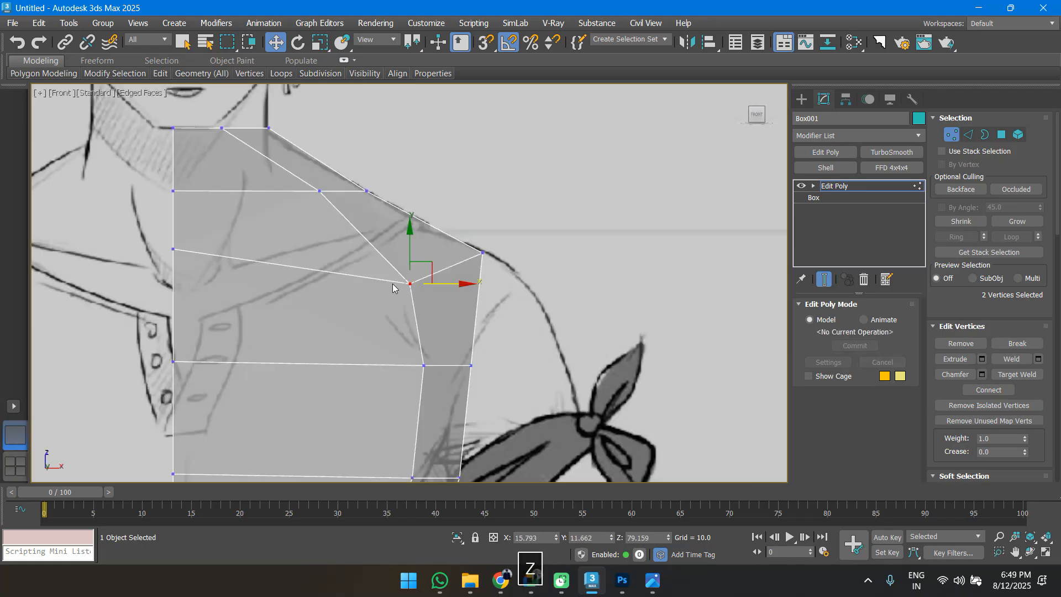
pyautogui.moveTo(440, 284); pyautogui.dragTo(463, 285)
# In the front view, extrude the four polygons on the shoulder's outer side outward to about X 29.8.
pyautogui.moveTo(465, 316); pyautogui.dragTo(477, 280, button='middle')
pyautogui.scroll(-5, 467, 294)
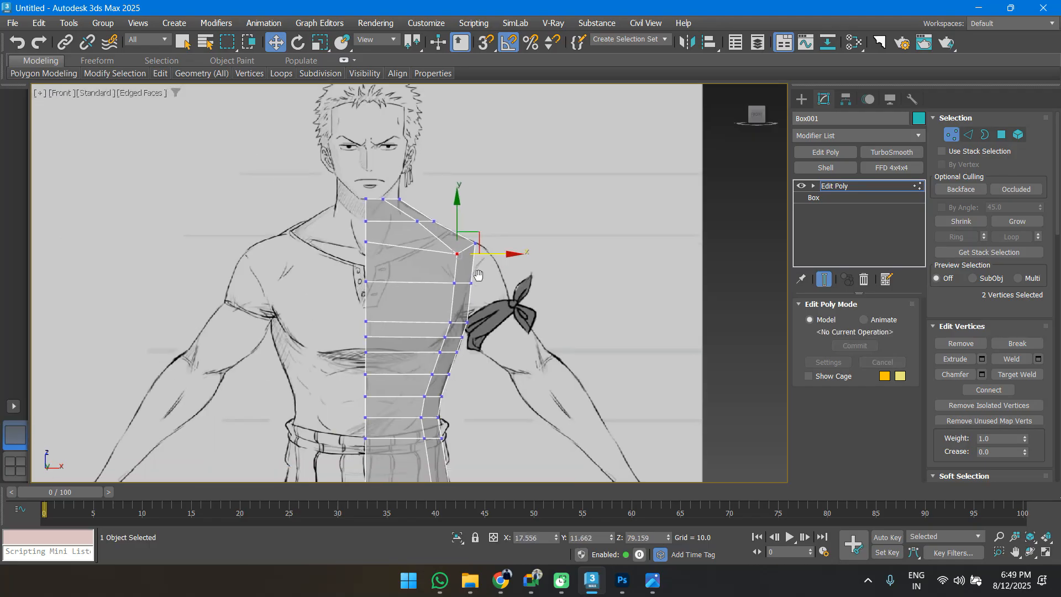
pyautogui.scroll(4, 478, 281)
pyautogui.press('4')
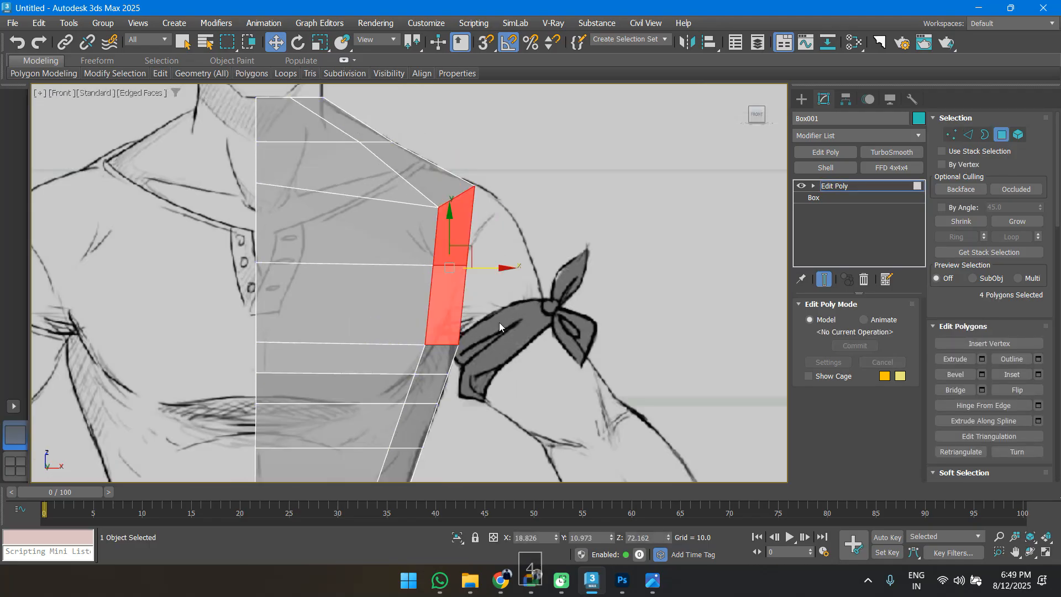
pyautogui.scroll(-4, 499, 323)
pyautogui.keyDown('alt'); pyautogui.moveTo(499, 317); pyautogui.dragTo(438, 347, button='middle'); pyautogui.keyUp('alt')
pyautogui.press('l')
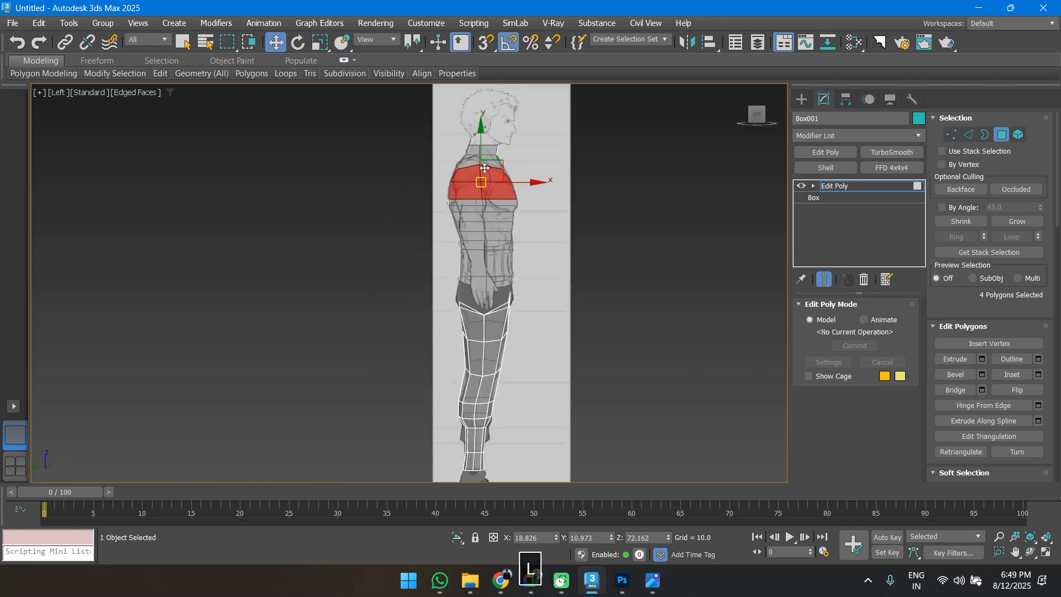
pyautogui.scroll(5, 509, 172)
pyautogui.keyDown('alt'); pyautogui.moveTo(509, 215); pyautogui.dragTo(455, 148, button='middle'); pyautogui.keyUp('alt')
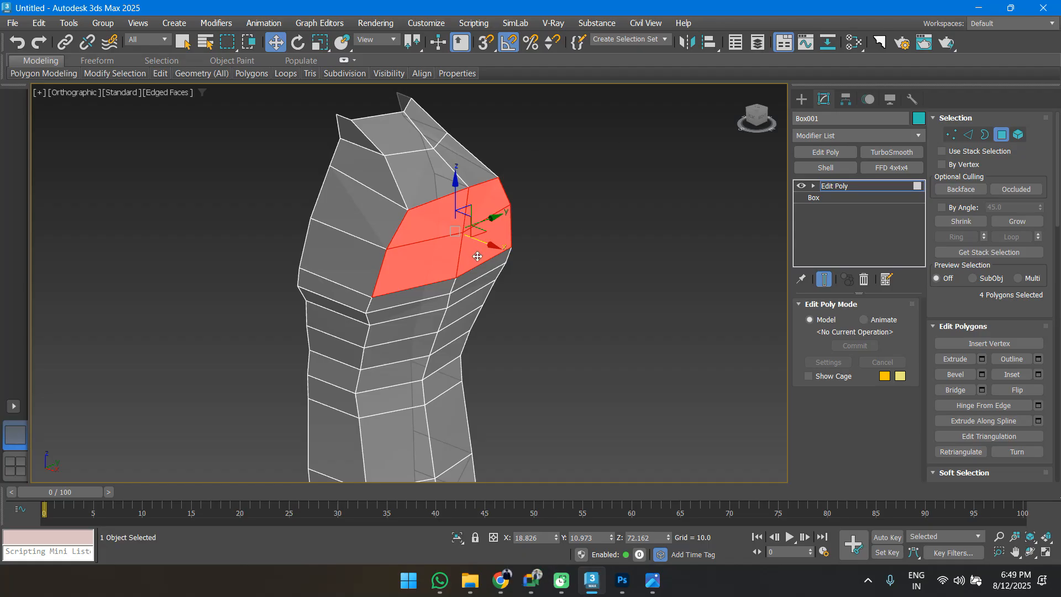
pyautogui.press('f')
pyautogui.scroll(-3, 462, 256)
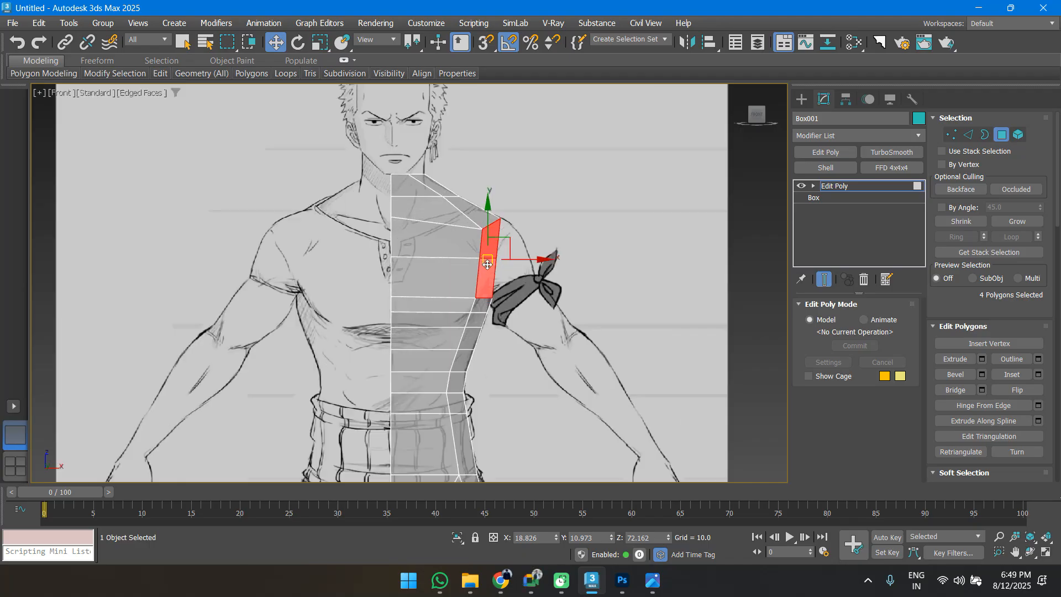
pyautogui.keyDown('shift'); pyautogui.moveTo(519, 256); pyautogui.dragTo(585, 264); pyautogui.keyUp('shift')
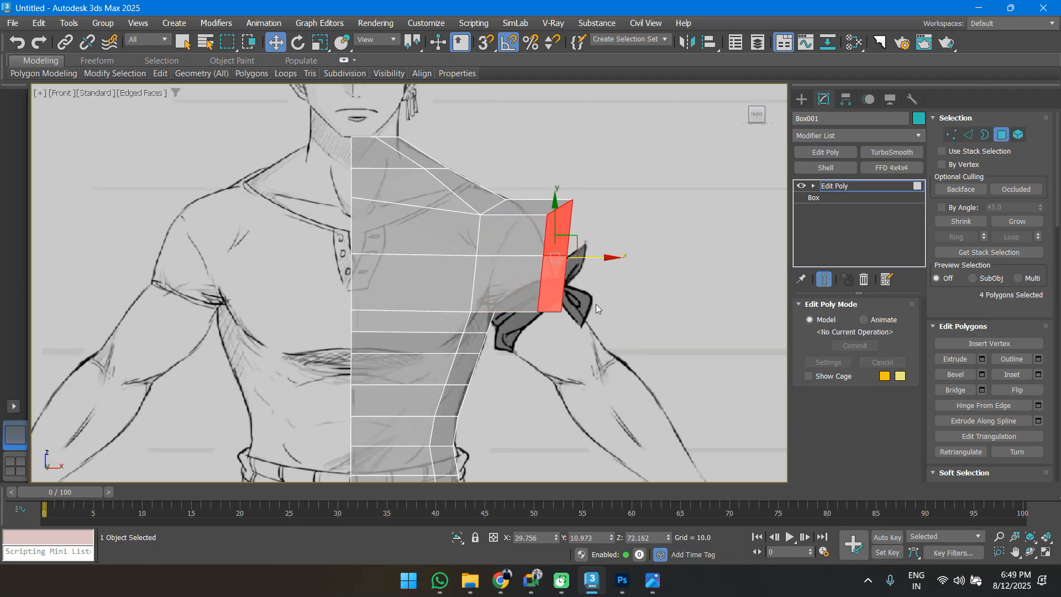
# Move the extruded arm-end polygons down to about Z 61.4, along the slope of the drawn upper arm.
pyautogui.press('r')
pyautogui.moveTo(561, 243); pyautogui.dragTo(559, 298)
pyautogui.press('w')
pyautogui.scroll(-5, 561, 296)
pyautogui.moveTo(569, 293); pyautogui.dragTo(571, 265, button='middle')
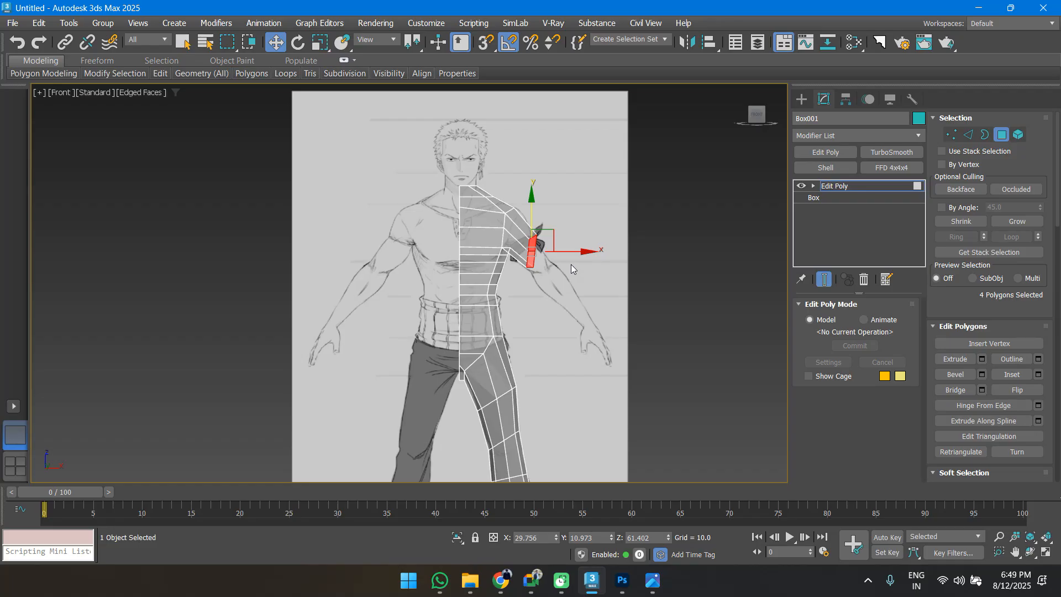
# Rotate the arm-end polygons -40 degrees in the front view and scale them down to the drawn arm's width, centred at about X 28.1.
pyautogui.scroll(10, 569, 264)
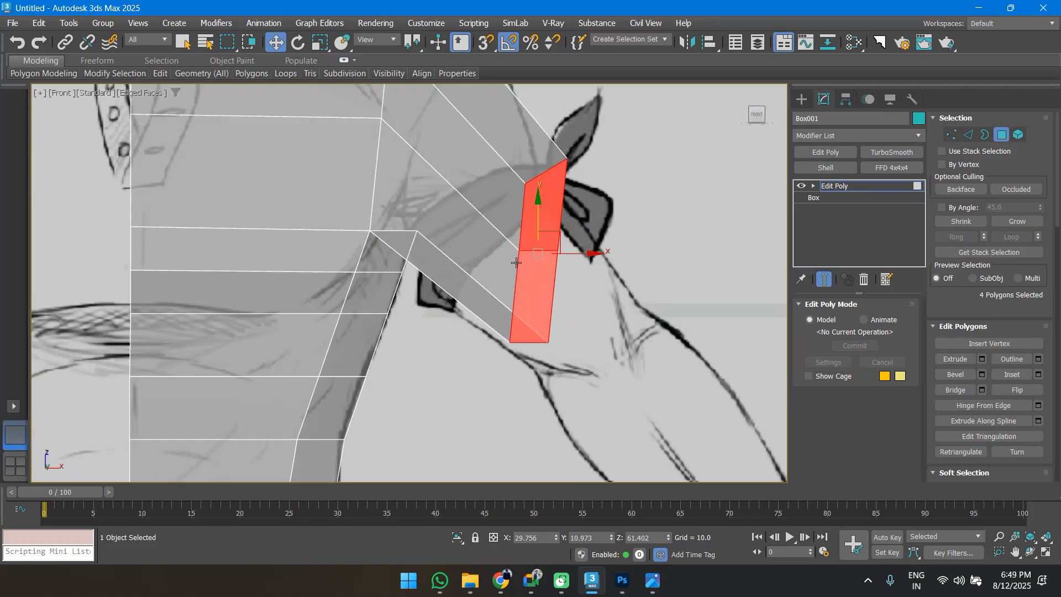
pyautogui.scroll(-6, 474, 241)
pyautogui.scroll(5, 584, 253)
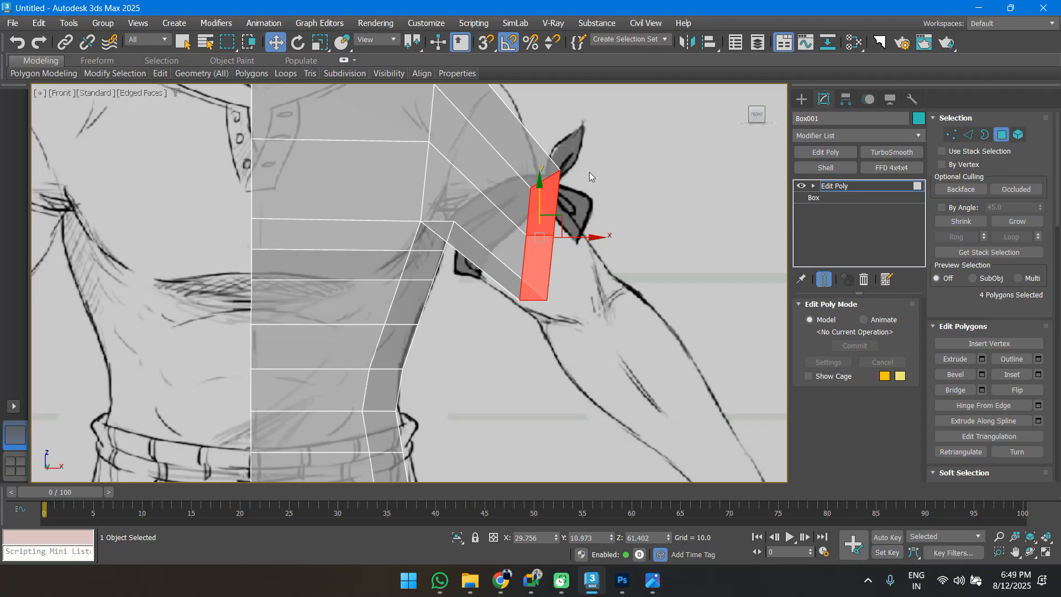
pyautogui.press('e')
pyautogui.moveTo(565, 191); pyautogui.dragTo(603, 168)
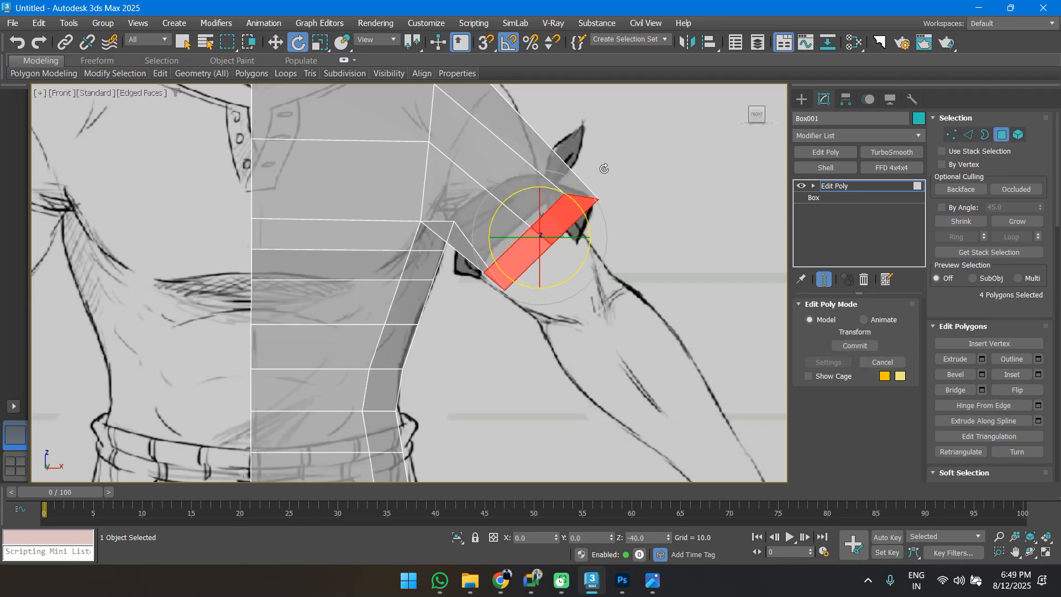
pyautogui.press('r')
pyautogui.moveTo(548, 227); pyautogui.dragTo(572, 235)
pyautogui.press('w')
pyautogui.moveTo(497, 205); pyautogui.dragTo(486, 255, button='middle')
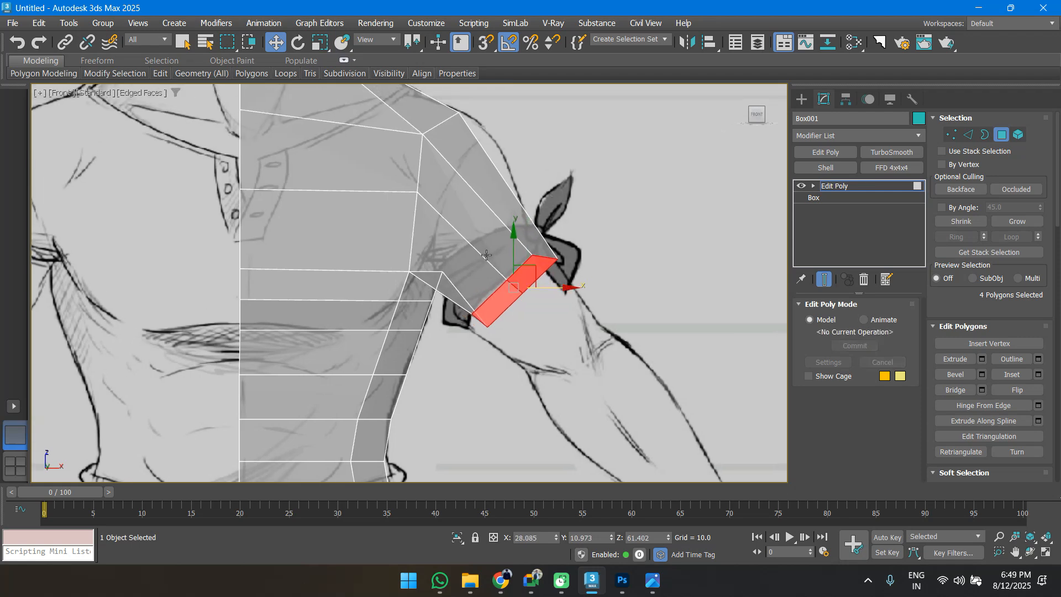
# In the perspective view, move a lower corner vertex of the arm end inward in depth to about Y 18.1.
pyautogui.scroll(-5, 489, 203)
pyautogui.keyDown('alt'); pyautogui.moveTo(489, 204); pyautogui.dragTo(514, 233, button='middle'); pyautogui.keyUp('alt')
pyautogui.press('p')
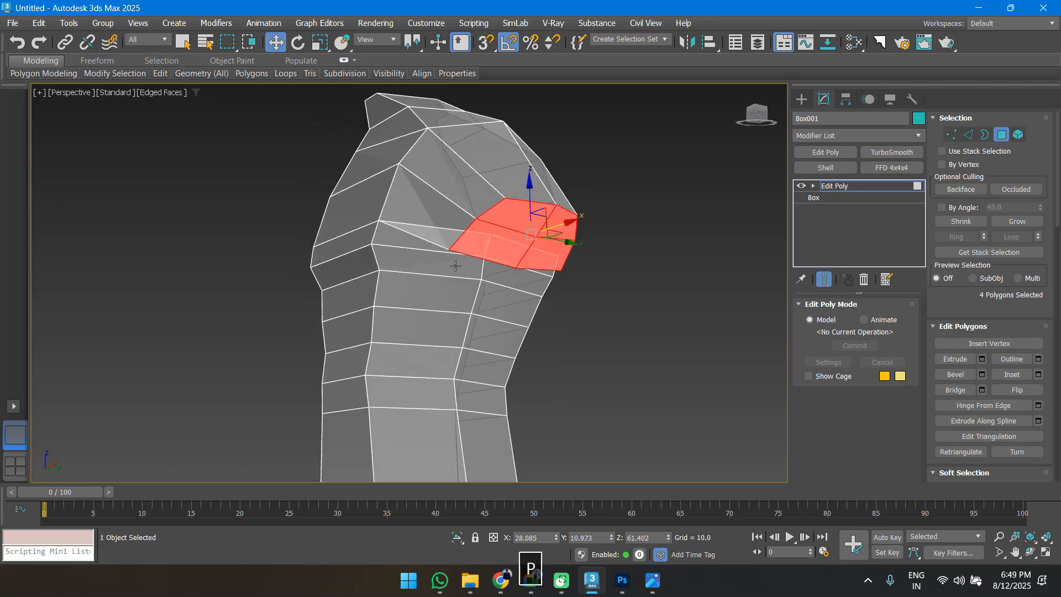
pyautogui.press('1')
pyautogui.click(448, 249)
pyautogui.keyDown('alt'); pyautogui.moveTo(478, 249); pyautogui.dragTo(551, 272, button='middle'); pyautogui.keyUp('alt')
pyautogui.click(589, 270)
pyautogui.moveTo(627, 276); pyautogui.dragTo(610, 276)
pyautogui.keyDown('alt'); pyautogui.moveTo(610, 276); pyautogui.dragTo(472, 230, button='middle'); pyautogui.keyUp('alt')
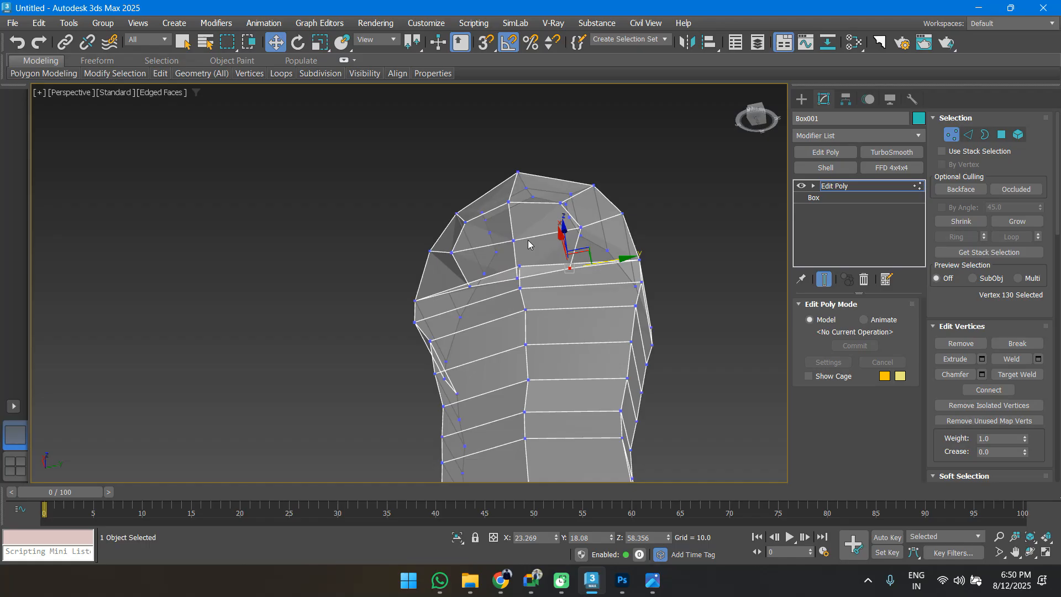
# Scale the four arm-end polygons narrower in depth.
pyautogui.press('4')
pyautogui.press('r')
pyautogui.moveTo(554, 235); pyautogui.dragTo(533, 234)
pyautogui.keyDown('alt'); pyautogui.moveTo(536, 243); pyautogui.dragTo(620, 321, button='middle'); pyautogui.keyUp('alt')
pyautogui.press('f')
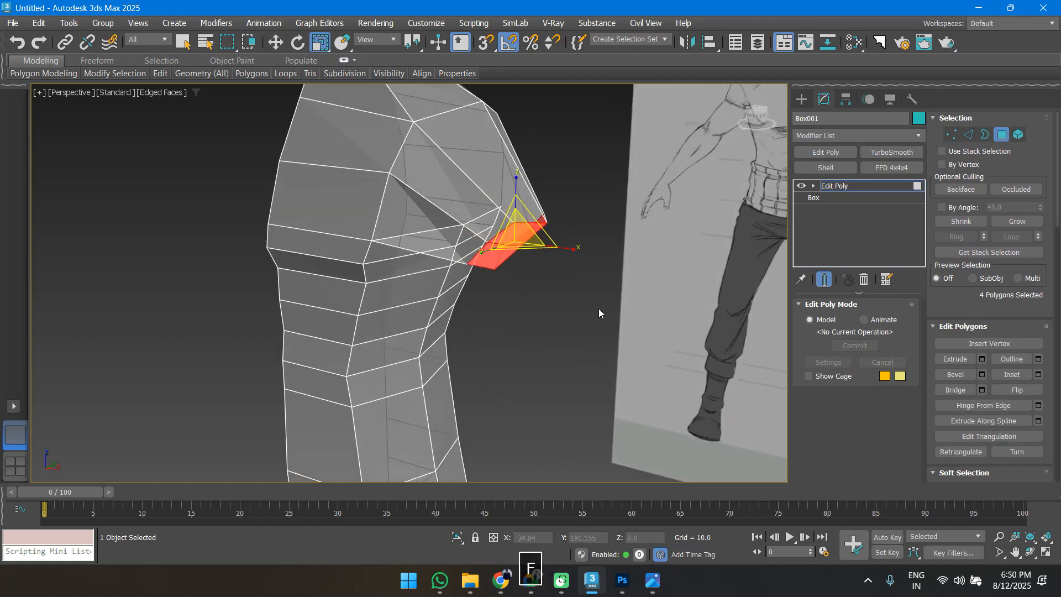
# Examine the arm end in perspective and against the front reference's drawn forearm and hand.
pyautogui.press('z')
pyautogui.scroll(-5, 476, 262)
pyautogui.keyDown('alt'); pyautogui.moveTo(496, 259); pyautogui.dragTo(356, 252, button='middle'); pyautogui.keyUp('alt')
pyautogui.press('p')
pyautogui.scroll(-3, 461, 267)
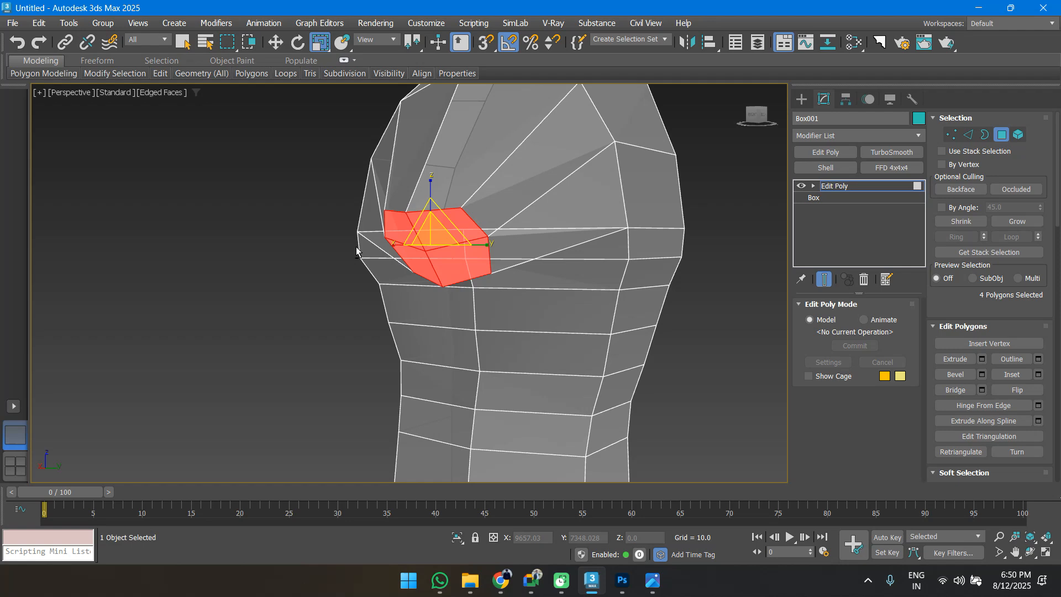
pyautogui.press('f')
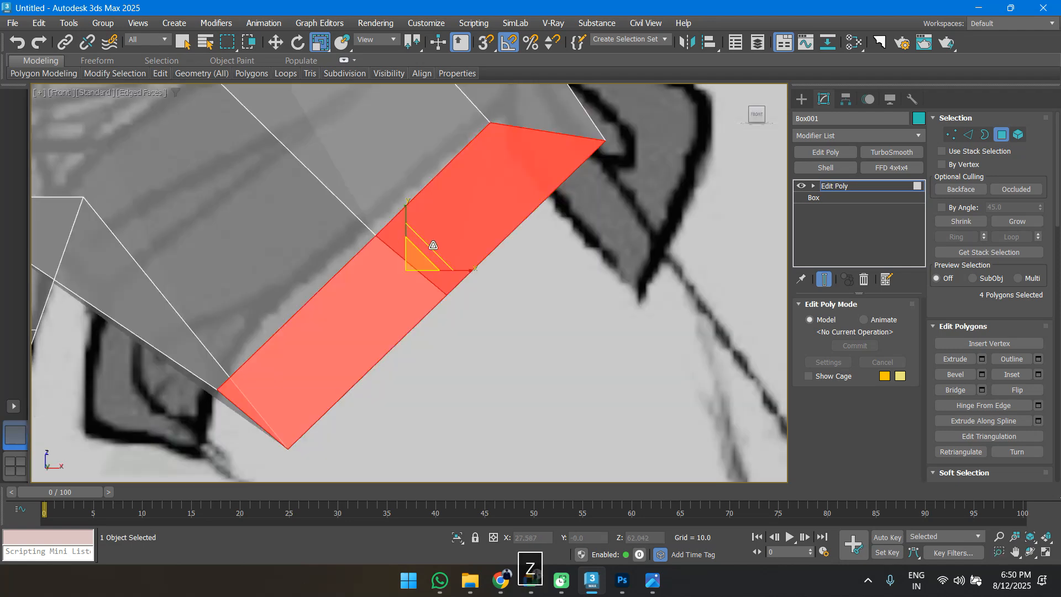
pyautogui.scroll(-3, 432, 221)
pyautogui.scroll(1, 432, 220)
pyautogui.scroll(-2, 427, 245)
pyautogui.keyDown('alt'); pyautogui.moveTo(460, 245); pyautogui.dragTo(455, 239, button='middle'); pyautogui.keyUp('alt')
pyautogui.moveTo(451, 283); pyautogui.dragTo(343, 29, button='middle')
pyautogui.press('w')
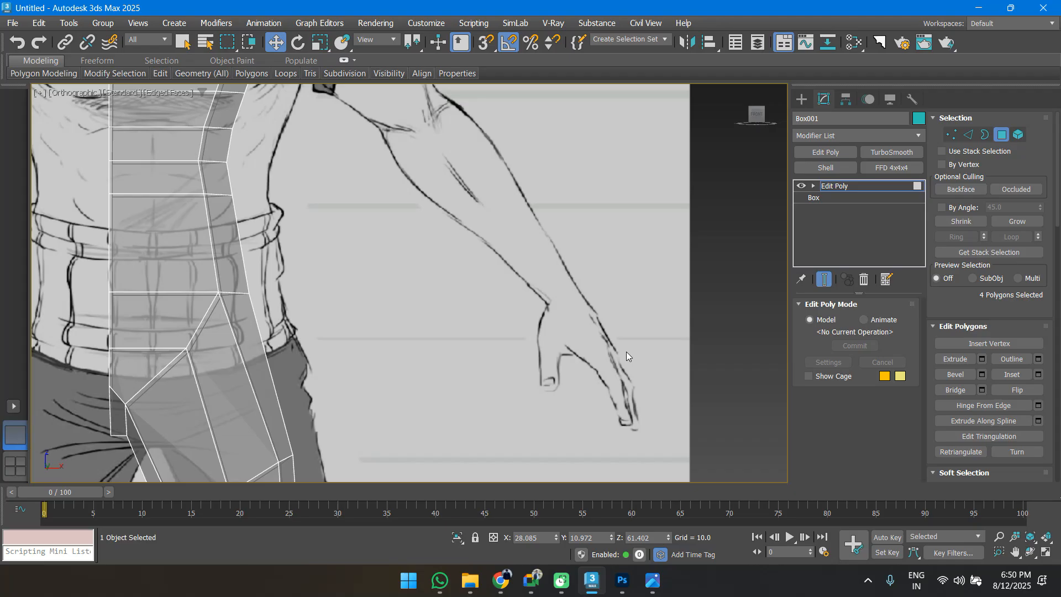
pyautogui.scroll(-6, 569, 405)
pyautogui.scroll(6, 507, 317)
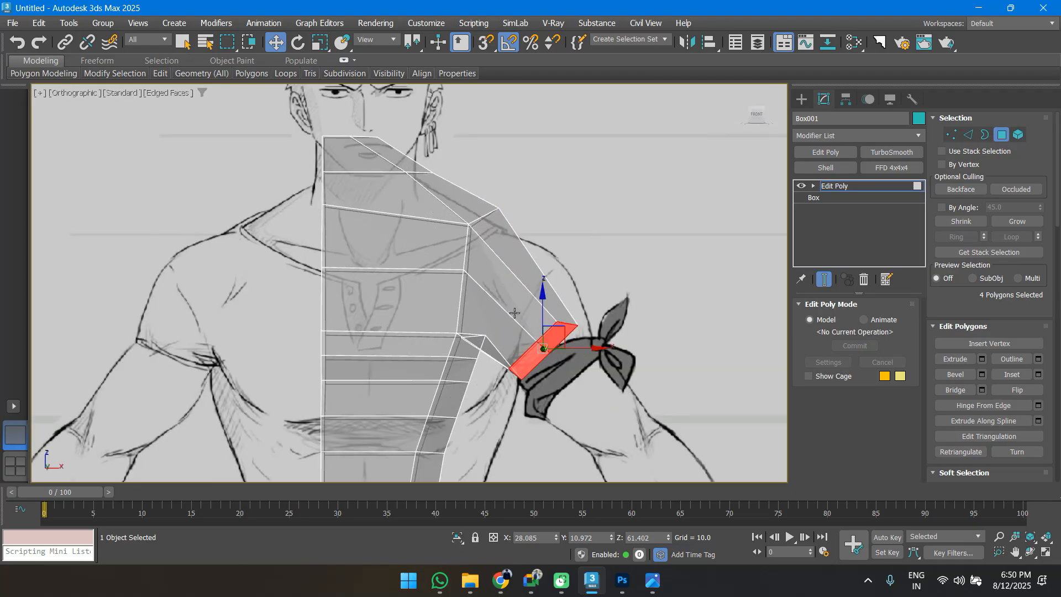
pyautogui.scroll(-5, 546, 342)
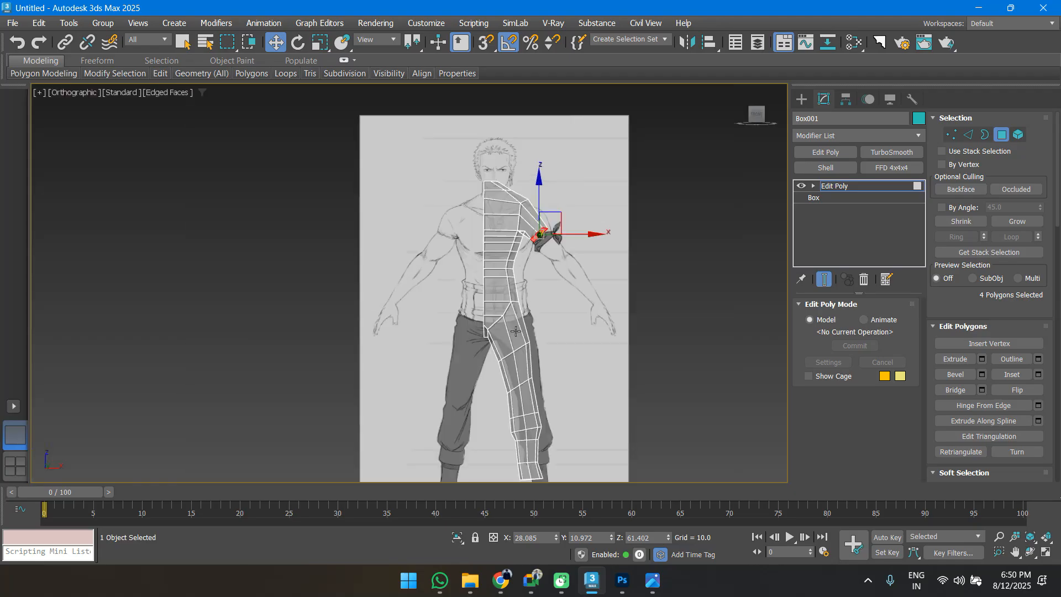
pyautogui.moveTo(516, 330); pyautogui.dragTo(530, 241, button='middle')
# Undo the arm extrusion and the neck and shoulder shaping, back to a straight, flat-topped upper torso.
pyautogui.press('1')
pyautogui.press('1')
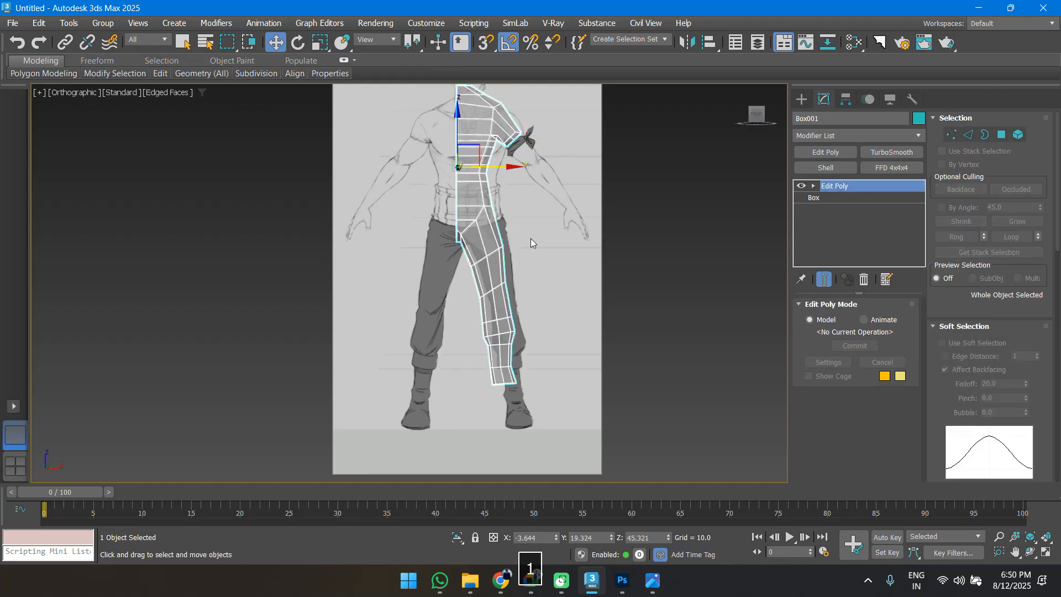
pyautogui.scroll(5, 530, 237)
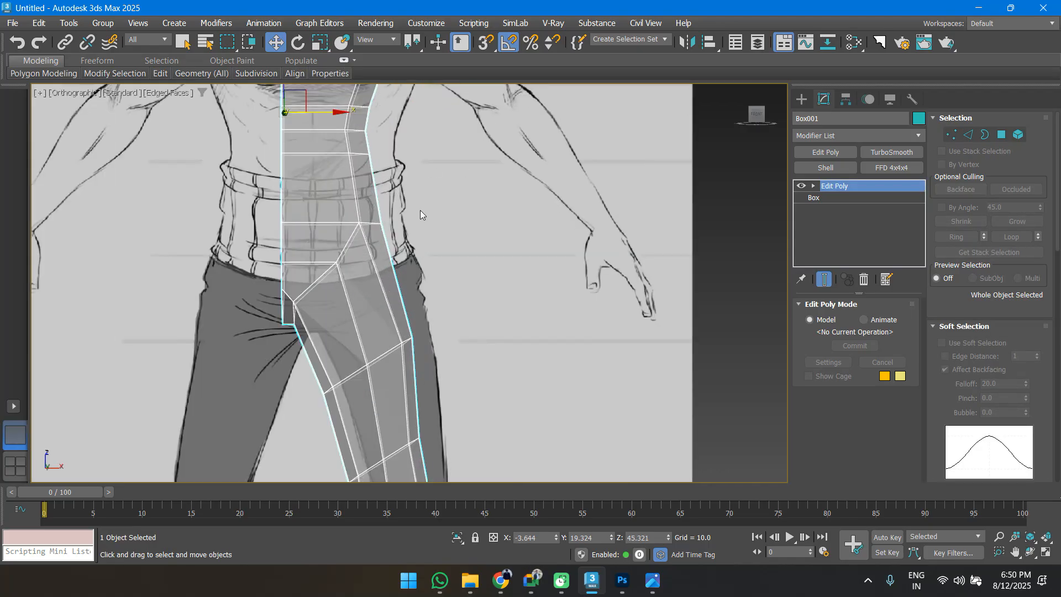
pyautogui.scroll(-5, 394, 204)
pyautogui.hotkey('ctrl', 'z')
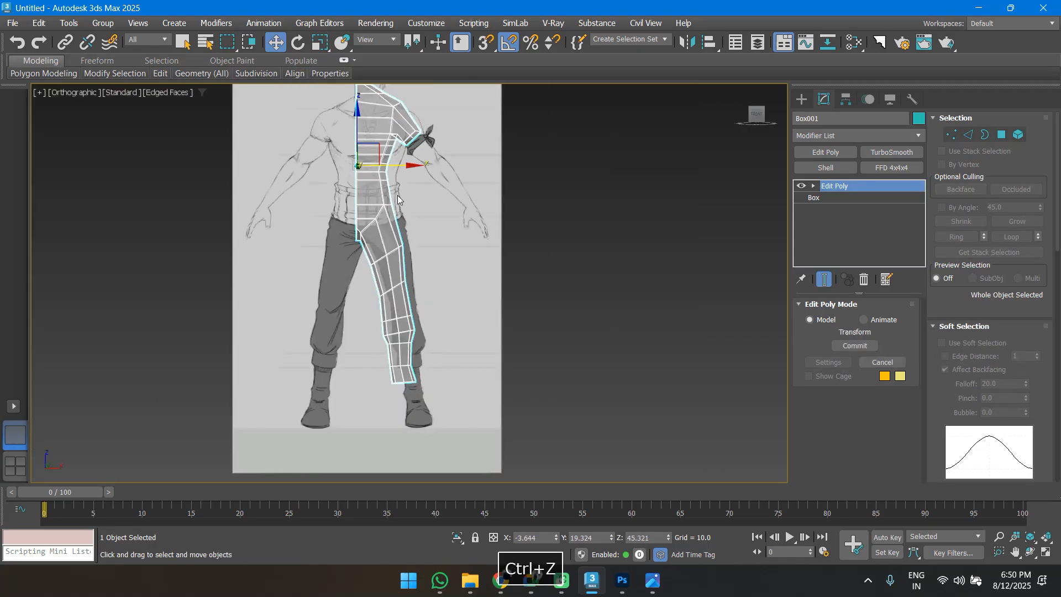
pyautogui.hotkey('ctrl', 'z')
pyautogui.hotkey('ctrl', 'z')
pyautogui.hotkey('ctrl', 'z')
pyautogui.hotkey('ctrl', 'z')
pyautogui.hotkey('ctrl', 'z')
pyautogui.hotkey('ctrl', 'z')
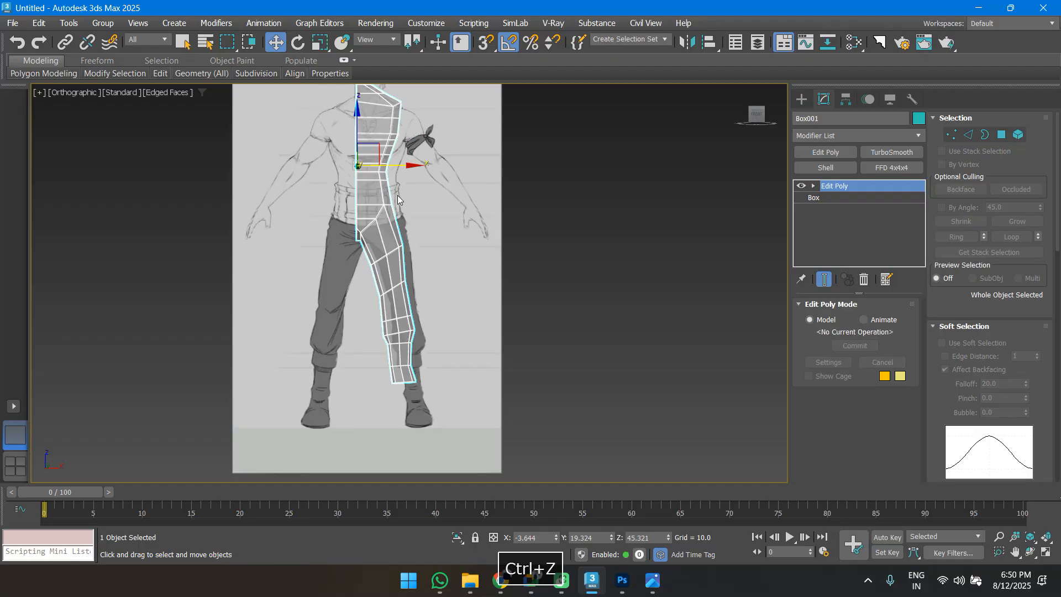
pyautogui.hotkey('ctrl', 'z')
pyautogui.hotkey('ctrl', 'z')
pyautogui.hotkey('ctrl', 'z')
pyautogui.hotkey('ctrl', 'z')
pyautogui.hotkey('ctrl', 'z')
pyautogui.hotkey('ctrl', 'z')
pyautogui.hotkey('ctrl', 'z')
pyautogui.hotkey('ctrl', 'z')
pyautogui.hotkey('ctrl', 'z')
pyautogui.hotkey('ctrl', 'z')
pyautogui.hotkey('ctrl', 'z')
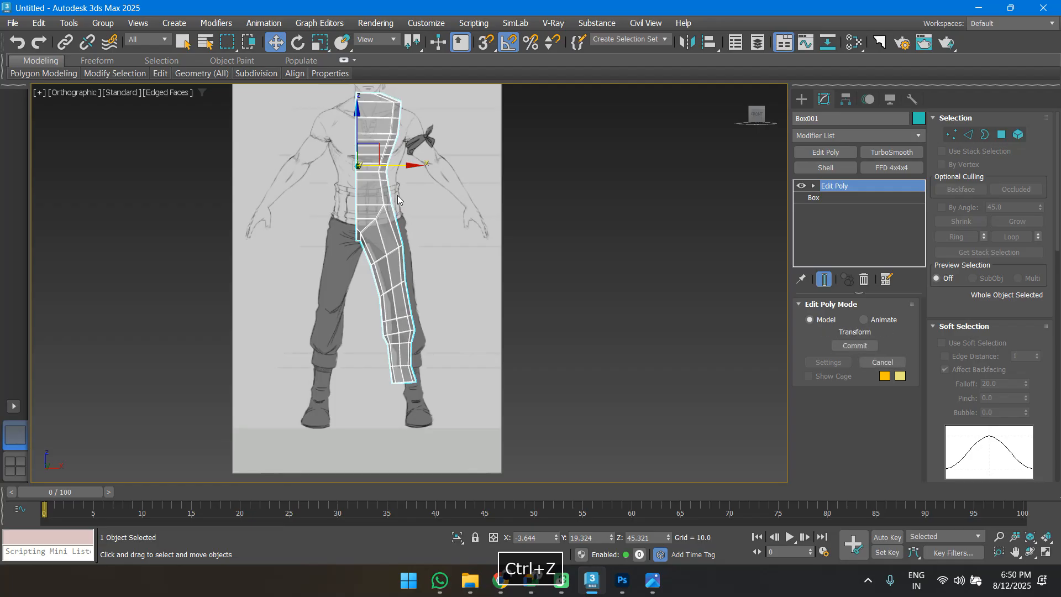
pyautogui.hotkey('ctrl', 'z')
pyautogui.hotkey('ctrl', 'z')
pyautogui.hotkey('ctrl', 'z')
pyautogui.hotkey('ctrl', 'z')
pyautogui.hotkey('ctrl', 'z')
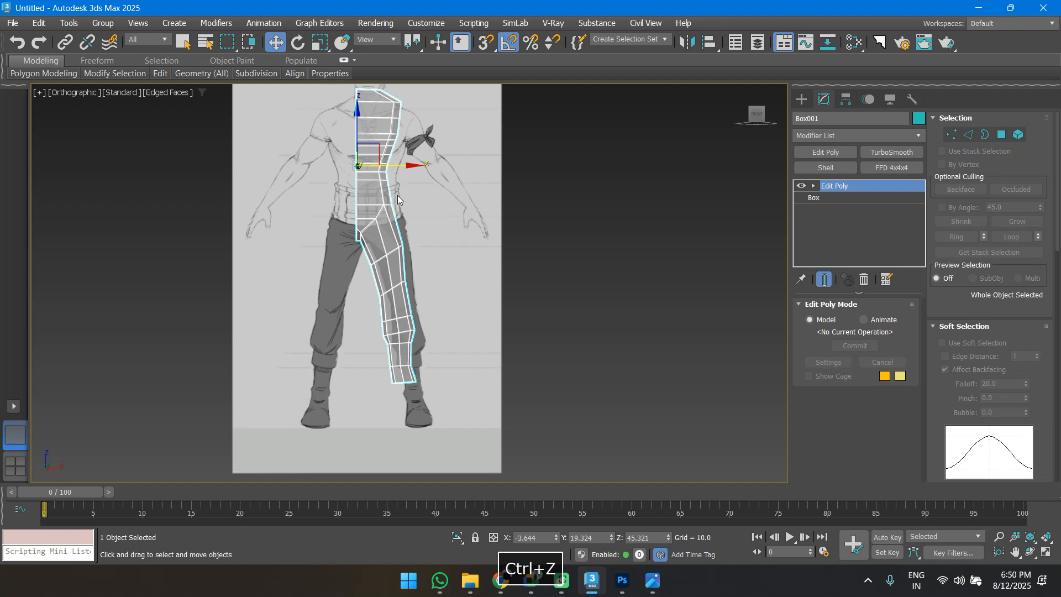
# Examine the body half in the left, perspective and front views, reselecting it and framing it against the front reference.
pyautogui.press('l')
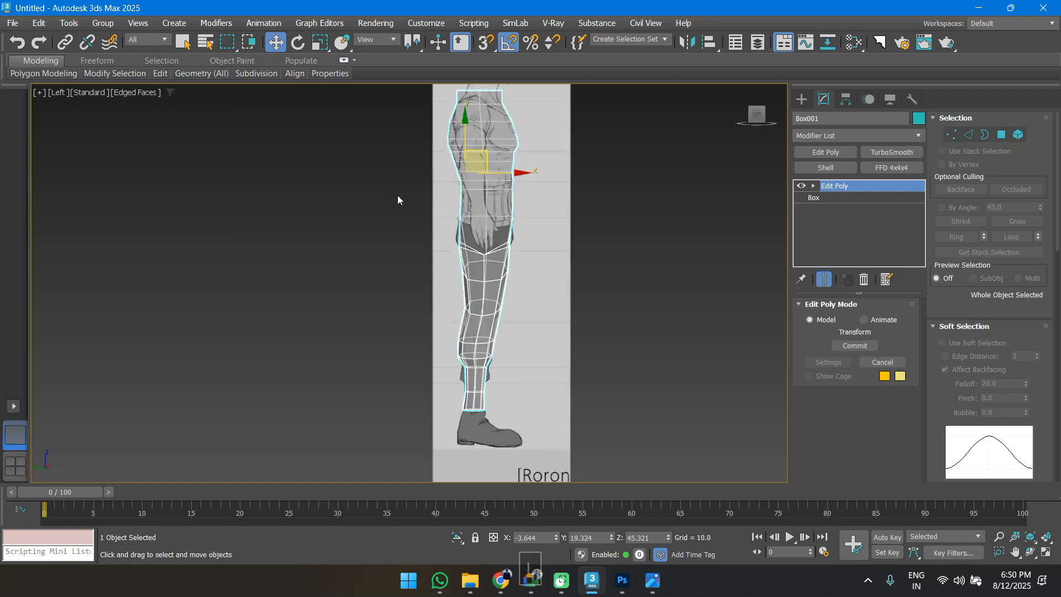
pyautogui.press('f')
pyautogui.scroll(-1, 928, 386)
pyautogui.scroll(-9, 543, 340)
pyautogui.moveTo(542, 339); pyautogui.dragTo(534, 171, button='middle')
pyautogui.moveTo(521, 276); pyautogui.dragTo(558, 294, button='middle')
pyautogui.click(621, 329)
pyautogui.press('p')
pyautogui.scroll(-5, 525, 278)
pyautogui.click(450, 188)
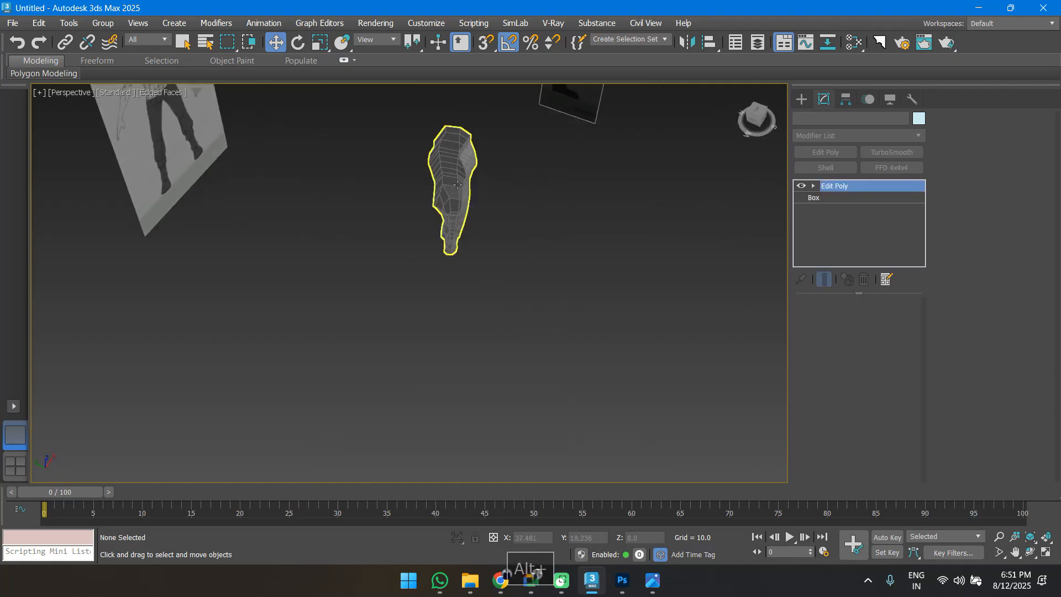
pyautogui.press('f')
pyautogui.press('z')
pyautogui.scroll(5, 396, 121)
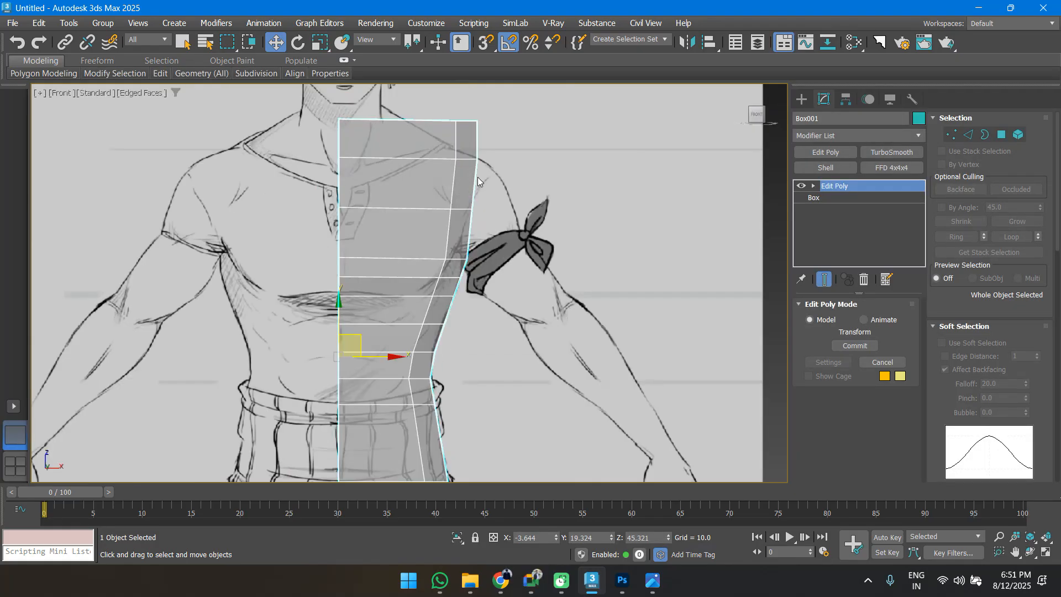
pyautogui.hotkey('ctrl', 'shift', 'z')
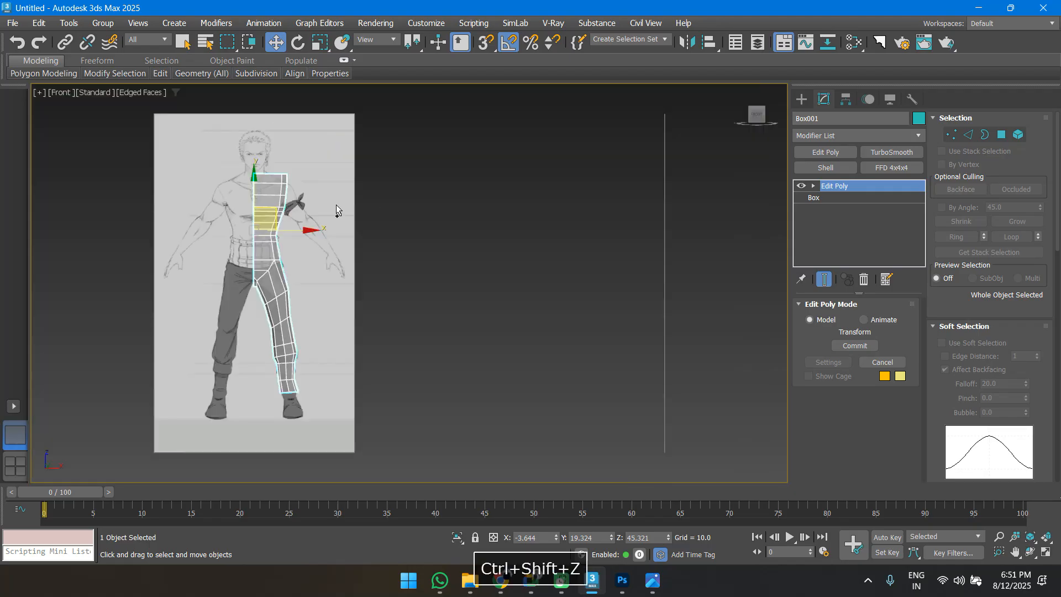
pyautogui.press('z')
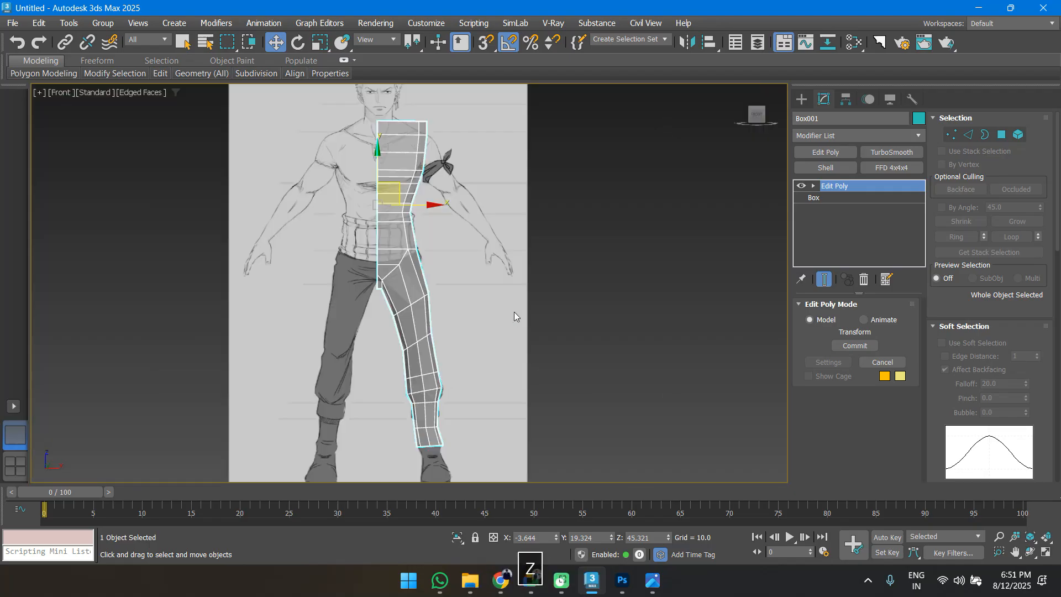
# Undo the accidental sideways move of the body and the extrusion of the uppermost torso row.
pyautogui.moveTo(405, 194); pyautogui.dragTo(394, 196)
pyautogui.hotkey('ctrl', 'z')
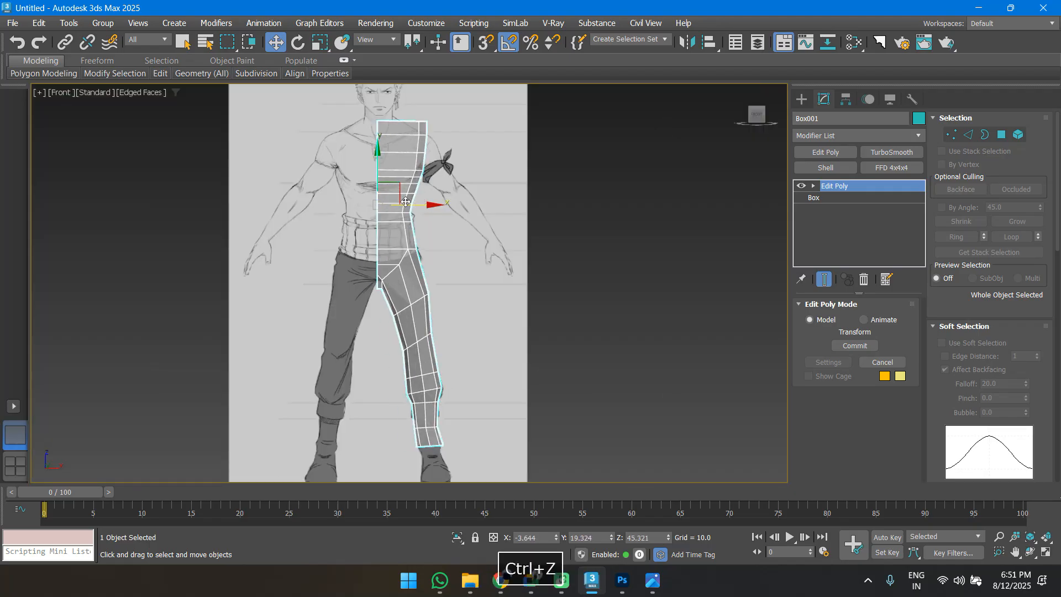
pyautogui.click(36, 48)
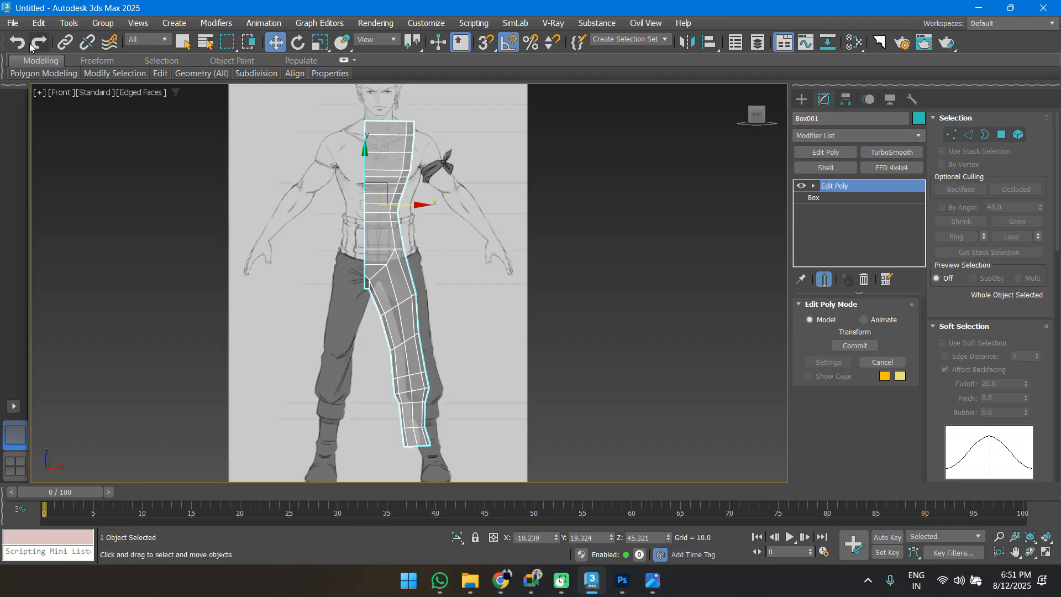
pyautogui.click(18, 42)
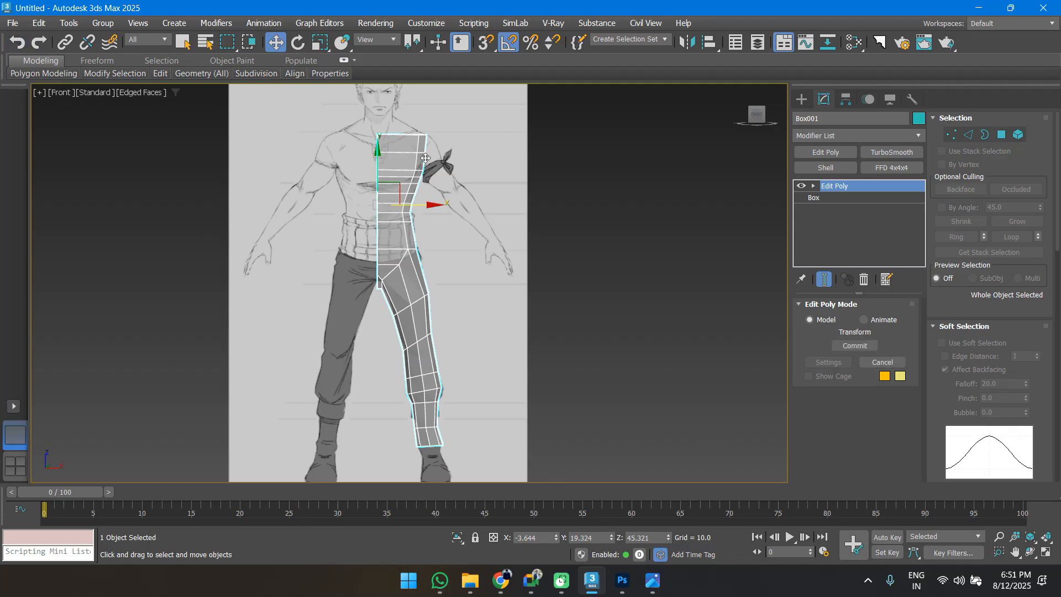
# Try to extrude the front top edge of the upper torso upward in the front view.
pyautogui.press('1')
pyautogui.scroll(6, 479, 319)
pyautogui.scroll(-6, 478, 318)
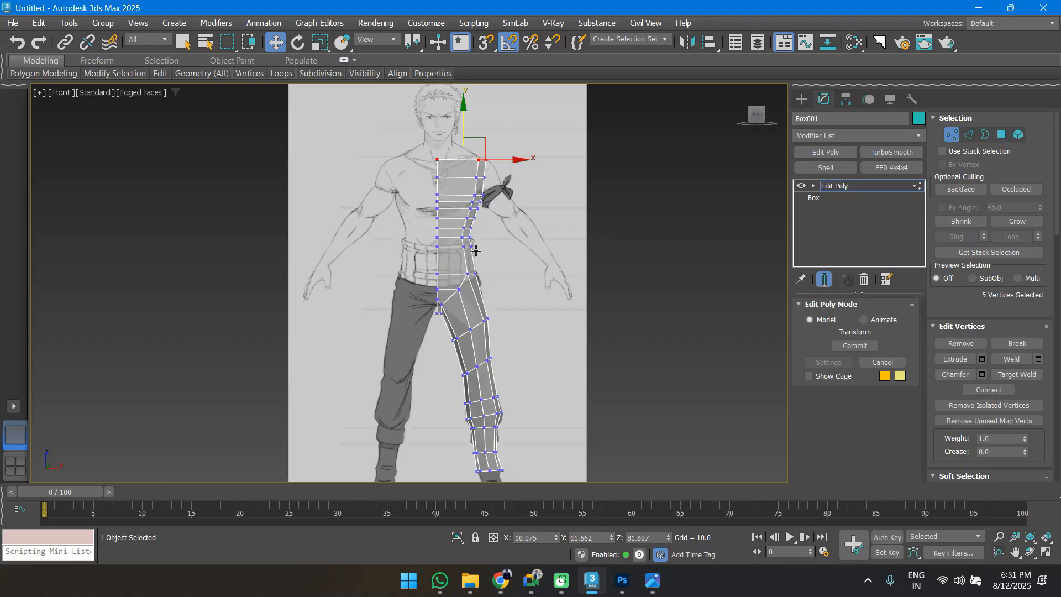
pyautogui.press('l')
pyautogui.moveTo(455, 144); pyautogui.dragTo(440, 266, button='middle')
pyautogui.scroll(5, 465, 221)
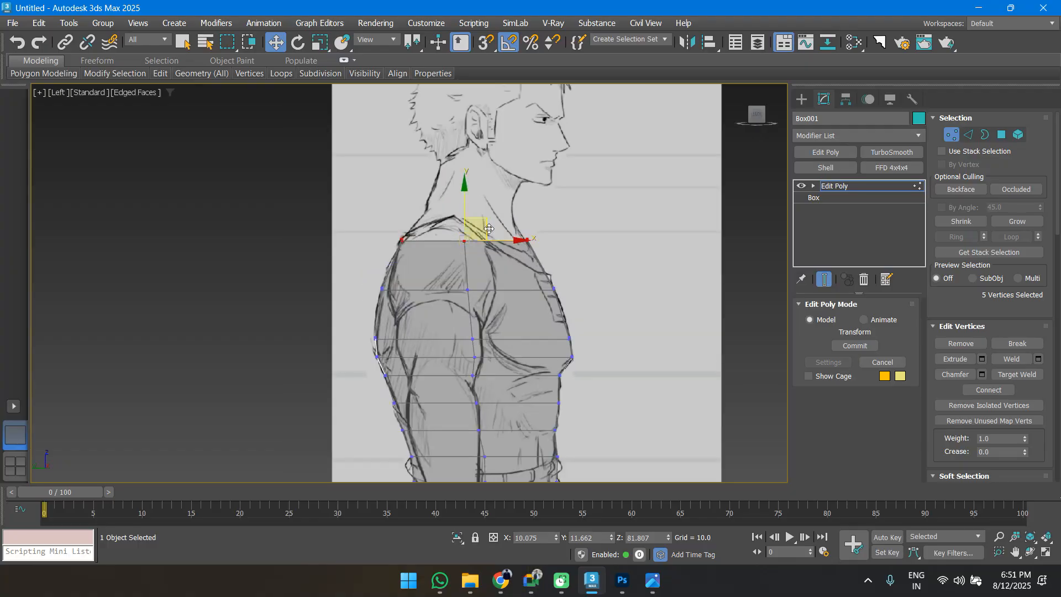
pyautogui.press('2')
pyautogui.press('f')
pyautogui.press('z')
pyautogui.scroll(-5, 469, 226)
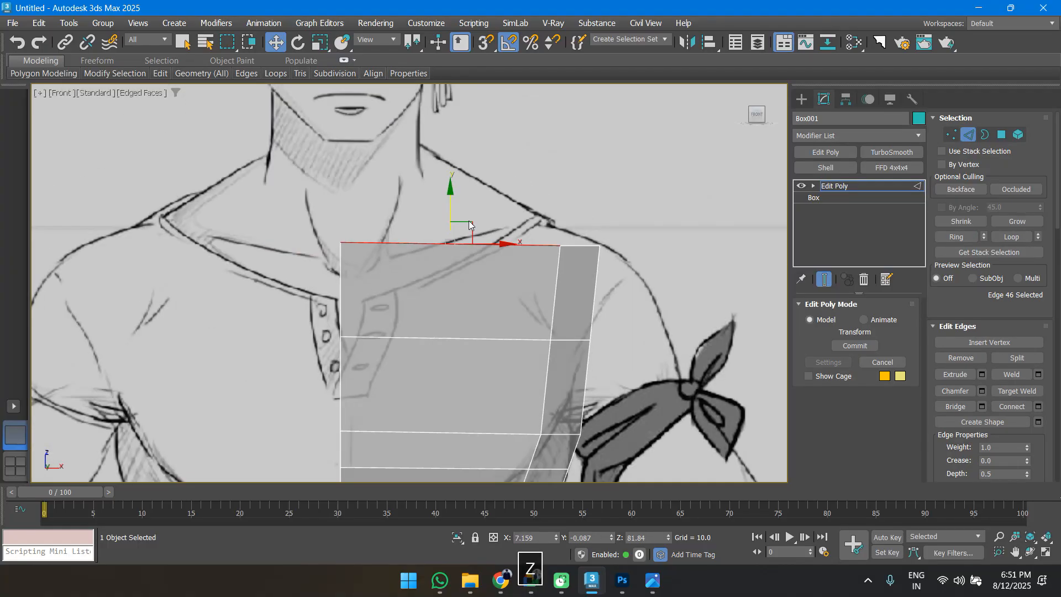
pyautogui.scroll(-5, 546, 243)
pyautogui.scroll(3, 530, 241)
pyautogui.keyDown('shift'); pyautogui.moveTo(518, 216); pyautogui.dragTo(518, 175); pyautogui.keyUp('shift')
pyautogui.keyDown('alt'); pyautogui.moveTo(518, 176); pyautogui.dragTo(571, 284, button='middle'); pyautogui.keyUp('alt')
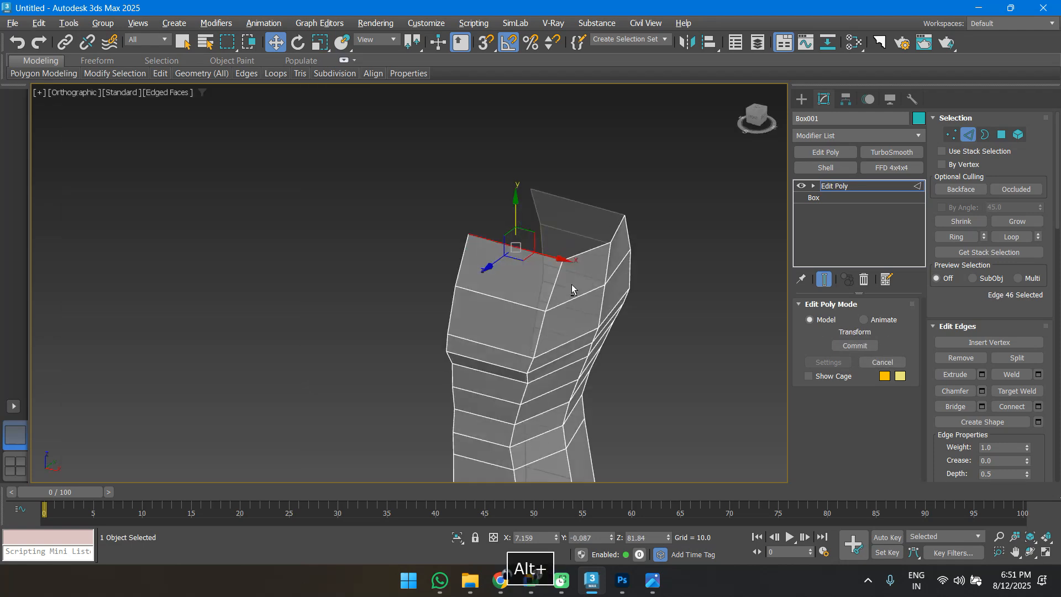
# Extrude the torso's whole open top border upward and narrow the new row to follow the drawn shoulder slope.
pyautogui.doubleClick(574, 256)
pyautogui.press('f')
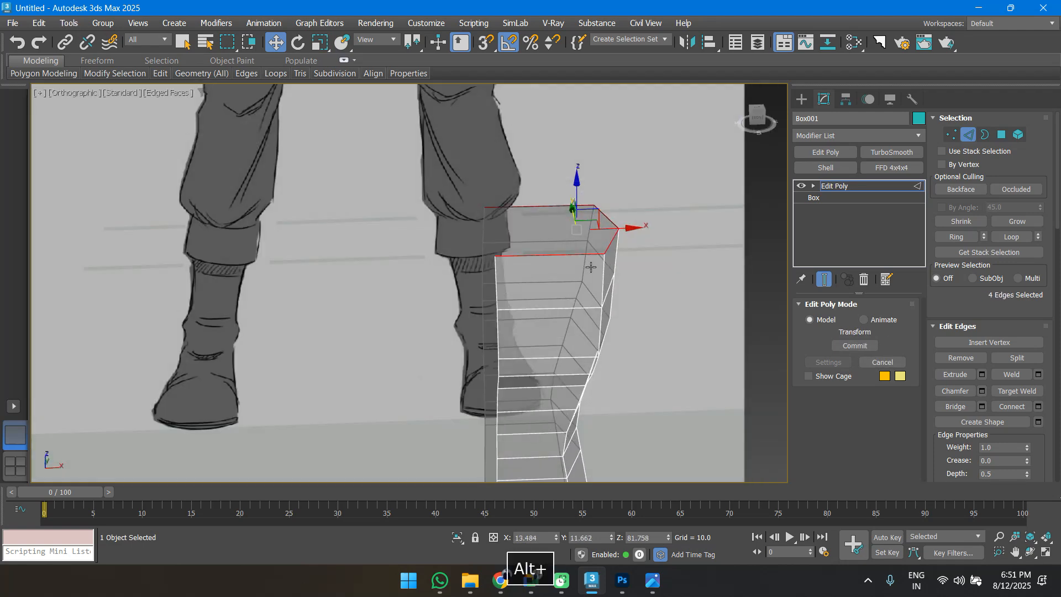
pyautogui.press('f')
pyautogui.scroll(5, 468, 182)
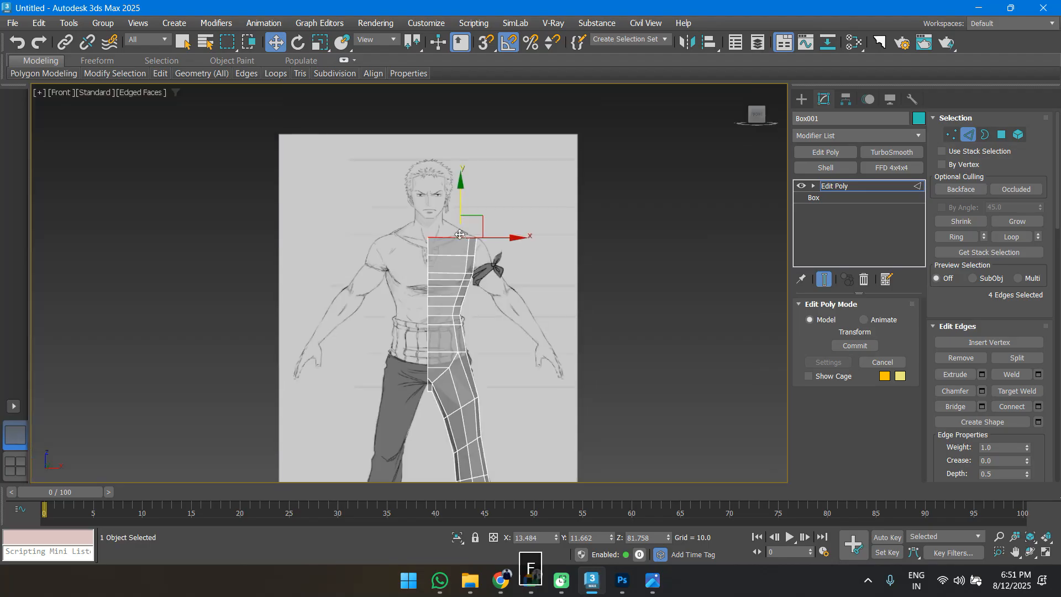
pyautogui.keyDown('shift'); pyautogui.moveTo(468, 182); pyautogui.dragTo(394, 219); pyautogui.keyUp('shift')
pyautogui.scroll(5, 489, 218)
pyautogui.press('1')
pyautogui.moveTo(394, 220); pyautogui.dragTo(535, 344, button='middle')
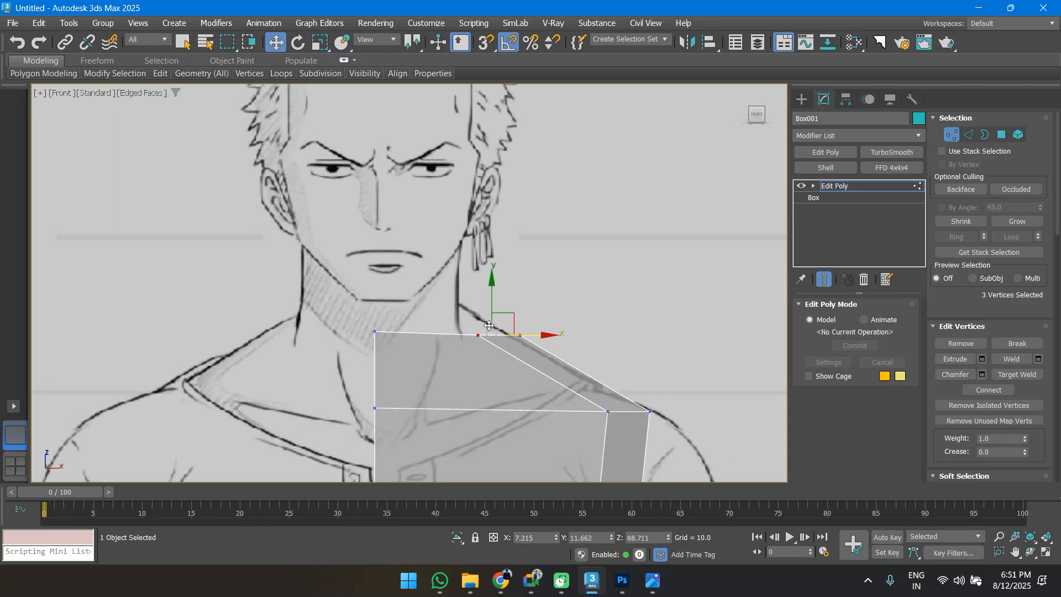
pyautogui.moveTo(429, 301); pyautogui.dragTo(455, 337, button='middle')
# Extrude the narrowed top border further up to the drawn jaw and pull its outer vertices inward to the neck.
pyautogui.press('2')
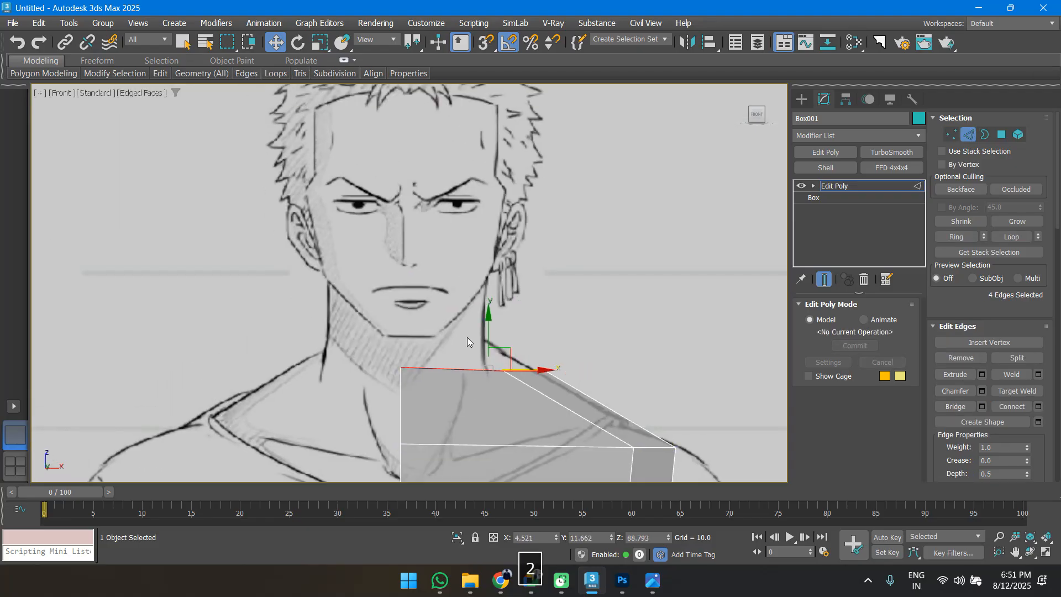
pyautogui.moveTo(489, 328)
pyautogui.keyDown('shift'); pyautogui.mouseDown()
pyautogui.moveTo(492, 283)
pyautogui.moveTo(489, 303)
pyautogui.mouseUp(); pyautogui.keyUp('shift')
pyautogui.press('1')
pyautogui.moveTo(570, 350); pyautogui.dragTo(495, 326)
pyautogui.scroll(3, 401, 327)
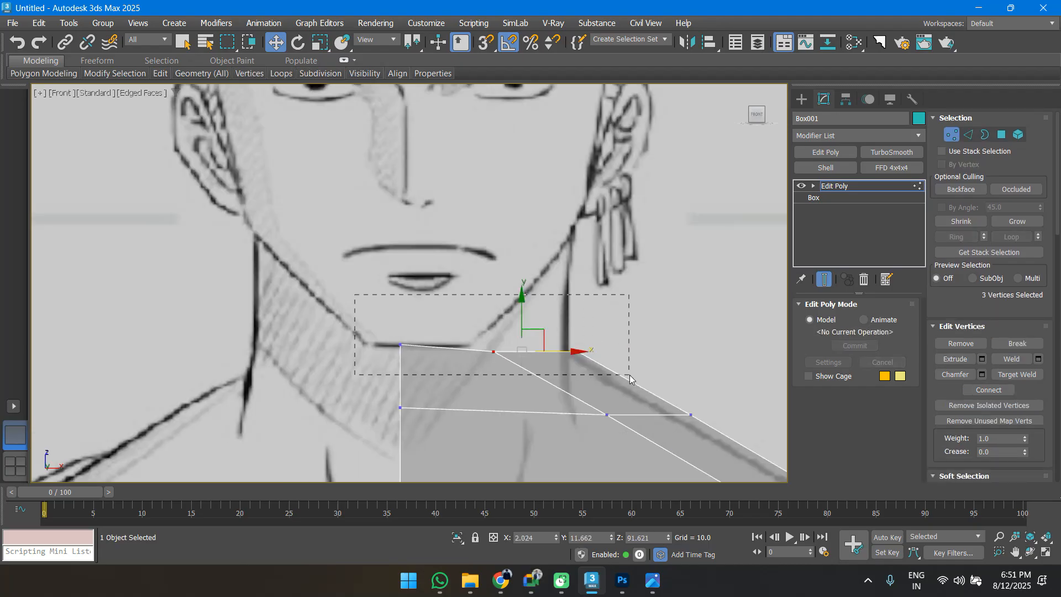
# Scale the topmost neck row flat and align its outer vertices with the drawn side of the neck.
pyautogui.moveTo(629, 375); pyautogui.dragTo(629, 376)
pyautogui.press('r')
pyautogui.moveTo(473, 288); pyautogui.dragTo(504, 517)
pyautogui.press('w')
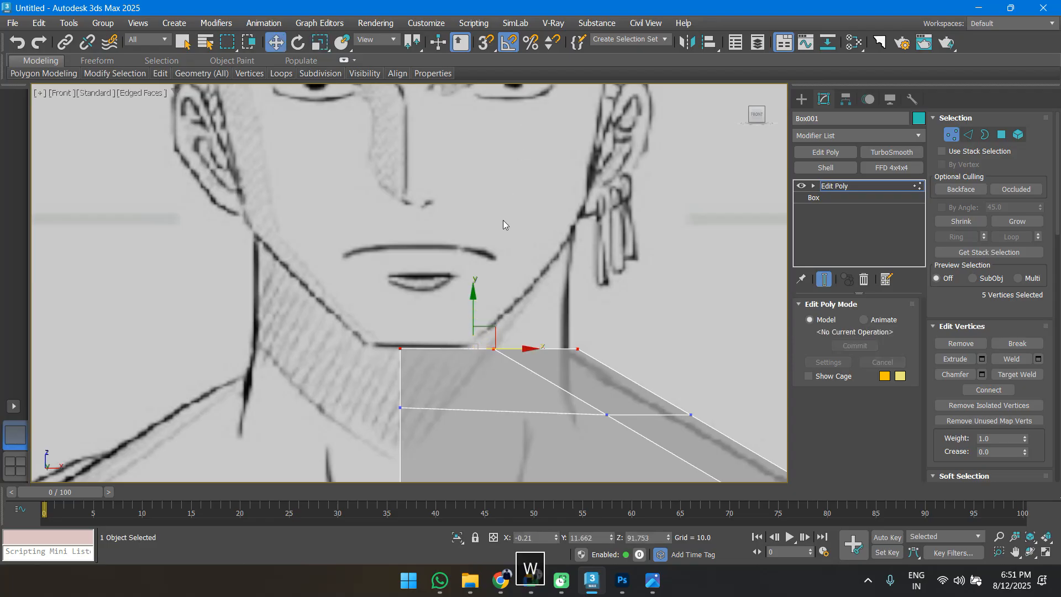
pyautogui.press('1')
pyautogui.press('1')
pyautogui.moveTo(458, 322); pyautogui.dragTo(567, 349)
# Move the front vertices of the two neck rows onto the drawn throat profile in the left view.
pyautogui.press('l')
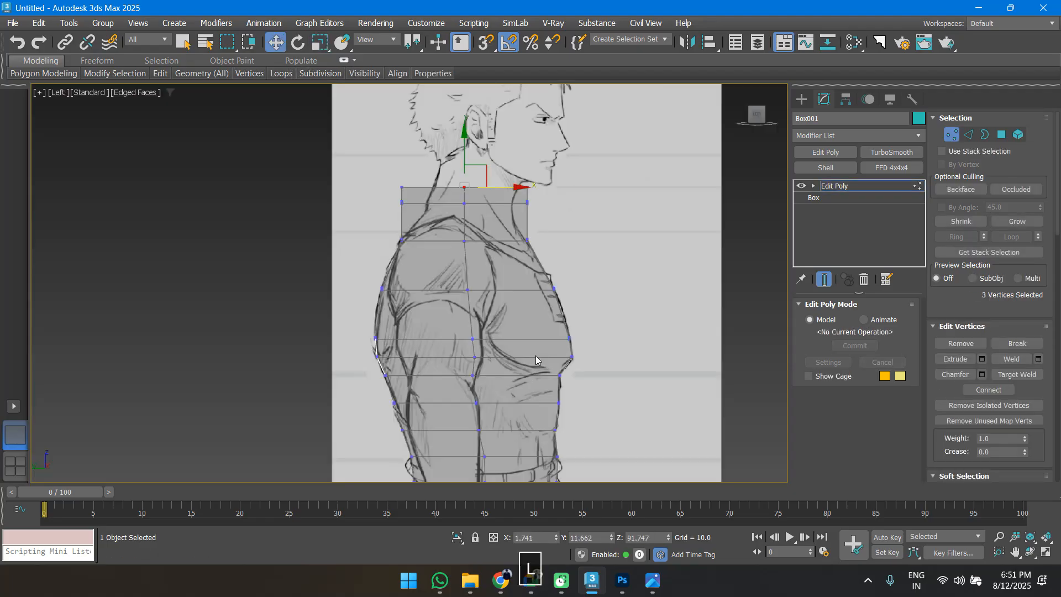
pyautogui.scroll(3, 546, 204)
pyautogui.moveTo(523, 215); pyautogui.dragTo(528, 187)
pyautogui.click(467, 173)
pyautogui.moveTo(473, 154); pyautogui.dragTo(525, 168)
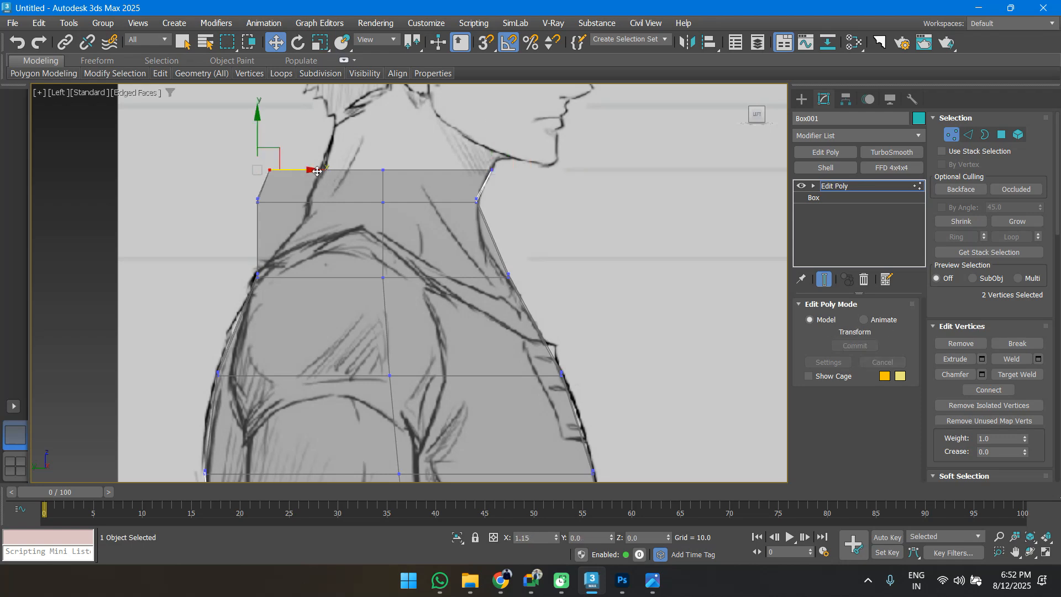
# Move the back vertices of the two neck rows forward onto the drawn nape profile.
pyautogui.moveTo(317, 172); pyautogui.dragTo(369, 172)
pyautogui.moveTo(281, 223); pyautogui.dragTo(282, 223)
pyautogui.moveTo(280, 203); pyautogui.dragTo(334, 214)
pyautogui.scroll(-3, 367, 236)
# Connect the ring of edges between the neck base and the shoulder row with 1 segment.
pyautogui.scroll(5, 435, 244)
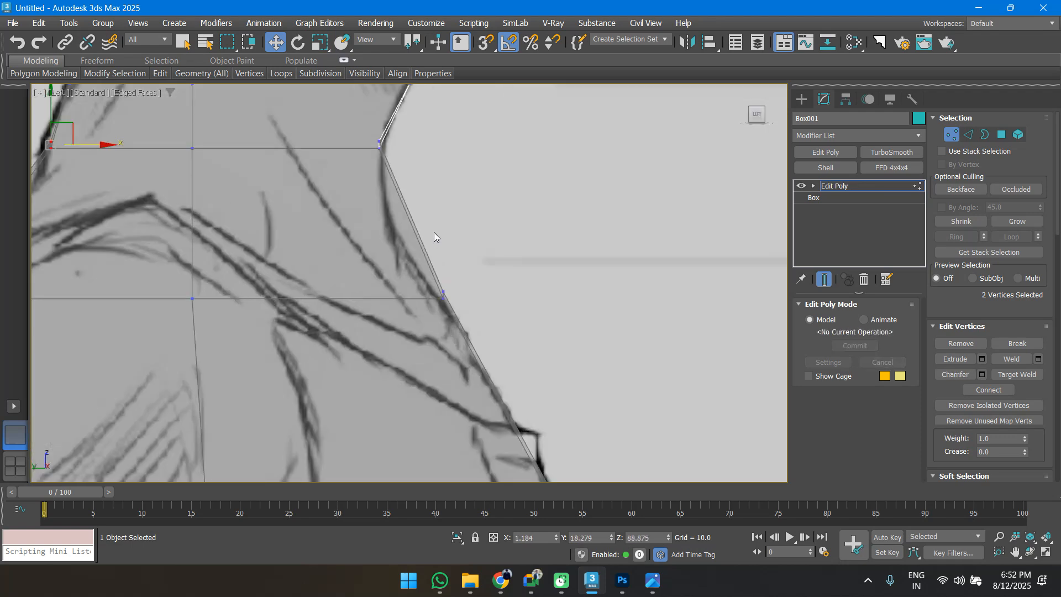
pyautogui.press('2')
pyautogui.moveTo(445, 199); pyautogui.dragTo(402, 220)
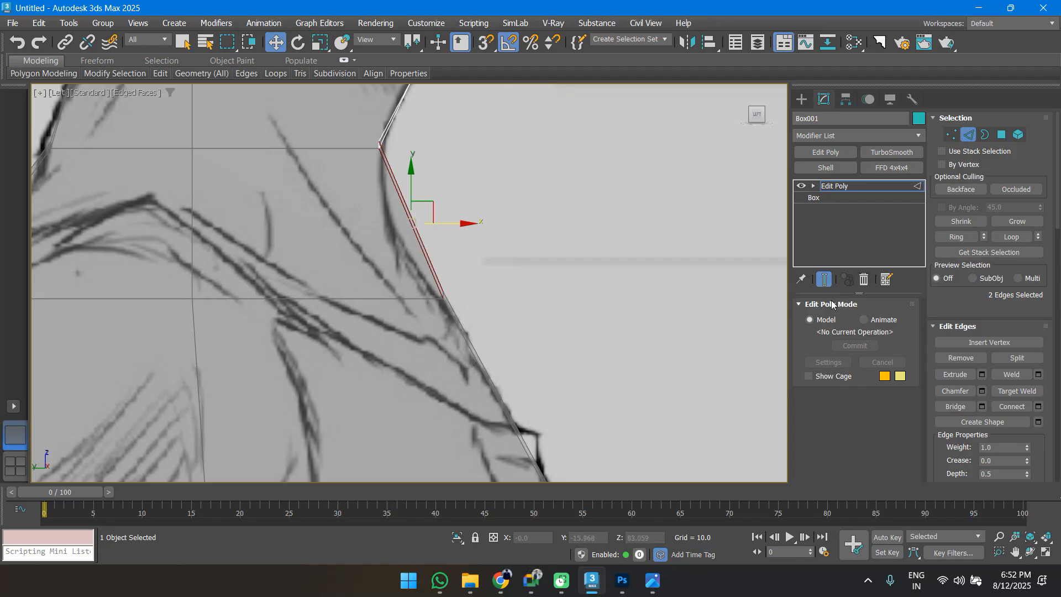
pyautogui.hotkey('alt', 'r')
pyautogui.rightClick(360, 227)
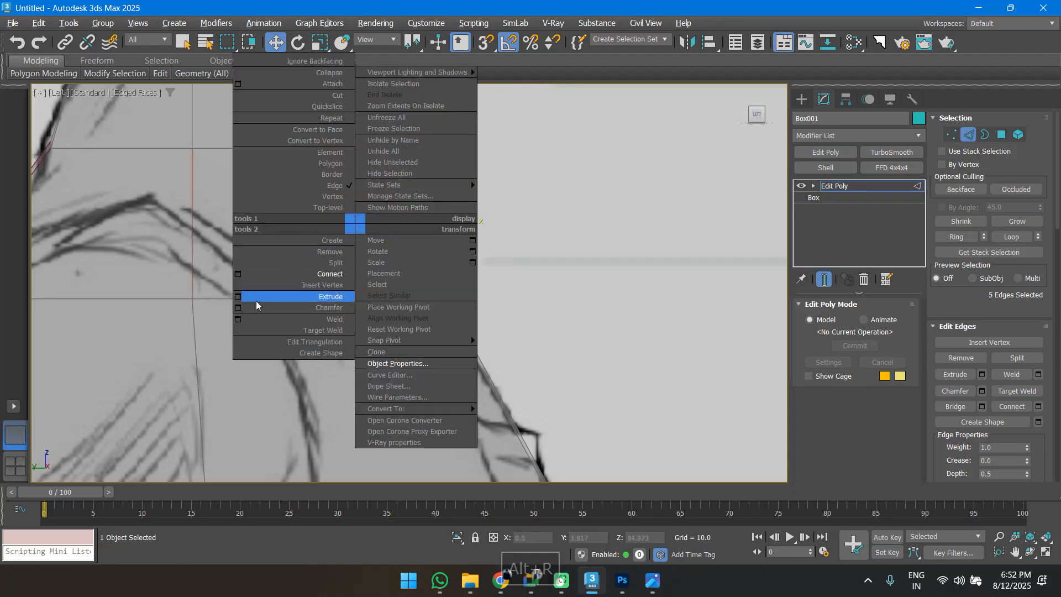
pyautogui.click(243, 273)
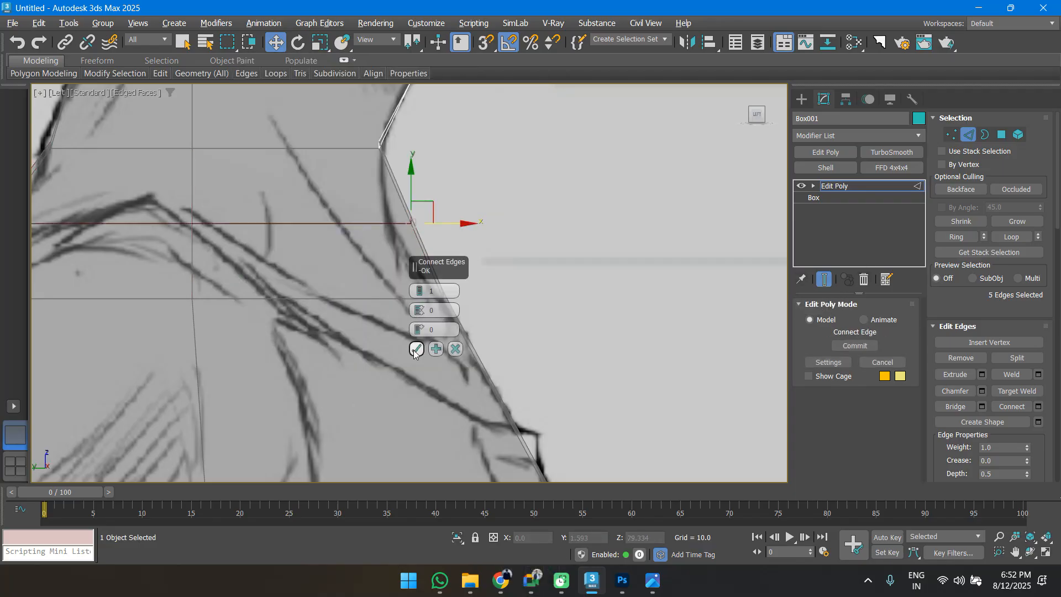
pyautogui.click(416, 349)
# Move the front vertices of the new neck-base loop toward the drawn throat contour in the left view.
pyautogui.press('1')
pyautogui.moveTo(443, 221); pyautogui.dragTo(422, 220)
pyautogui.scroll(-2, 393, 234)
pyautogui.moveTo(394, 234); pyautogui.dragTo(576, 288, button='middle')
pyautogui.scroll(2, 333, 275)
pyautogui.scroll(-4, 309, 277)
pyautogui.moveTo(526, 347)
pyautogui.keyDown('alt'); pyautogui.mouseDown(button='middle')
pyautogui.moveTo(505, 375)
pyautogui.moveTo(508, 359)
pyautogui.moveTo(431, 301)
pyautogui.mouseUp(button='middle'); pyautogui.keyUp('alt')
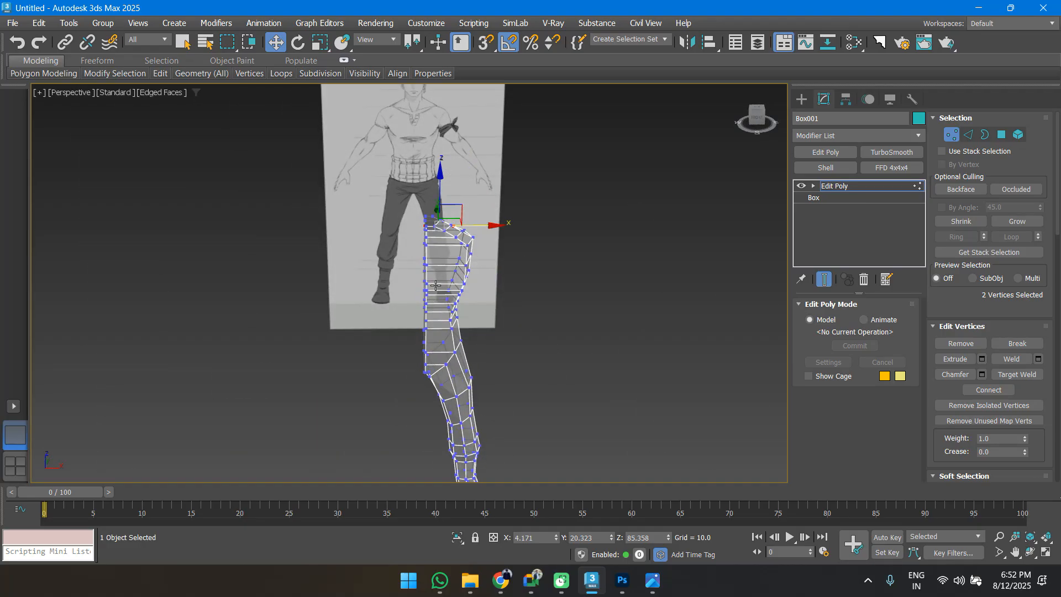
# Connect the ring of horizontal edges running down the torso's front and back with 1 segment, adding a lengthwise loop.
pyautogui.press('2')
pyautogui.scroll(4, 435, 226)
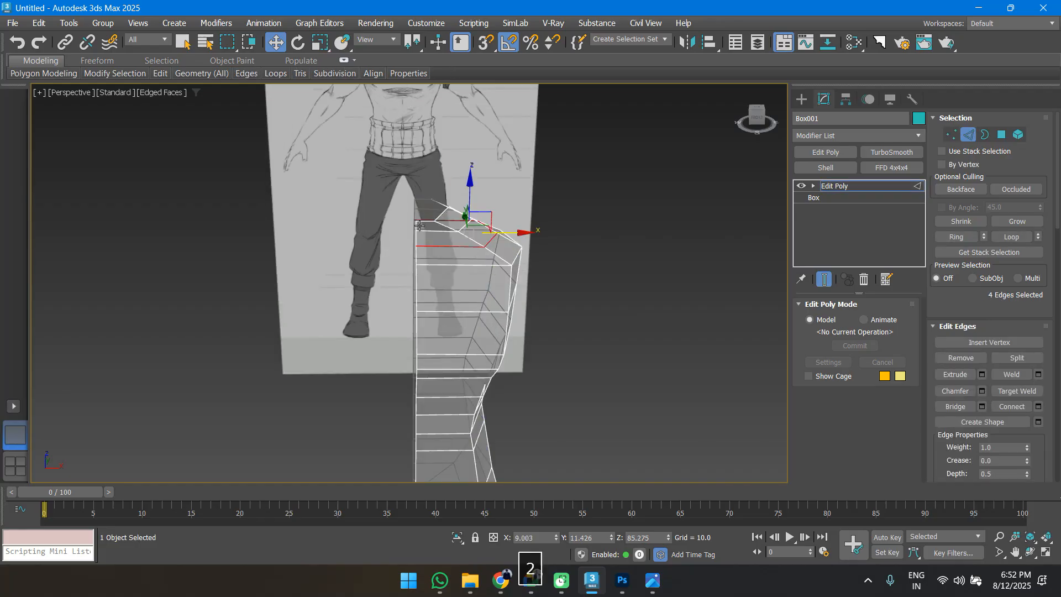
pyautogui.click(423, 219)
pyautogui.scroll(4, 436, 225)
pyautogui.keyDown('alt'); pyautogui.moveTo(525, 300); pyautogui.dragTo(747, 192, button='middle'); pyautogui.keyUp('alt')
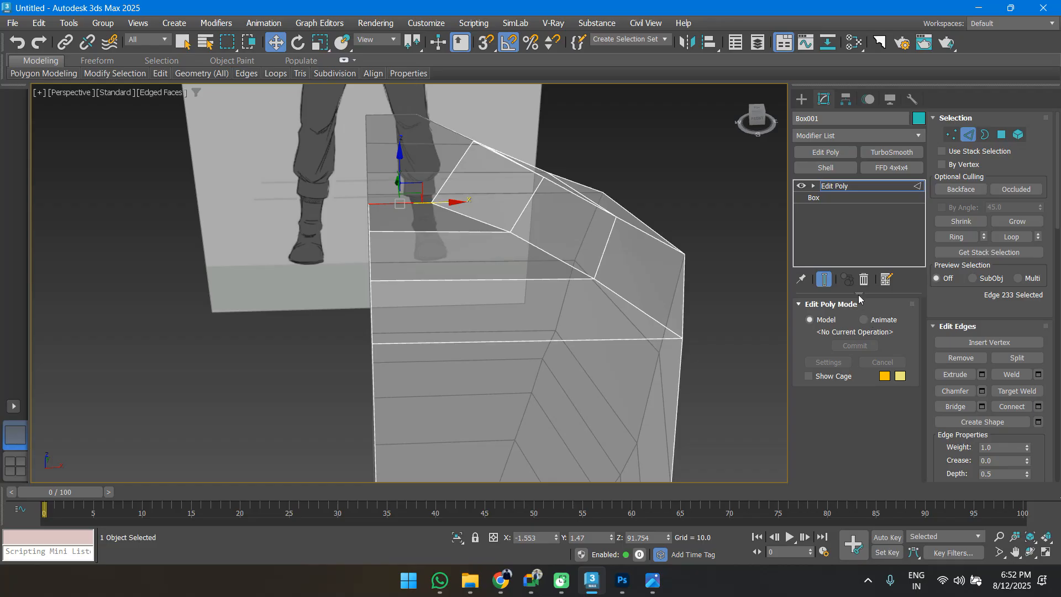
pyautogui.hotkey('alt', 'r')
pyautogui.scroll(-8, 425, 282)
pyautogui.keyDown('alt'); pyautogui.moveTo(382, 293); pyautogui.dragTo(436, 262, button='middle'); pyautogui.keyUp('alt')
pyautogui.keyDown('alt'); pyautogui.moveTo(442, 309); pyautogui.dragTo(372, 389, button='middle'); pyautogui.keyUp('alt')
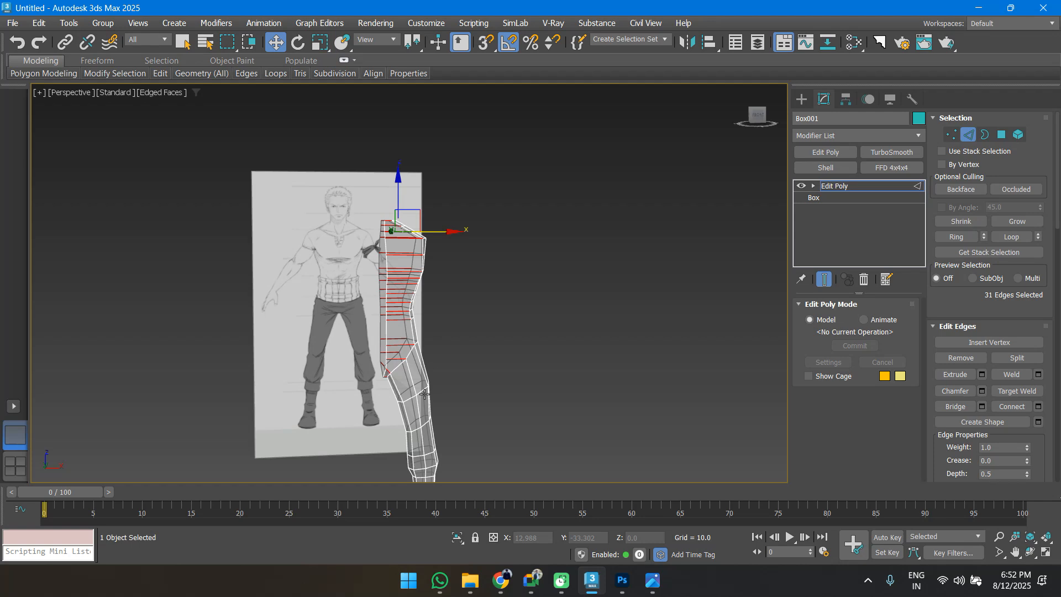
pyautogui.scroll(3, 403, 330)
pyautogui.rightClick(402, 280)
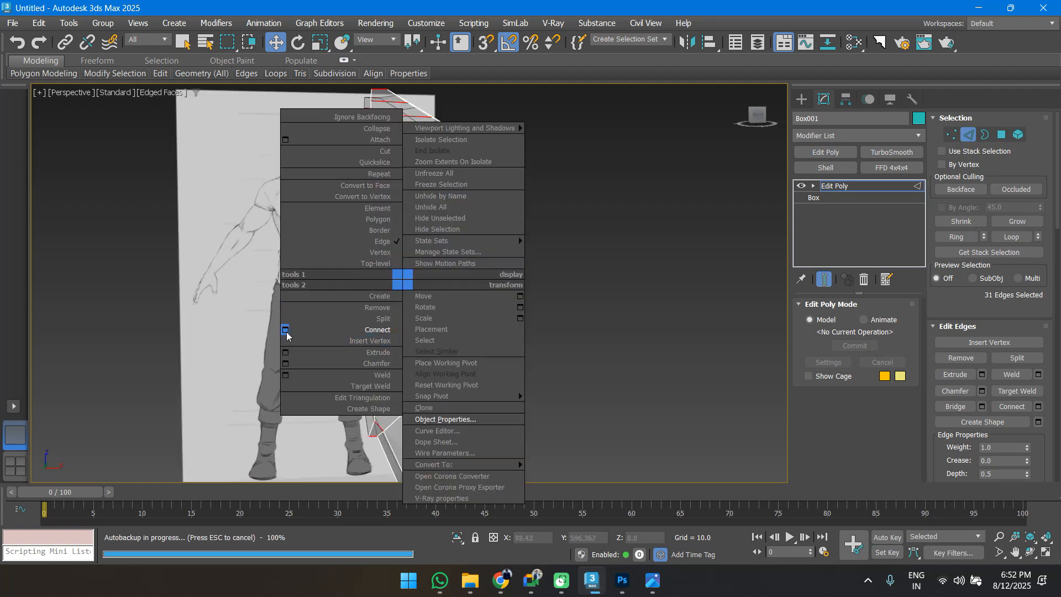
pyautogui.click(285, 330)
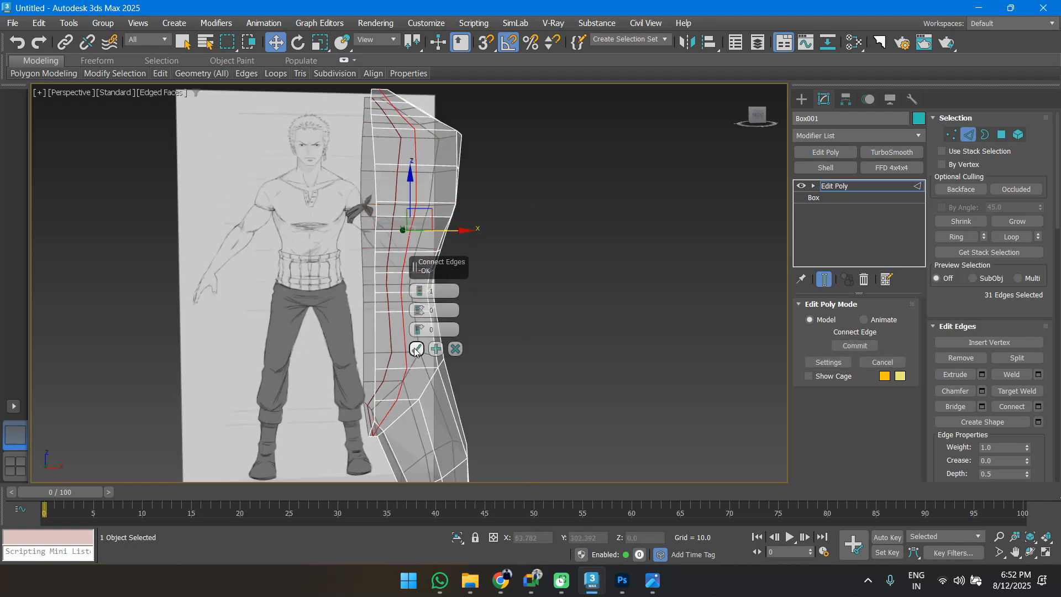
pyautogui.click(415, 348)
# Reposition individual vertices of the new lengthwise loop on the chest against the front reference.
pyautogui.press('f')
pyautogui.scroll(8, 387, 237)
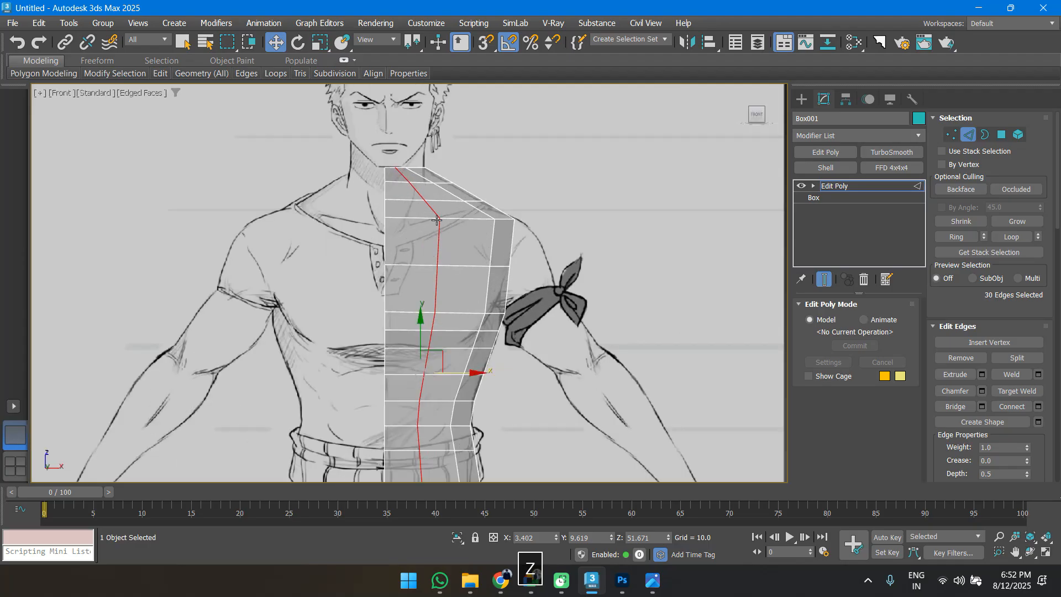
pyautogui.press('1')
pyautogui.click(448, 287)
pyautogui.moveTo(495, 288); pyautogui.dragTo(476, 287)
pyautogui.moveTo(482, 318); pyautogui.dragTo(493, 305, button='middle')
pyautogui.moveTo(468, 369); pyautogui.dragTo(502, 263, button='middle')
pyautogui.click(480, 320)
pyautogui.scroll(-5, 504, 239)
pyautogui.moveTo(526, 173); pyautogui.dragTo(513, 244, button='middle')
pyautogui.moveTo(530, 201); pyautogui.dragTo(520, 270)
pyautogui.scroll(-5, 501, 299)
pyautogui.keyDown('alt'); pyautogui.moveTo(500, 299); pyautogui.dragTo(512, 276, button='middle'); pyautogui.keyUp('alt')
pyautogui.press('p')
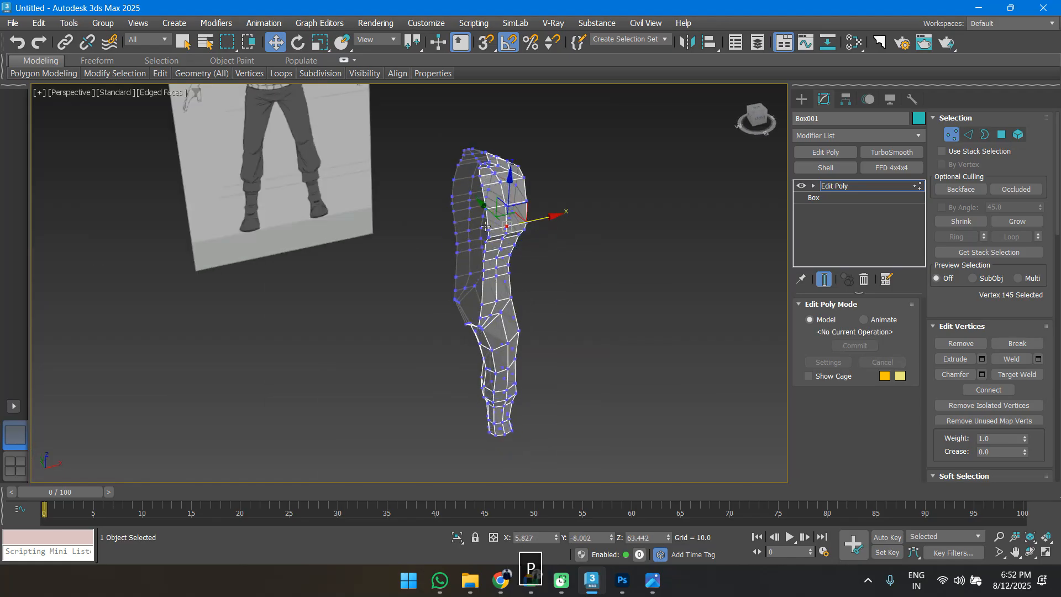
# Try to scale a front and back pair of neck vertices apart, in the perspective and left views.
pyautogui.scroll(6, 489, 179)
pyautogui.click(519, 167)
pyautogui.keyDown('alt'); pyautogui.moveTo(454, 226); pyautogui.dragTo(361, 225, button='middle'); pyautogui.keyUp('alt')
pyautogui.keyDown('ctrl'); pyautogui.click(441, 206); pyautogui.keyUp('ctrl')
pyautogui.keyDown('alt'); pyautogui.moveTo(442, 206); pyautogui.dragTo(515, 264, button='middle'); pyautogui.keyUp('alt')
pyautogui.press('r')
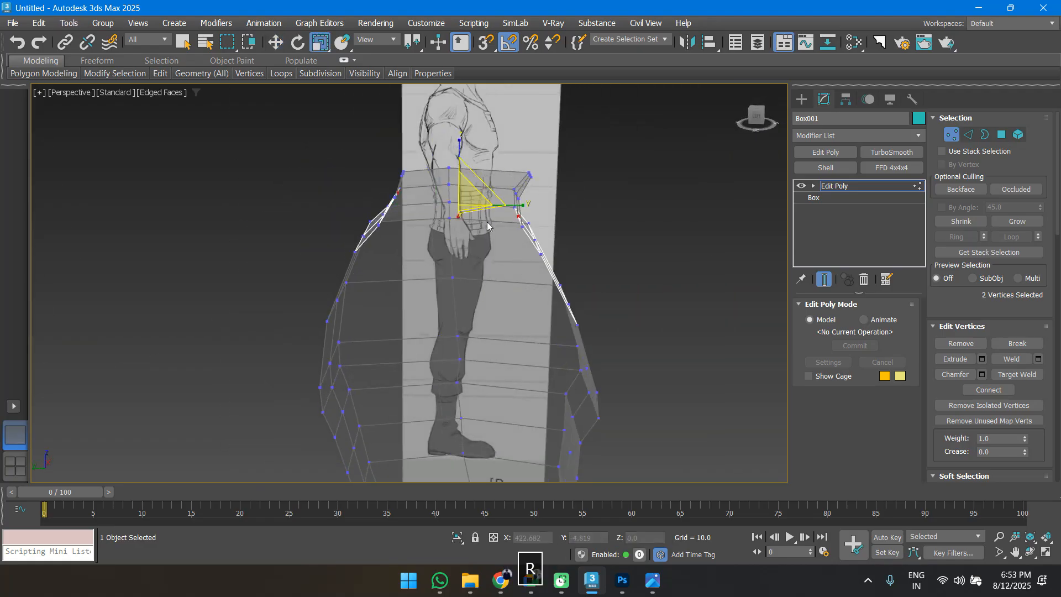
pyautogui.moveTo(514, 214); pyautogui.dragTo(512, 208)
pyautogui.keyDown('alt'); pyautogui.moveTo(538, 268); pyautogui.dragTo(550, 271, button='middle'); pyautogui.keyUp('alt')
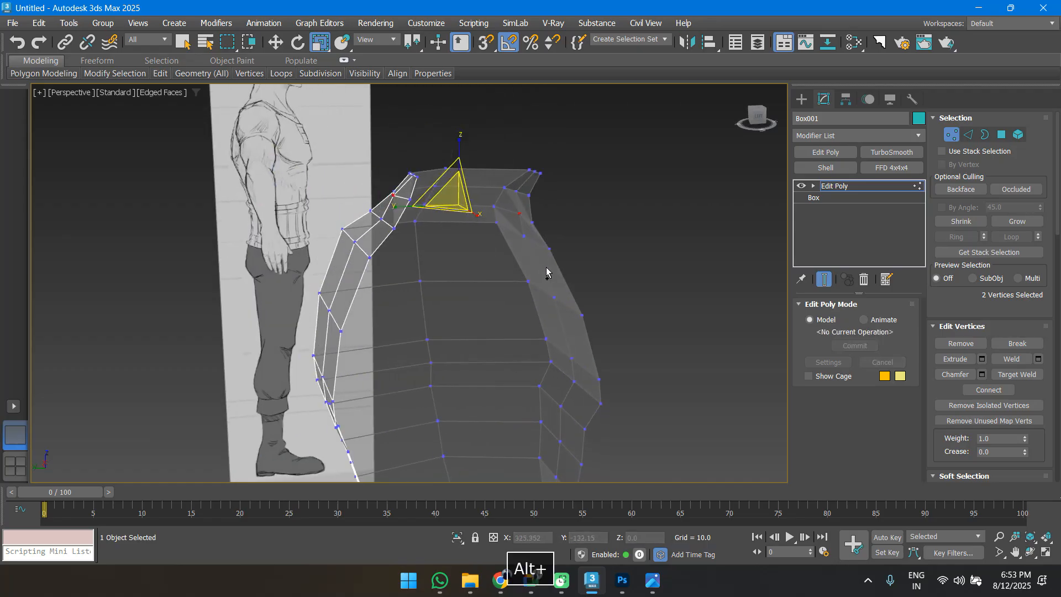
pyautogui.hotkey('ctrl', 'z')
pyautogui.press('l')
pyautogui.scroll(8, 503, 207)
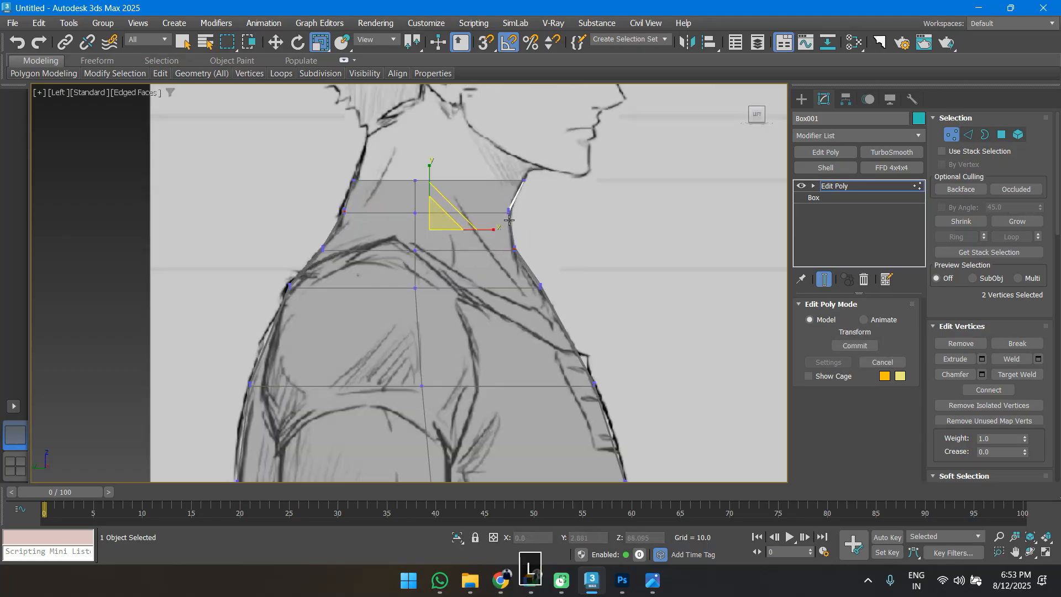
pyautogui.scroll(-4, 458, 262)
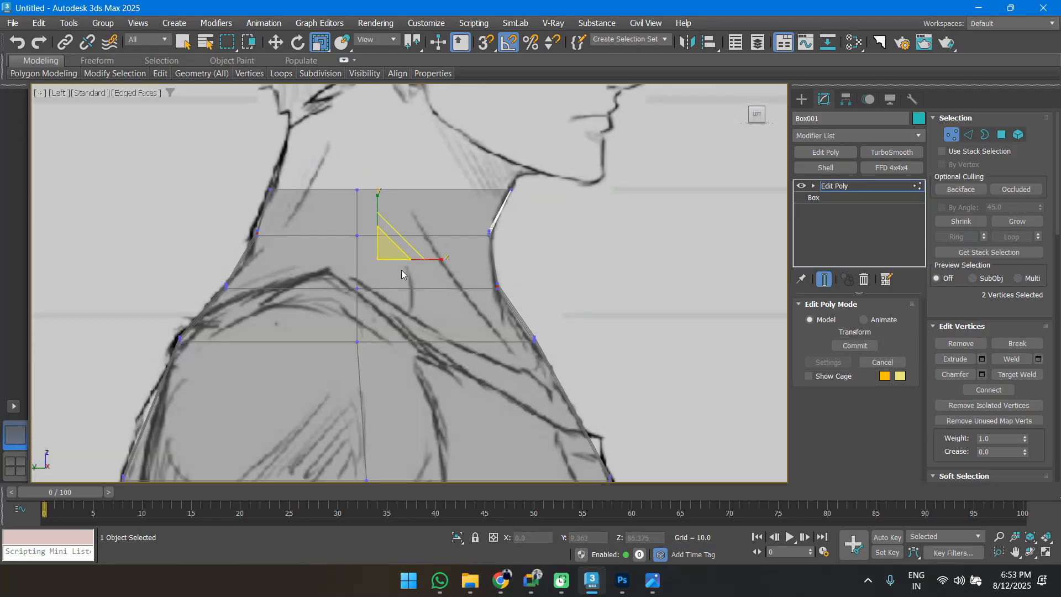
pyautogui.moveTo(422, 259); pyautogui.dragTo(426, 259)
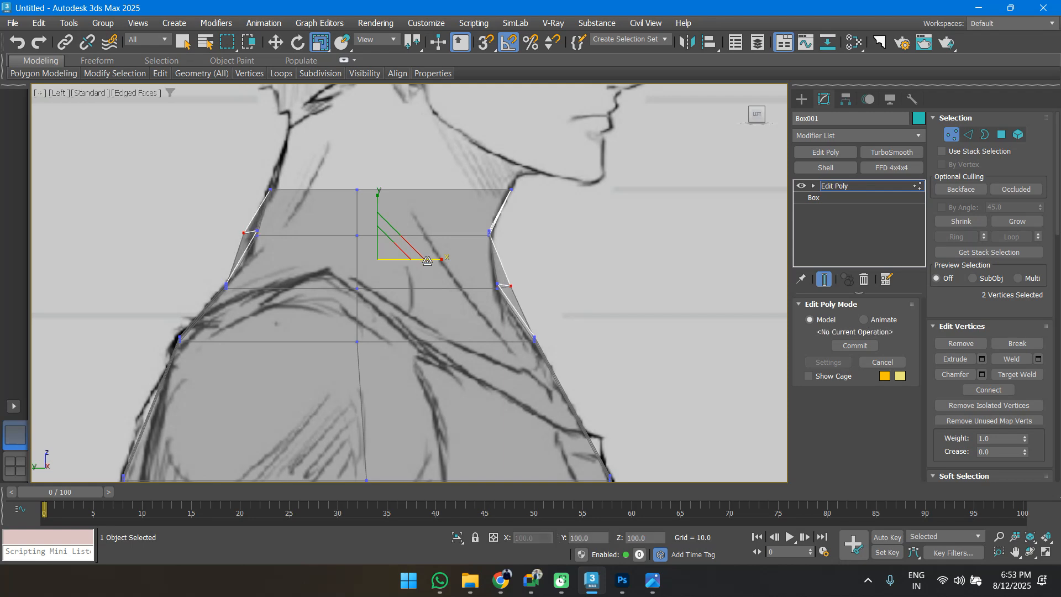
pyautogui.hotkey('ctrl', 'z')
# Move the front and back vertices of the neck-base loop inward to the drawn throat and nape contours.
pyautogui.moveTo(540, 304); pyautogui.dragTo(533, 304, button='middle')
pyautogui.scroll(-2, 533, 303)
pyautogui.press('1')
pyautogui.scroll(2, 514, 301)
pyautogui.press('1')
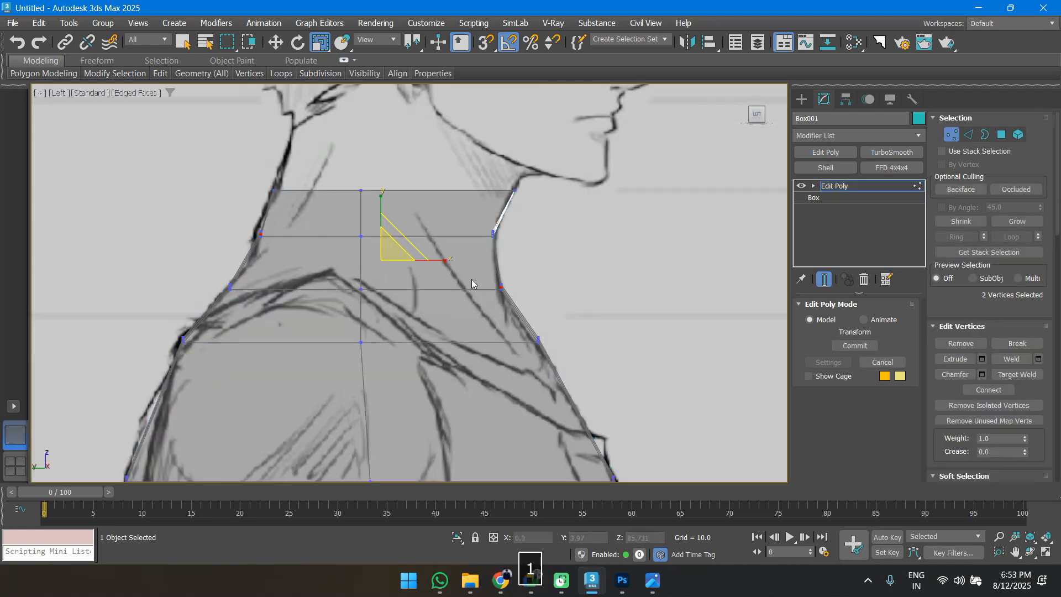
pyautogui.moveTo(525, 304); pyautogui.dragTo(530, 287)
pyautogui.press('w')
pyautogui.moveTo(137, 235); pyautogui.dragTo(268, 289)
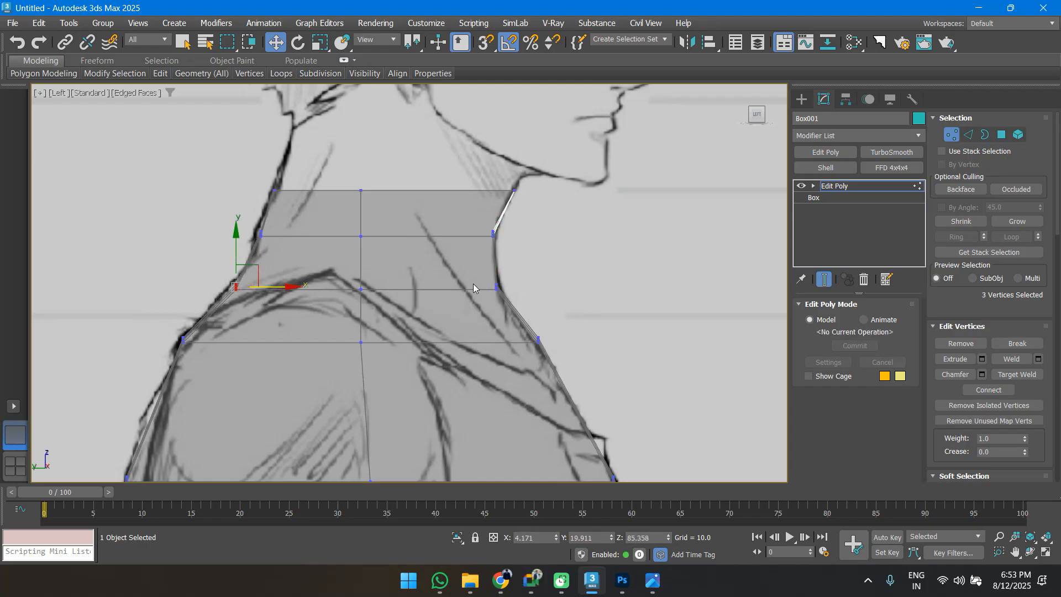
pyautogui.moveTo(522, 290); pyautogui.dragTo(517, 287)
# Select the middle front and back vertices of the neck-base loop and scale their spacing front to back.
pyautogui.keyDown('alt'); pyautogui.moveTo(528, 308); pyautogui.dragTo(377, 374, button='middle'); pyautogui.keyUp('alt')
pyautogui.click(494, 287)
pyautogui.keyDown('ctrl'); pyautogui.click(408, 343); pyautogui.keyUp('ctrl')
pyautogui.press('p')
pyautogui.moveTo(488, 346)
pyautogui.keyDown('alt'); pyautogui.mouseDown(button='middle')
pyautogui.moveTo(495, 355)
pyautogui.moveTo(414, 319)
pyautogui.moveTo(467, 355)
pyautogui.moveTo(500, 356)
pyautogui.mouseUp(button='middle'); pyautogui.keyUp('alt')
pyautogui.click(422, 290)
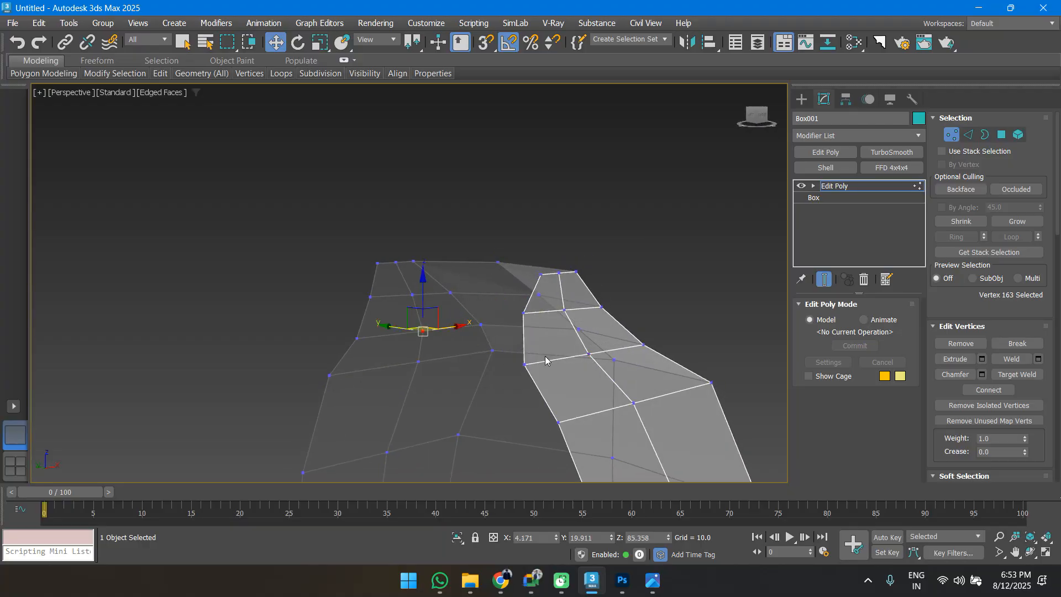
pyautogui.keyDown('ctrl'); pyautogui.click(584, 353); pyautogui.keyUp('ctrl')
pyautogui.keyDown('alt'); pyautogui.moveTo(449, 385); pyautogui.dragTo(476, 387, button='middle'); pyautogui.keyUp('alt')
pyautogui.press('r')
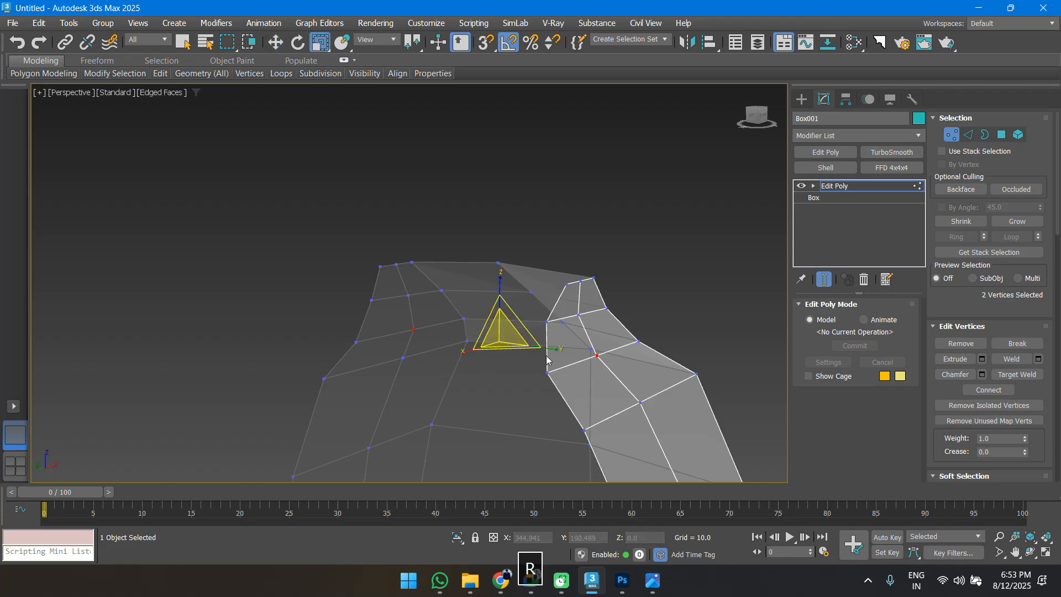
pyautogui.moveTo(548, 347); pyautogui.dragTo(552, 352)
# Examine the shape of the neck and shoulder area in the perspective and left views.
pyautogui.scroll(-4, 551, 366)
pyautogui.moveTo(552, 365); pyautogui.dragTo(486, 352, button='middle')
pyautogui.click(541, 337)
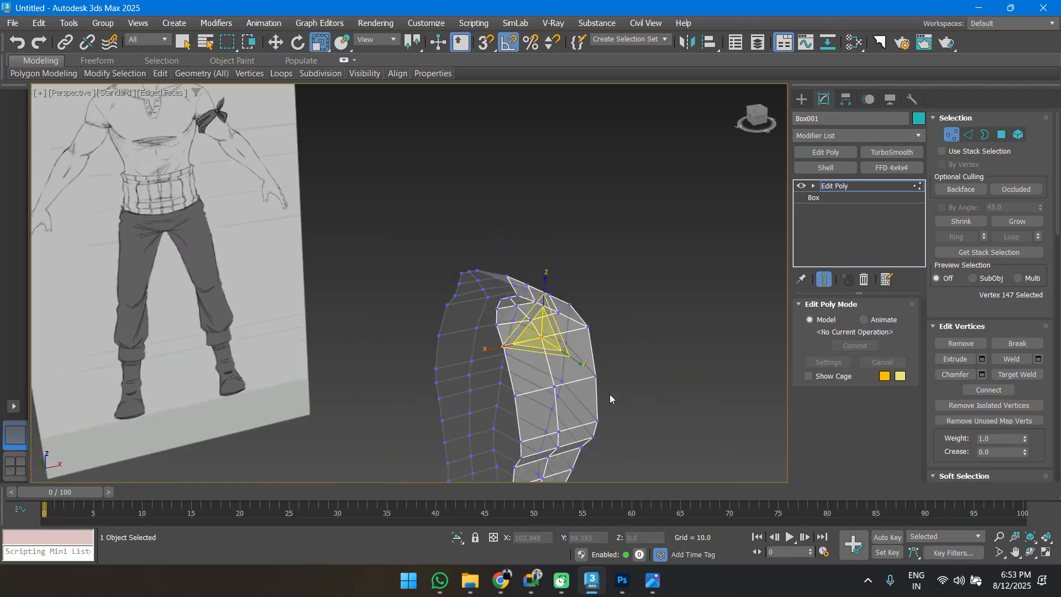
pyautogui.press('l')
pyautogui.scroll(3, 536, 330)
pyautogui.scroll(-5, 536, 329)
pyautogui.moveTo(536, 330)
pyautogui.keyDown('alt'); pyautogui.mouseDown(button='middle')
pyautogui.moveTo(500, 309)
pyautogui.moveTo(501, 249)
pyautogui.moveTo(533, 356)
pyautogui.moveTo(455, 327)
pyautogui.moveTo(479, 317)
pyautogui.mouseUp(button='middle'); pyautogui.keyUp('alt')
pyautogui.scroll(3, 501, 249)
# Move the vertices beside the front centre of the neck opening in the top view to round its outline.
pyautogui.click(518, 310)
pyautogui.press('w')
pyautogui.press('p')
pyautogui.press('f')
pyautogui.press('z')
pyautogui.moveTo(405, 278)
pyautogui.mouseDown(button='middle')
pyautogui.moveTo(416, 397)
pyautogui.moveTo(468, 430)
pyautogui.moveTo(280, 327)
pyautogui.mouseUp(button='middle')
pyautogui.scroll(2, 401, 318)
pyautogui.scroll(-4, 401, 317)
pyautogui.press('t')
pyautogui.press('z')
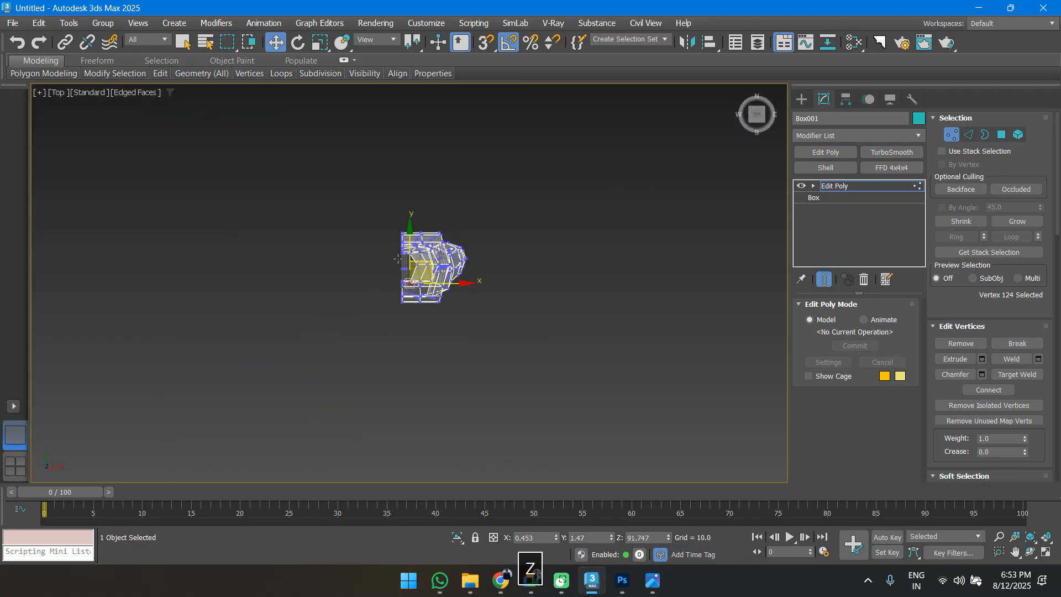
pyautogui.moveTo(438, 317); pyautogui.dragTo(447, 282)
pyautogui.moveTo(421, 325); pyautogui.dragTo(430, 285)
pyautogui.keyDown('alt'); pyautogui.moveTo(446, 334); pyautogui.dragTo(416, 301, button='middle'); pyautogui.keyUp('alt')
pyautogui.press('f')
pyautogui.press('z')
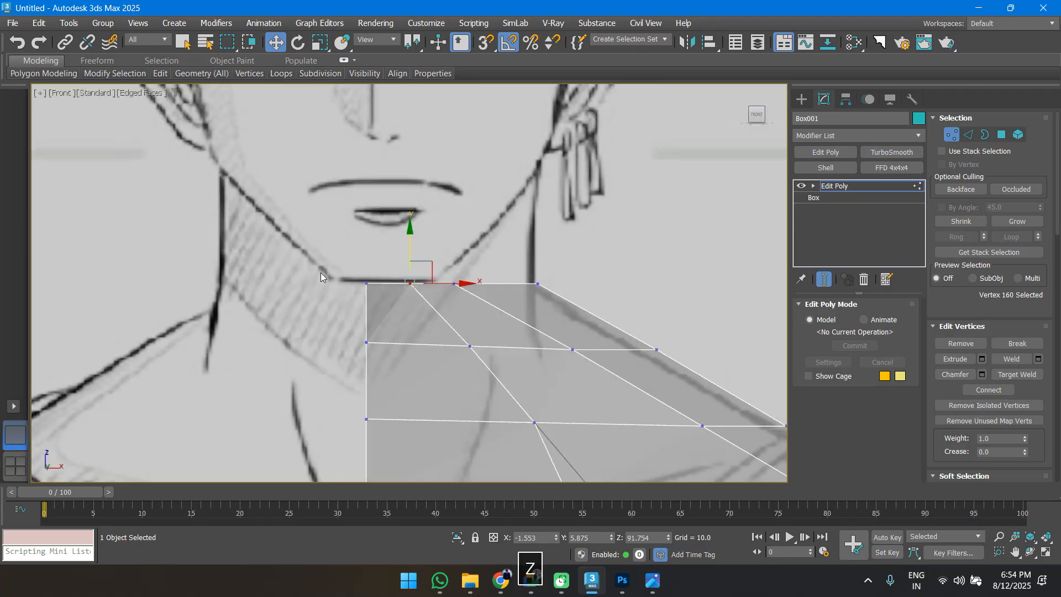
# Move the front centre vertex of the neck opening back, level with the neighbouring vertex.
pyautogui.keyDown('alt'); pyautogui.moveTo(416, 306); pyautogui.dragTo(422, 339, button='middle'); pyautogui.keyUp('alt')
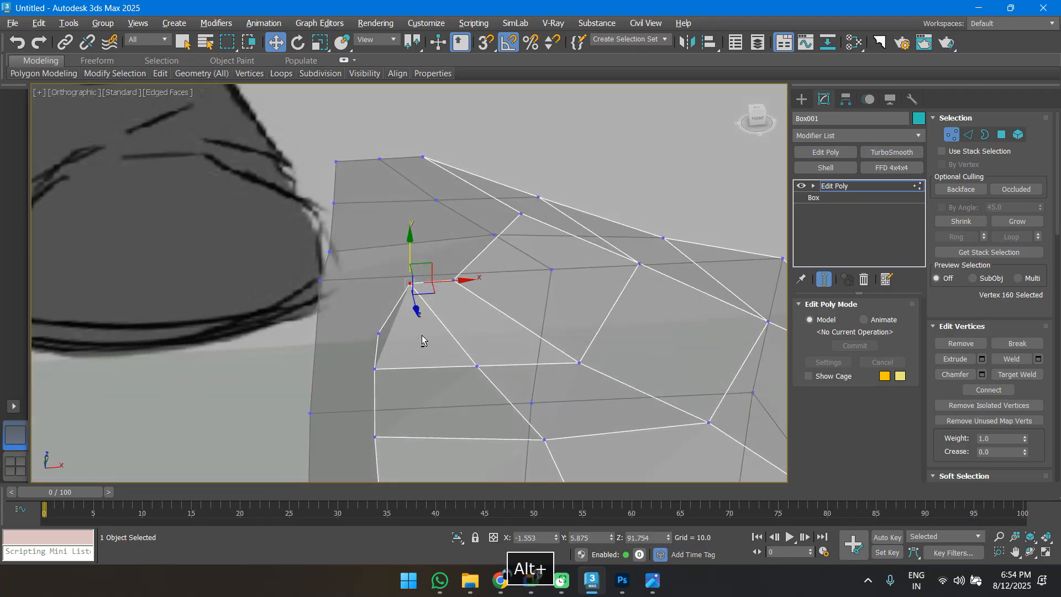
pyautogui.click(374, 369)
pyautogui.keyDown('alt'); pyautogui.moveTo(374, 368); pyautogui.dragTo(347, 330, button='middle'); pyautogui.keyUp('alt')
pyautogui.moveTo(340, 318); pyautogui.dragTo(262, 290)
pyautogui.press('p')
pyautogui.keyDown('alt'); pyautogui.moveTo(279, 312); pyautogui.dragTo(333, 337, button='middle'); pyautogui.keyUp('alt')
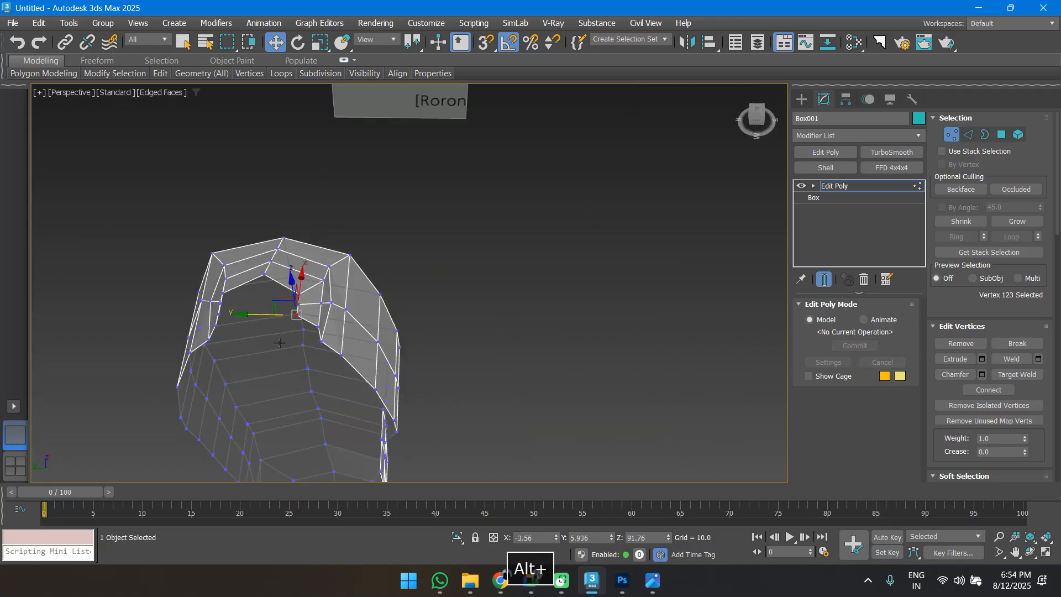
# Reposition individual vertices along the rim of the neck opening in perspective to even out its curve.
pyautogui.scroll(5, 254, 332)
pyautogui.keyDown('alt'); pyautogui.moveTo(193, 302); pyautogui.dragTo(276, 305, button='middle'); pyautogui.keyUp('alt')
pyautogui.click(282, 292)
pyautogui.moveTo(268, 254); pyautogui.dragTo(278, 275)
pyautogui.keyDown('alt'); pyautogui.moveTo(336, 343); pyautogui.dragTo(327, 369, button='middle'); pyautogui.keyUp('alt')
pyautogui.click(290, 341)
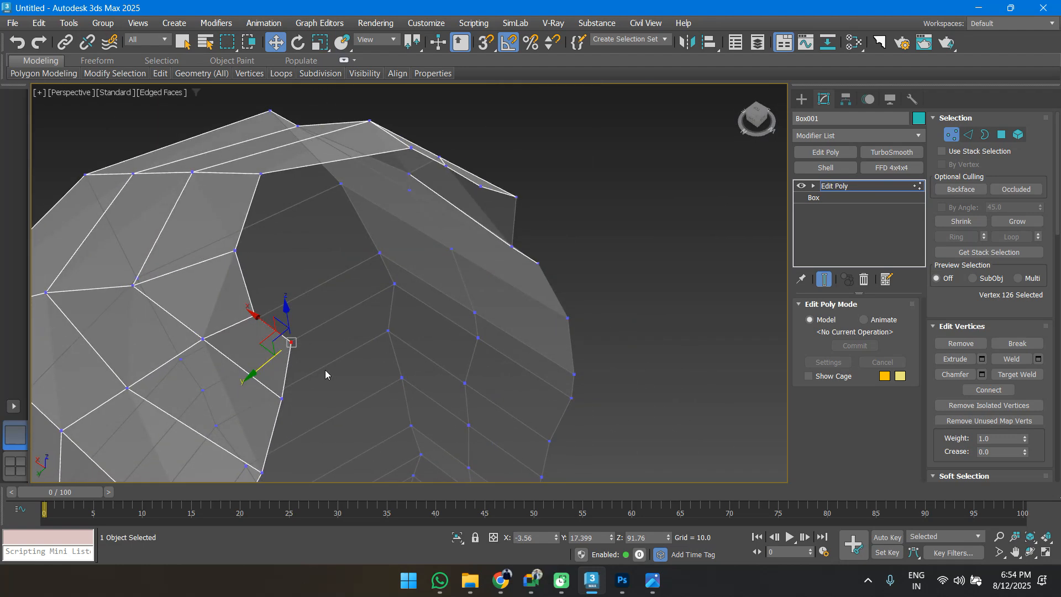
pyautogui.moveTo(344, 340); pyautogui.dragTo(280, 319, button='middle')
pyautogui.scroll(-5, 341, 322)
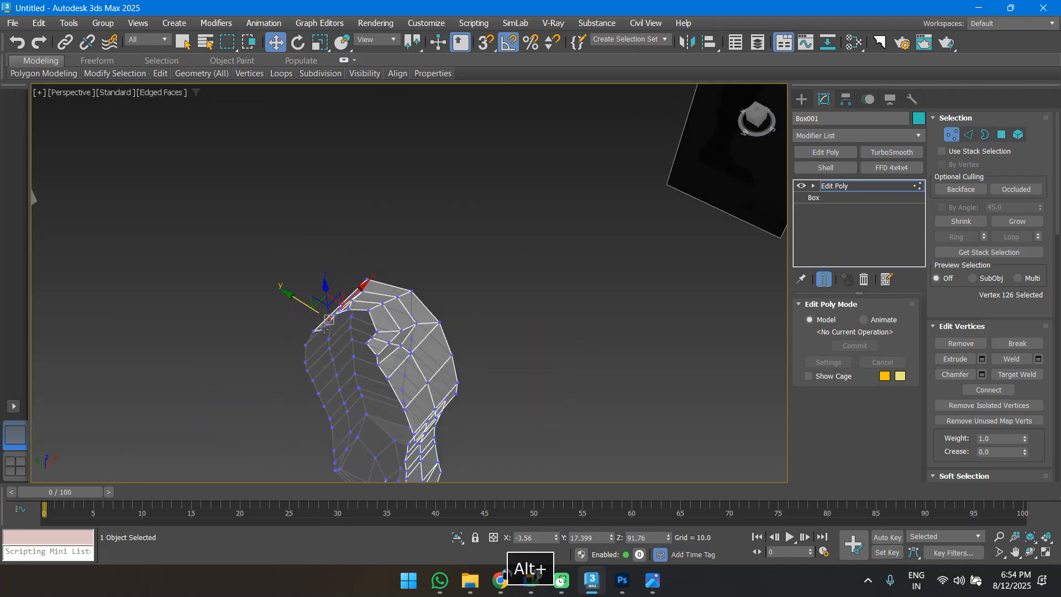
pyautogui.scroll(5, 326, 331)
pyautogui.click(416, 347)
pyautogui.moveTo(434, 331); pyautogui.dragTo(386, 307)
# Adjust the back vertices of the neck opening along Y to round the nape side of the rim.
pyautogui.keyDown('alt'); pyautogui.moveTo(455, 356); pyautogui.dragTo(327, 339, button='middle'); pyautogui.keyUp('alt')
pyautogui.click(321, 315)
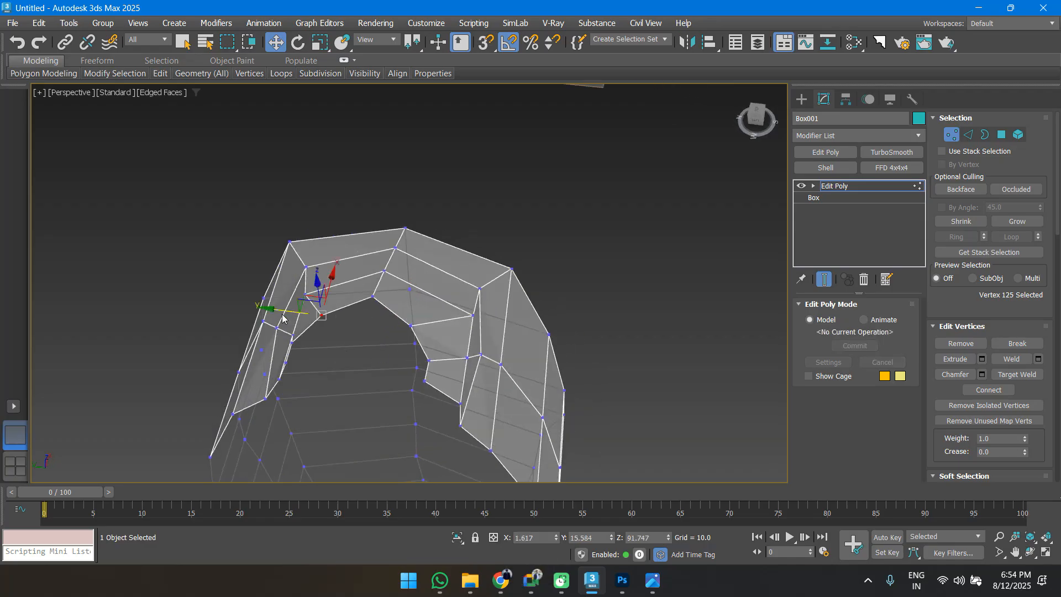
pyautogui.moveTo(289, 312); pyautogui.dragTo(295, 313)
pyautogui.click(290, 343)
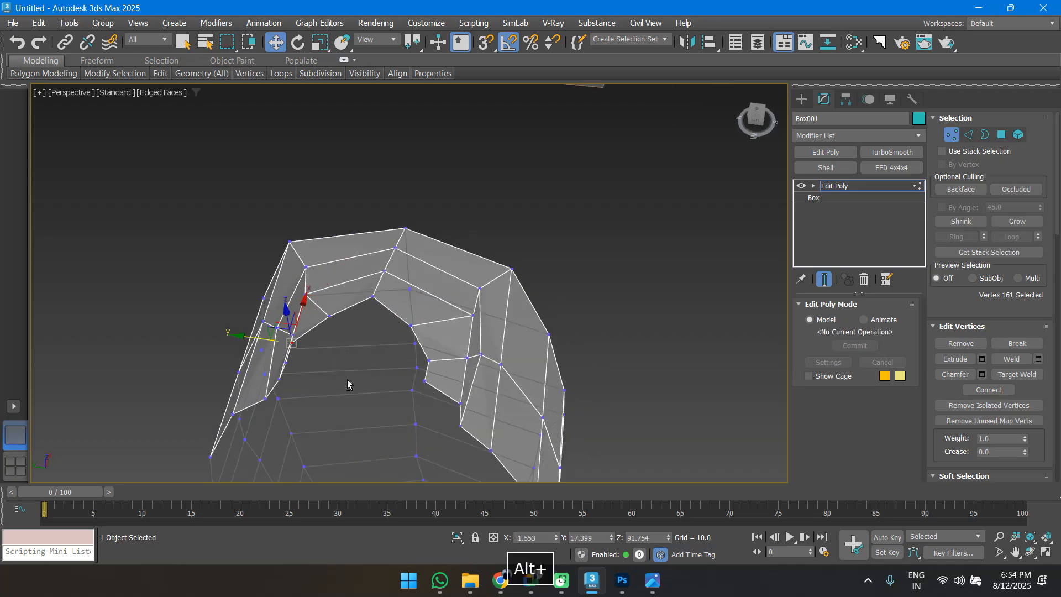
pyautogui.keyDown('alt'); pyautogui.moveTo(348, 382); pyautogui.dragTo(384, 377, button='middle'); pyautogui.keyUp('alt')
pyautogui.moveTo(256, 342); pyautogui.dragTo(269, 370)
pyautogui.click(292, 364)
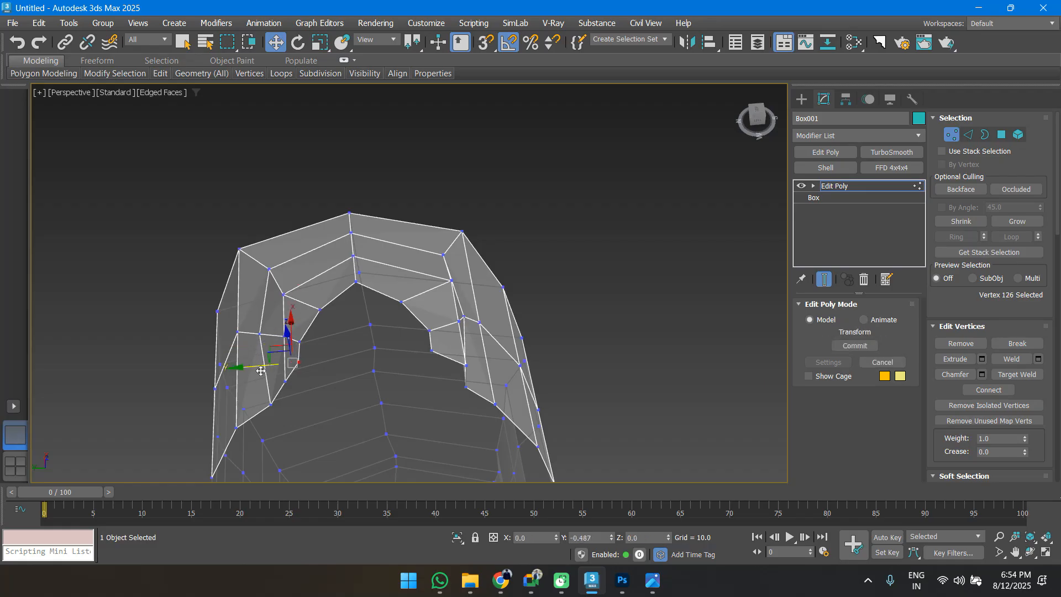
pyautogui.keyDown('alt'); pyautogui.moveTo(289, 376); pyautogui.dragTo(282, 362, button='middle'); pyautogui.keyUp('alt')
# Move the outer side vertex of the neck opening inward along X.
pyautogui.click(397, 319)
pyautogui.keyDown('alt'); pyautogui.moveTo(398, 320); pyautogui.dragTo(360, 363, button='middle'); pyautogui.keyUp('alt')
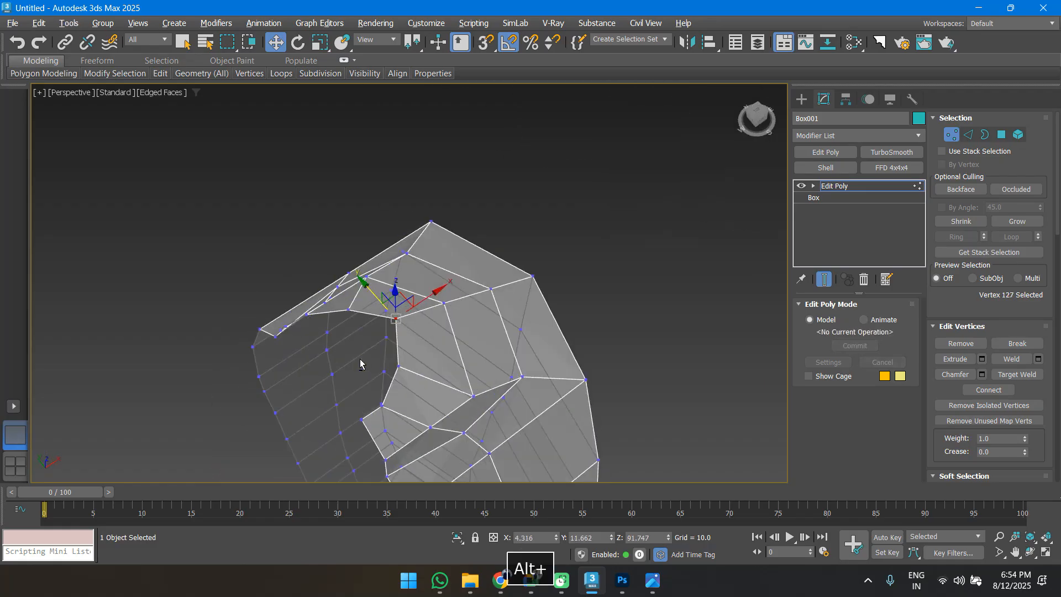
pyautogui.moveTo(426, 297); pyautogui.dragTo(410, 308)
pyautogui.keyDown('alt'); pyautogui.moveTo(410, 326); pyautogui.dragTo(466, 156, button='middle'); pyautogui.keyUp('alt')
# Select the edge ring between the trouser bulge and the cuff in the front view and connect it with one new edge loop.
pyautogui.press('f')
pyautogui.scroll(-3, 449, 182)
pyautogui.scroll(3, 465, 417)
pyautogui.moveTo(462, 421); pyautogui.dragTo(458, 322, button='middle')
pyautogui.scroll(-2, 457, 322)
pyautogui.moveTo(471, 379); pyautogui.dragTo(471, 267, button='middle')
pyautogui.scroll(4, 530, 284)
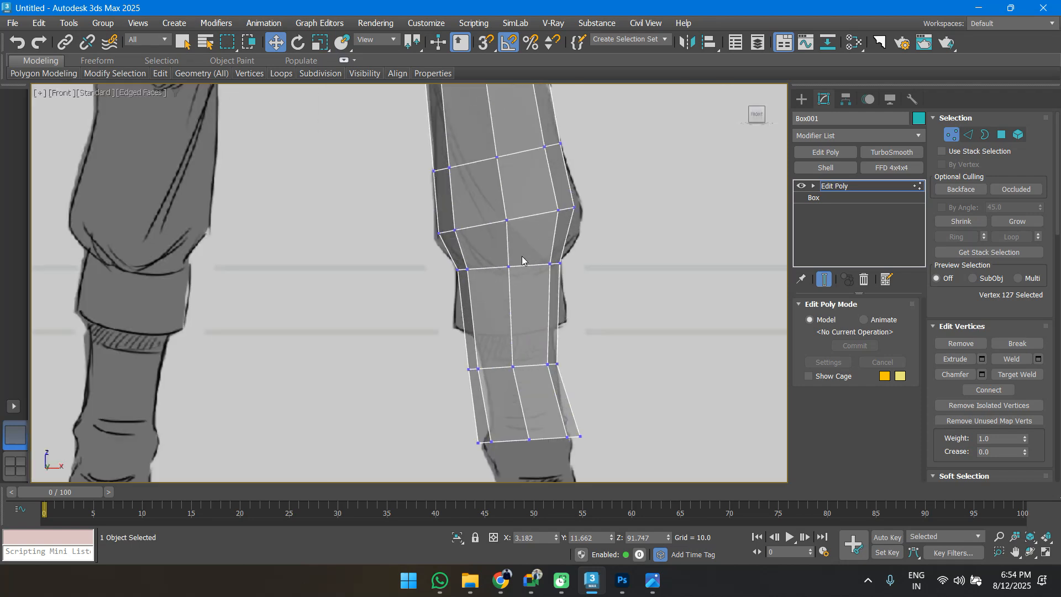
pyautogui.press('2')
pyautogui.hotkey('alt', 'r')
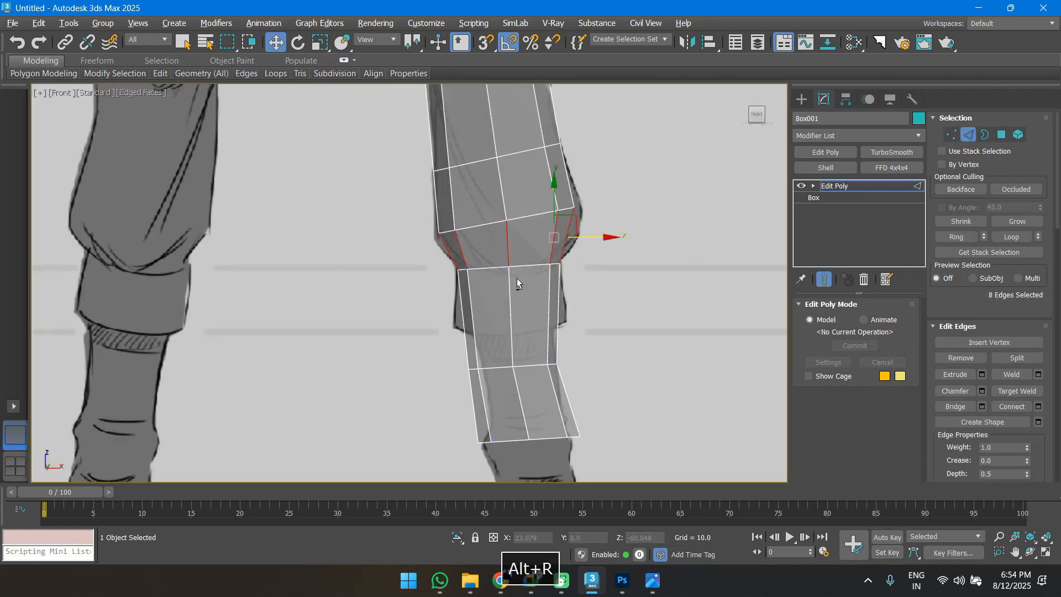
pyautogui.scroll(5, 532, 242)
pyautogui.rightClick(529, 241)
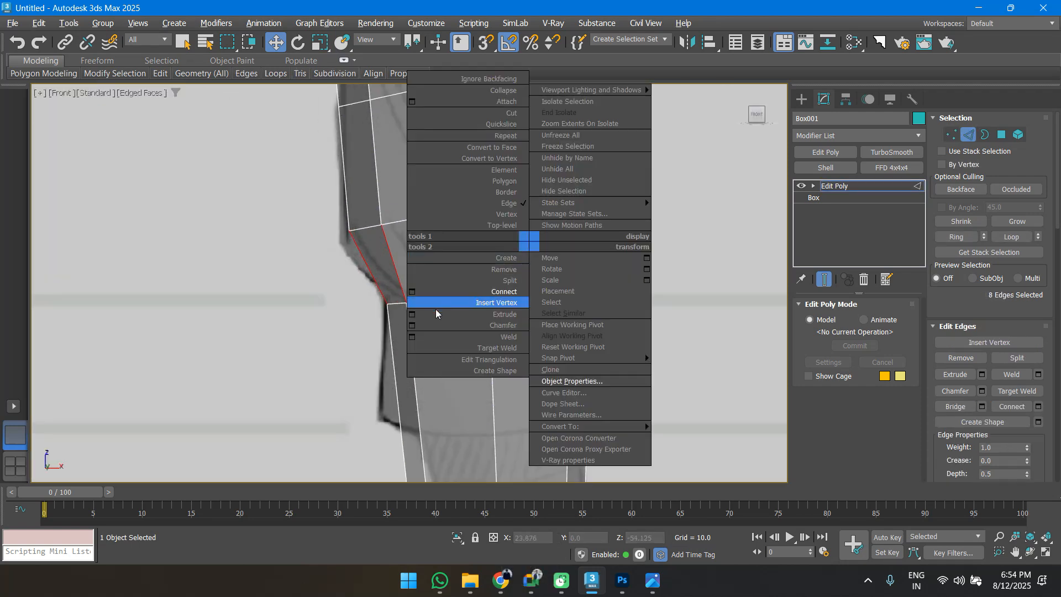
pyautogui.click(412, 292)
pyautogui.click(411, 351)
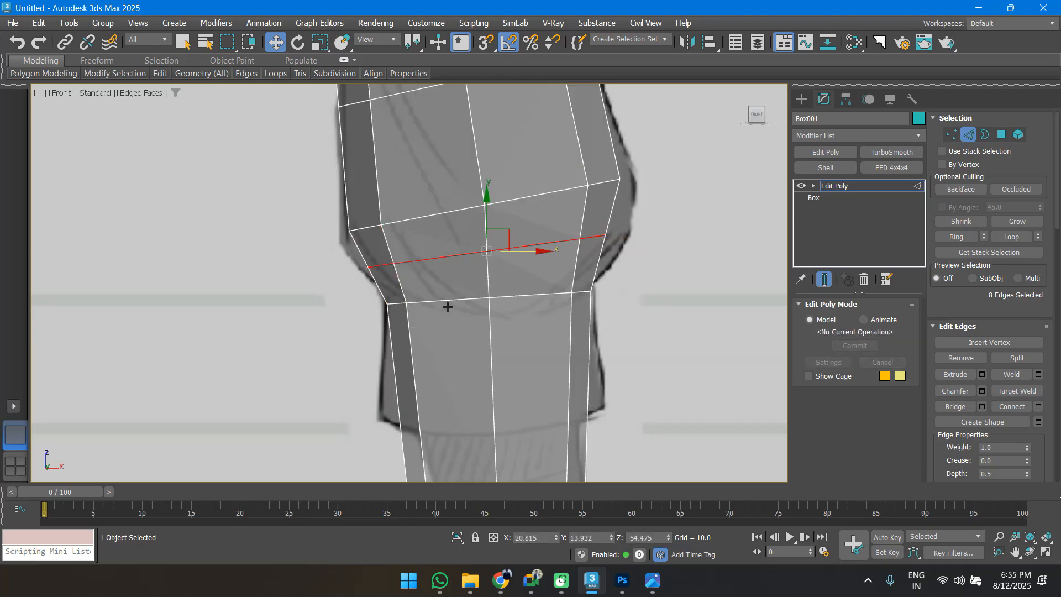
# Scale the new edge loop above the cuff outward in perspective to widen the trouser bulge.
pyautogui.press('p')
pyautogui.scroll(-5, 446, 316)
pyautogui.keyDown('alt'); pyautogui.moveTo(445, 317); pyautogui.dragTo(466, 329, button='middle'); pyautogui.keyUp('alt')
pyautogui.press('r')
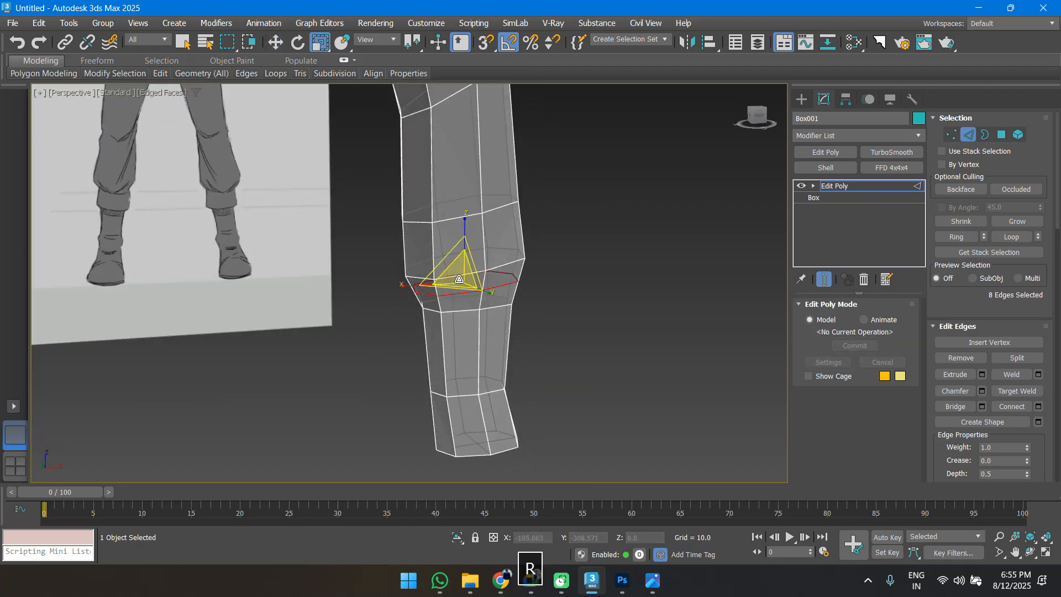
pyautogui.moveTo(463, 274); pyautogui.dragTo(442, 280)
# Select the next edge loop up on the trouser bulge and scale it outward to the drawn outline in the front view.
pyautogui.press('f')
pyautogui.press('z')
pyautogui.press('2')
pyautogui.press('2')
pyautogui.doubleClick(456, 232)
pyautogui.press('r')
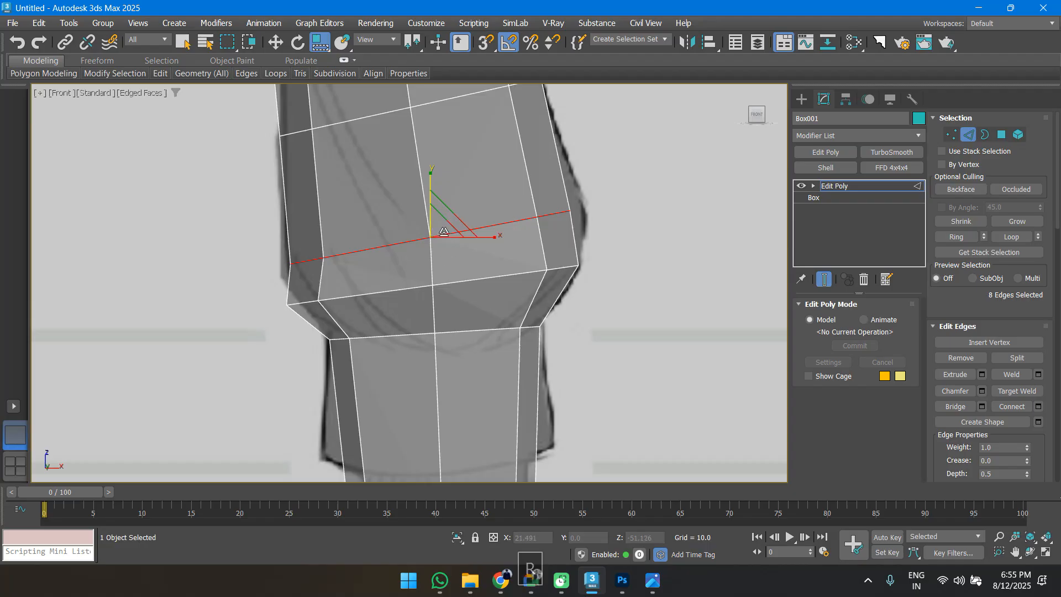
pyautogui.press('r')
pyautogui.moveTo(443, 231); pyautogui.dragTo(452, 225)
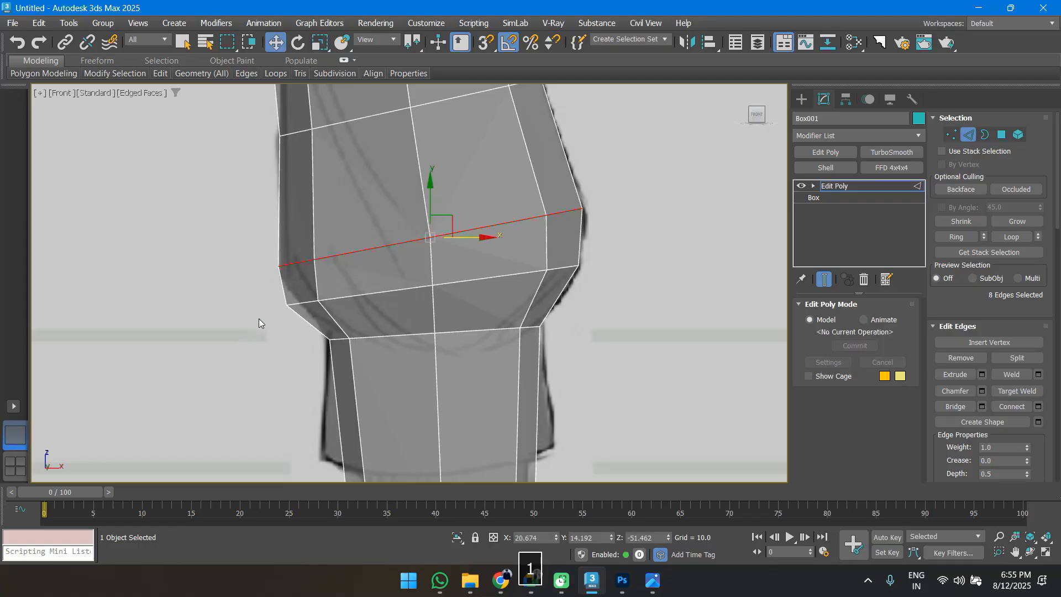
# Move the inner-leg vertices of the loop just above the cuff to the drawn trouser outline.
pyautogui.press('1')
pyautogui.moveTo(256, 294); pyautogui.dragTo(345, 302)
pyautogui.press('w')
pyautogui.scroll(-4, 481, 370)
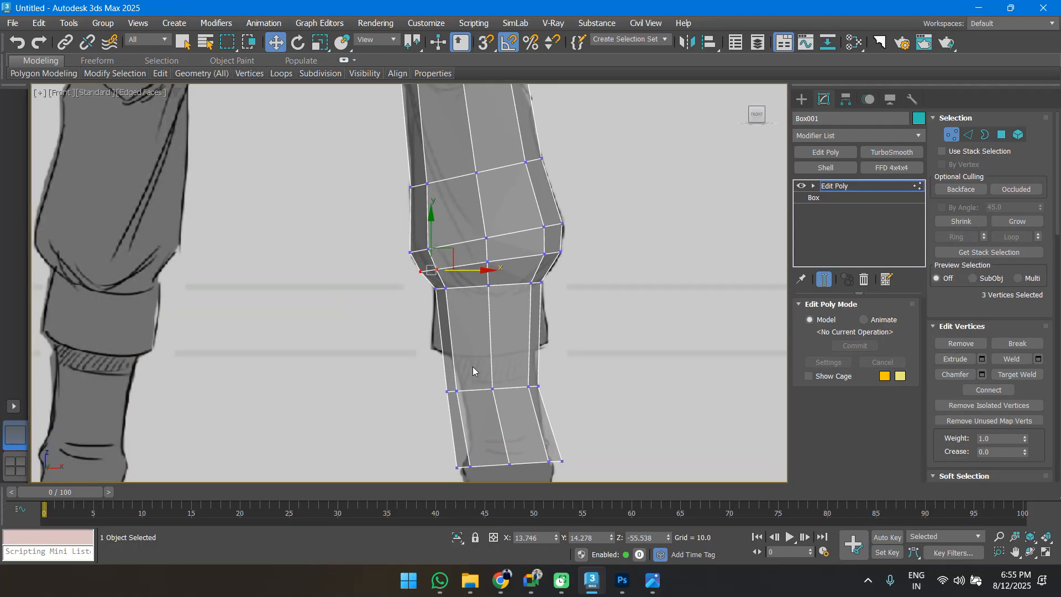
# Connect the vertical edges below the trouser bulge with one loop in the left view and move it down beneath the cuff.
pyautogui.keyDown('alt'); pyautogui.moveTo(470, 369); pyautogui.dragTo(585, 357, button='middle'); pyautogui.keyUp('alt')
pyautogui.press('l')
pyautogui.scroll(-5, 541, 383)
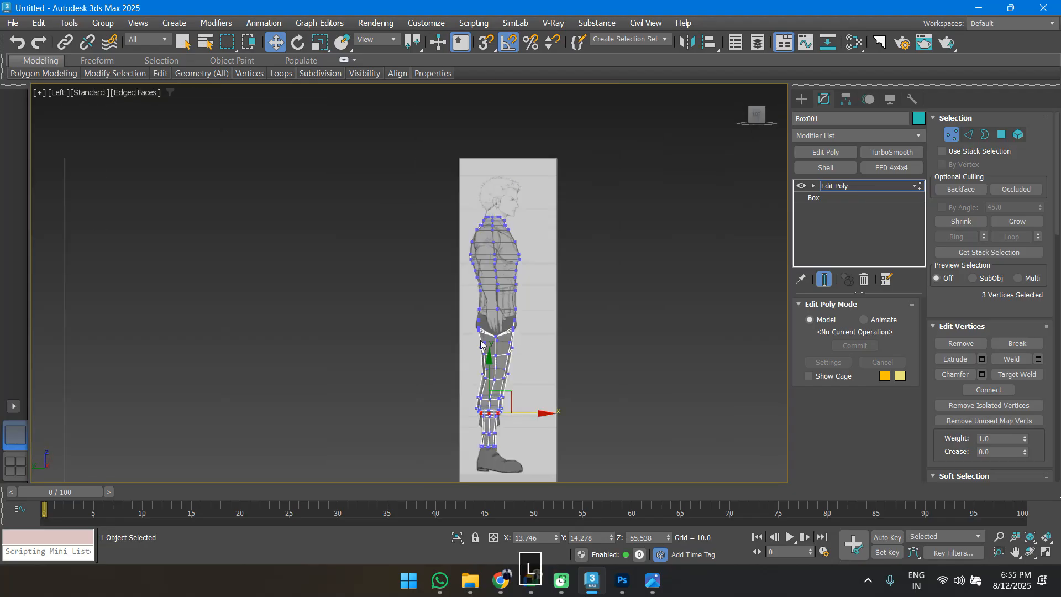
pyautogui.scroll(3, 526, 330)
pyautogui.scroll(6, 526, 330)
pyautogui.press('2')
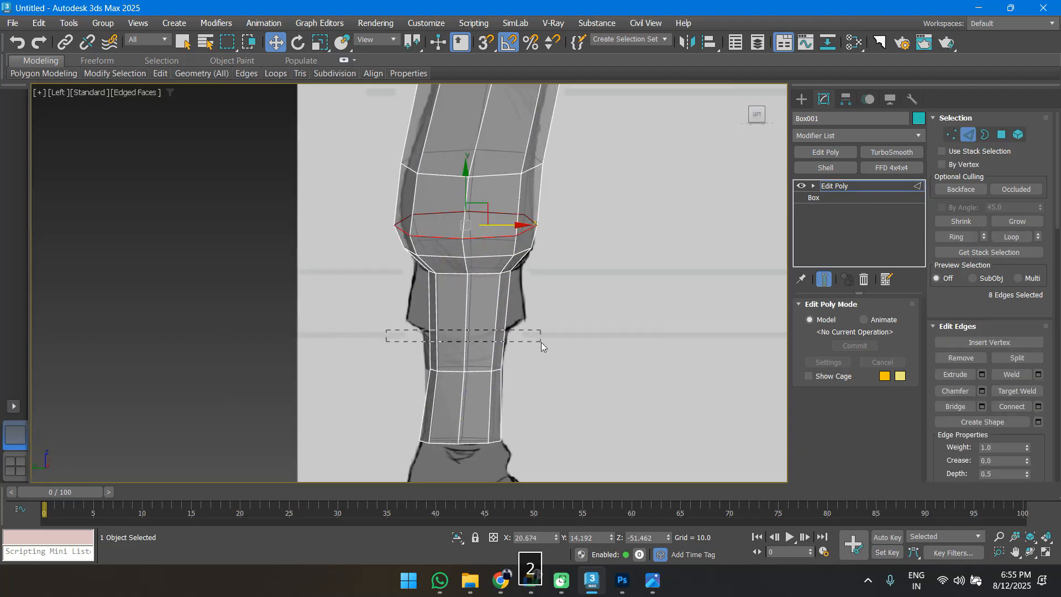
pyautogui.moveTo(541, 342); pyautogui.dragTo(541, 343)
pyautogui.scroll(2, 472, 342)
pyautogui.rightClick(465, 336)
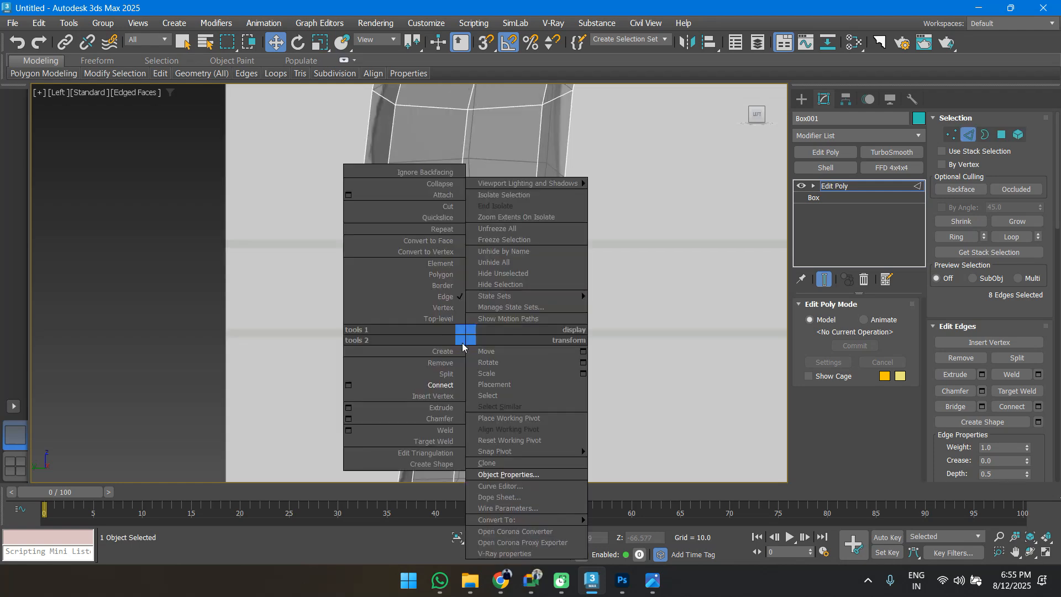
pyautogui.click(353, 385)
pyautogui.click(415, 348)
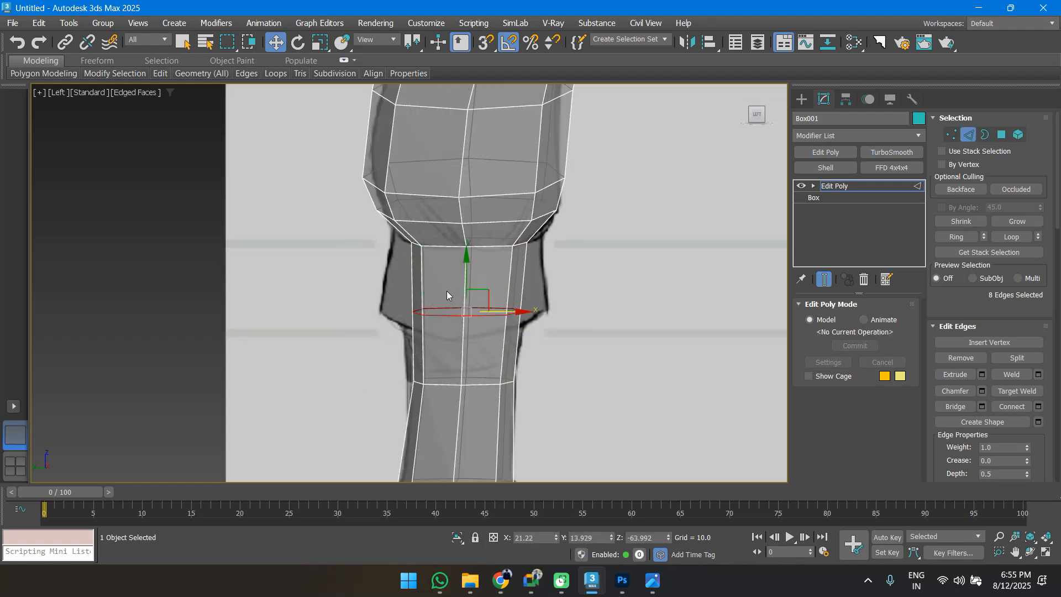
pyautogui.moveTo(466, 279); pyautogui.dragTo(463, 305)
# Connect the vertical edges across the cuff section with one more edge loop.
pyautogui.moveTo(351, 286); pyautogui.dragTo(603, 308)
pyautogui.rightClick(415, 319)
pyautogui.click(298, 369)
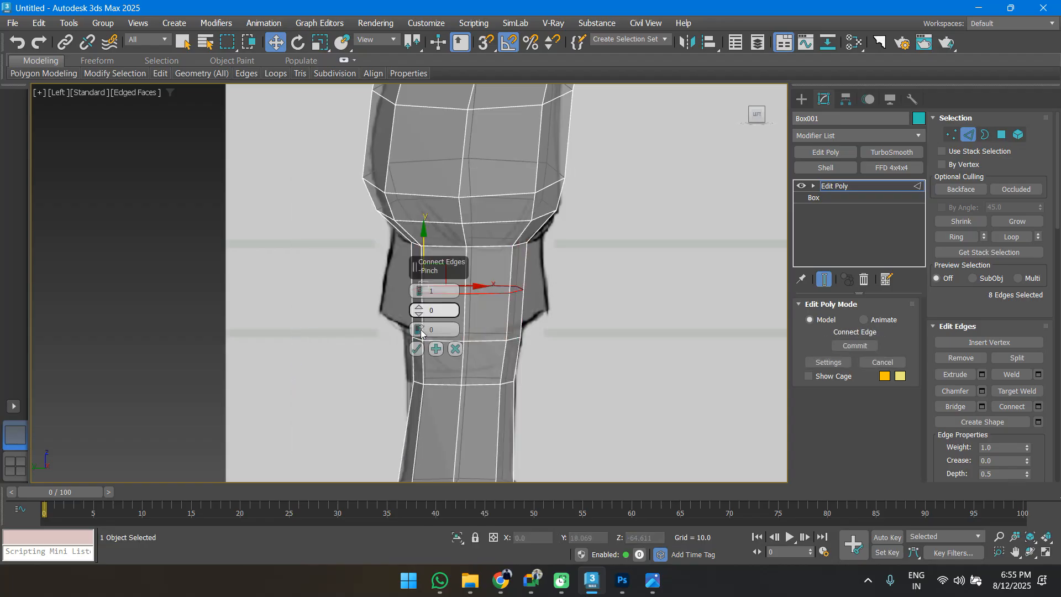
pyautogui.click(417, 349)
# Lower the new cuff loop to the drawn hem and scale it outward to the cuff's width in the left view.
pyautogui.moveTo(466, 253); pyautogui.dragTo(471, 279)
pyautogui.press('r')
pyautogui.press('w')
pyautogui.press('r')
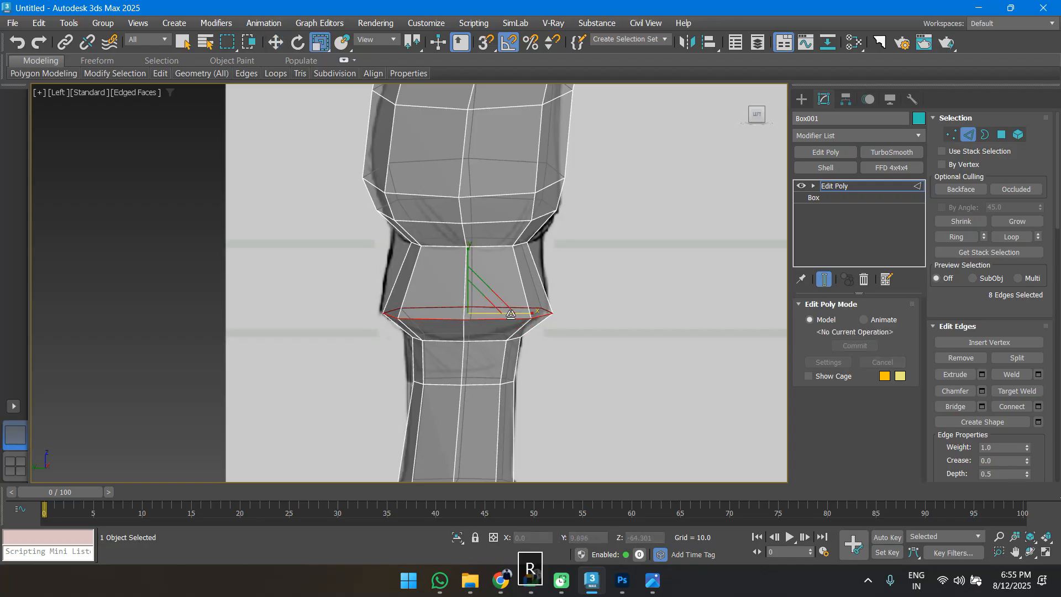
pyautogui.moveTo(516, 313); pyautogui.dragTo(509, 315)
pyautogui.press('w')
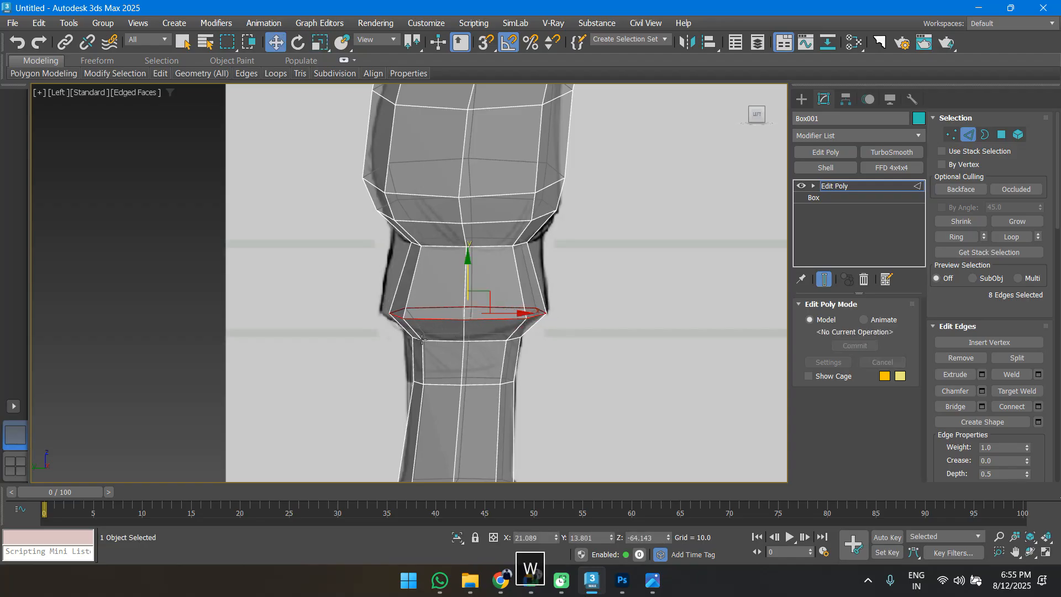
# Move the cuff's back hem vertices and its upper front and back vertices outward to the drawn outline in the left view.
pyautogui.press('1')
pyautogui.press('w')
pyautogui.moveTo(427, 322); pyautogui.dragTo(434, 314)
pyautogui.moveTo(437, 262); pyautogui.dragTo(437, 261)
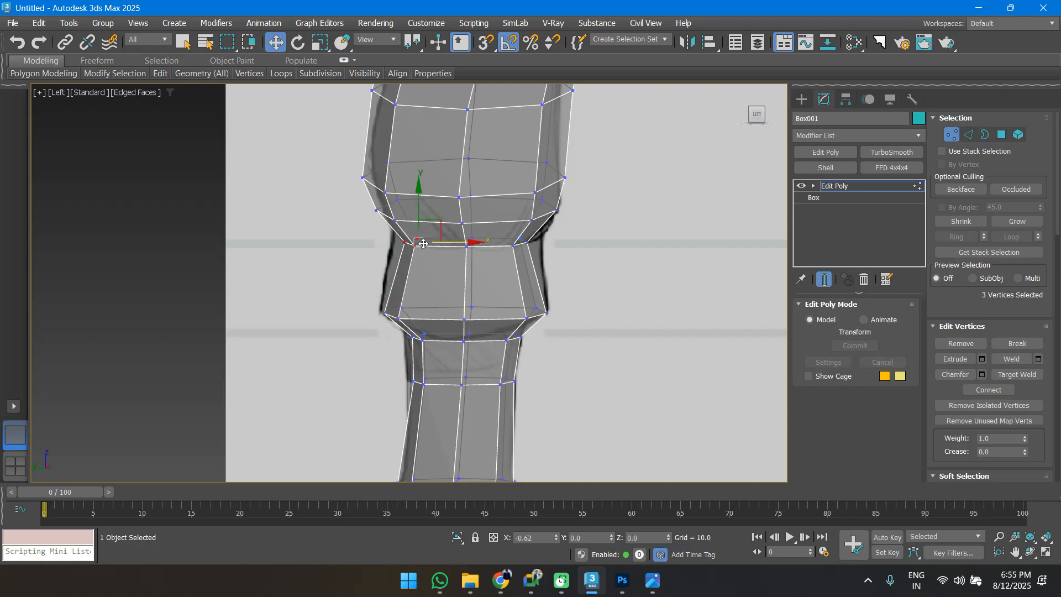
pyautogui.moveTo(484, 259); pyautogui.dragTo(483, 258)
pyautogui.moveTo(542, 242); pyautogui.dragTo(555, 243)
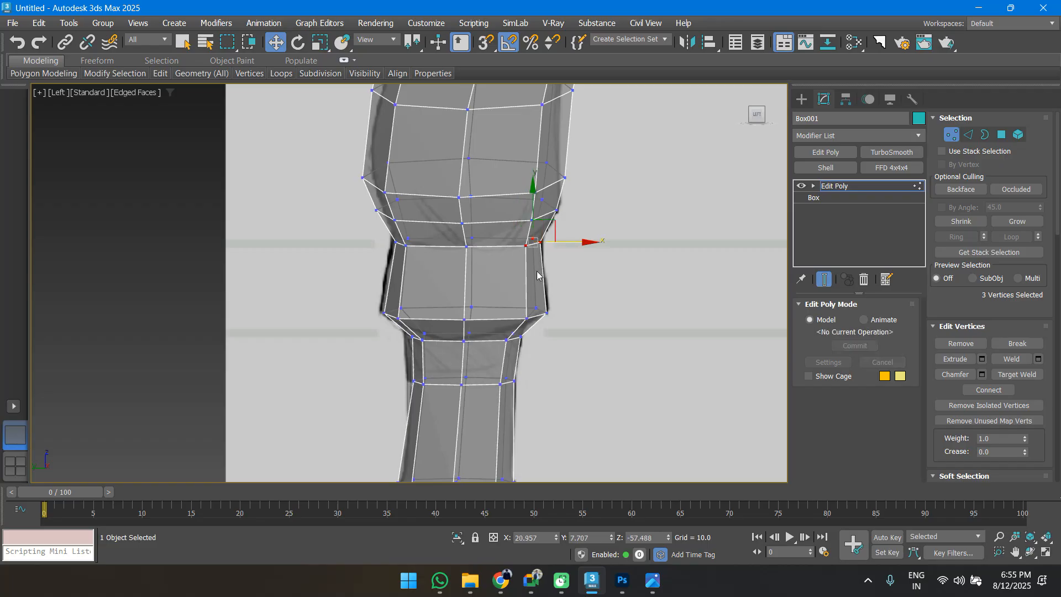
# Select the cuff's lower edge loop and scale it in perspective to refine the hem.
pyautogui.press('p')
pyautogui.keyDown('alt'); pyautogui.moveTo(532, 311); pyautogui.dragTo(472, 295, button='middle'); pyautogui.keyUp('alt')
pyautogui.scroll(4, 520, 297)
pyautogui.moveTo(557, 317)
pyautogui.keyDown('alt'); pyautogui.mouseDown(button='middle')
pyautogui.moveTo(597, 293)
pyautogui.moveTo(500, 330)
pyautogui.moveTo(529, 309)
pyautogui.mouseUp(button='middle'); pyautogui.keyUp('alt')
pyautogui.moveTo(599, 320); pyautogui.dragTo(599, 320)
pyautogui.keyDown('alt'); pyautogui.moveTo(599, 320); pyautogui.dragTo(591, 379, button='middle'); pyautogui.keyUp('alt')
pyautogui.press('2')
pyautogui.press('r')
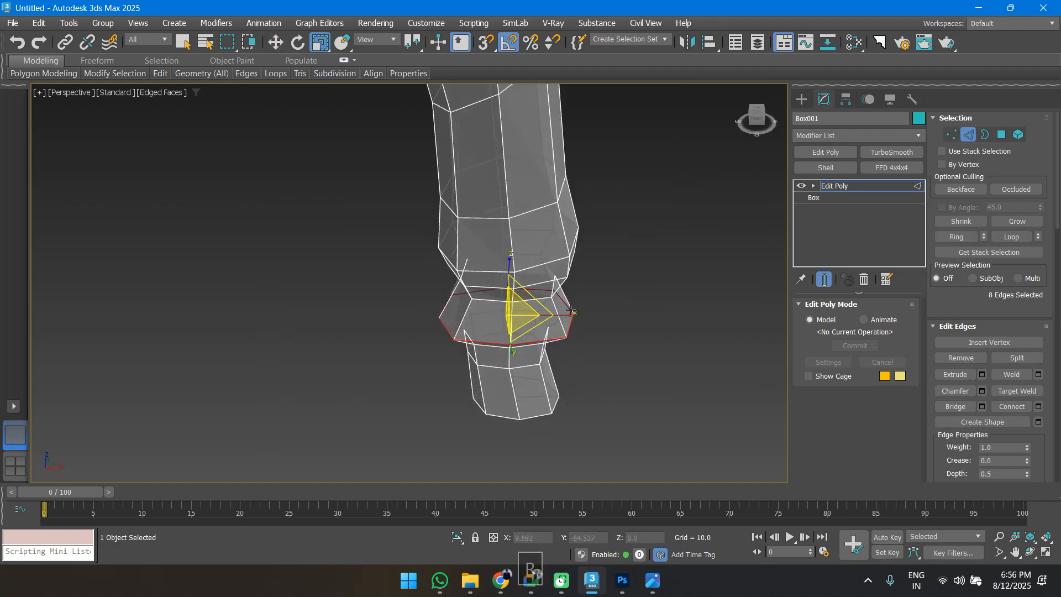
pyautogui.moveTo(570, 311)
pyautogui.keyDown('alt'); pyautogui.mouseDown(button='middle')
pyautogui.moveTo(630, 292)
pyautogui.moveTo(538, 339)
pyautogui.moveTo(592, 349)
pyautogui.mouseUp(button='middle'); pyautogui.keyUp('alt')
# Leave sub-object editing, reselect the body mesh, and turn off its see-through display and edged faces.
pyautogui.scroll(-5, 613, 300)
pyautogui.press('1')
pyautogui.press('1')
pyautogui.click(592, 350)
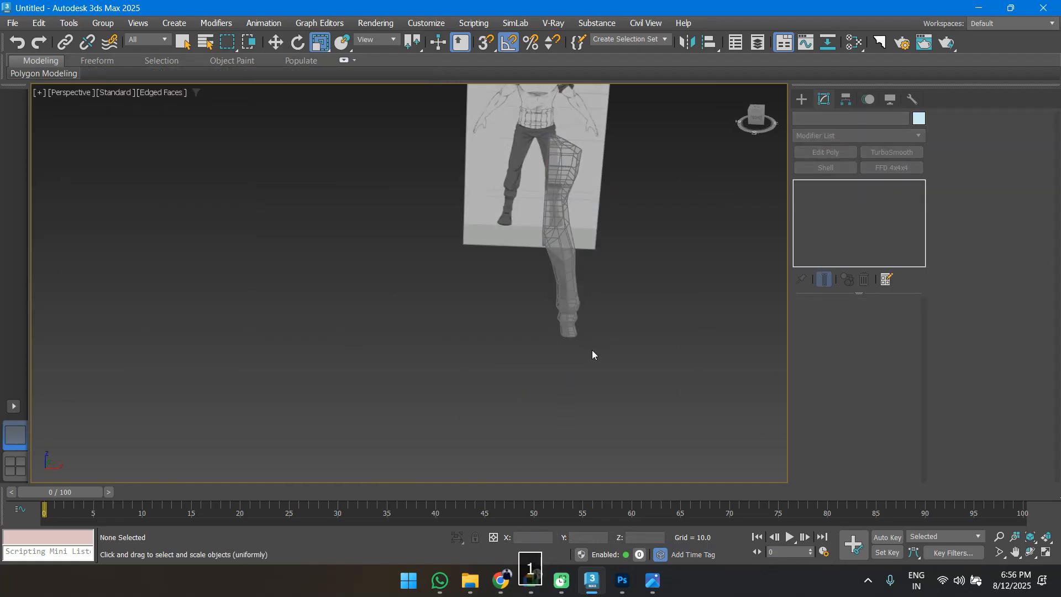
pyautogui.click(566, 284)
pyautogui.hotkey('alt', 'x')
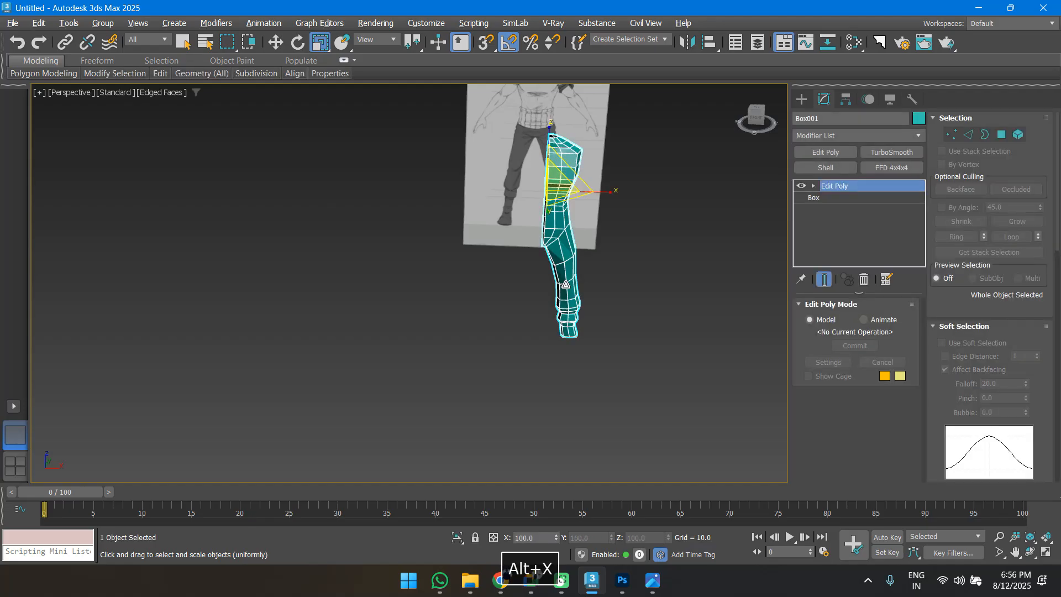
pyautogui.press('F4')
pyautogui.scroll(4, 569, 290)
pyautogui.press('w')
pyautogui.keyDown('alt'); pyautogui.moveTo(575, 296); pyautogui.dragTo(564, 348, button='middle'); pyautogui.keyUp('alt')
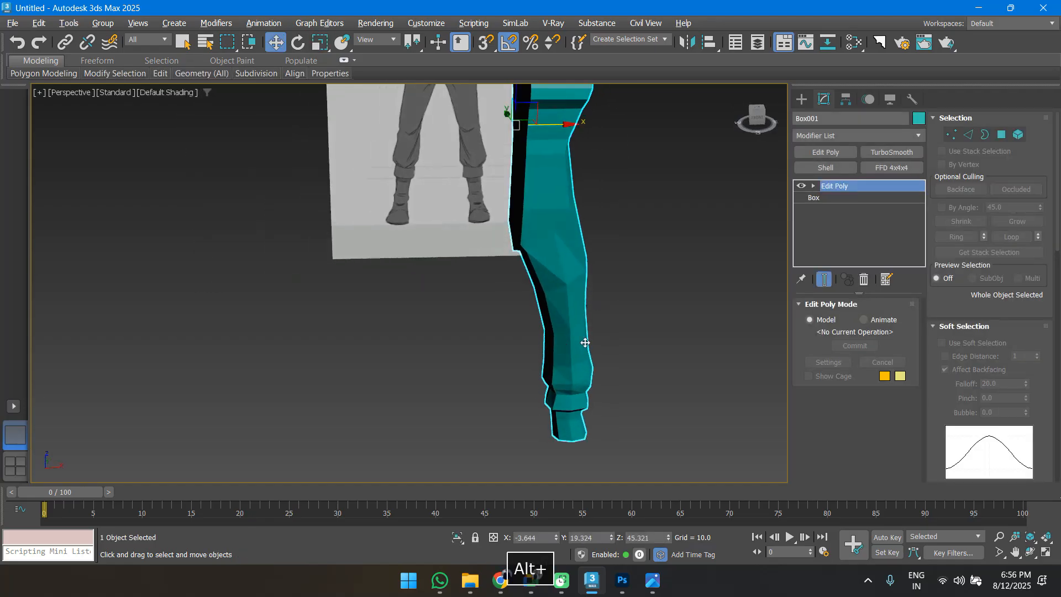
# Preview the body mesh with a TurboSmooth modifier and delete the modifier again.
pyautogui.click(891, 151)
pyautogui.moveTo(558, 309)
pyautogui.keyDown('alt'); pyautogui.mouseDown(button='middle')
pyautogui.moveTo(451, 310)
pyautogui.moveTo(562, 306)
pyautogui.mouseUp(button='middle'); pyautogui.keyUp('alt')
pyautogui.scroll(5, 569, 321)
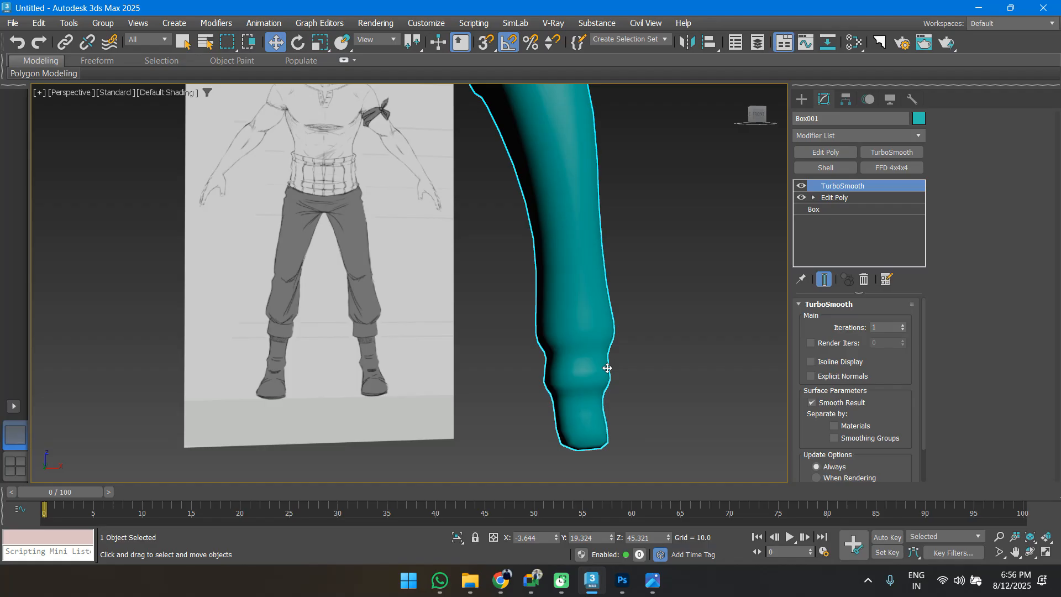
pyautogui.scroll(-5, 594, 430)
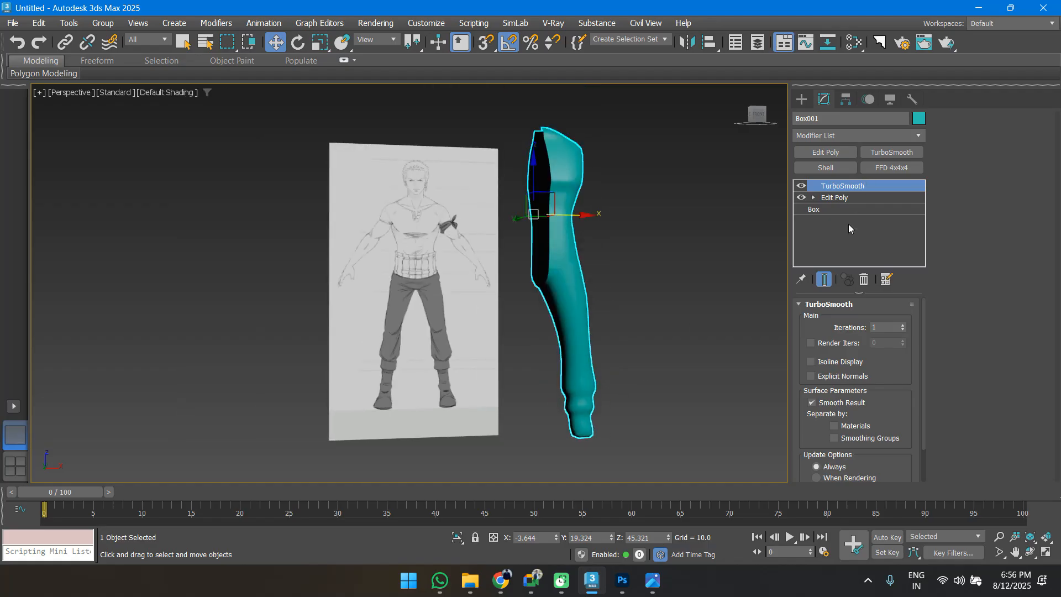
pyautogui.click(864, 280)
# Show edged faces and delete the polygons capping the bottom opening of the lower leg.
pyautogui.keyDown('alt'); pyautogui.moveTo(773, 232); pyautogui.dragTo(615, 426, button='middle'); pyautogui.keyUp('alt')
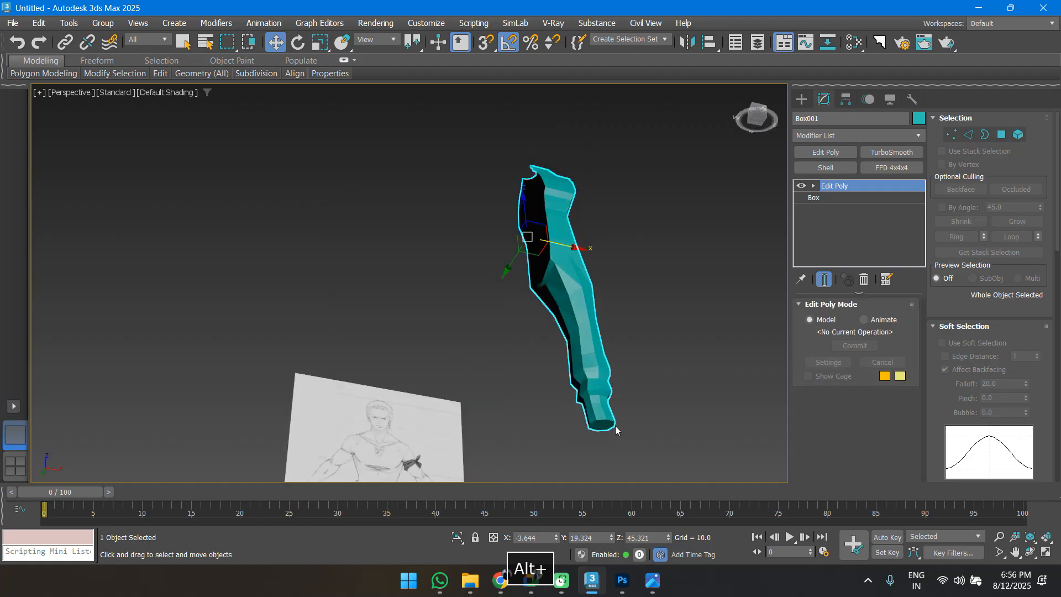
pyautogui.press('4')
pyautogui.click(601, 428)
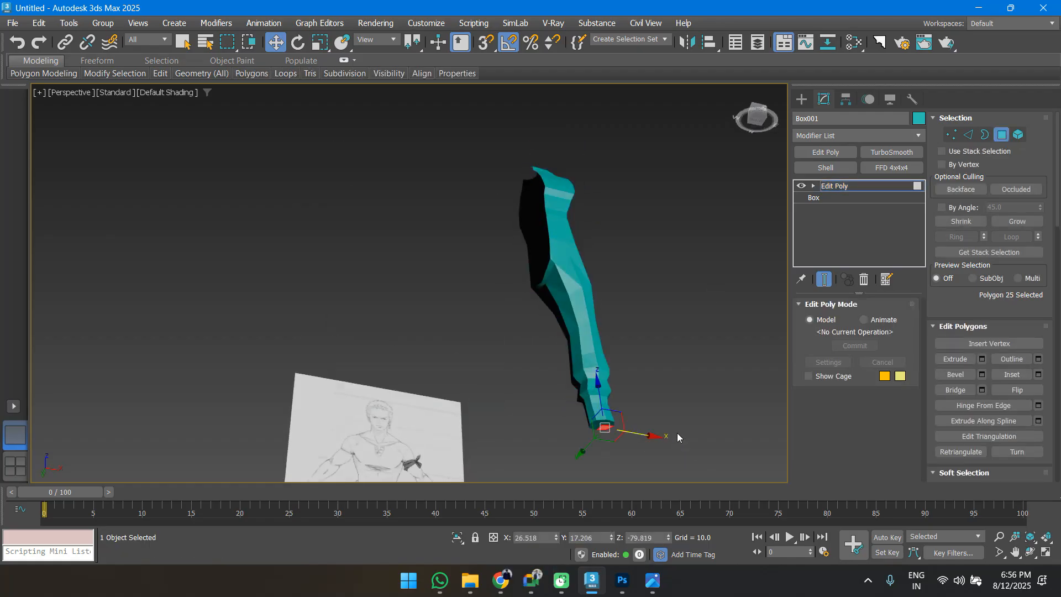
pyautogui.press('F4')
pyautogui.scroll(4, 618, 337)
pyautogui.keyDown('ctrl'); pyautogui.click(618, 338); pyautogui.keyUp('ctrl')
pyautogui.keyDown('ctrl'); pyautogui.click(599, 337); pyautogui.keyUp('ctrl')
pyautogui.keyDown('ctrl'); pyautogui.click(588, 345); pyautogui.keyUp('ctrl')
pyautogui.scroll(-5, 589, 347)
pyautogui.moveTo(589, 347)
pyautogui.keyDown('alt'); pyautogui.mouseDown(button='middle')
pyautogui.moveTo(596, 384)
pyautogui.moveTo(580, 351)
pyautogui.mouseUp(button='middle'); pyautogui.keyUp('alt')
pyautogui.scroll(5, 580, 350)
pyautogui.press('Delete')
pyautogui.scroll(-4, 574, 342)
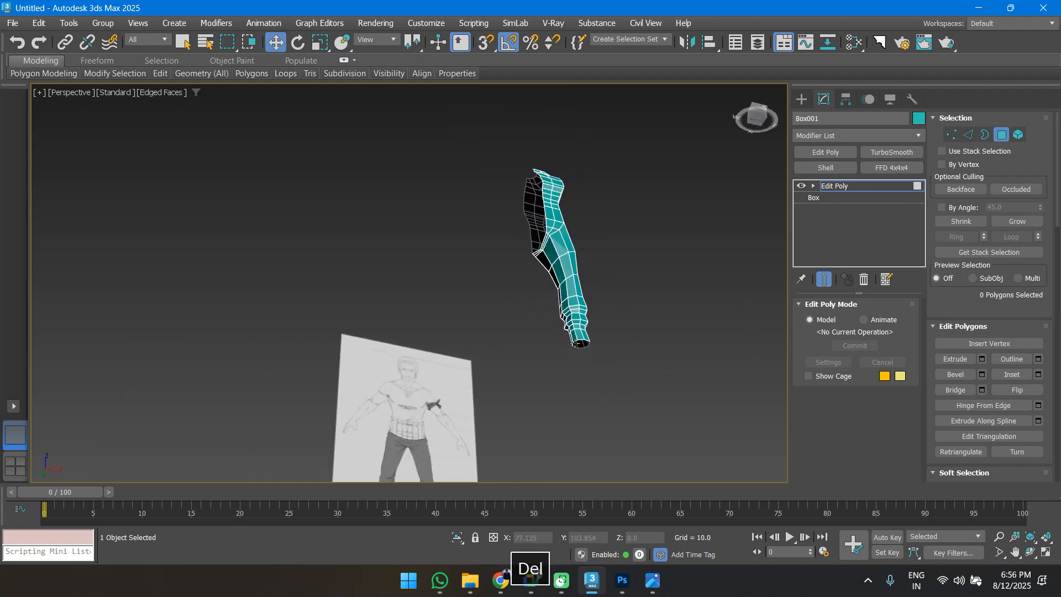
pyautogui.scroll(-5, 573, 343)
pyautogui.moveTo(574, 344)
pyautogui.keyDown('alt'); pyautogui.mouseDown(button='middle')
pyautogui.moveTo(574, 368)
pyautogui.moveTo(568, 358)
pyautogui.mouseUp(button='middle'); pyautogui.keyUp('alt')
pyautogui.scroll(3, 579, 307)
pyautogui.keyDown('alt'); pyautogui.moveTo(600, 288); pyautogui.dragTo(569, 313, button='middle'); pyautogui.keyUp('alt')
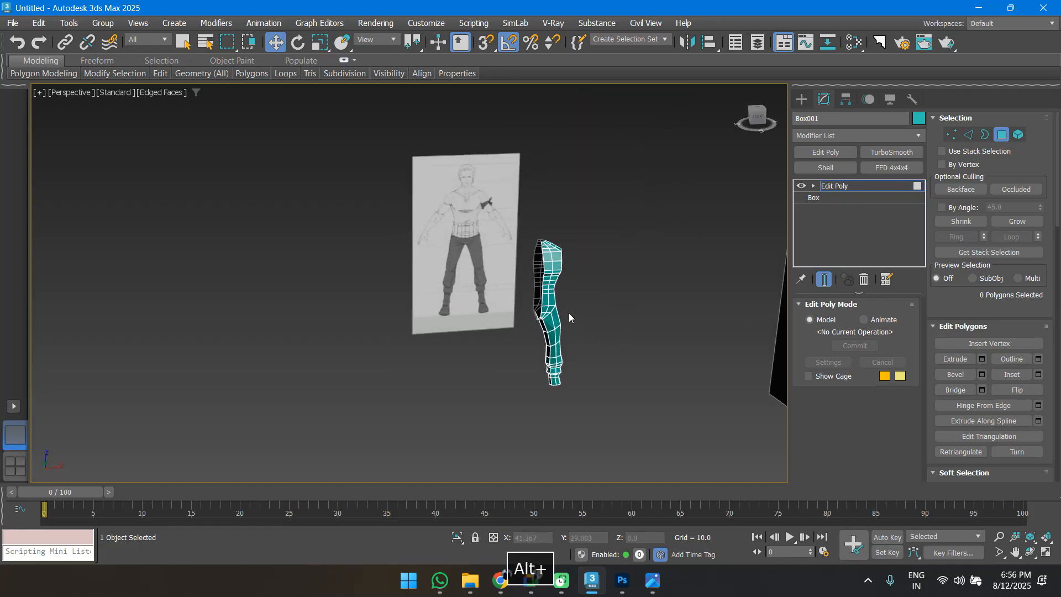
pyautogui.scroll(5, 568, 313)
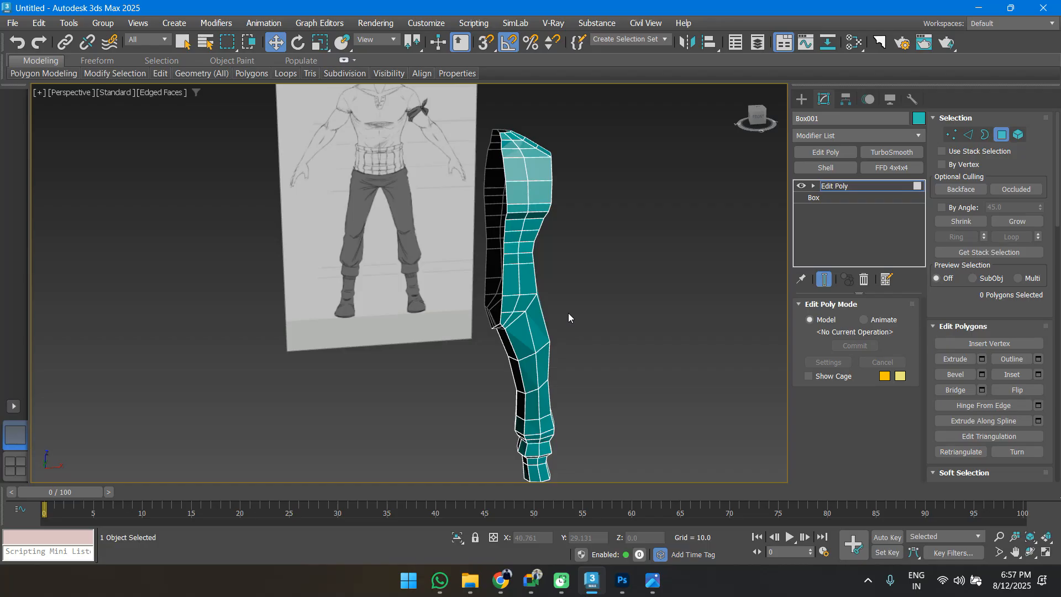
# Switch to Chrome and search Google Images for "human model reference sheet".
pyautogui.click(538, 577)
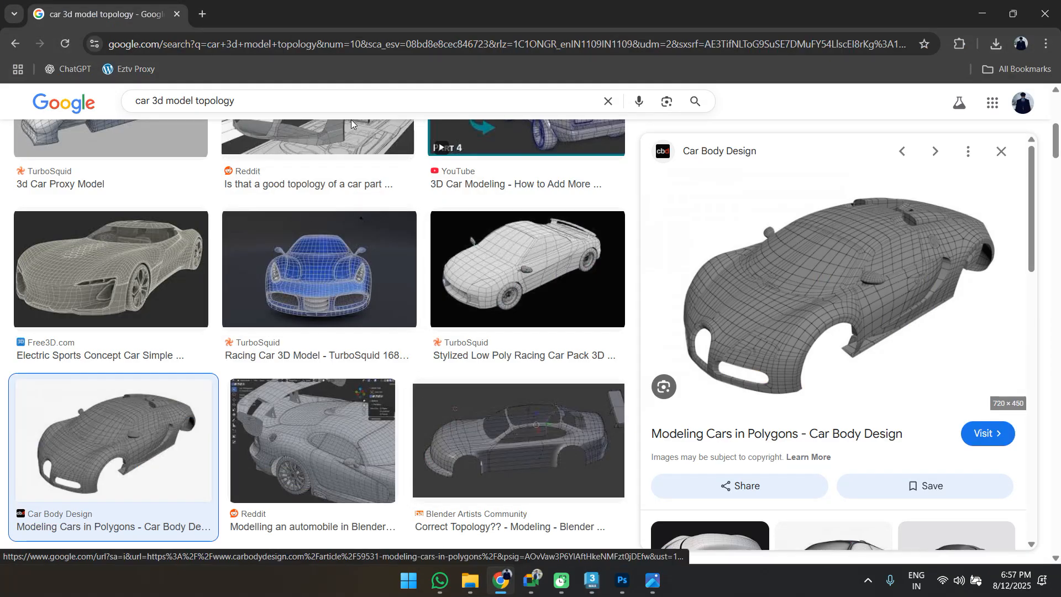
pyautogui.tripleClick(311, 95)
pyautogui.write('human')
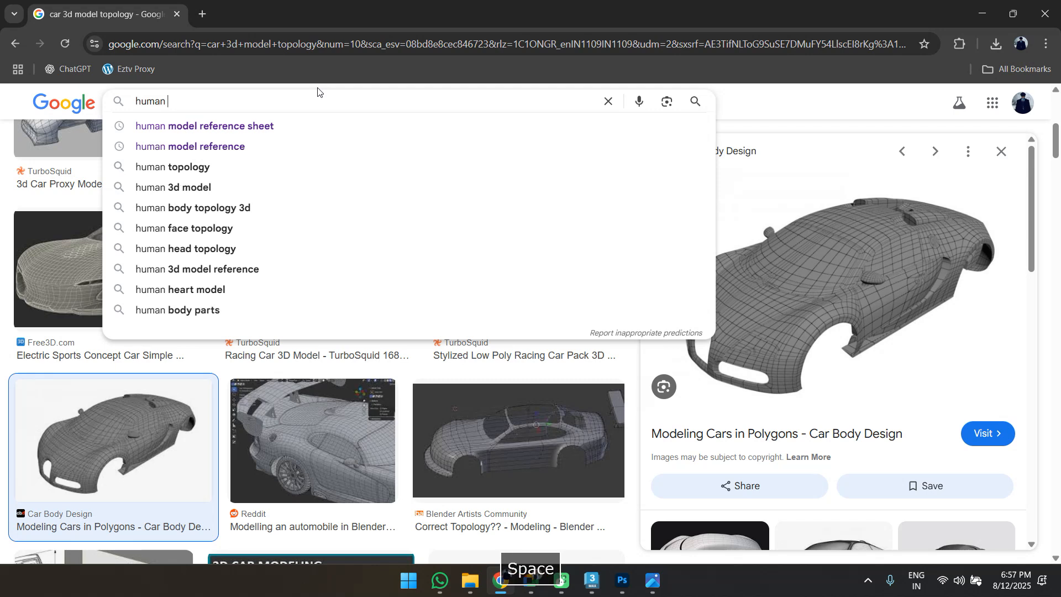
pyautogui.press('Down')
pyautogui.press('Down')
pyautogui.press('Up')
pyautogui.press('Return')
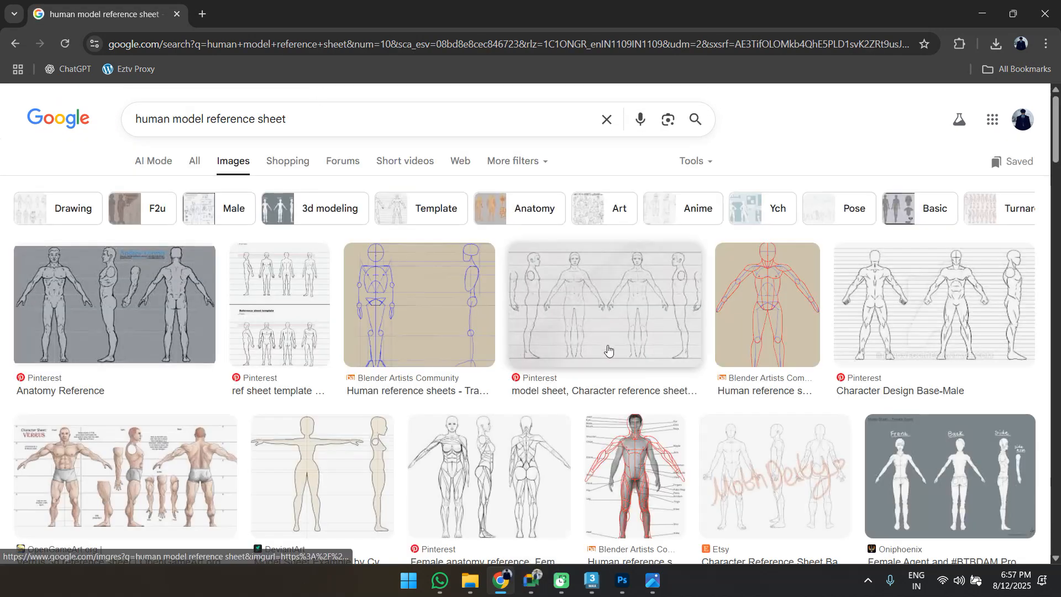
# Browse the reference sheet images and preview the "Visual Library: Character Anatomy Boards" result.
pyautogui.scroll(-3, 549, 403)
pyautogui.scroll(-5, 555, 402)
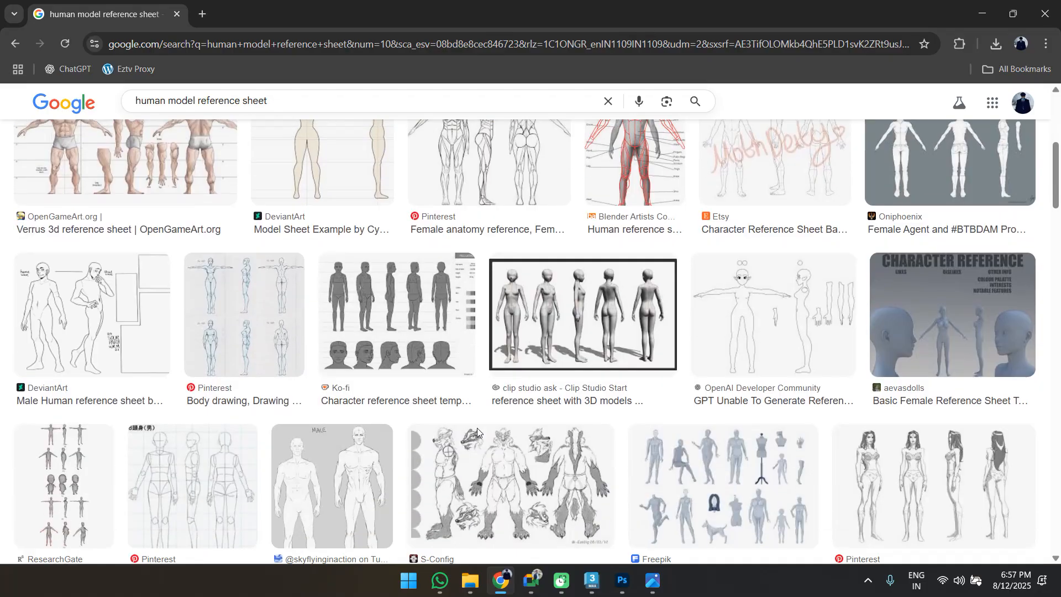
pyautogui.scroll(-1, 478, 431)
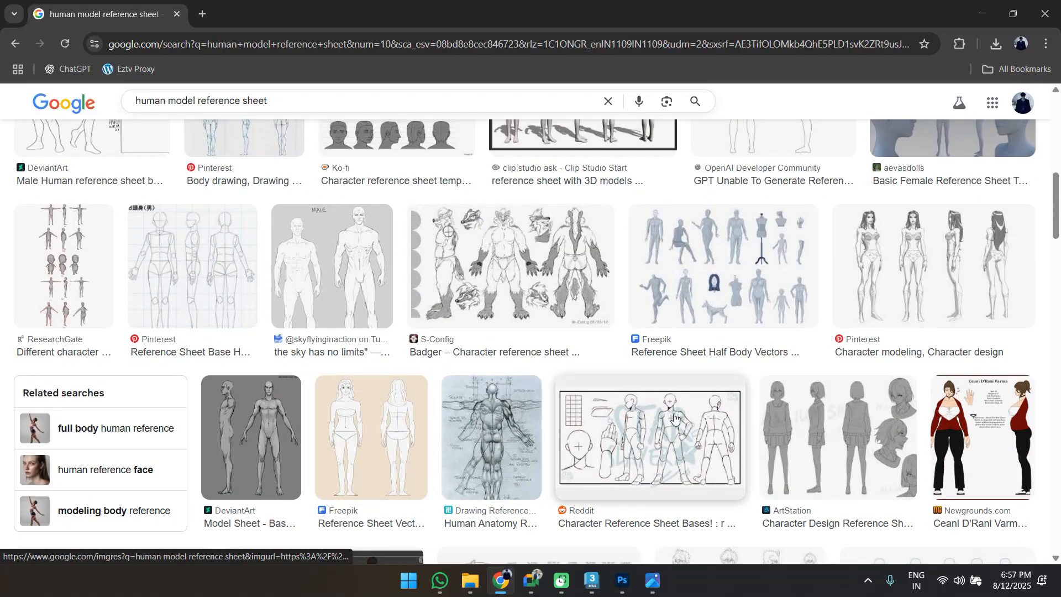
pyautogui.scroll(-4, 673, 419)
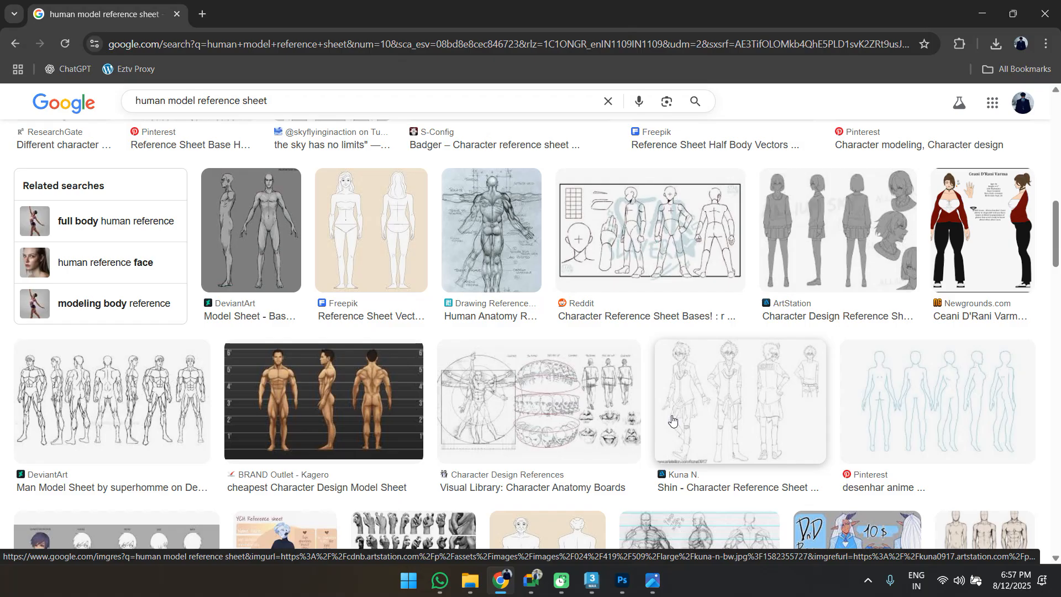
pyautogui.scroll(-4, 676, 396)
pyautogui.scroll(5, 687, 385)
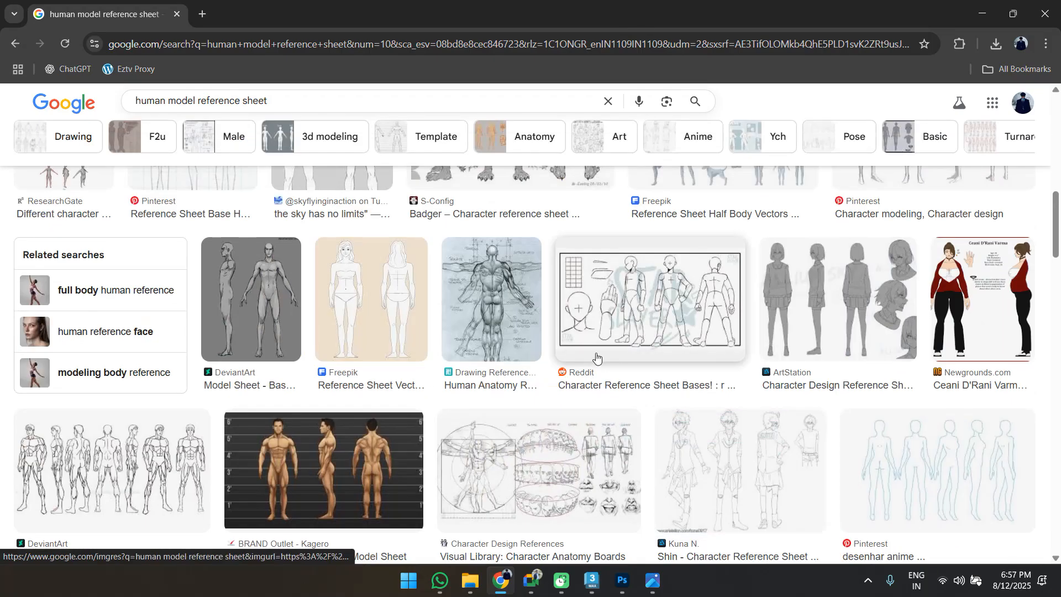
pyautogui.click(553, 469)
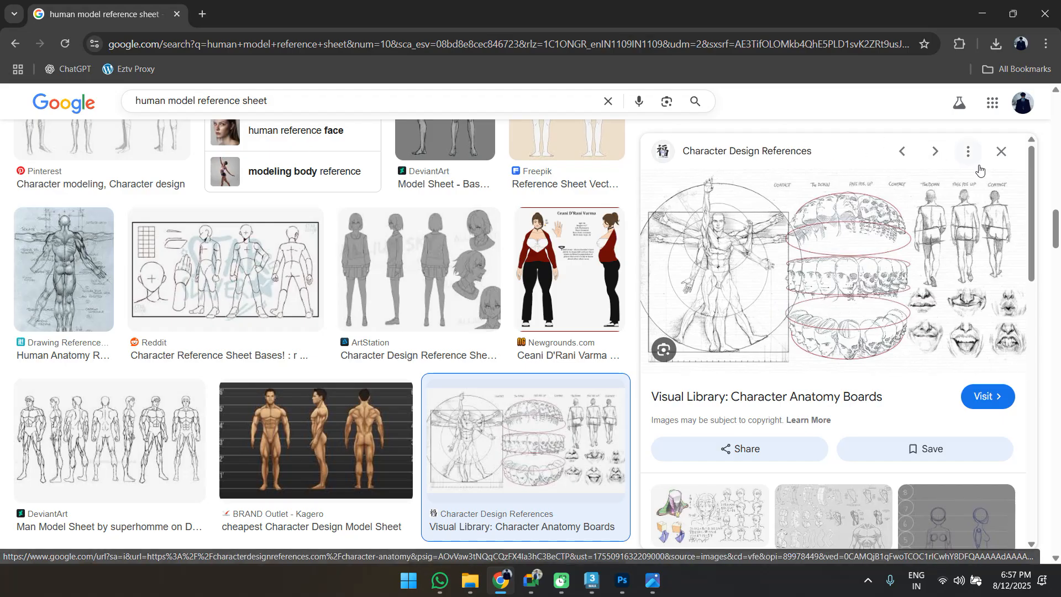
pyautogui.click(1001, 151)
# Examine the further reference sheet results for a suitable human body or topology reference, returning to the first results.
pyautogui.scroll(-10, 654, 272)
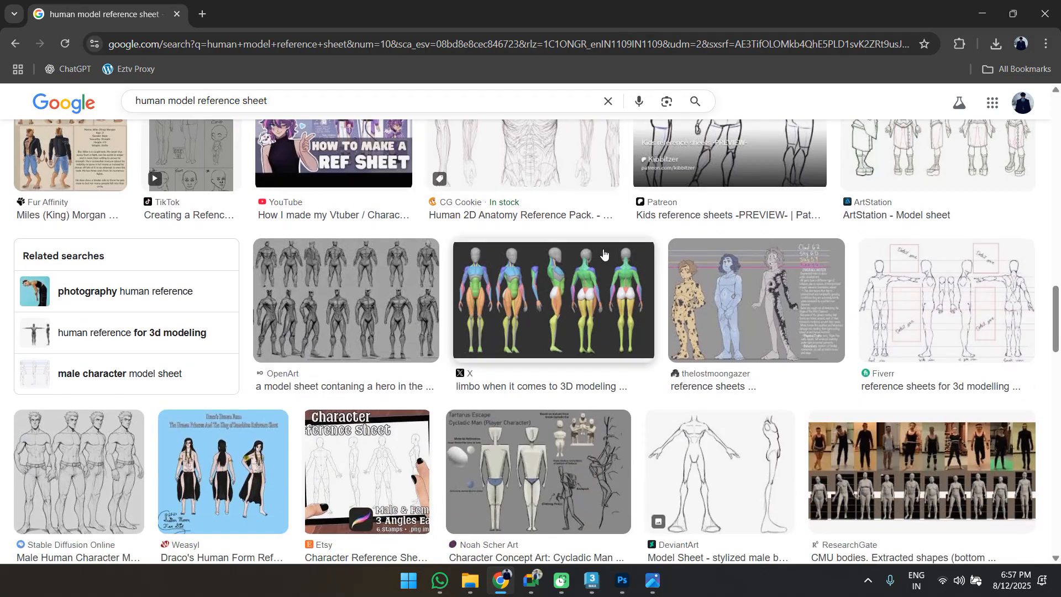
pyautogui.scroll(-2, 566, 280)
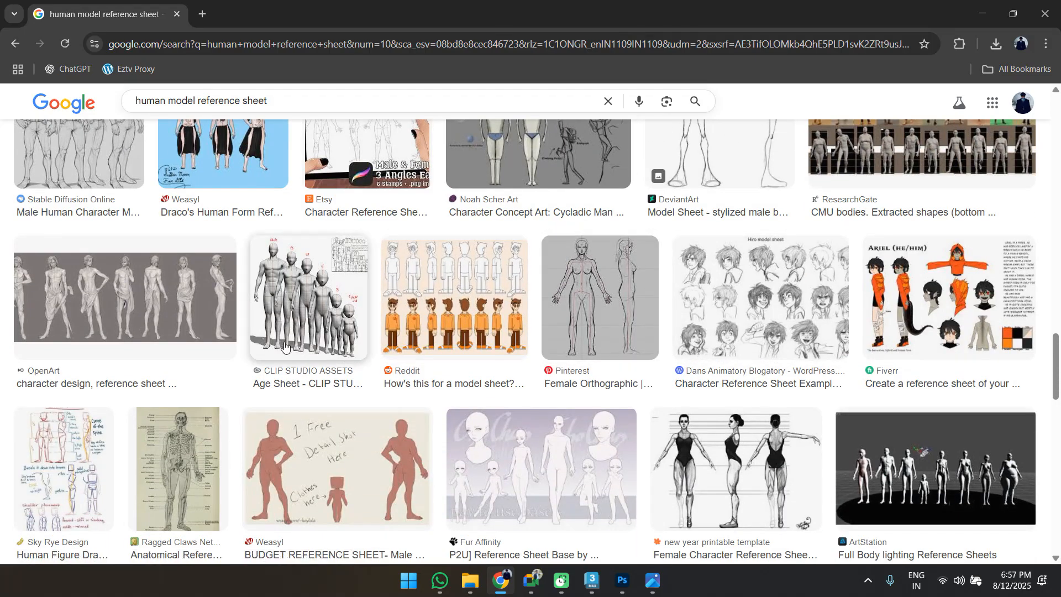
pyautogui.scroll(-7, 285, 345)
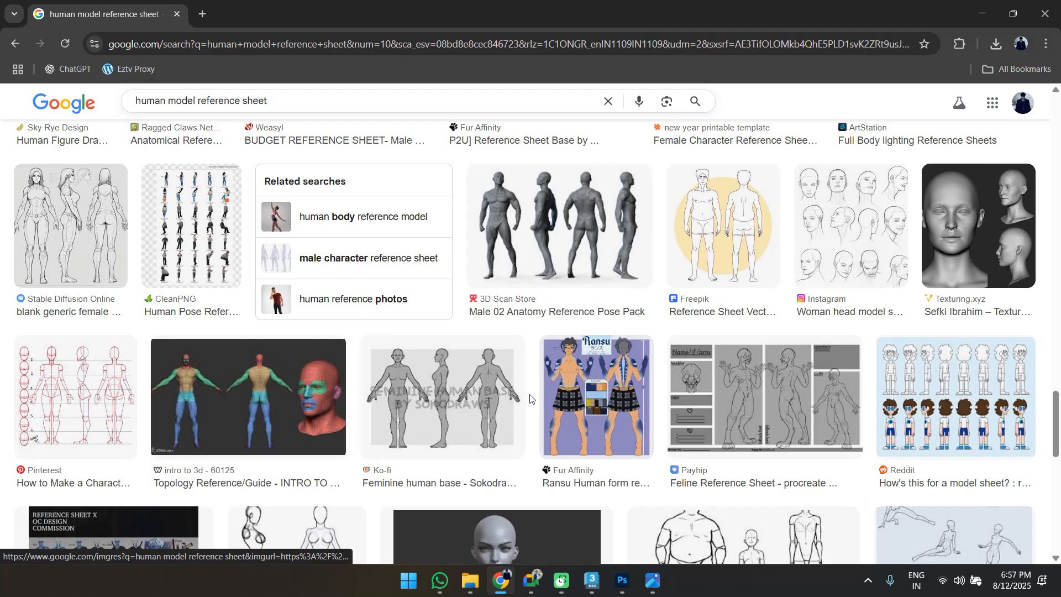
pyautogui.scroll(-3, 482, 439)
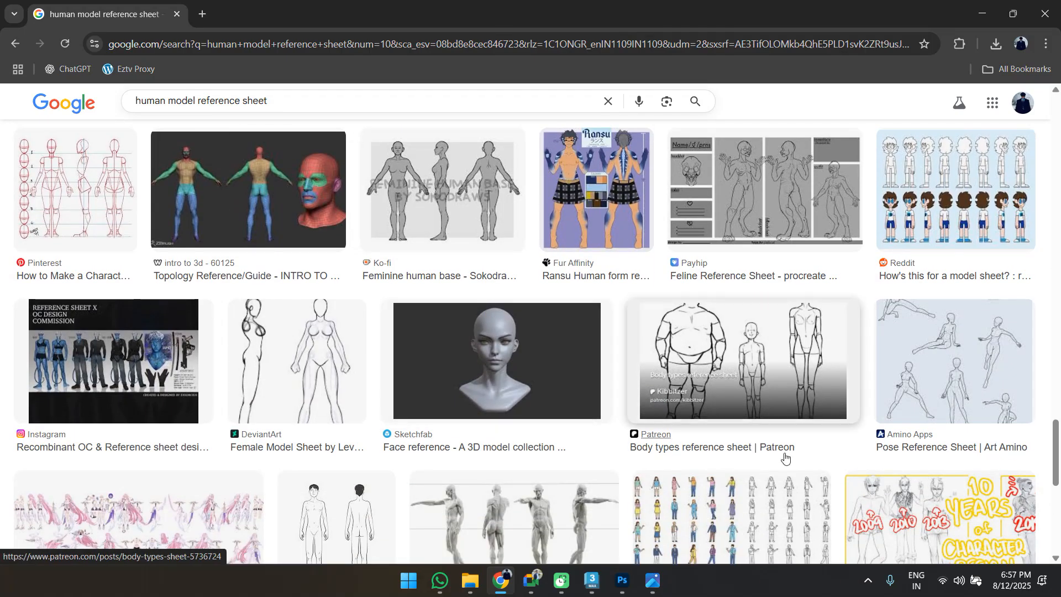
pyautogui.scroll(-4, 784, 456)
pyautogui.scroll(6, 809, 444)
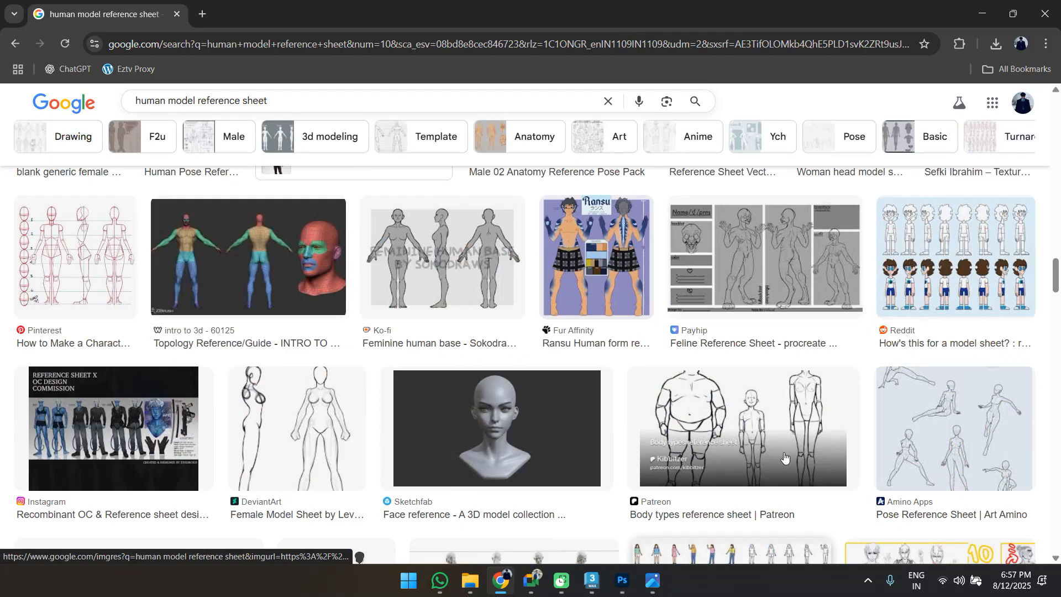
pyautogui.scroll(10, 810, 445)
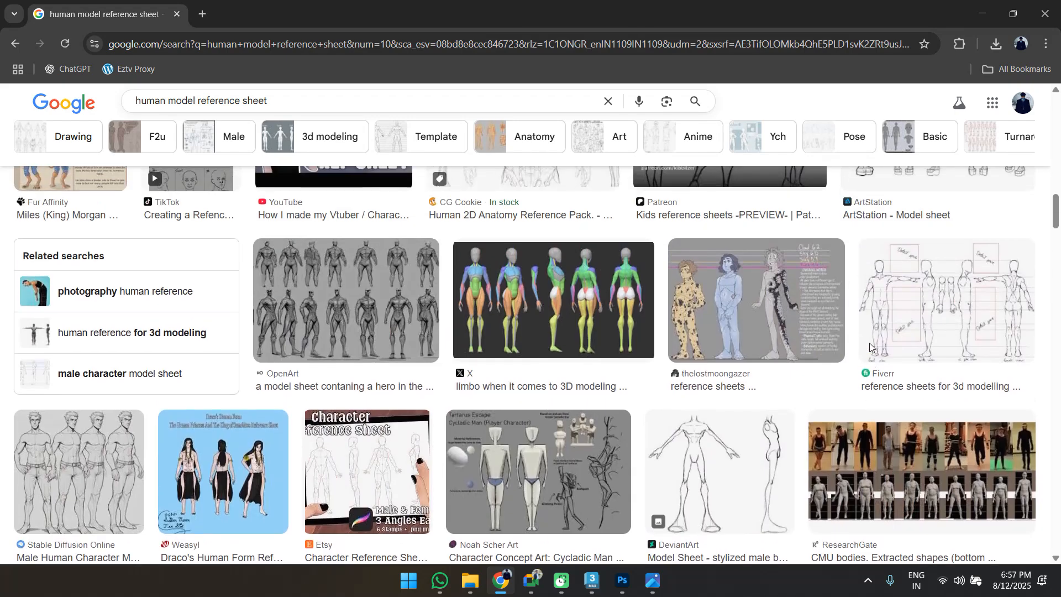
pyautogui.scroll(10, 665, 311)
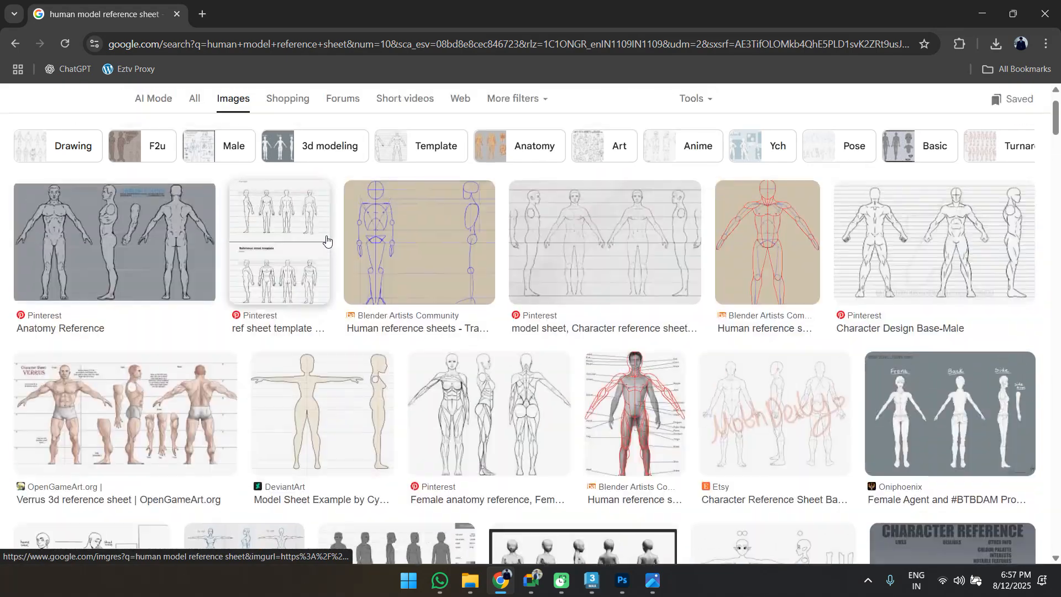
# Preview the Anatomy Reference image, then open the red-outlined Blender Artists front figure in a new tab.
pyautogui.click(112, 240)
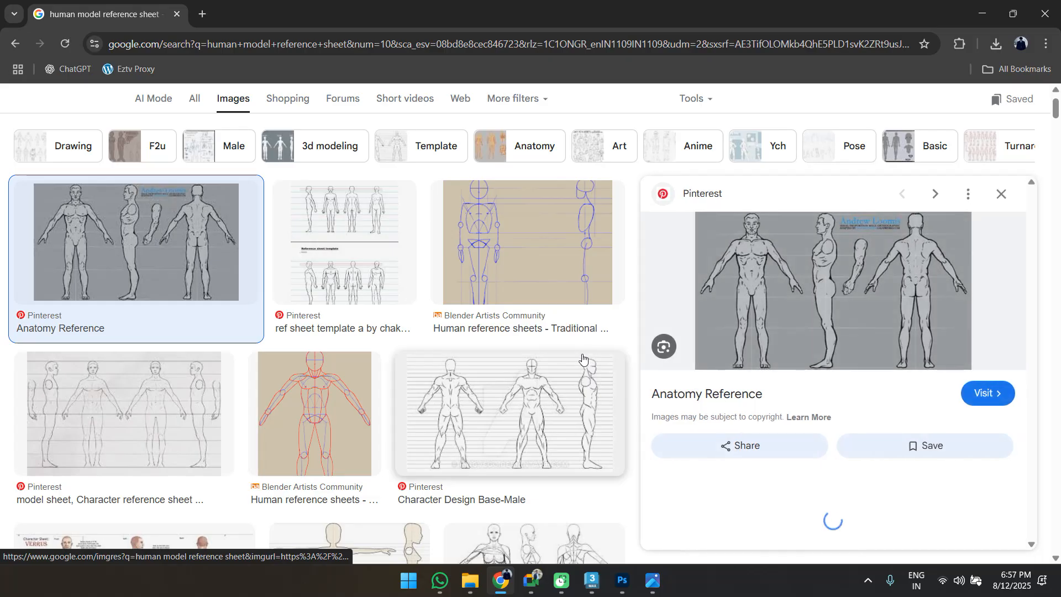
pyautogui.press('Escape')
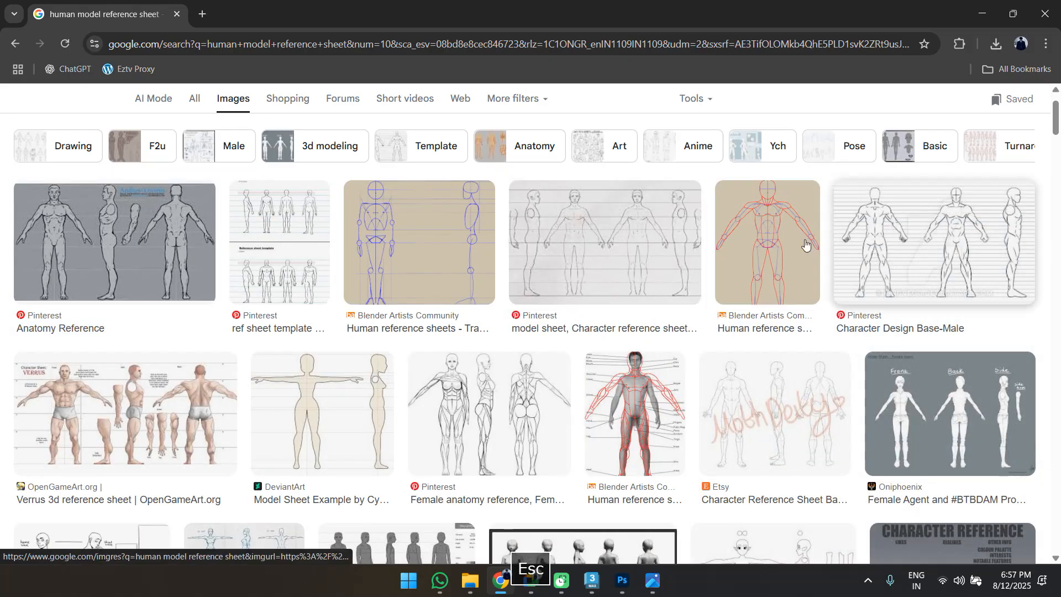
pyautogui.click(784, 260)
pyautogui.rightClick(807, 338)
pyautogui.click(878, 194)
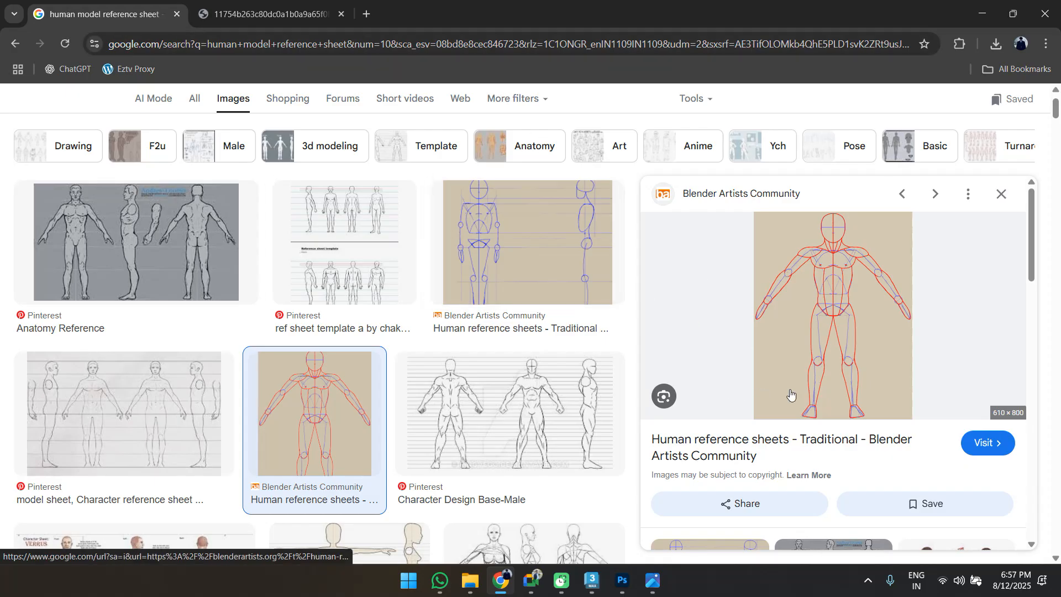
pyautogui.scroll(-4, 791, 395)
pyautogui.press('Escape')
pyautogui.scroll(-1, 811, 390)
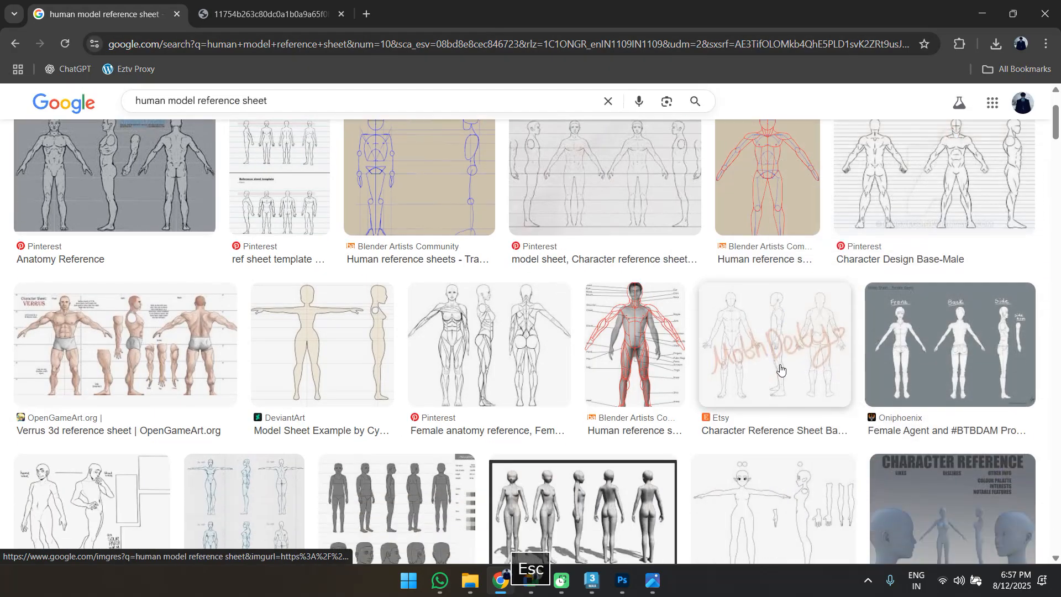
# Preview the labelled Blender Artists human reference photo and look through its related images.
pyautogui.click(635, 354)
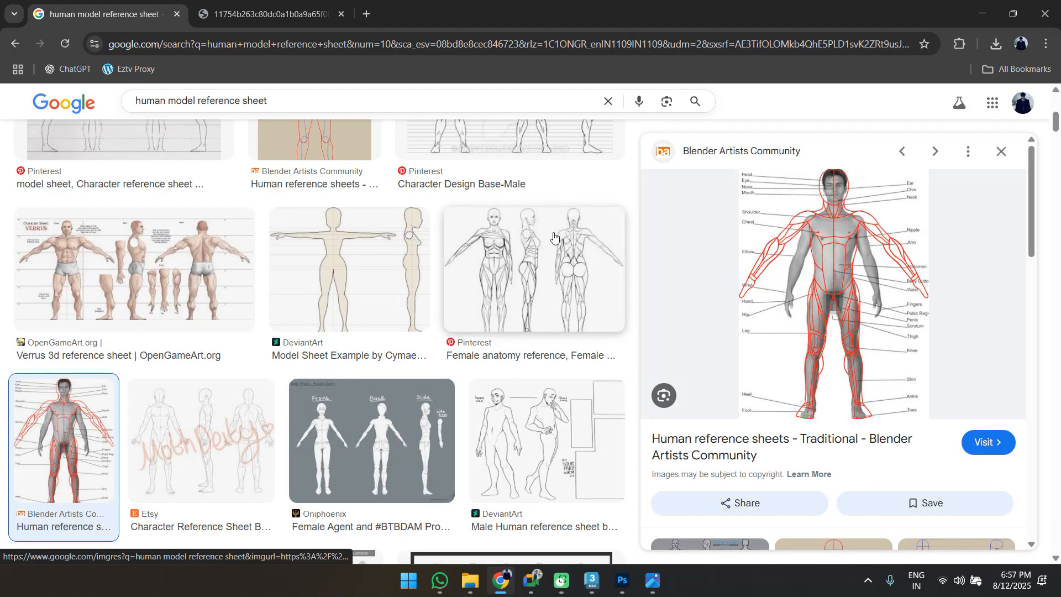
pyautogui.scroll(-5, 833, 345)
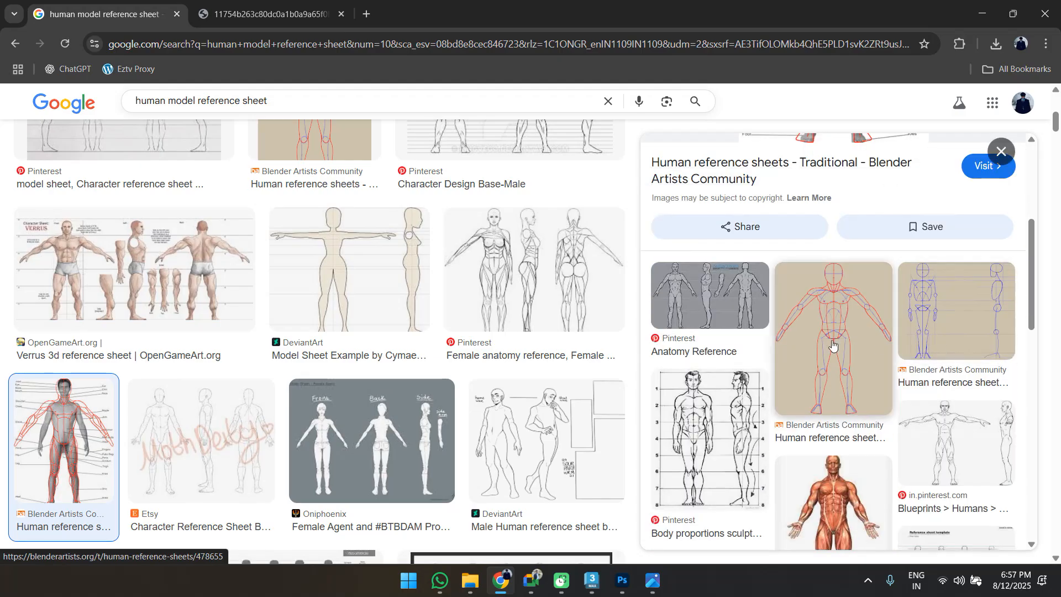
pyautogui.press('Escape')
# Search for Pinterest in a new browser tab and open the Pinterest website.
pyautogui.click(366, 14)
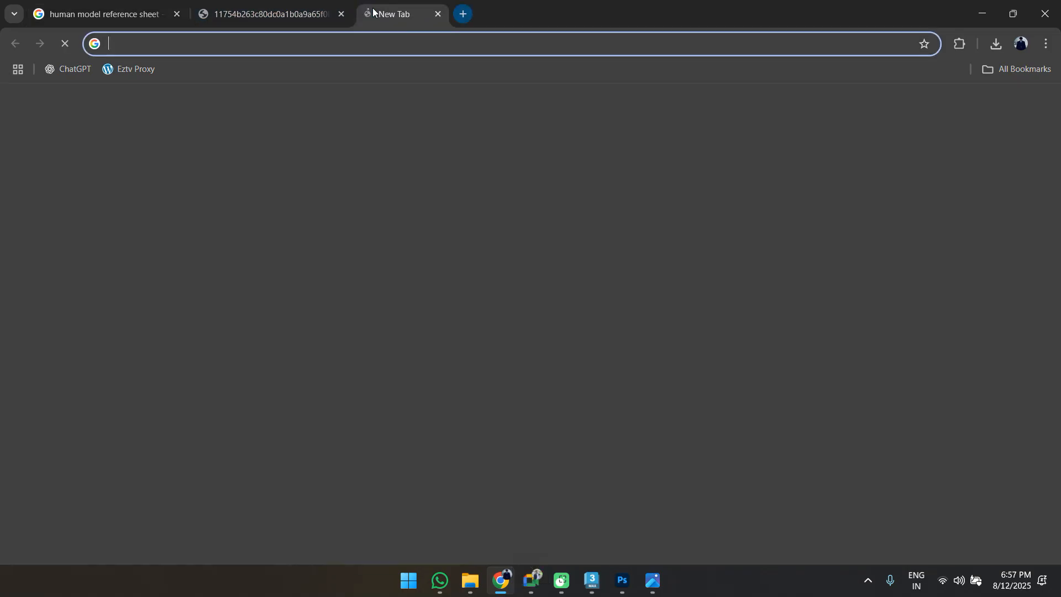
pyautogui.write('pin')
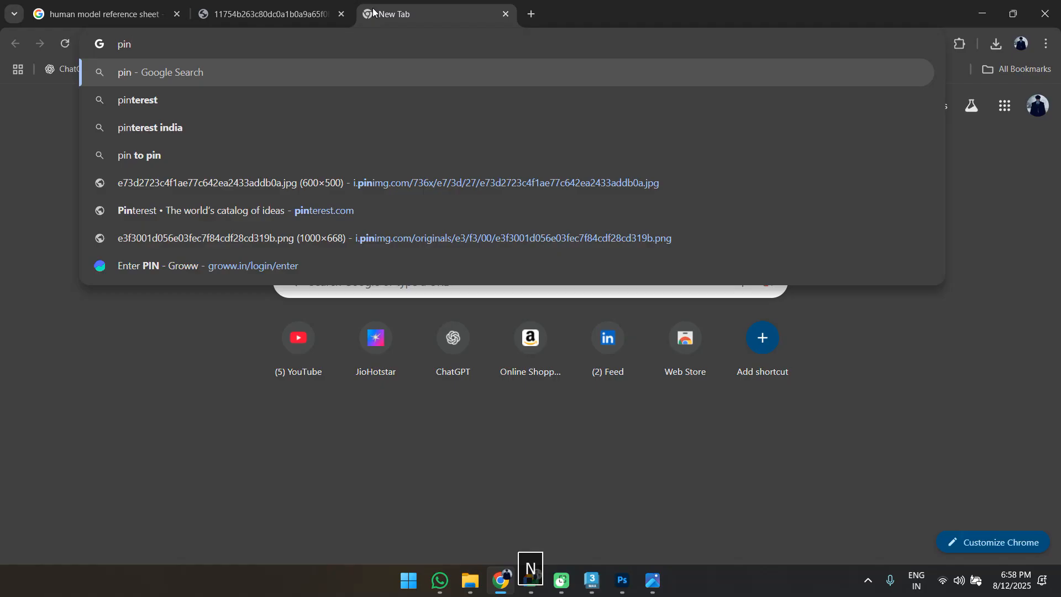
pyautogui.press('Down')
pyautogui.press('Return')
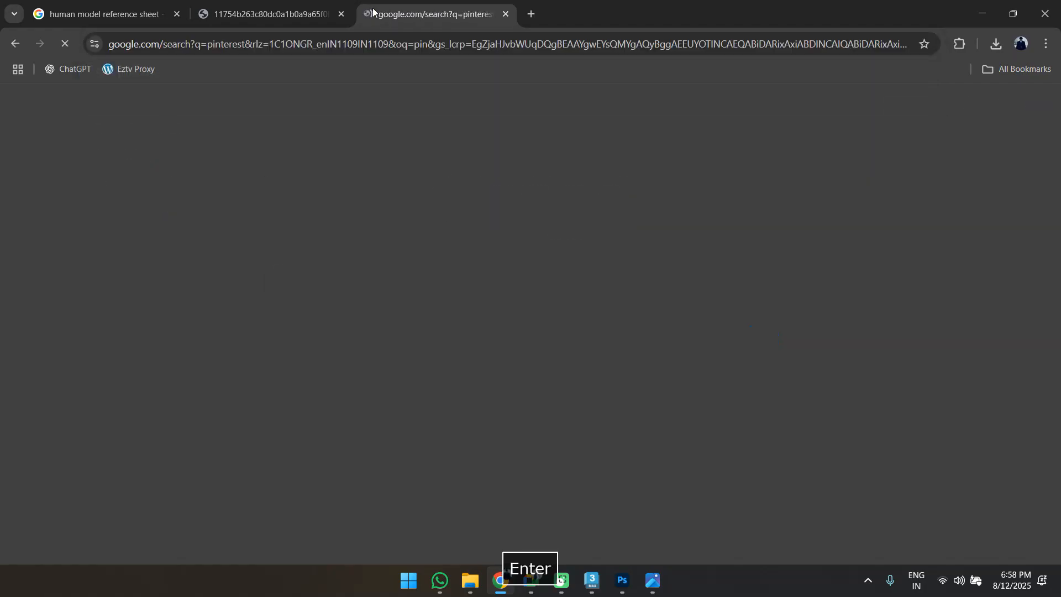
pyautogui.click(189, 237)
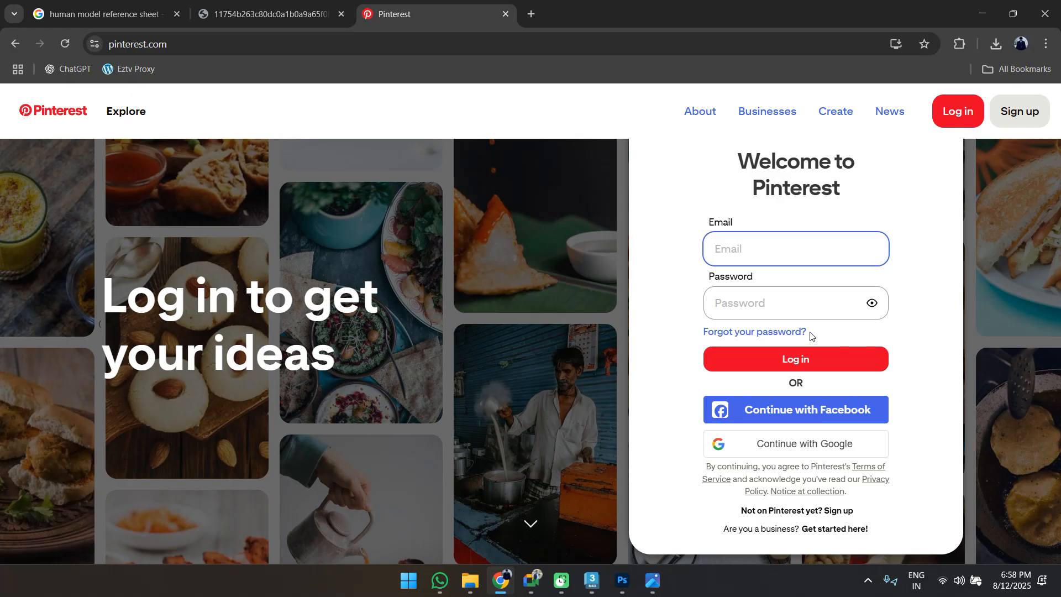
# Log in to Pinterest with the existing Google account and approve sharing its profile details.
pyautogui.click(771, 444)
pyautogui.click(574, 223)
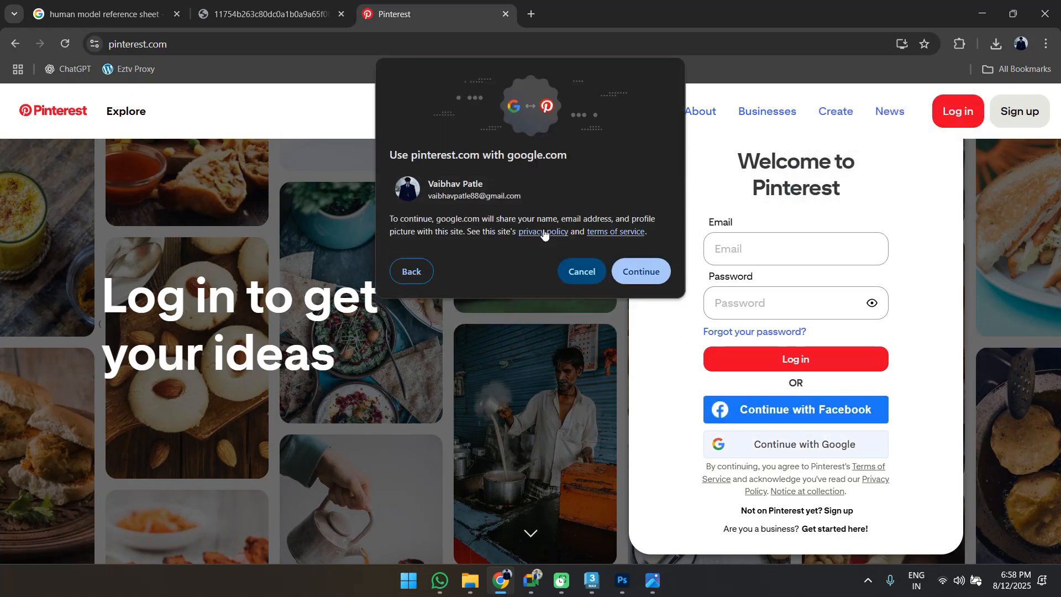
pyautogui.click(641, 271)
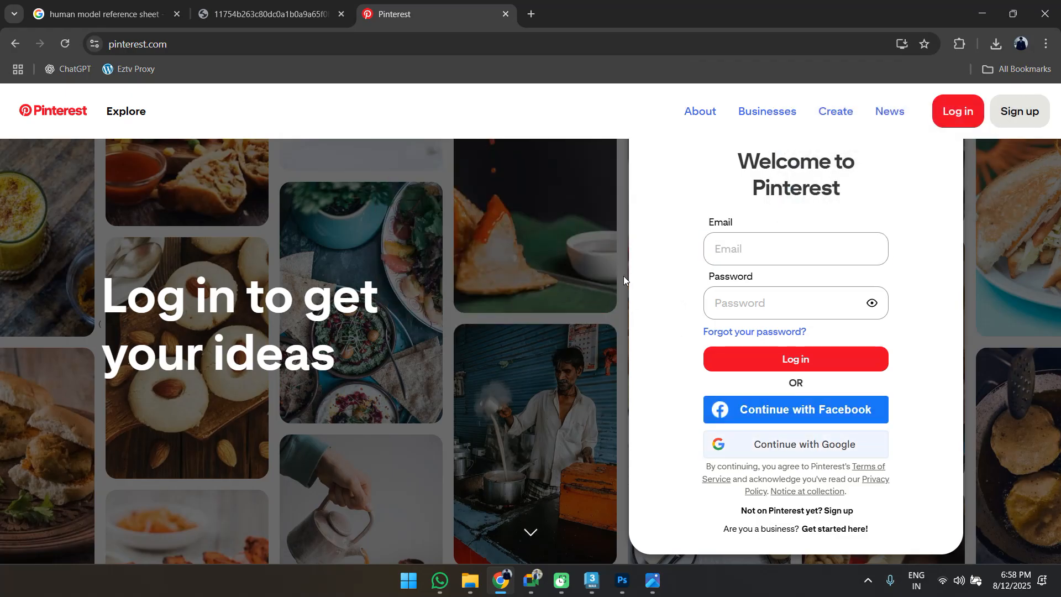
# Switch to the Google Meet window, close its in-call messages, and minimize it to return to Pinterest.
pyautogui.moveTo(533, 590)
pyautogui.click(483, 521)
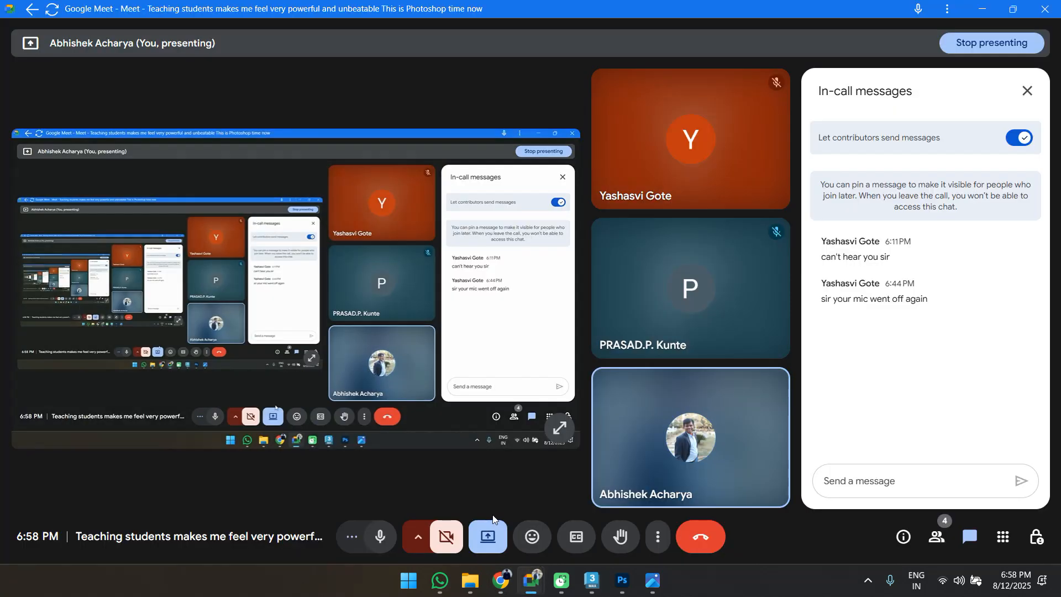
pyautogui.click(1027, 95)
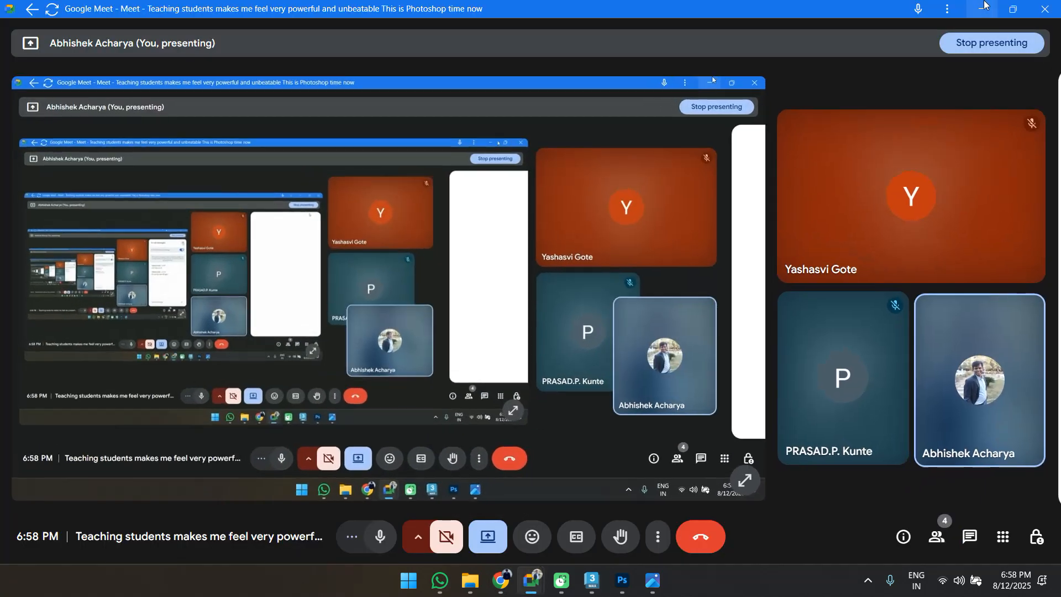
pyautogui.click(983, 7)
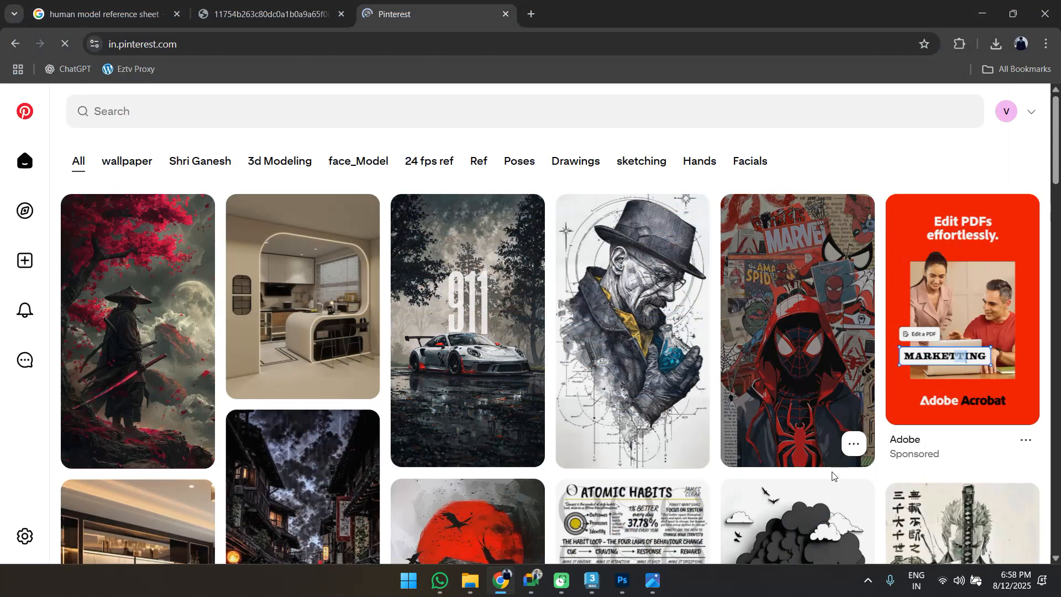
# Search Pinterest for "human model sheet".
pyautogui.click(303, 118)
pyautogui.write('human ')
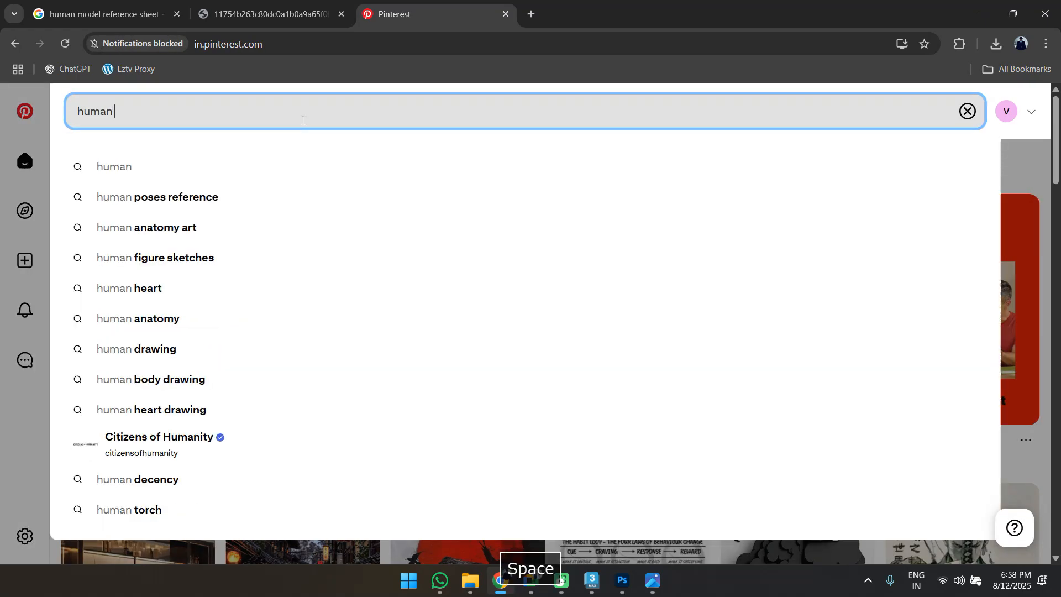
pyautogui.write('m')
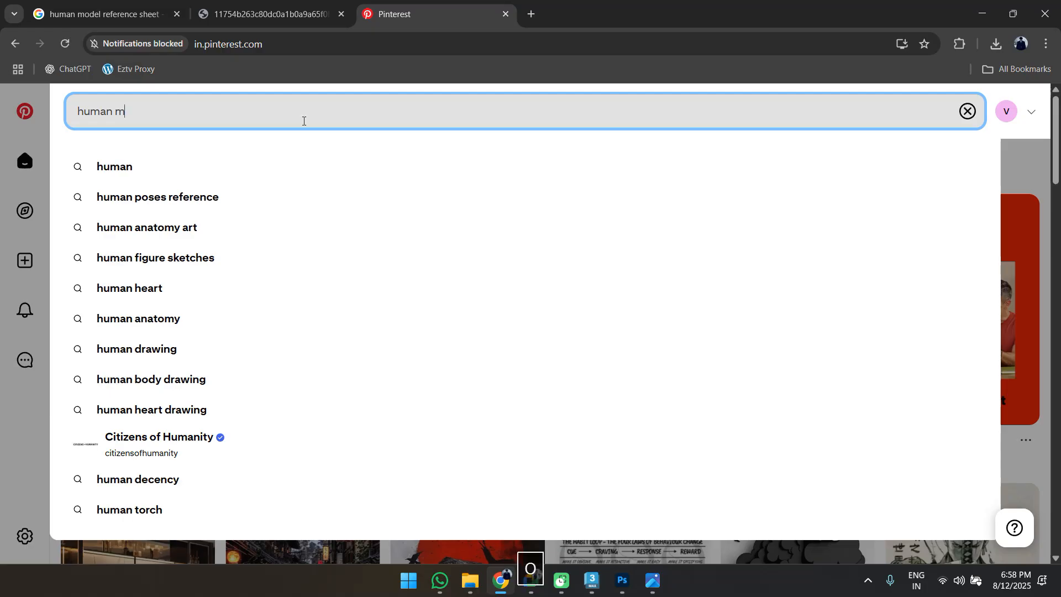
pyautogui.write('odel sheet re')
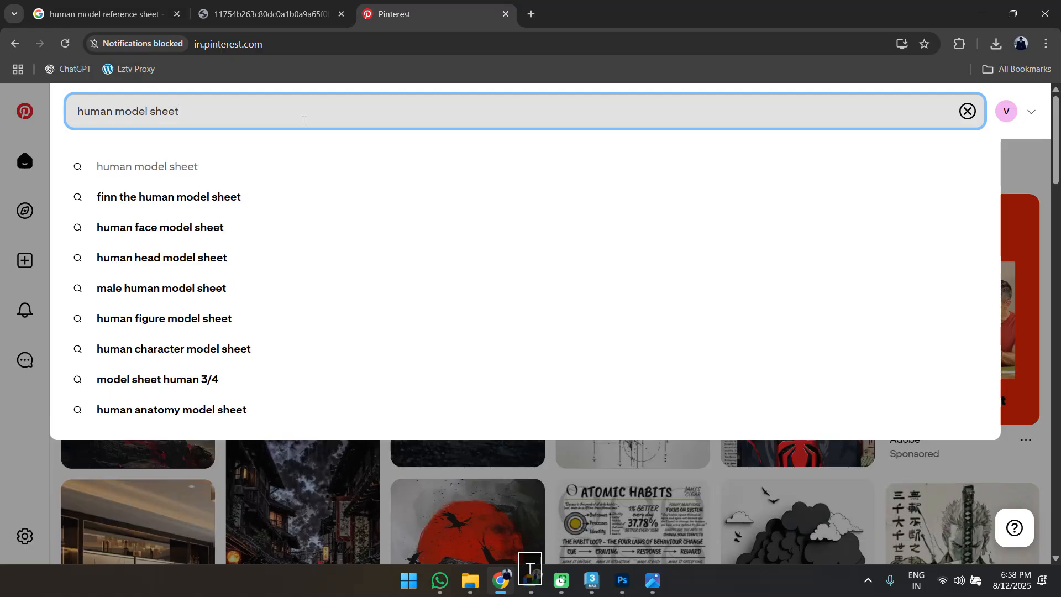
pyautogui.press('BackSpace')
pyautogui.press('BackSpace')
pyautogui.press('Return')
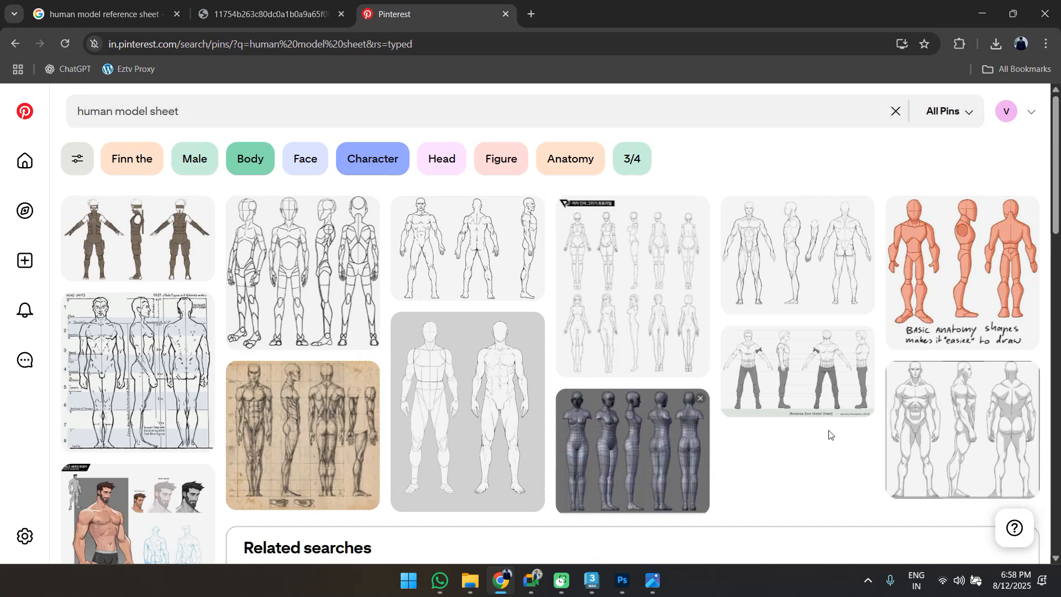
# Browse the model sheet results, view the athletic male T-pose pin, and open its related front, side and back male sketch.
pyautogui.scroll(-3, 768, 431)
pyautogui.scroll(-3, 747, 440)
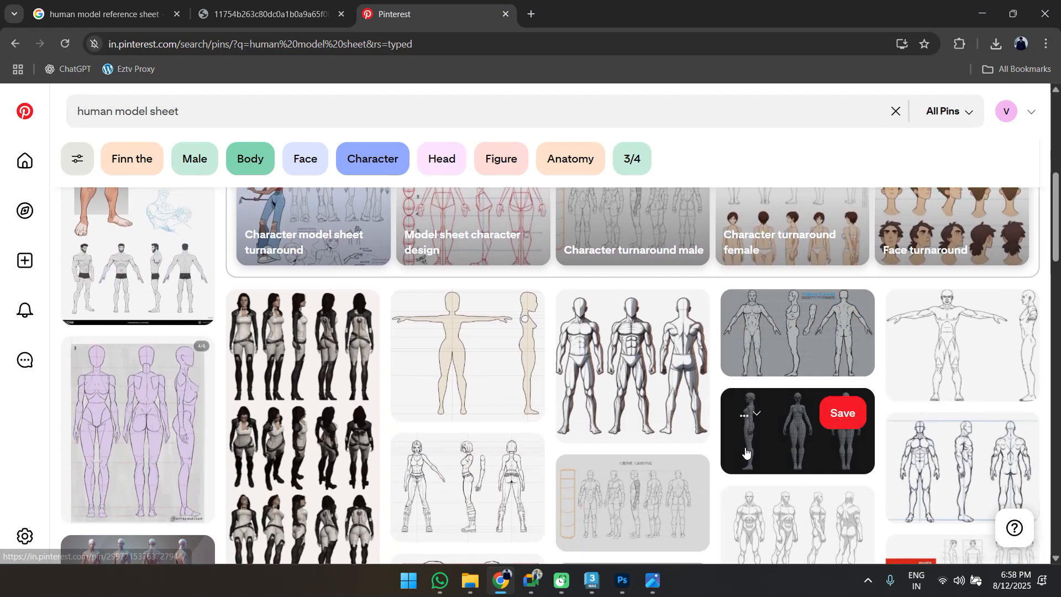
pyautogui.scroll(-3, 661, 377)
pyautogui.scroll(1, 989, 301)
pyautogui.click(988, 298)
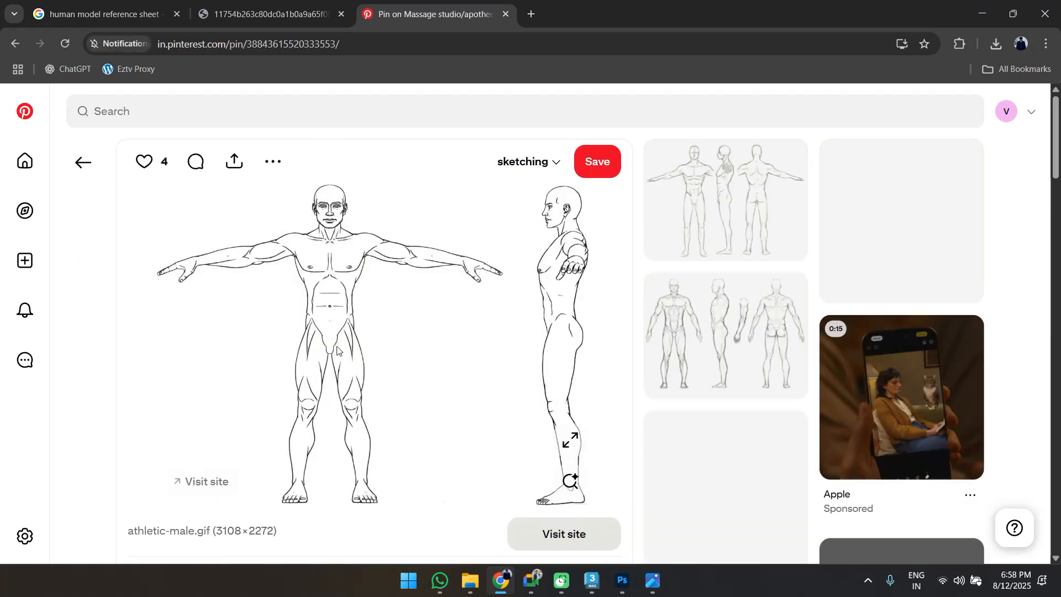
pyautogui.click(734, 205)
pyautogui.press('Escape')
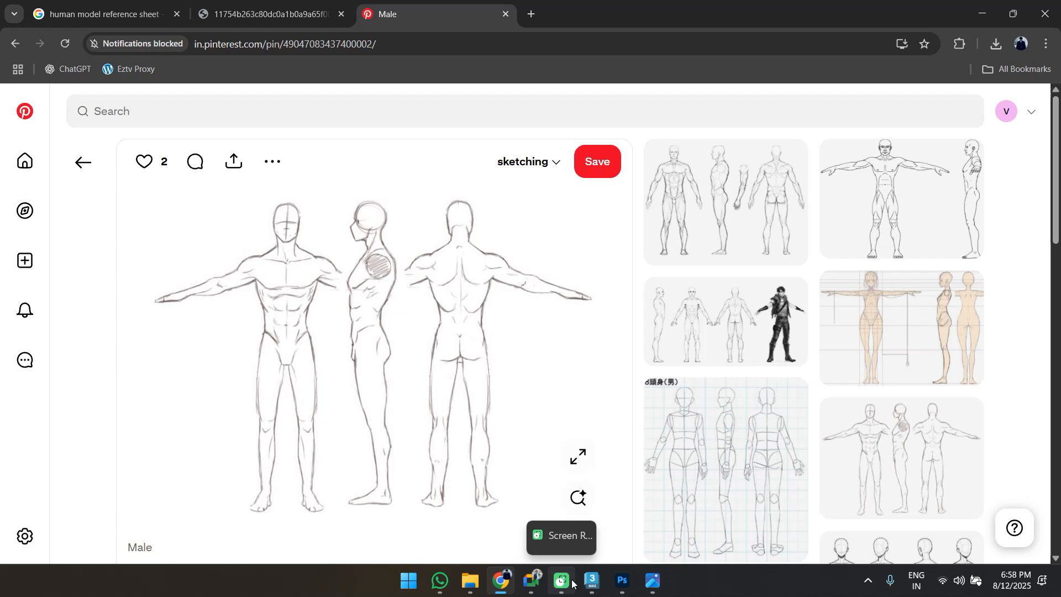
pyautogui.press('Escape')
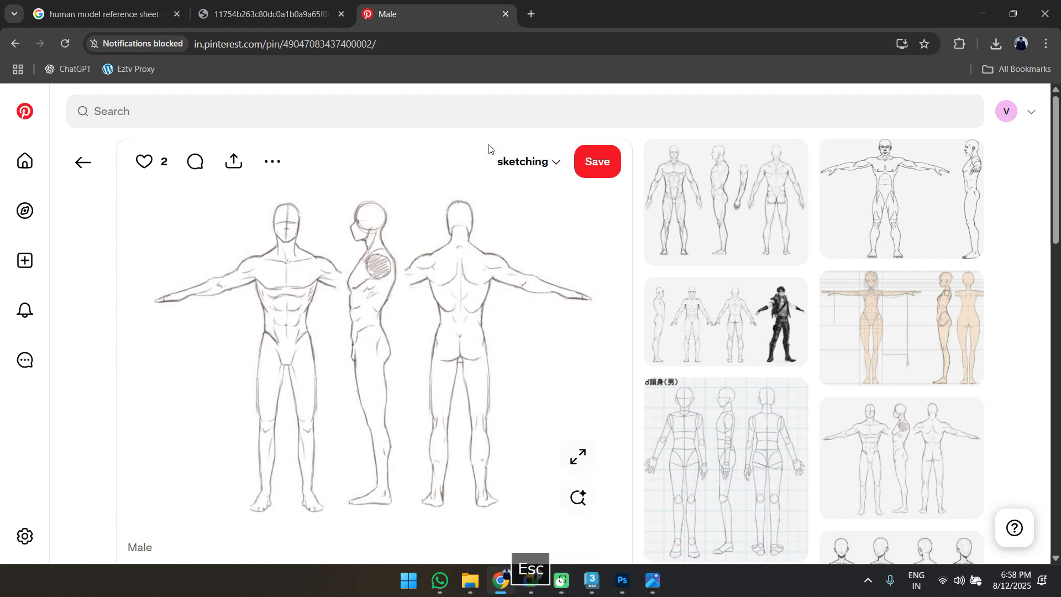
# Return to the "human model sheet" results and open the headless T-pose body wireframe pin to look over its related pins.
pyautogui.click(84, 164)
pyautogui.click(84, 163)
pyautogui.scroll(-10, 740, 455)
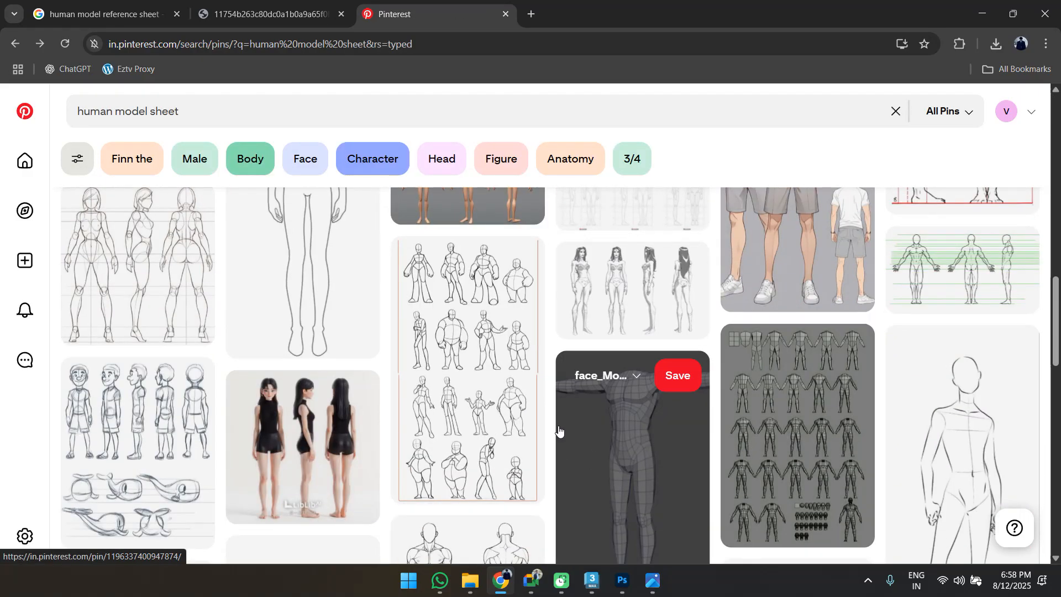
pyautogui.click(623, 451)
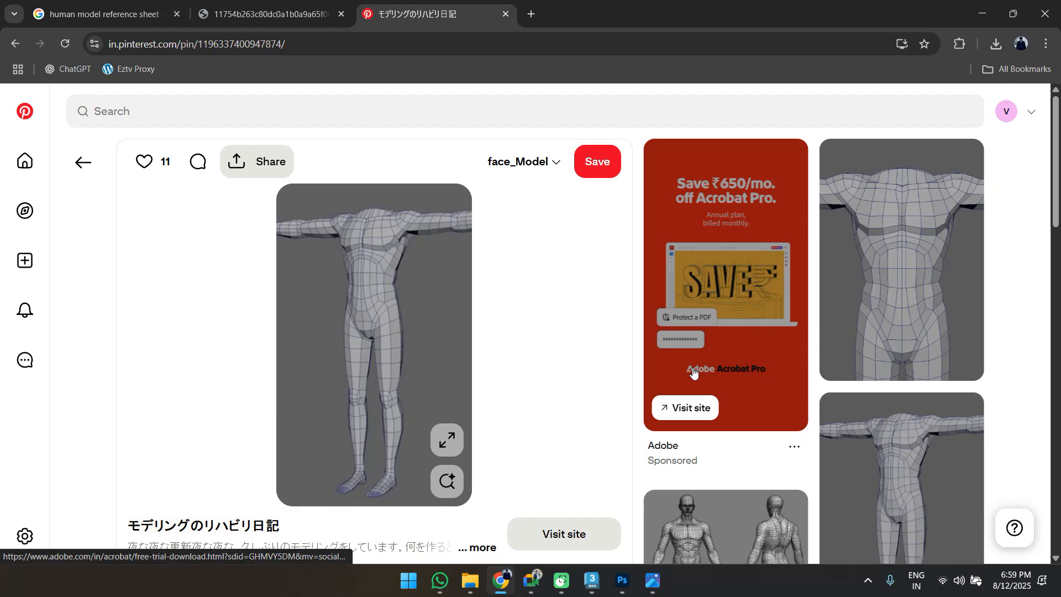
pyautogui.scroll(-3, 718, 387)
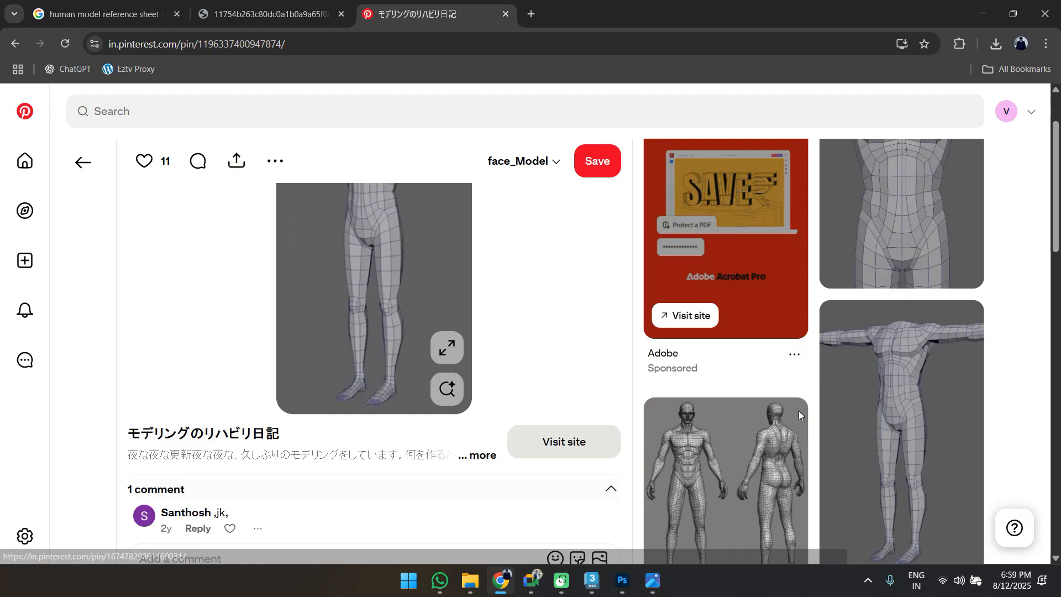
pyautogui.scroll(3, 498, 422)
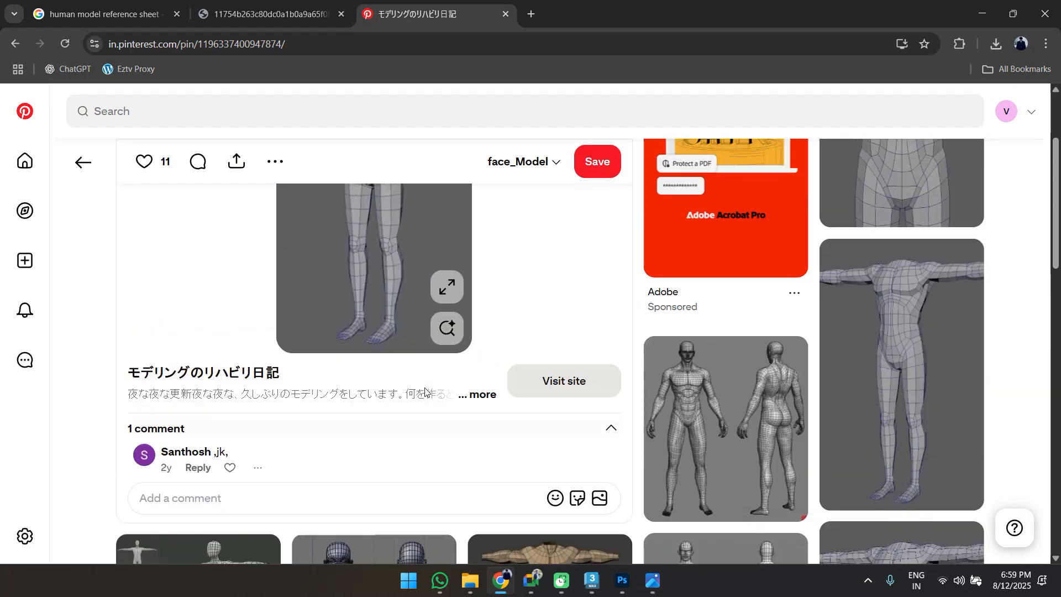
pyautogui.scroll(-3, 608, 342)
# Open the related male wireframe pin with front and back views, inspect it enlarged, and close the enlarged view.
pyautogui.click(681, 376)
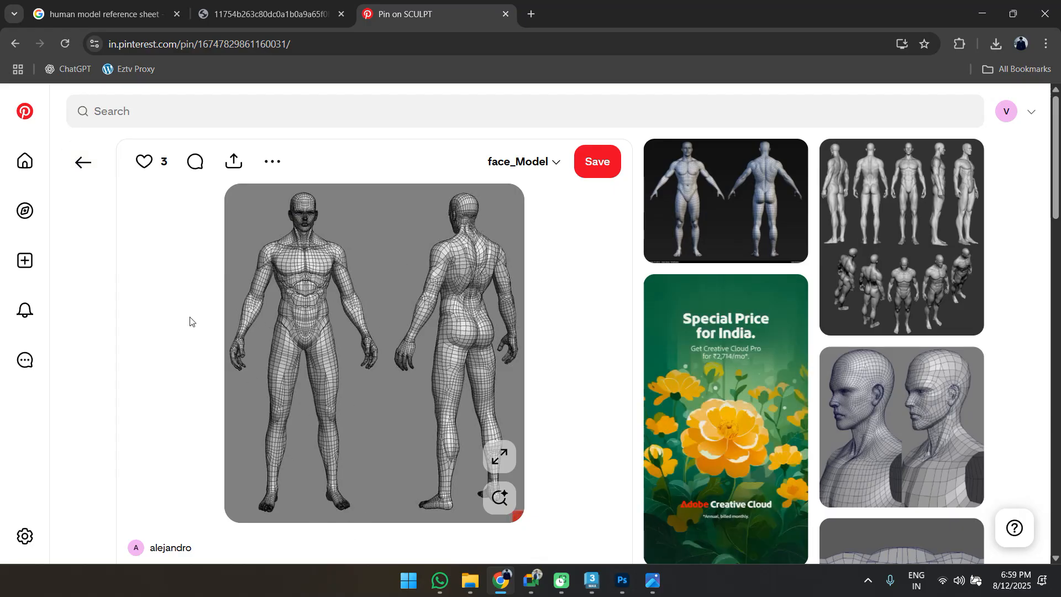
pyautogui.click(501, 450)
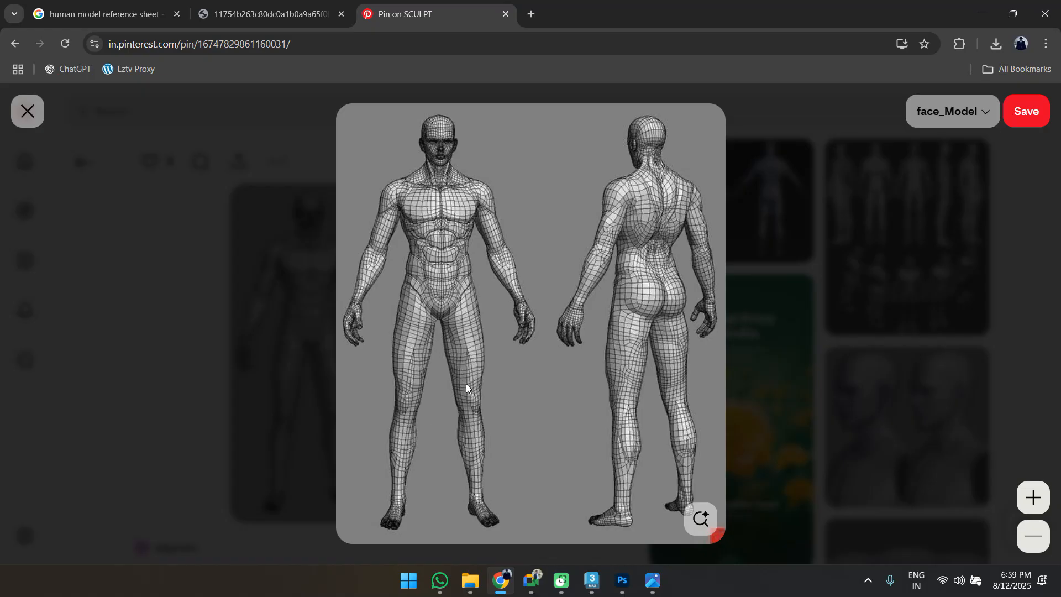
pyautogui.click(28, 111)
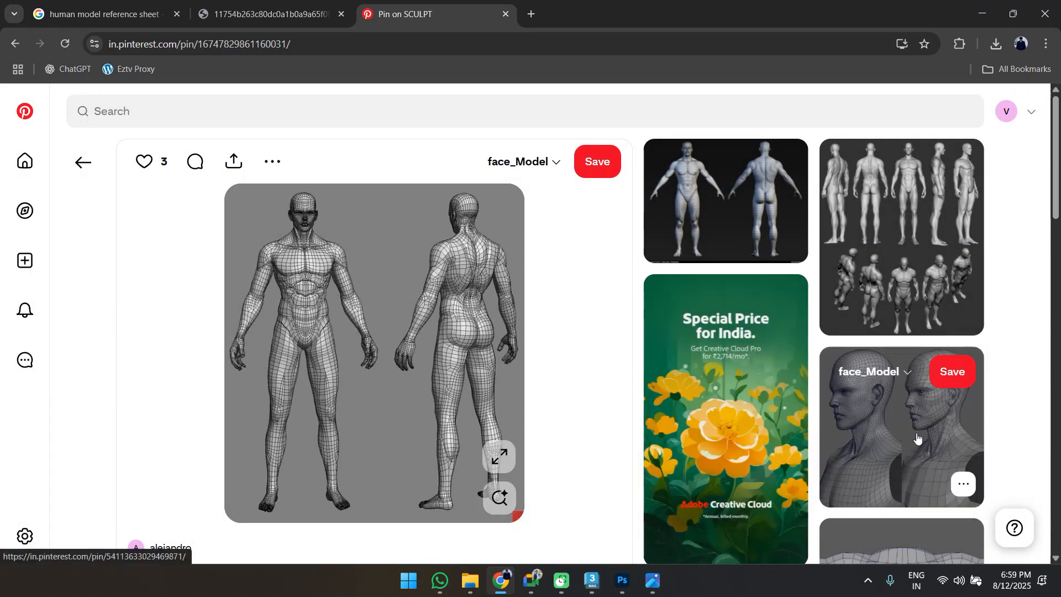
# View the two-head topology pin, the START-to-ADVANCED head topology pin, and the head and facial feature modeling pin in turn.
pyautogui.click(928, 449)
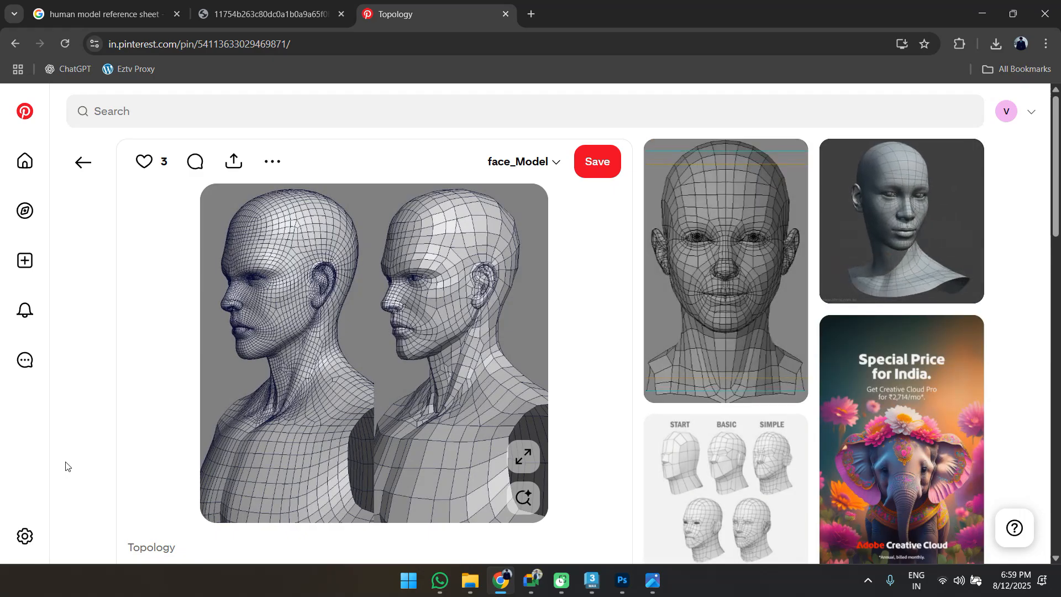
pyautogui.click(741, 506)
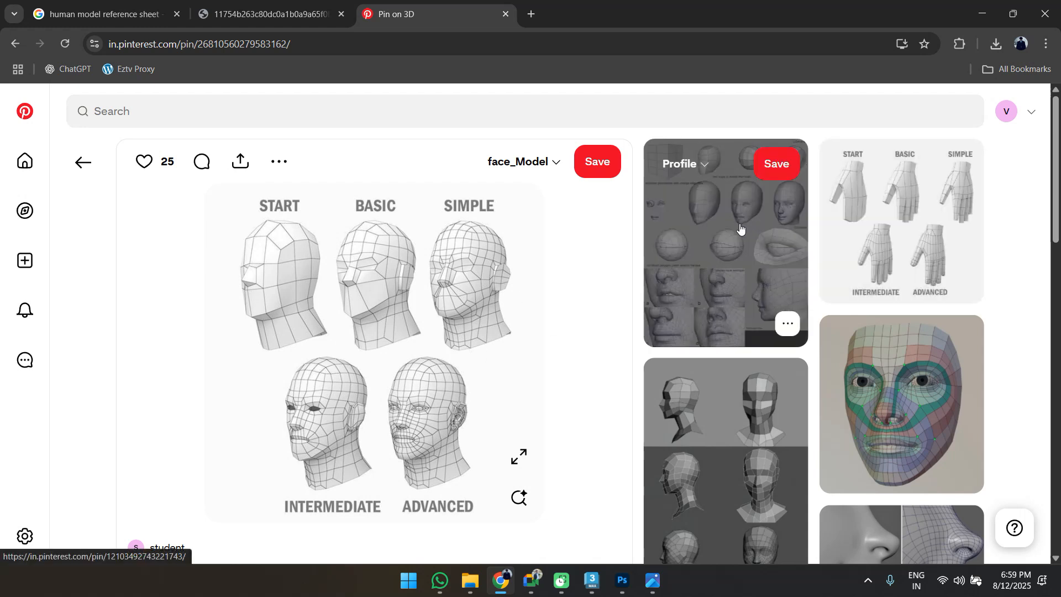
pyautogui.click(739, 226)
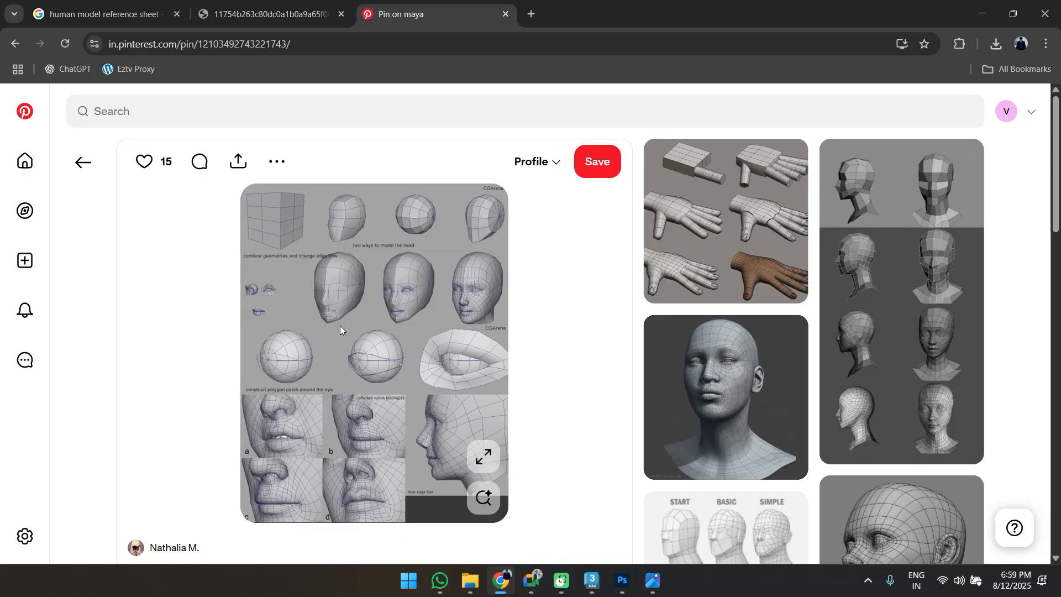
# Examine the related pins under the head modeling tutorial for face, eye, hand and foot topology references.
pyautogui.scroll(-5, 942, 389)
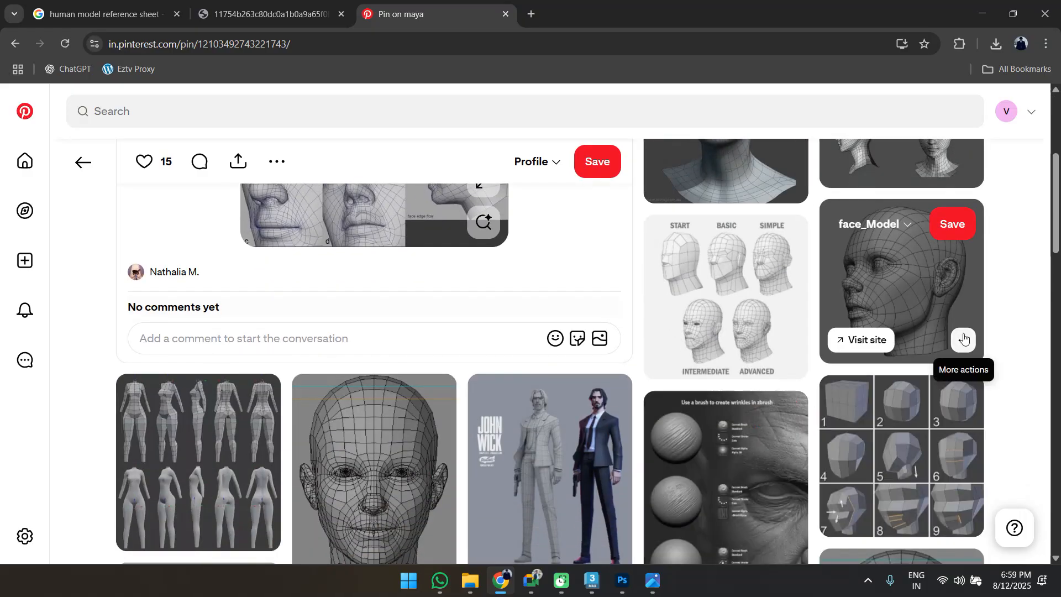
pyautogui.scroll(-4, 1015, 409)
pyautogui.scroll(-4, 1016, 408)
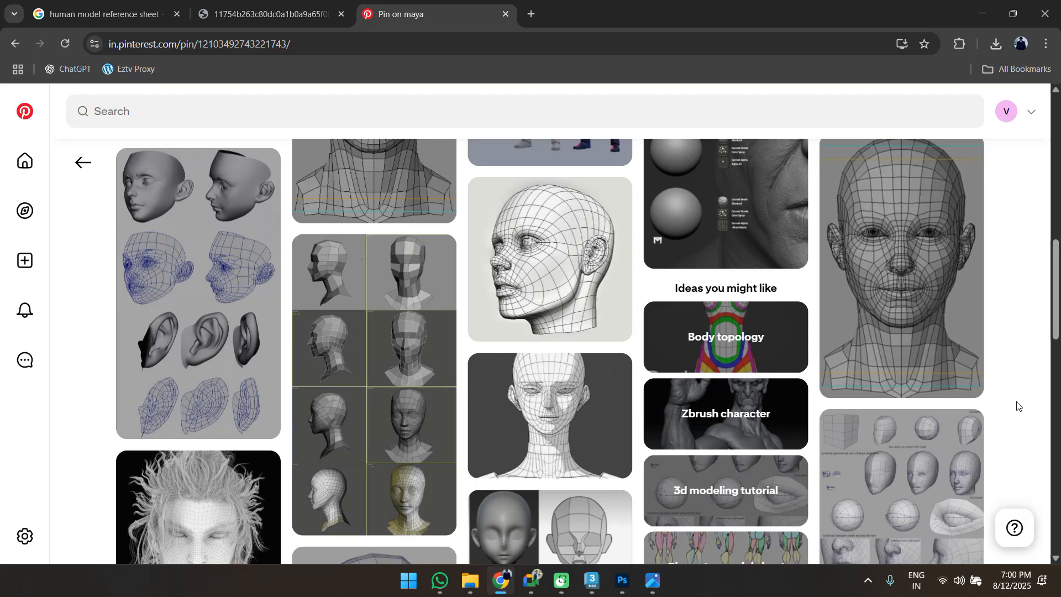
pyautogui.scroll(-3, 1016, 407)
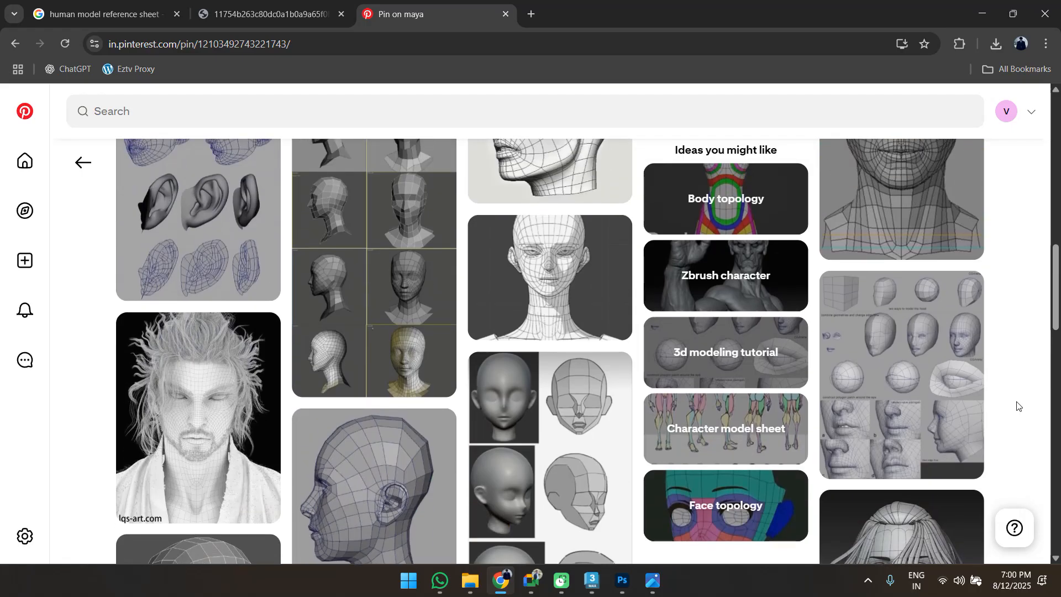
pyautogui.scroll(-4, 1016, 409)
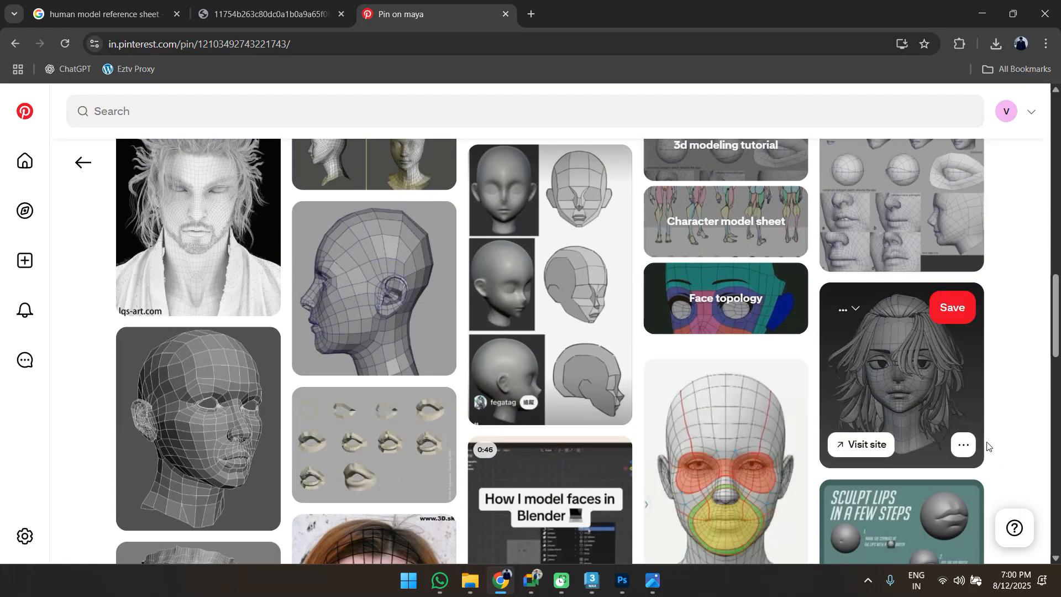
pyautogui.scroll(-4, 1036, 436)
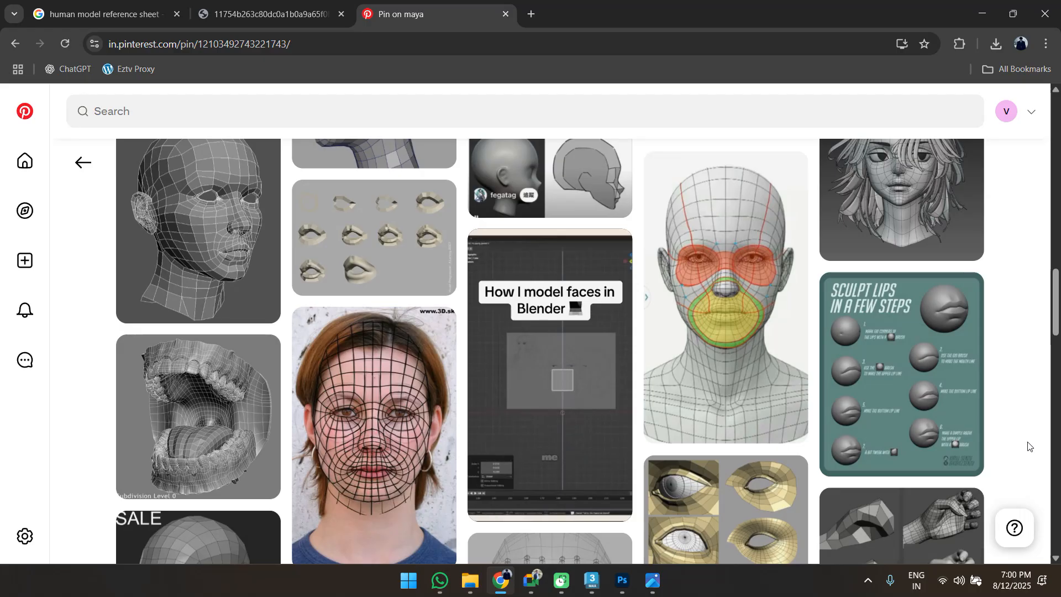
pyautogui.scroll(-2, 1011, 448)
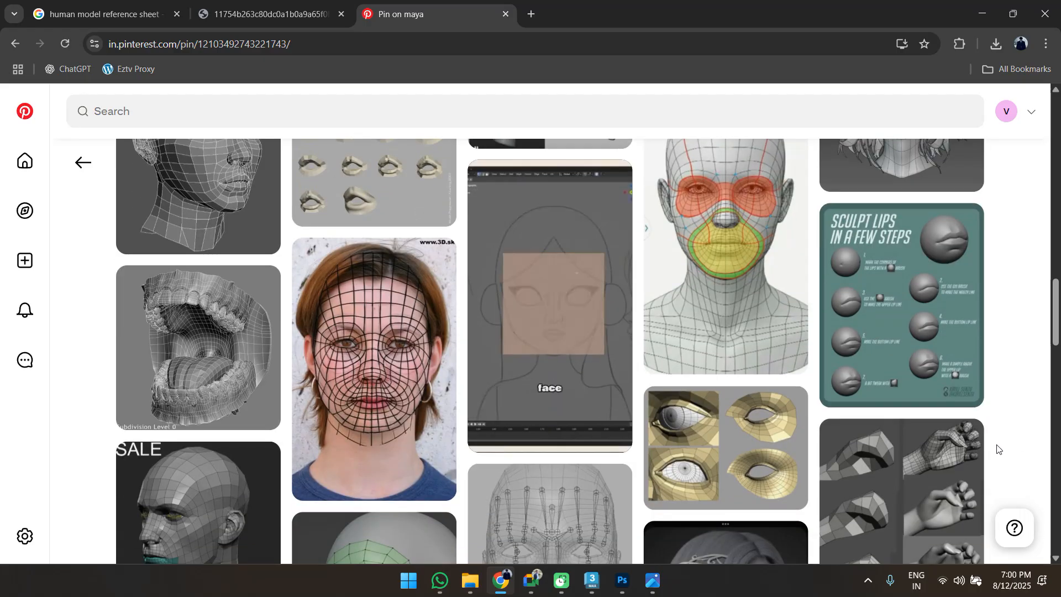
pyautogui.scroll(1, 997, 449)
pyautogui.scroll(-6, 997, 448)
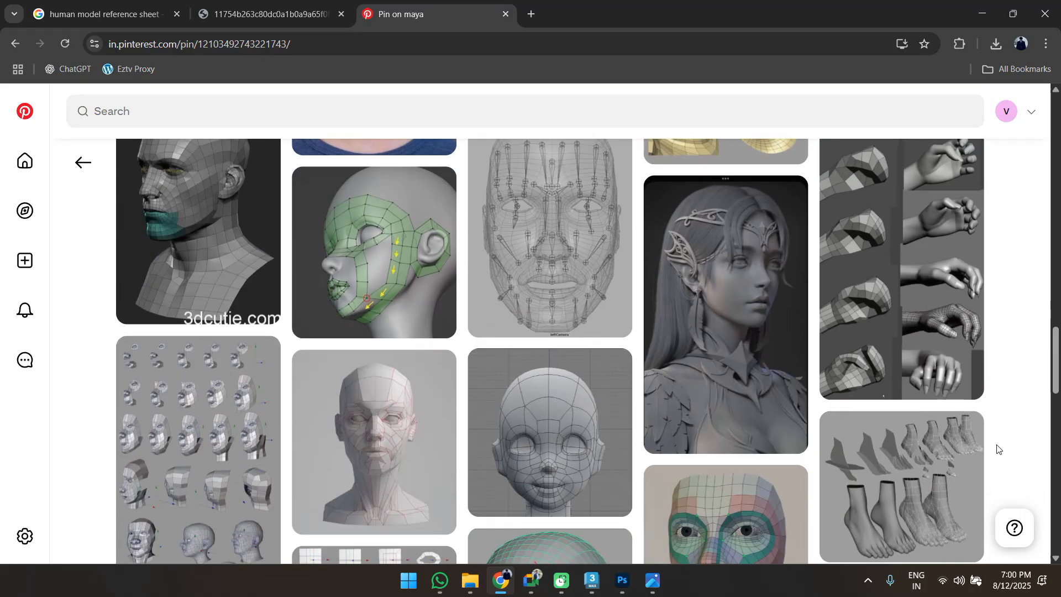
pyautogui.scroll(-2, 1004, 449)
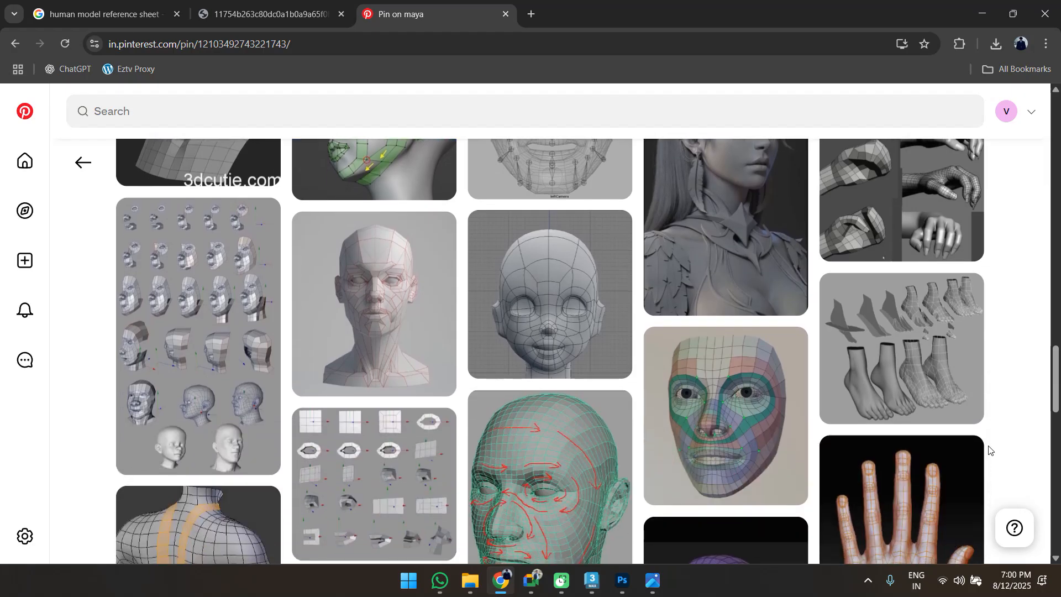
# Open the Edge Loop Head pin, inspect its modeling stages enlarged, and return to the related pins.
pyautogui.click(152, 401)
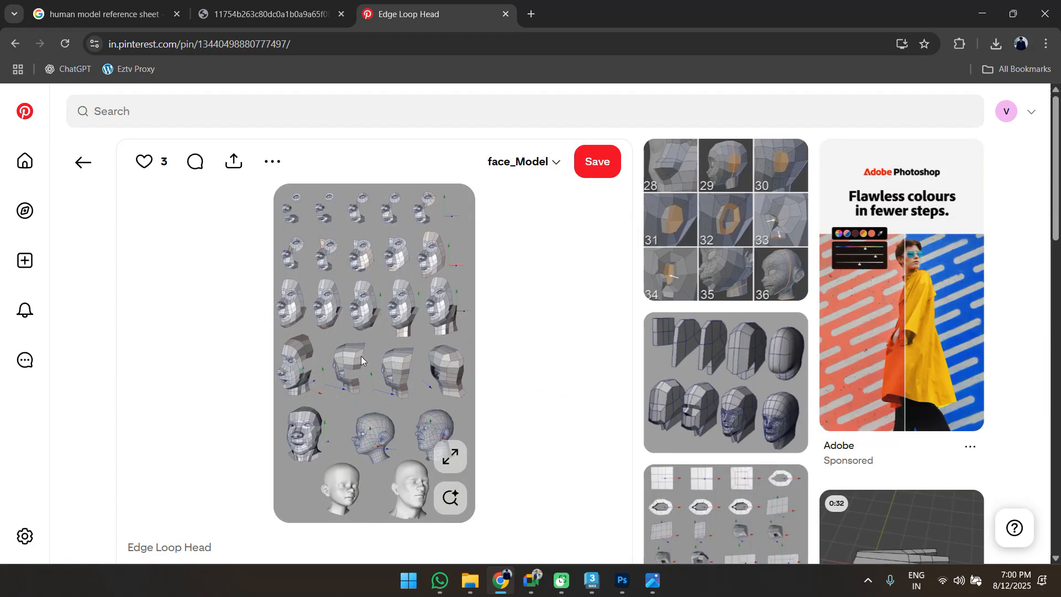
pyautogui.click(450, 457)
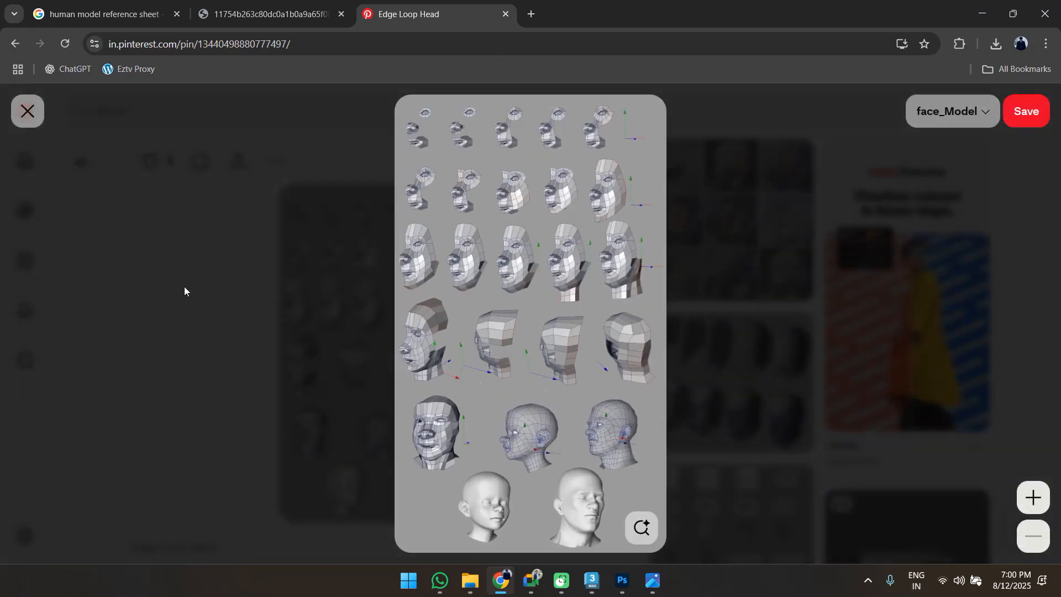
pyautogui.click(27, 111)
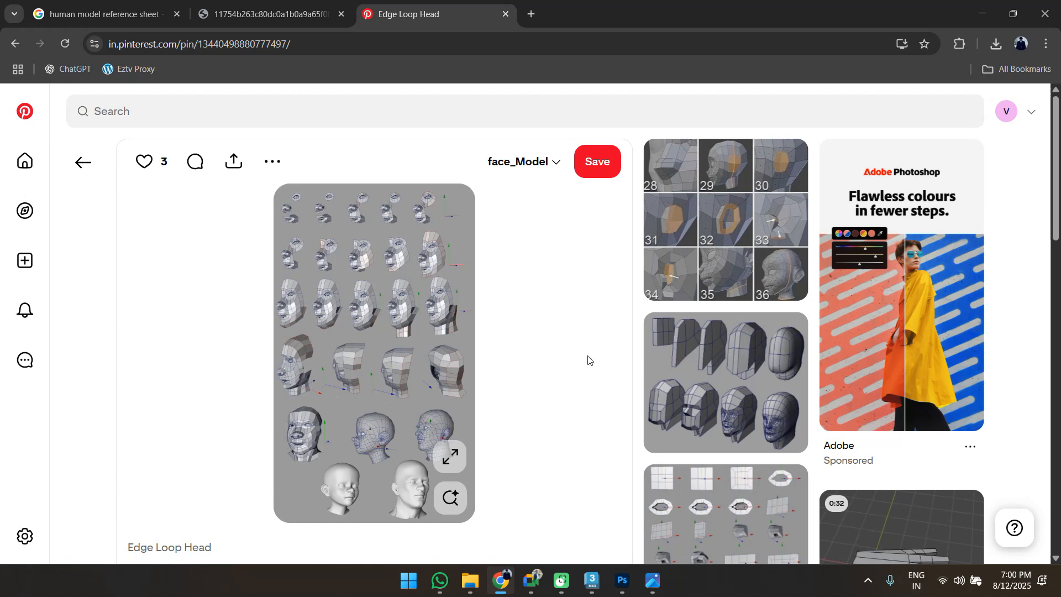
pyautogui.click(93, 169)
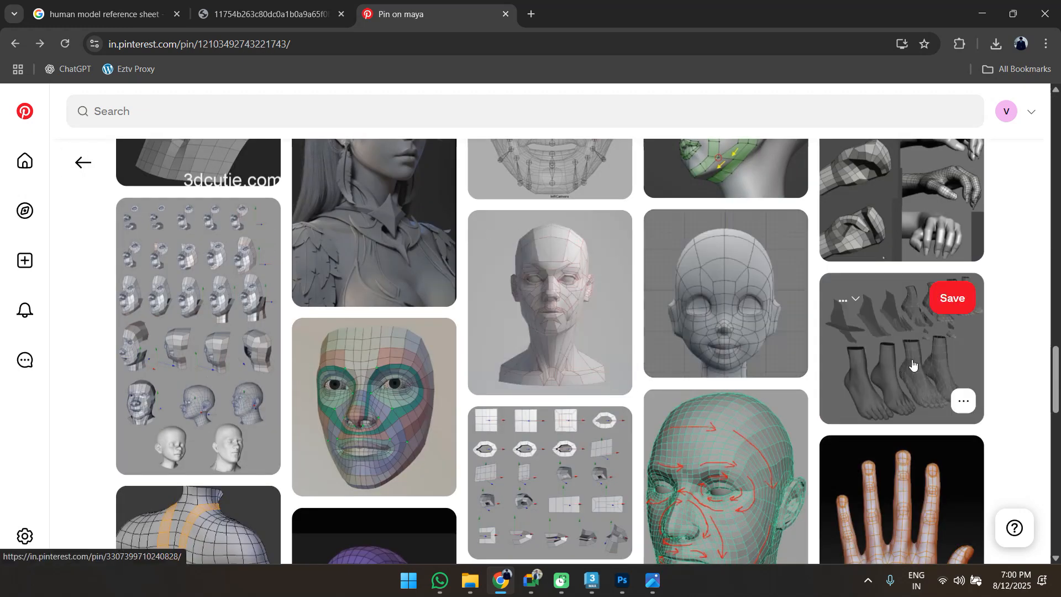
# Look back through the related face topology pins and open the wireframe head with long loose hair.
pyautogui.scroll(4, 849, 376)
pyautogui.scroll(4, 847, 378)
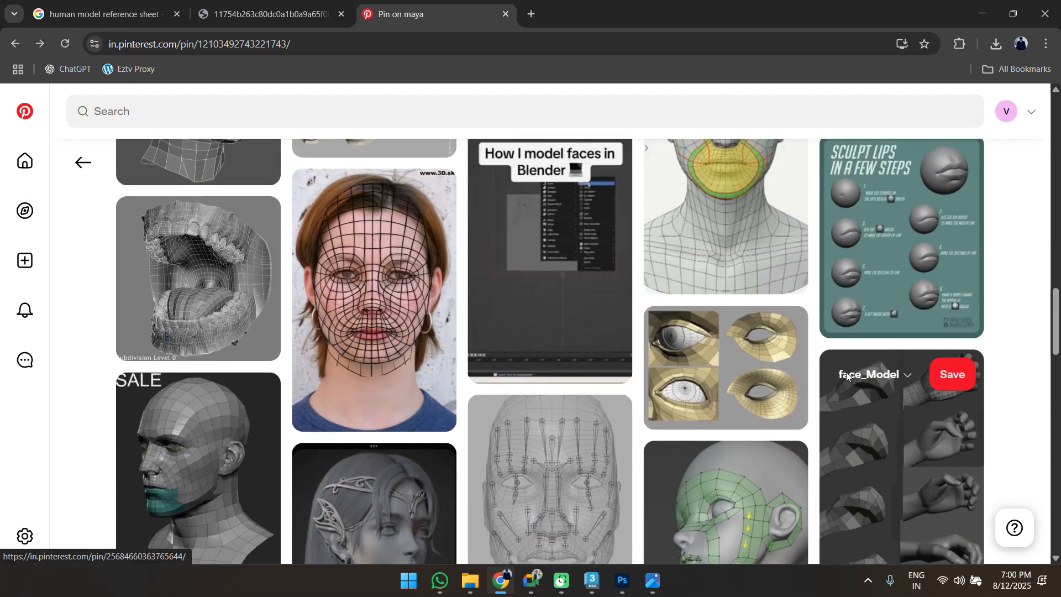
pyautogui.scroll(4, 846, 376)
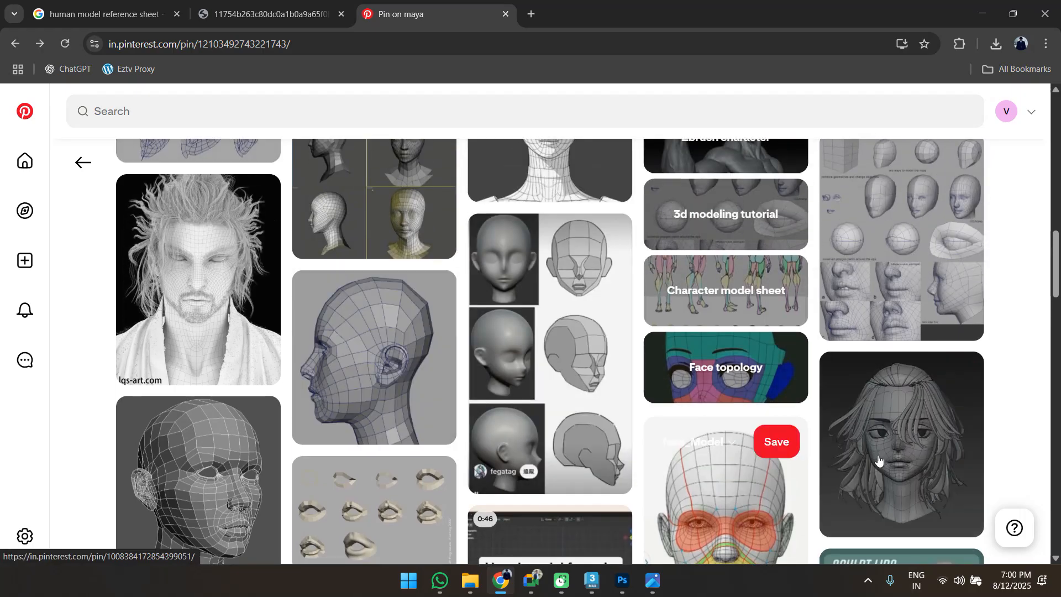
pyautogui.scroll(-3, 870, 459)
pyautogui.scroll(-2, 871, 459)
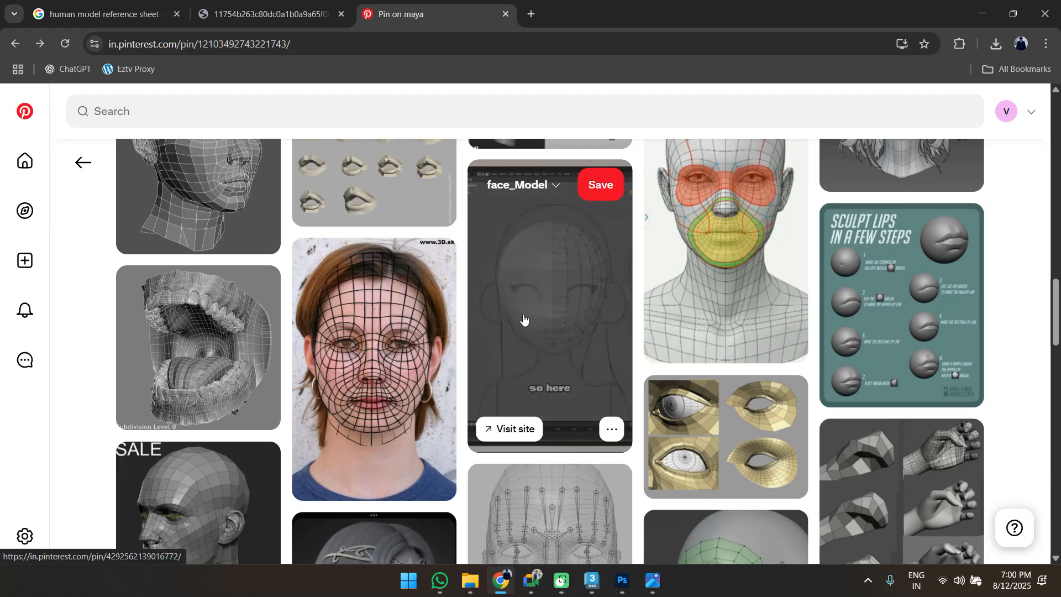
pyautogui.scroll(1, 591, 337)
pyautogui.scroll(1, 590, 337)
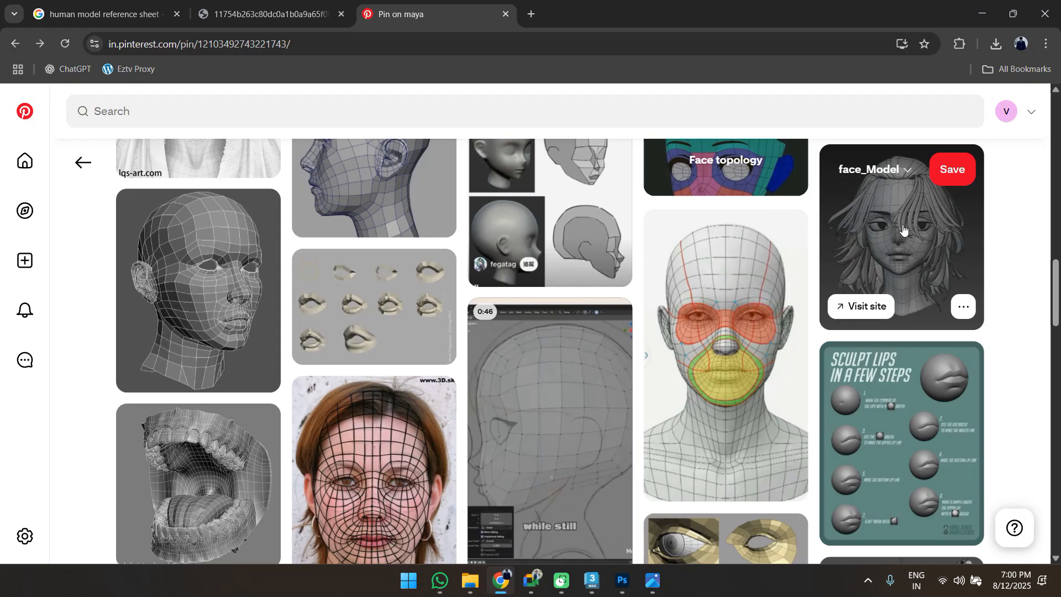
pyautogui.click(866, 226)
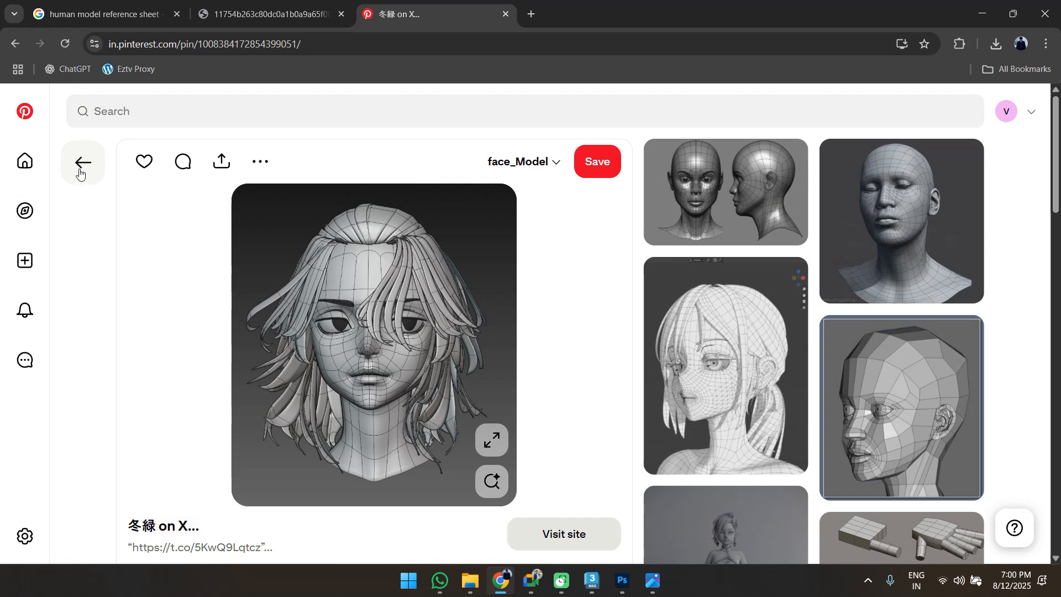
# Check the long loose hair wireframe pin, return to the related pins and look further through the face and head topology references.
pyautogui.scroll(-4, 723, 364)
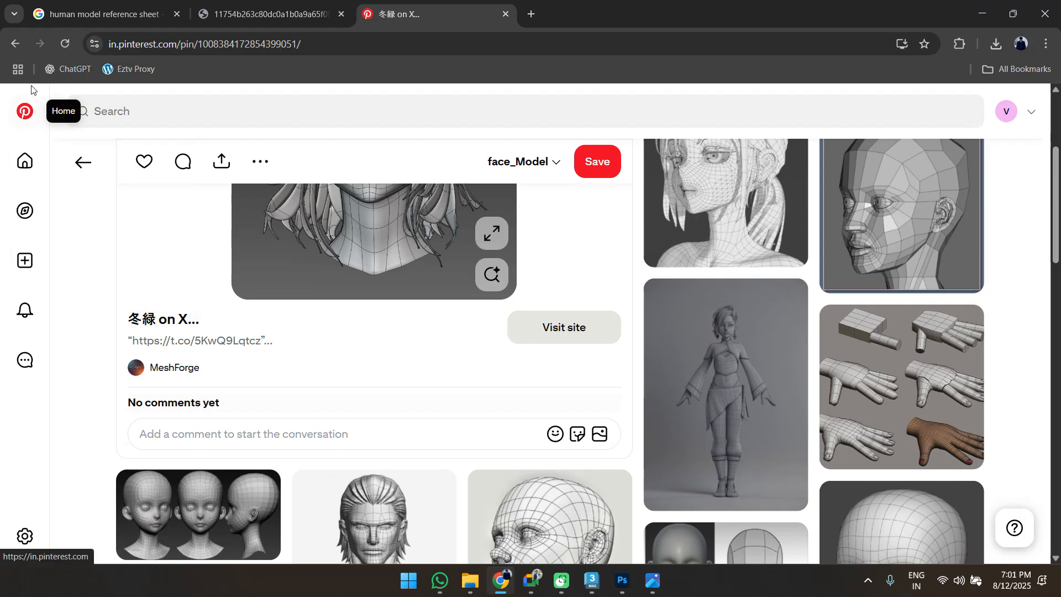
pyautogui.scroll(4, 325, 166)
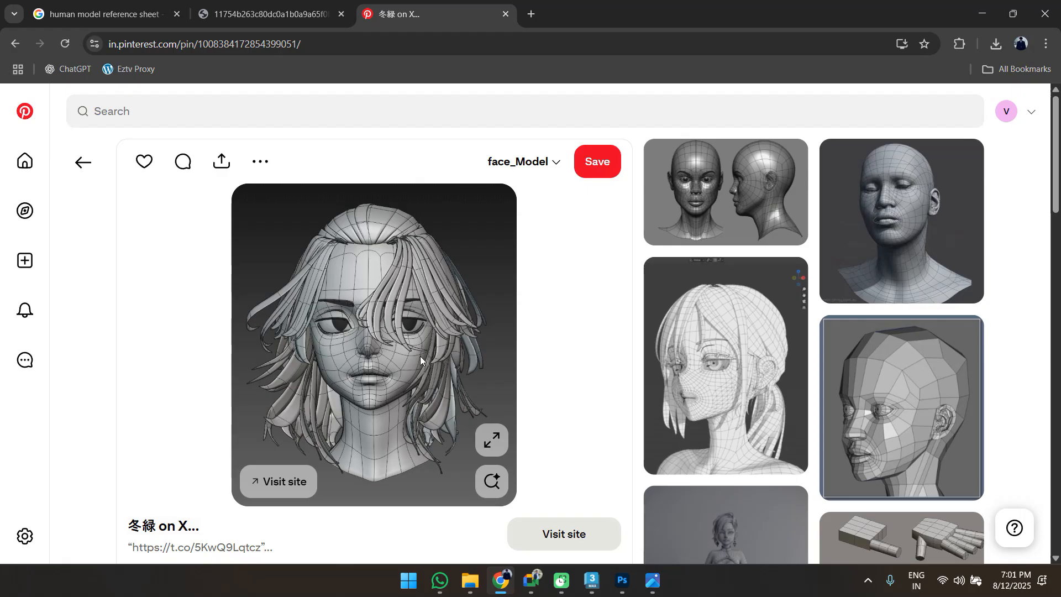
pyautogui.click(82, 162)
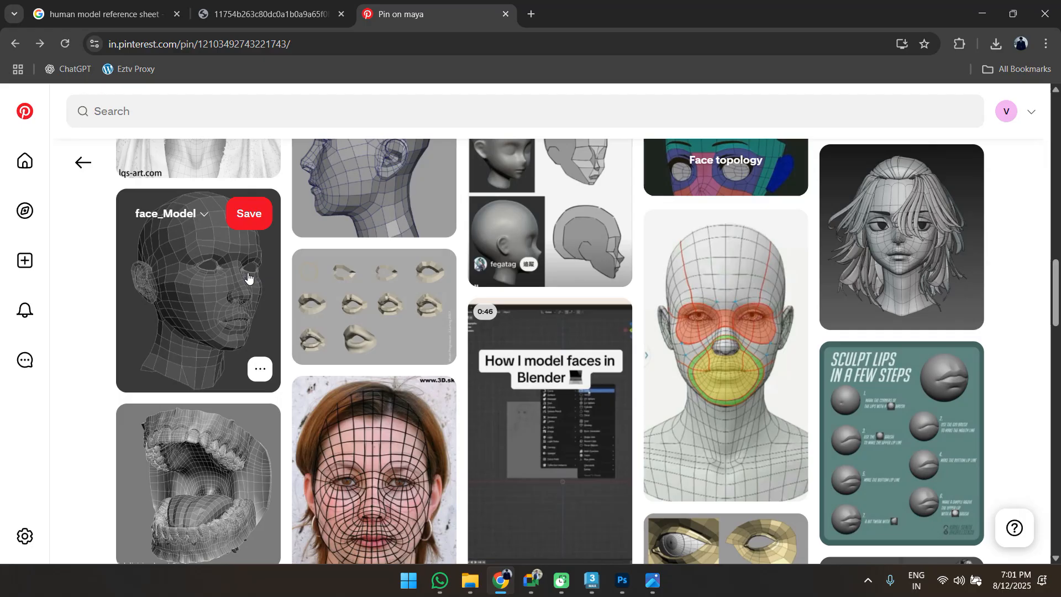
pyautogui.scroll(-3, 601, 399)
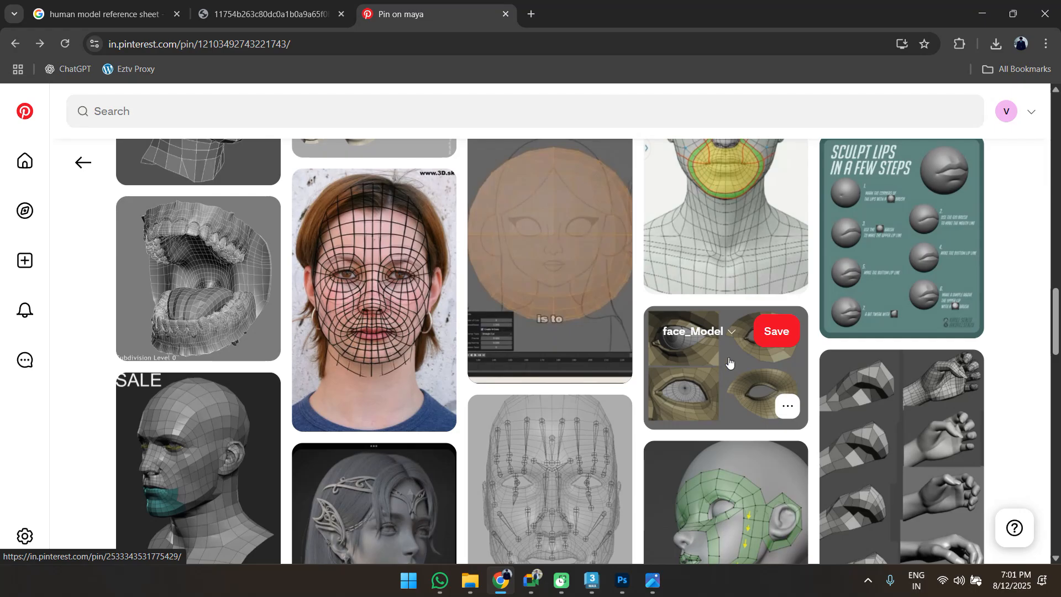
pyautogui.scroll(-5, 726, 376)
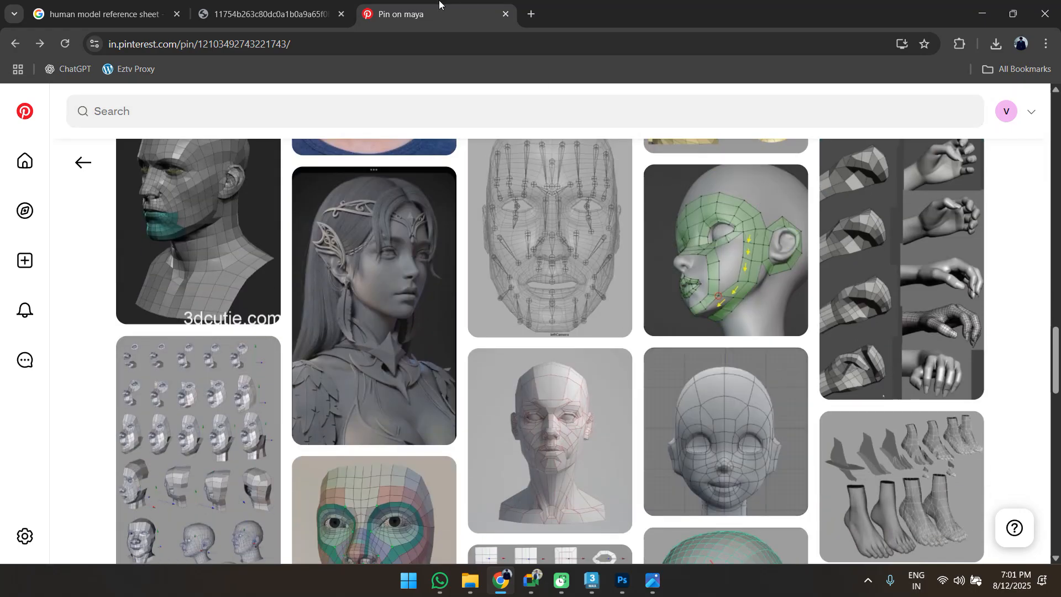
# Open YouTube in a new browser tab, search for "hair 3ds max dynamics" and look through the results.
pyautogui.click(531, 13)
pyautogui.click(314, 335)
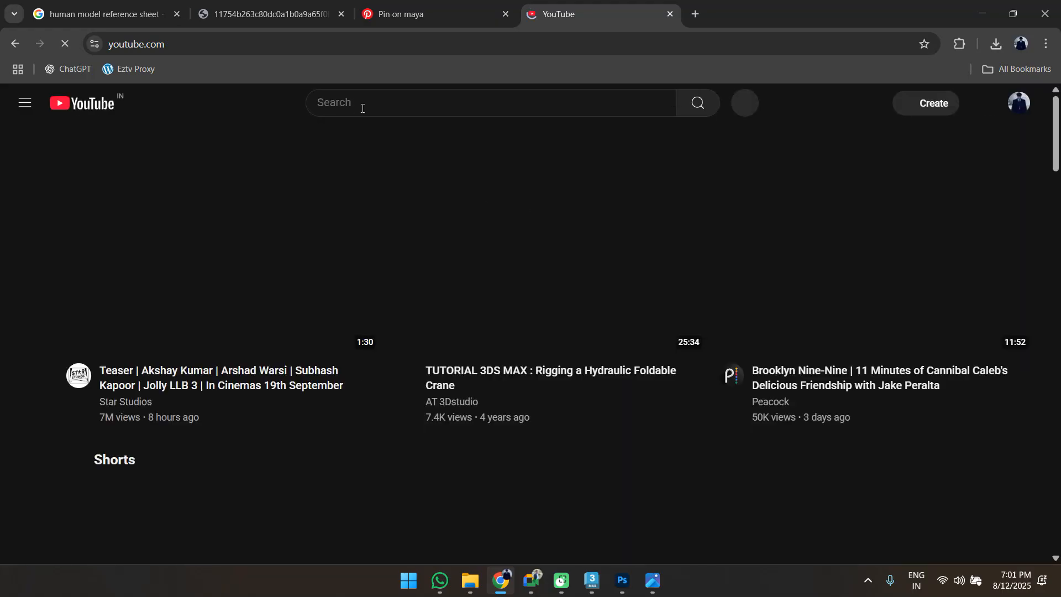
pyautogui.click(374, 112)
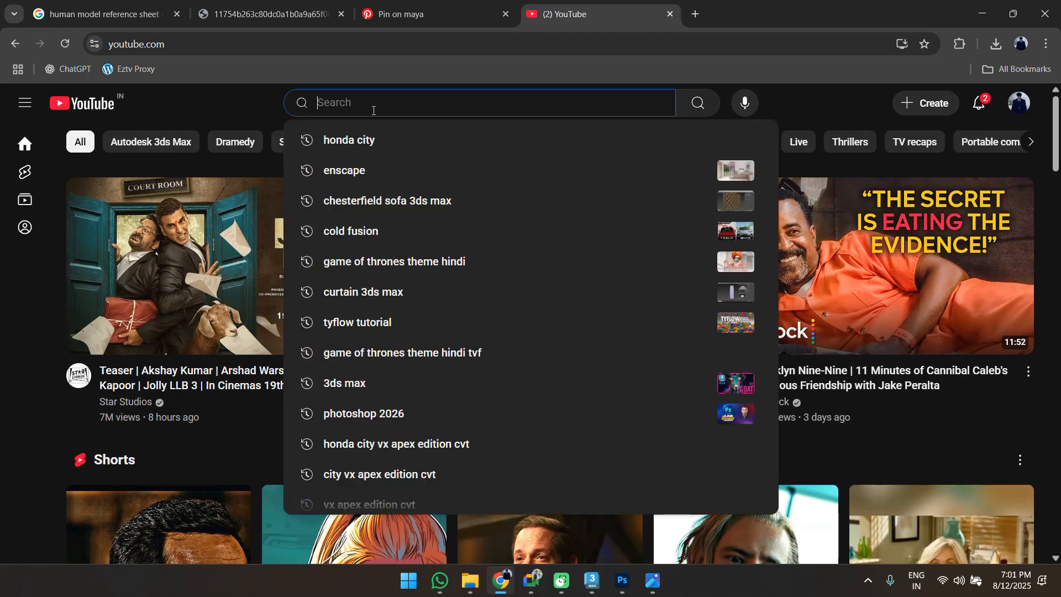
pyautogui.write('ga')
pyautogui.press('BackSpace')
pyautogui.press('BackSpace')
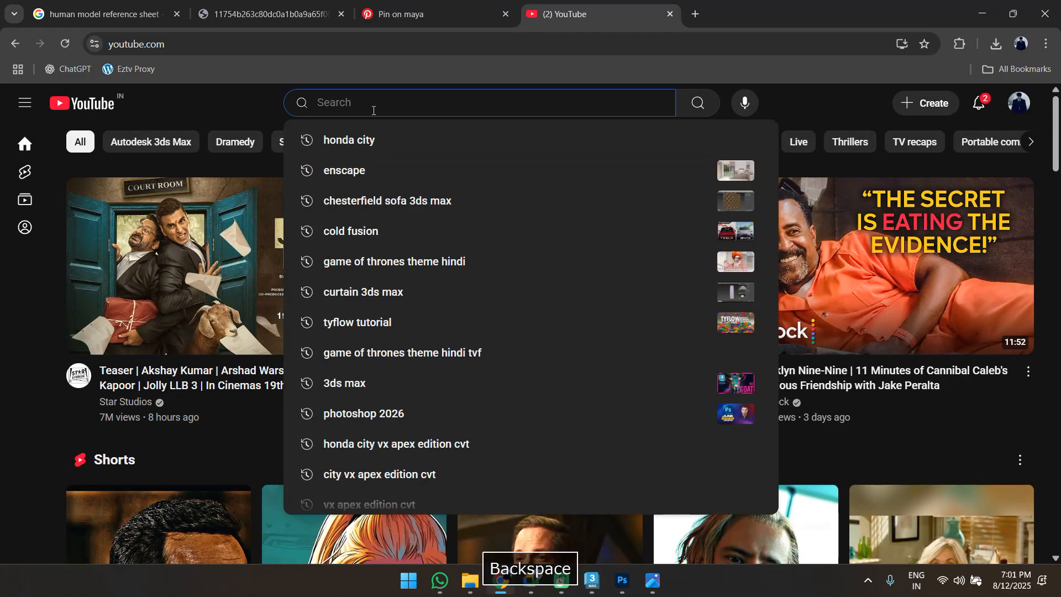
pyautogui.write('hair ')
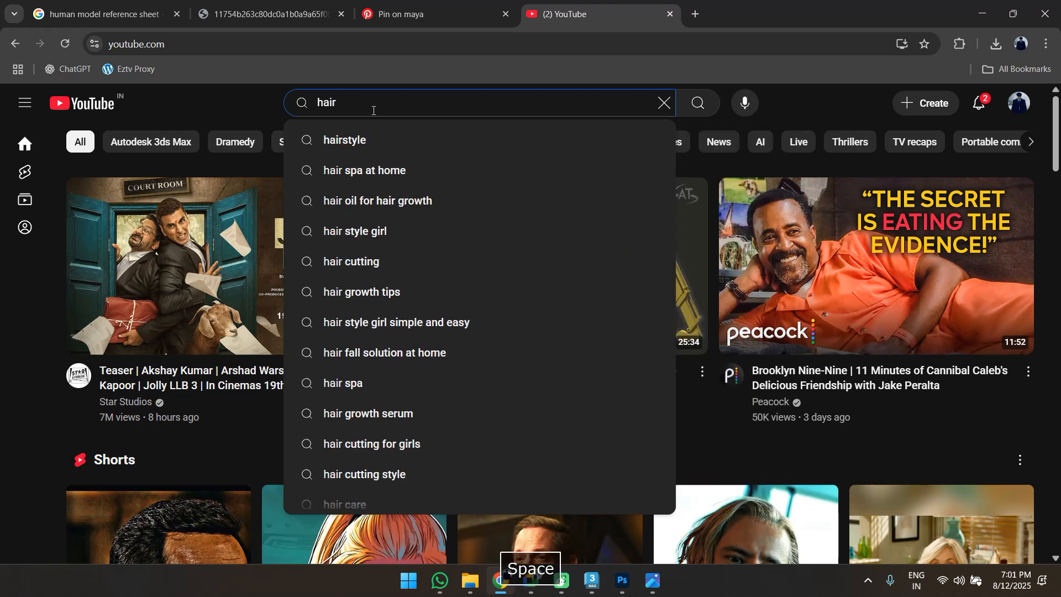
pyautogui.write('3ds max ')
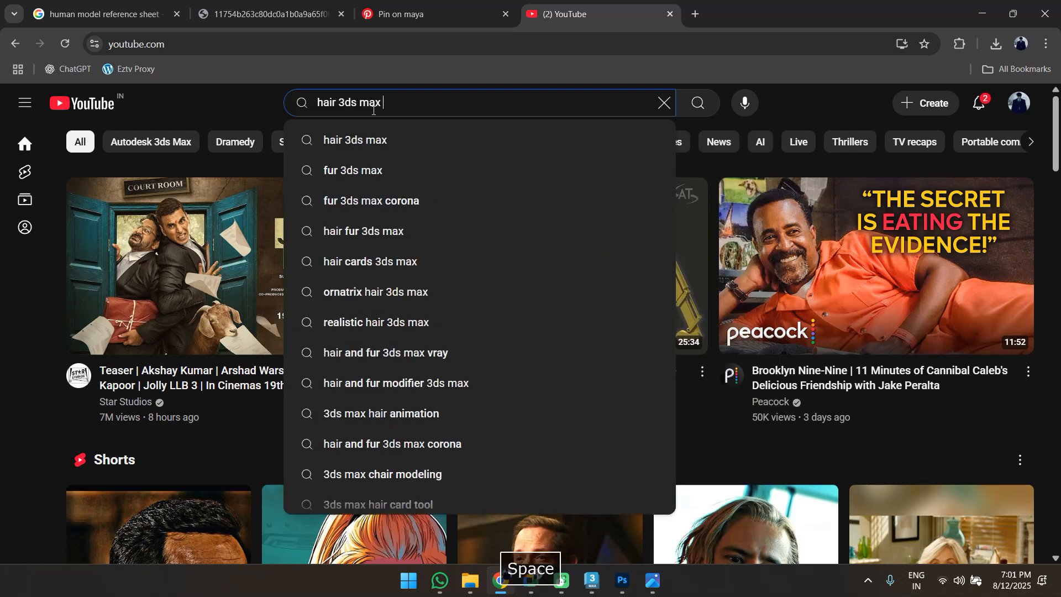
pyautogui.write('dymai')
pyautogui.press('BackSpace')
pyautogui.press('BackSpace')
pyautogui.press('BackSpace')
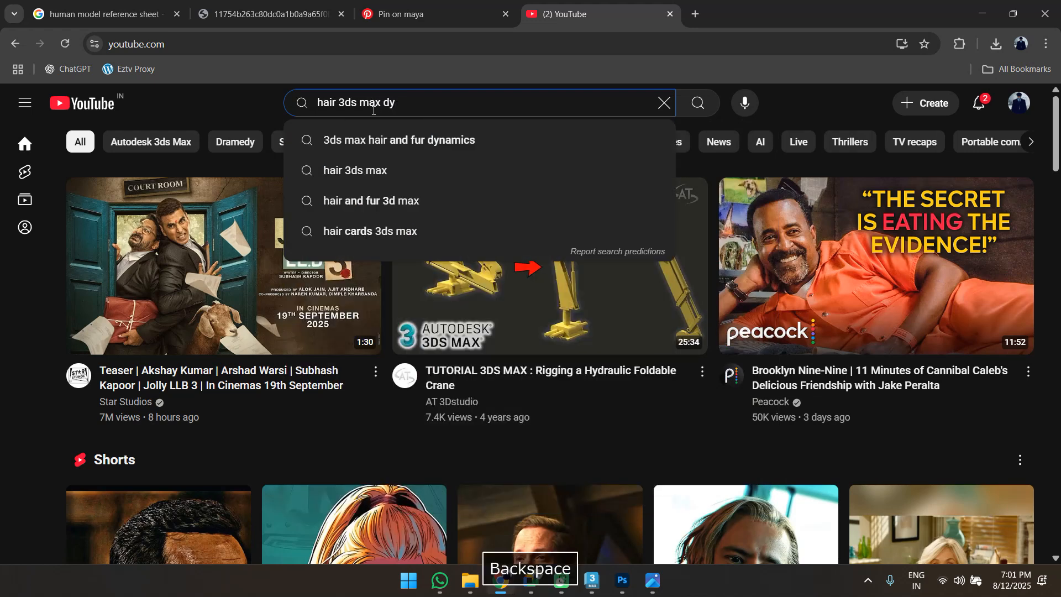
pyautogui.write('namics')
pyautogui.press('Return')
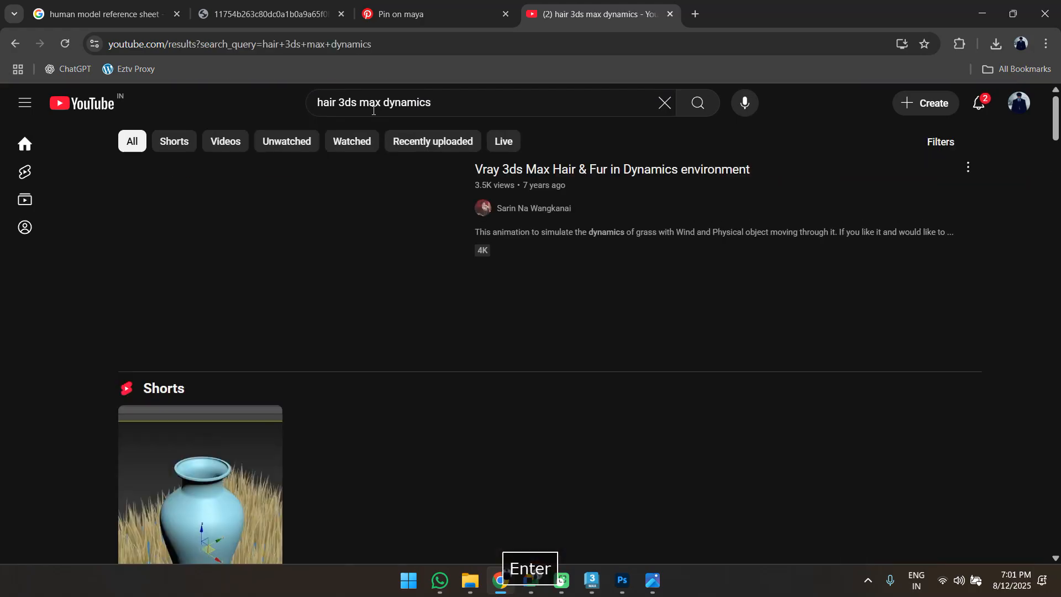
pyautogui.scroll(-10, 882, 274)
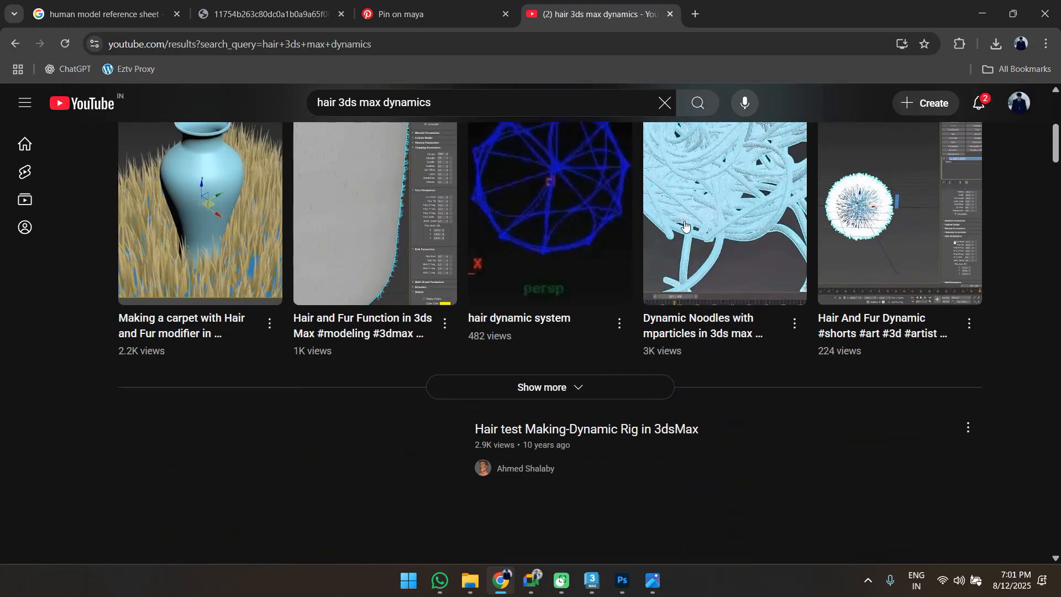
pyautogui.scroll(-3, 828, 287)
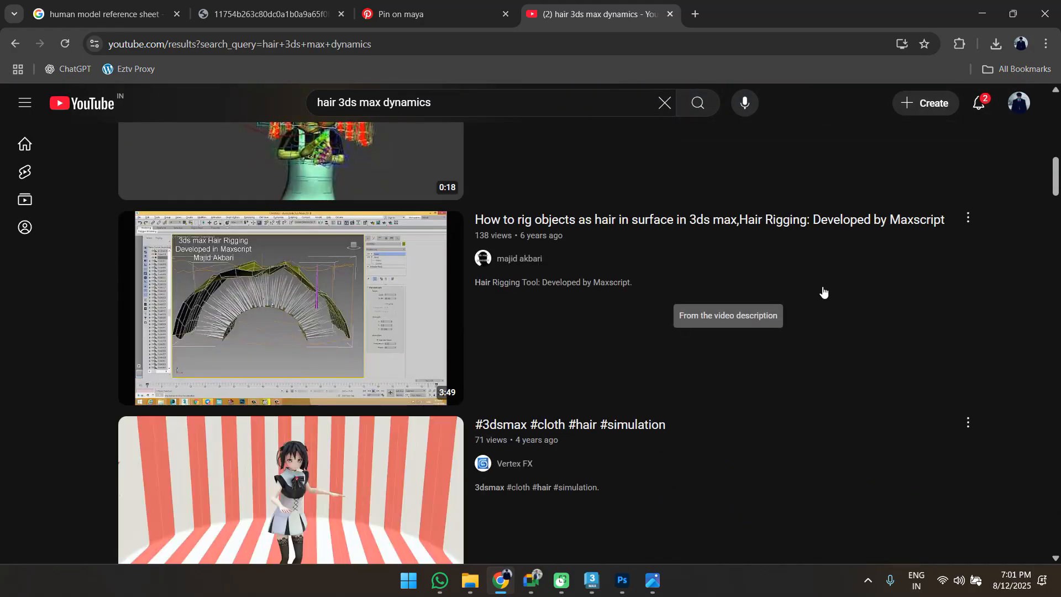
# Refine the video search to "human hair 3ds max dynamics" and look through the results for character hair examples.
pyautogui.click(480, 102)
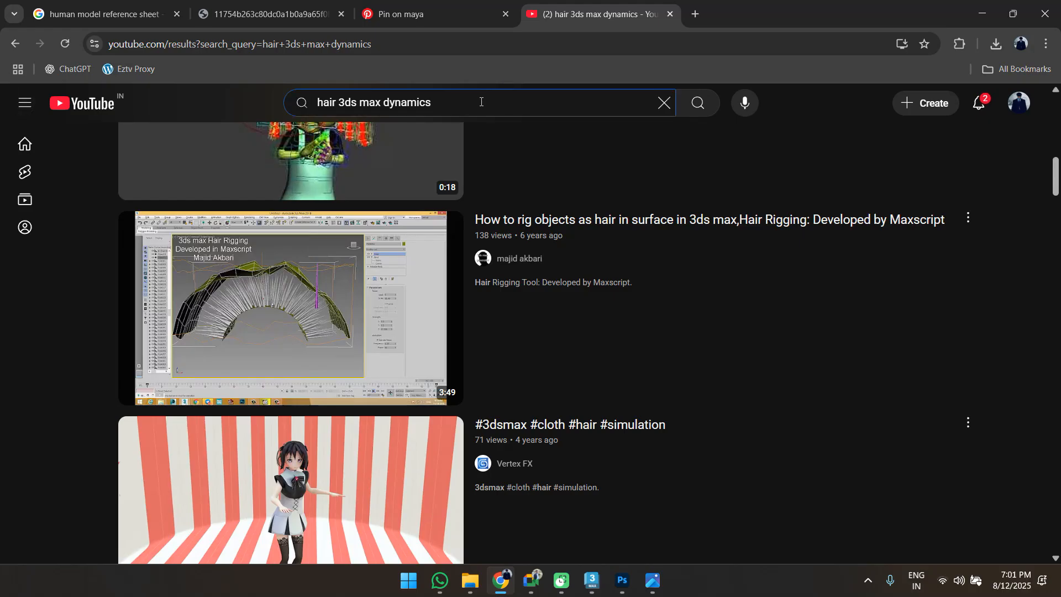
pyautogui.press('Home')
pyautogui.write('human')
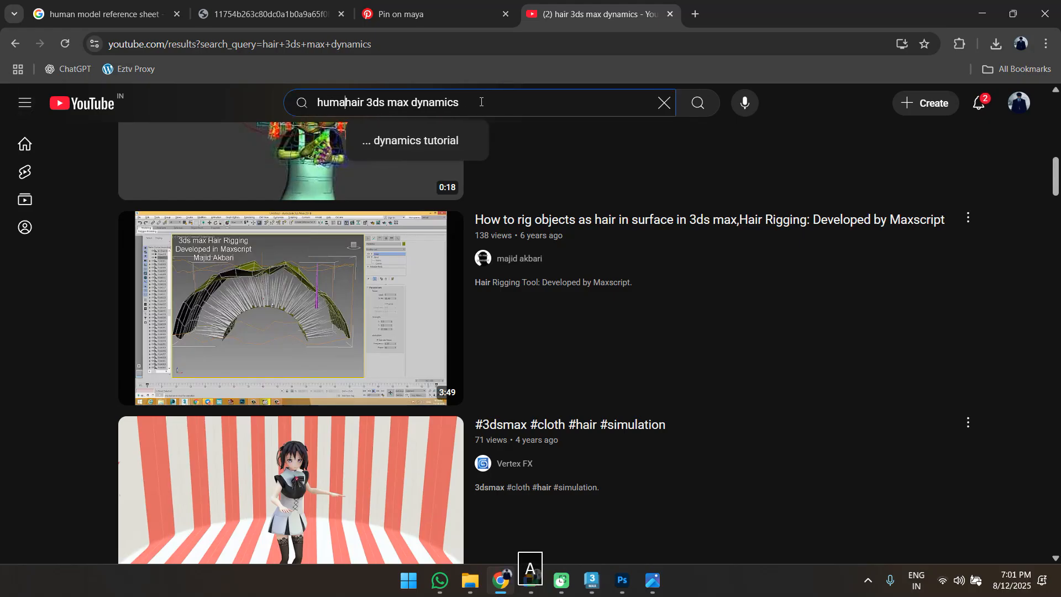
pyautogui.press('Return')
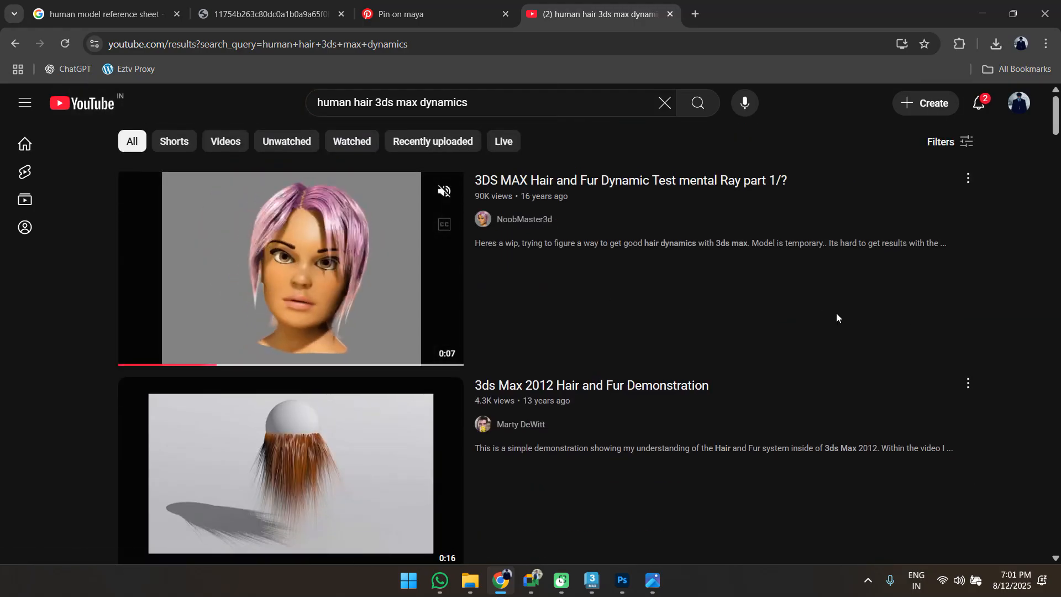
pyautogui.scroll(-15, 844, 312)
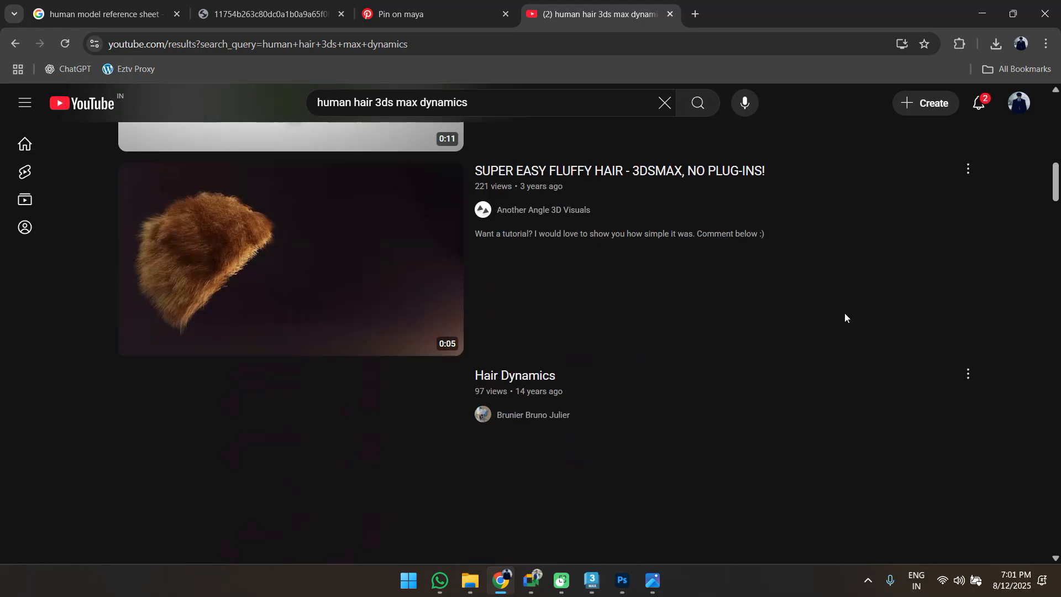
pyautogui.scroll(-10, 844, 313)
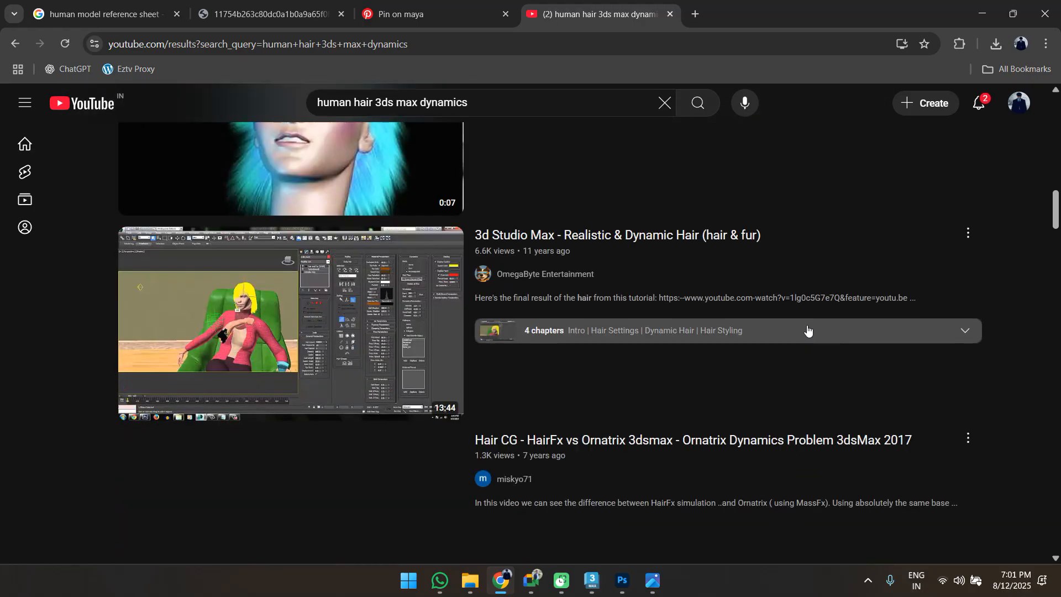
pyautogui.scroll(-9, 993, 327)
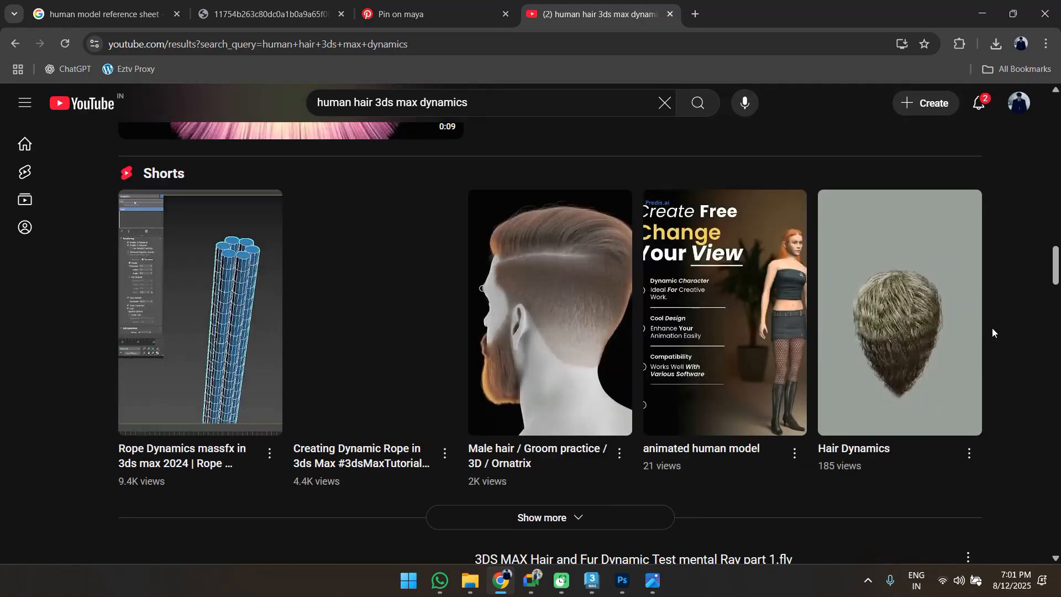
pyautogui.scroll(-10, 988, 440)
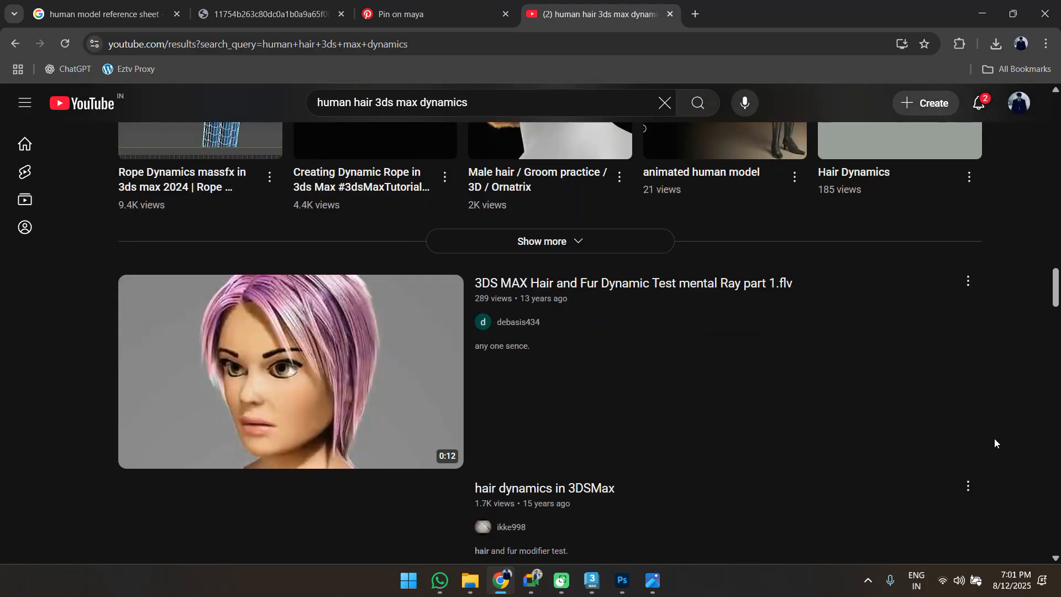
pyautogui.scroll(-5, 966, 396)
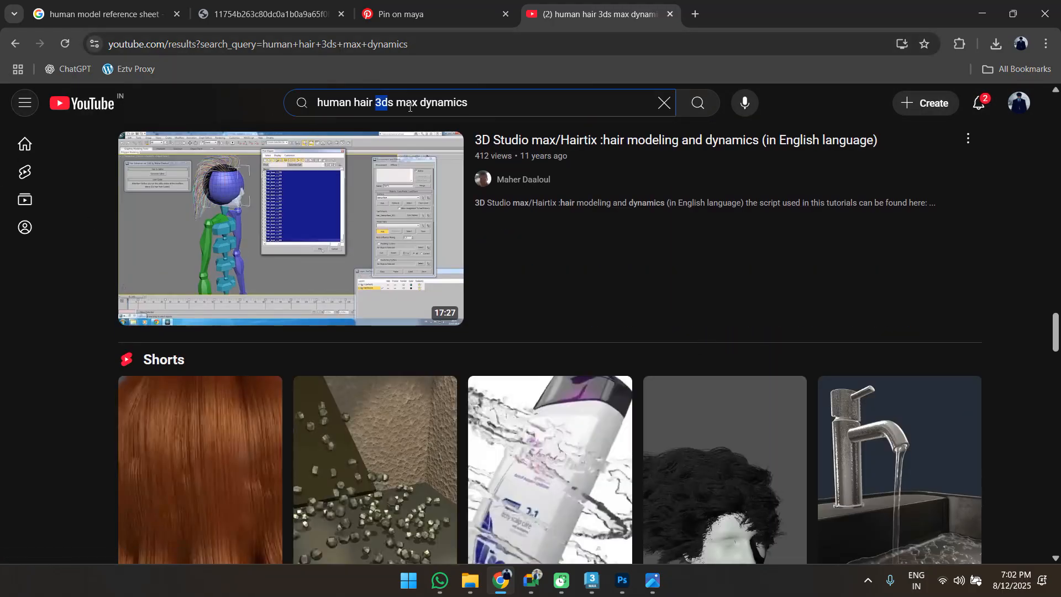
# Search the videos for "head hair 3d" and look through the results.
pyautogui.write('ho')
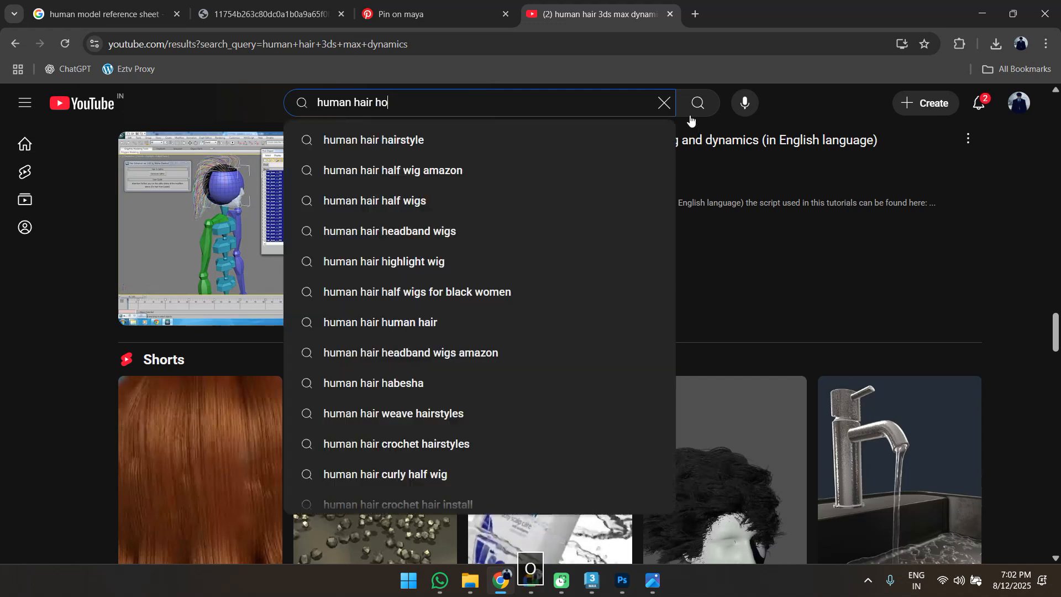
pyautogui.write('unhead hair ')
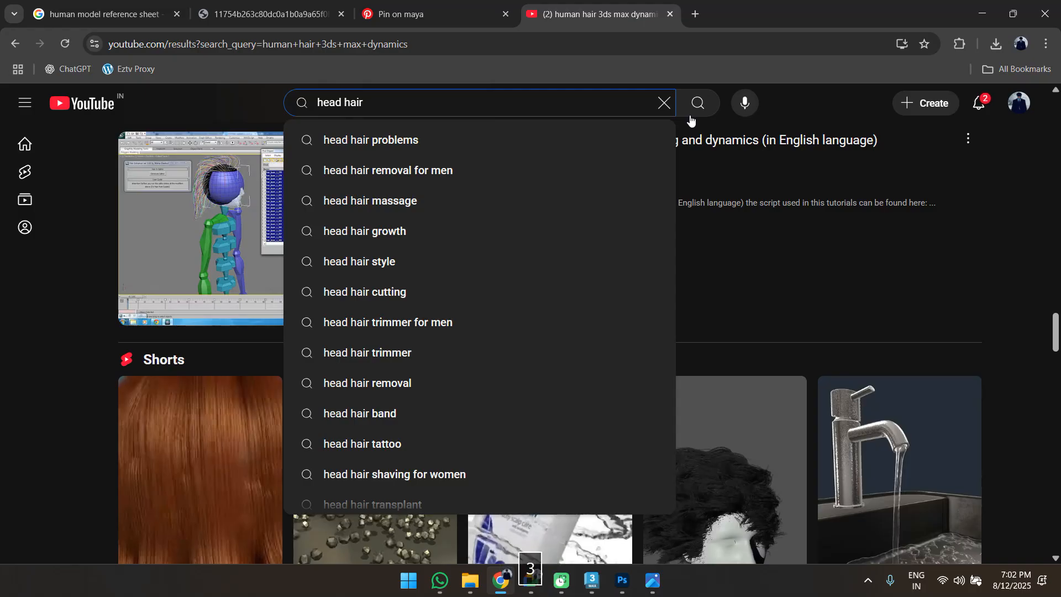
pyautogui.write('3d')
pyautogui.press('Return')
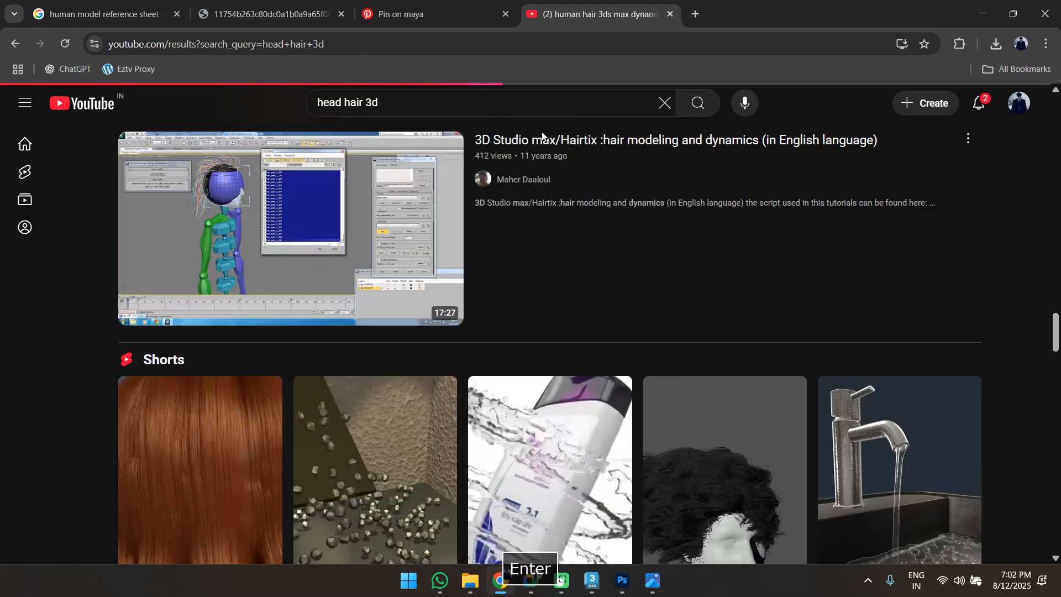
pyautogui.scroll(-5, 645, 277)
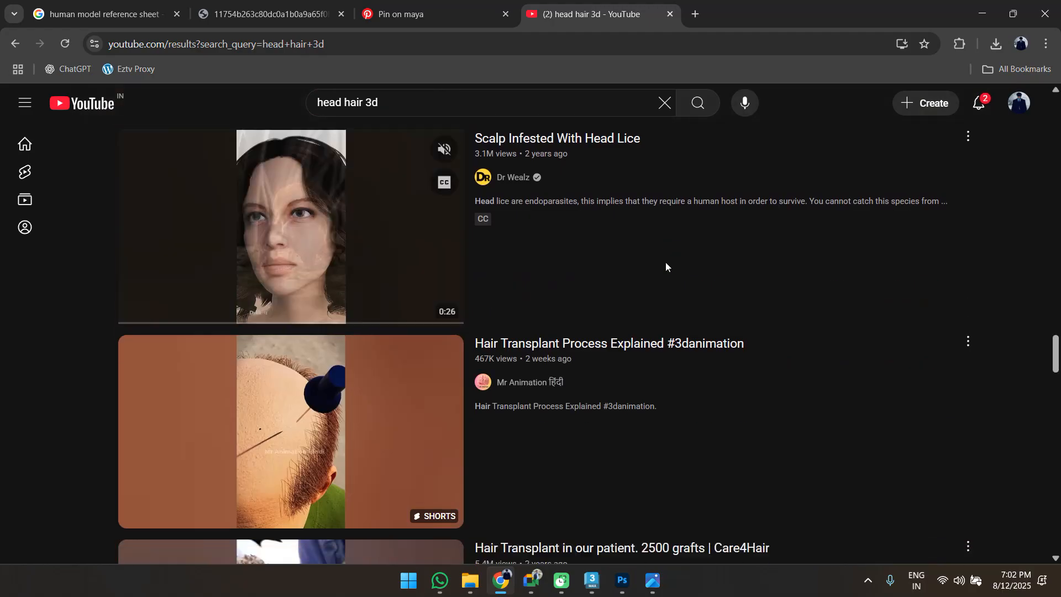
pyautogui.scroll(-13, 658, 259)
# Change the video search to "head hair houdini" and look through the hair grooming results.
pyautogui.doubleClick(401, 101)
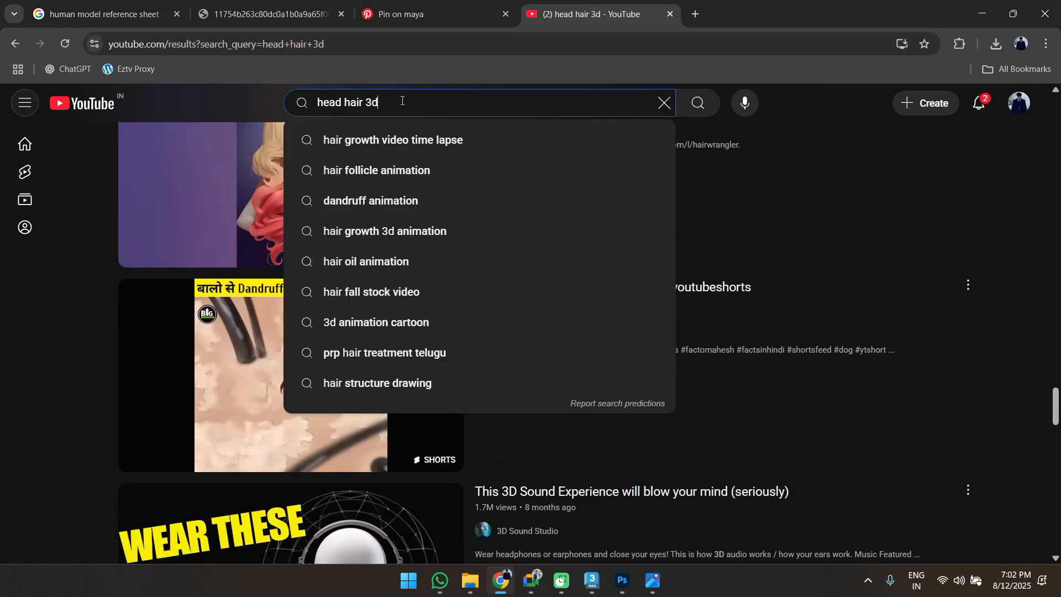
pyautogui.write('houdini')
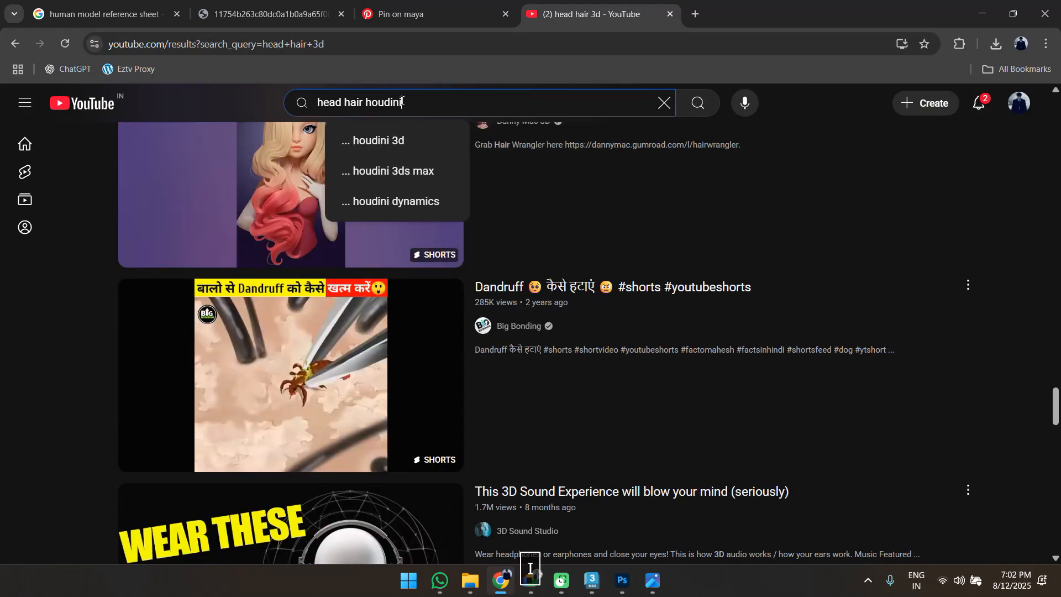
pyautogui.press('Return')
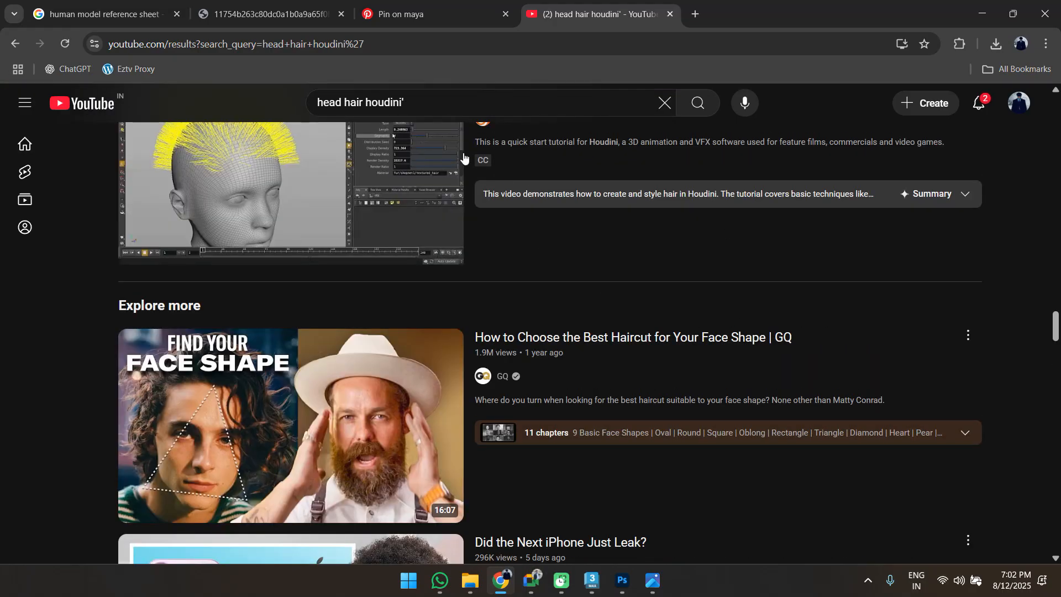
pyautogui.scroll(3, 840, 386)
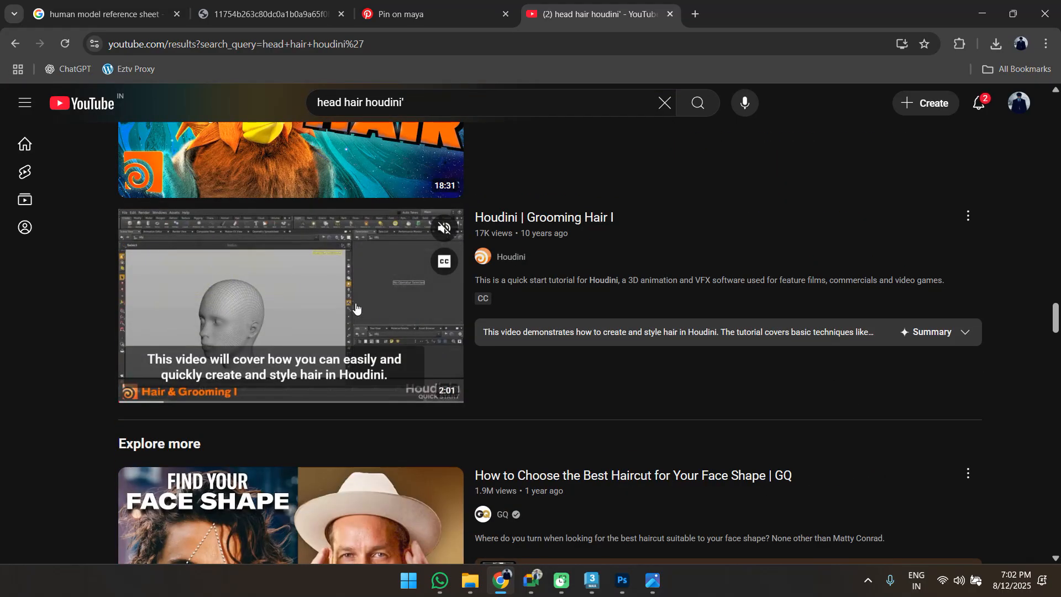
pyautogui.scroll(8, 262, 291)
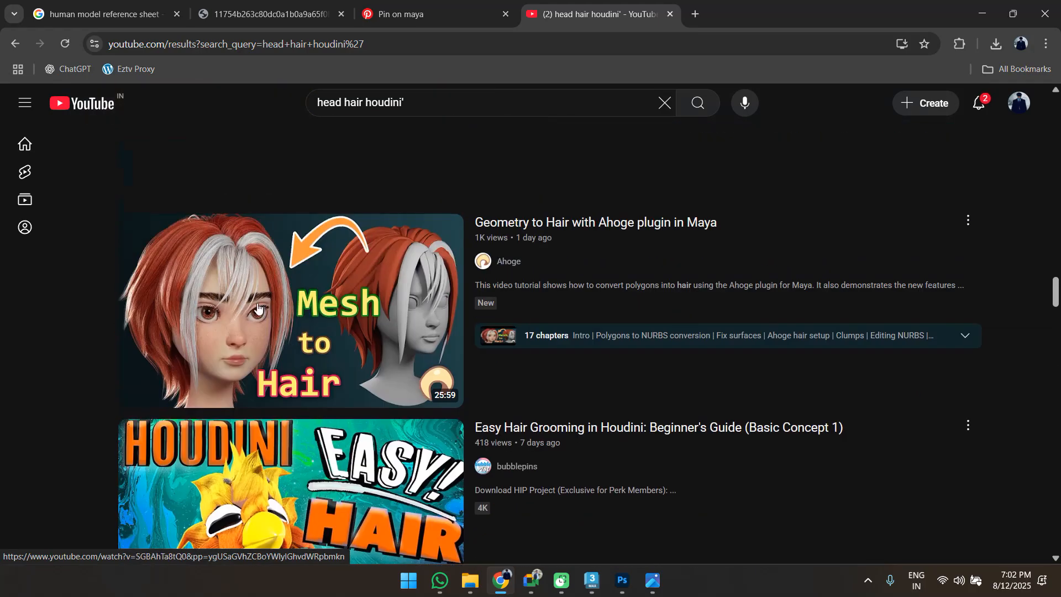
# Open the Geometry to Hair with Ahoge plugin and Houdini hair grooming and simulation videos in separate tabs and view the Houdini one.
pyautogui.moveTo(257, 308)
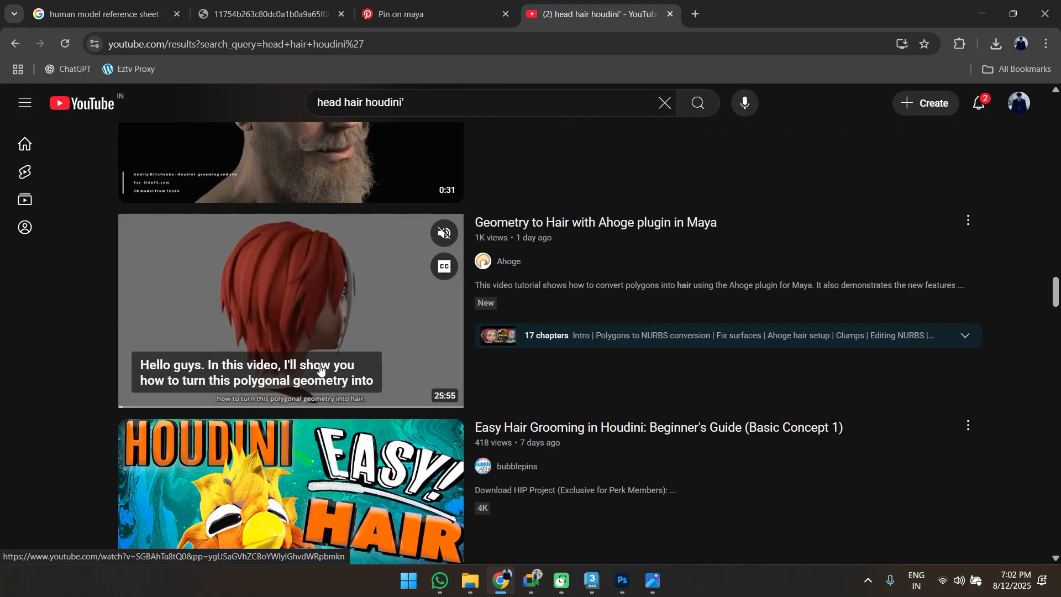
pyautogui.middleClick(324, 344)
pyautogui.scroll(4, 324, 348)
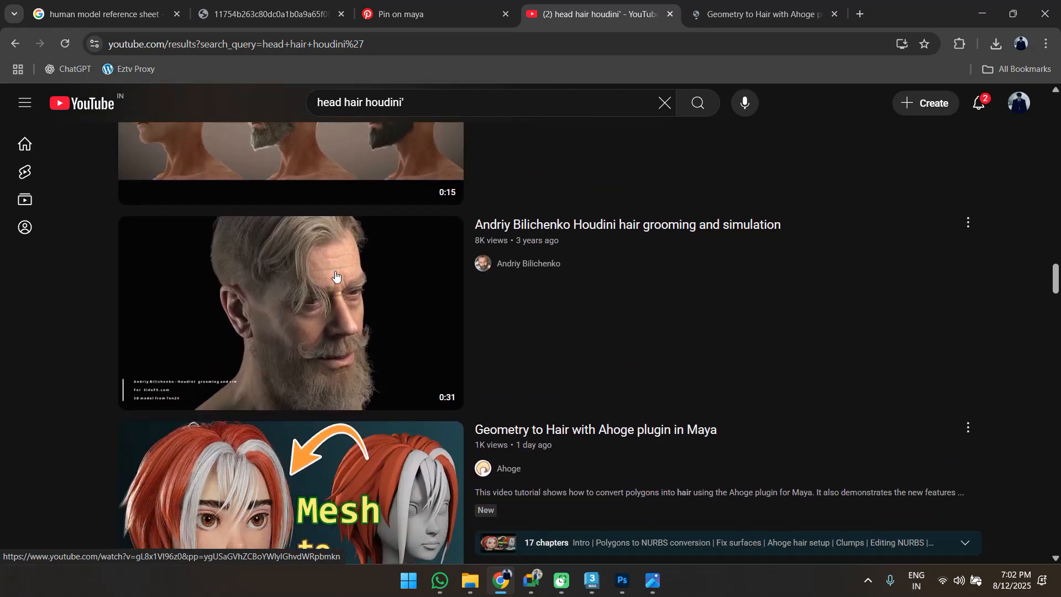
pyautogui.middleClick(247, 335)
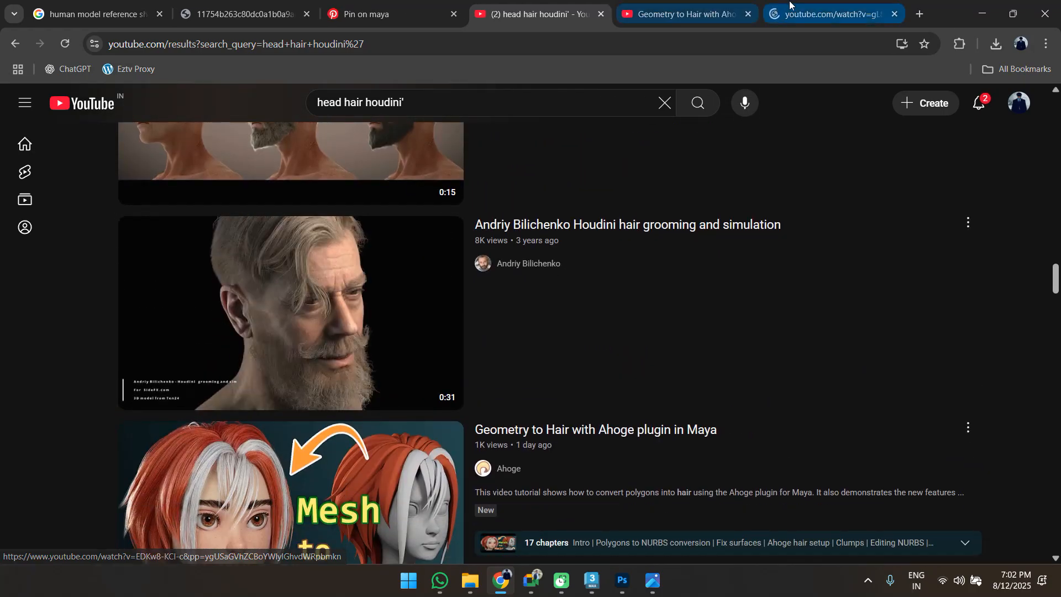
pyautogui.click(775, 4)
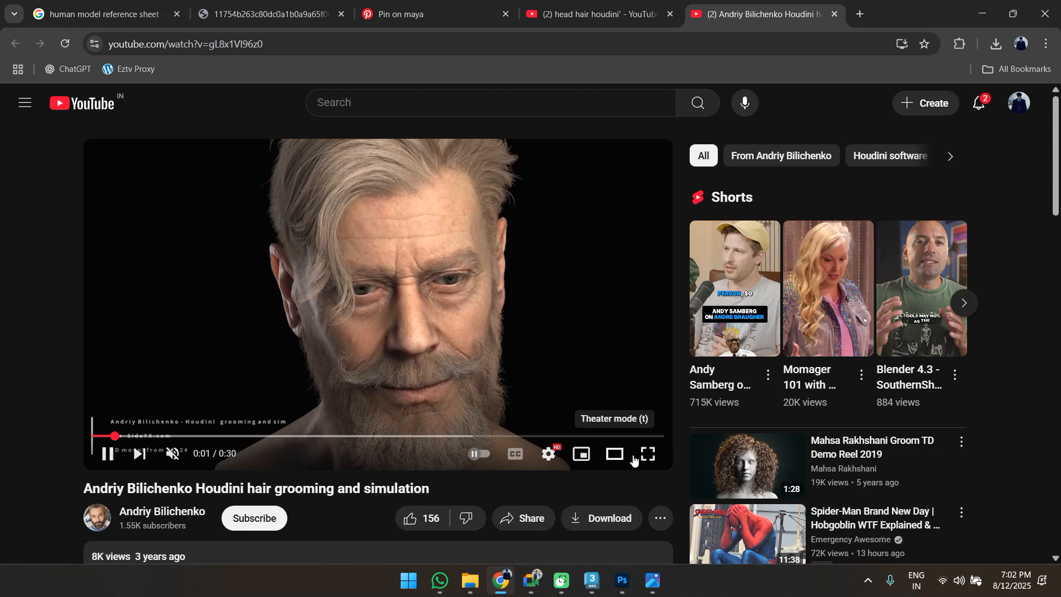
# Watch the Houdini hair grooming and simulation video in full screen with sound, and close its tab.
pyautogui.click(635, 453)
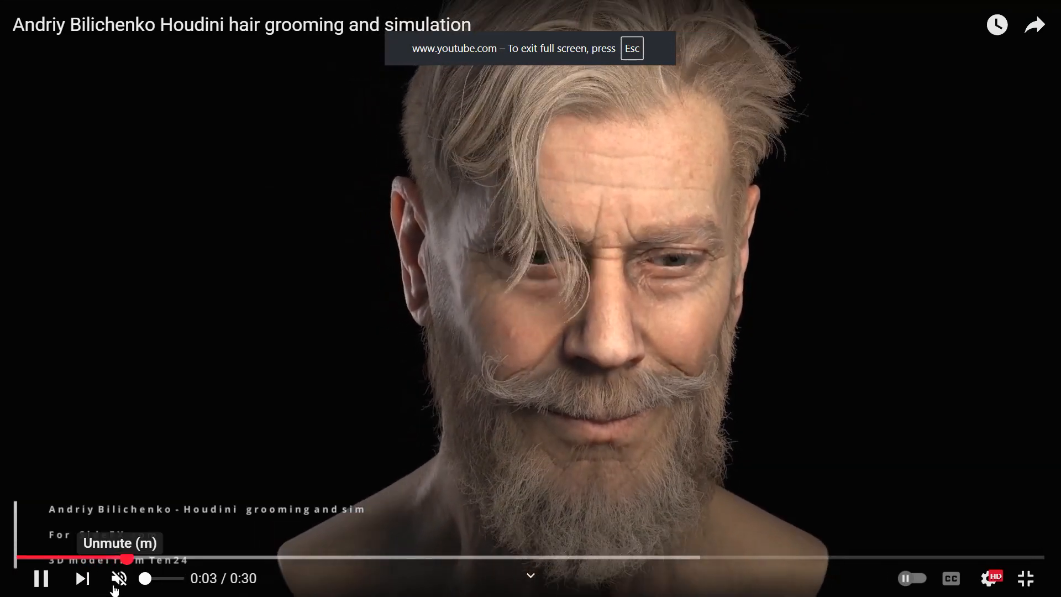
pyautogui.click(118, 577)
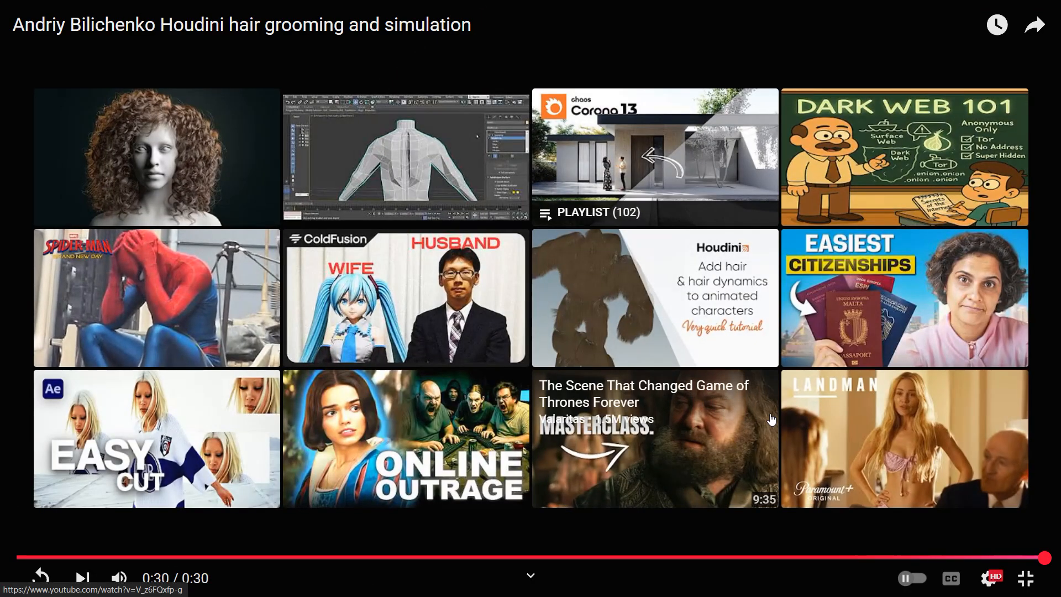
pyautogui.press('Escape')
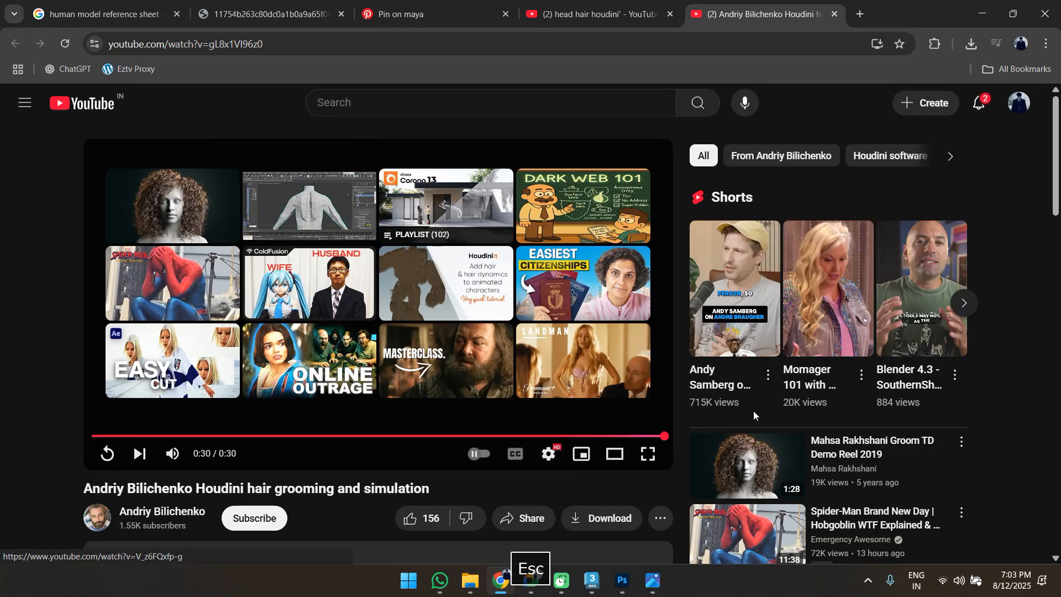
pyautogui.middleClick(785, 5)
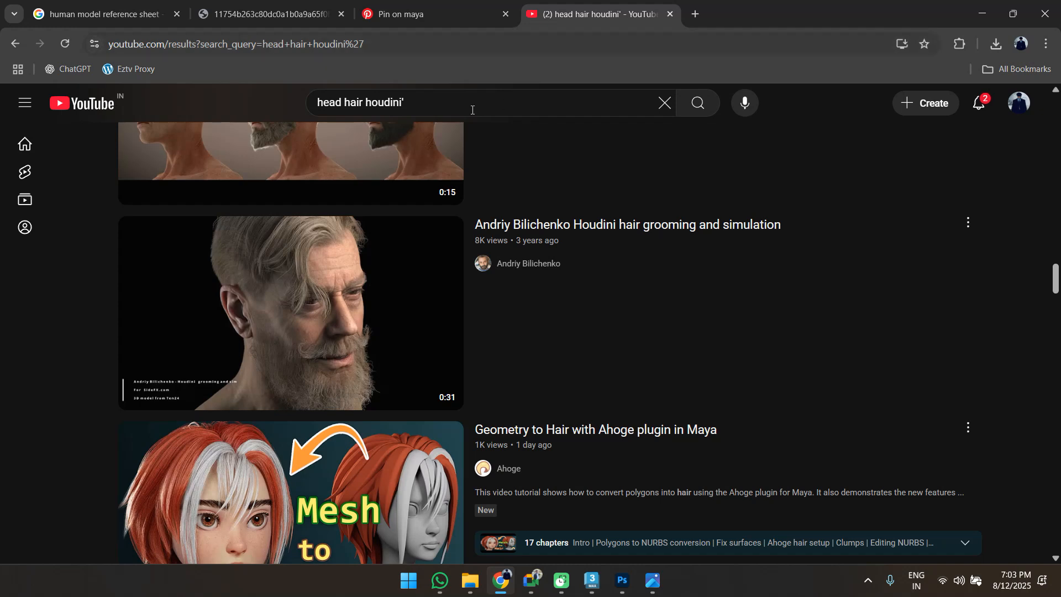
# Look further through the "head hair houdini" results for hair grooming tutorials on human heads.
pyautogui.moveTo(578, 234)
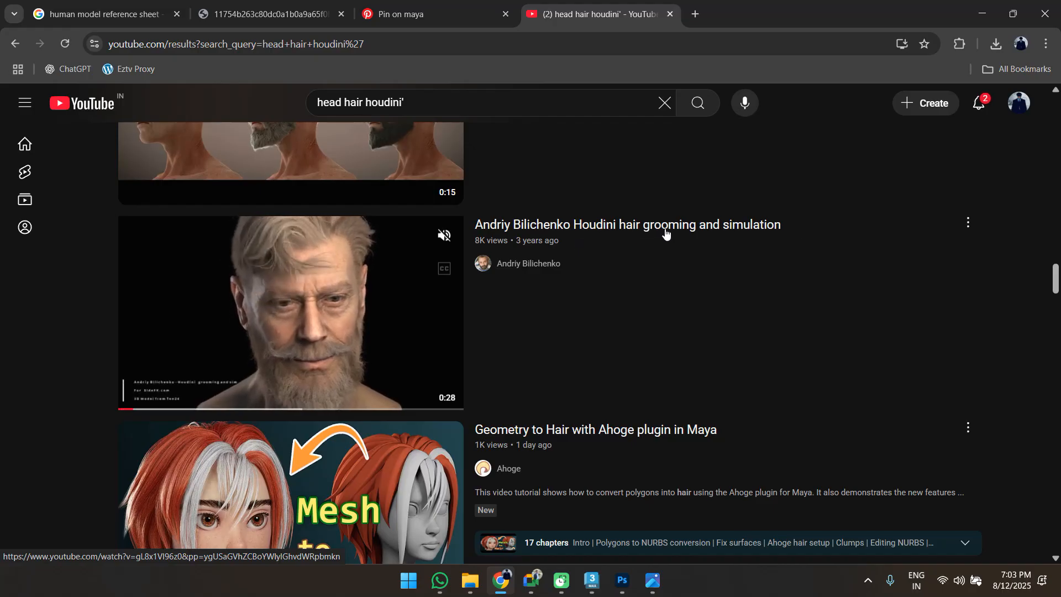
pyautogui.scroll(-2, 630, 244)
pyautogui.moveTo(740, 299)
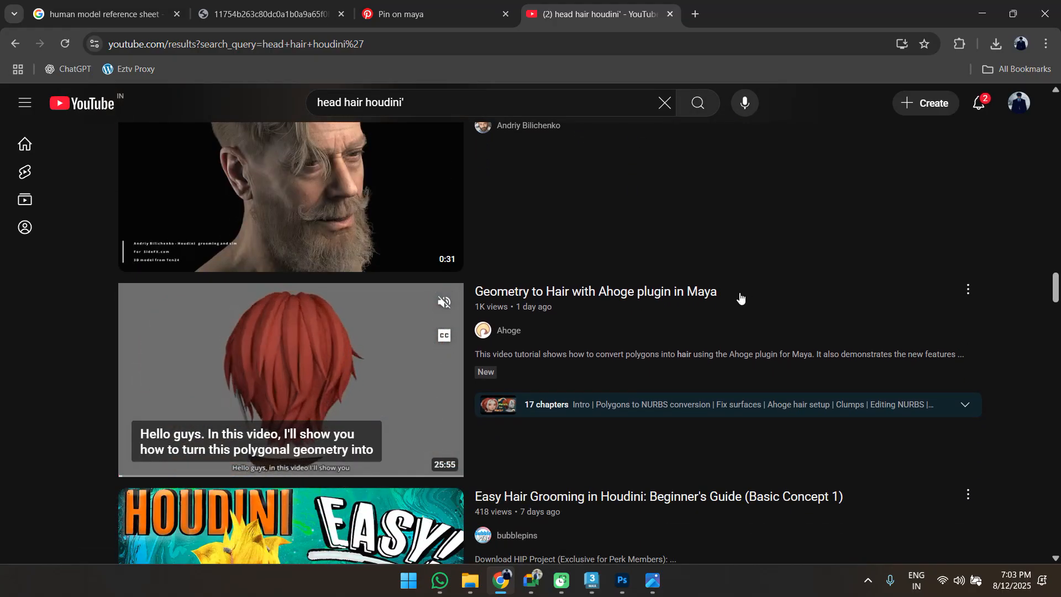
pyautogui.scroll(-5, 743, 315)
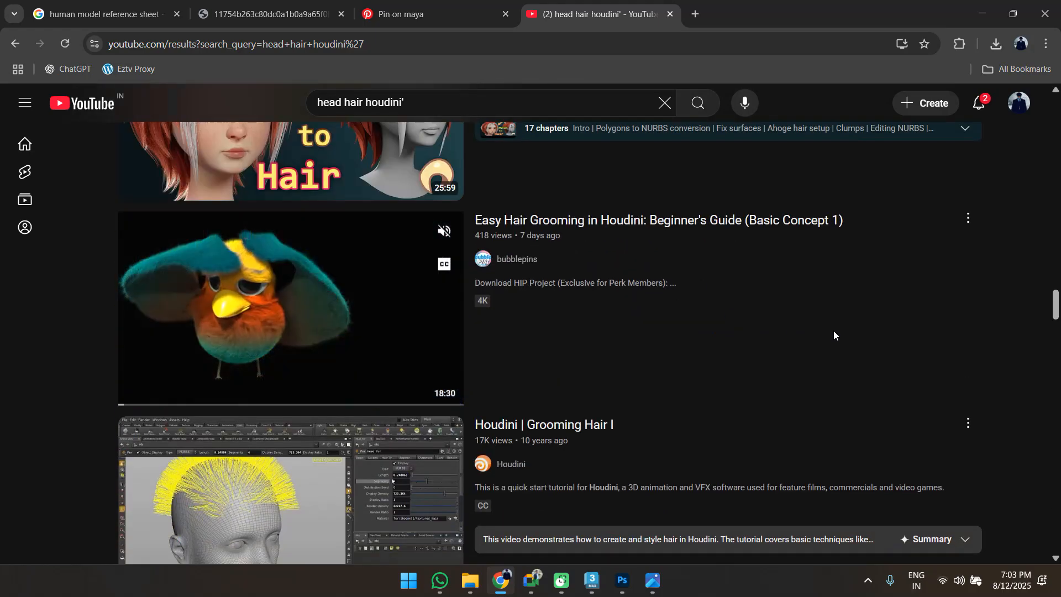
pyautogui.scroll(-4, 832, 334)
pyautogui.moveTo(225, 310)
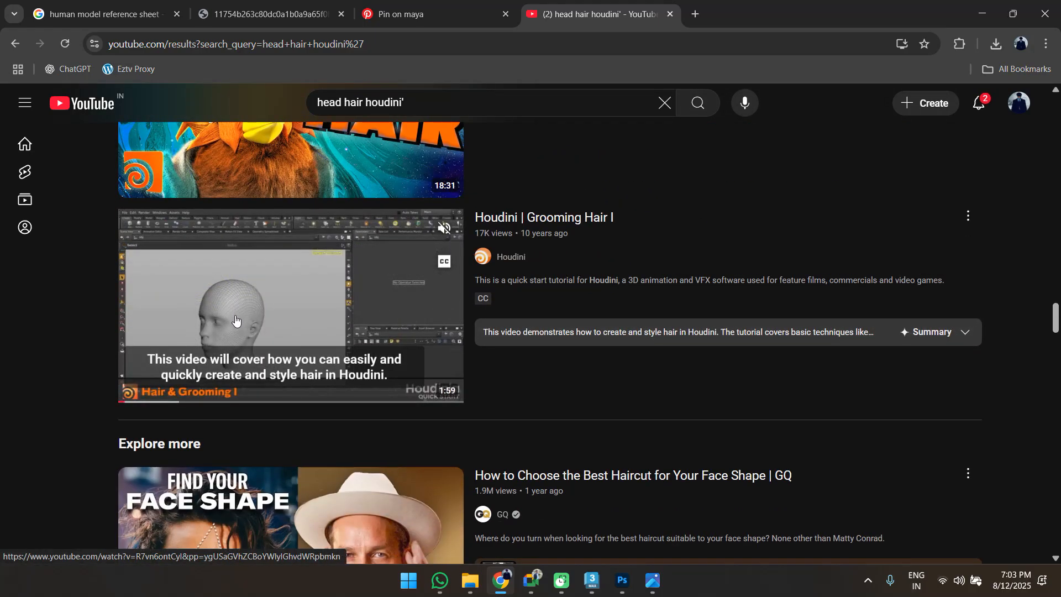
pyautogui.scroll(-10, 848, 358)
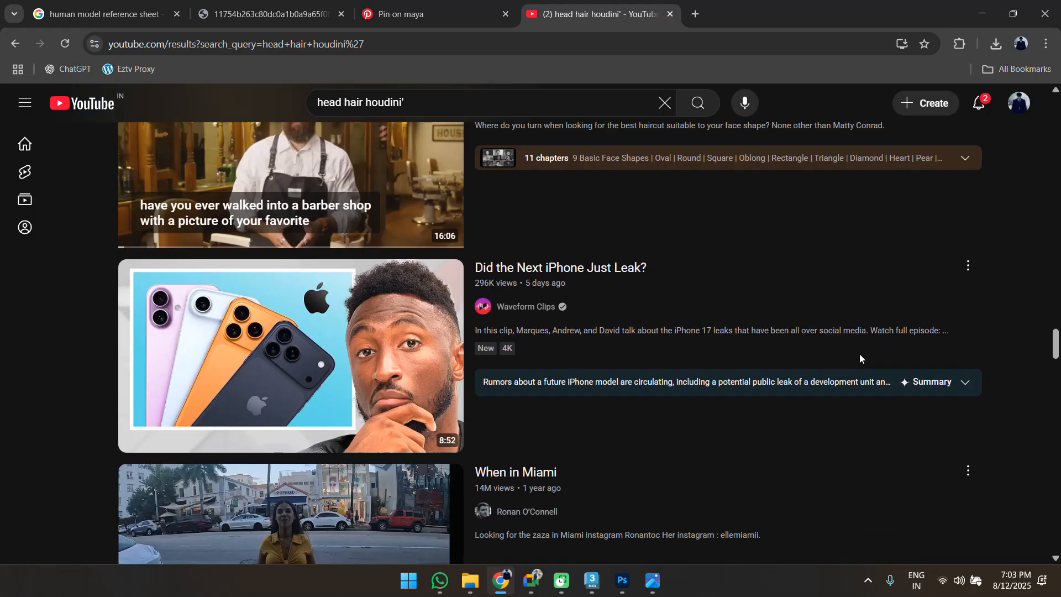
pyautogui.scroll(-10, 884, 364)
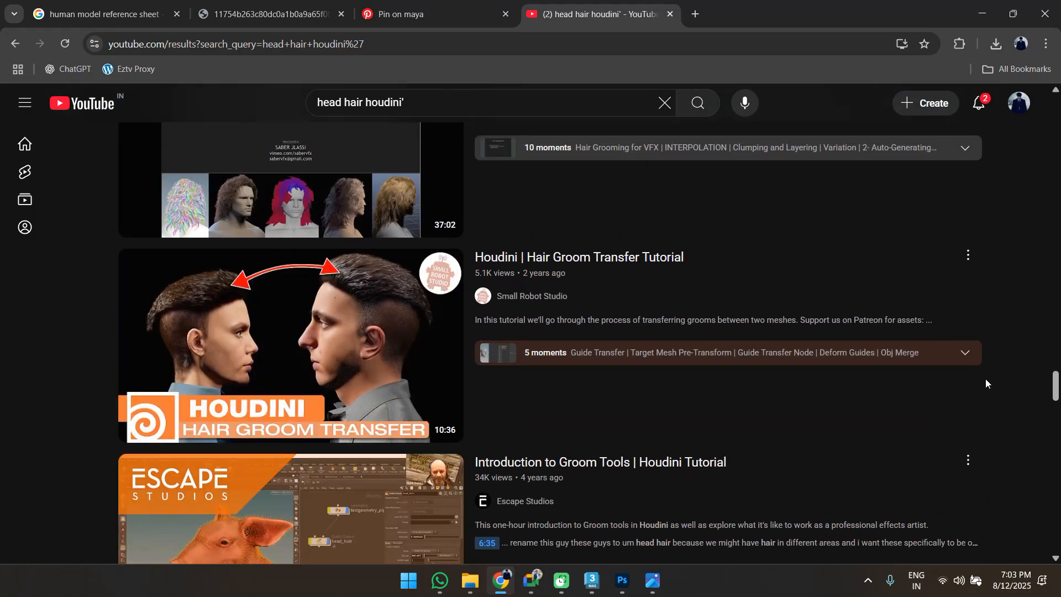
# Open the "Grooming Hair In Houdini For VFX & Games" tutorial in a separate tab, view it briefly and close it.
pyautogui.scroll(3, 985, 379)
pyautogui.moveTo(280, 305)
pyautogui.middleClick(280, 306)
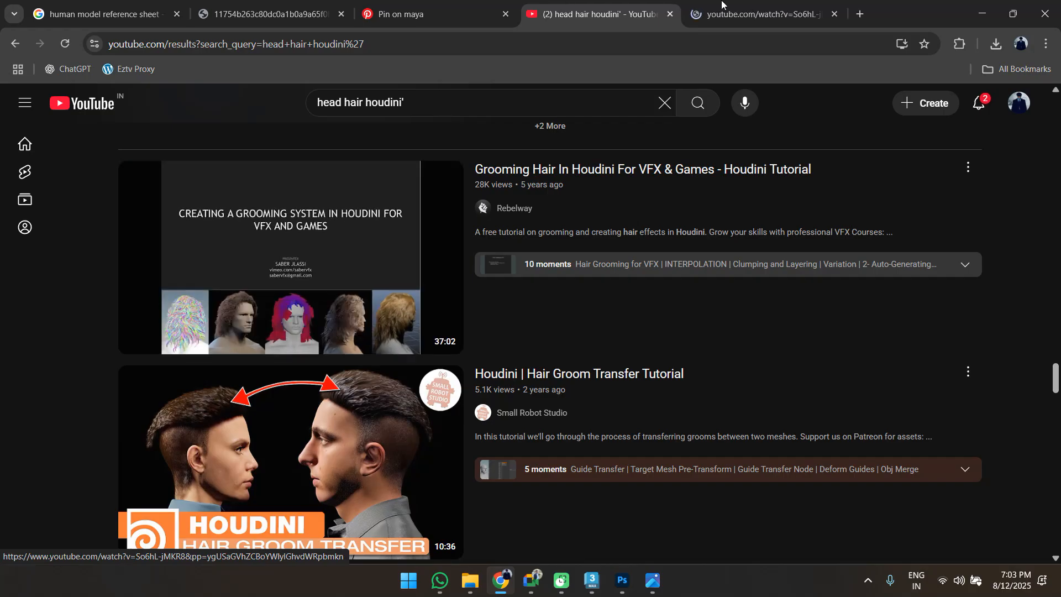
pyautogui.click(814, 4)
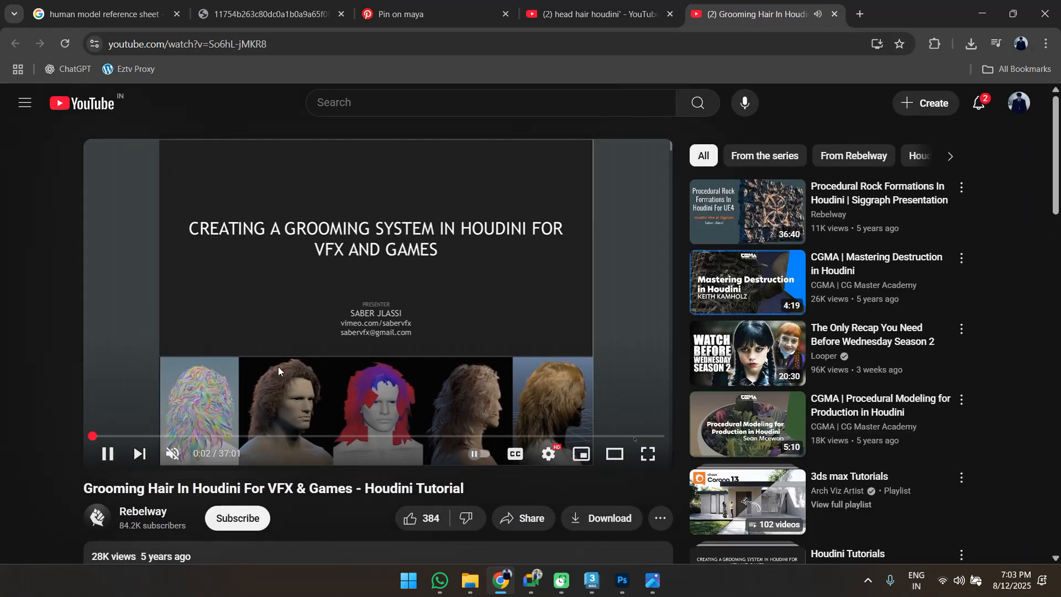
pyautogui.press('Right')
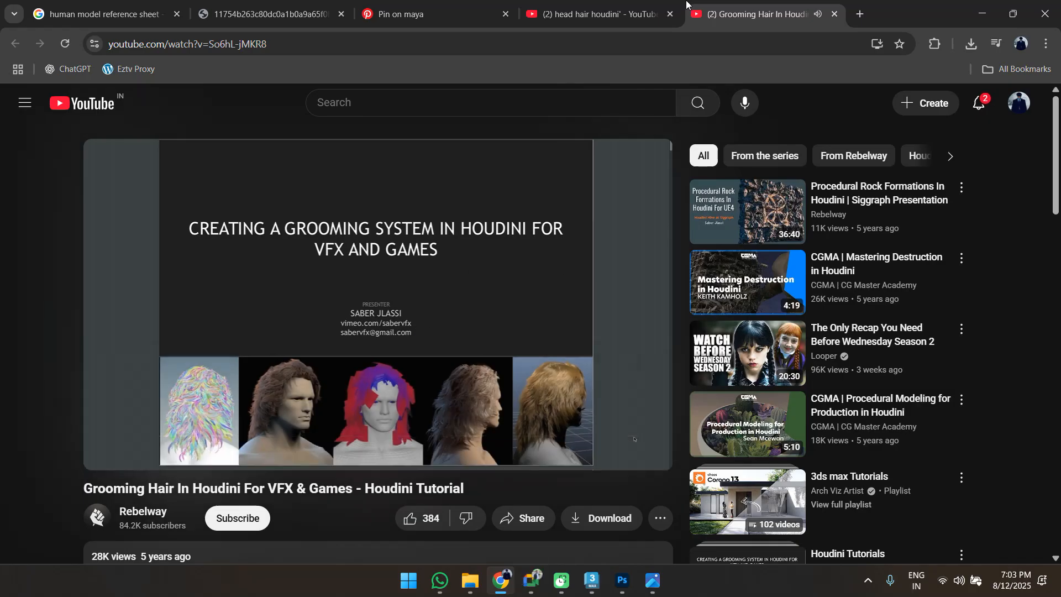
pyautogui.middleClick(745, 4)
# Check the remaining Houdini results around the groom tools and realistic hair simulation tutorials.
pyautogui.scroll(-4, 905, 331)
pyautogui.scroll(2, 917, 353)
pyautogui.scroll(-7, 918, 357)
pyautogui.scroll(2, 918, 357)
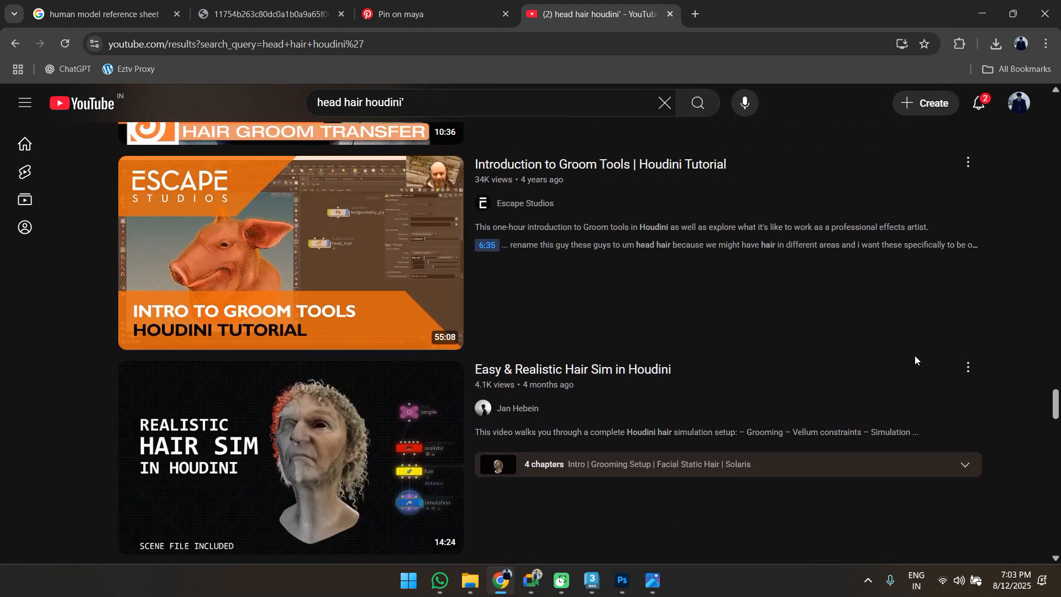
pyautogui.scroll(-3, 906, 343)
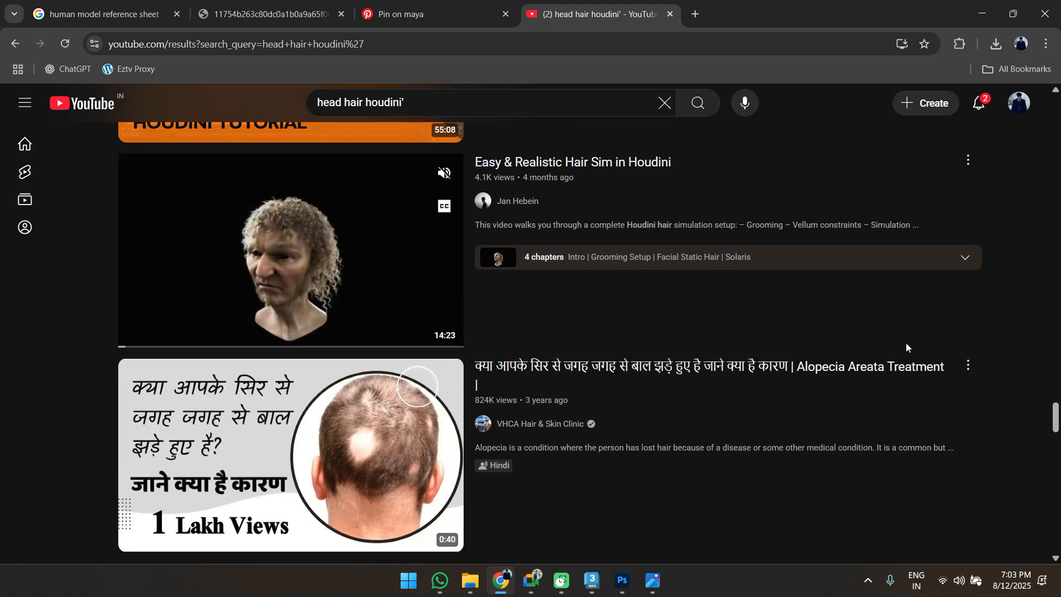
# Switch to 3ds Max and save the character scene as Blocking_01 in the scenes folder.
pyautogui.click(589, 585)
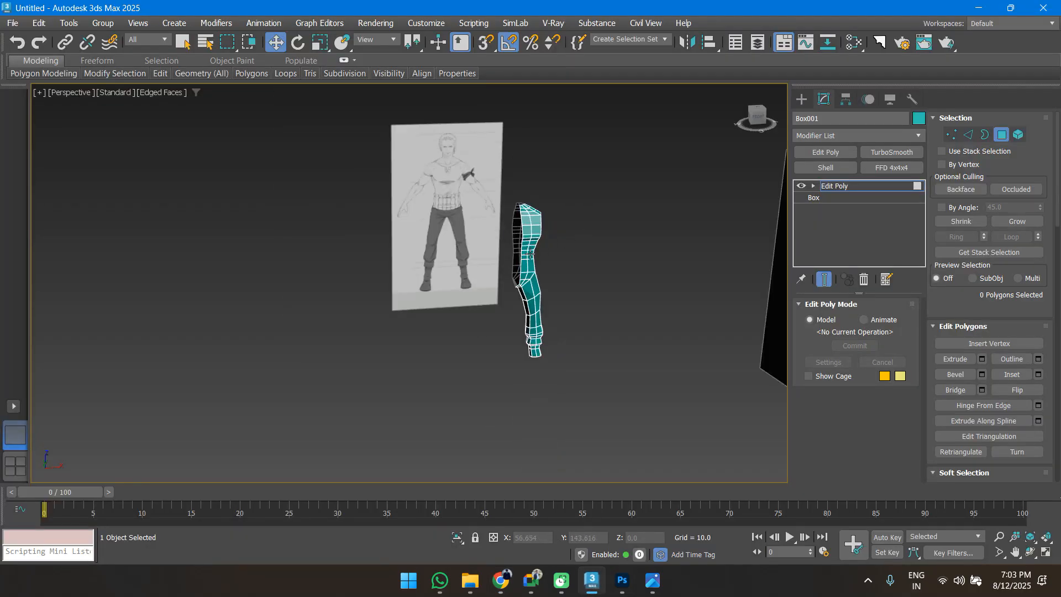
pyautogui.scroll(5, 516, 287)
pyautogui.scroll(-4, 513, 287)
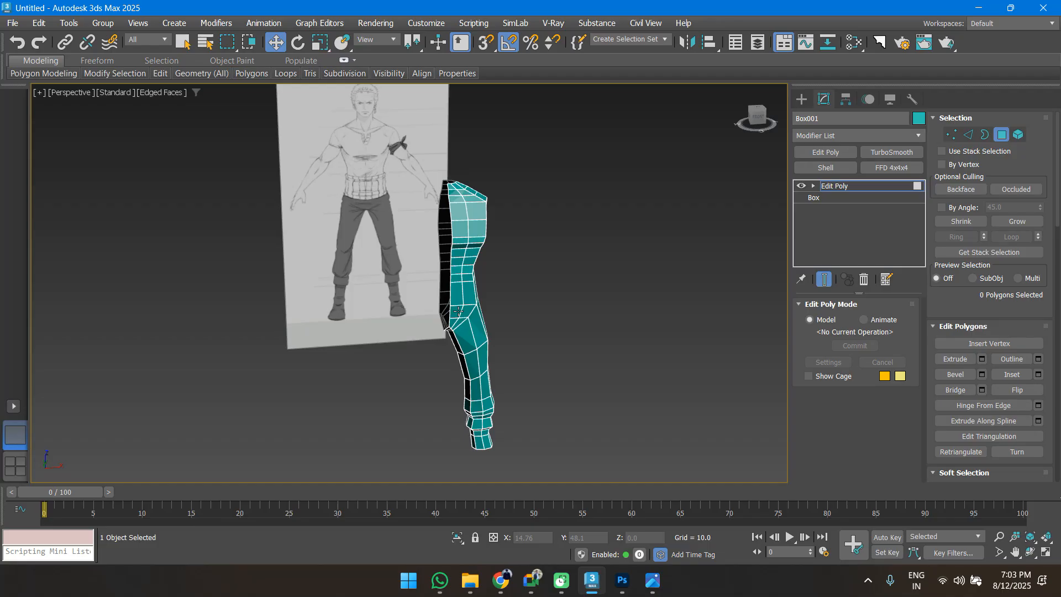
pyautogui.hotkey('ctrl', 's')
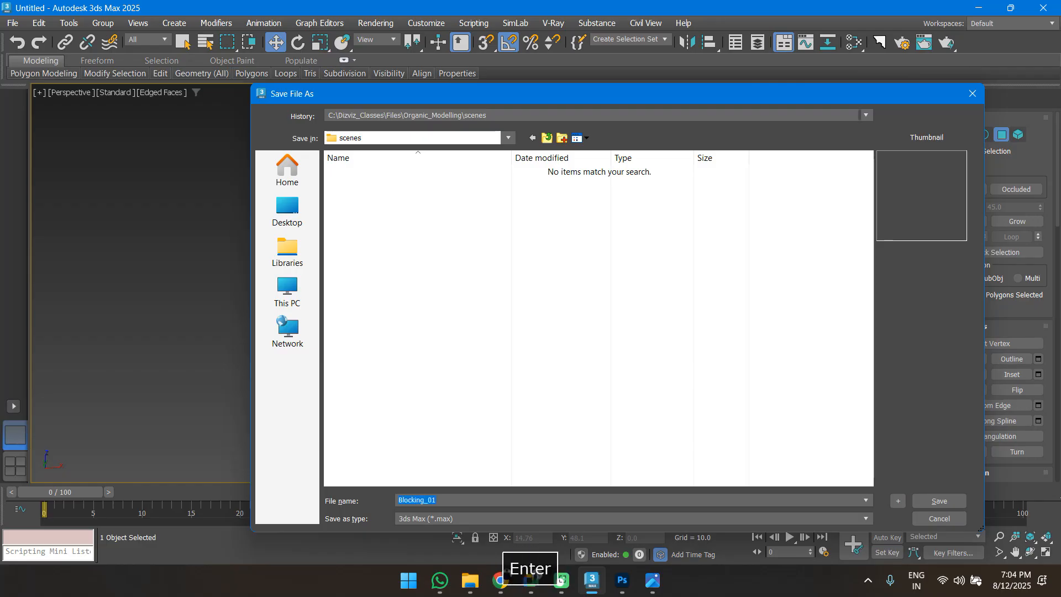
pyautogui.press('Return')
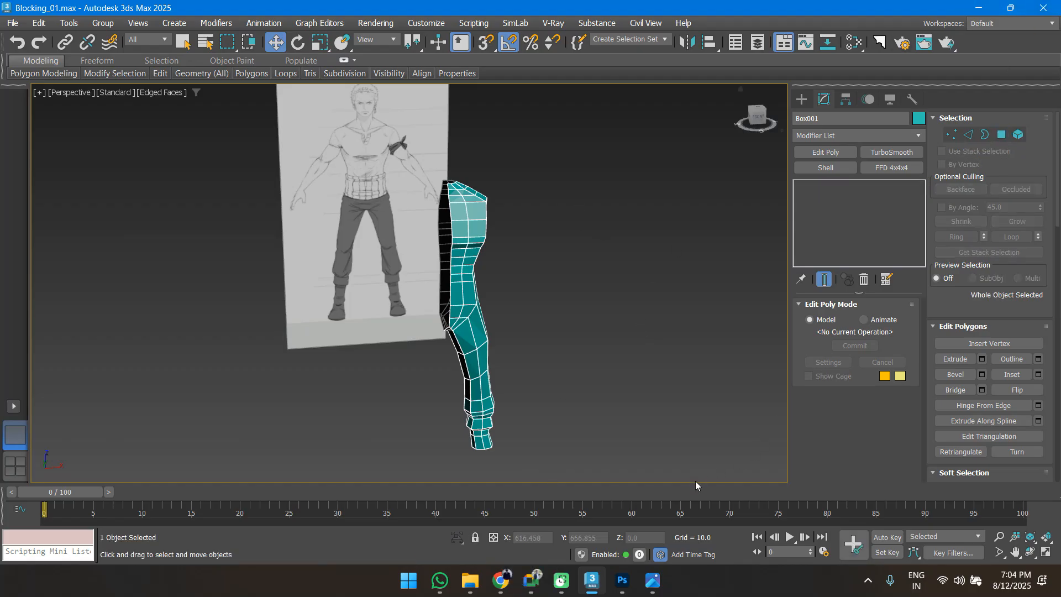
# Close the image viewer, 3ds Max, Photoshop and the browser, exiting Photoshop without accepting Adobe's terms of use.
pyautogui.click(653, 580)
pyautogui.hotkey('alt', 'F4')
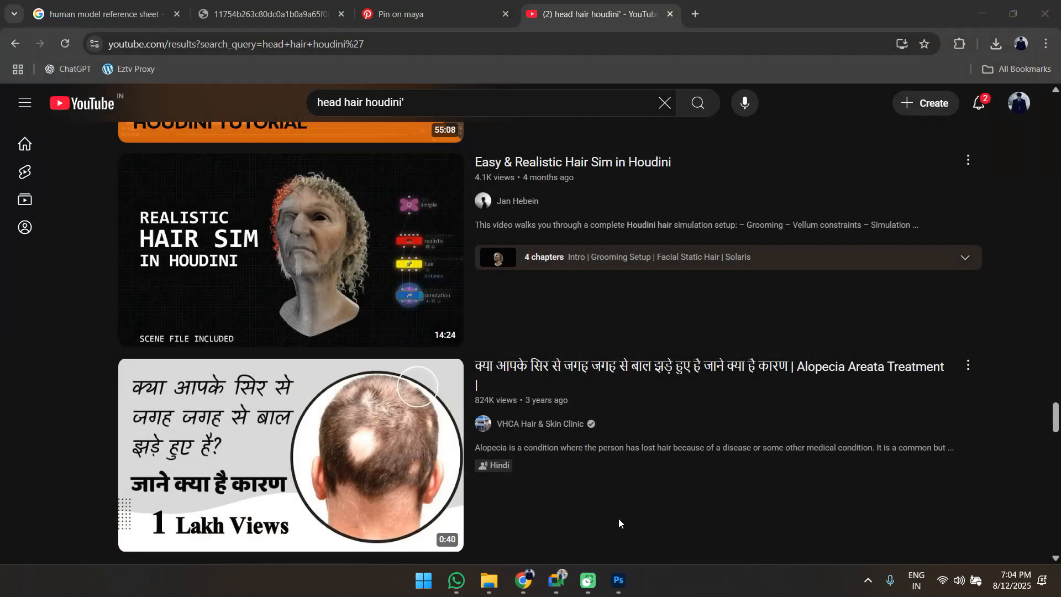
pyautogui.click(620, 592)
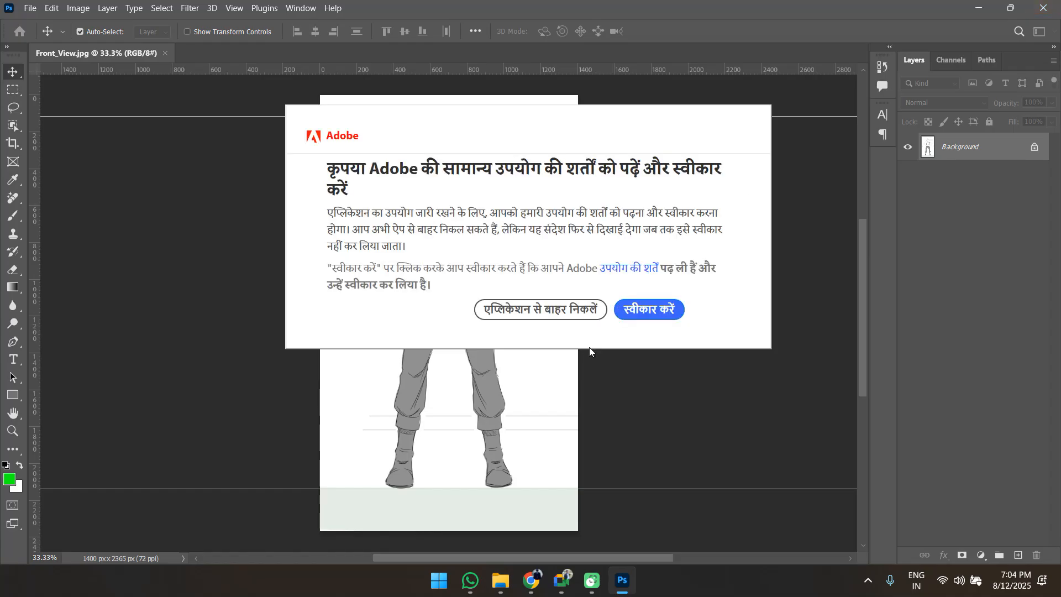
pyautogui.click(559, 310)
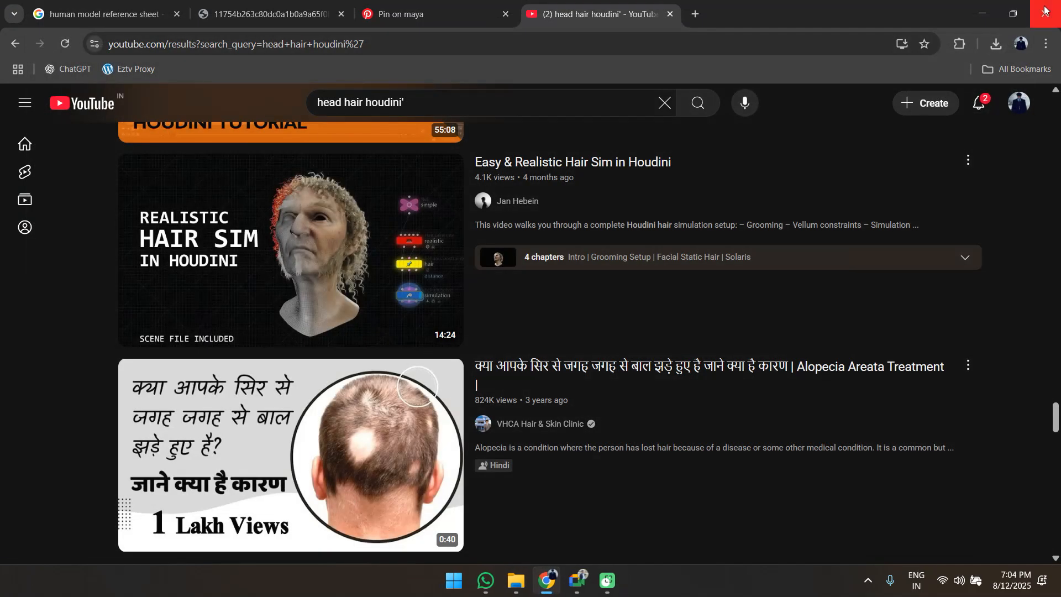
pyautogui.click(1044, 10)
pyautogui.click(1043, 9)
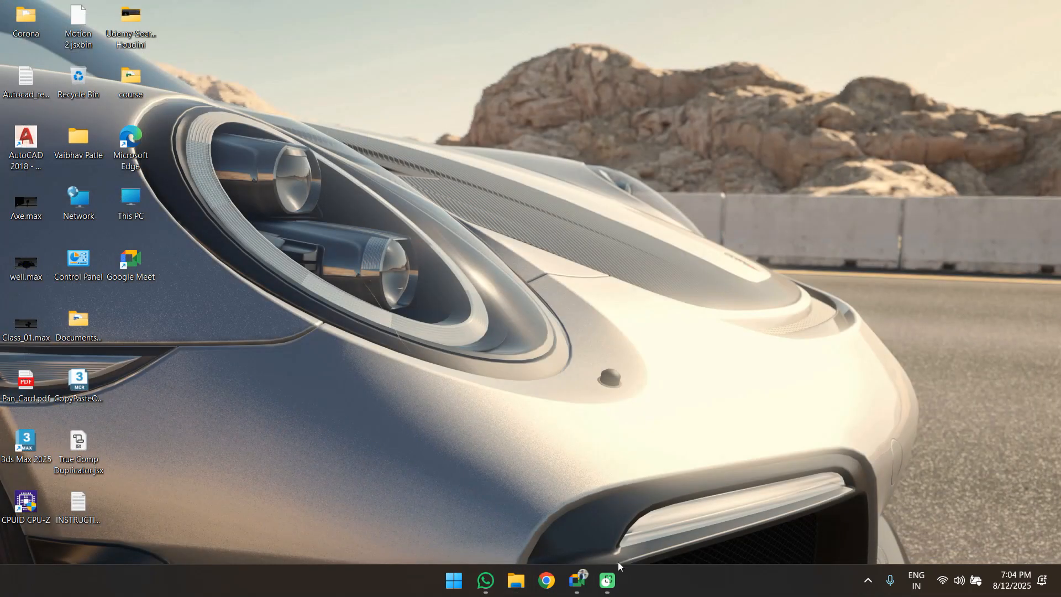
# Switch to the Google Meet window and start leaving the call.
pyautogui.click(538, 509)
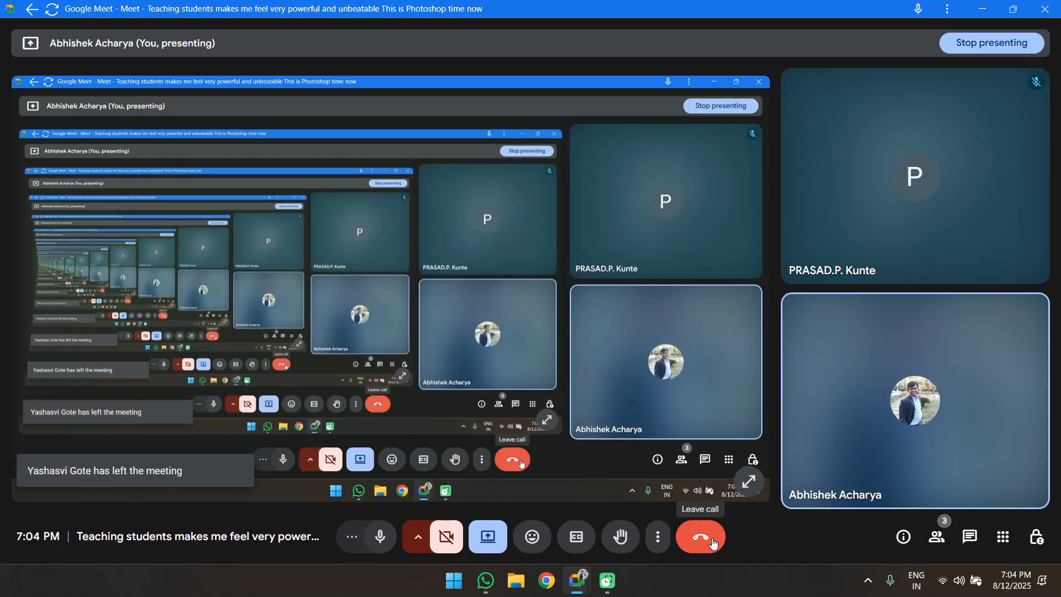
pyautogui.click(713, 544)
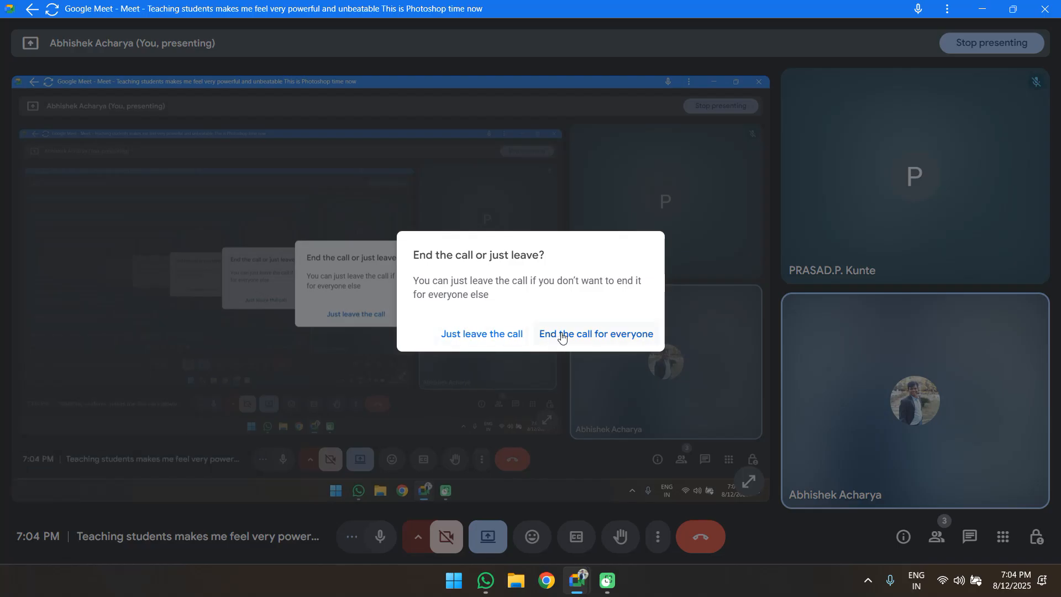